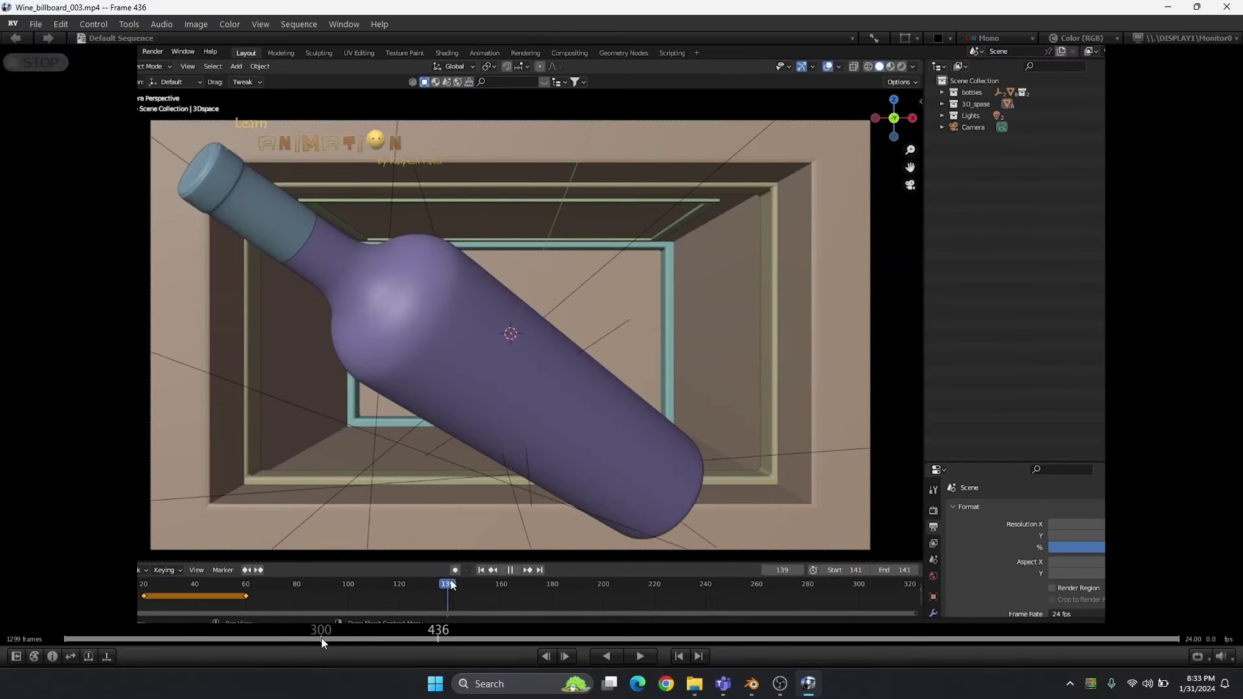
Scrub through the Wine_billboard_003.mp4 clip to review the bottle animation, the scene setup and the finished billboard render.
drag(458, 639, 472, 638)
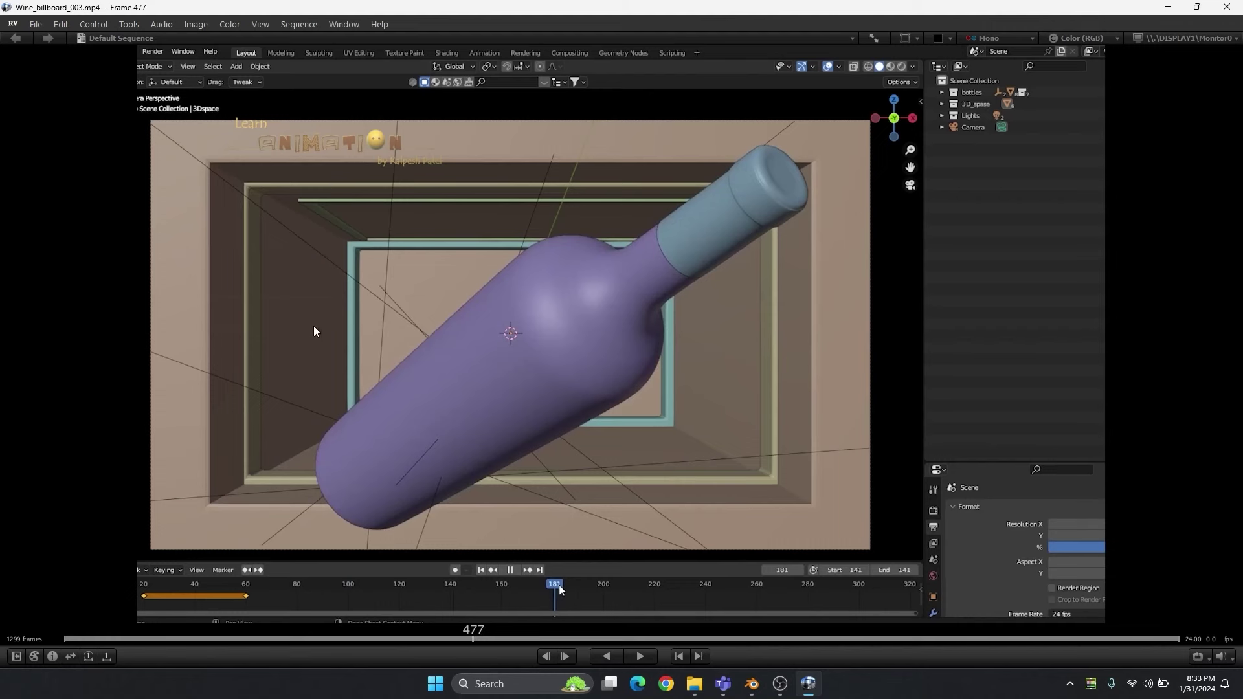
drag(488, 639, 749, 638)
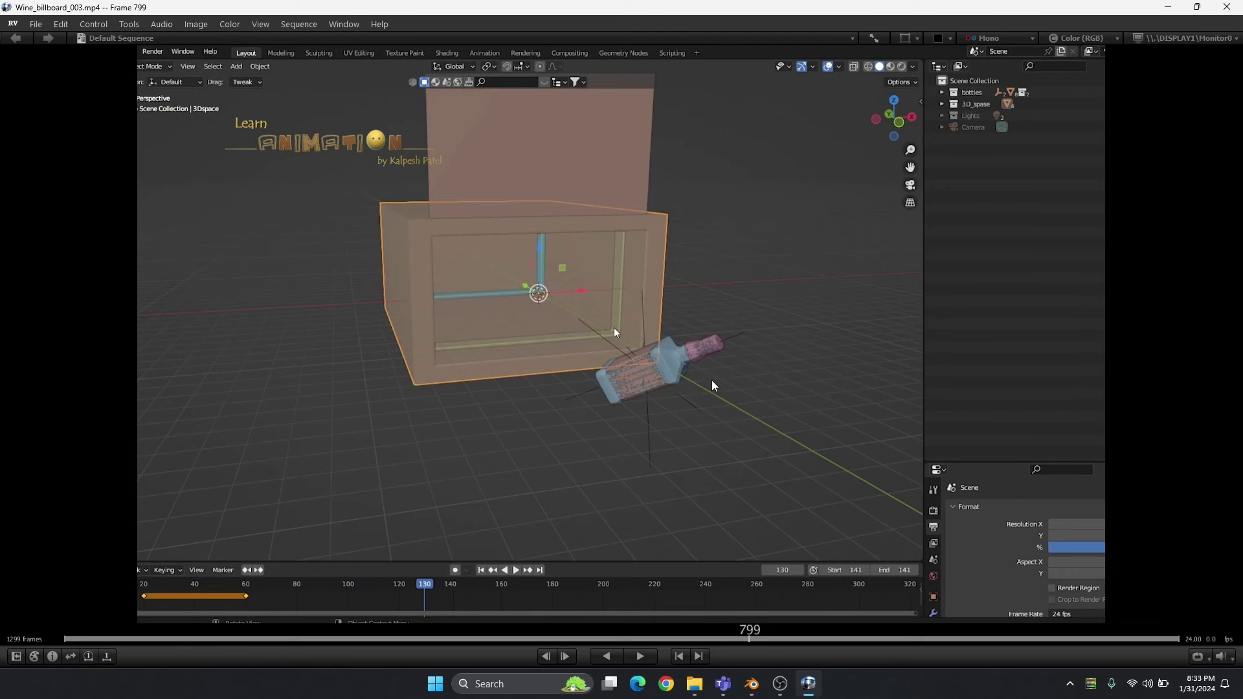
drag(762, 638, 963, 638)
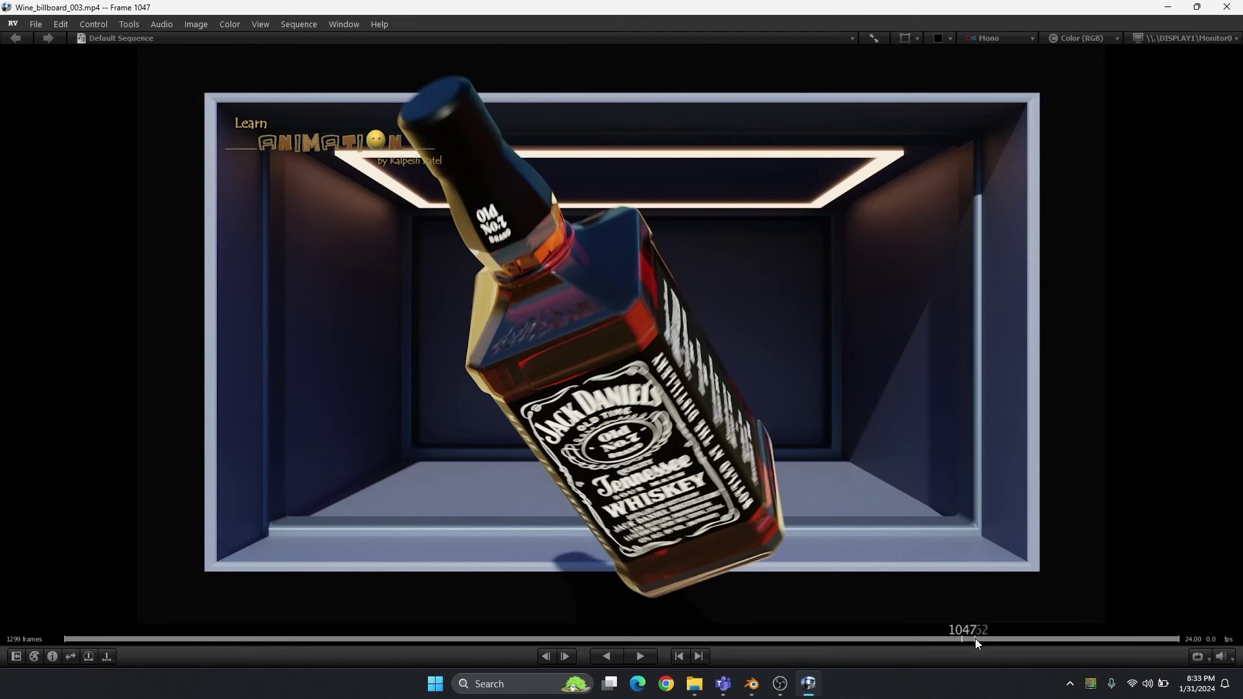
drag(966, 634, 990, 636)
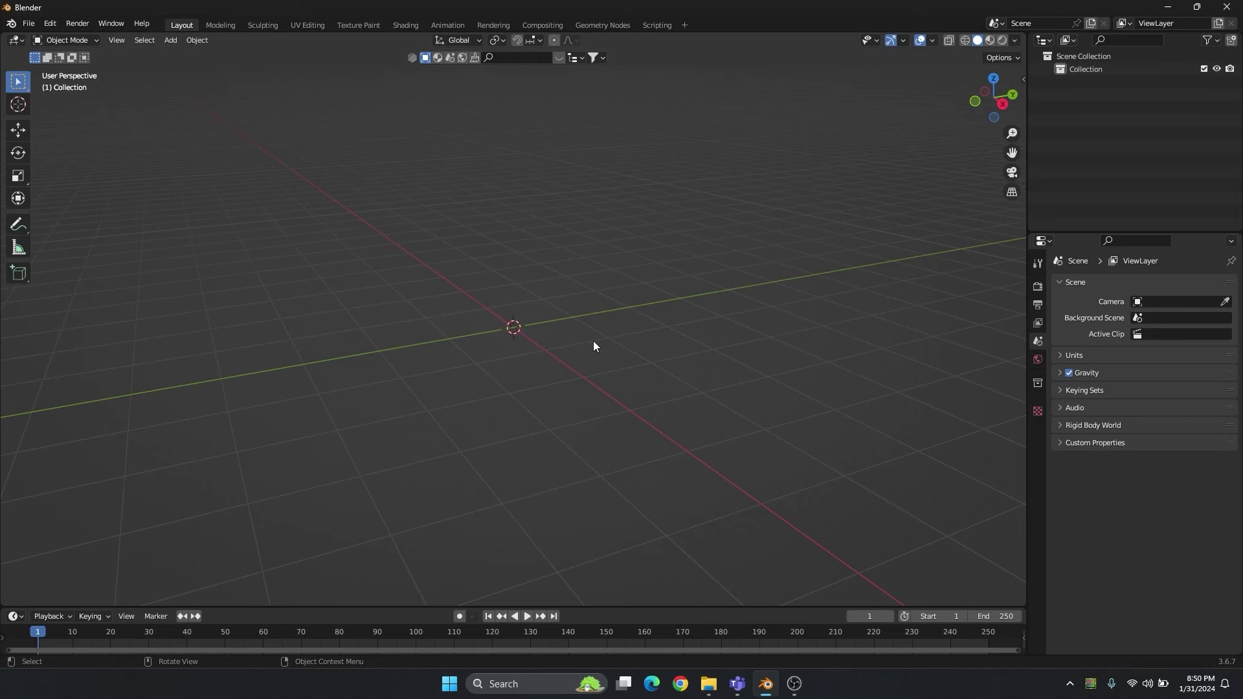
Add a cube mesh at the origin and scale it uniformly by 4.
key(shift+a)
mouse_move(593, 340)
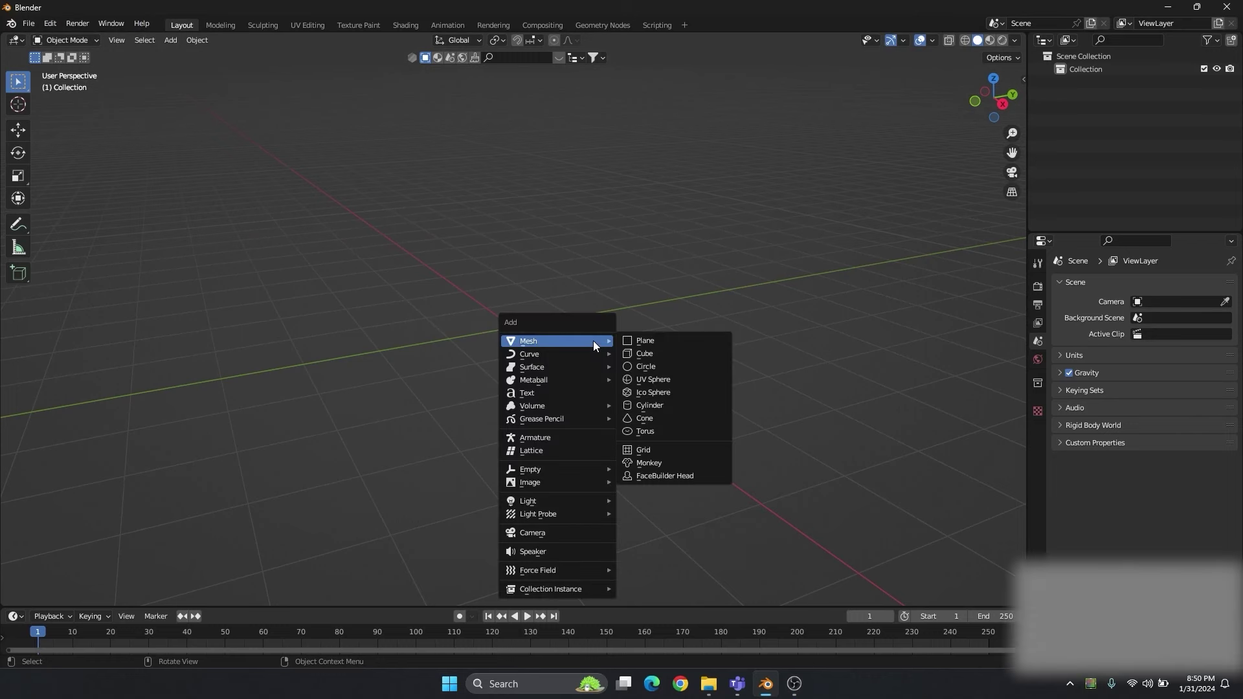
click(660, 354)
key(s)
key(4)
key(Return)
middle_drag(610, 360, 561, 356)
scroll(565, 340, up, 3)
scroll(544, 348, down, 2)
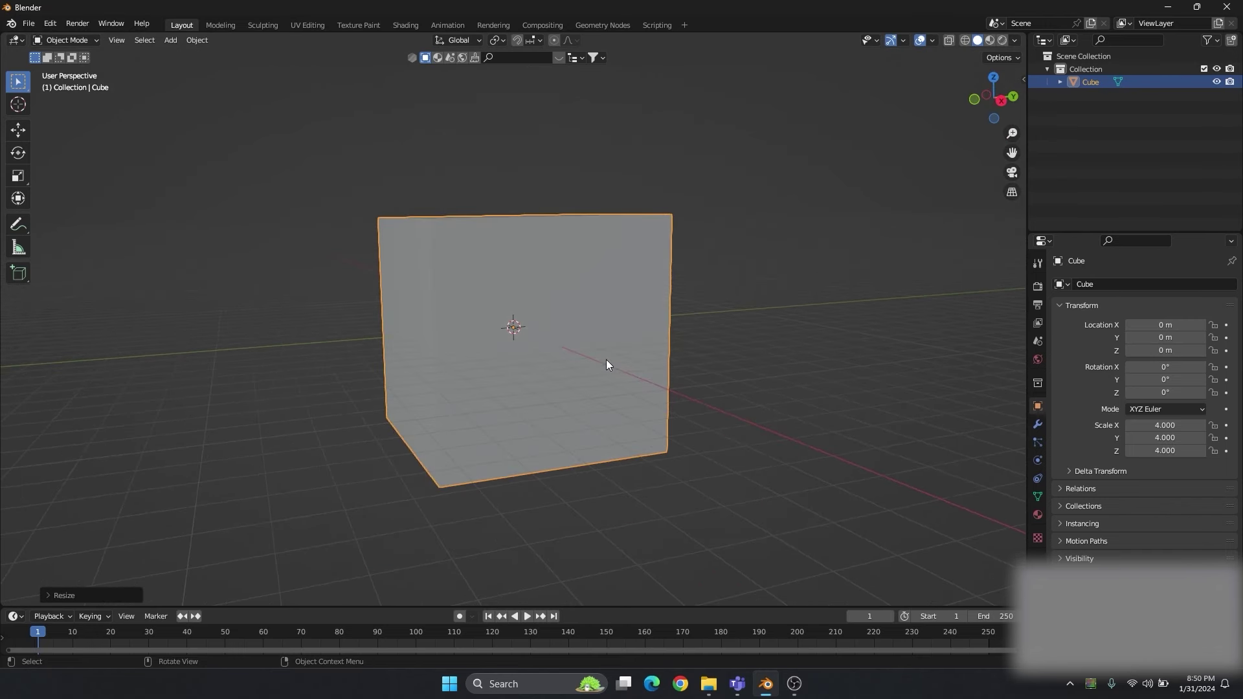
Move the cube up along Z to 4 m so its base rests on the ground plane.
middle_drag(622, 367, 579, 370)
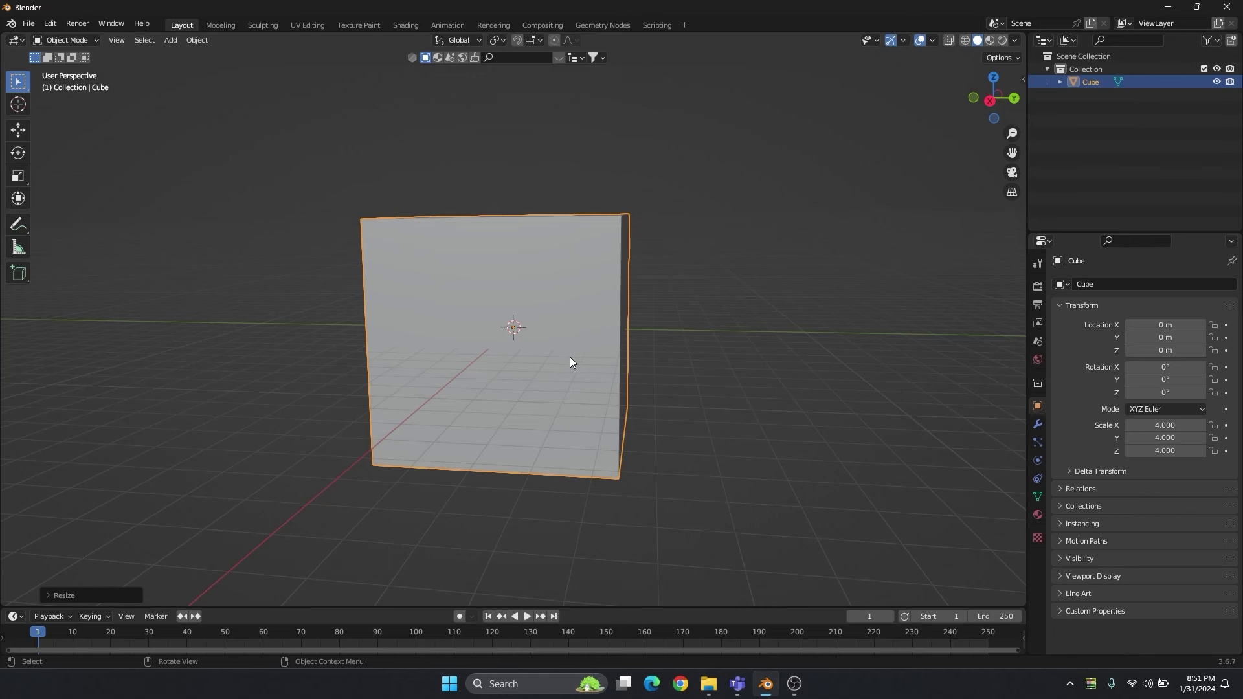
middle_drag(561, 367, 580, 372)
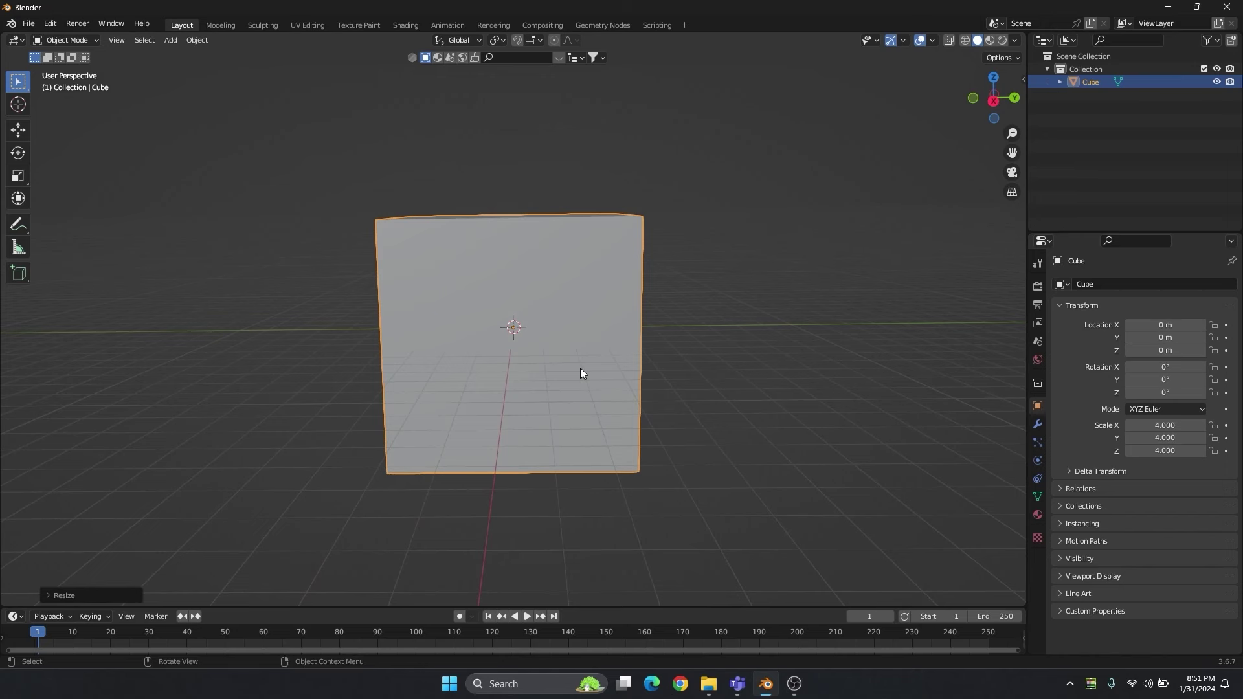
key(KP_1)
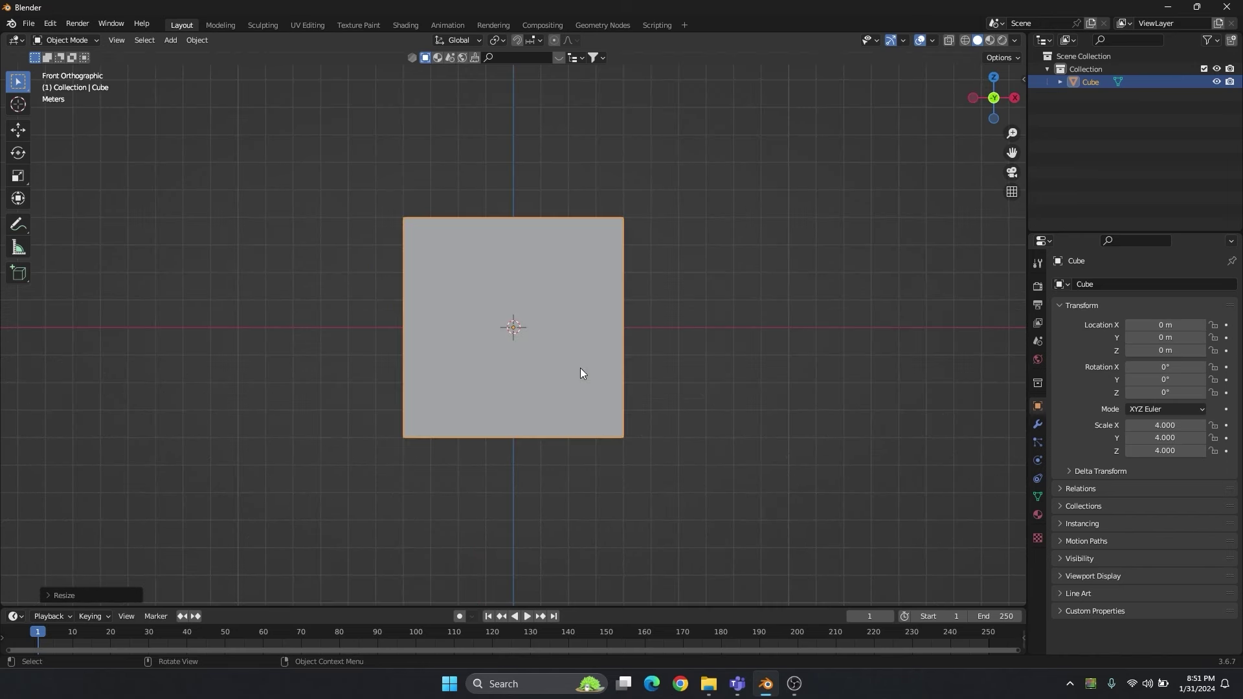
scroll(584, 377, down, 1)
click(18, 131)
drag(513, 283, 525, 159)
scroll(578, 279, down, 2)
mouse_move(578, 286)
middle_down()
mouse_move(602, 337)
mouse_move(633, 341)
mouse_move(568, 312)
mouse_move(600, 297)
mouse_move(576, 293)
middle_up()
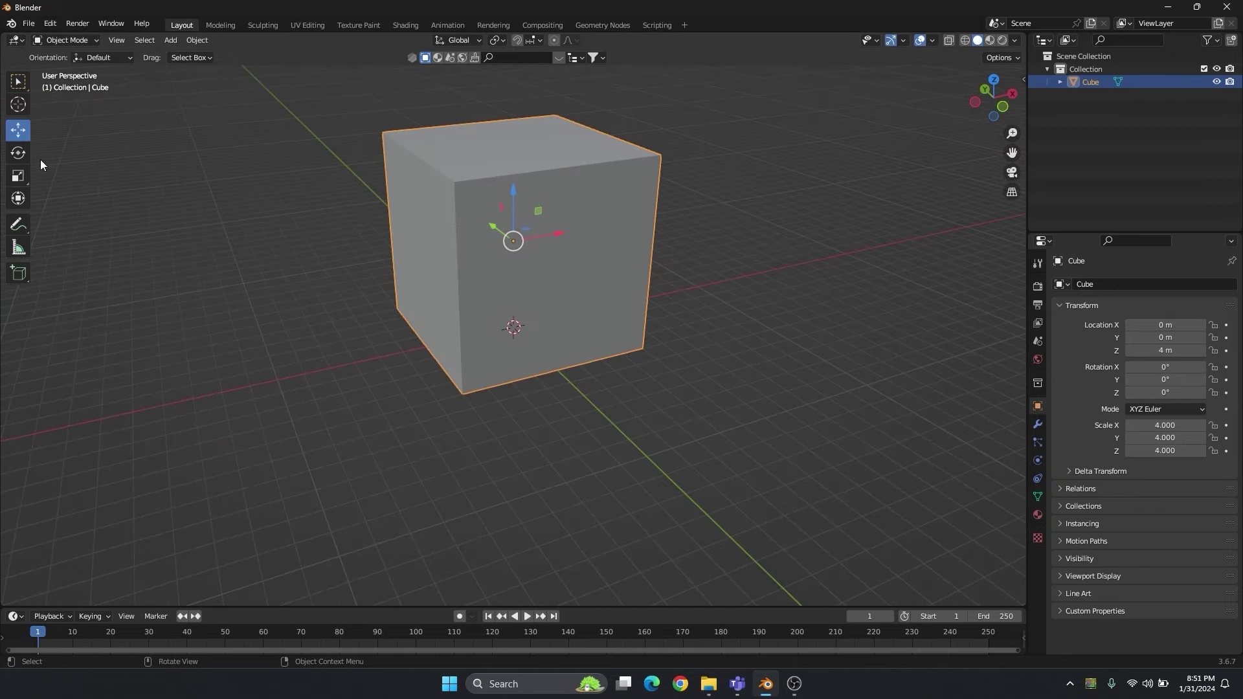
Stretch the cube horizontally to a scale of about 8.66 in X and 8.2 in Y to form a wide box.
click(22, 180)
drag(564, 231, 620, 230)
middle_drag(588, 246, 472, 247)
drag(566, 249, 568, 250)
middle_drag(535, 288, 538, 273)
mouse_move(468, 247)
middle_down()
mouse_move(511, 275)
mouse_move(488, 255)
middle_up()
drag(465, 252, 421, 252)
middle_drag(674, 293, 483, 258)
drag(475, 246, 470, 247)
middle_drag(542, 263, 599, 294)
drag(564, 250, 569, 250)
mouse_move(601, 294)
middle_down()
mouse_move(549, 288)
mouse_move(591, 289)
middle_up()
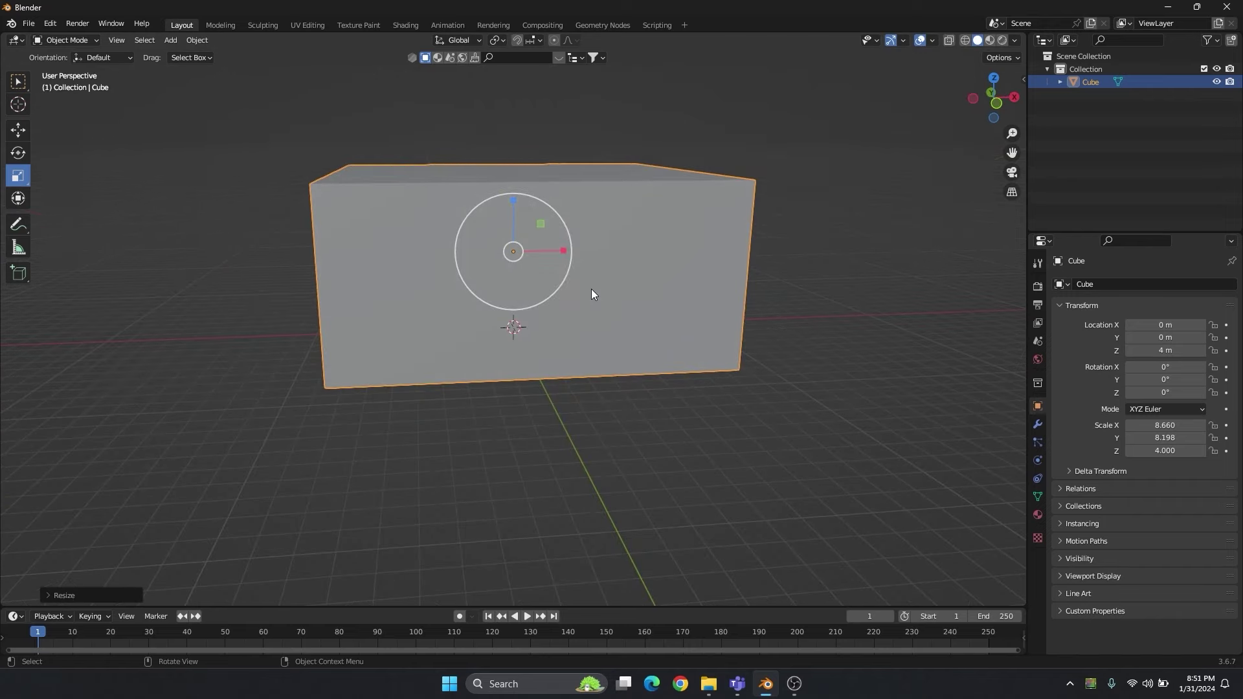
Delete the front face of the box in Edit Mode to open up its interior.
key(Tab)
key(KP_1)
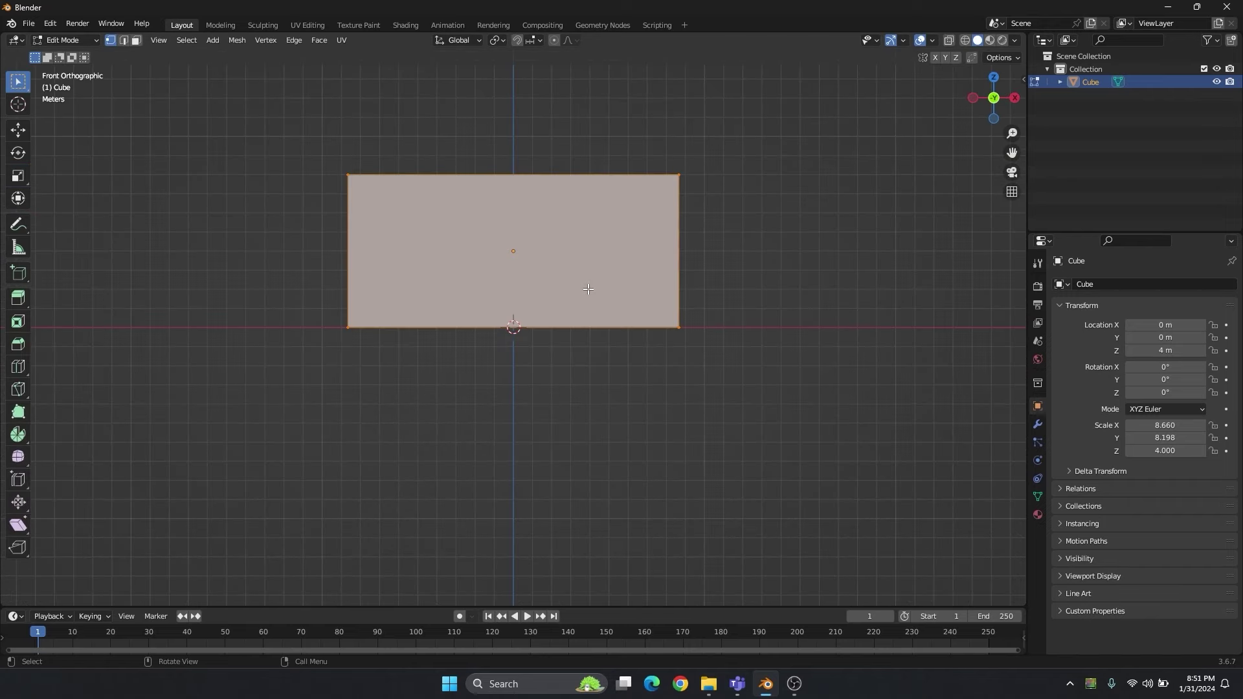
key(alt+a)
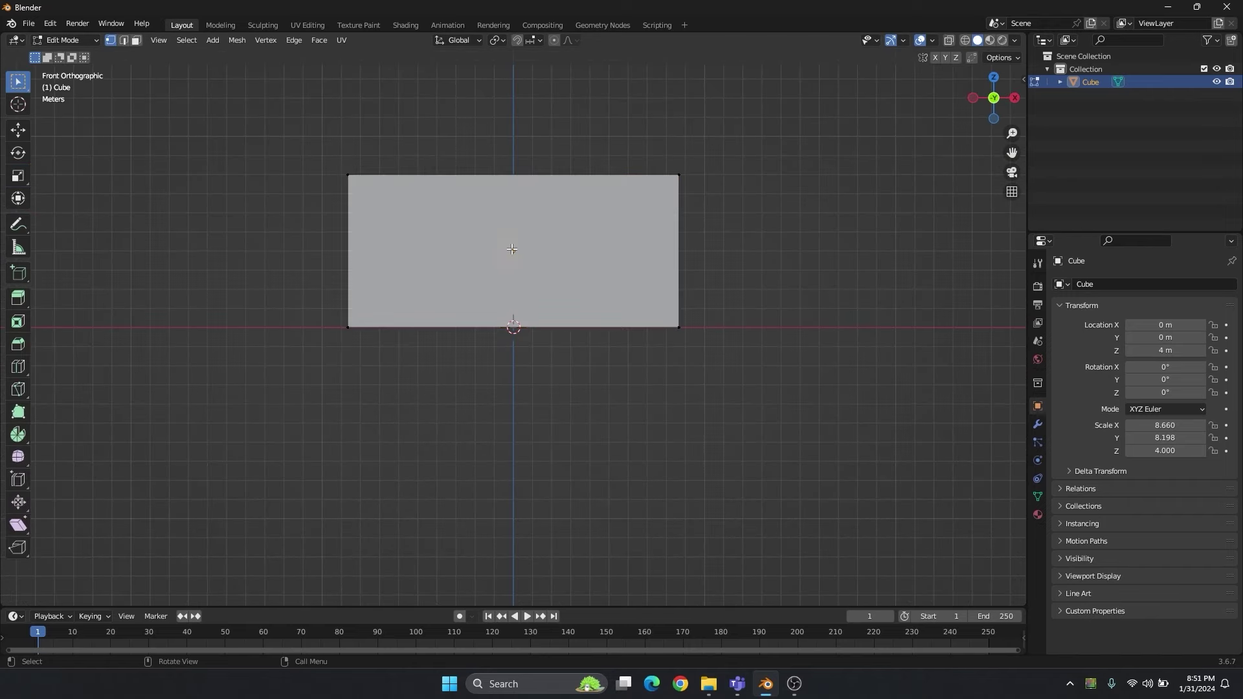
click(136, 40)
click(517, 255)
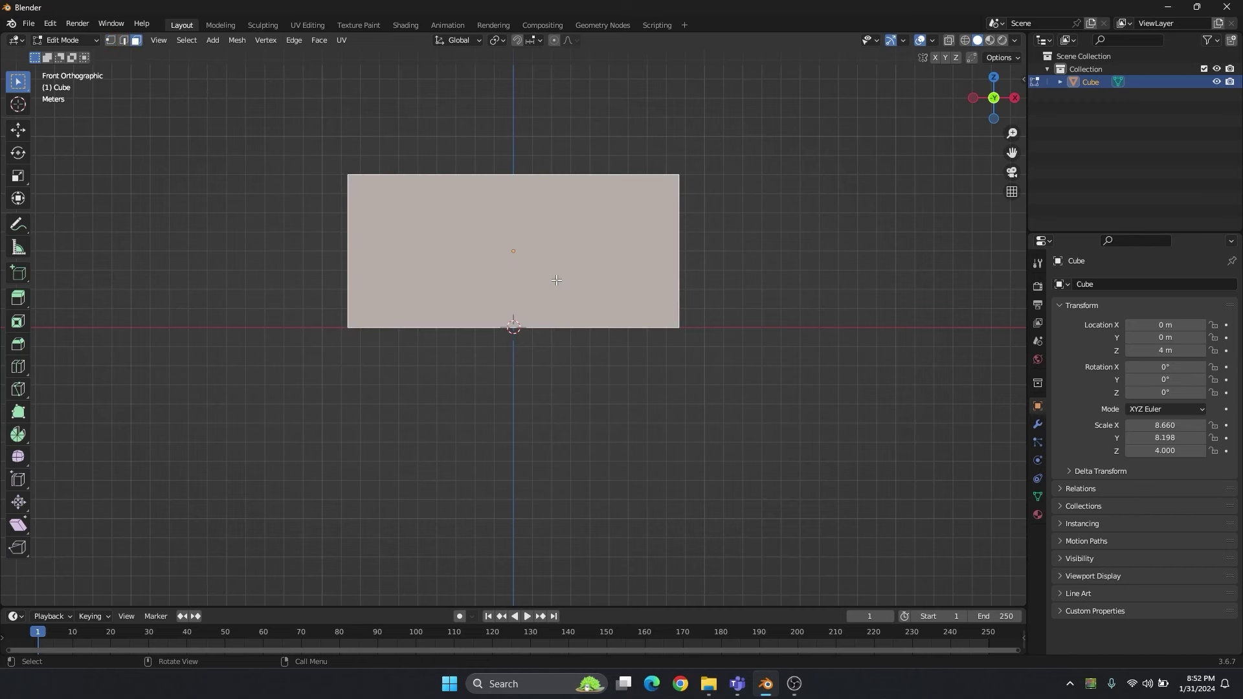
key(x)
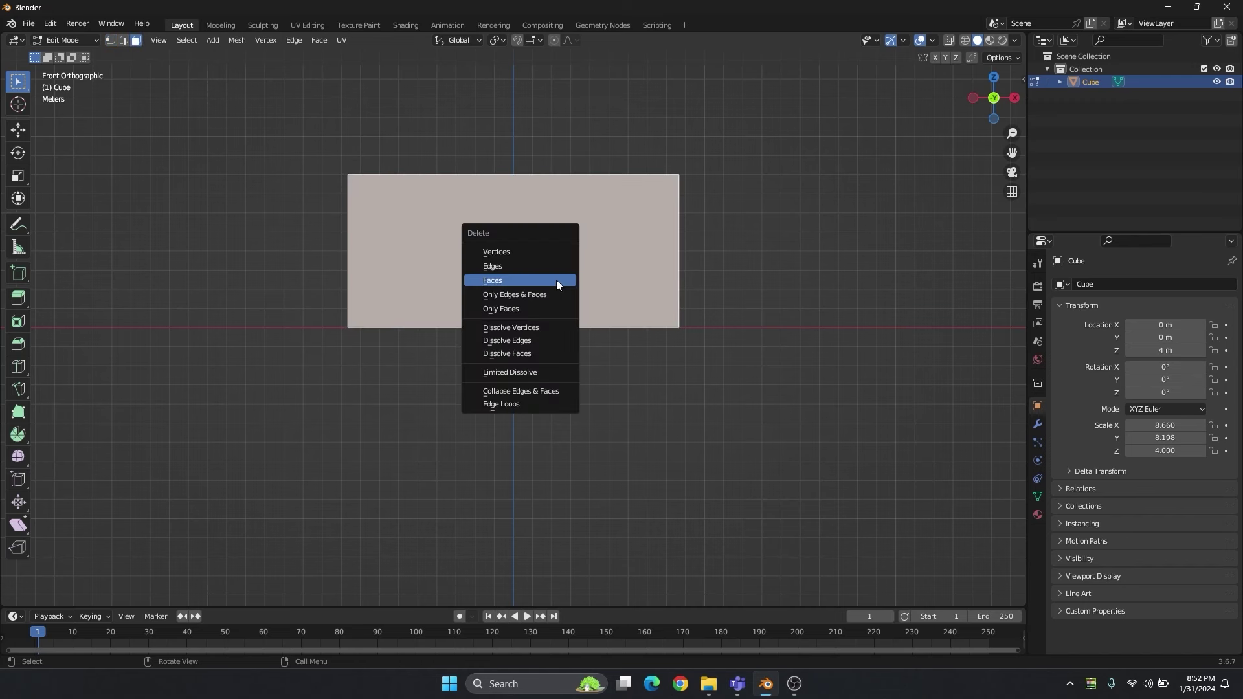
click(556, 281)
mouse_move(482, 260)
middle_down()
mouse_move(551, 304)
mouse_move(432, 286)
mouse_move(496, 270)
middle_up()
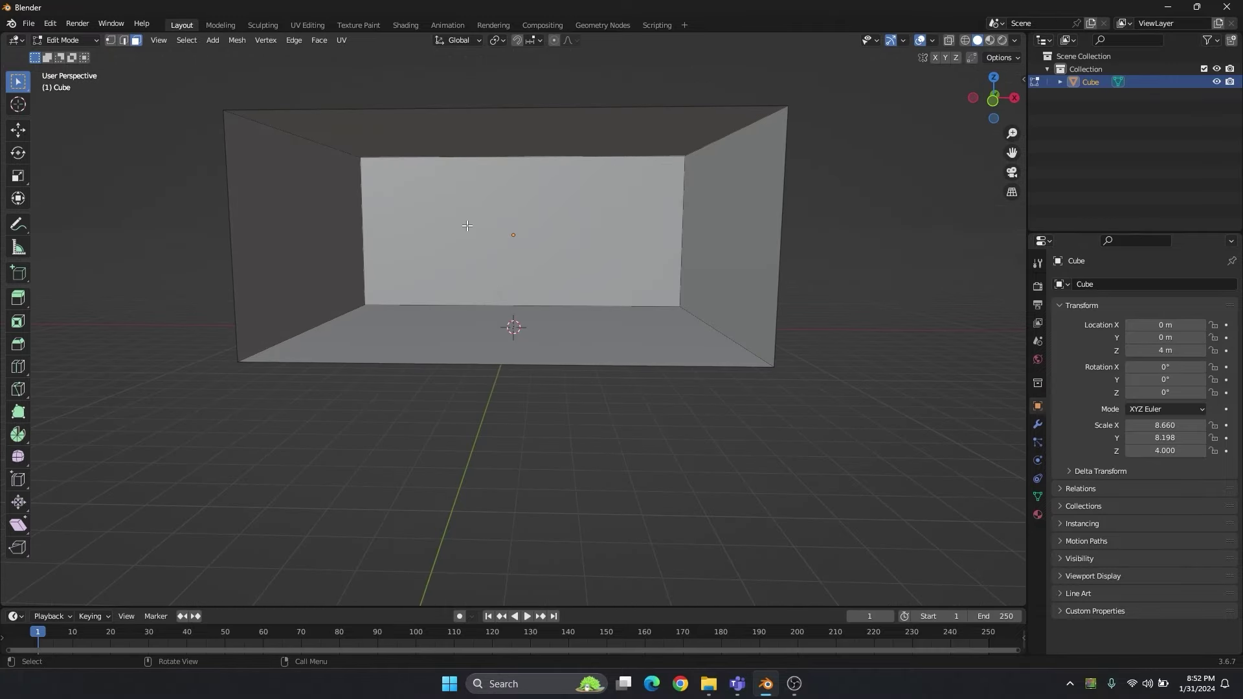
scroll(466, 226, down, 2)
Extrude all remaining faces outward along their normals by about 0.24 m to give the box thick walls.
click(465, 171)
middle_drag(462, 217, 517, 249)
key(a)
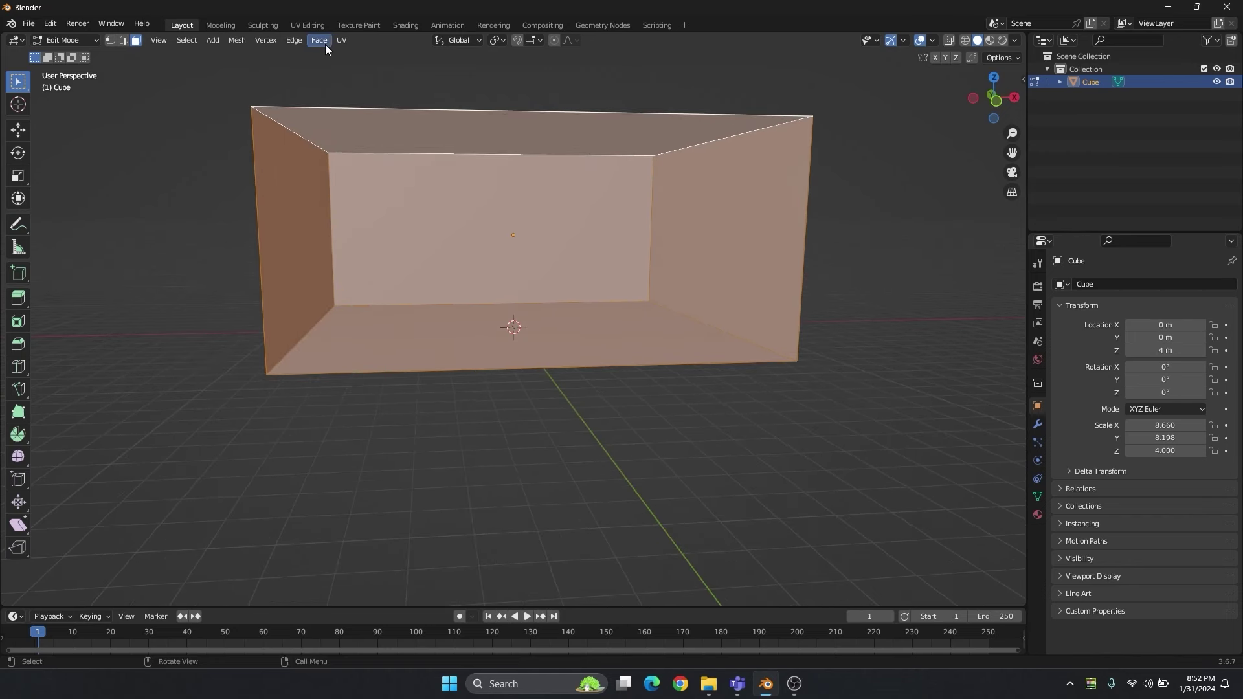
click(292, 40)
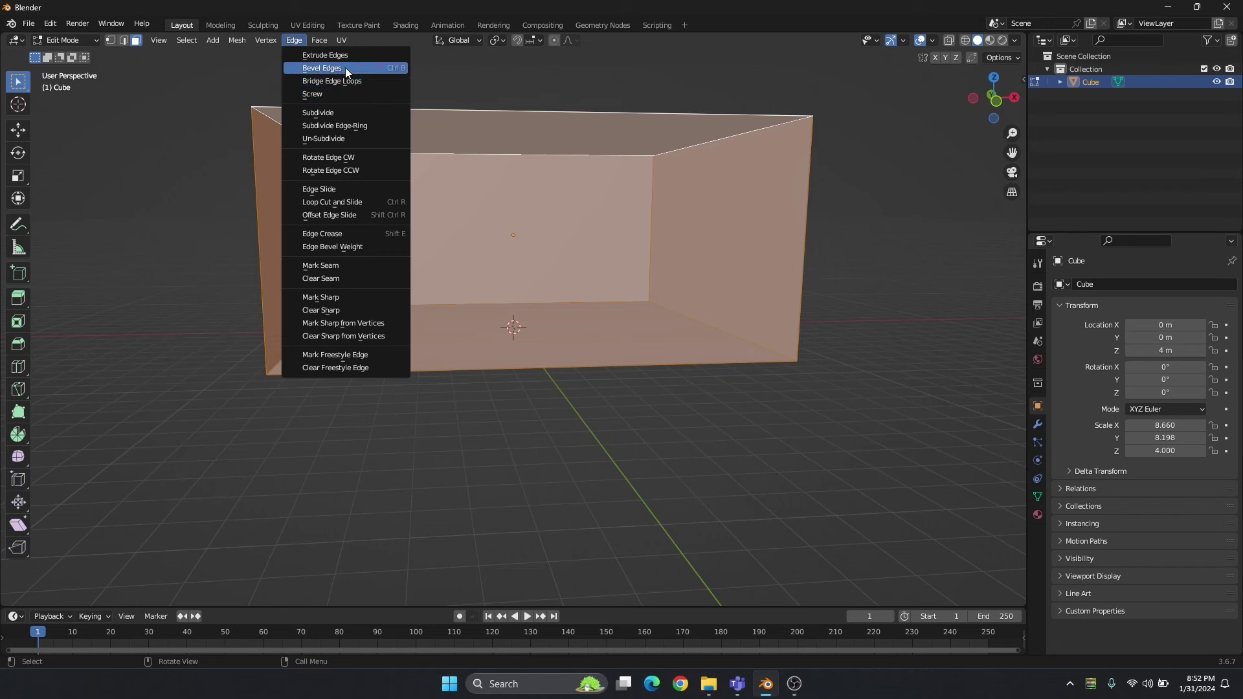
click(297, 41)
click(320, 42)
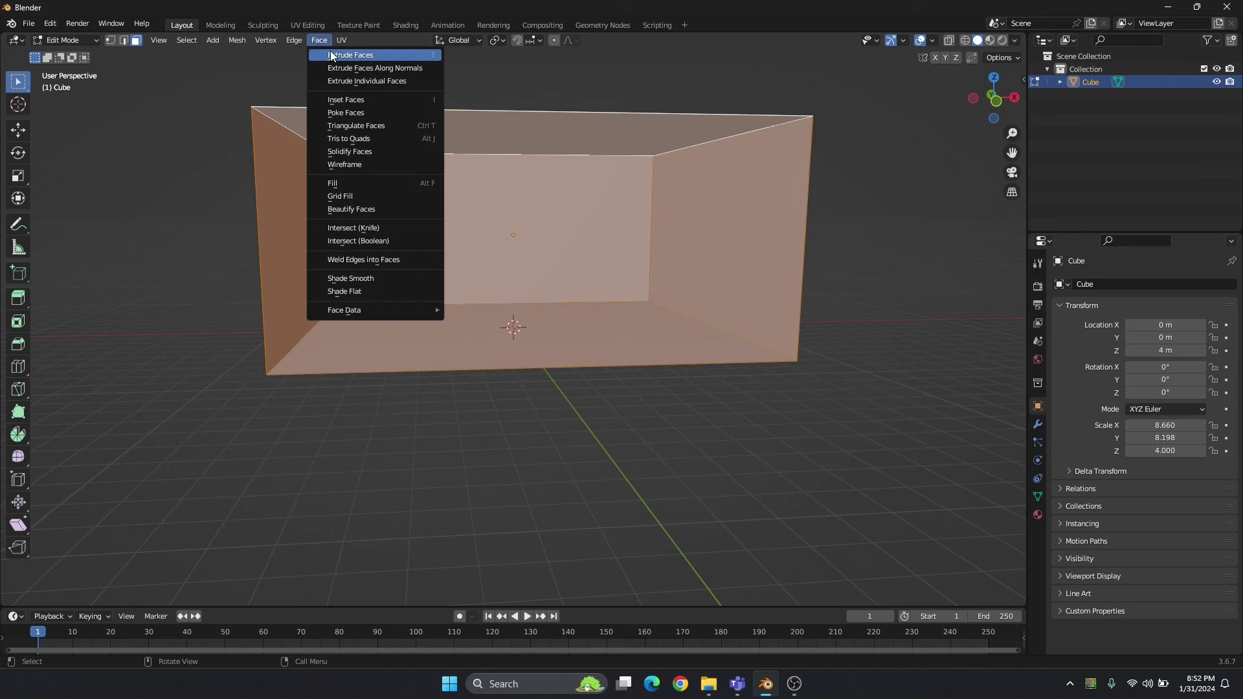
click(395, 69)
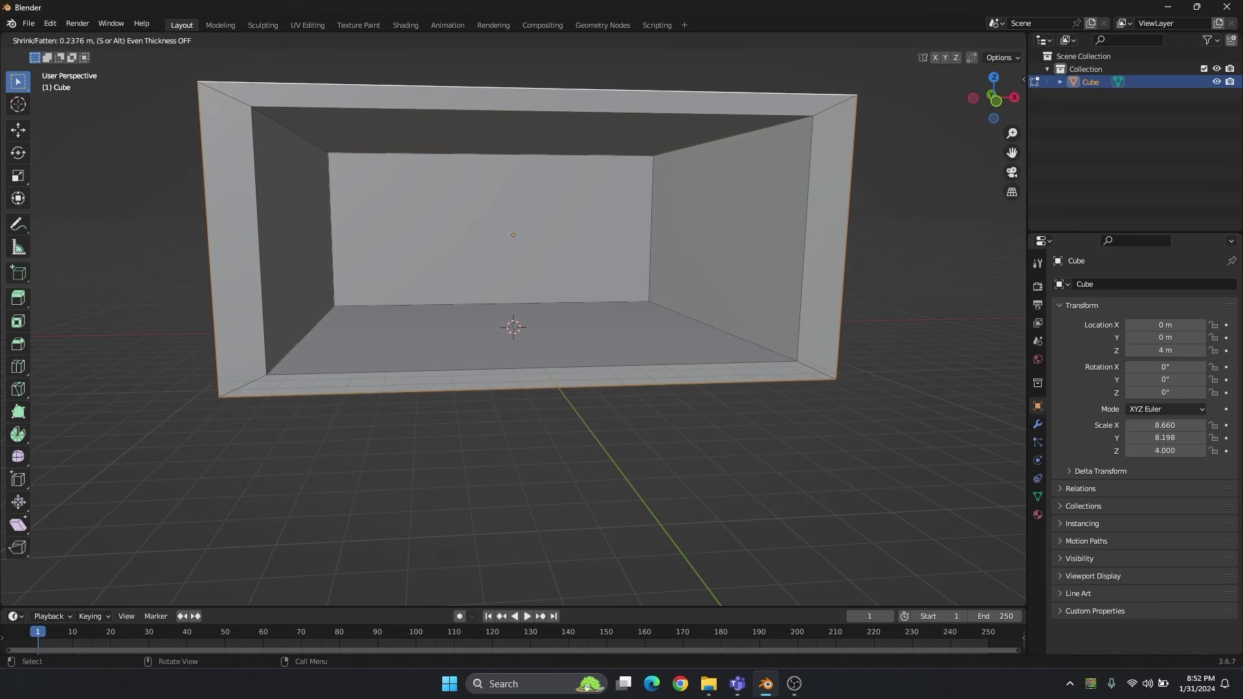
click(394, 53)
Select the outer top vertices through the mesh in front view and raise them to thicken the frame's upper border.
key(KP_1)
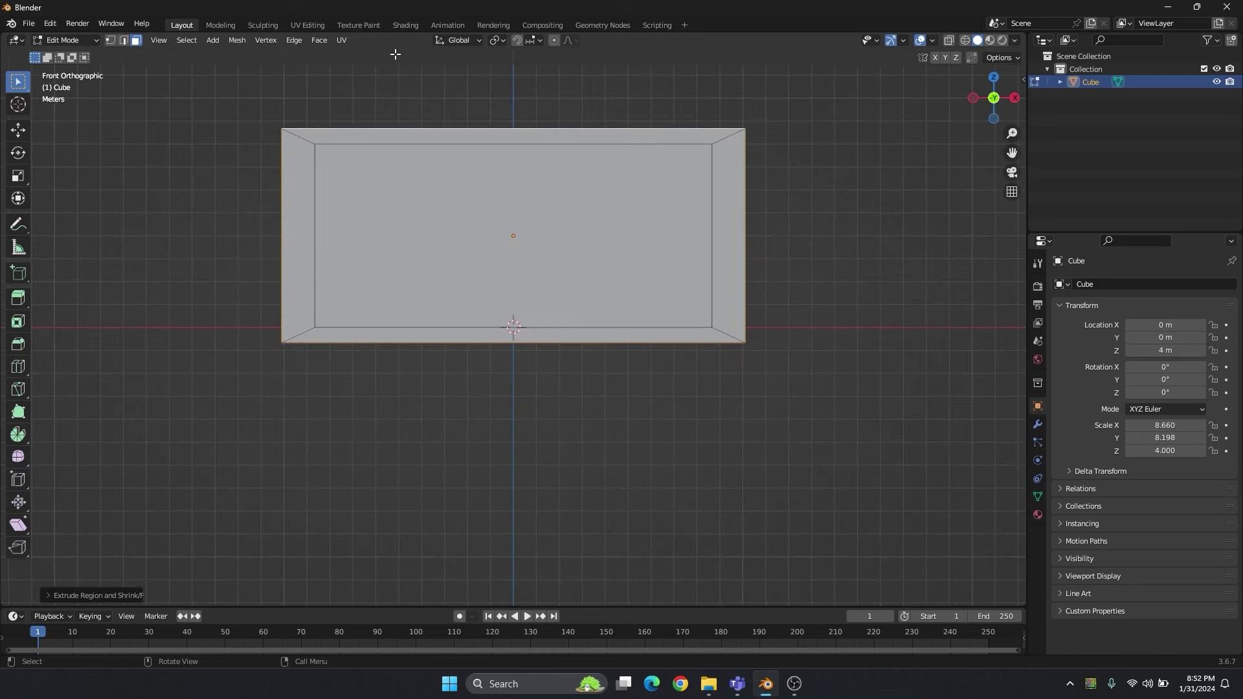
scroll(405, 130, up, 2)
shift+middle_drag(459, 204, 451, 288)
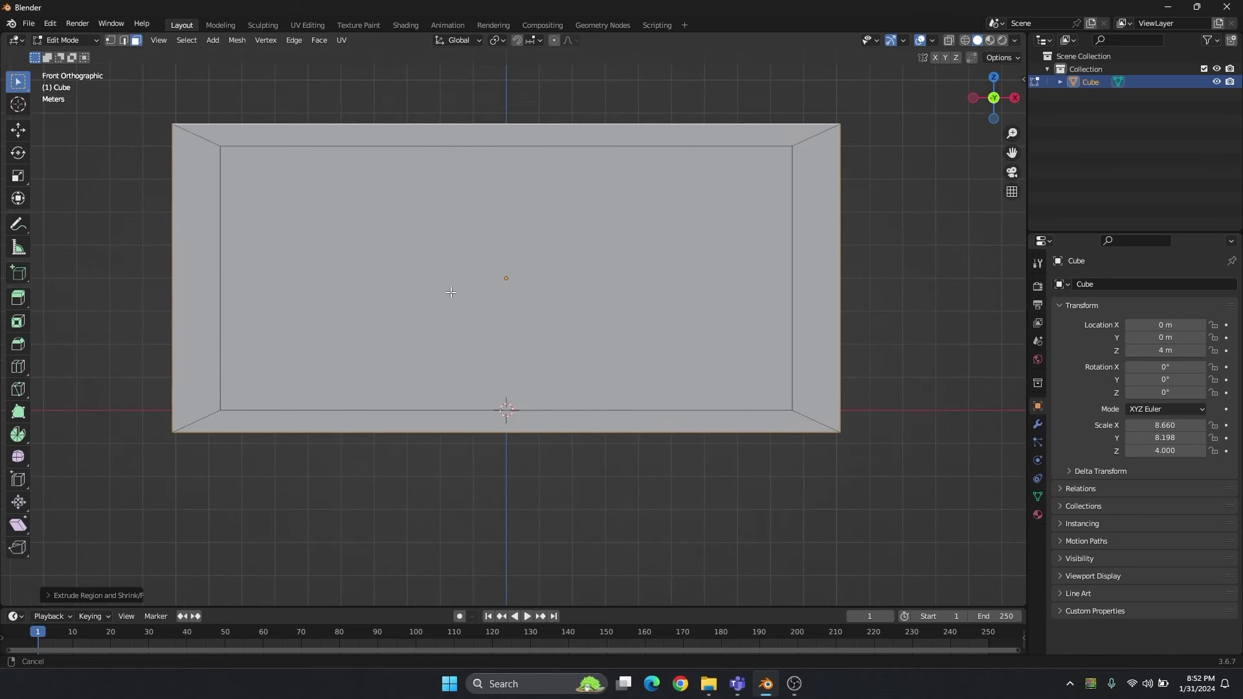
key(alt+z)
key(a)
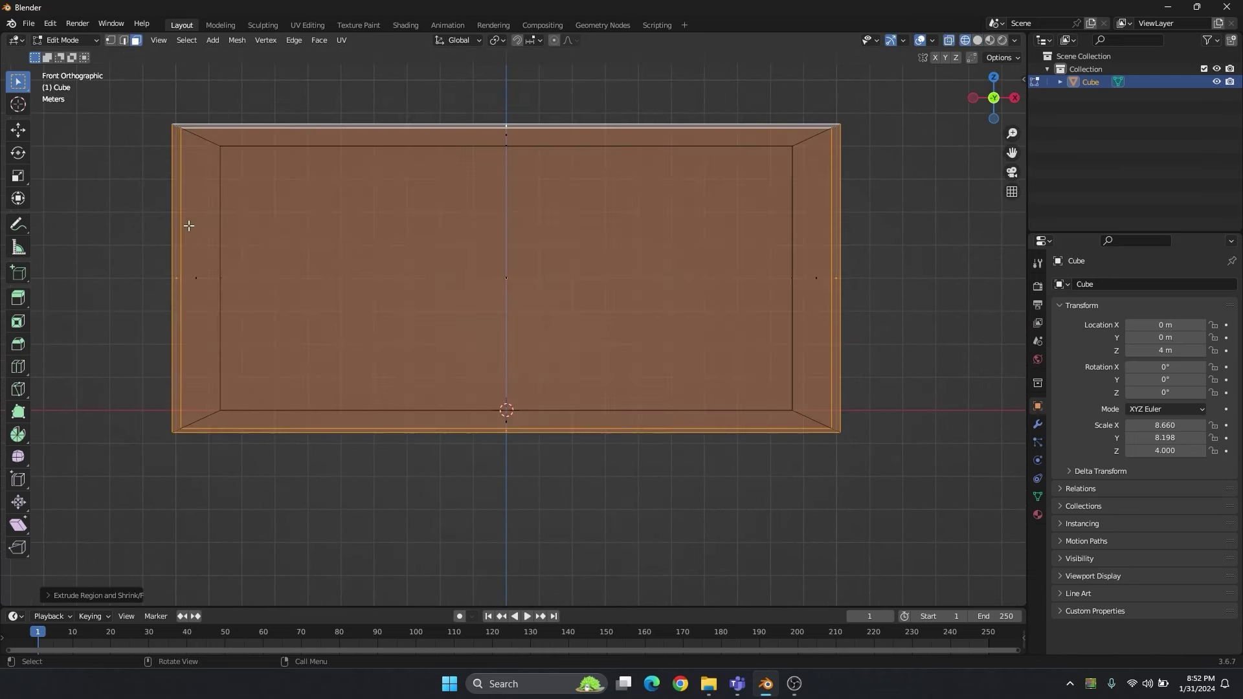
click(110, 40)
key(b)
drag(144, 104, 997, 147)
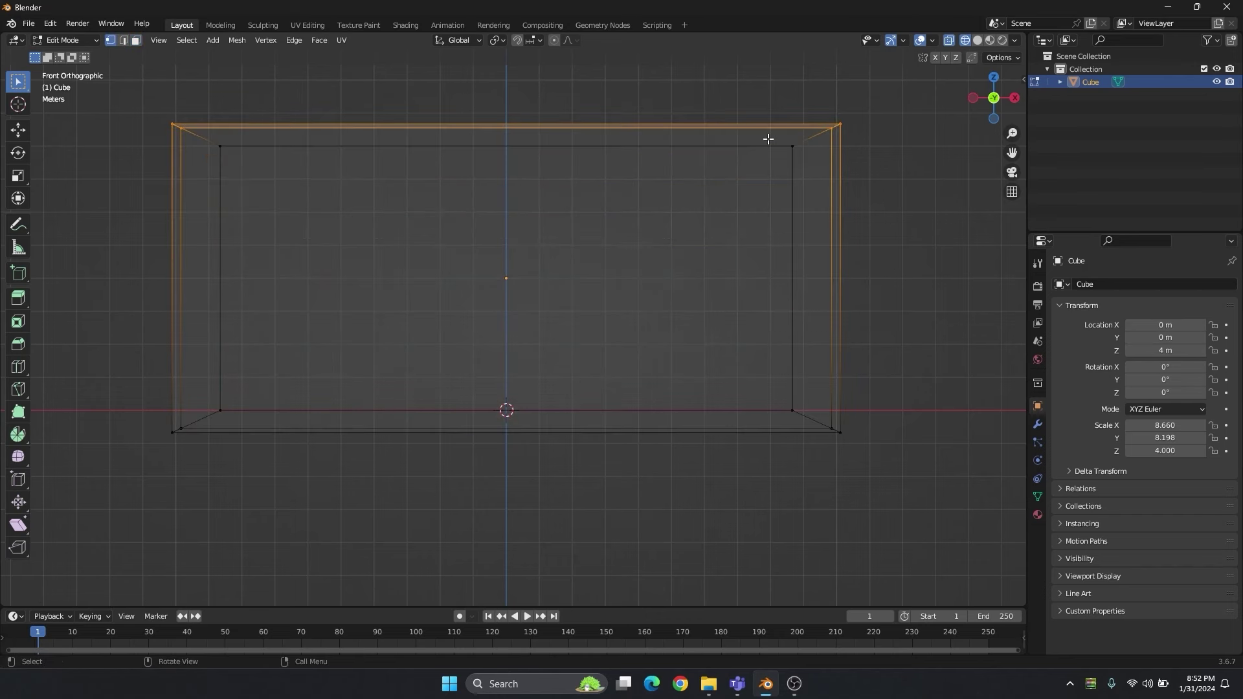
drag(142, 99, 915, 140)
click(19, 129)
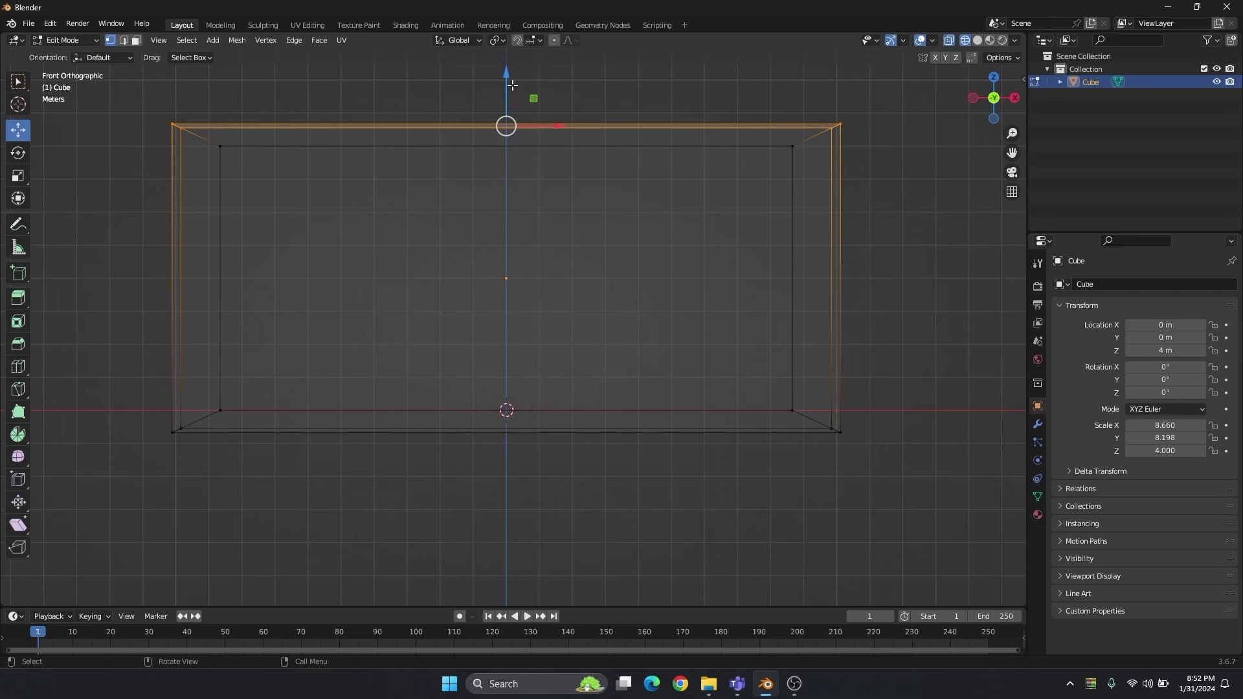
drag(506, 77, 512, 58)
Select the outer bottom vertices and lower them along Z to thicken the frame's lower border.
drag(168, 425, 1028, 521)
click(506, 292)
key(ctrl+z)
drag(504, 380, 508, 401)
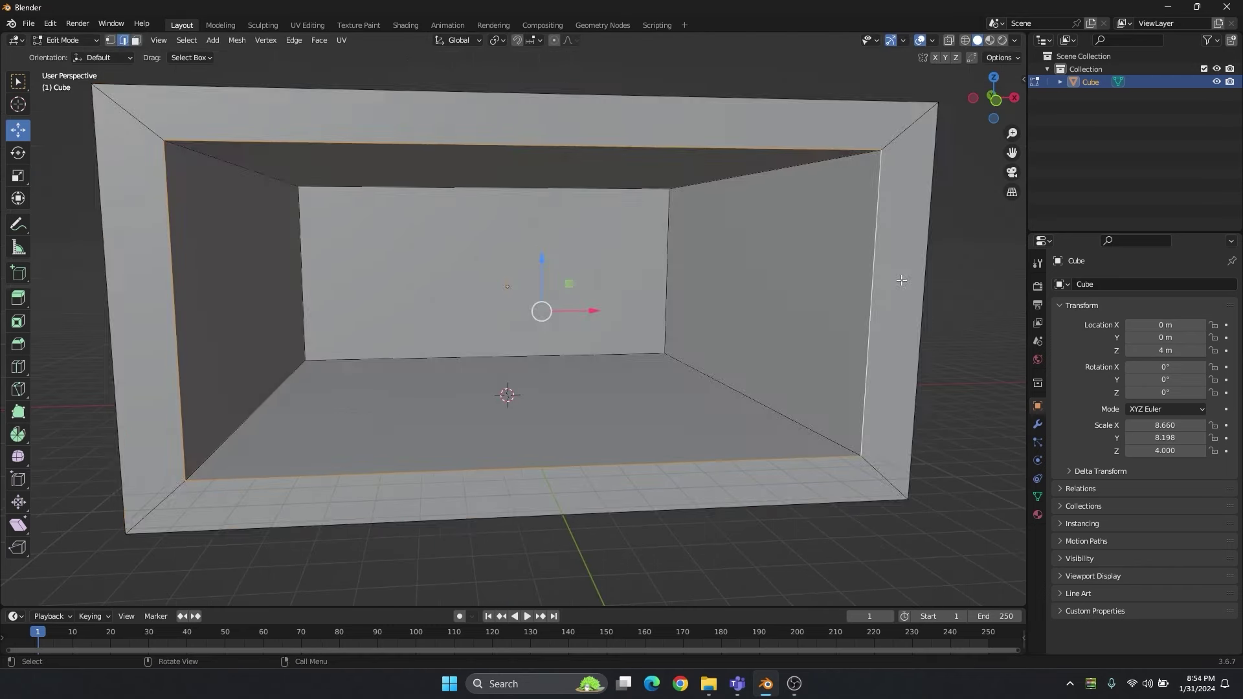
Return to Object Mode and add a Bevel modifier to the box.
key(Tab)
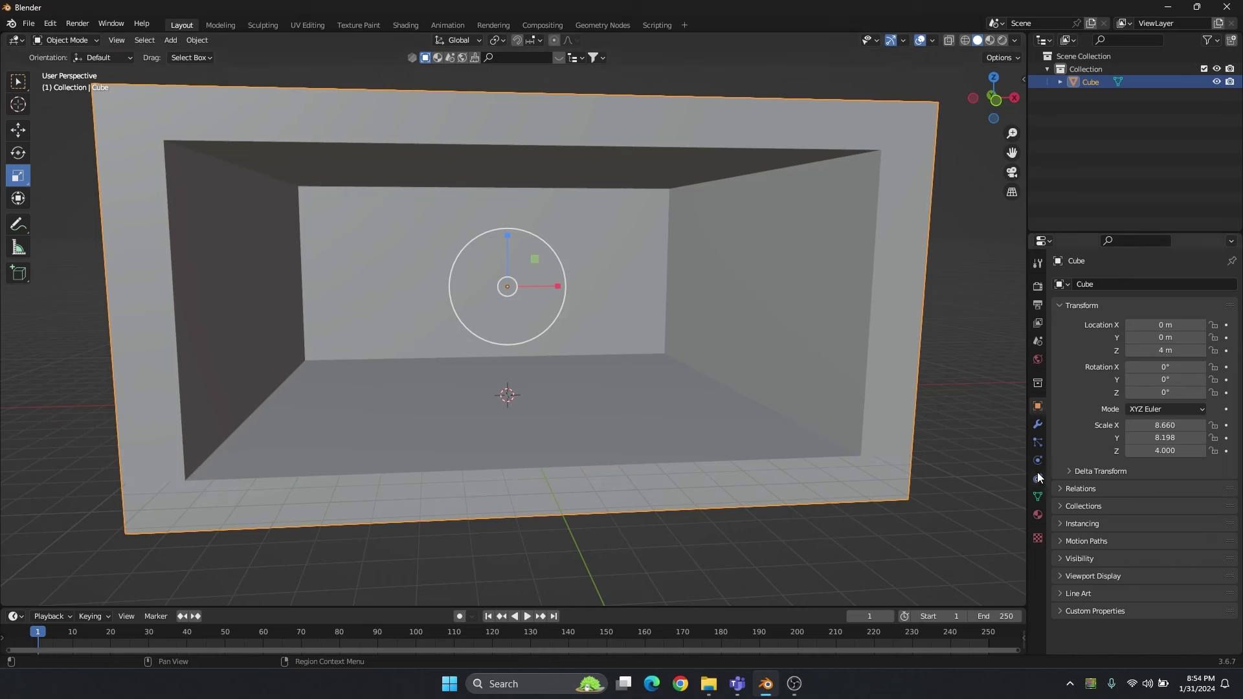
click(1038, 442)
click(1036, 424)
click(1115, 284)
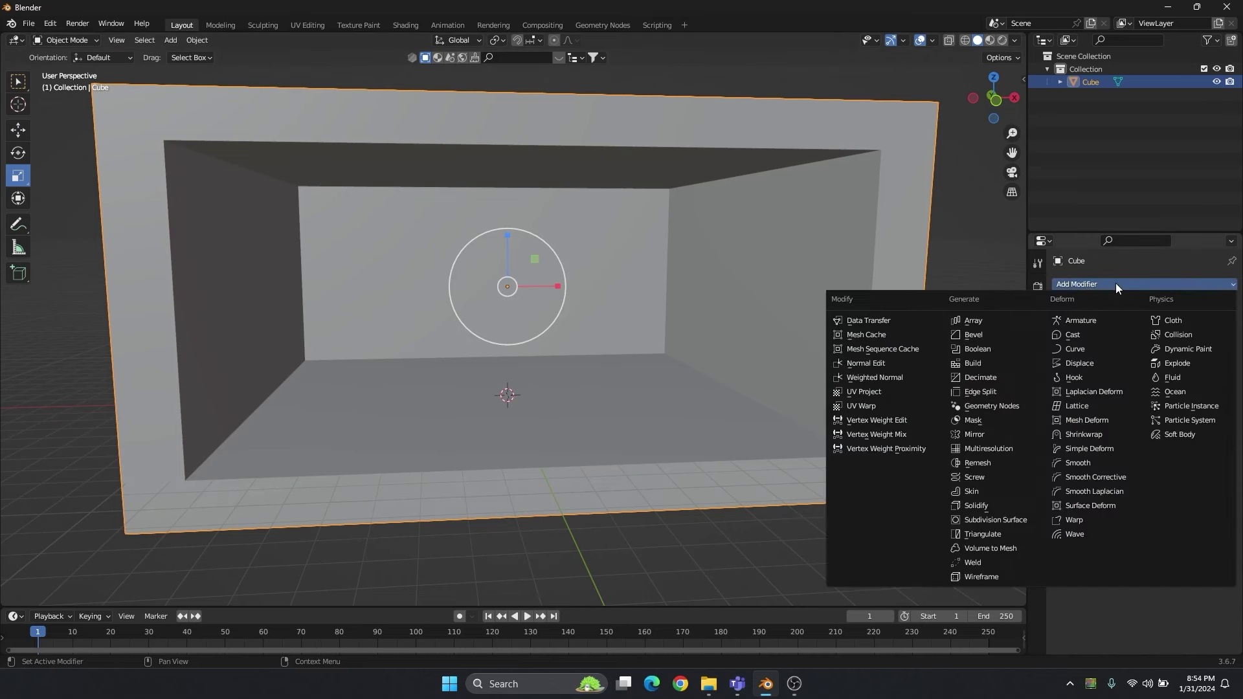
click(983, 332)
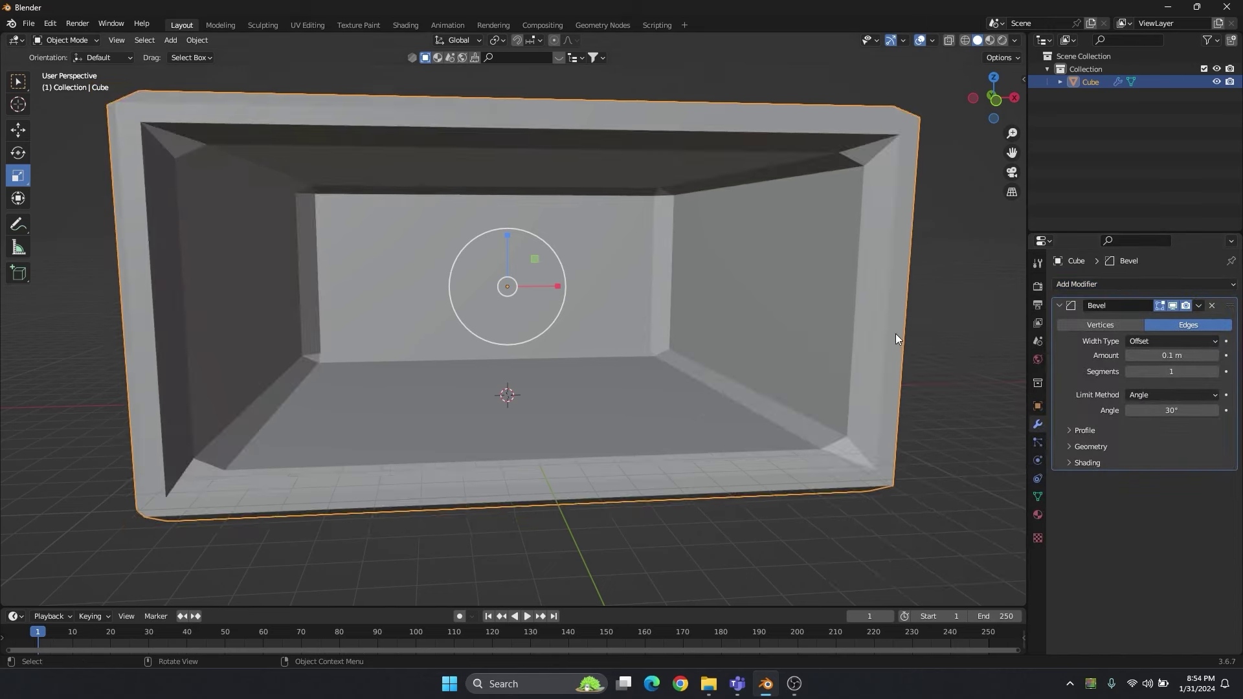
scroll(895, 335, down, 2)
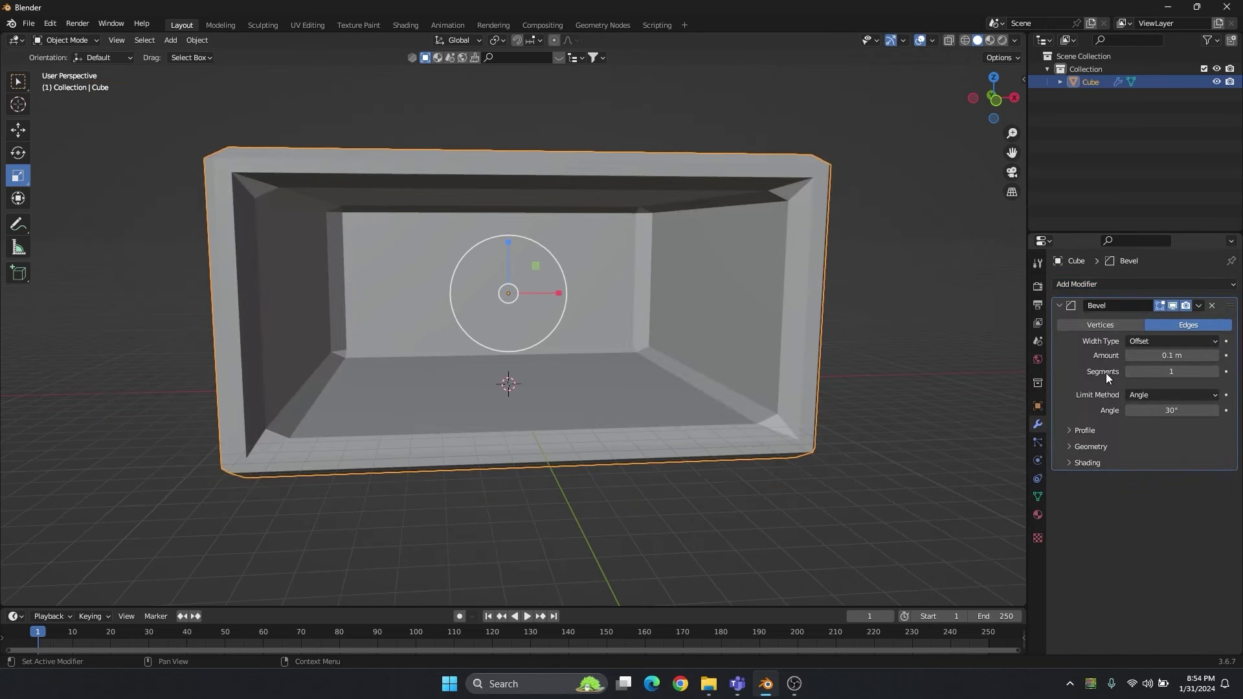
Set the bevel amount to 0.01 m and the number of segments to 5.
click(1172, 355)
text(0.01)
key(Return)
drag(1171, 356, 1204, 356)
mouse_move(1172, 356)
mouse_down()
mouse_move(1191, 355)
mouse_move(1191, 374)
mouse_up()
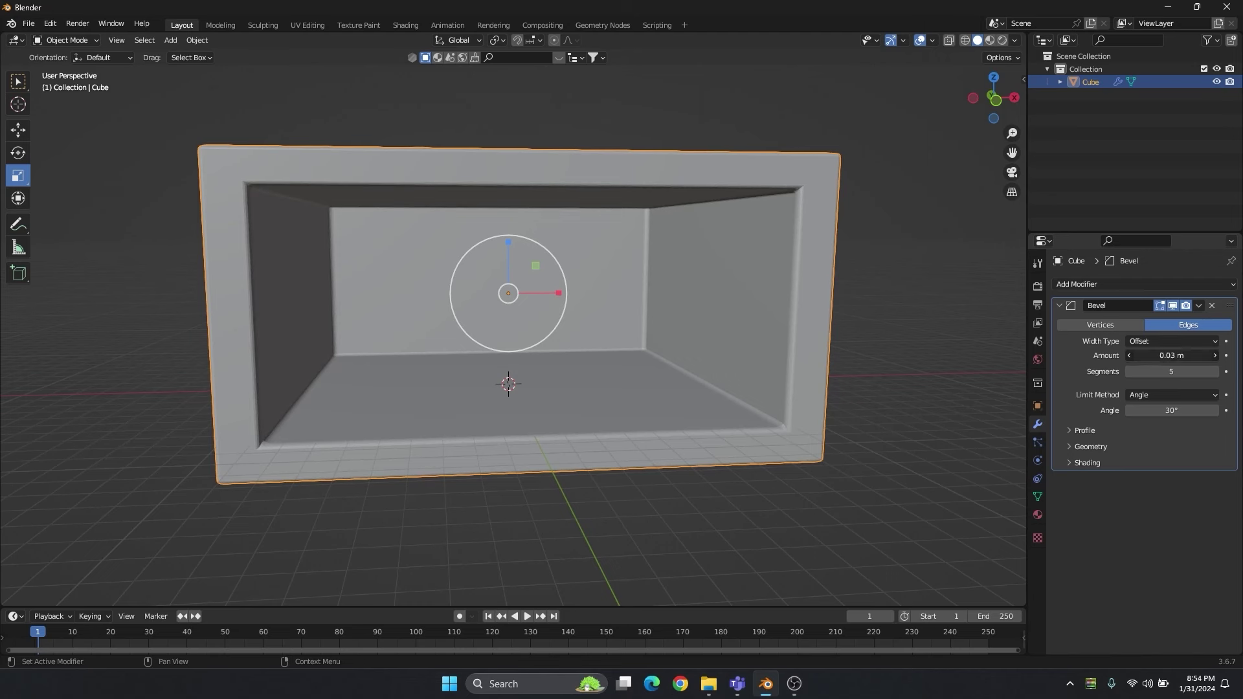
drag(1172, 355, 1161, 356)
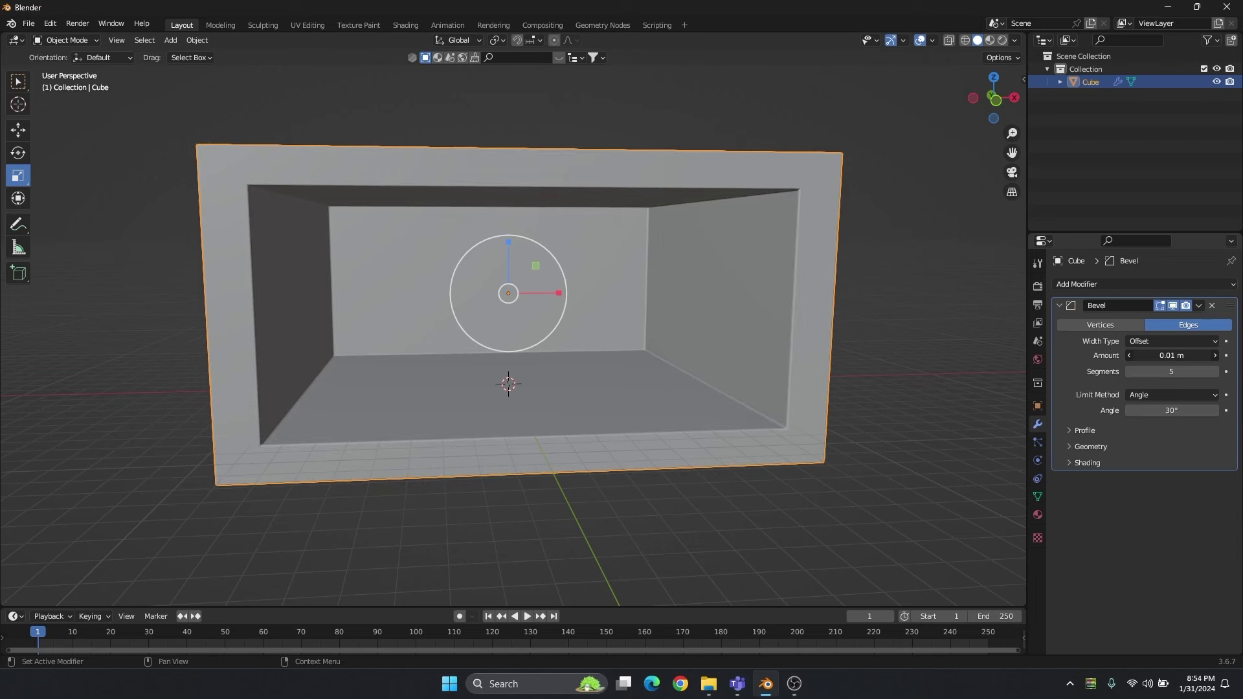
Check the box's bevelled edges up close and reduce the bevel segments to 4.
scroll(686, 296, down, 3)
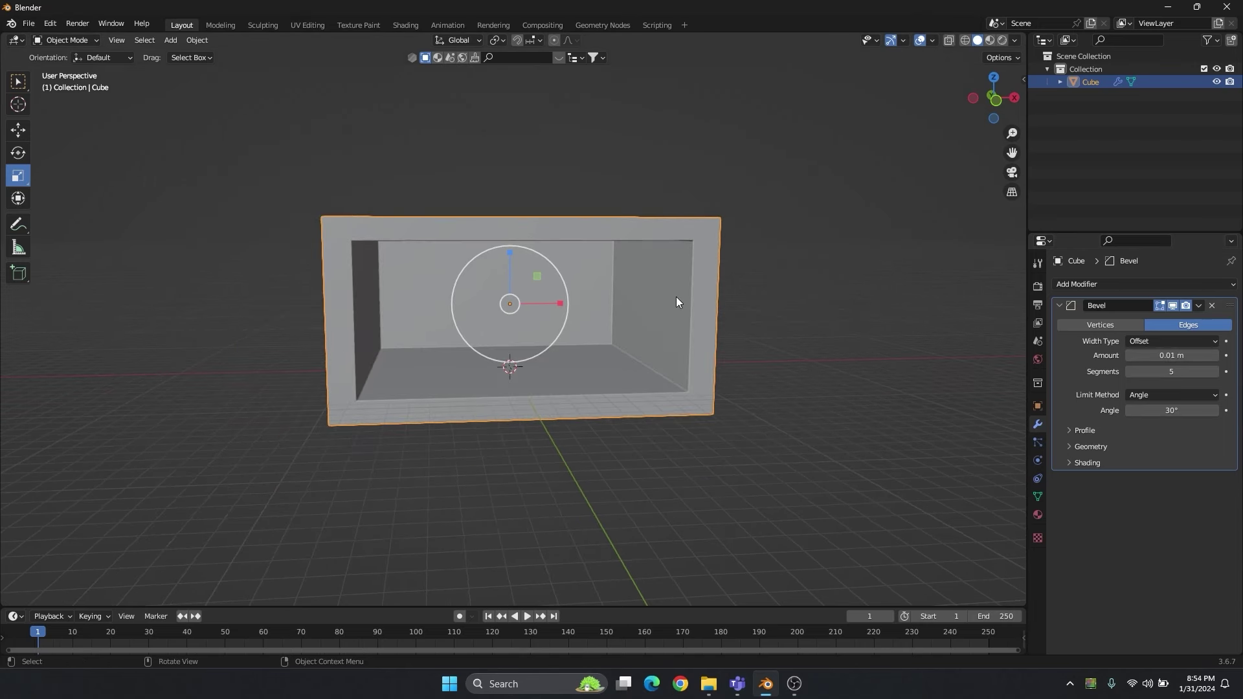
middle_drag(686, 296, 706, 292)
scroll(700, 313, up, 4)
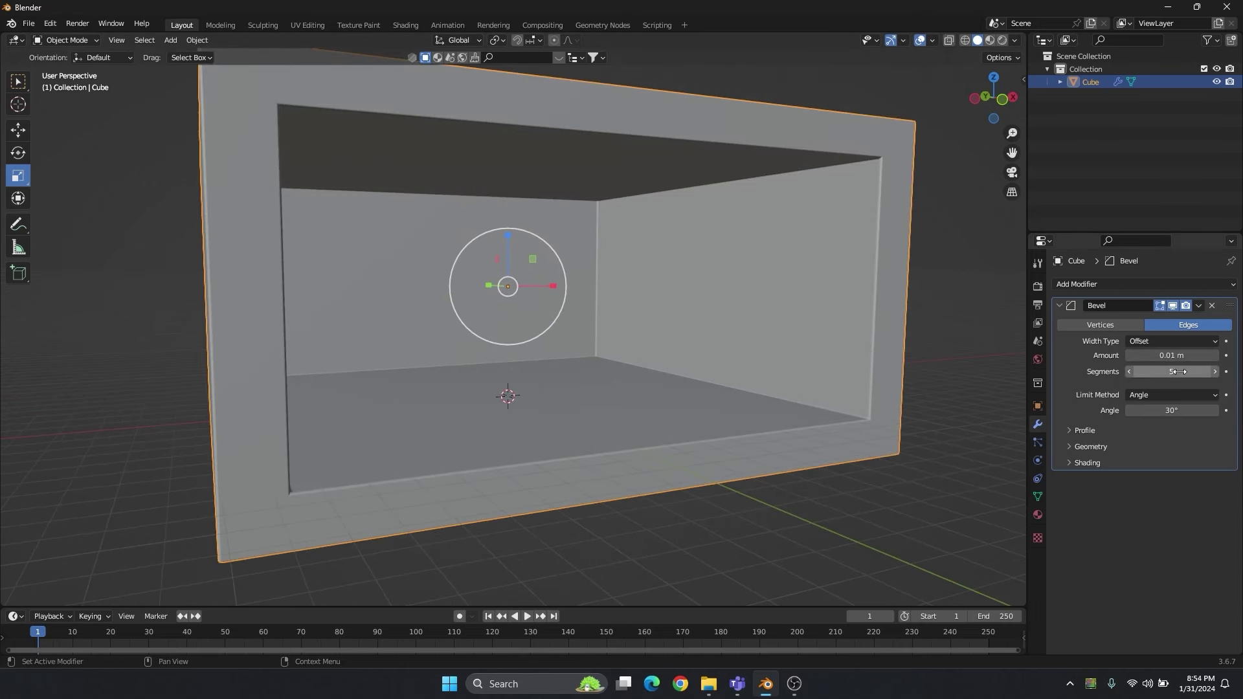
click(1129, 371)
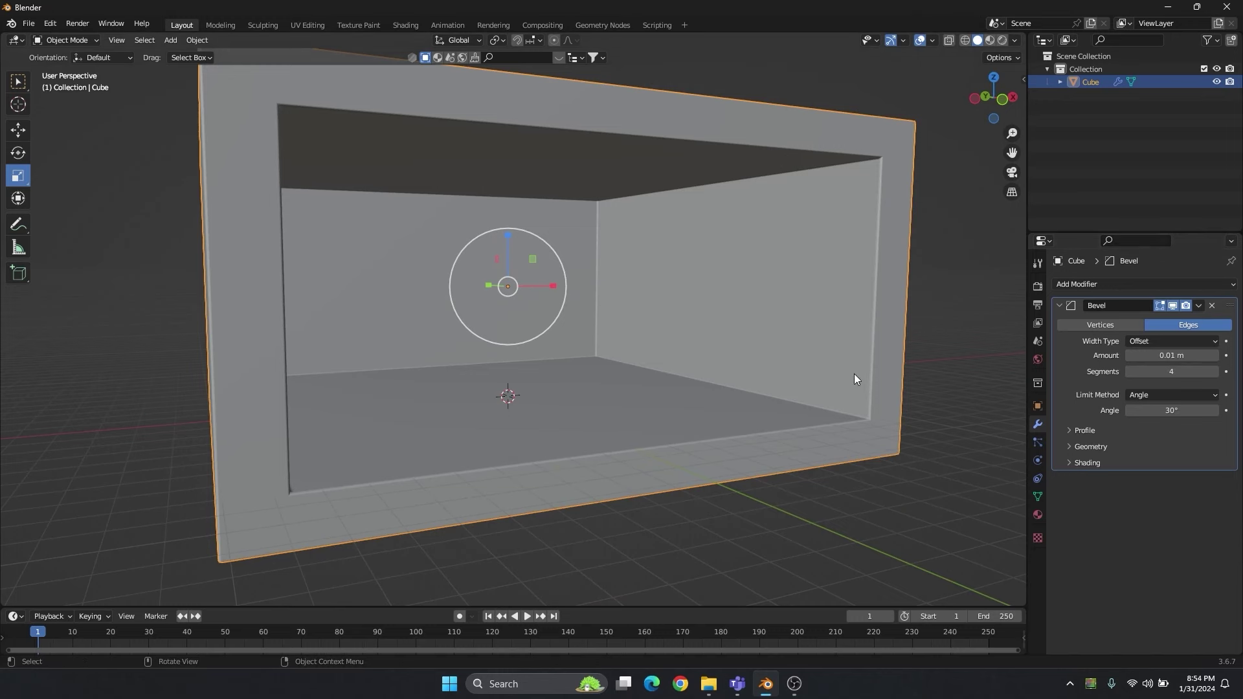
Enter Edit Mode on the box and select the vertical inner edge on the left side of the frame's opening.
key(Tab)
middle_drag(852, 374, 839, 381)
click(834, 366)
click(273, 290)
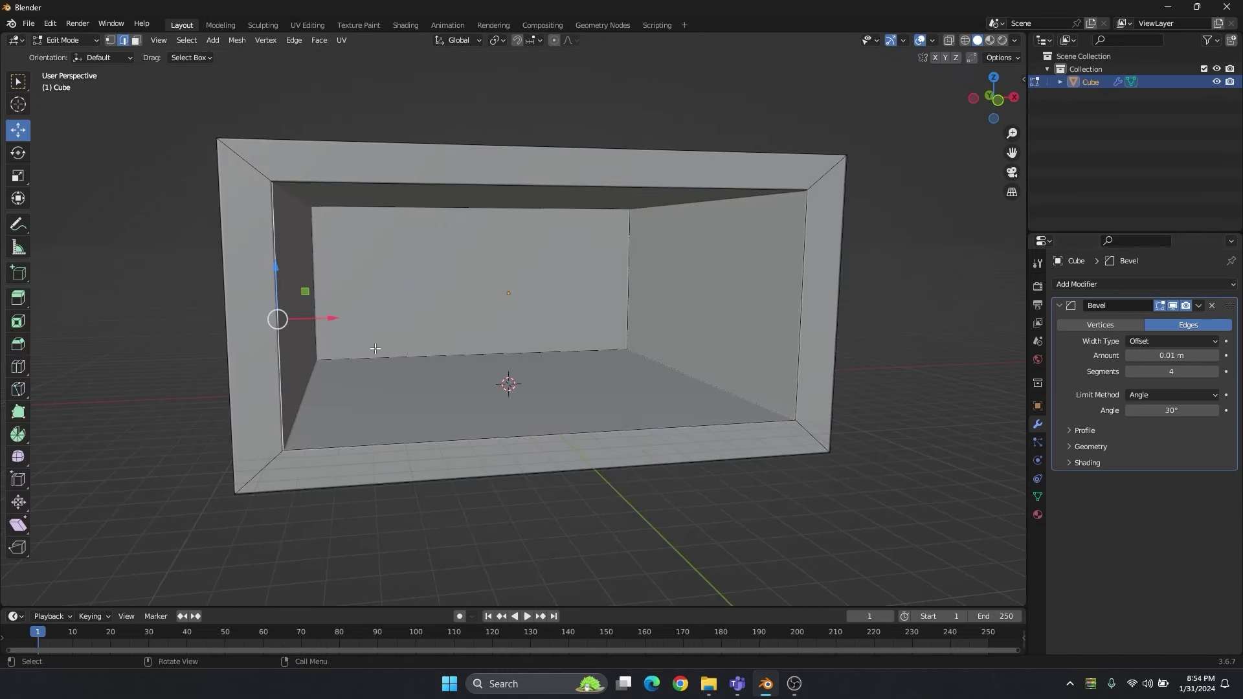
middle_drag(382, 350, 366, 348)
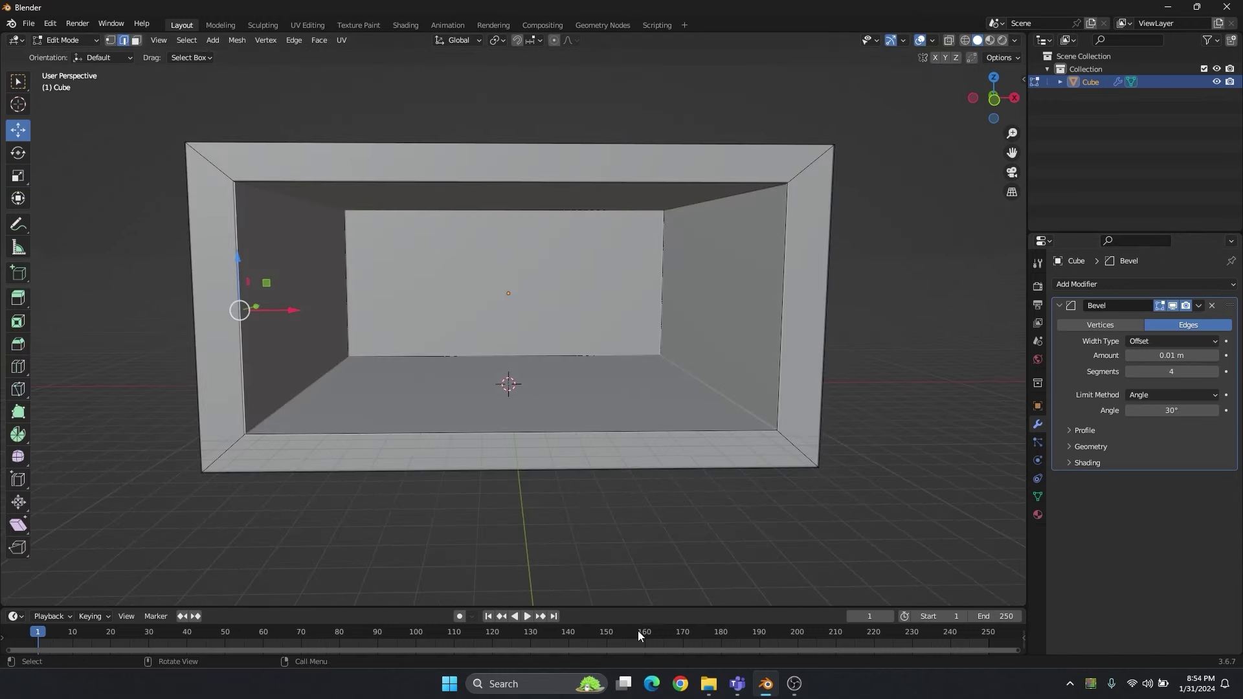
Switch to the reference video Wine_billboard_003.mp4, examine the frame's border around frames 95 and 127, and return to Blender.
click(708, 683)
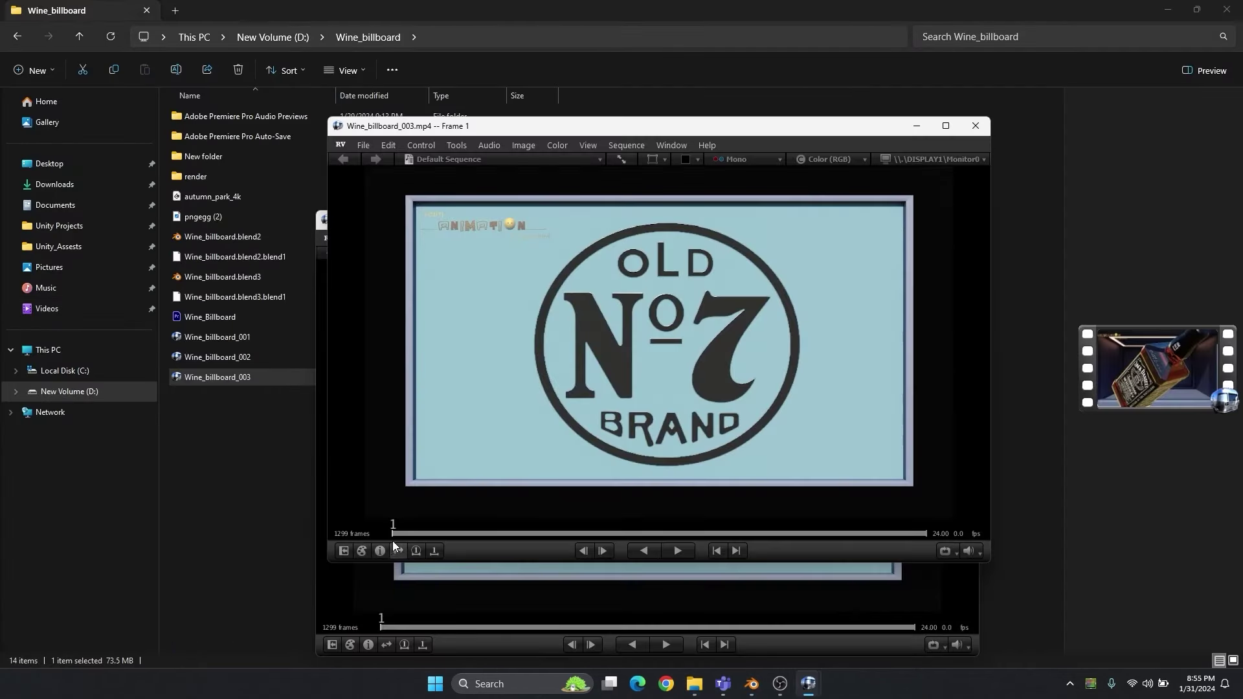
drag(392, 541, 444, 533)
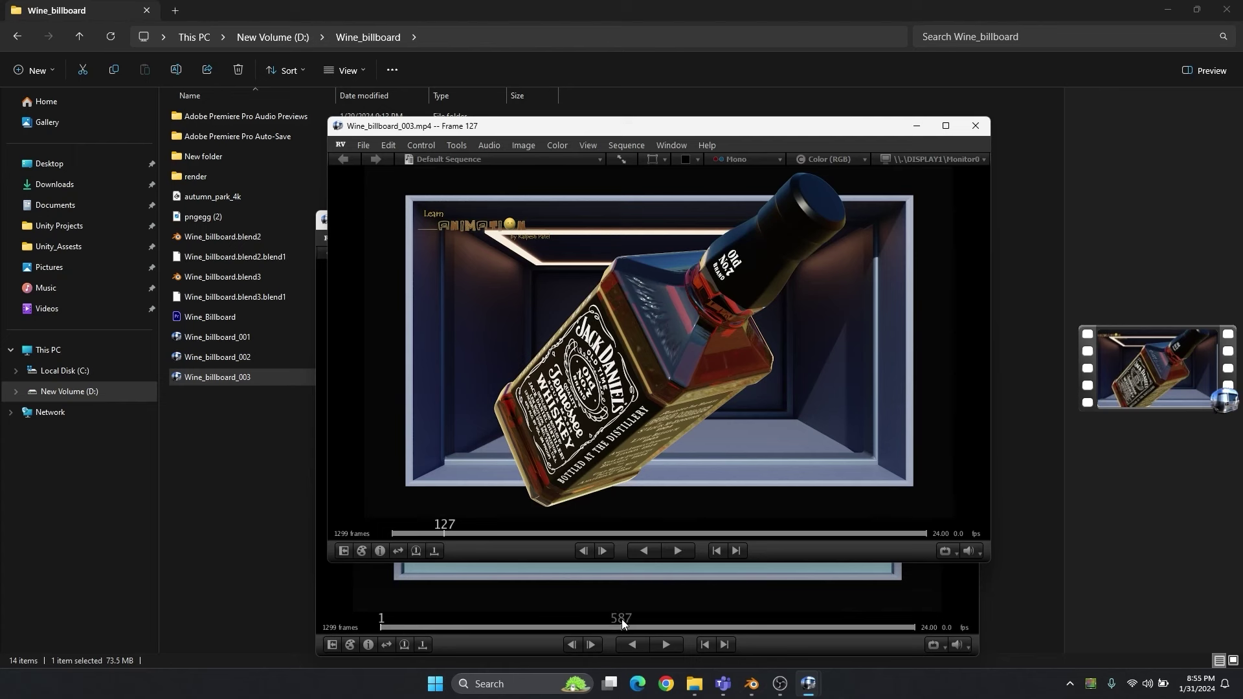
drag(408, 530, 431, 528)
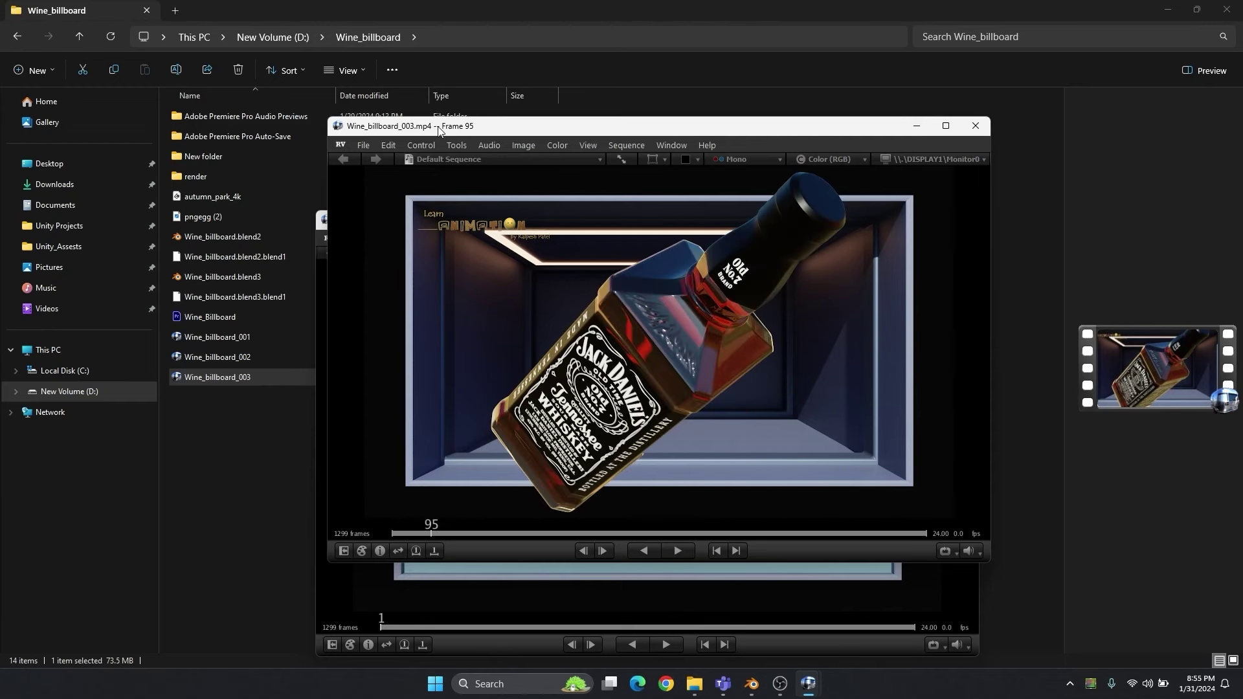
drag(446, 129, 439, 90)
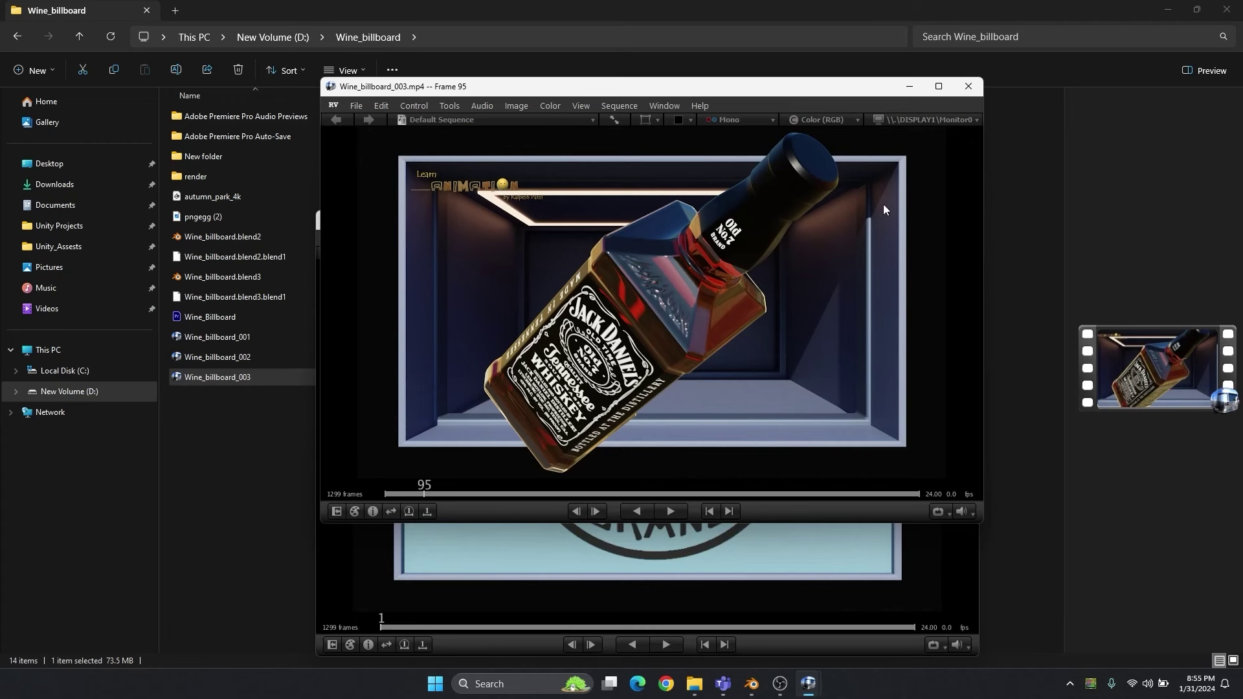
click(909, 86)
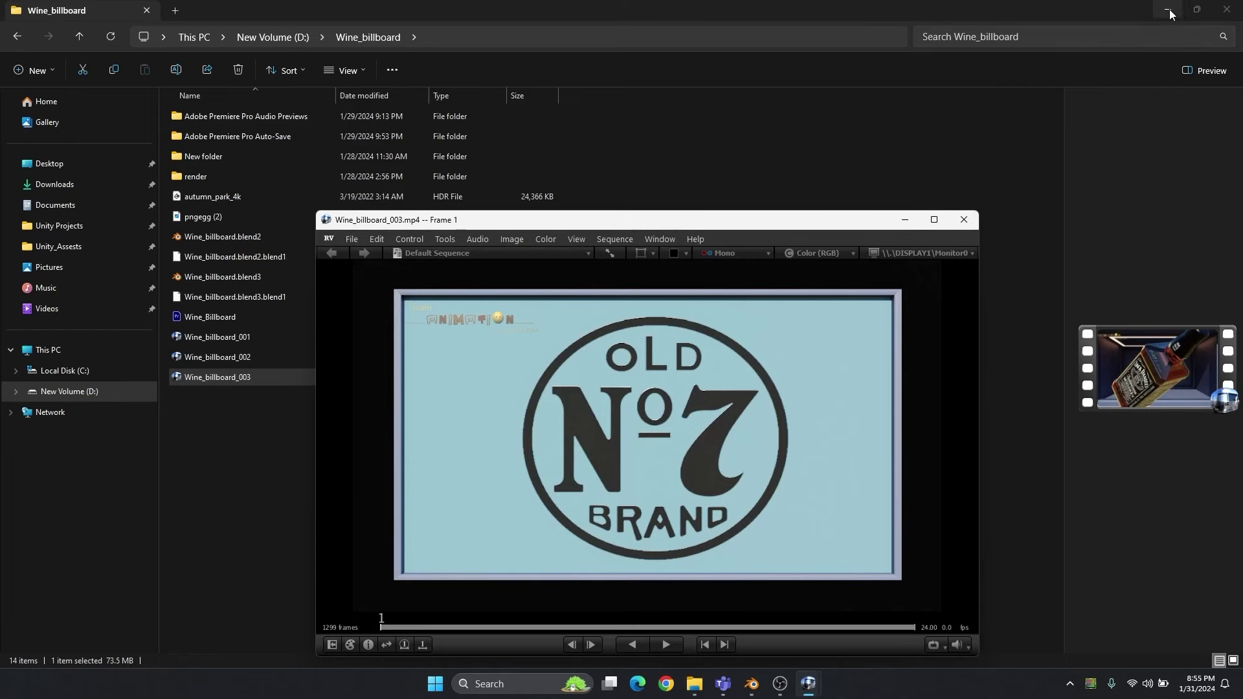
click(1168, 9)
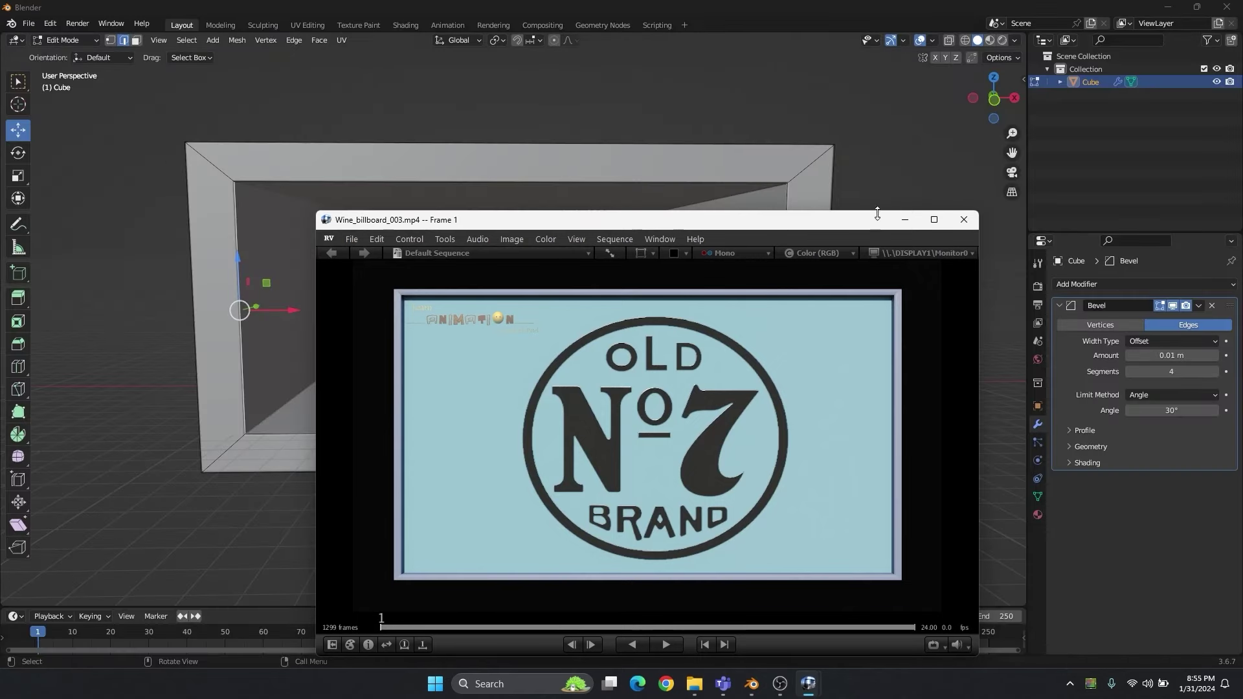
click(904, 220)
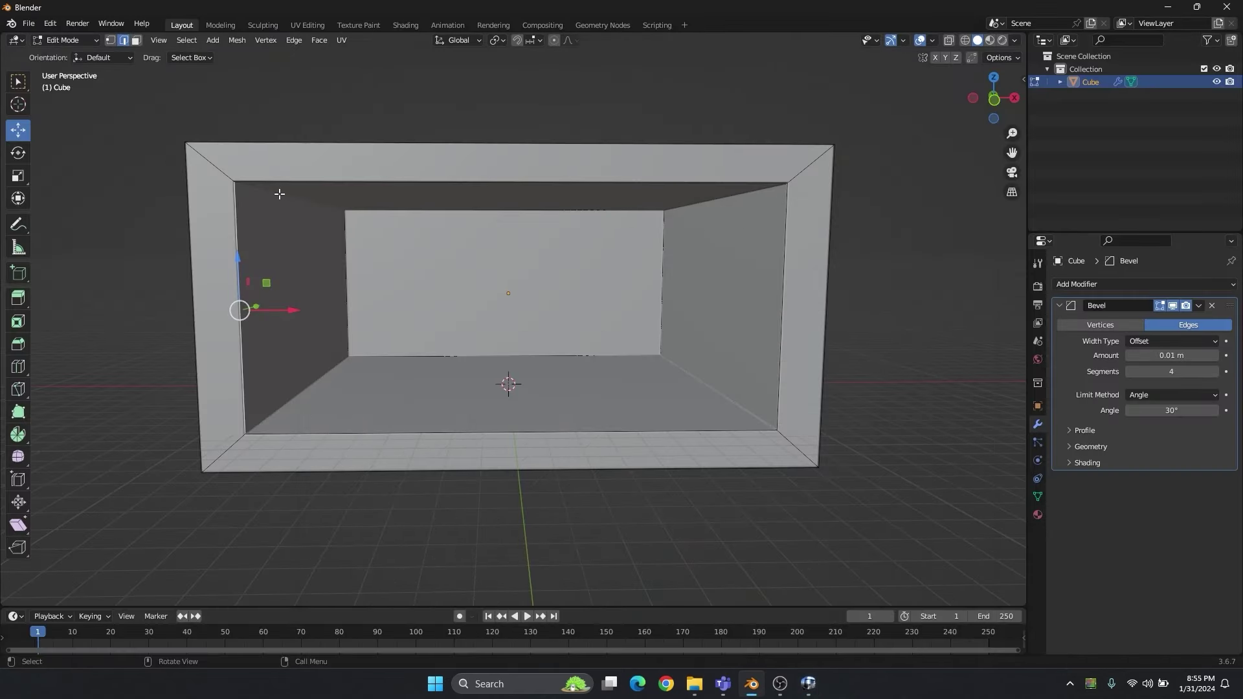
Add a single loop cut around the front frame and slide it close to the opening's inner edge.
scroll(251, 183, up, 2)
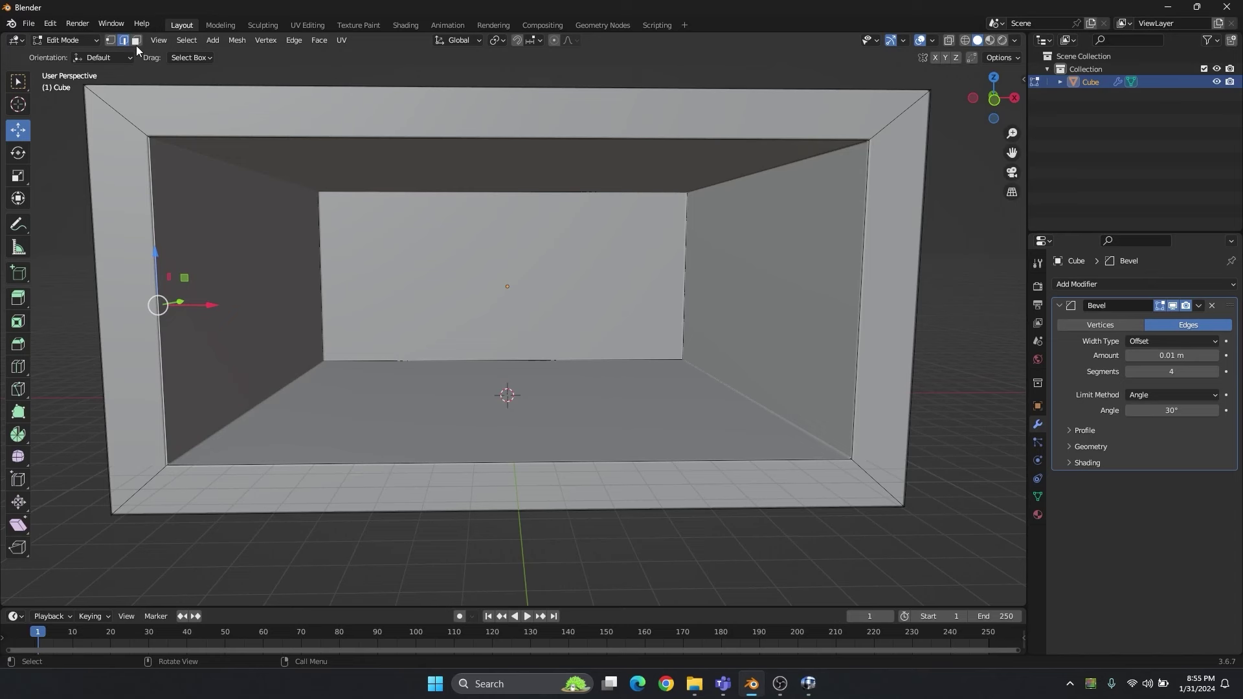
click(19, 366)
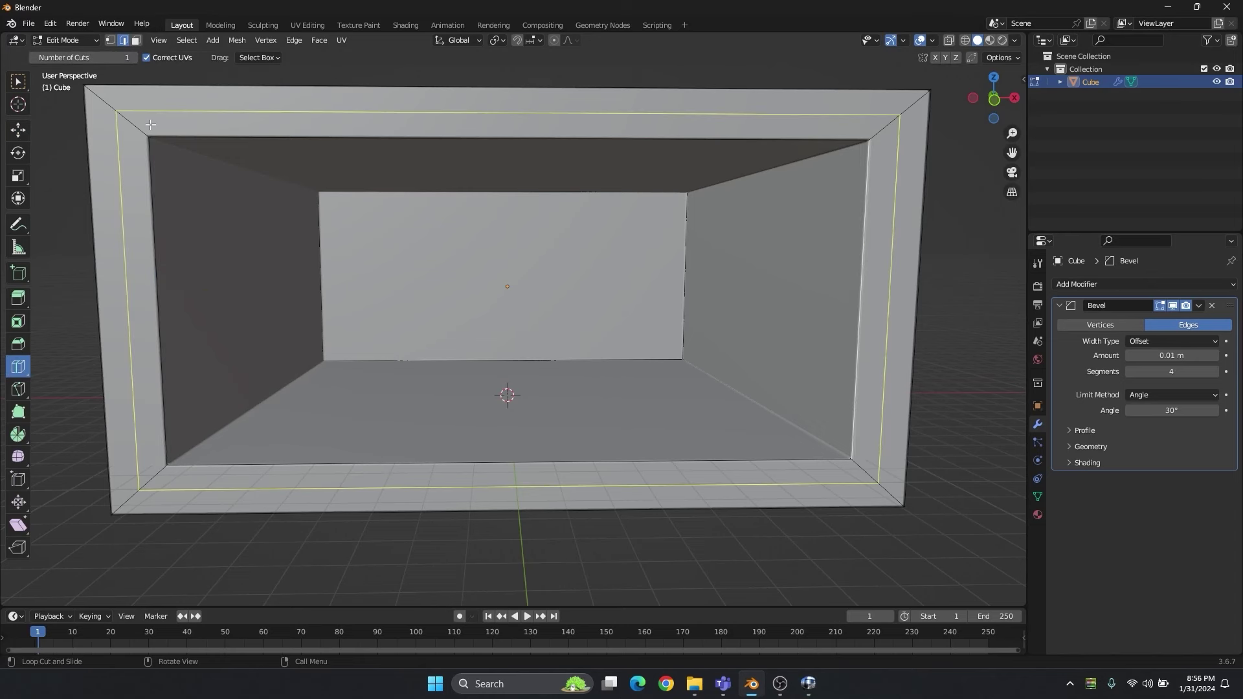
drag(138, 128, 157, 136)
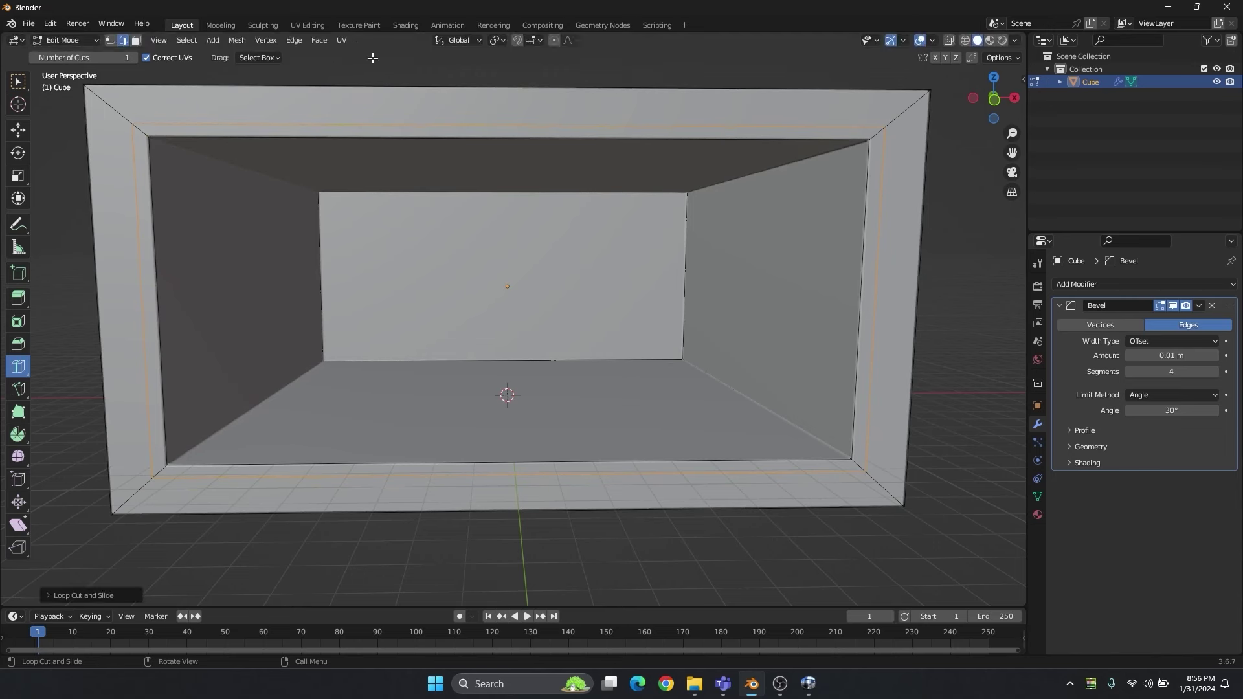
click(511, 123)
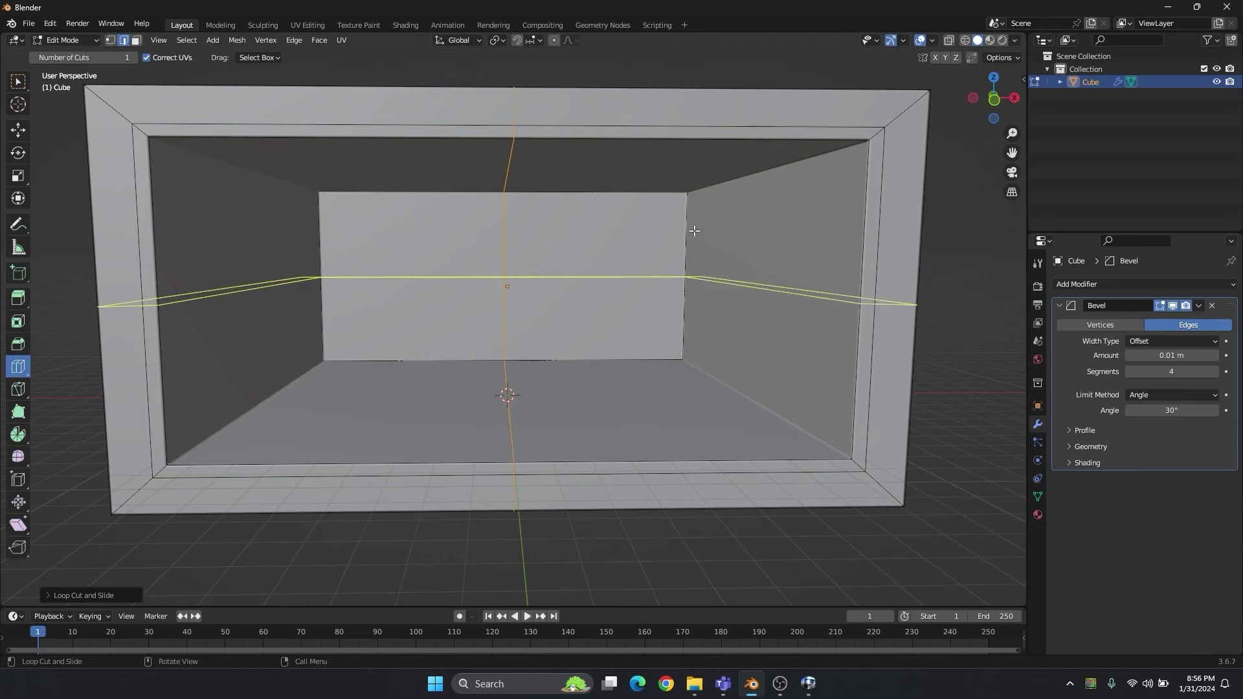
key(ctrl+z)
right_click(964, 196)
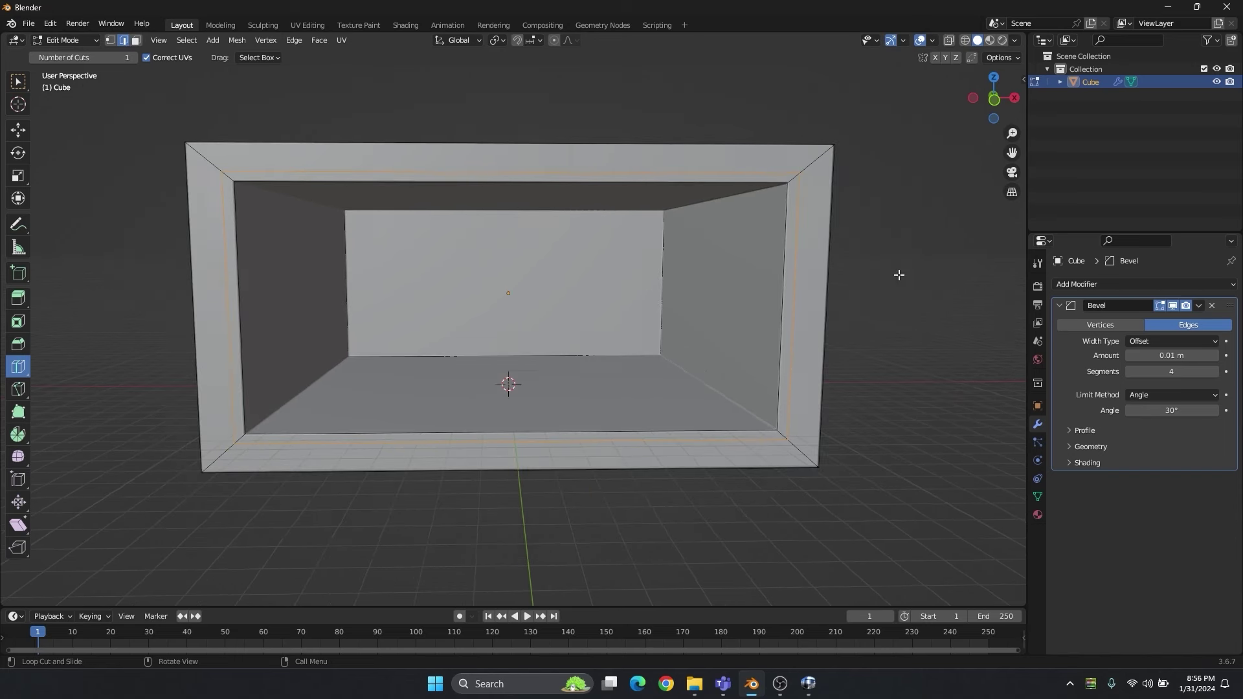
Leave the Loop Cut tool for the Move tool and deselect the edge loop around the opening.
middle_drag(742, 338, 705, 341)
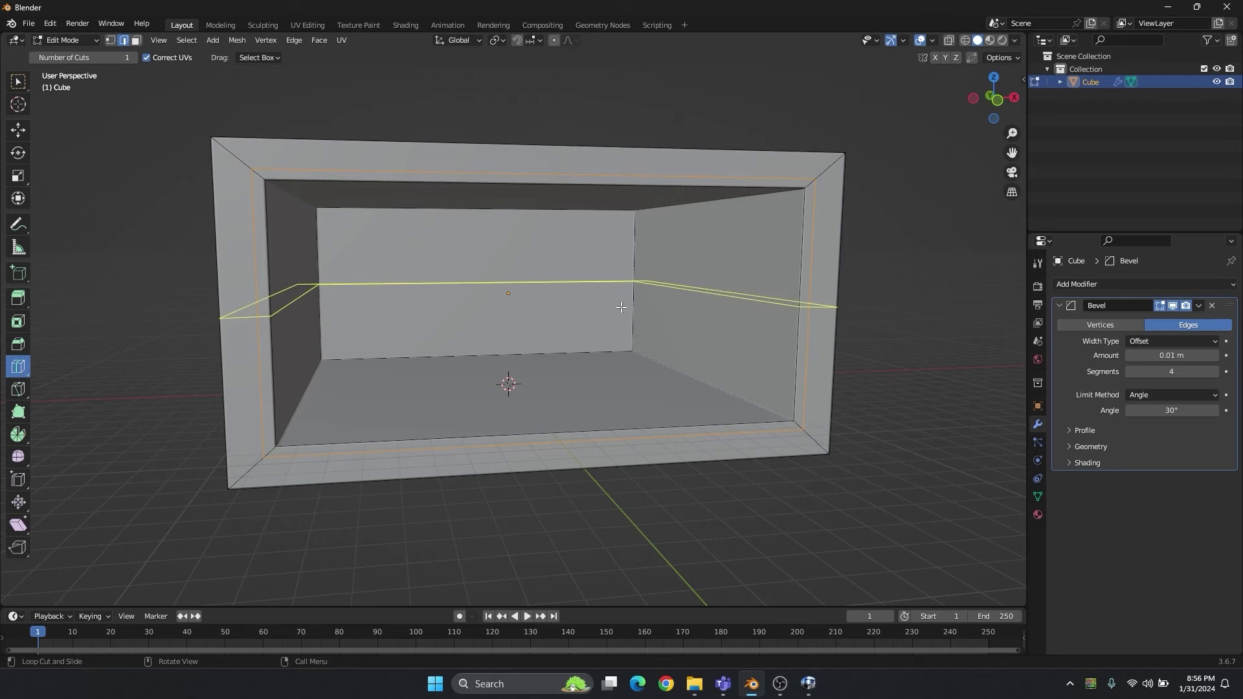
middle_drag(533, 290, 509, 288)
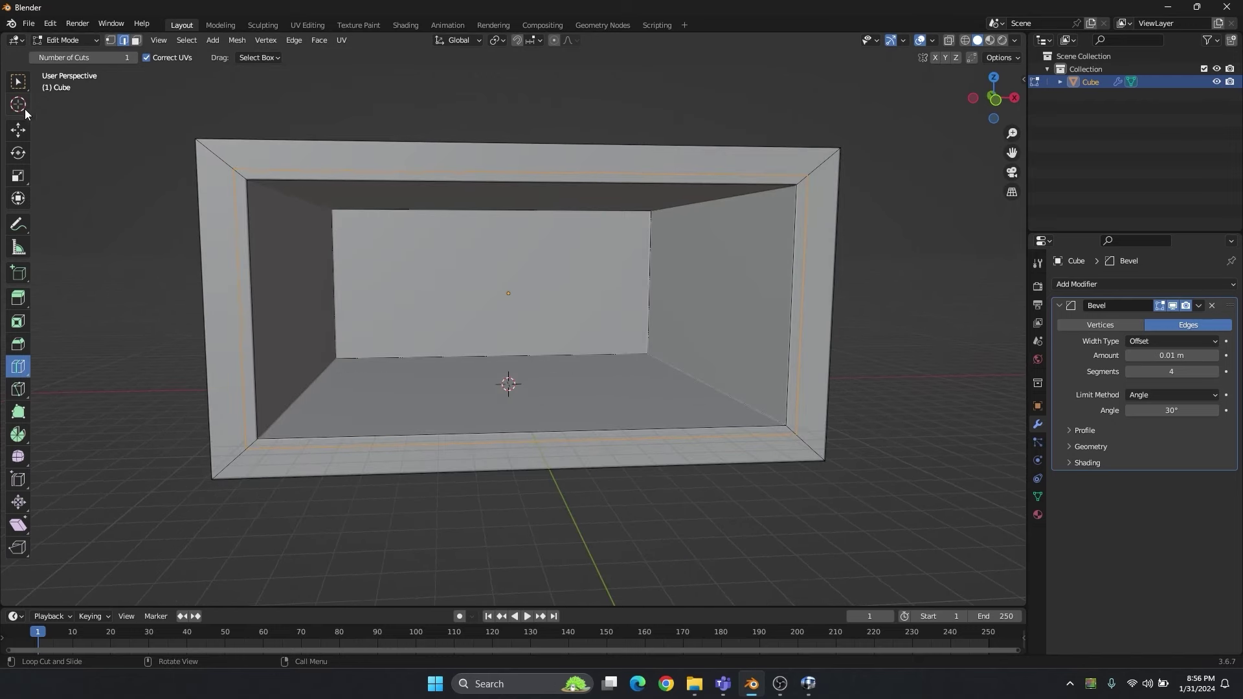
click(18, 129)
middle_drag(429, 208, 556, 284)
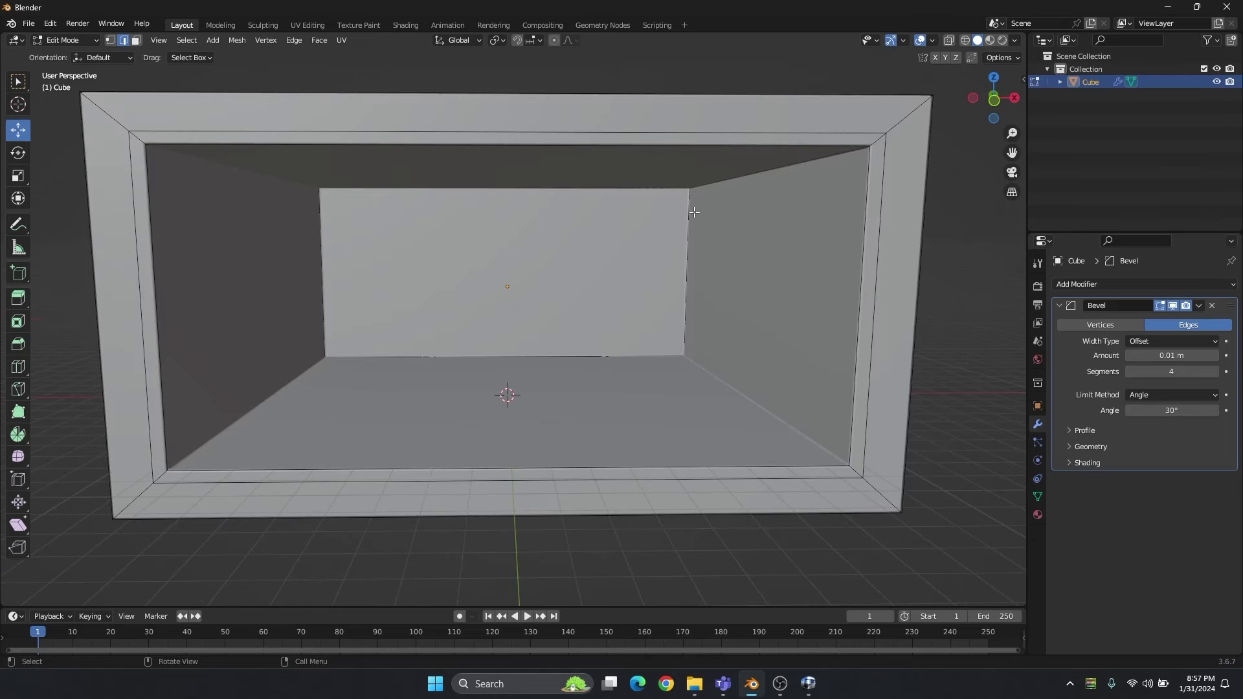
Examine the frame's inner border in both Object Mode and Edit Mode.
scroll(675, 206, down, 3)
middle_drag(635, 251, 647, 253)
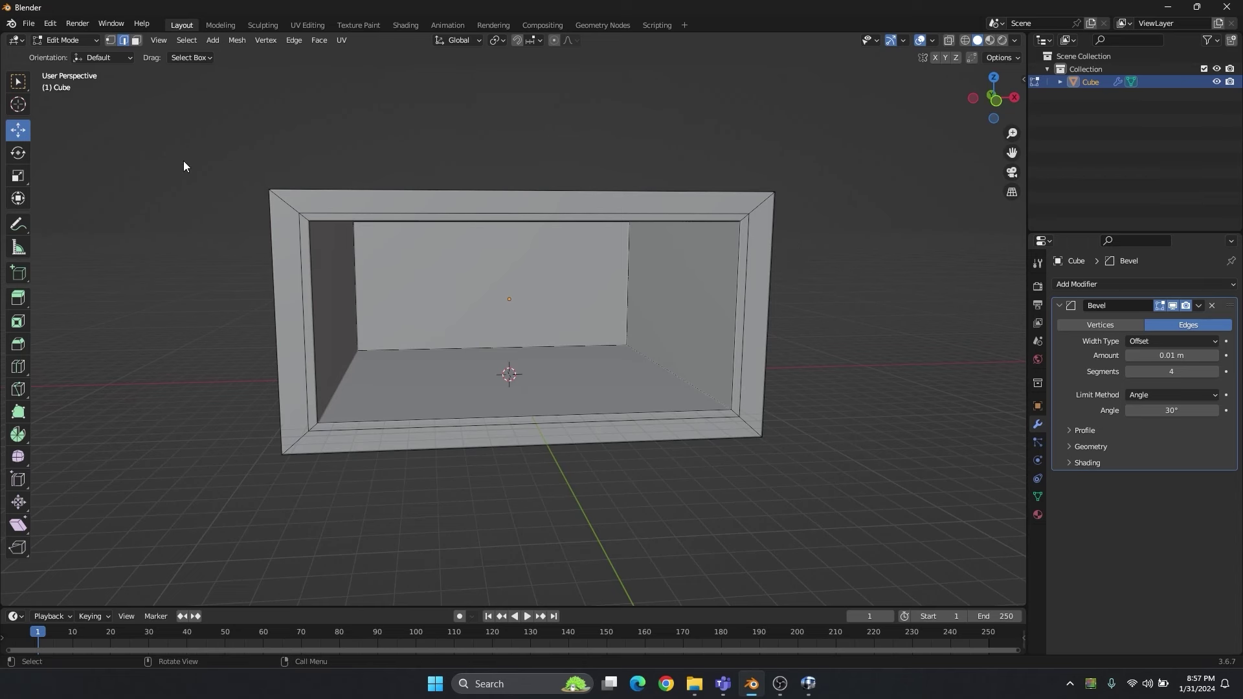
key(Tab)
scroll(785, 254, up, 2)
click(873, 264)
click(813, 274)
key(Tab)
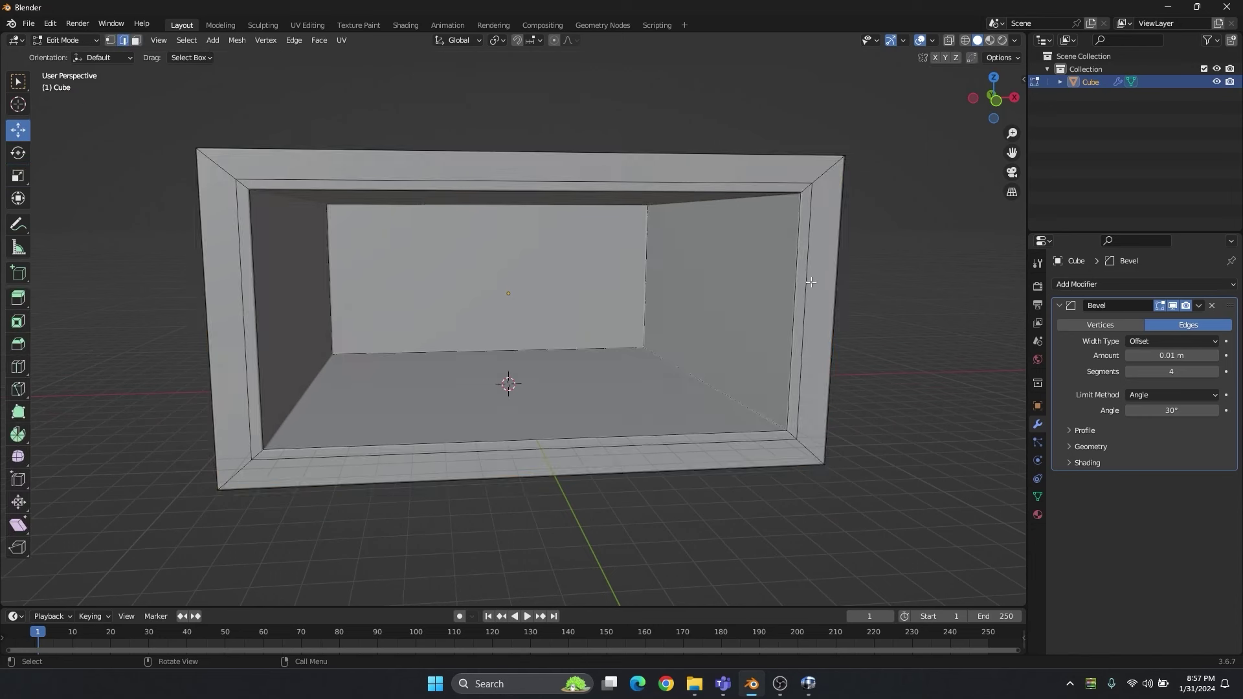
scroll(810, 282, down, 2)
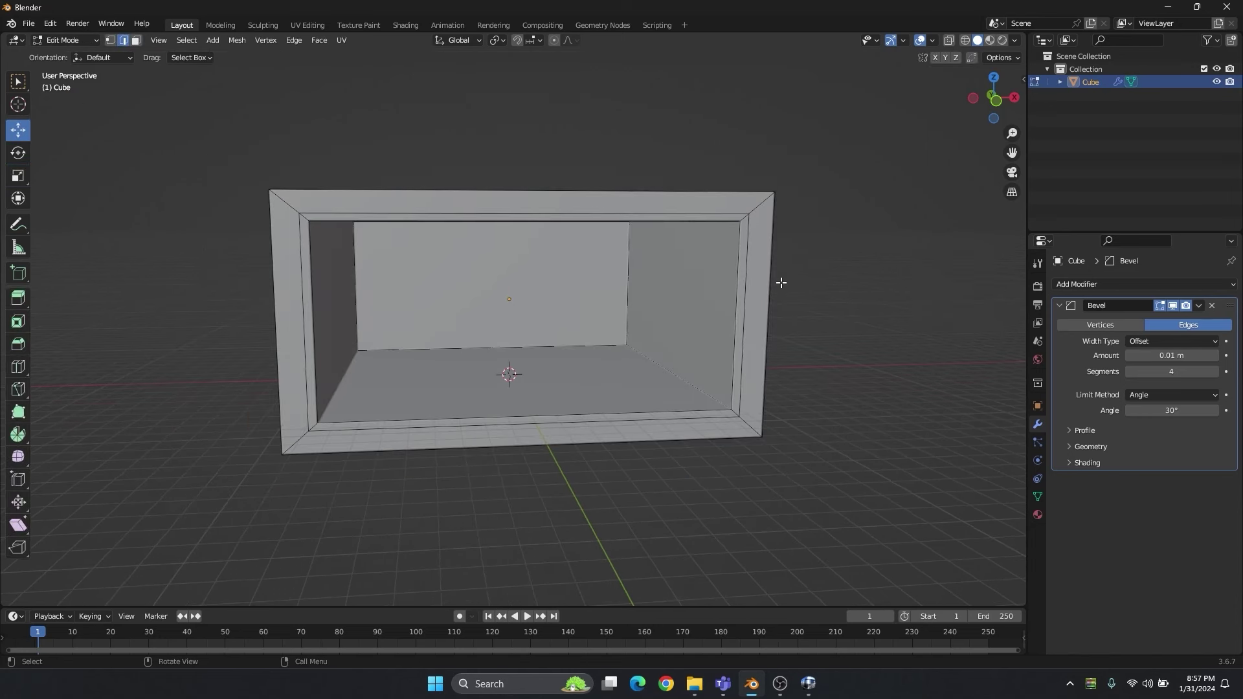
Select the whole box mesh and create a new material named box for it.
key(a)
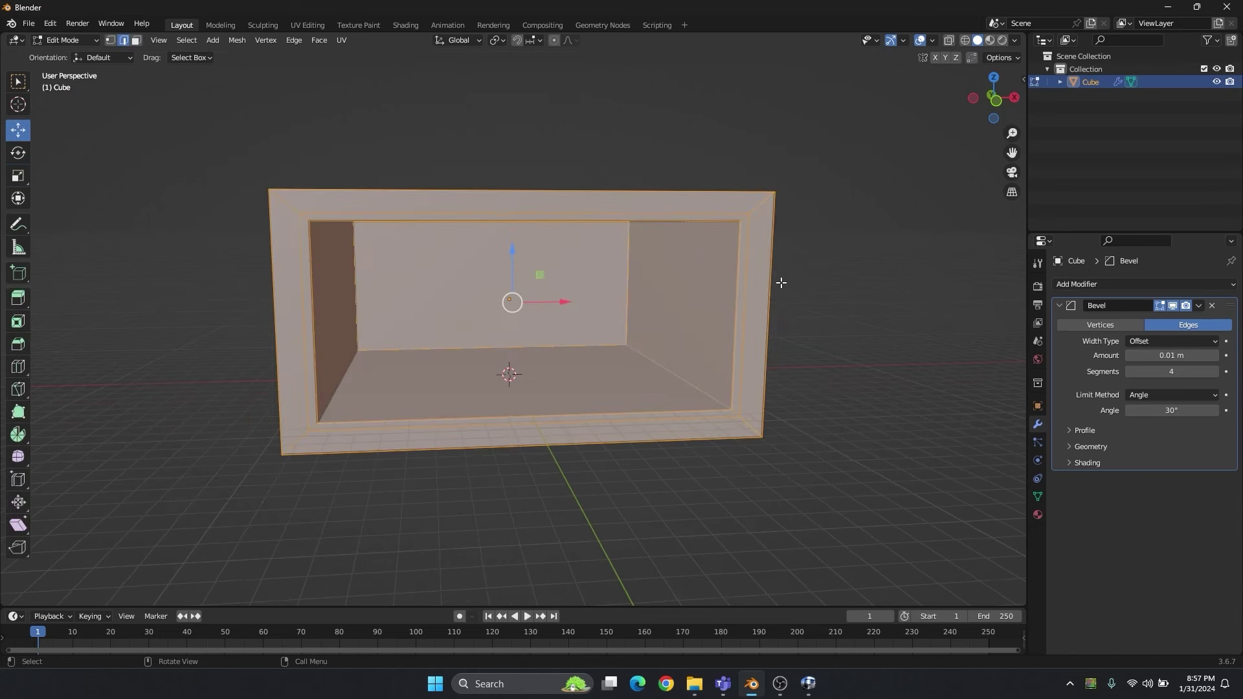
click(1037, 514)
click(1135, 340)
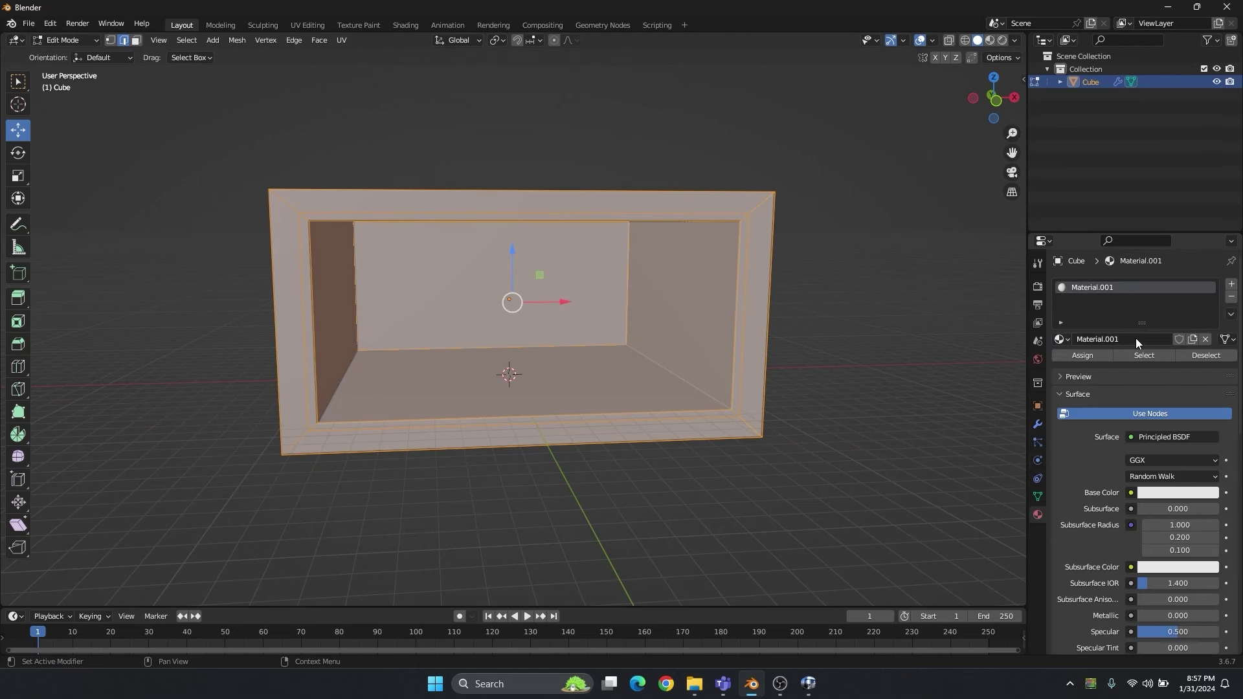
click(1104, 340)
text(b)
key(Return)
In face selection mode, select the four wide outer faces of the front frame.
scroll(874, 174, up, 3)
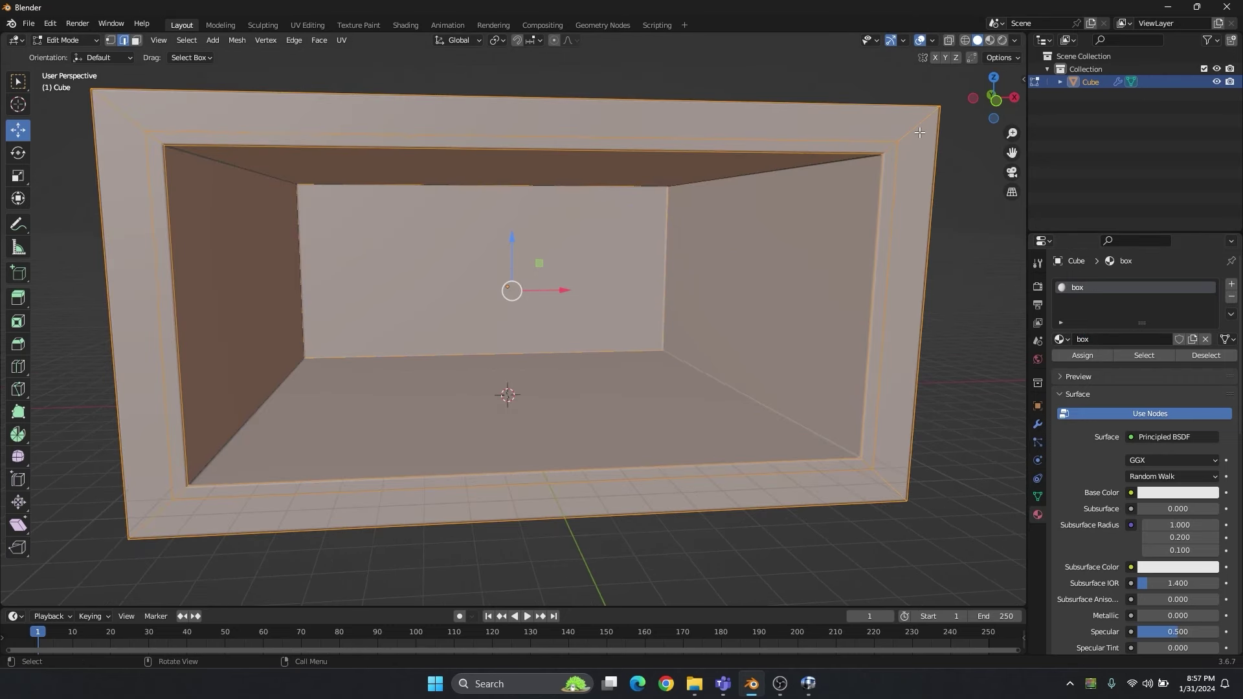
click(920, 127)
click(136, 40)
click(134, 106)
shift+click(129, 174)
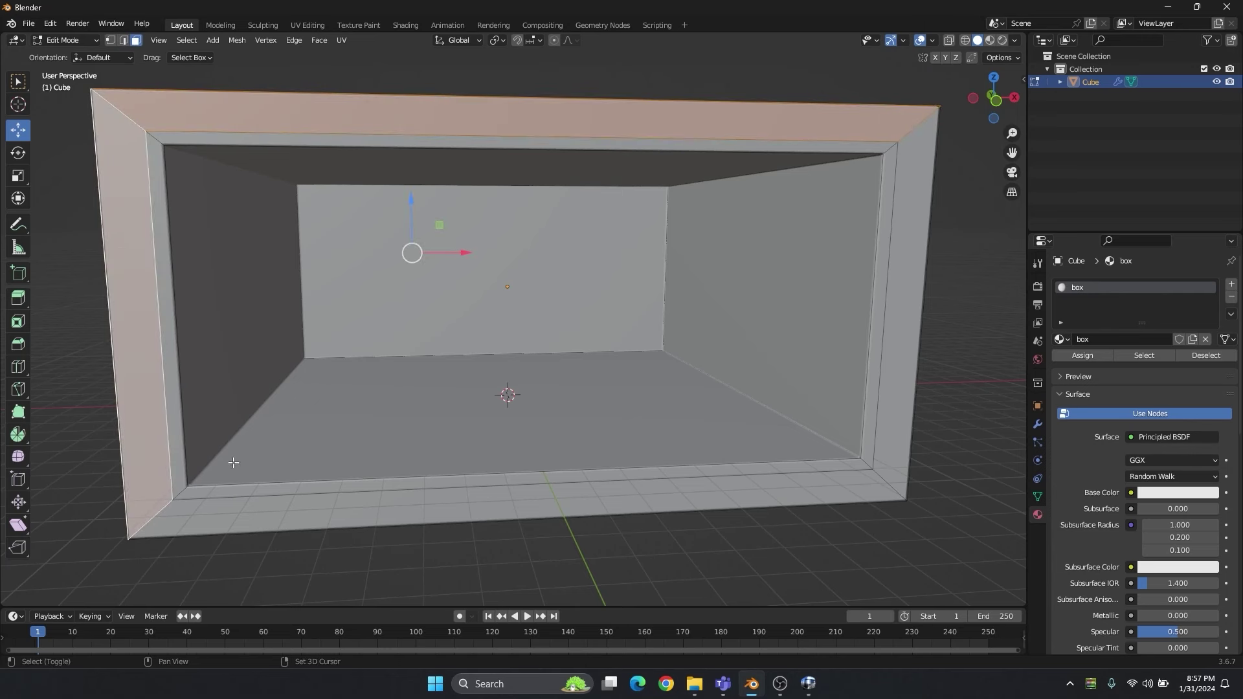
shift+click(248, 512)
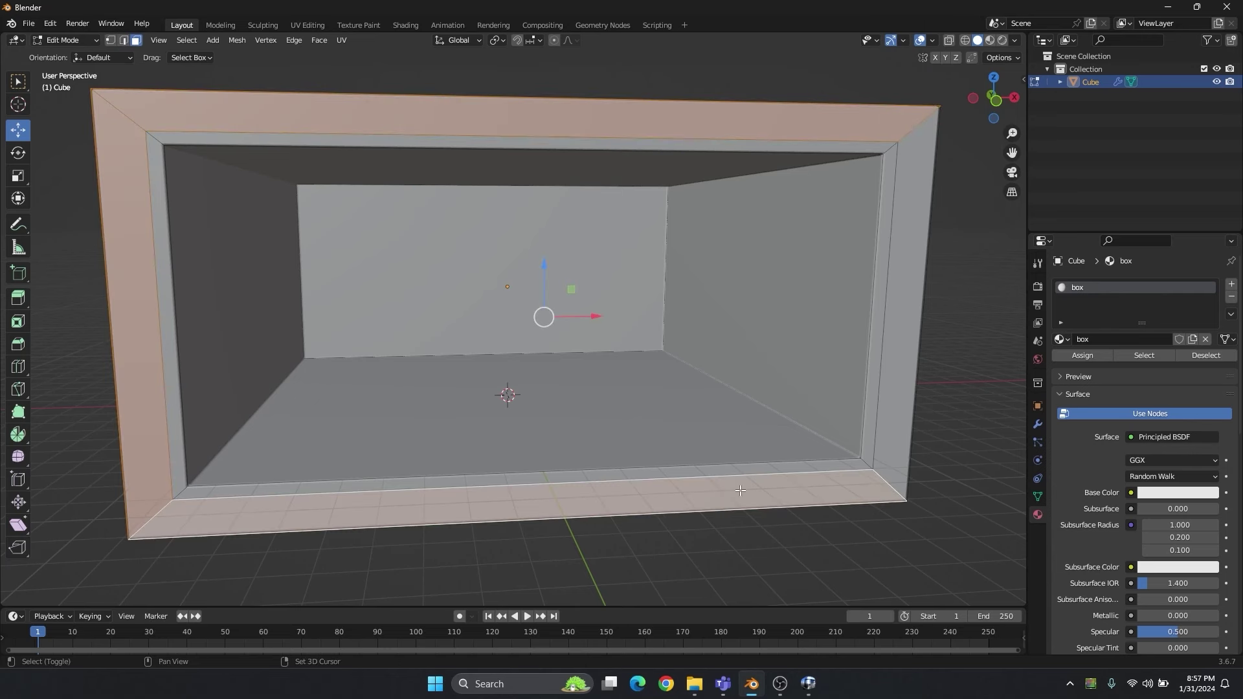
shift+click(892, 402)
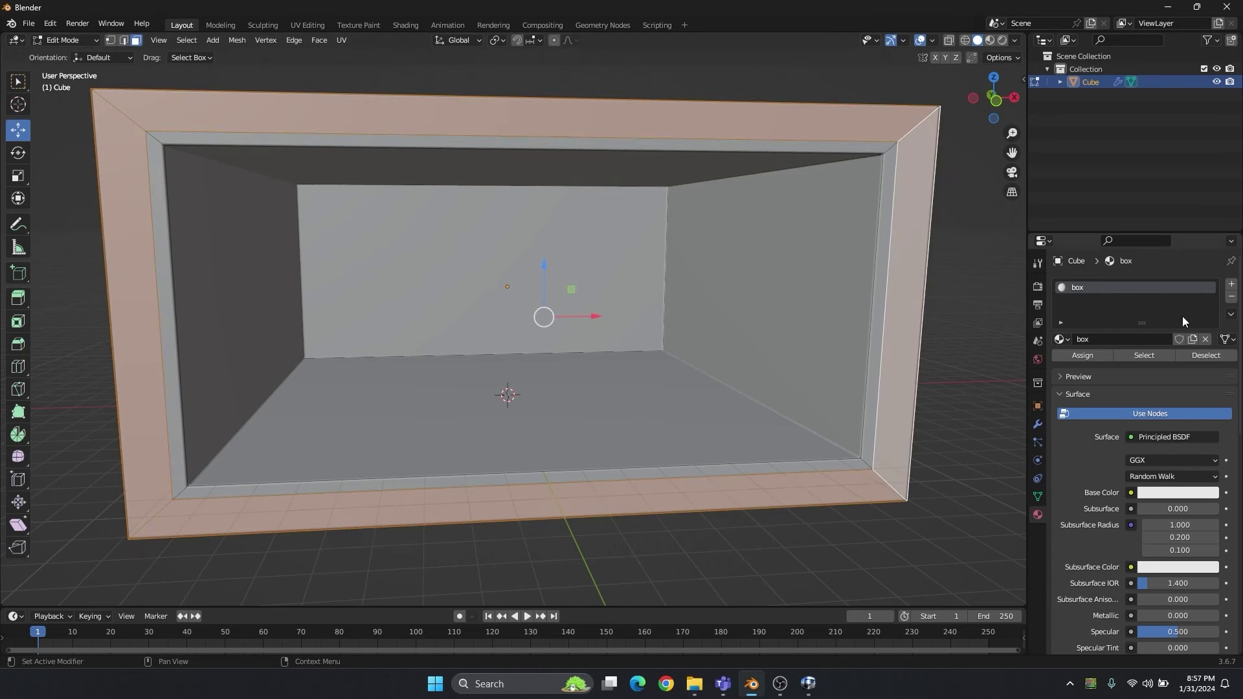
Add a second material slot with a new material named border and set its base color to black.
click(1231, 284)
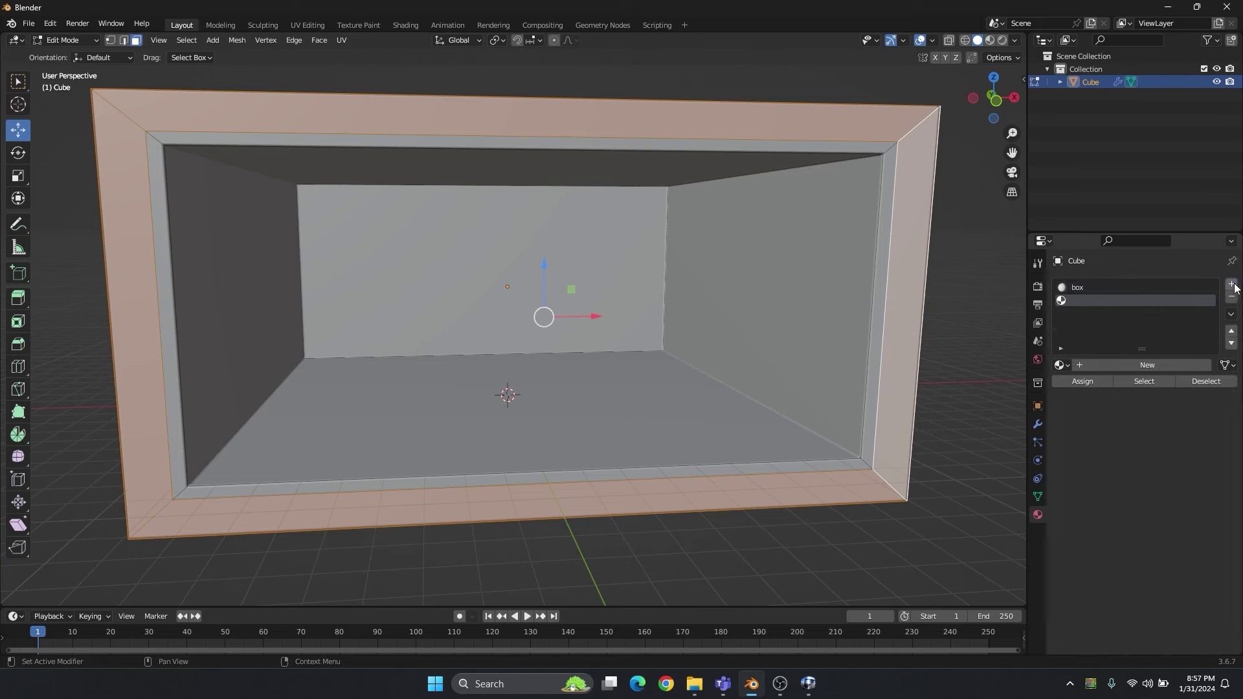
click(1121, 366)
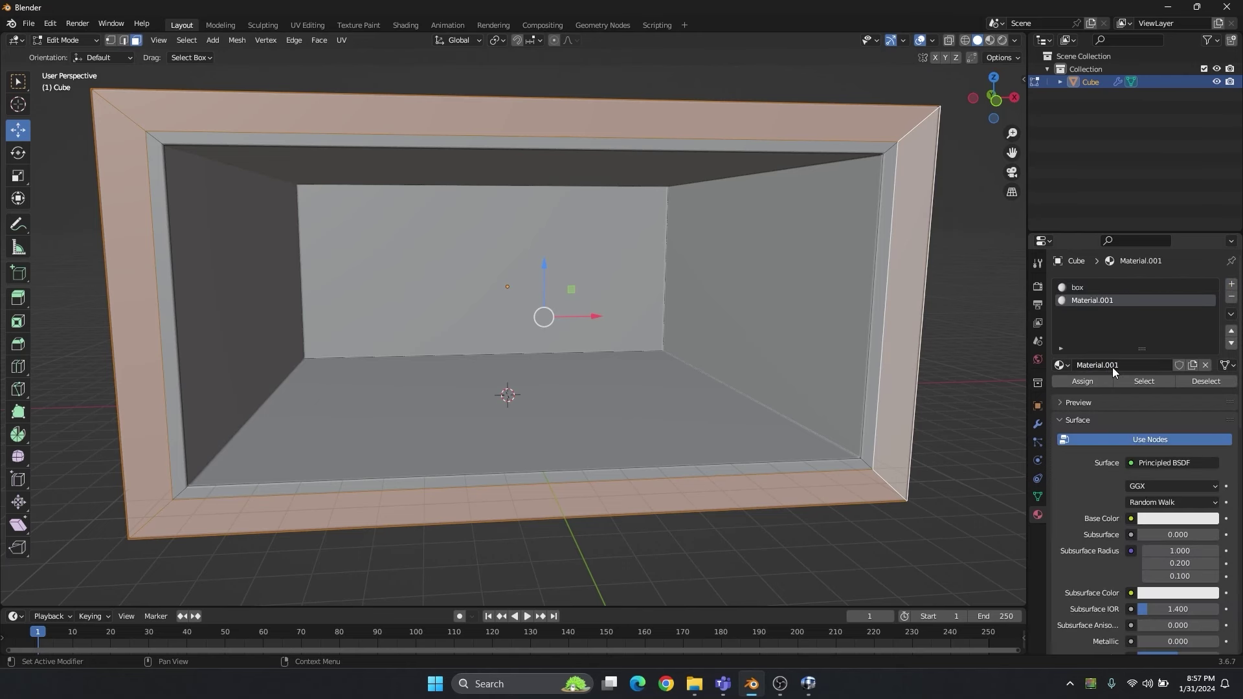
double_click(1112, 367)
text(border)
key(Return)
click(1167, 519)
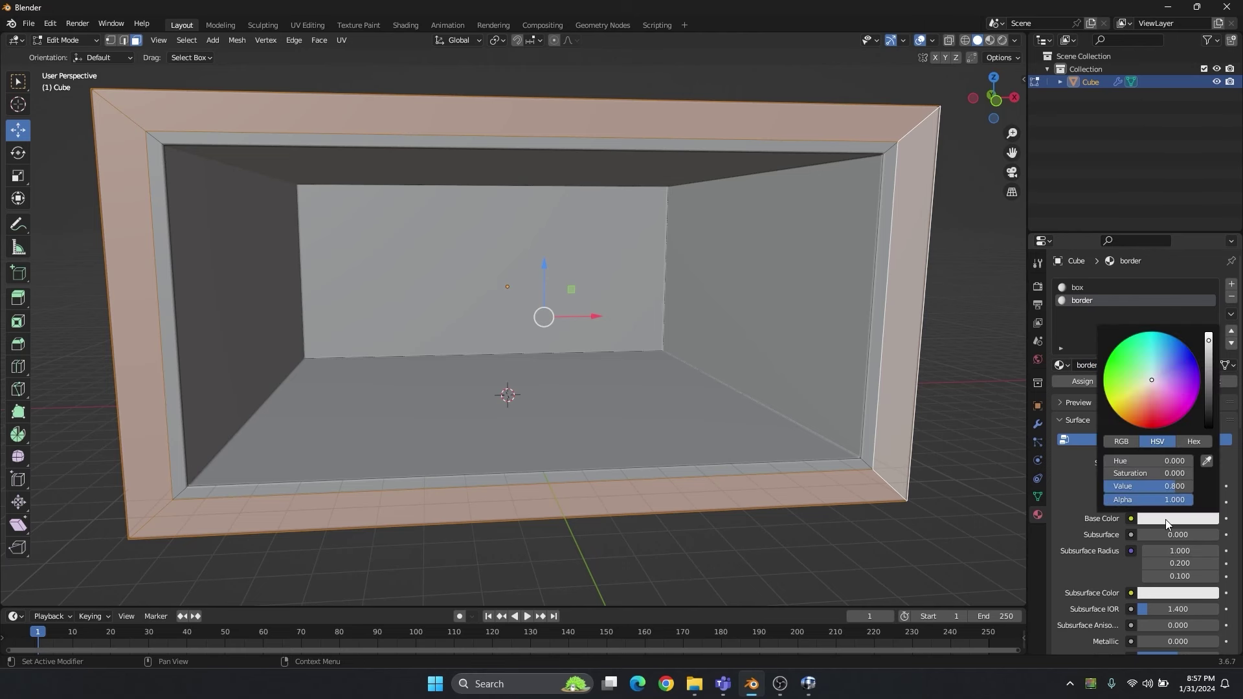
drag(1208, 370, 1208, 425)
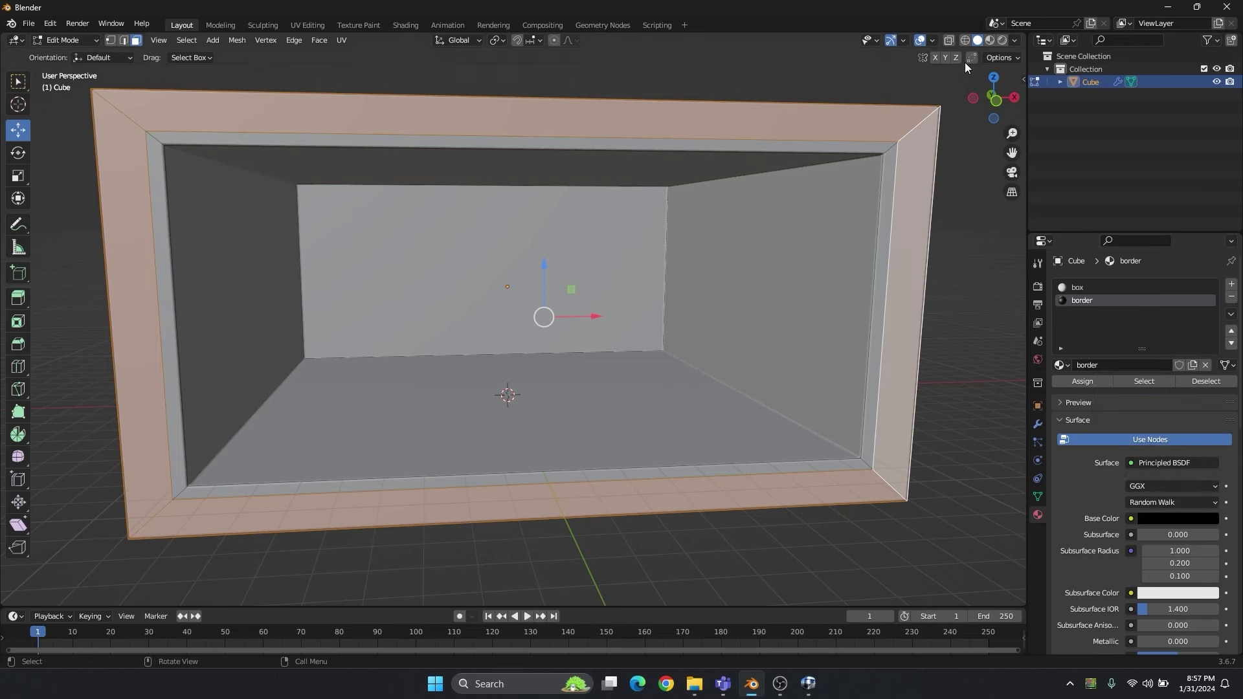
Check the box's colours in Material Preview and Object Mode, and return to solid shading in Edit Mode.
click(989, 40)
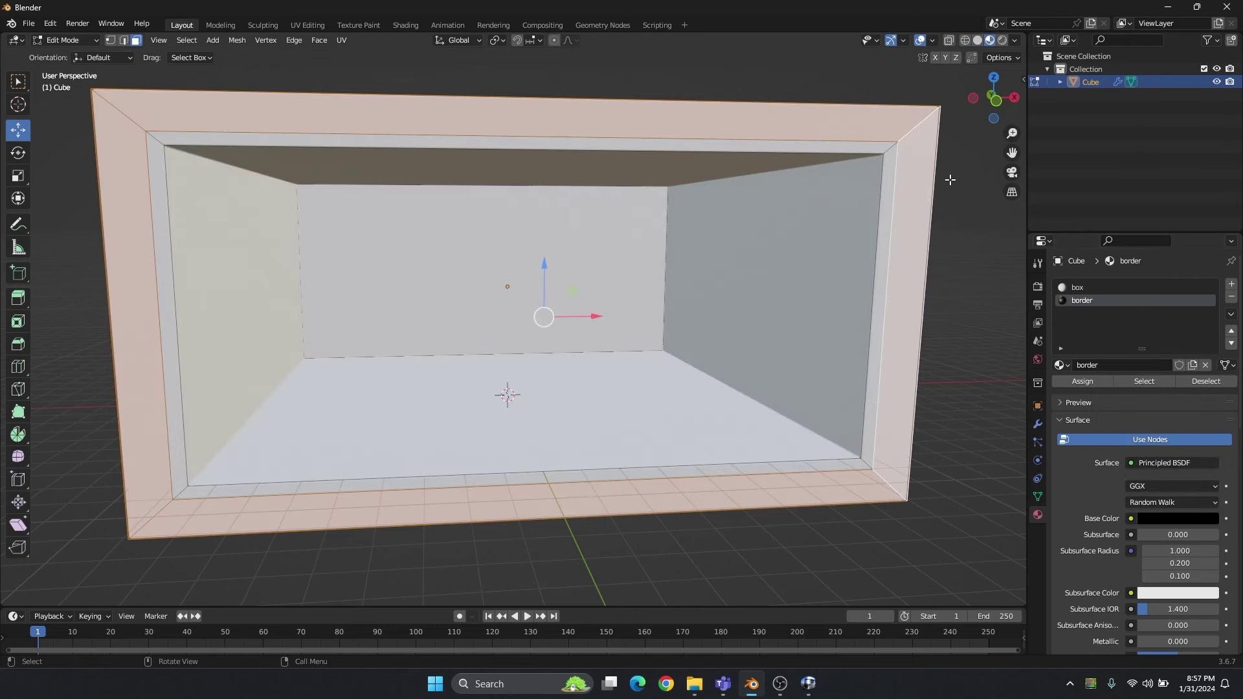
key(Tab)
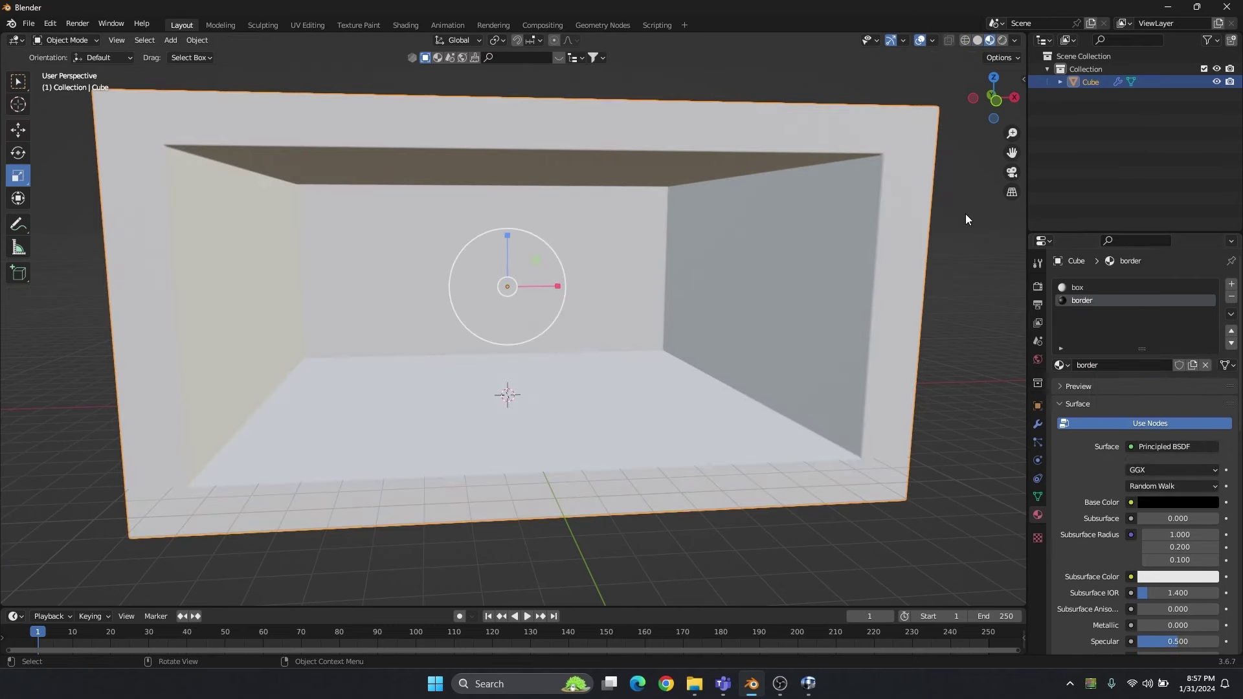
click(977, 40)
key(Tab)
Assign the border material to the four outer front frame faces and show the box in Material Preview.
scroll(272, 429, down, 2)
shift+click(295, 465)
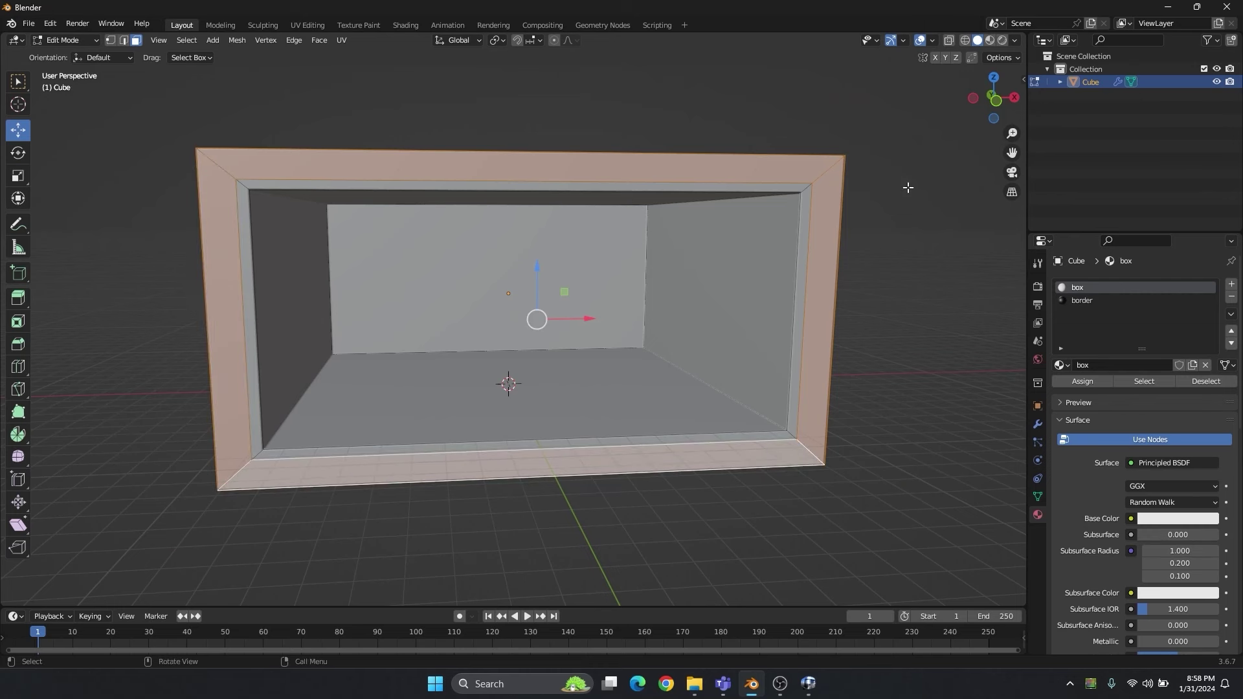
click(1078, 302)
click(1098, 383)
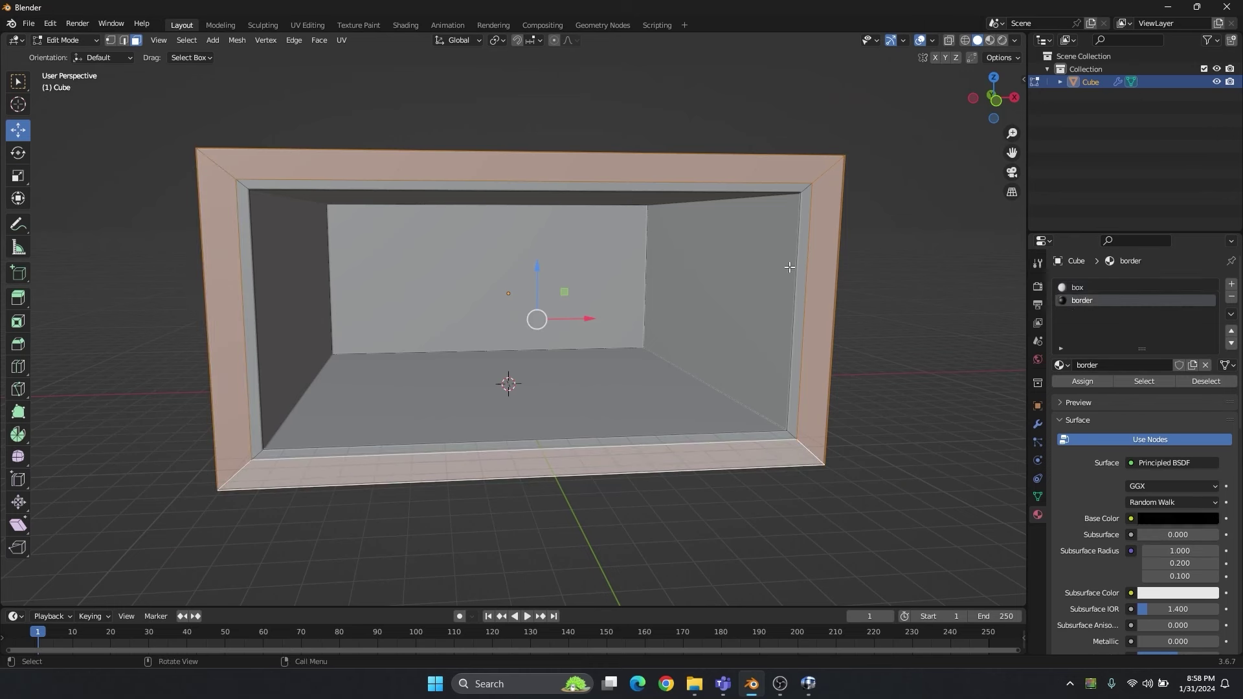
click(989, 40)
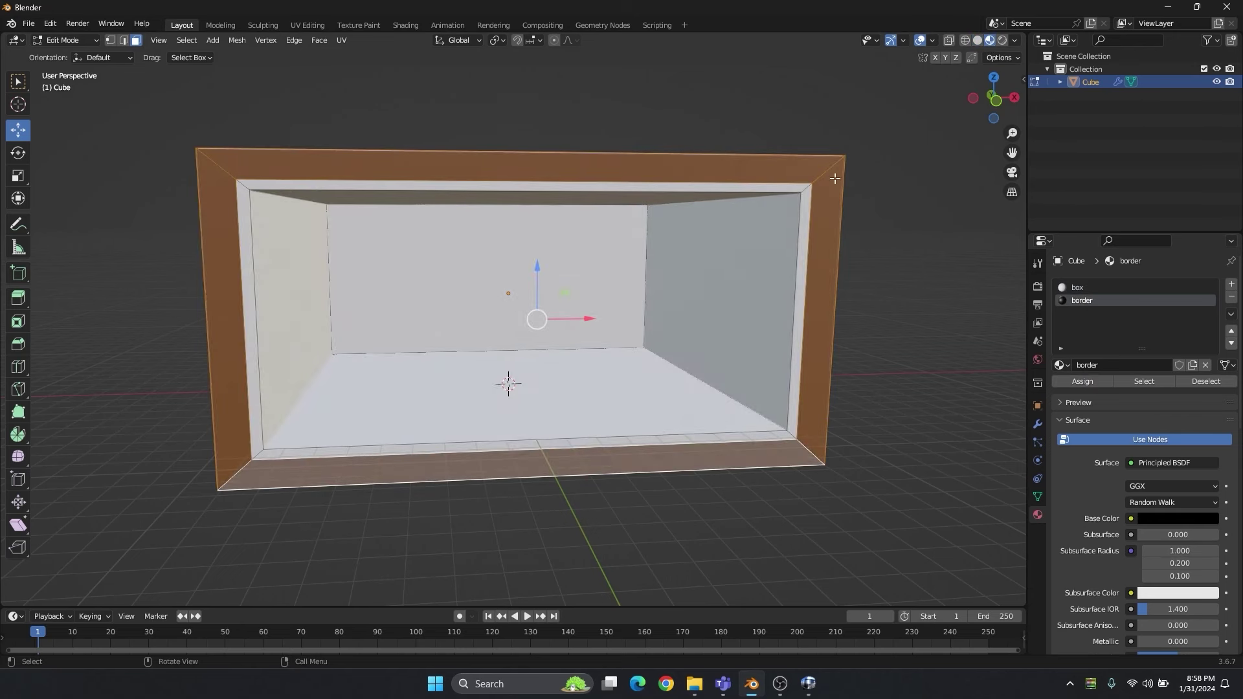
Set the box material's base color to bright blue (hue 0.601, saturation 0.918, value 0.800) and return to Object Mode.
click(784, 223)
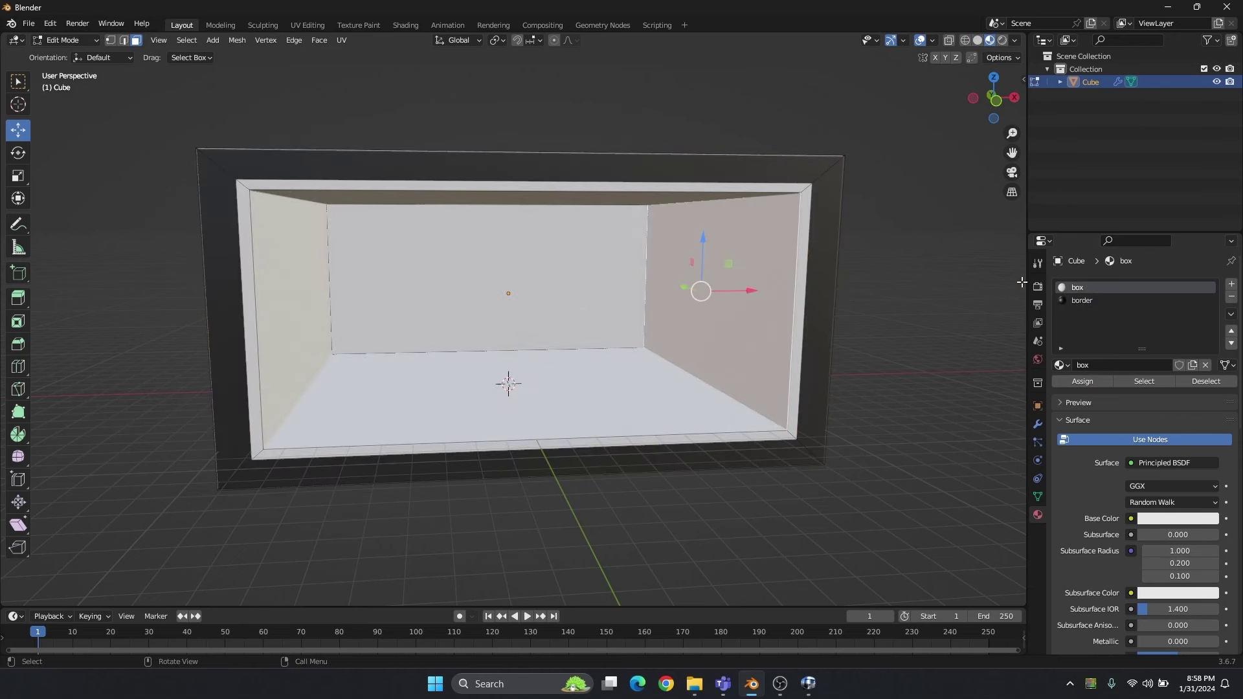
click(1167, 519)
drag(1159, 369, 1166, 351)
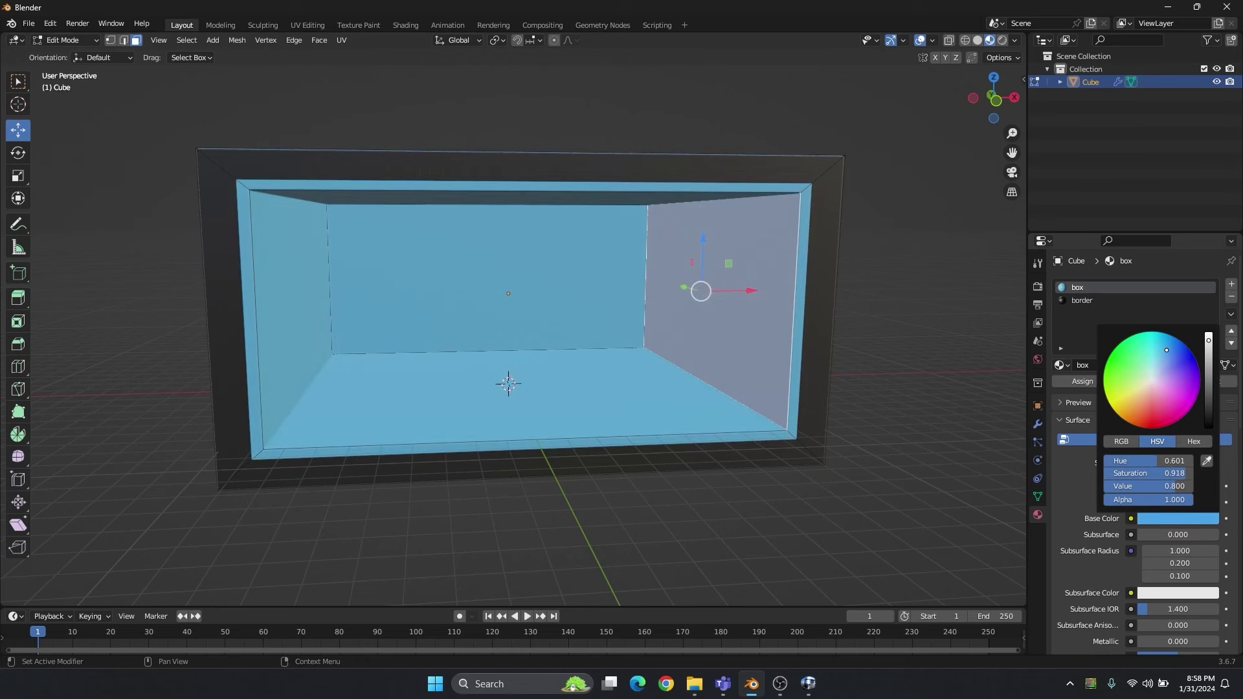
key(Tab)
click(882, 312)
click(813, 299)
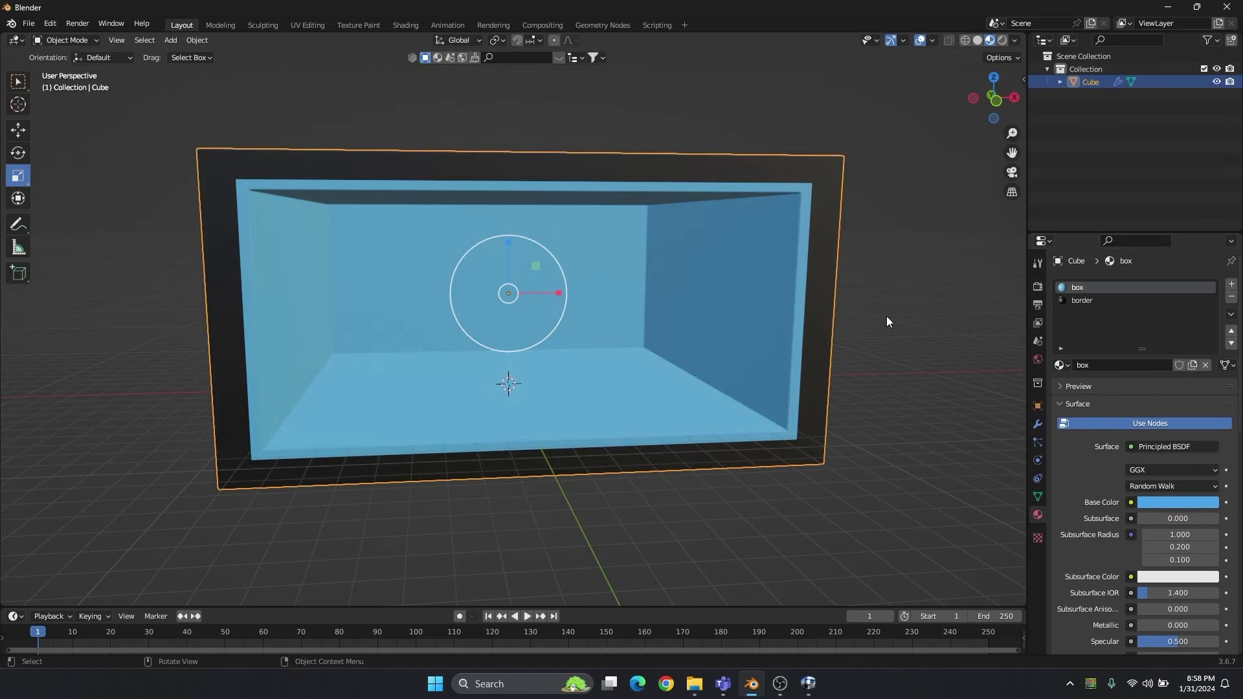
Darken the box material's base color to a muted blue with hue 0.564, saturation 0.716 and value 0.133, and deselect the box.
click(1178, 504)
mouse_move(1208, 333)
mouse_down()
mouse_move(1208, 373)
mouse_move(1160, 346)
mouse_up()
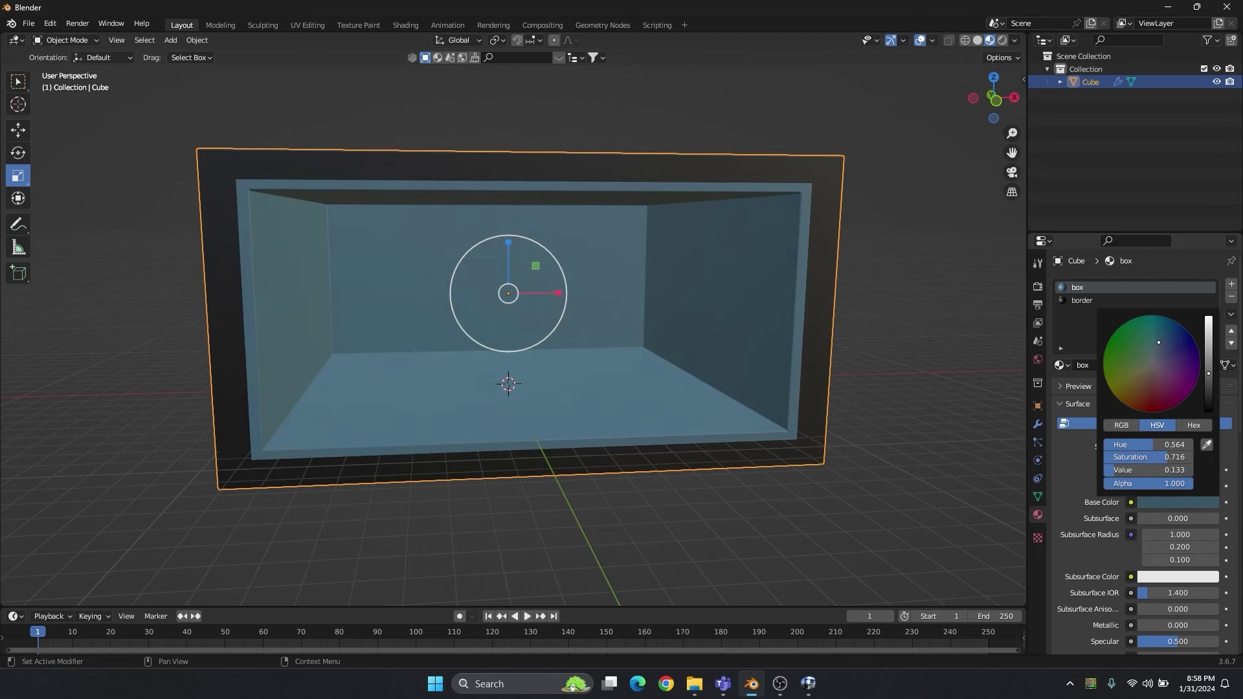
scroll(853, 340, down, 2)
middle_drag(853, 340, 427, 419)
click(441, 405)
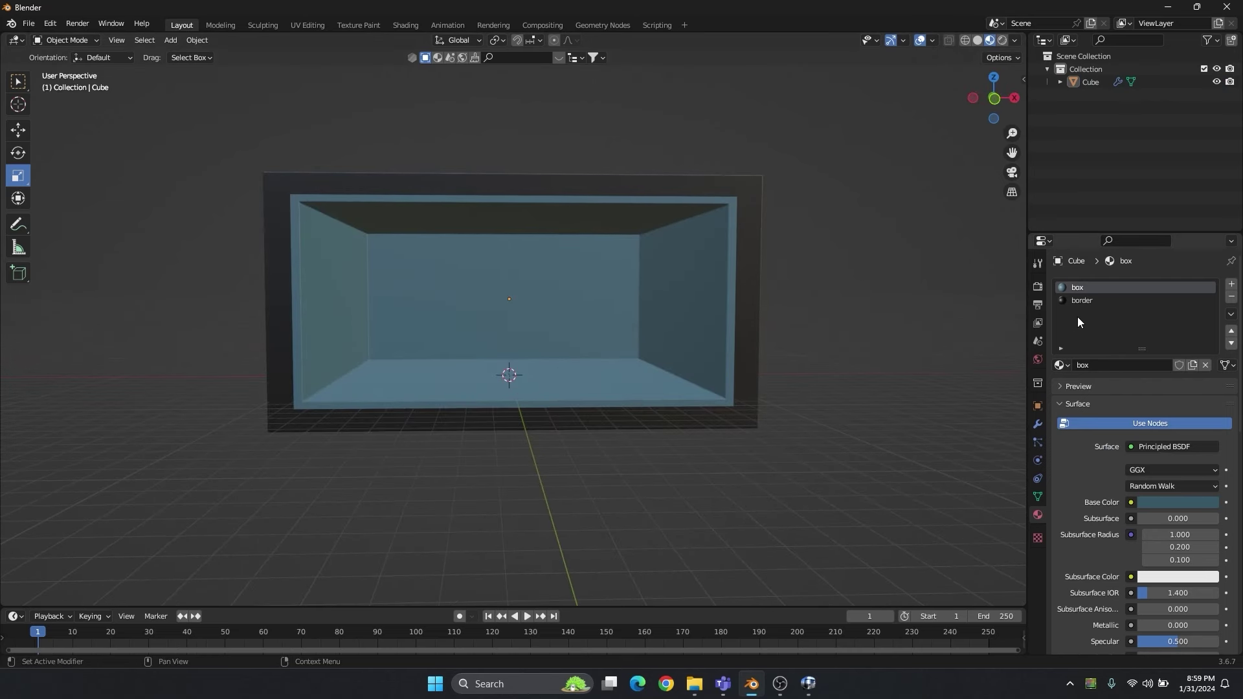
Make the border material fully matte by setting its specular to 0.000 and its roughness to 1.000.
click(1085, 300)
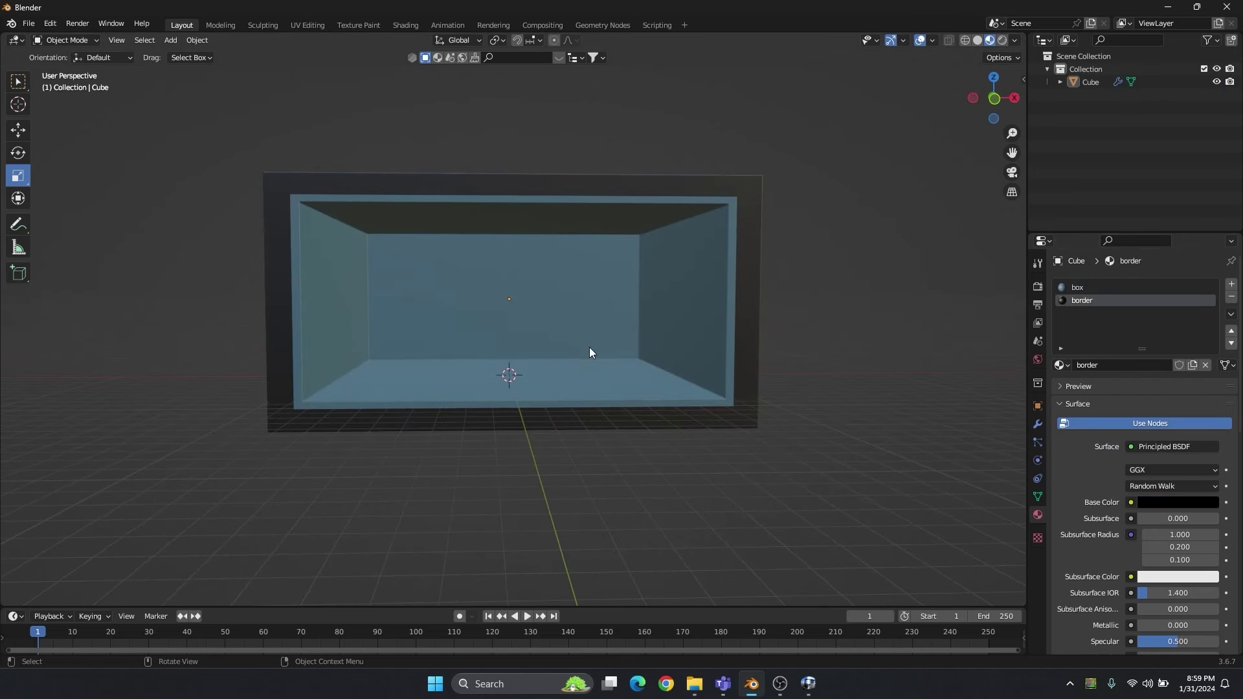
scroll(613, 292, up, 2)
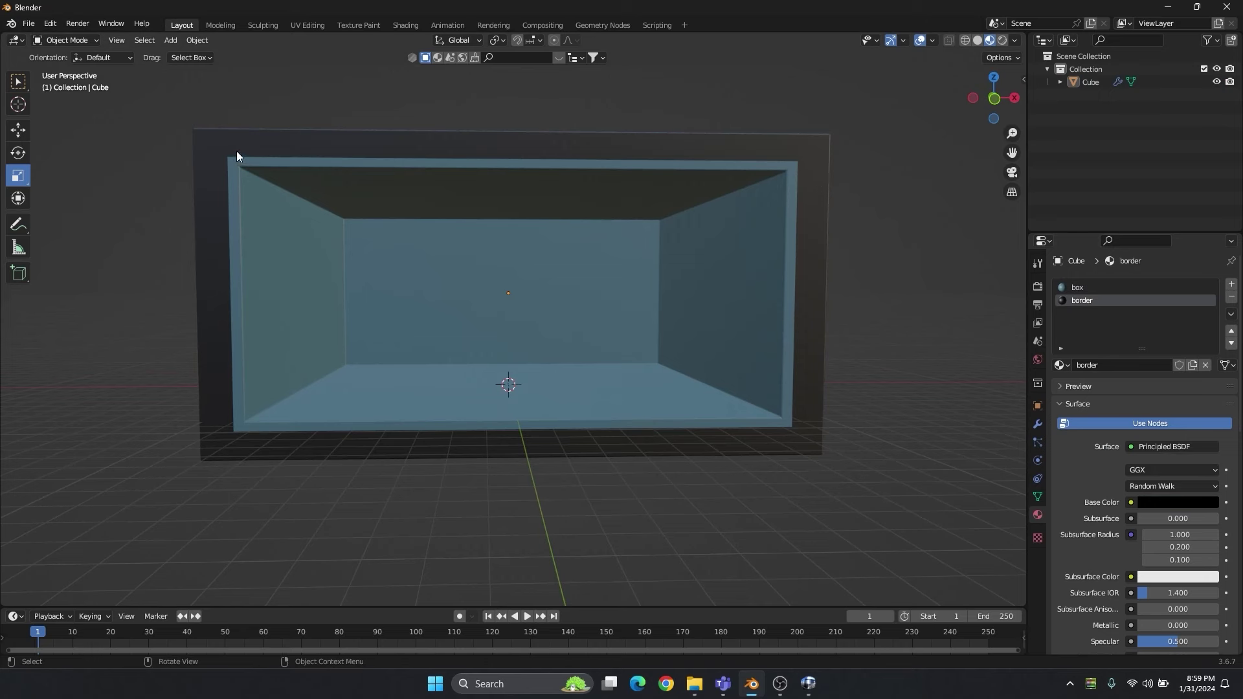
middle_drag(316, 292, 472, 319)
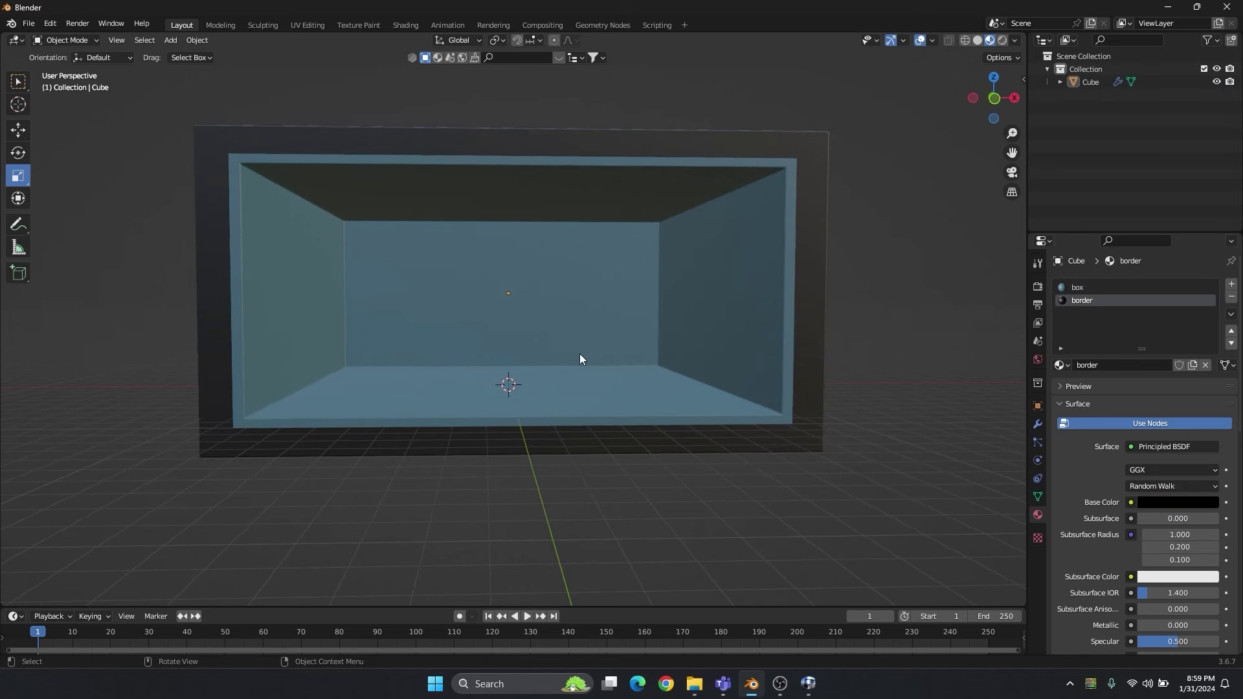
scroll(1122, 507, down, 4)
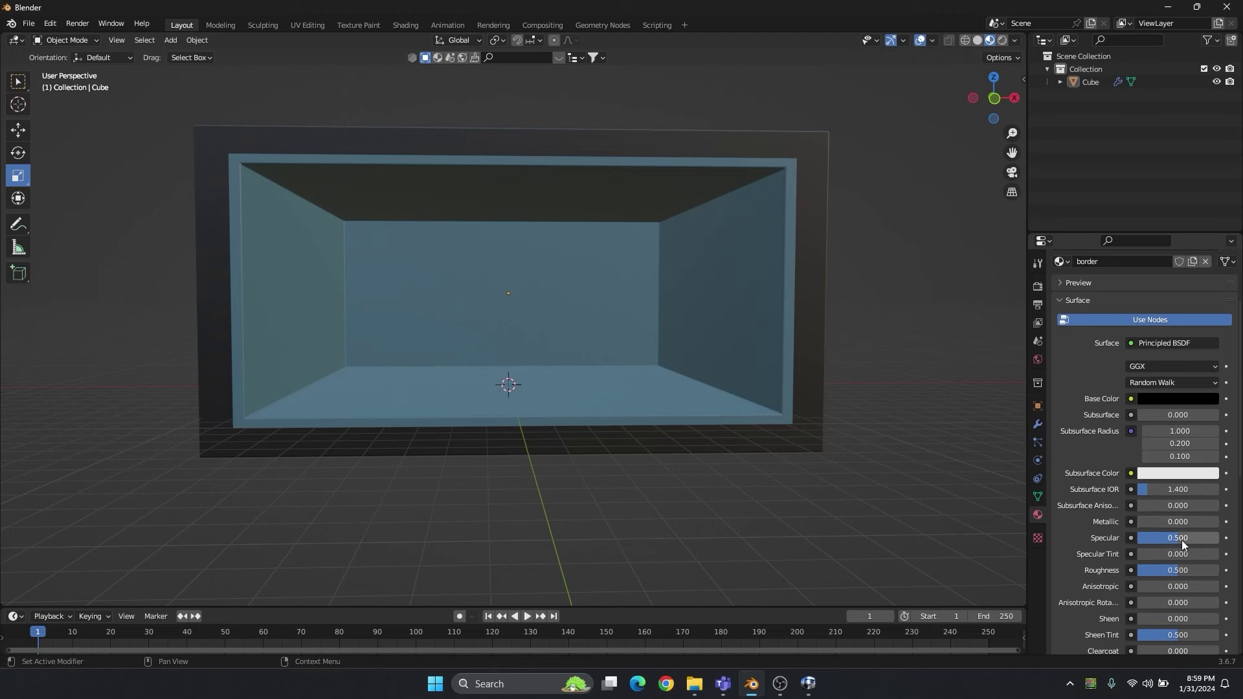
drag(1177, 537, 1137, 538)
drag(1189, 570, 1217, 570)
scroll(1152, 634, down, 3)
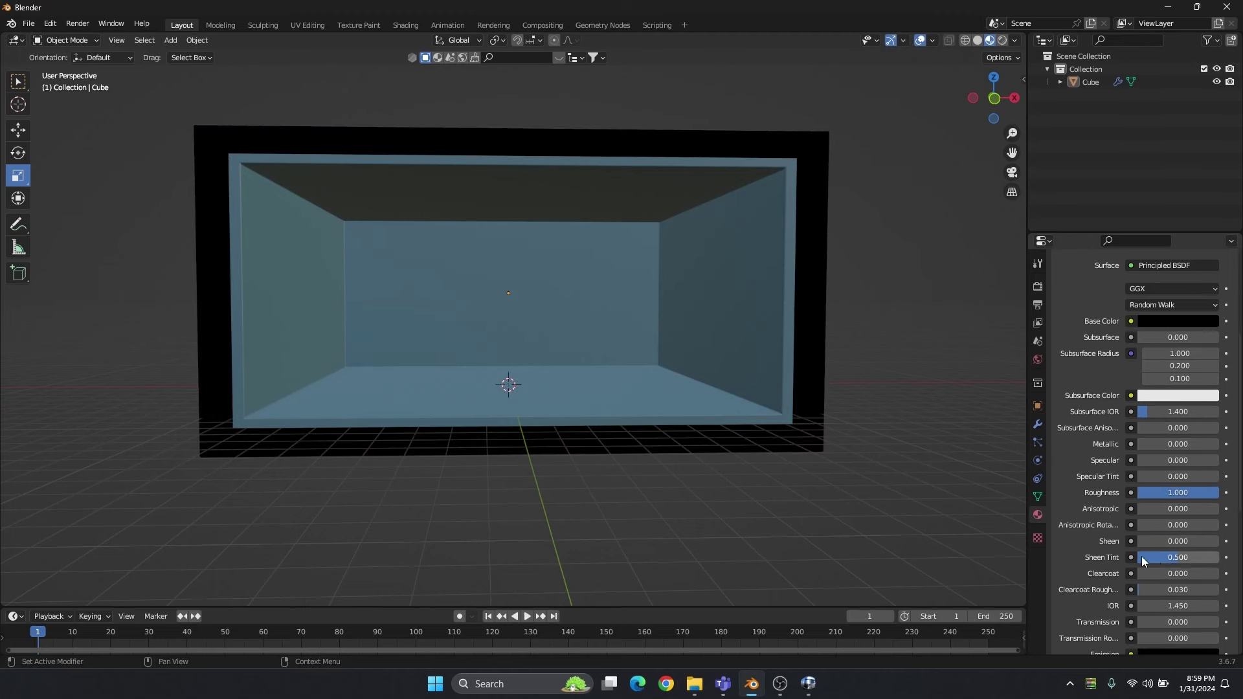
scroll(1158, 557, down, 4)
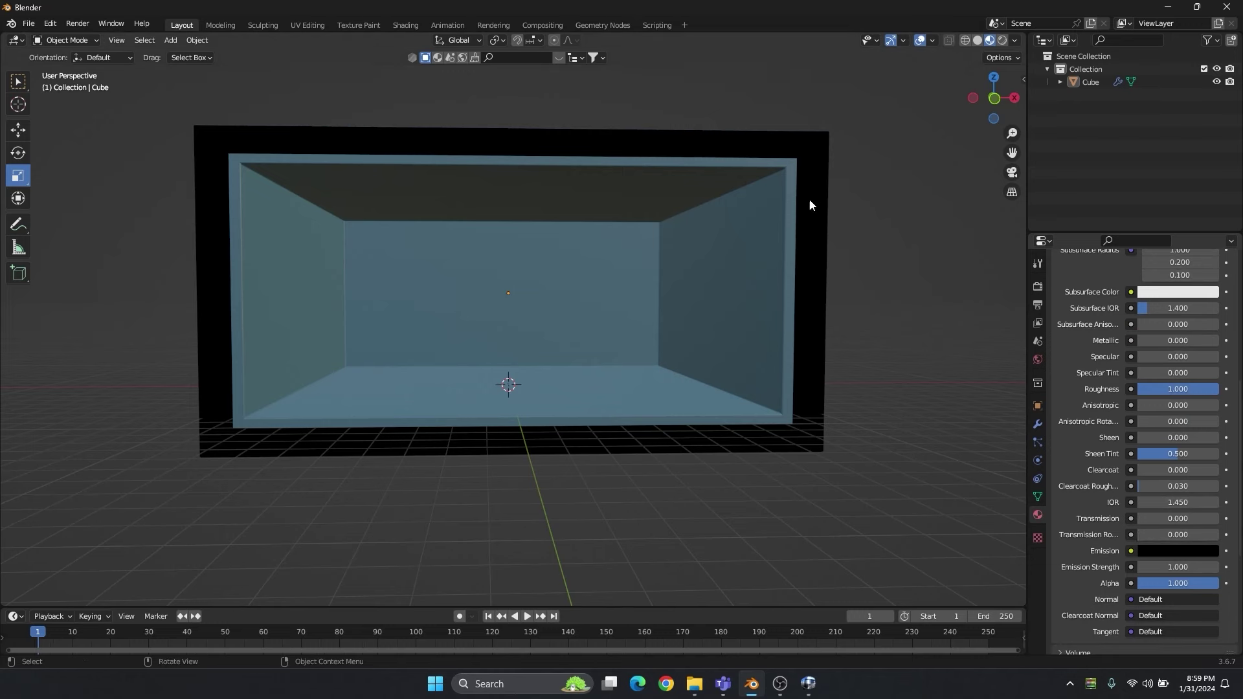
scroll(796, 220, down, 3)
Add a camera to the scene from the front orthographic view.
middle_drag(796, 230, 602, 319)
scroll(565, 319, up, 2)
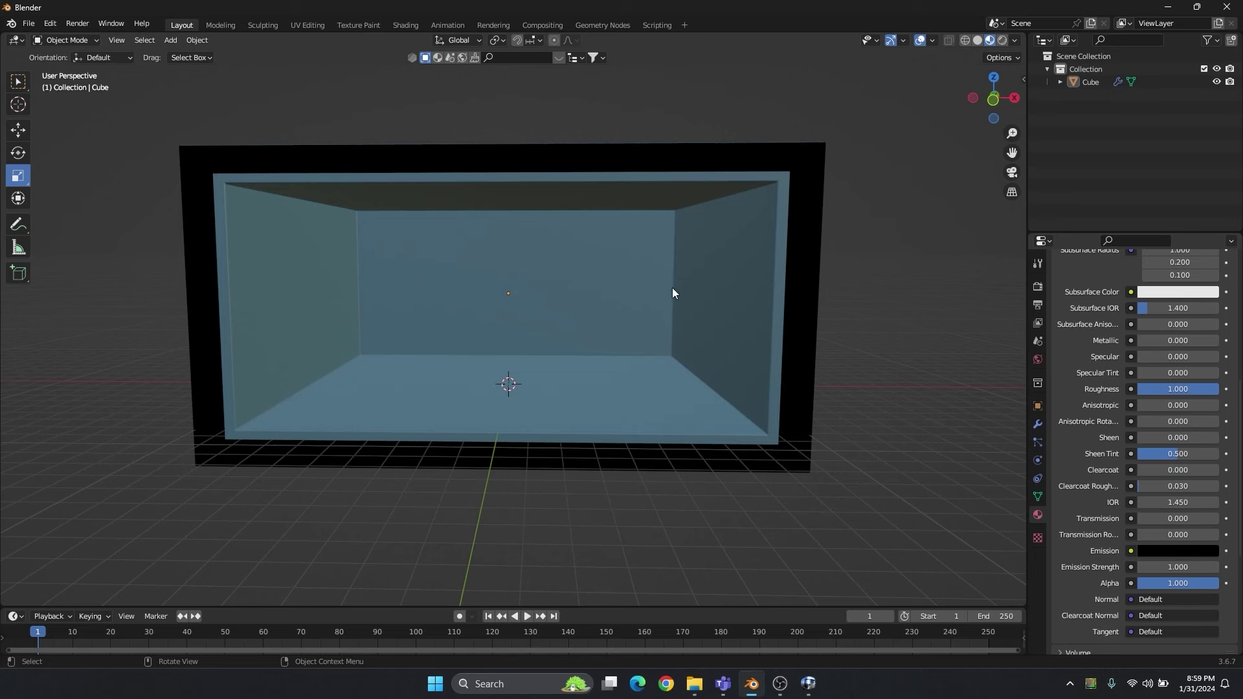
scroll(499, 316, down, 3)
middle_drag(498, 315, 503, 279)
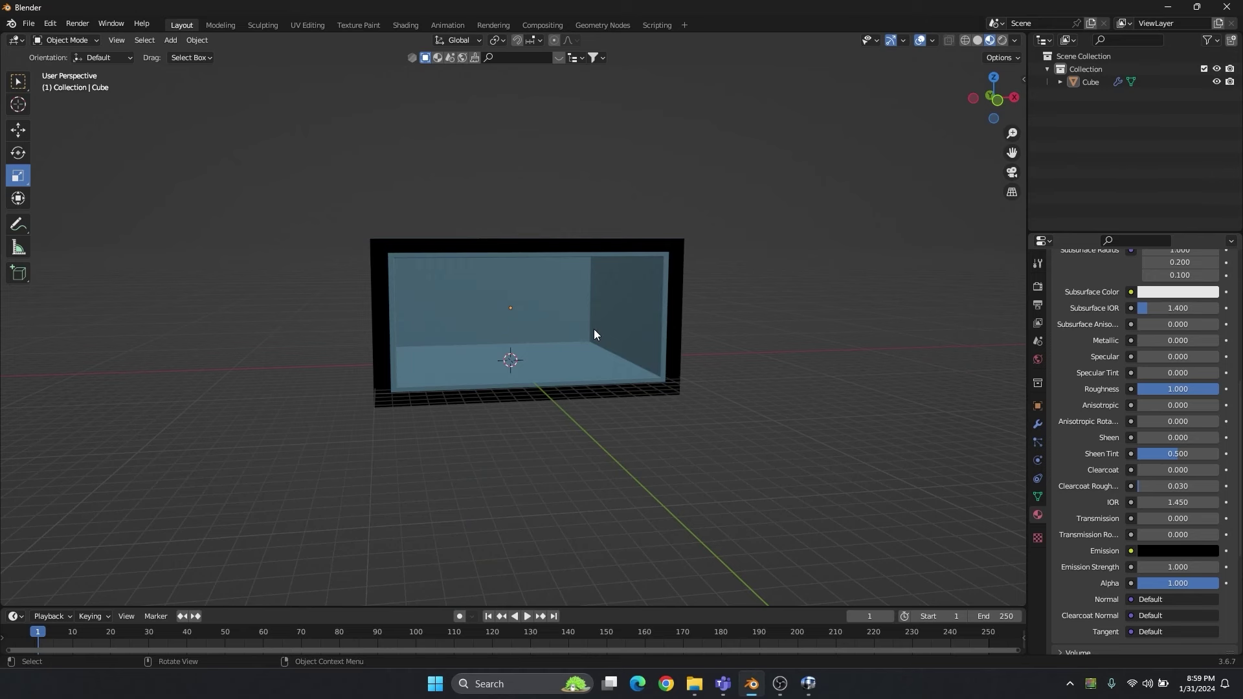
key(KP_1)
key(shift+a)
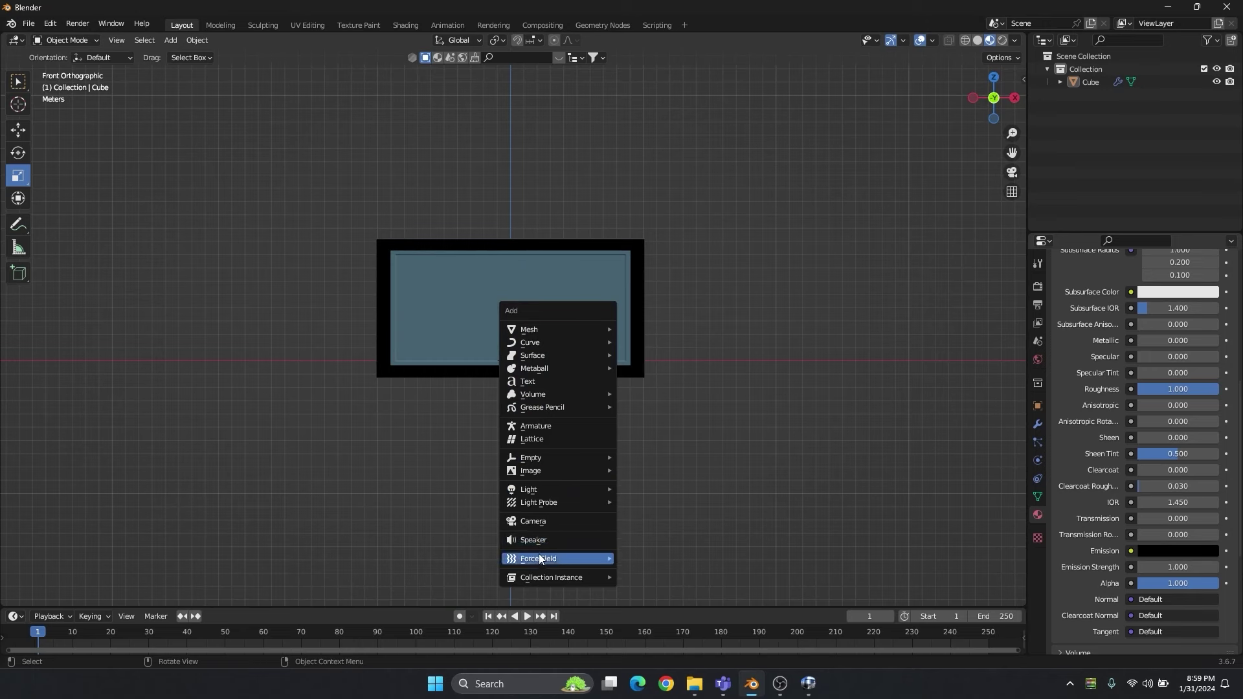
click(539, 522)
scroll(571, 414, up, 2)
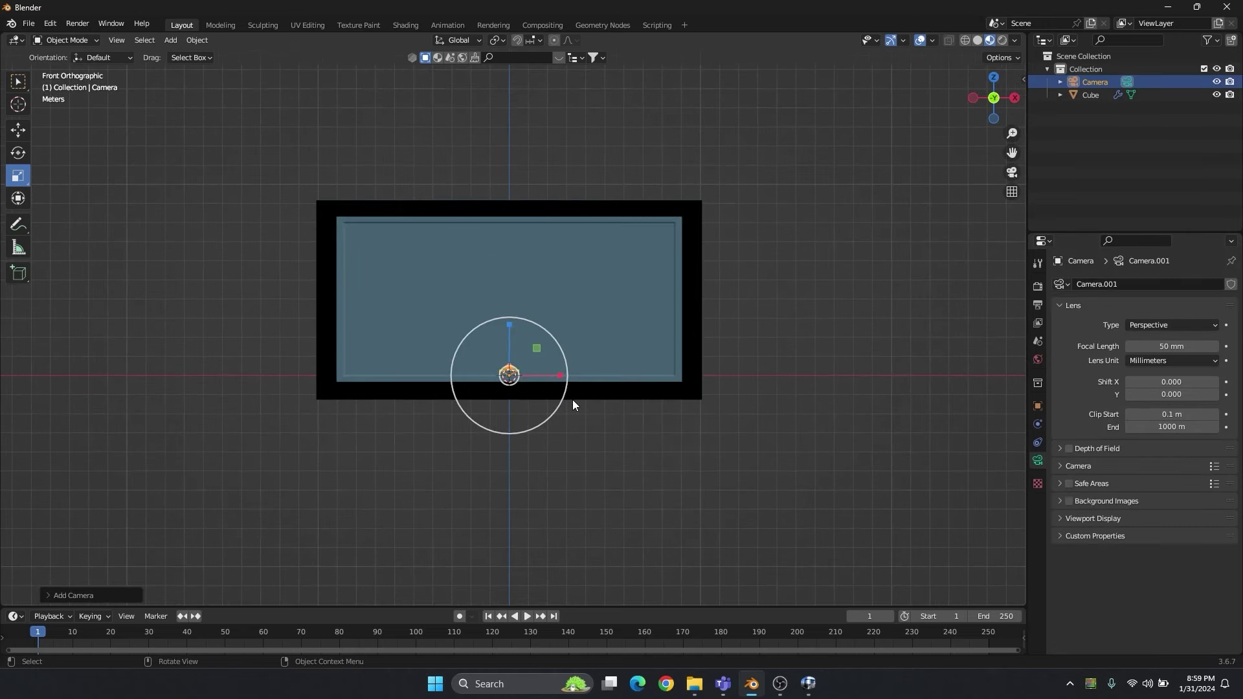
Move the camera forward along Y to the box's open front and raise it along Z to the middle of the opening.
key(KP_7)
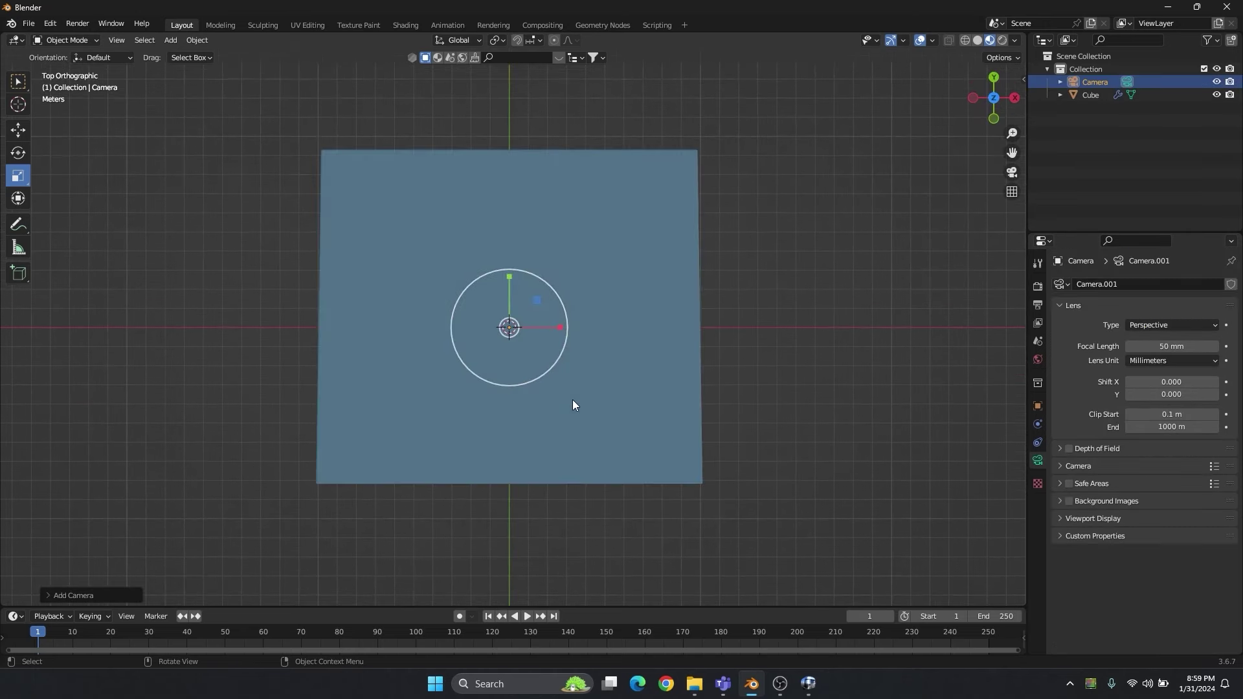
click(18, 129)
scroll(466, 270, down, 2)
drag(511, 287, 509, 453)
middle_drag(629, 454, 692, 332)
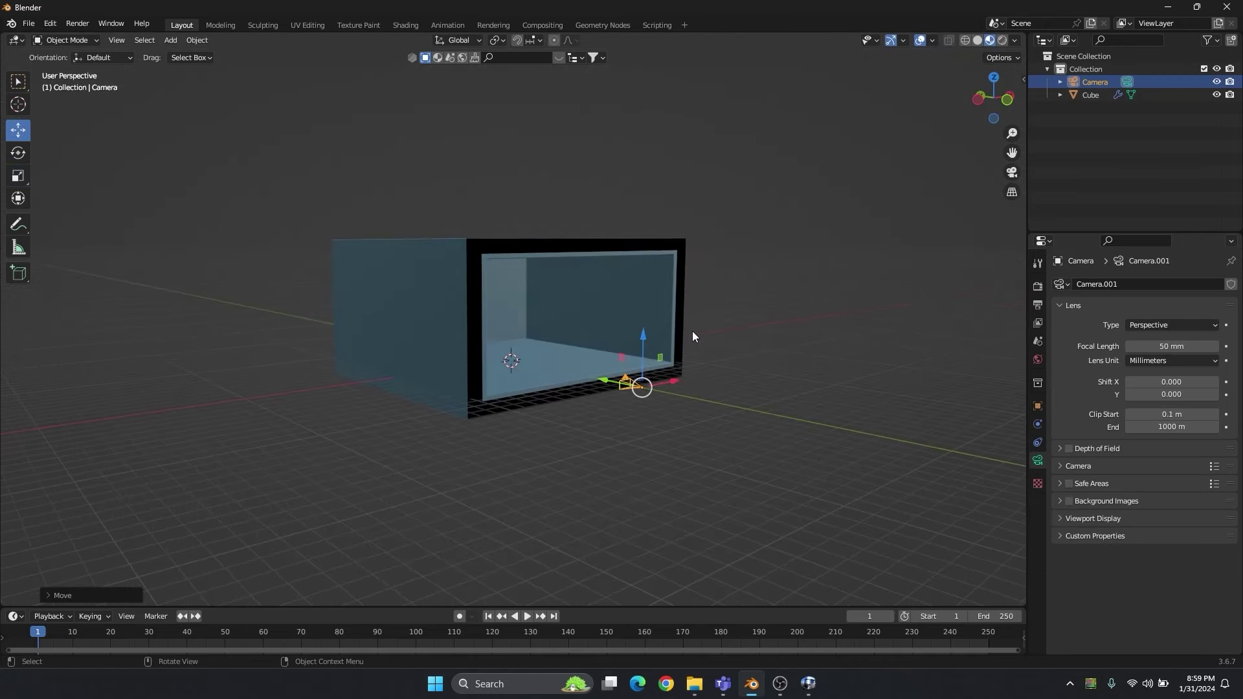
key(KP_1)
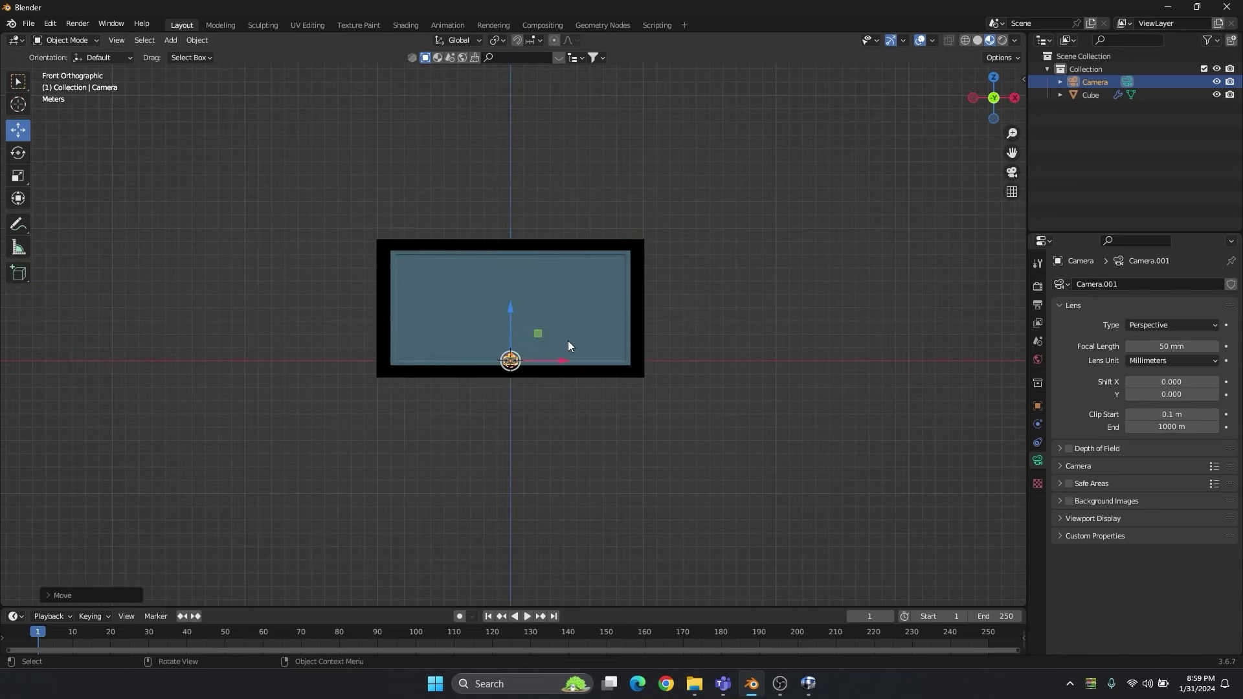
drag(511, 317, 514, 252)
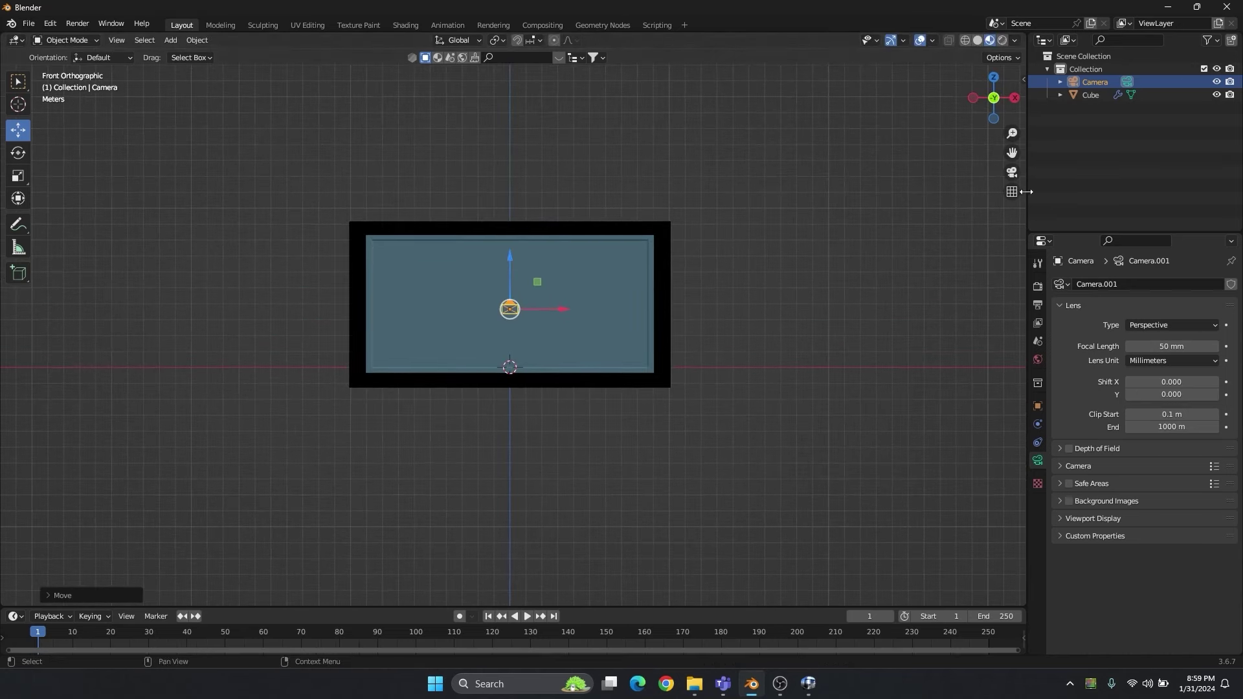
Split the 3D viewport vertically in two, with one half showing the camera view and the other a perspective overview of the box.
click(1001, 168)
click(1011, 172)
click(197, 40)
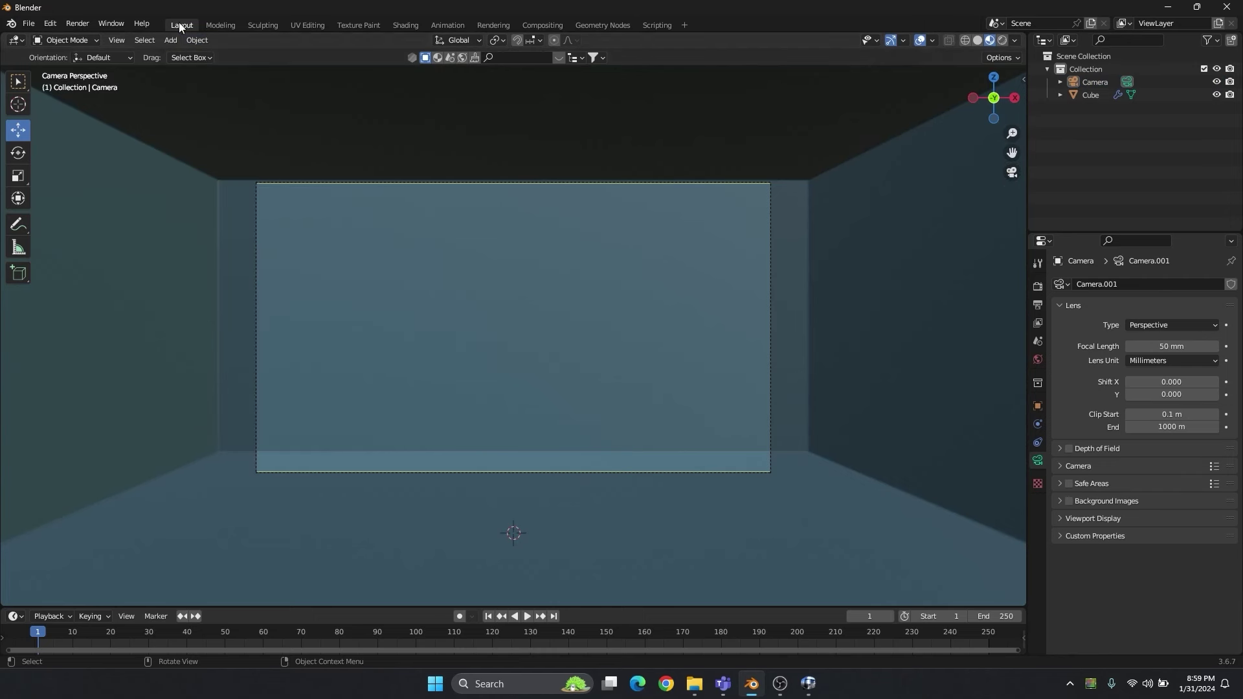
drag(3, 607, 581, 576)
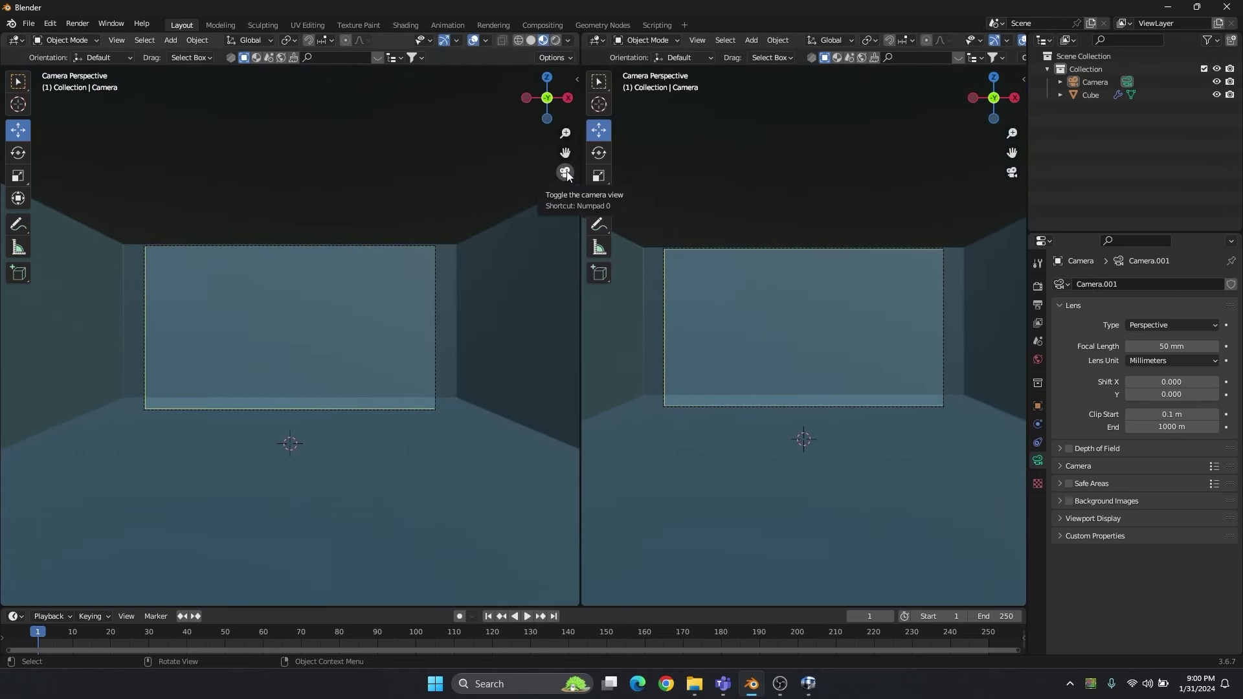
click(565, 172)
scroll(317, 321, up, 4)
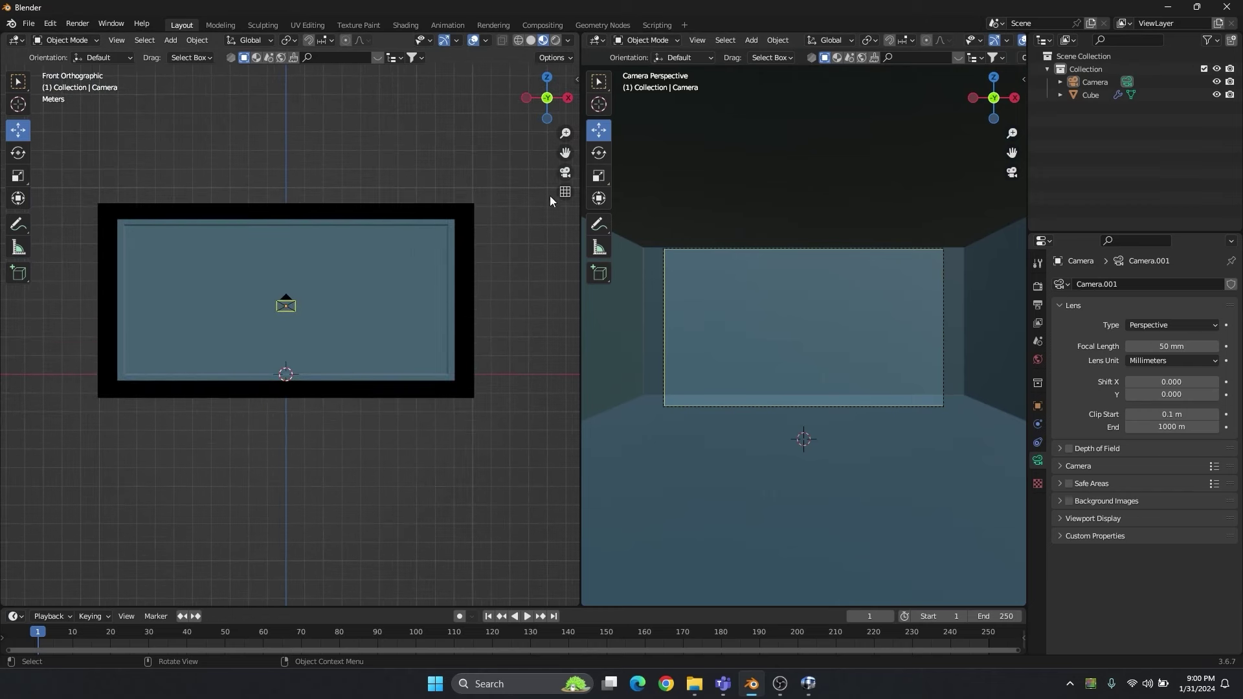
click(565, 172)
middle_drag(833, 267, 880, 333)
scroll(879, 285, down, 2)
scroll(870, 273, down, 1)
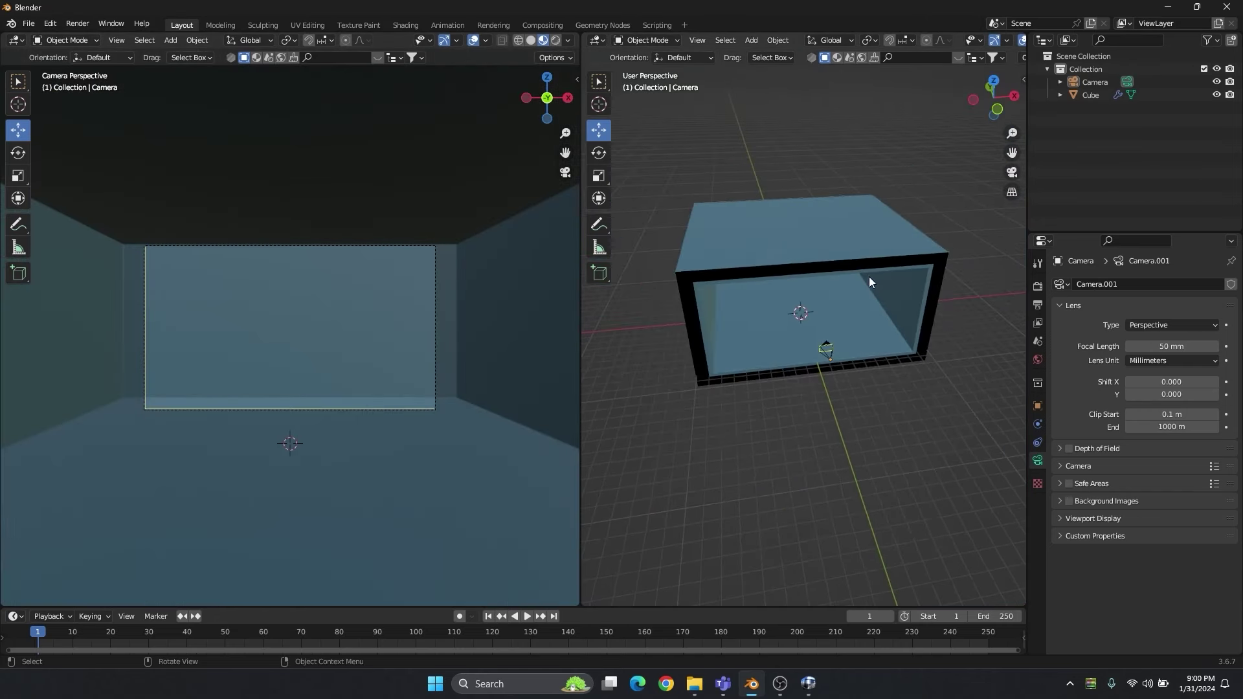
Move the camera back along the Y axis, well away from the open front of the box.
click(829, 355)
key(g)
key(y)
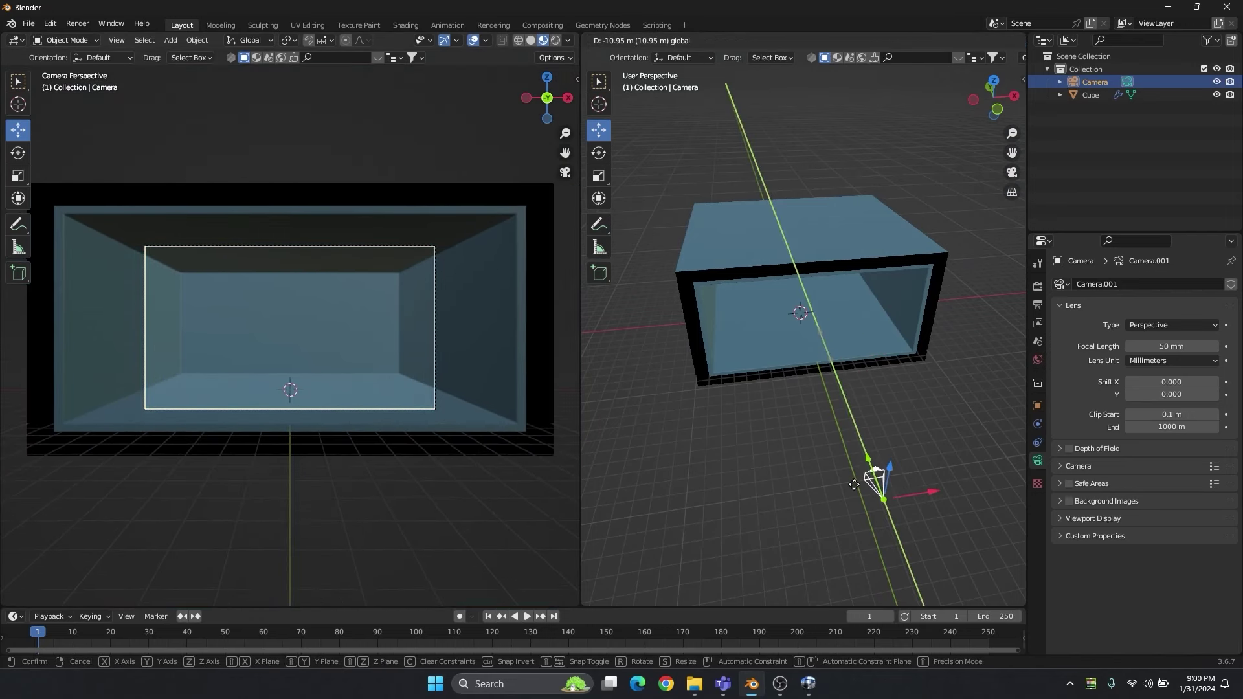
click(887, 560)
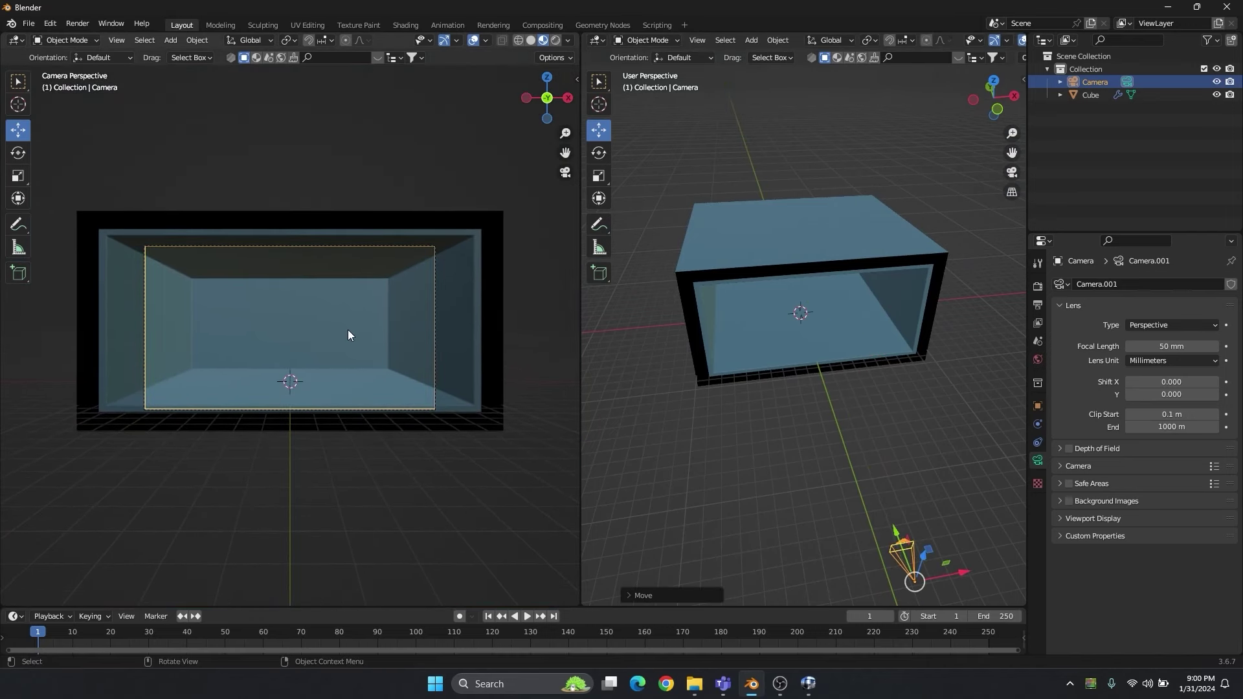
scroll(347, 334, up, 2)
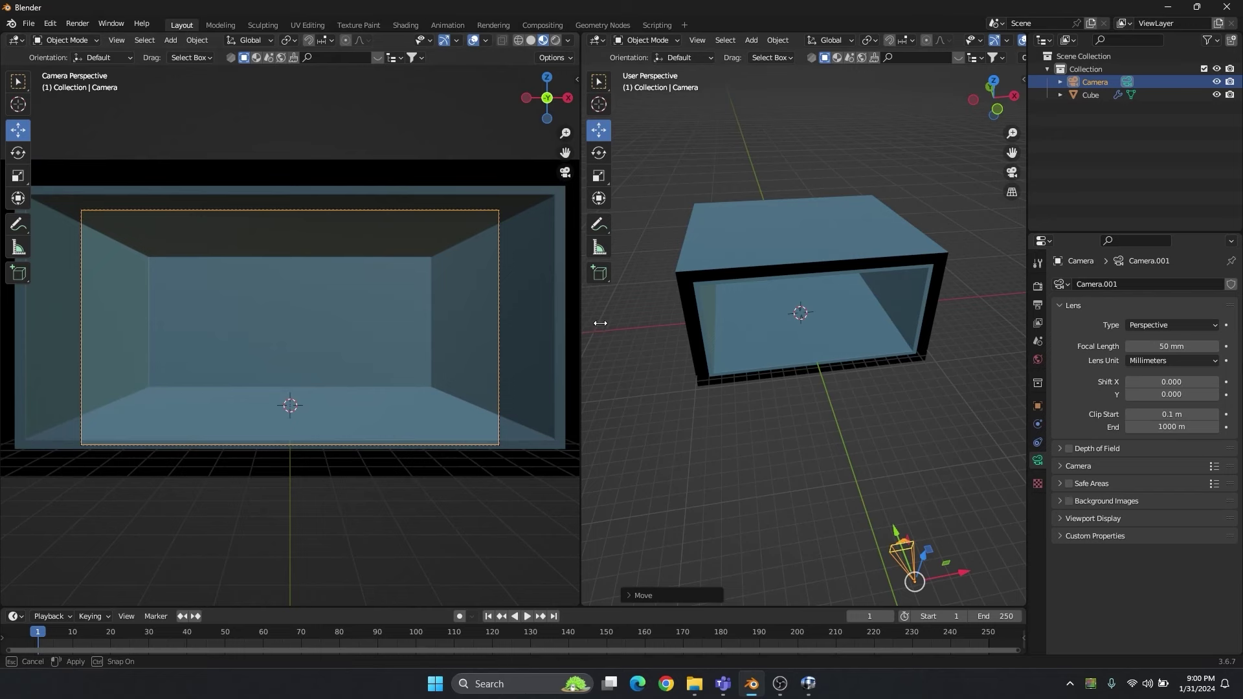
Widen the camera viewport slightly and pull the camera farther back along Y until the inner box opening nearly fits its frame.
drag(579, 325, 611, 325)
scroll(825, 401, down, 3)
scroll(798, 343, up, 3)
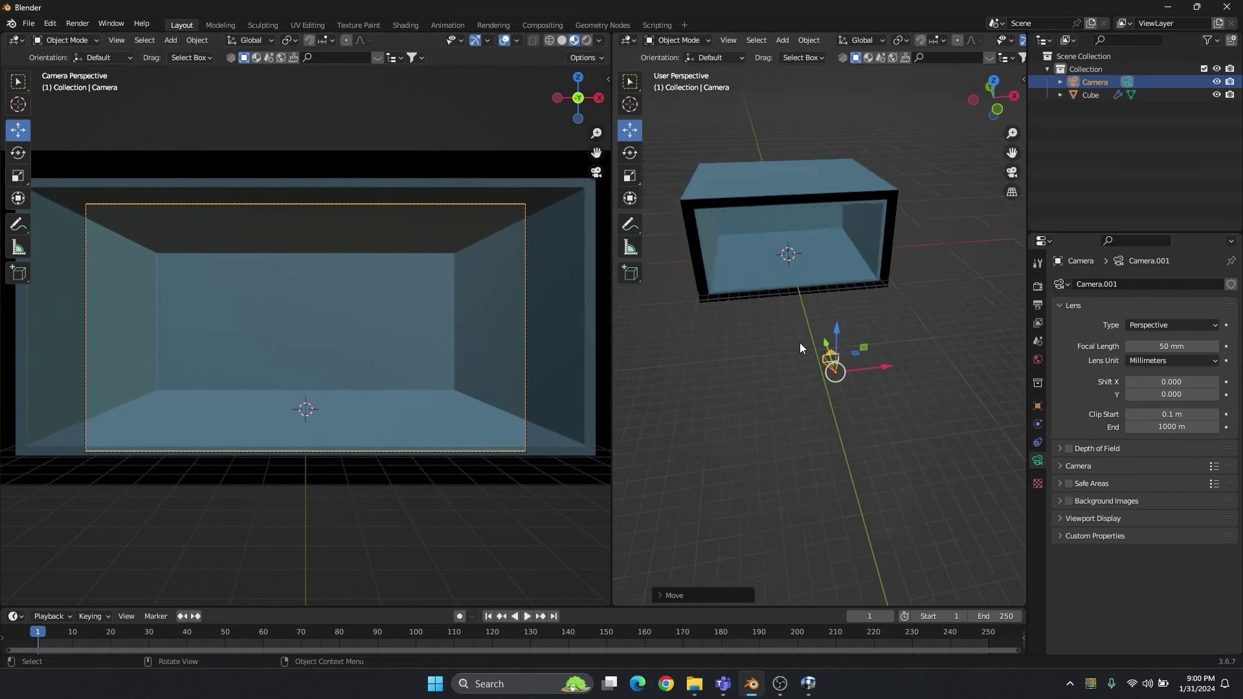
middle_drag(811, 384, 844, 384)
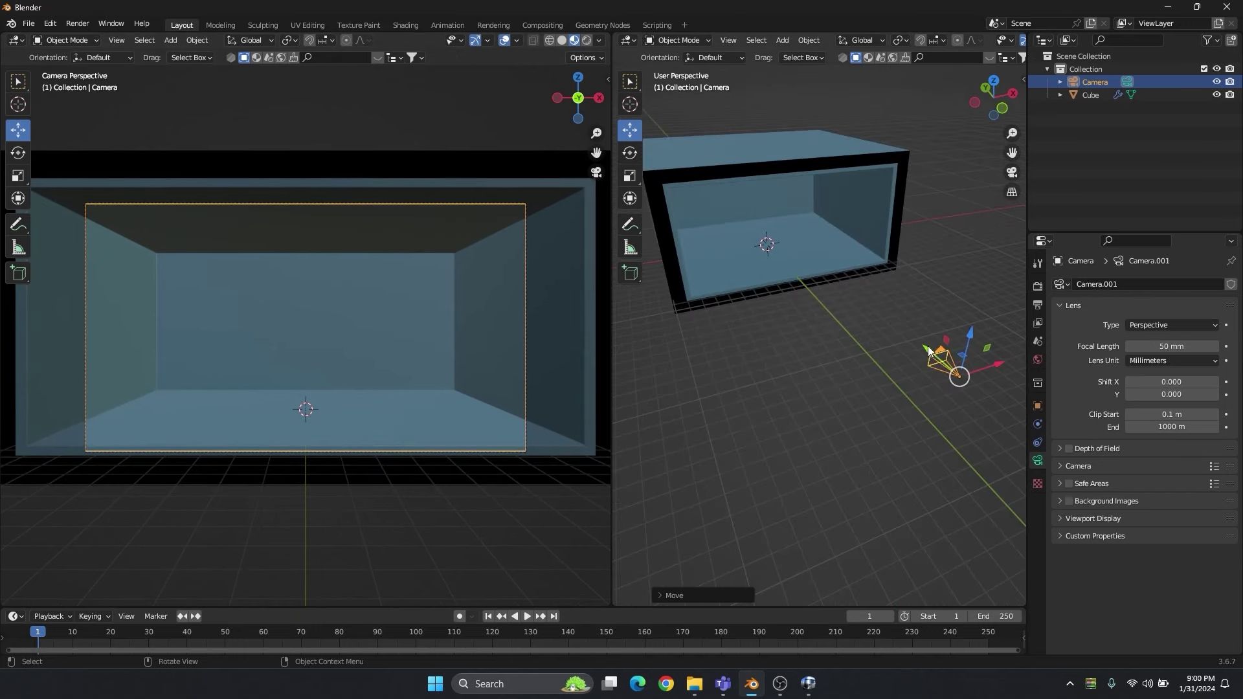
drag(928, 350, 1002, 415)
middle_drag(945, 395, 861, 375)
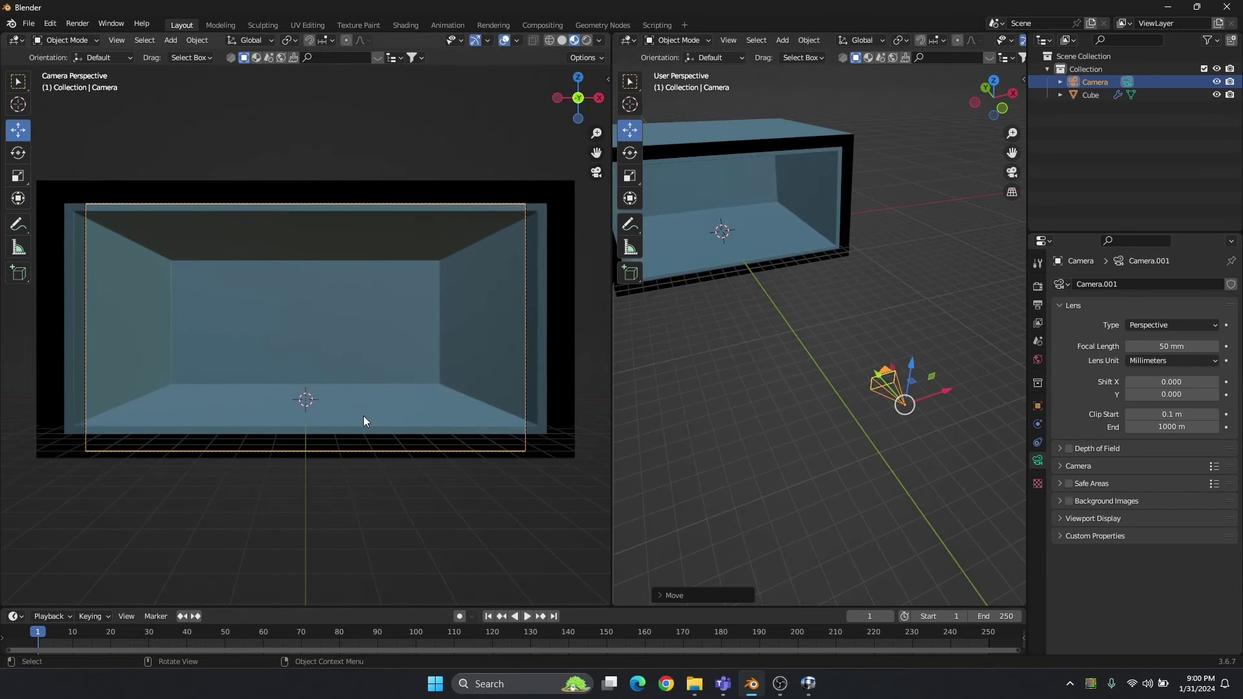
Reduce the camera's focal length to 40.5 mm and set the output resolution X to 2017 px.
click(1038, 286)
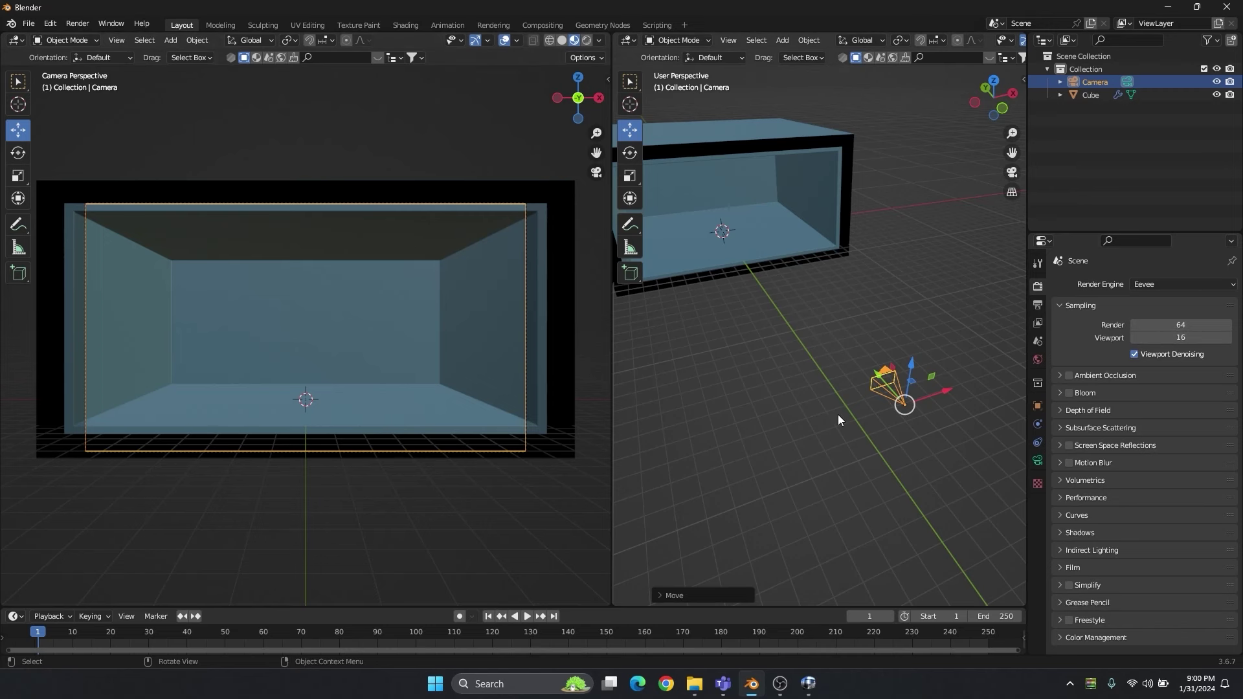
drag(880, 375, 883, 352)
scroll(394, 328, up, 1)
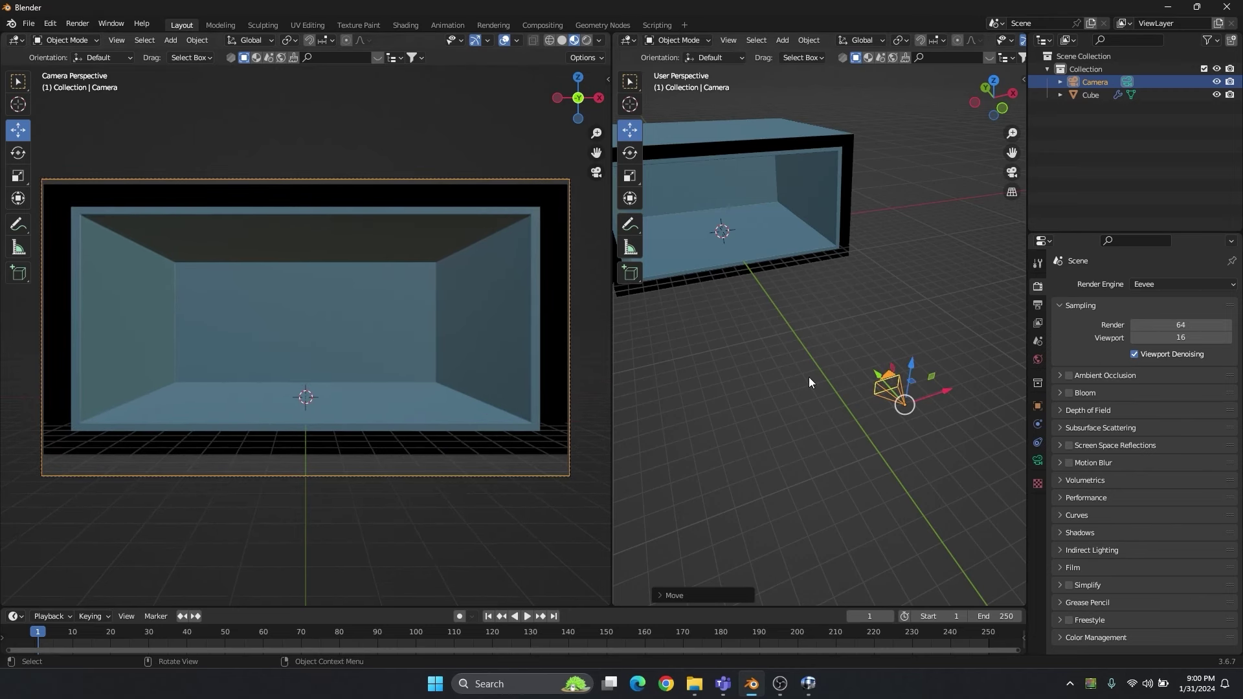
click(1038, 460)
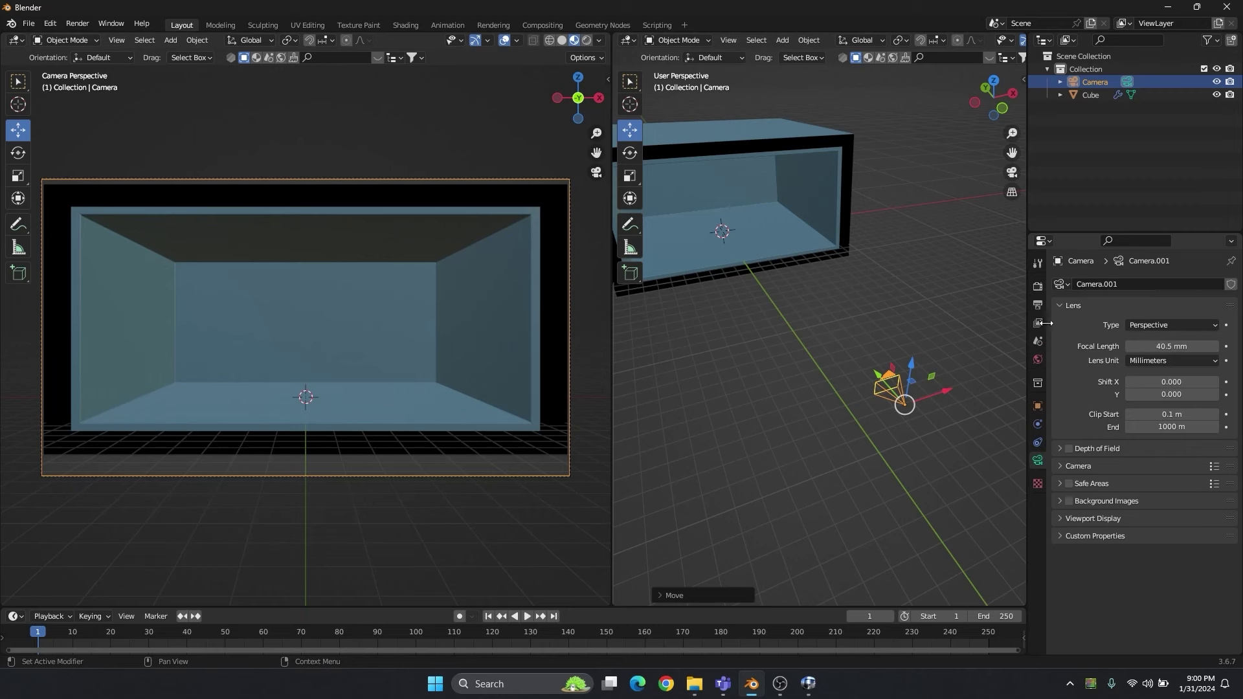
click(1037, 305)
drag(1194, 301, 823, 314)
Raise the camera along Z by about 0.39 m to center the box in frame, and hide the overlays in the camera viewport.
drag(915, 355, 917, 354)
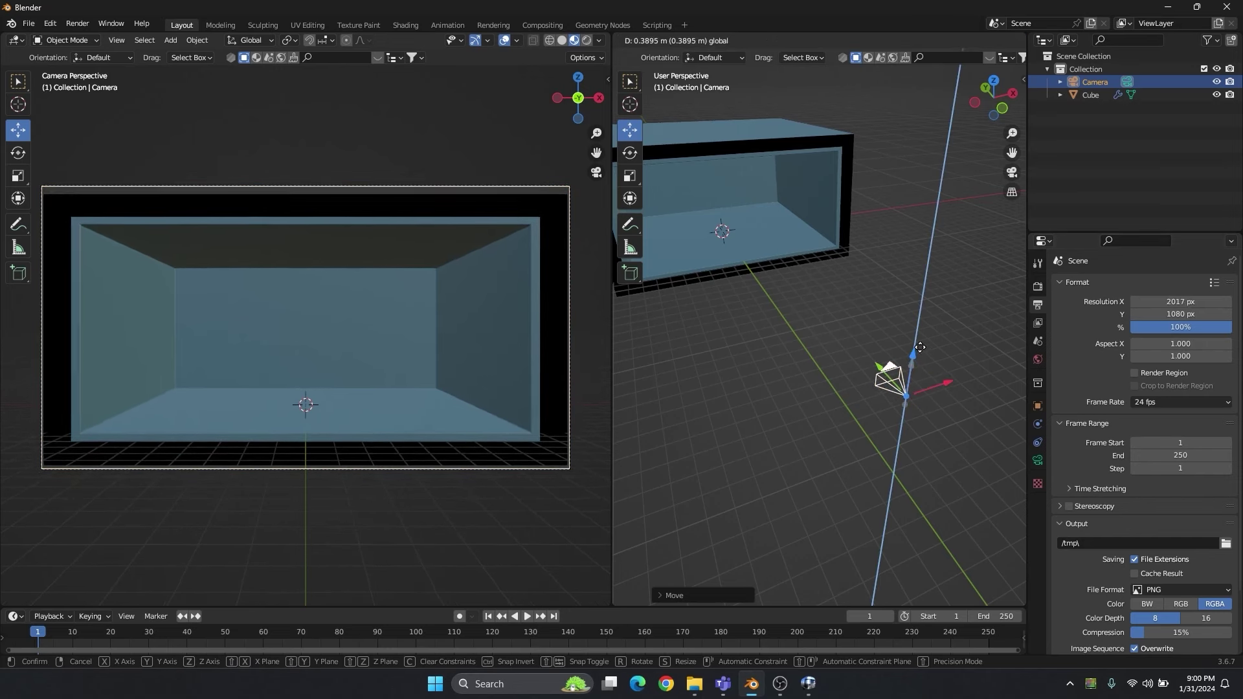
click(537, 40)
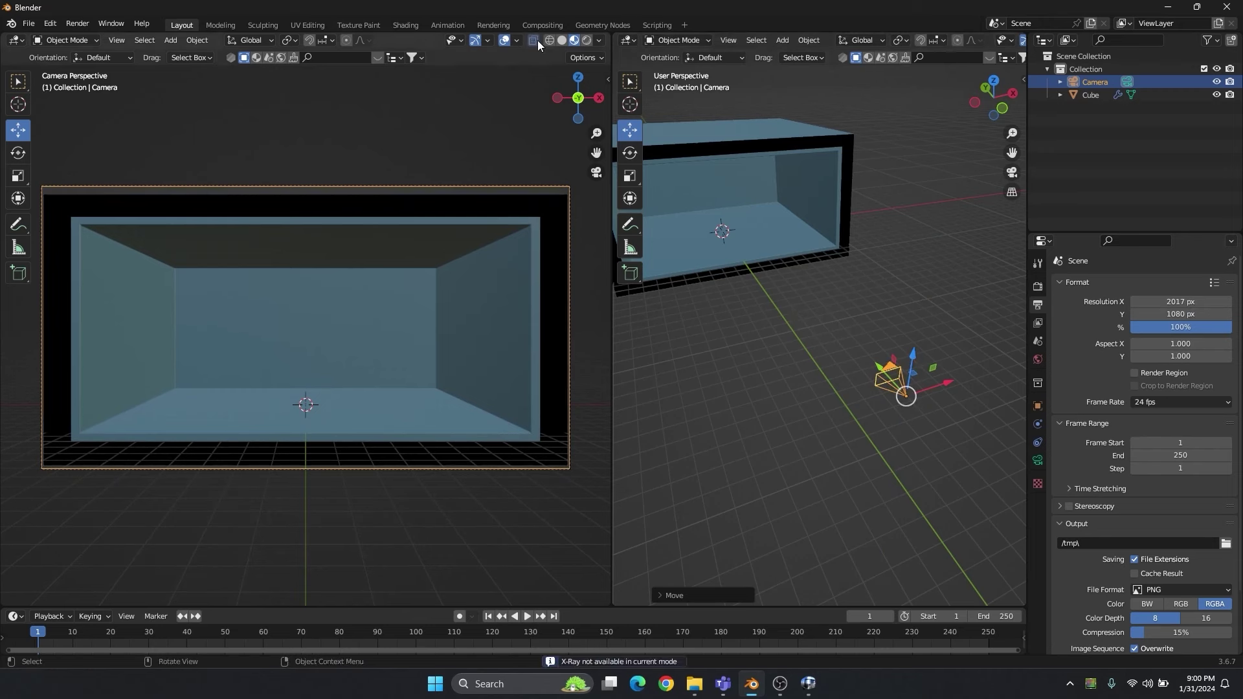
click(504, 40)
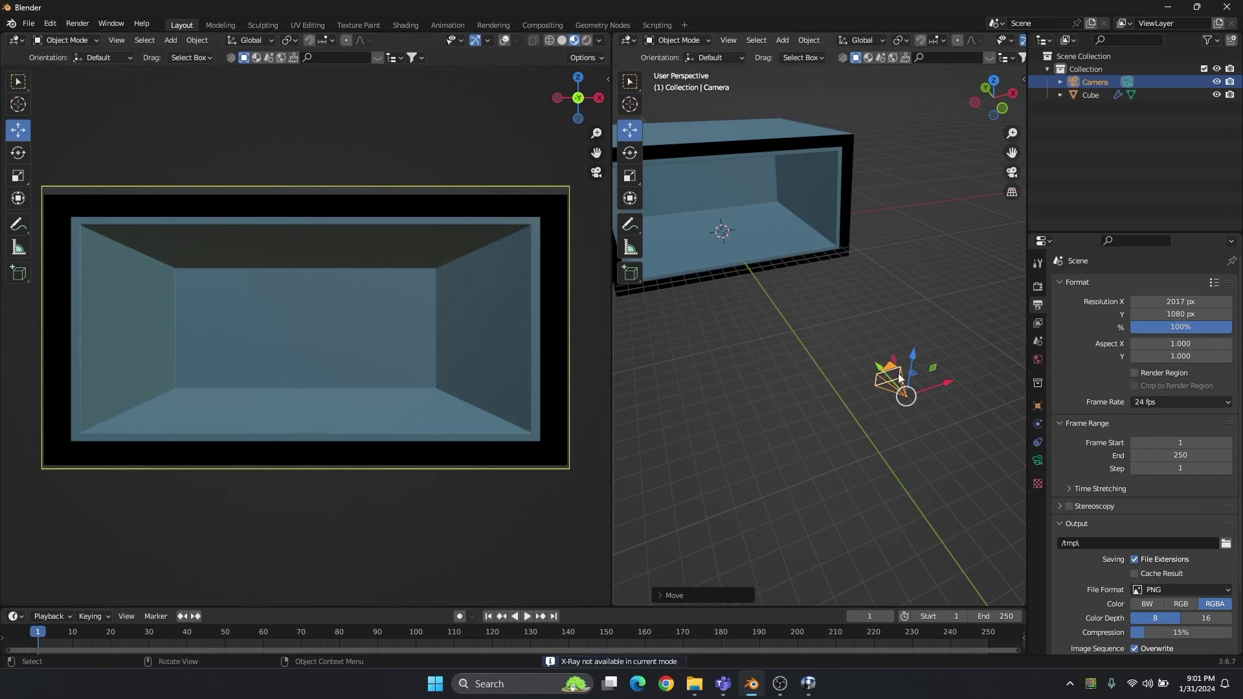
Widen the camera viewport and lower the camera slightly along Z to center the box in its frame.
drag(927, 392, 910, 379)
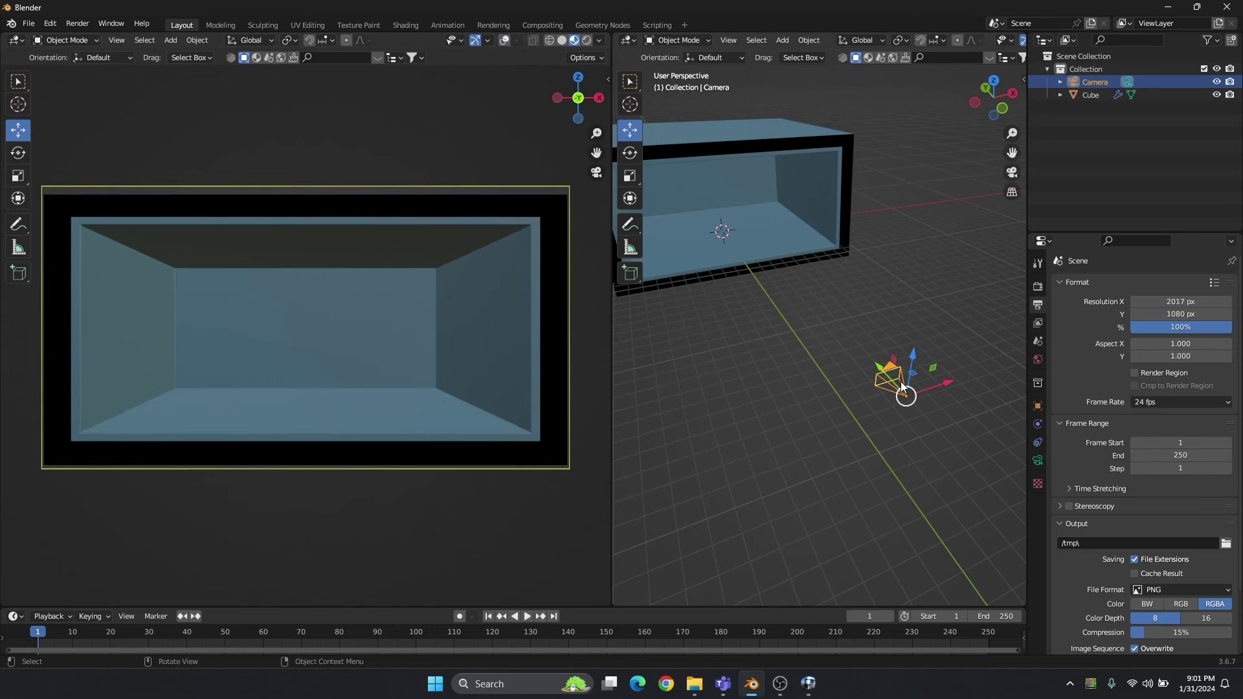
drag(613, 295, 711, 296)
mouse_move(962, 354)
mouse_down()
mouse_move(961, 336)
mouse_move(968, 370)
mouse_up()
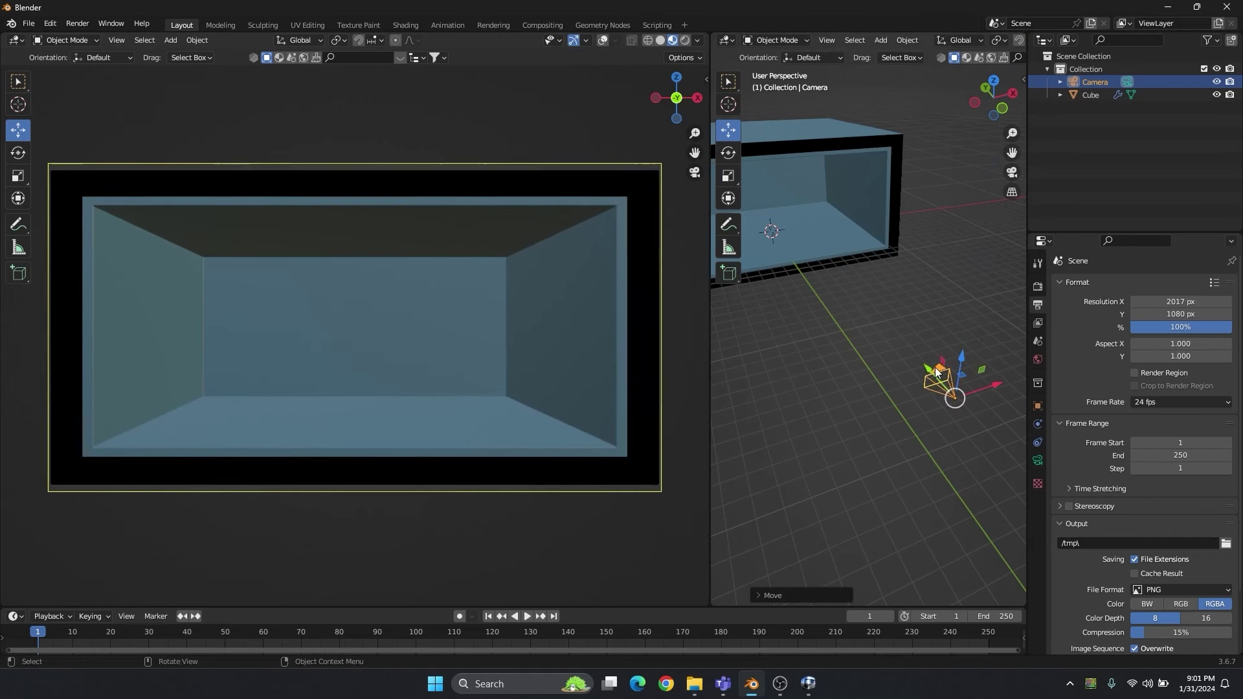
Set the output resolution to 2105 × 1084 px to match the box's black border, and deselect the camera.
click(1187, 302)
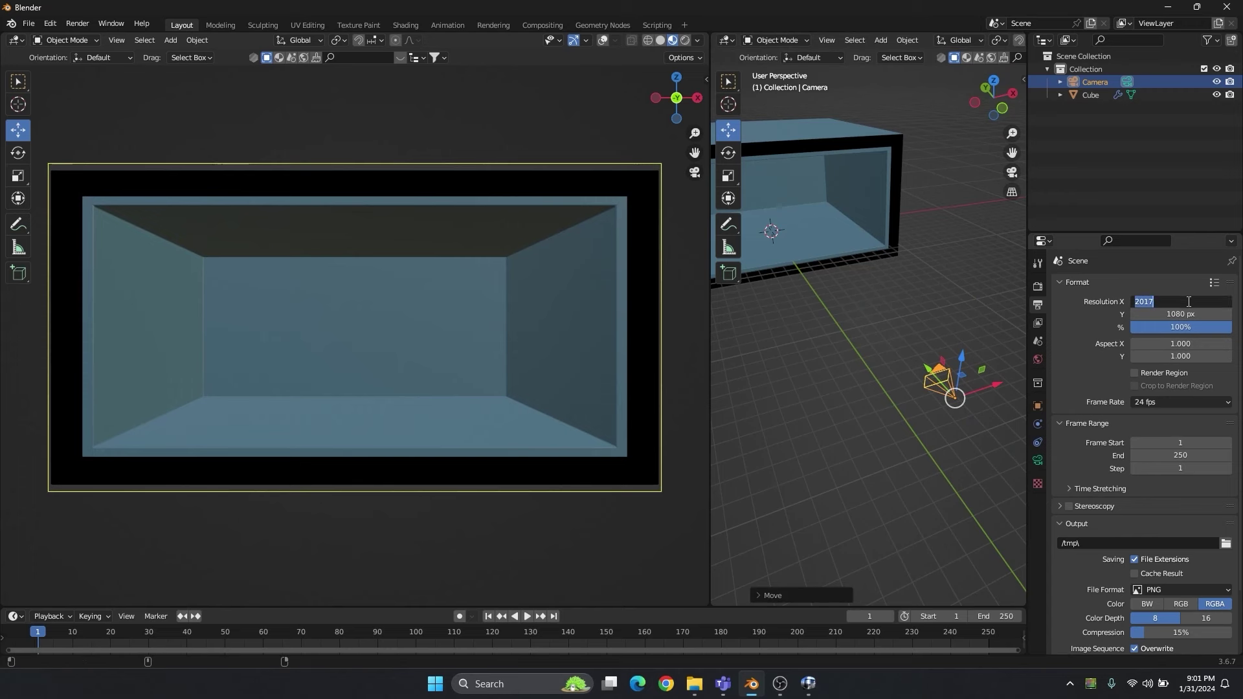
text(2102)
key(Return)
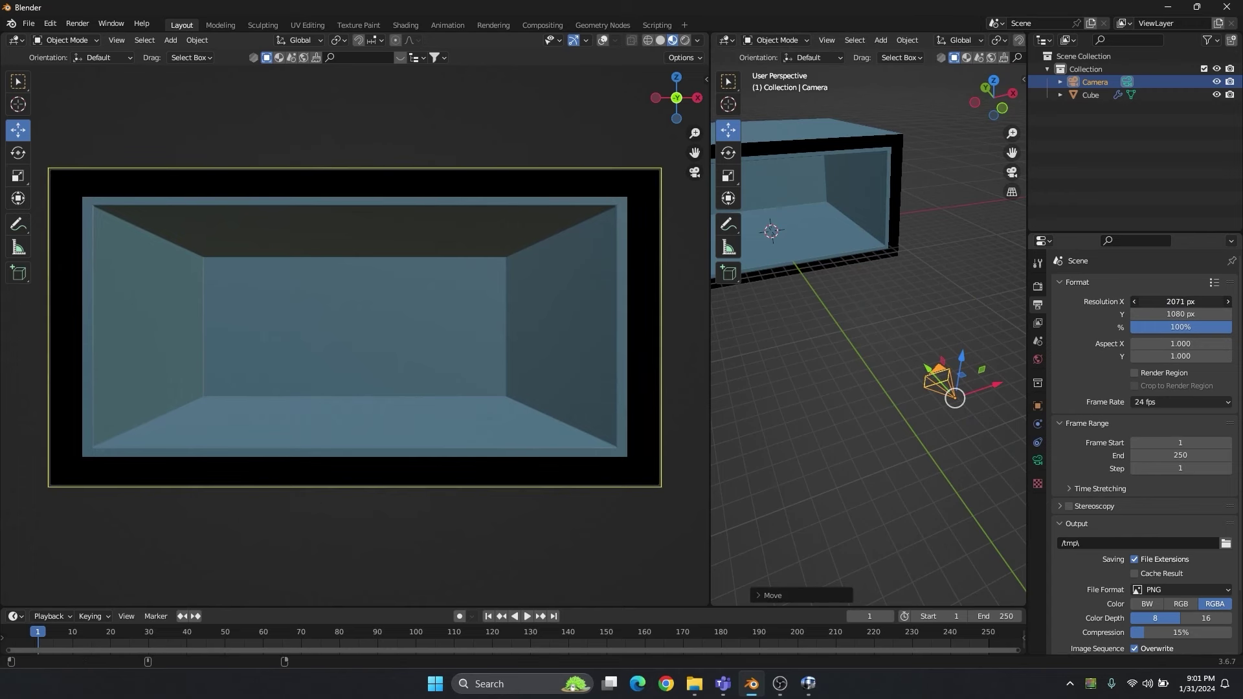
mouse_move(1180, 302)
mouse_down()
mouse_move(1165, 314)
mouse_move(1181, 314)
mouse_up()
click(799, 371)
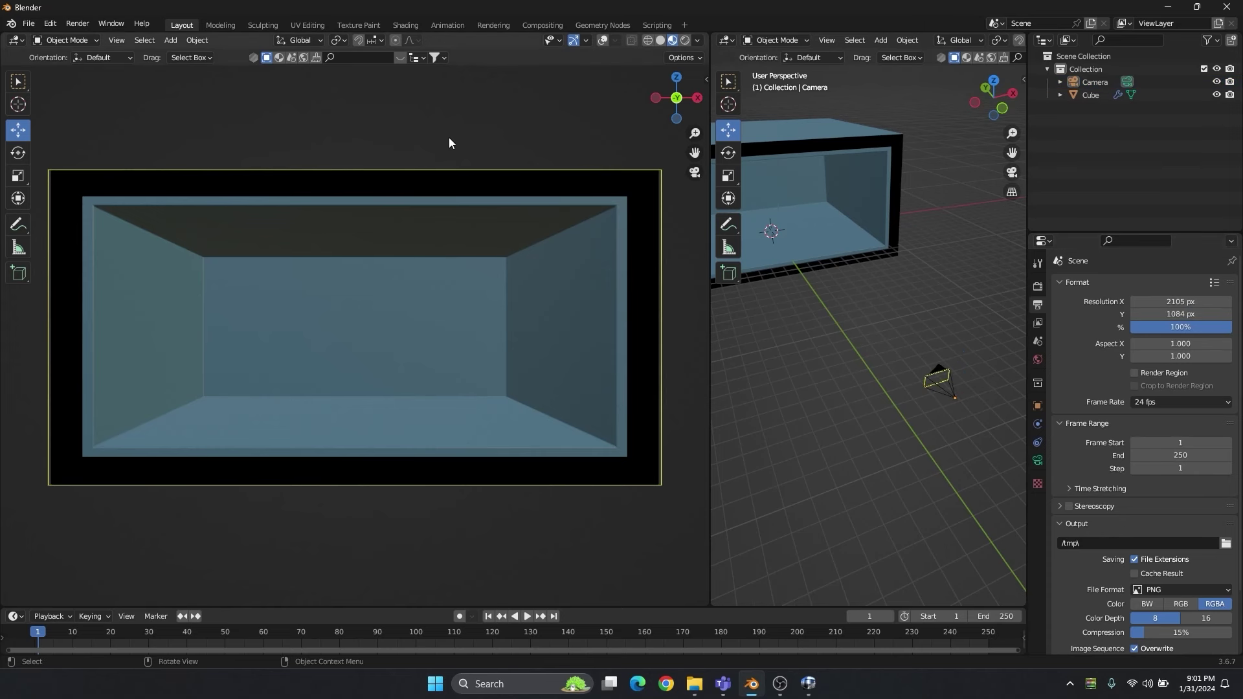
Save the project as "Flatscreen bill board.blend" in the D:\Wine_billboard folder.
middle_drag(841, 414, 897, 390)
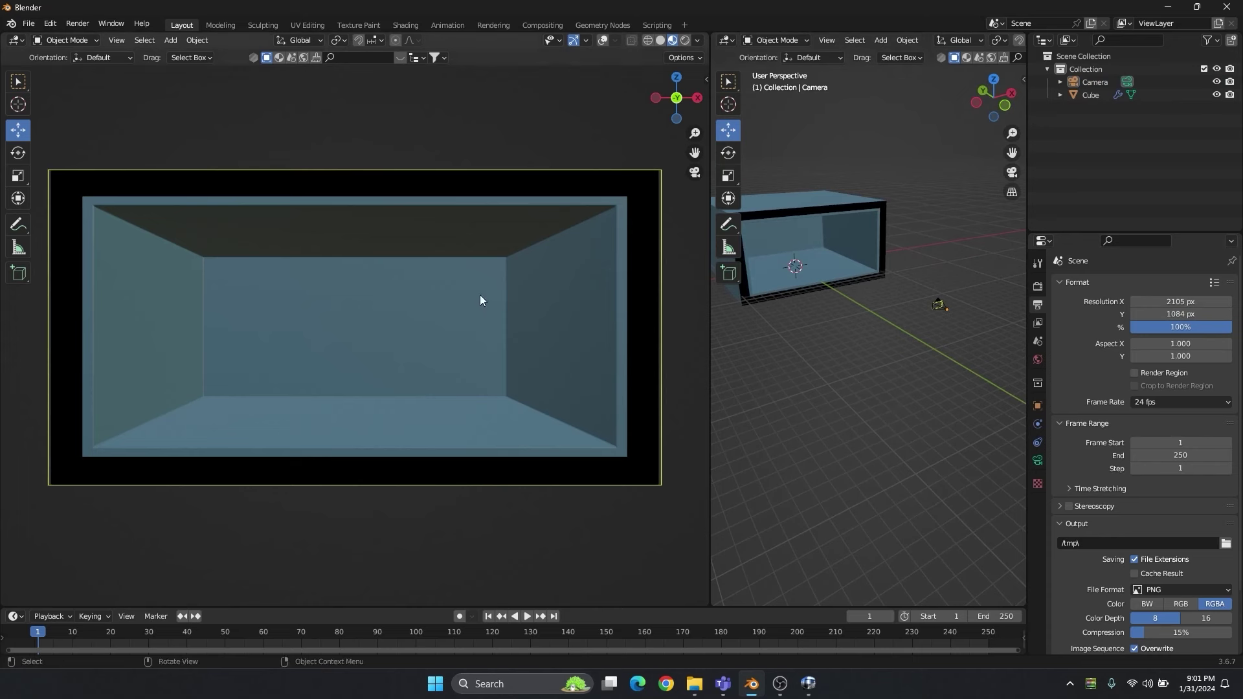
click(29, 24)
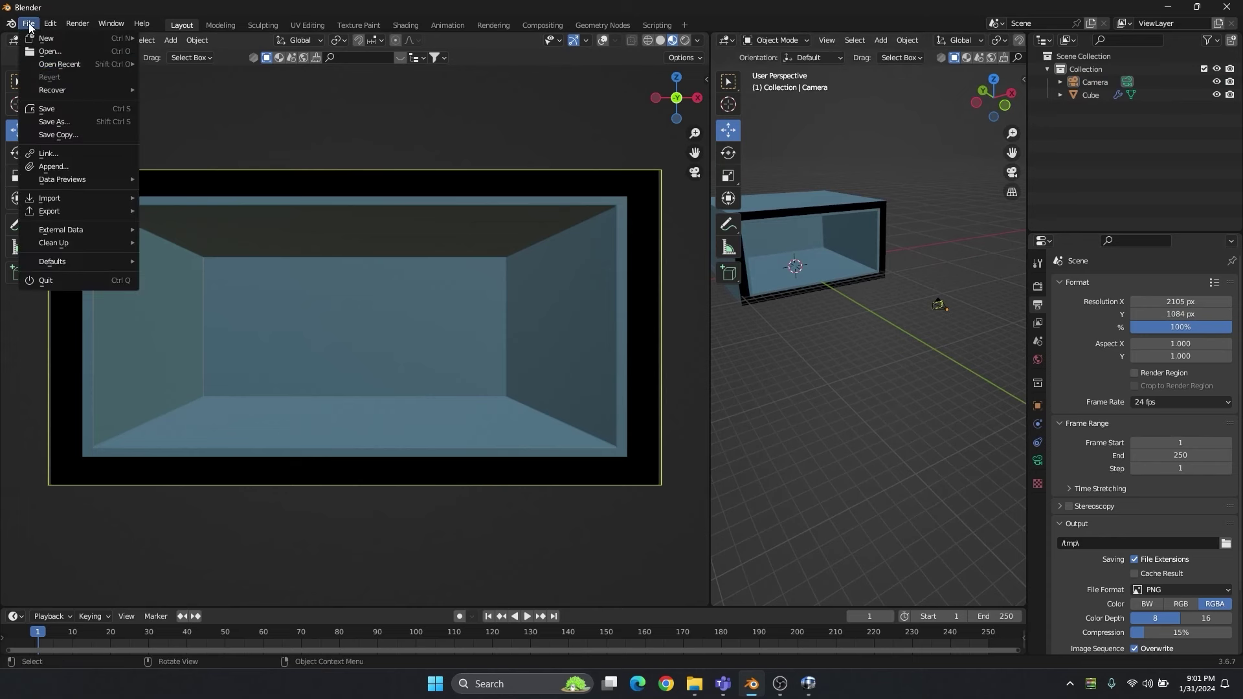
click(55, 110)
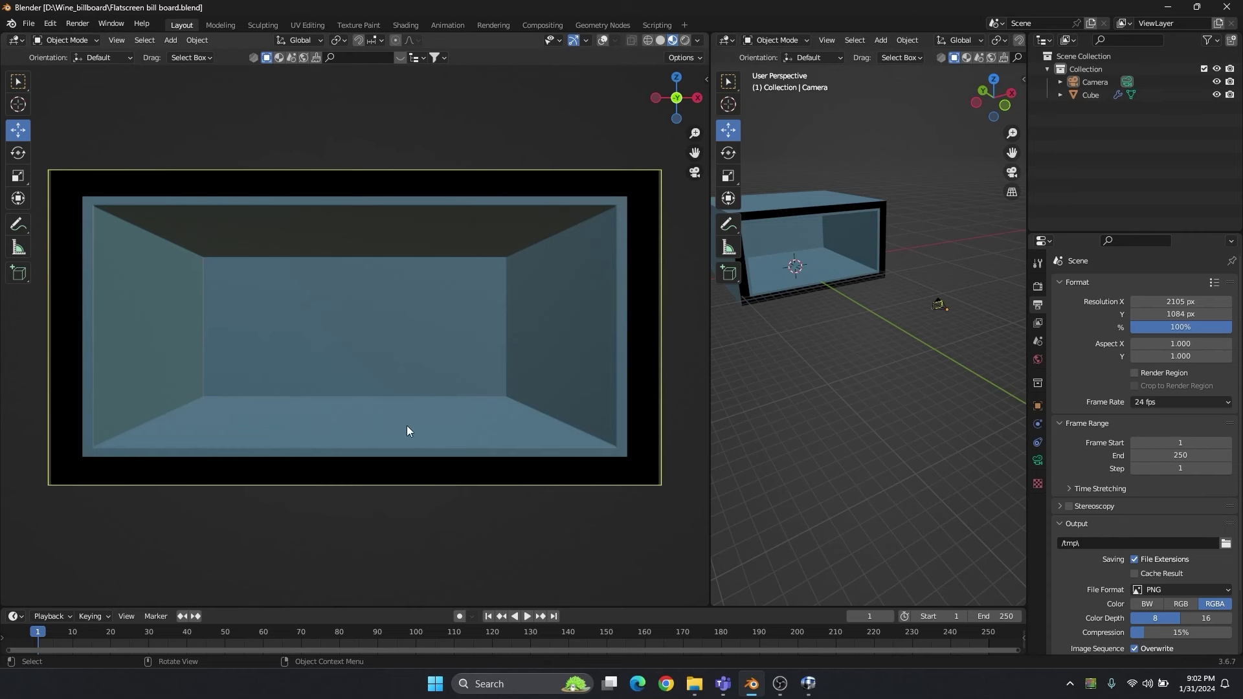
Append the "bottles" collection from Bottels.blend into the billboard scene.
middle_drag(941, 350, 884, 335)
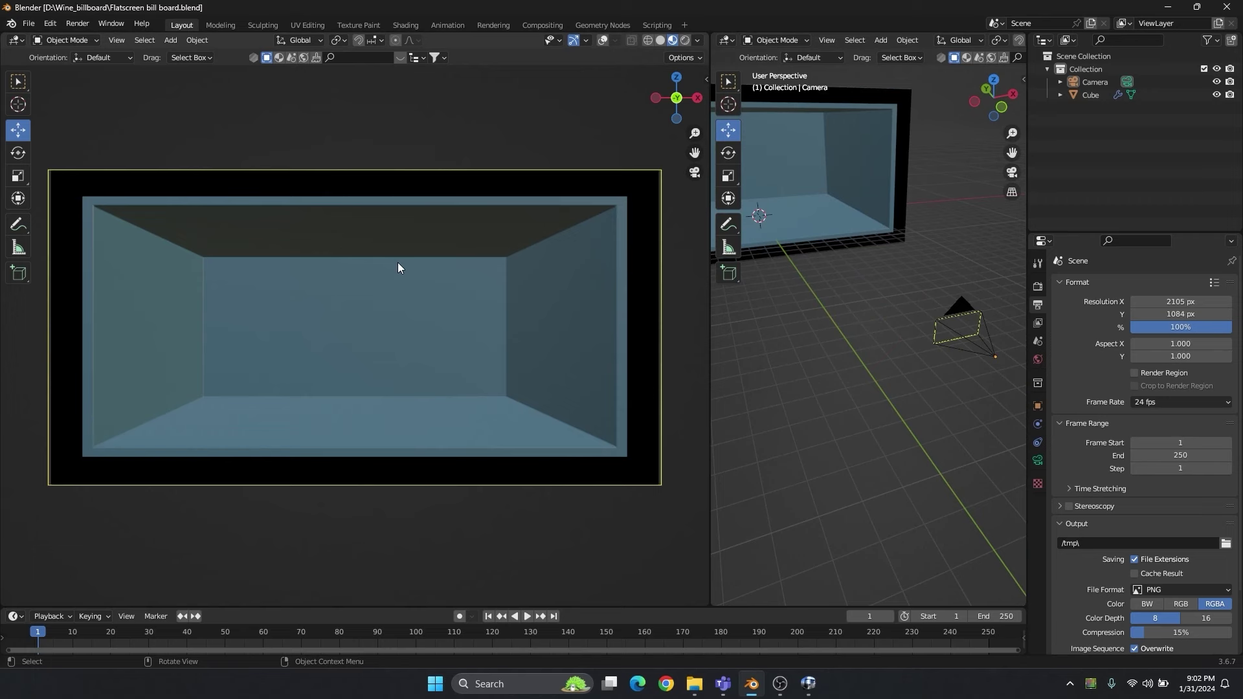
middle_drag(876, 338, 845, 349)
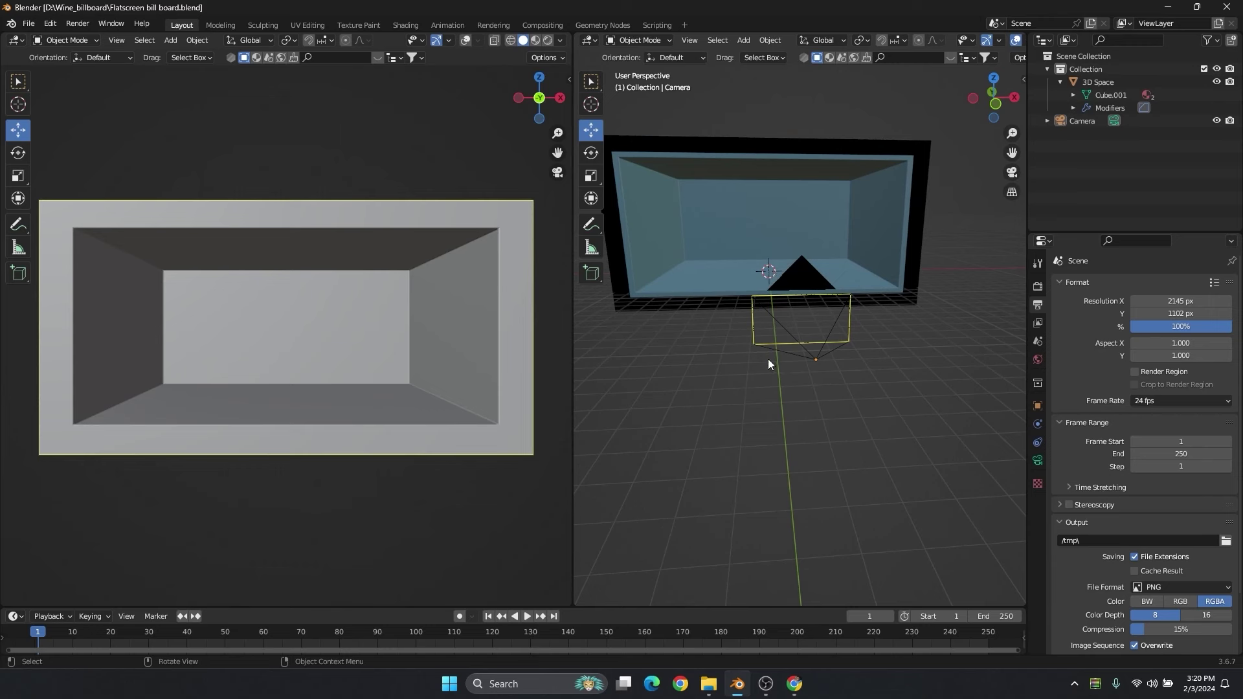
middle_drag(767, 366, 804, 361)
scroll(804, 362, up, 2)
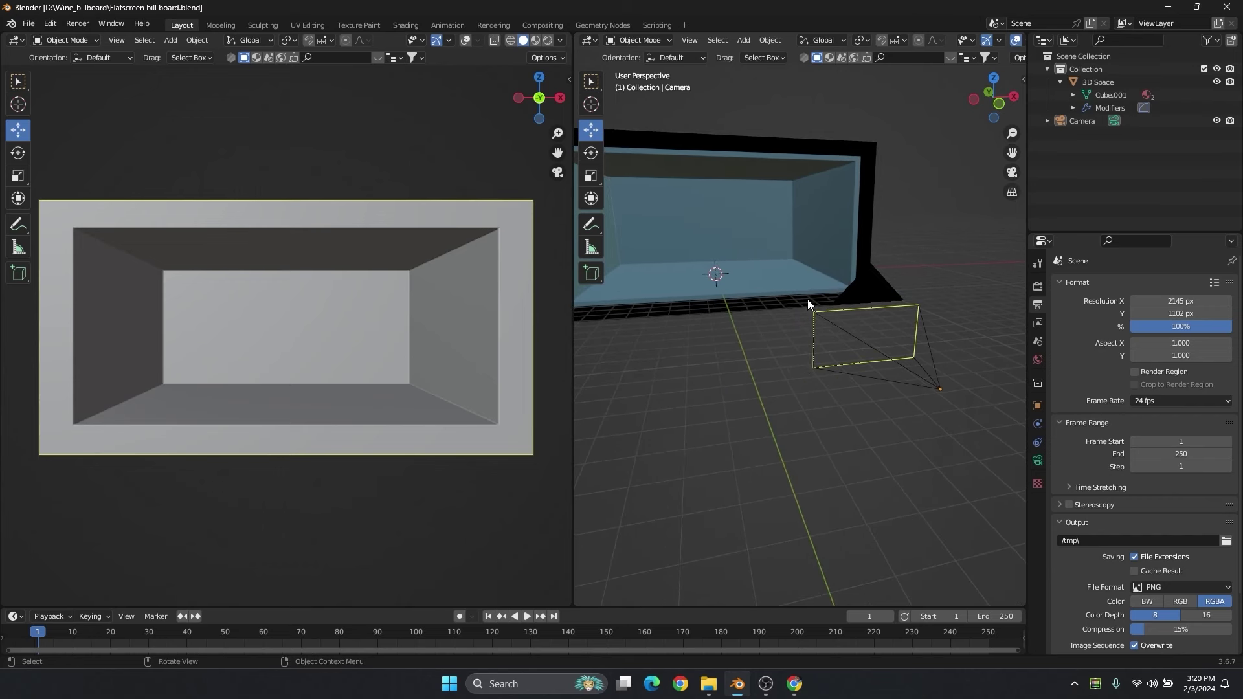
click(29, 23)
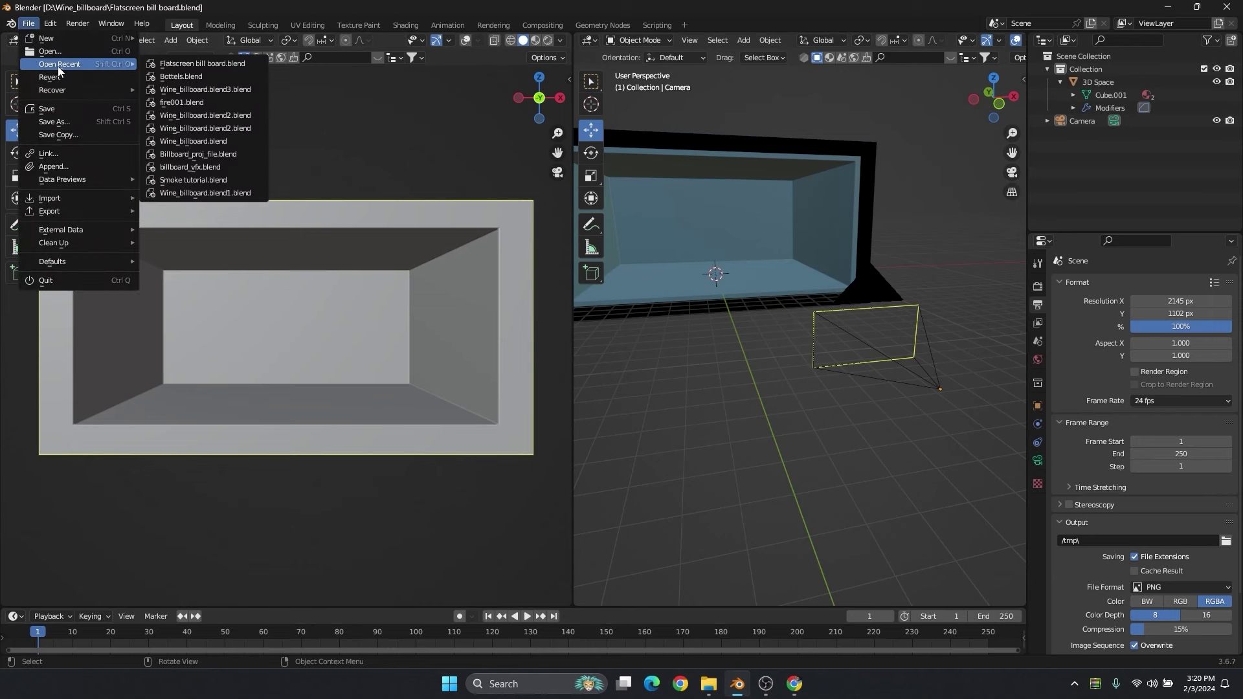
click(52, 167)
click(479, 229)
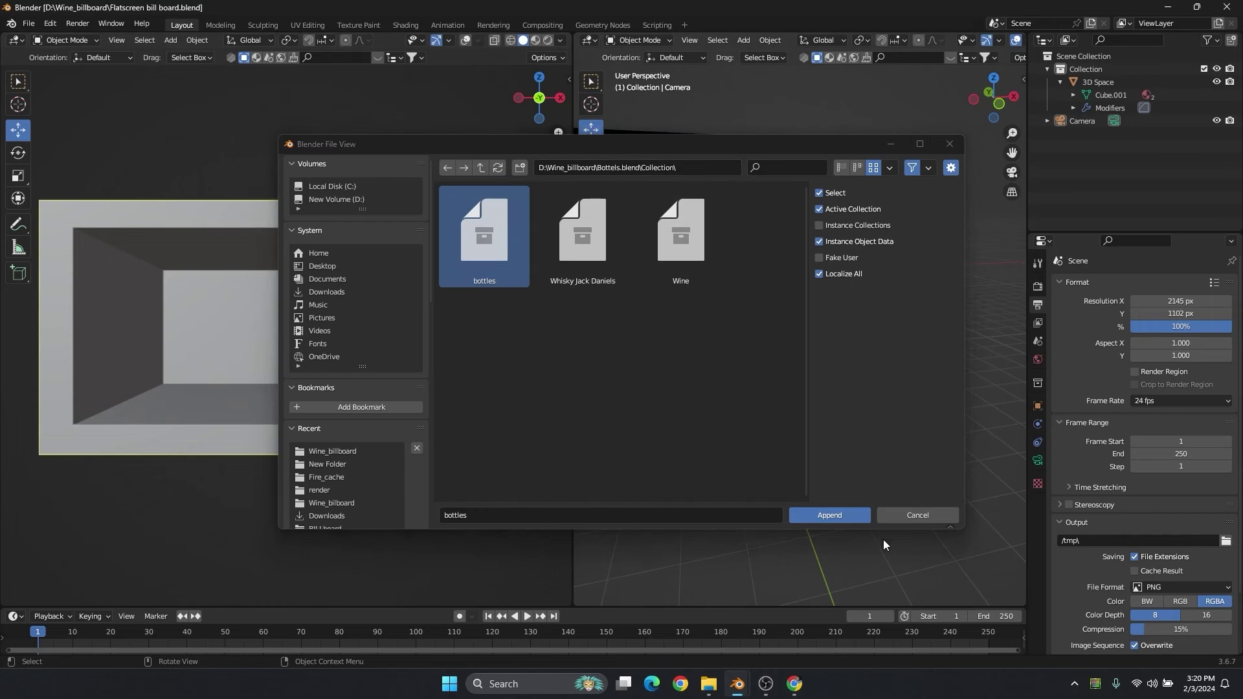
click(846, 519)
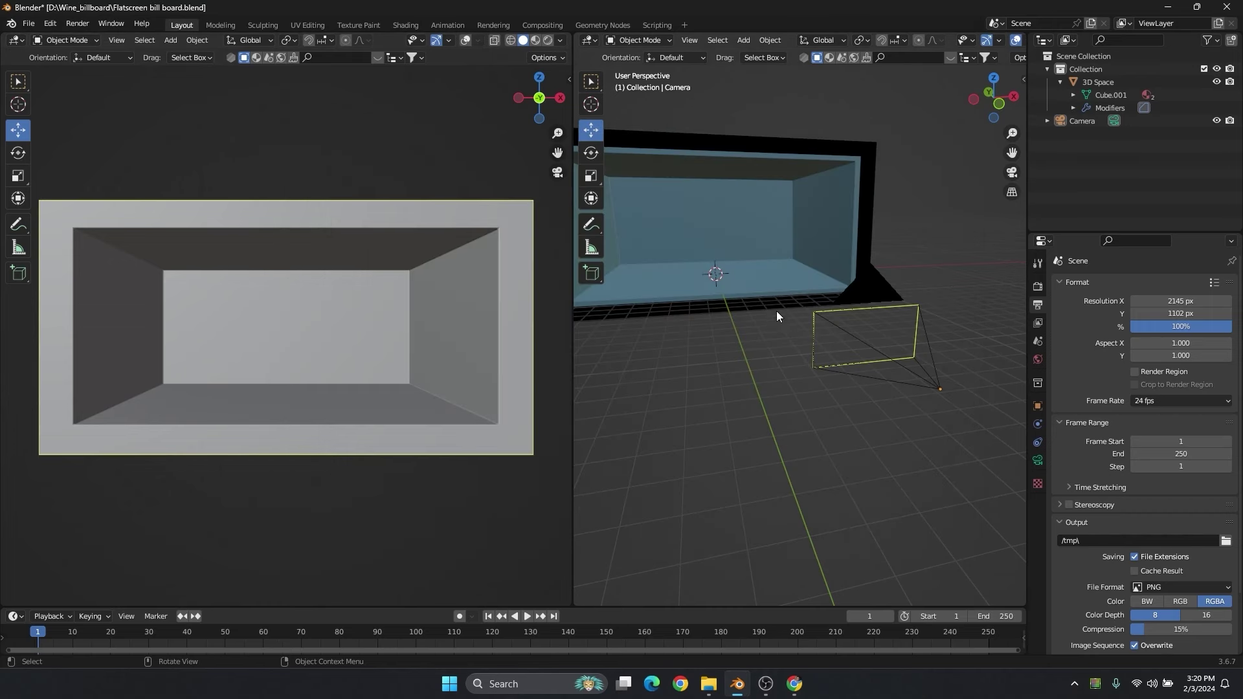
Select the Whisky Jack Daniels parent object and move it forward along Y, away from the wine bottle.
middle_drag(722, 277, 739, 267)
click(741, 270)
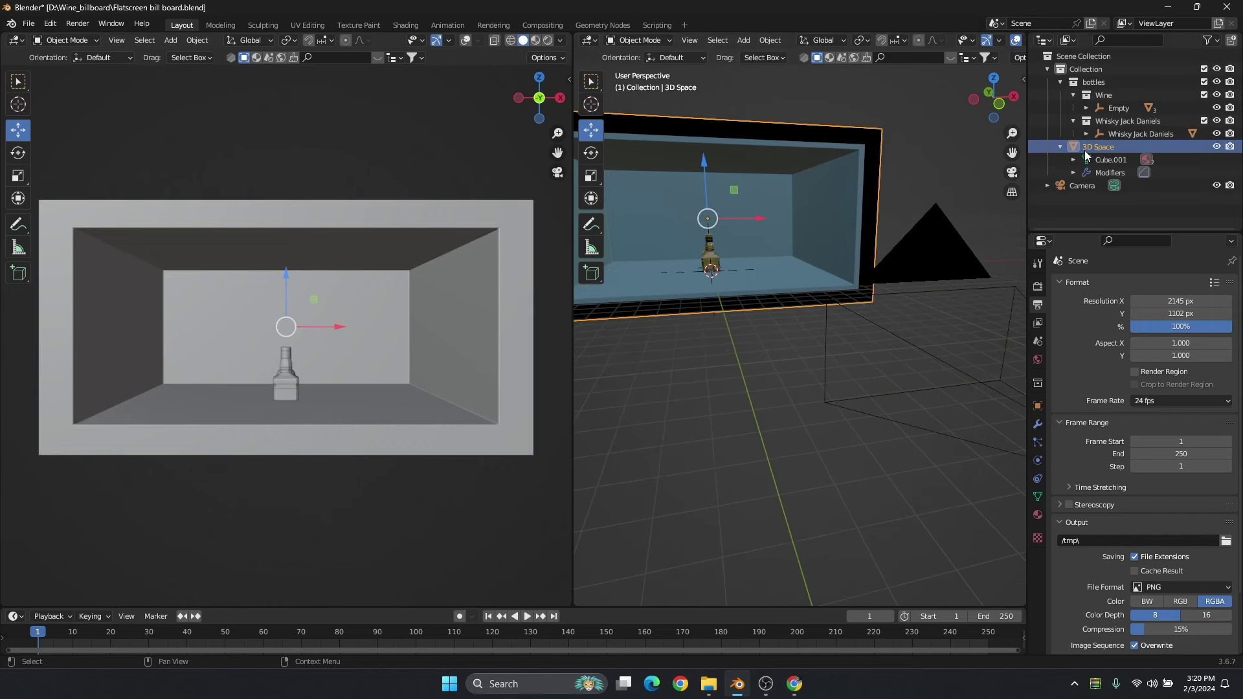
click(1105, 133)
key(KP_Decimal)
drag(779, 309, 783, 323)
scroll(908, 398, down, 5)
middle_drag(908, 397, 882, 368)
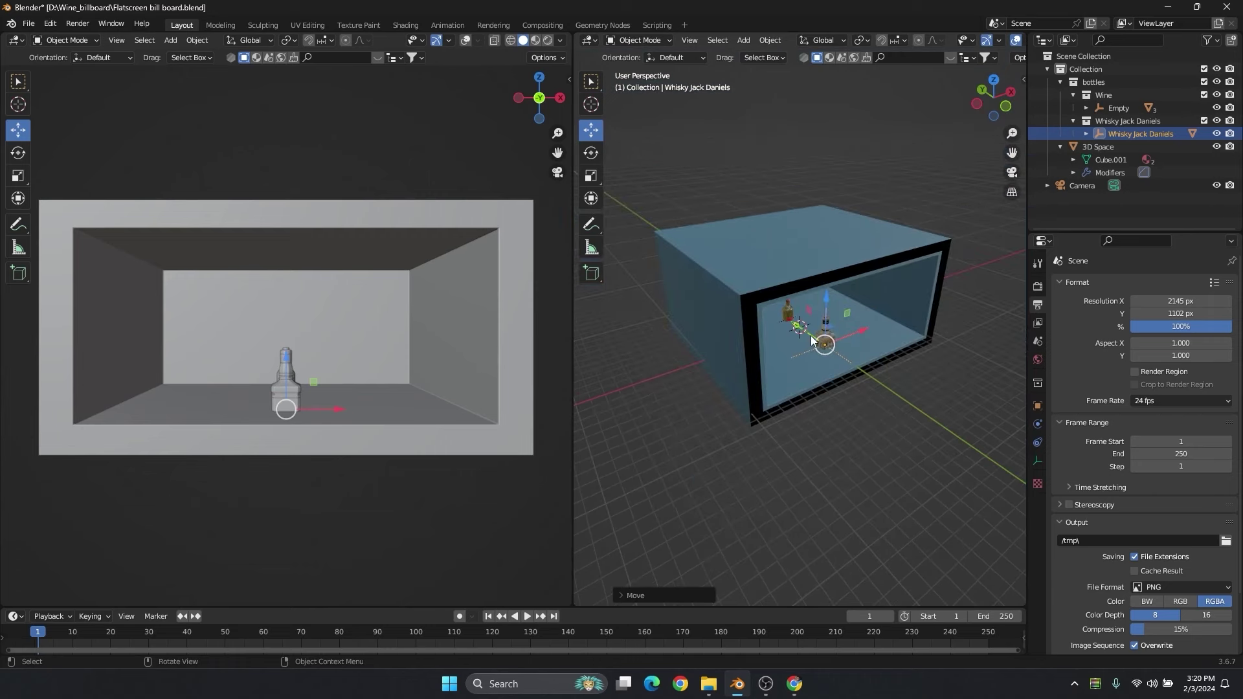
drag(824, 343, 906, 399)
middle_drag(905, 400, 772, 368)
key(ctrl+z)
Move the Whisky Jack Daniels parent object farther forward along Y, out through the box's open front.
scroll(776, 356, up, 5)
drag(790, 337, 673, 453)
middle_drag(761, 489, 782, 364)
scroll(767, 360, down, 2)
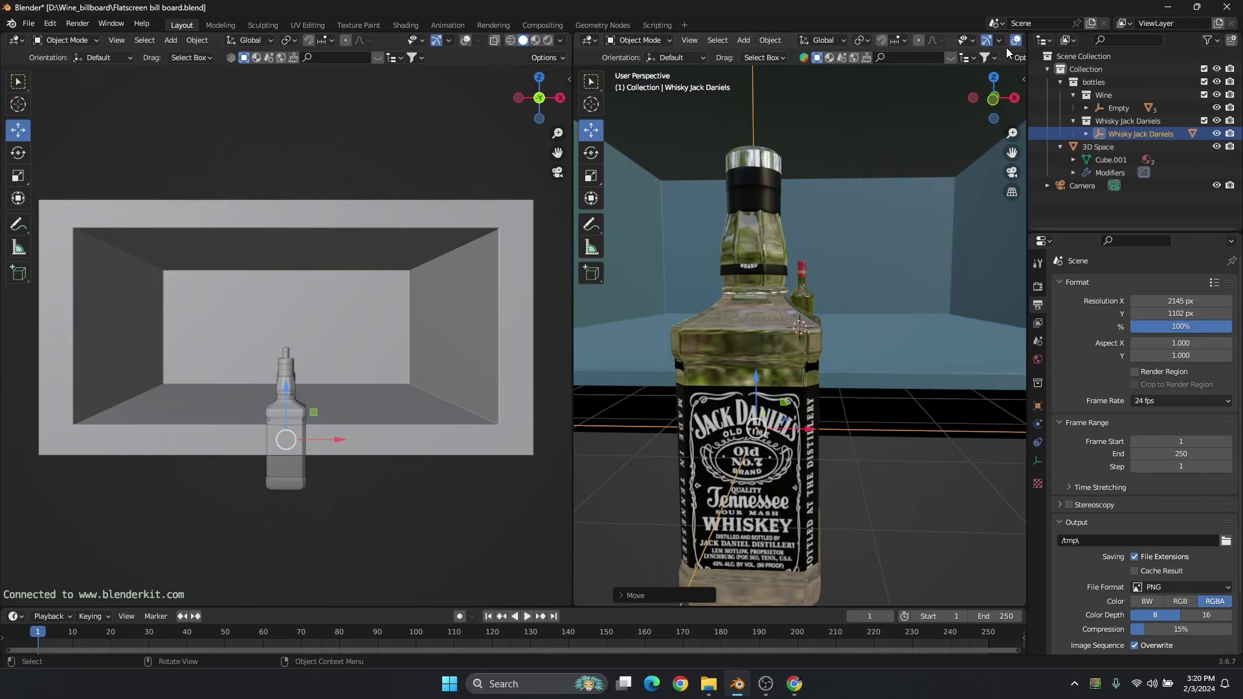
Select the wine bottle's parent Empty and move it along Y out of the box to the whiskey bottle.
middle_drag(841, 212, 848, 227)
click(841, 278)
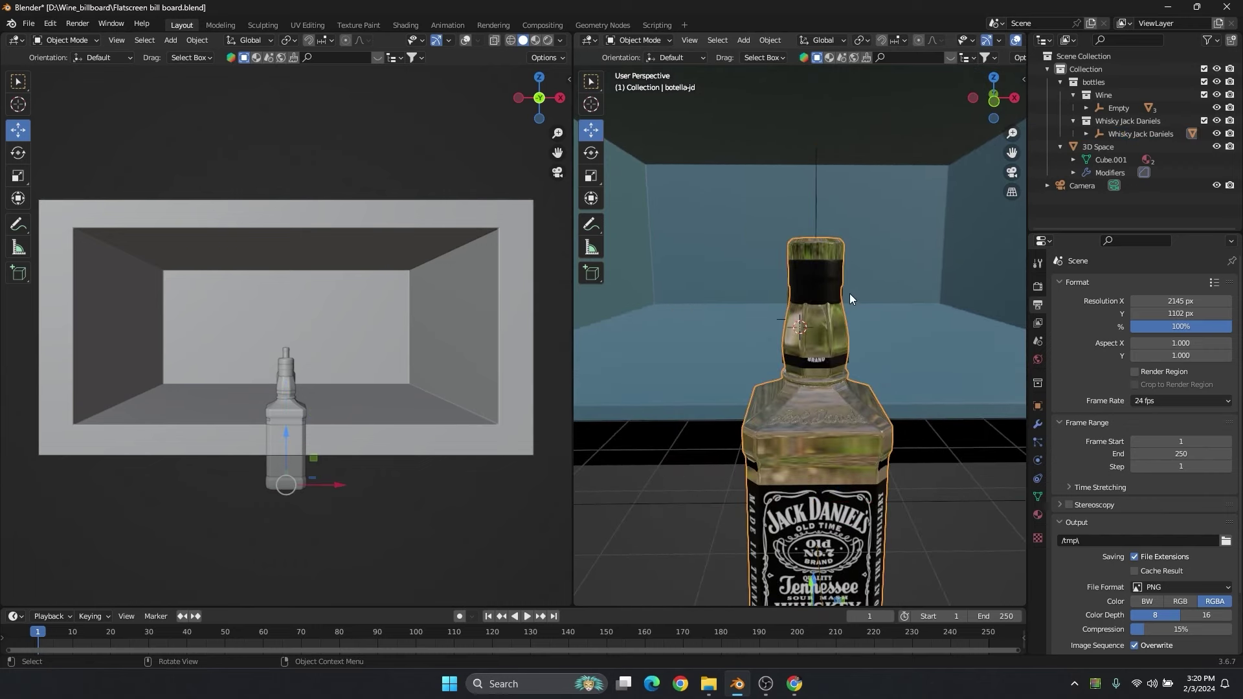
scroll(848, 311, down, 3)
middle_drag(848, 330, 873, 310)
middle_drag(859, 334, 863, 338)
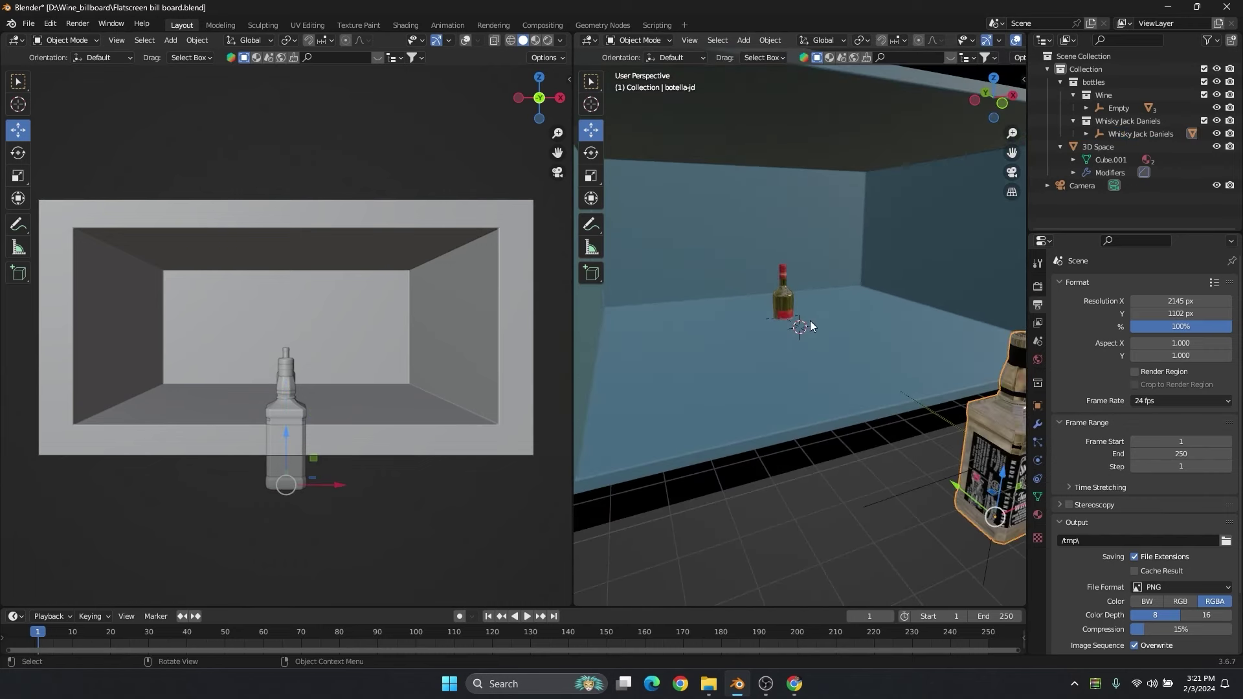
click(770, 313)
scroll(787, 319, down, 6)
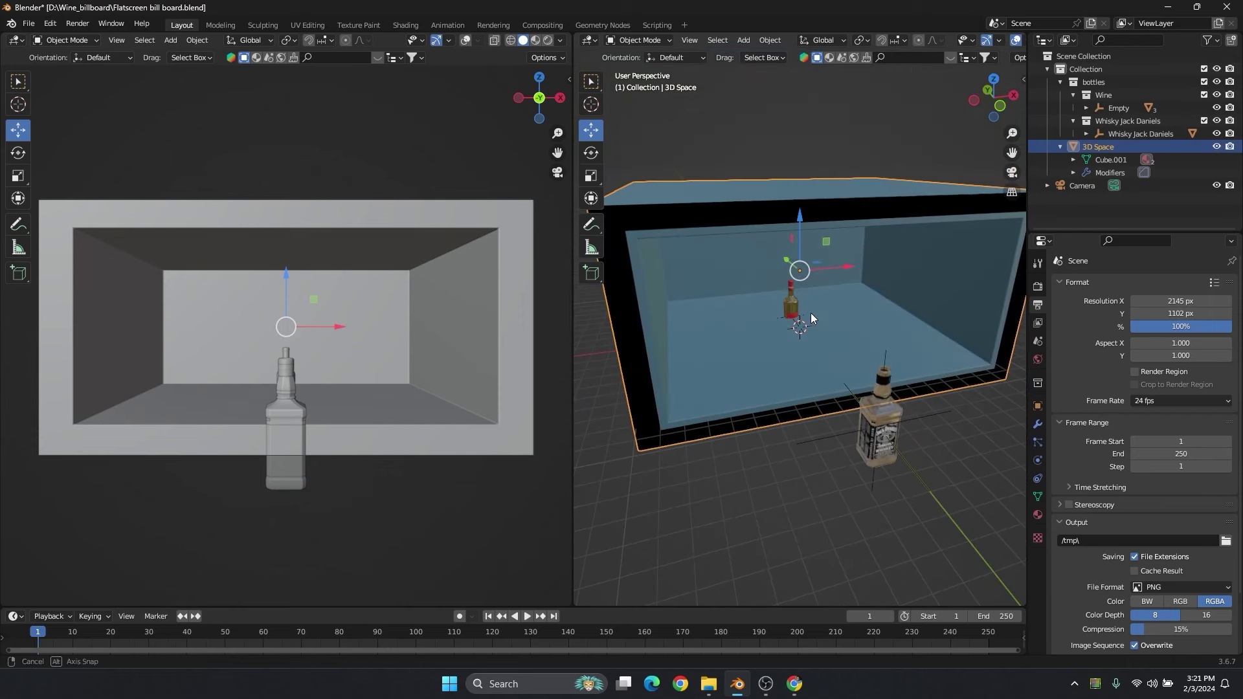
click(1117, 108)
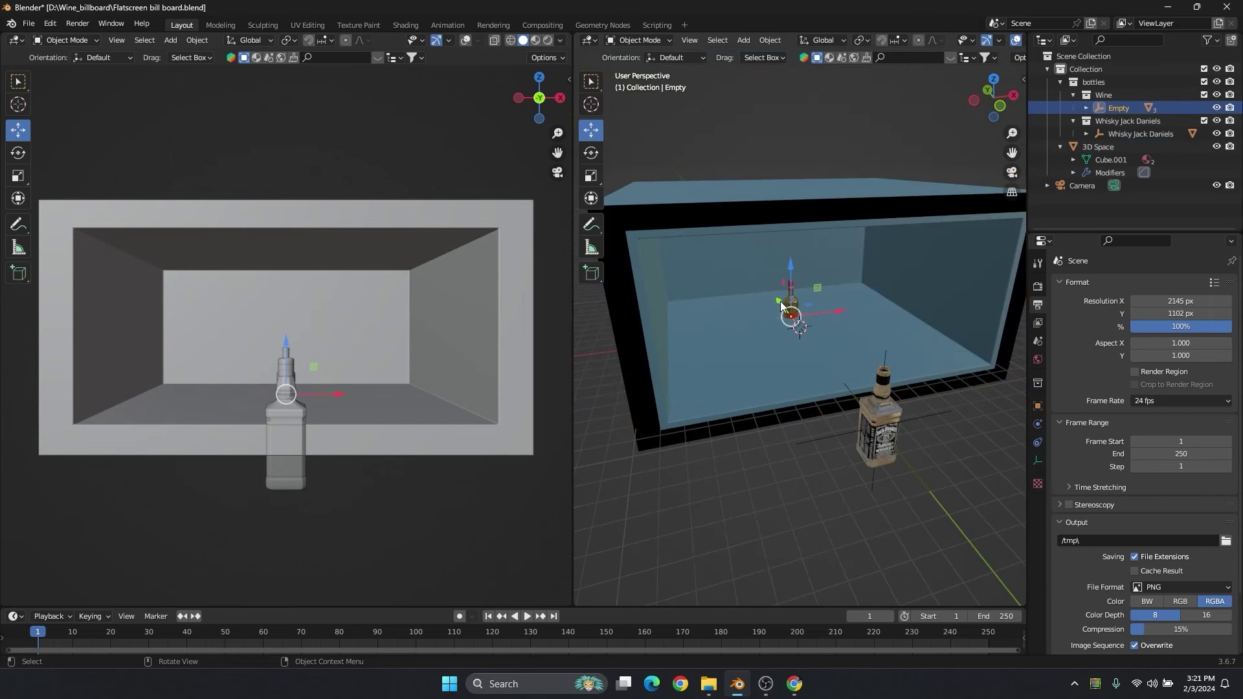
key(g)
key(y)
click(940, 440)
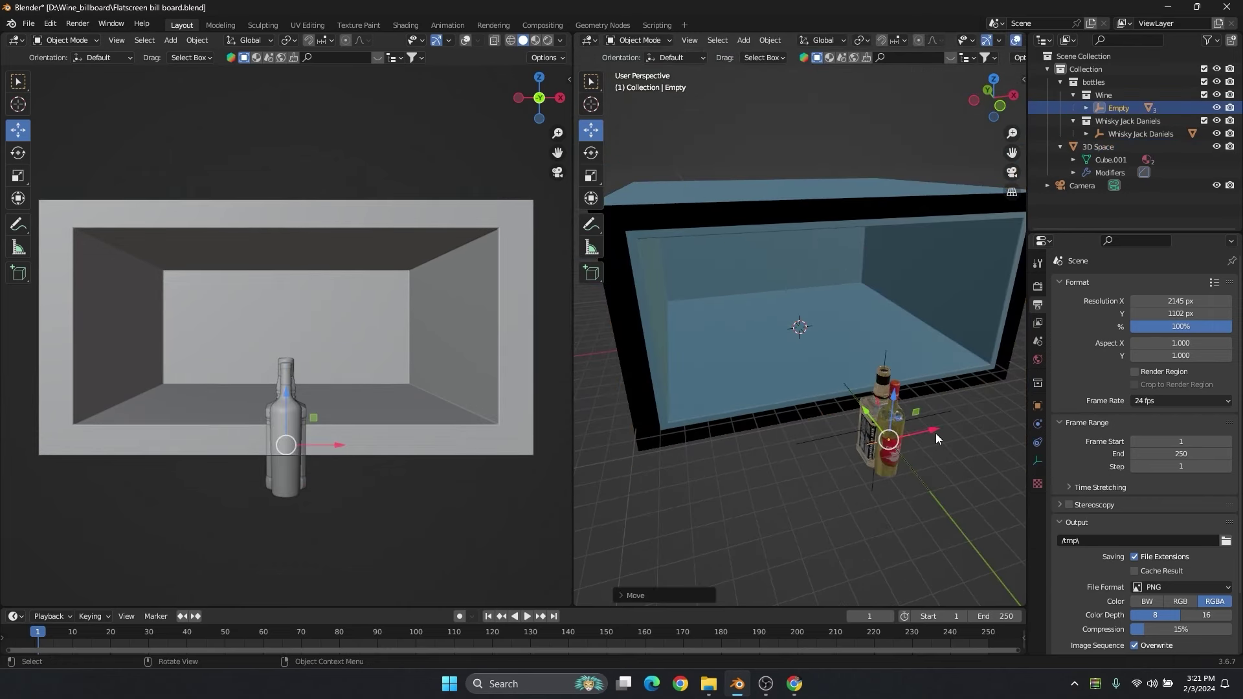
Move the wine bottle's parent Empty along negative X so it stands beside the whiskey bottle without overlapping.
key(g)
key(x)
click(863, 440)
scroll(855, 448, up, 8)
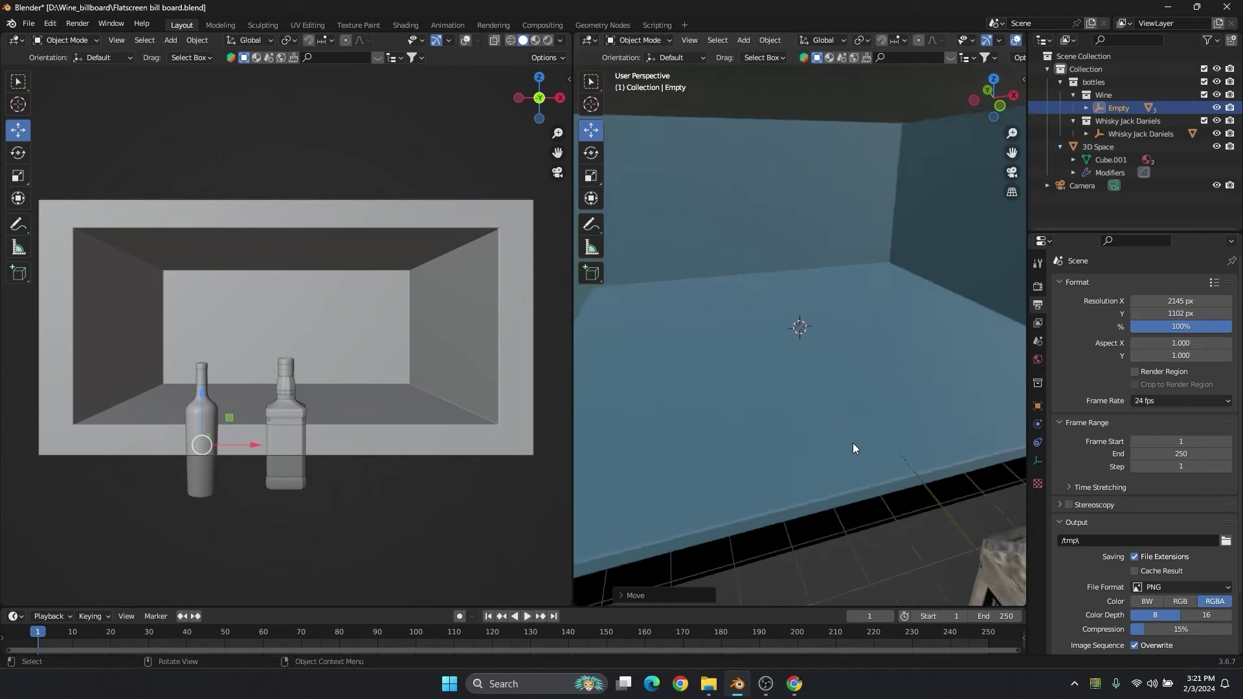
middle_drag(848, 418, 827, 400)
scroll(814, 390, down, 6)
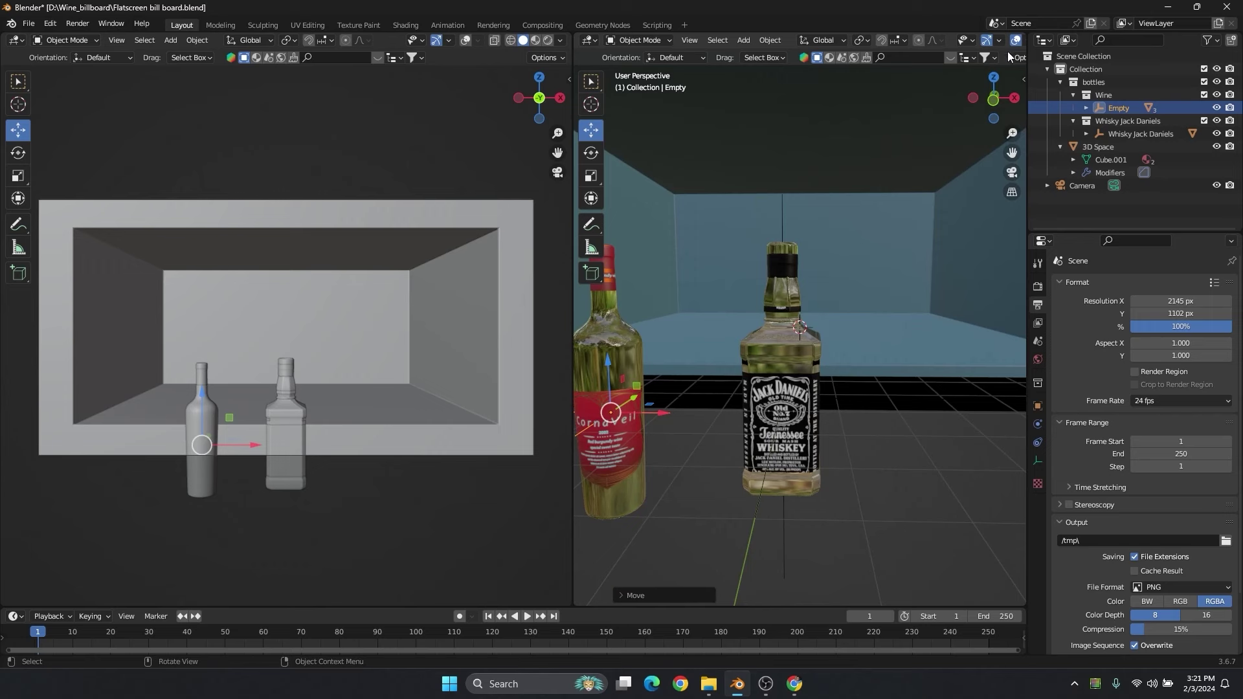
Widen the perspective viewport and switch it to Solid shading with the Random color mode.
drag(1028, 54, 1155, 52)
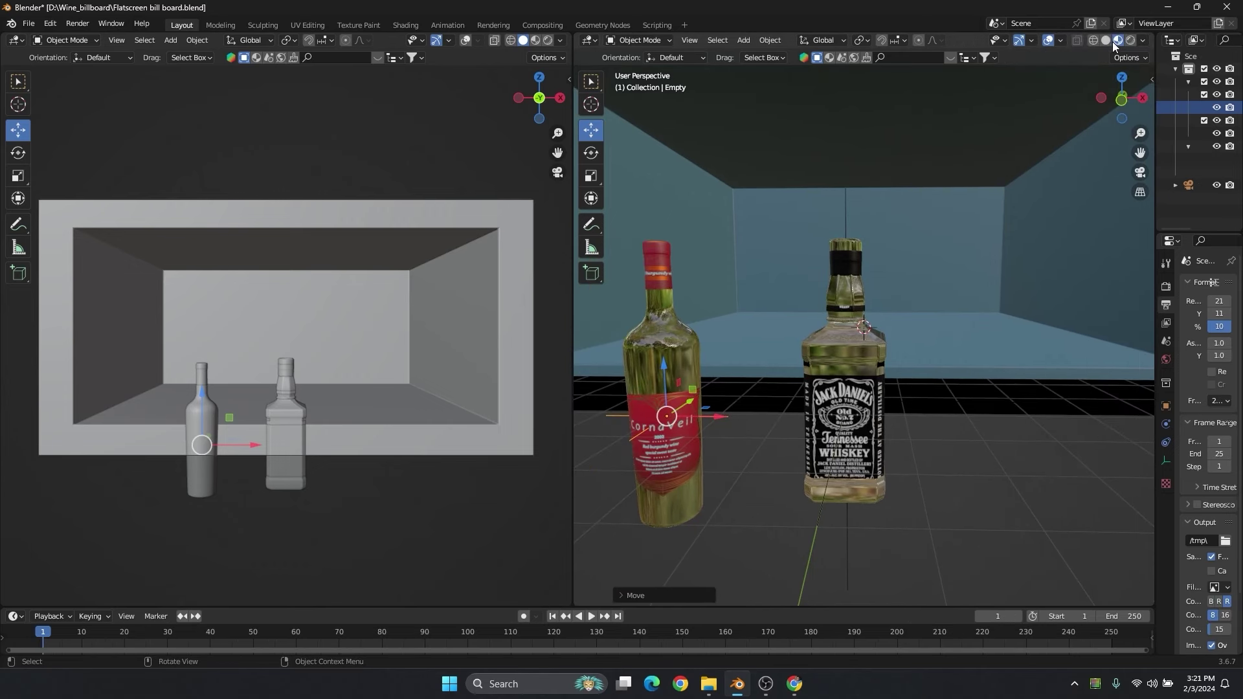
click(1107, 40)
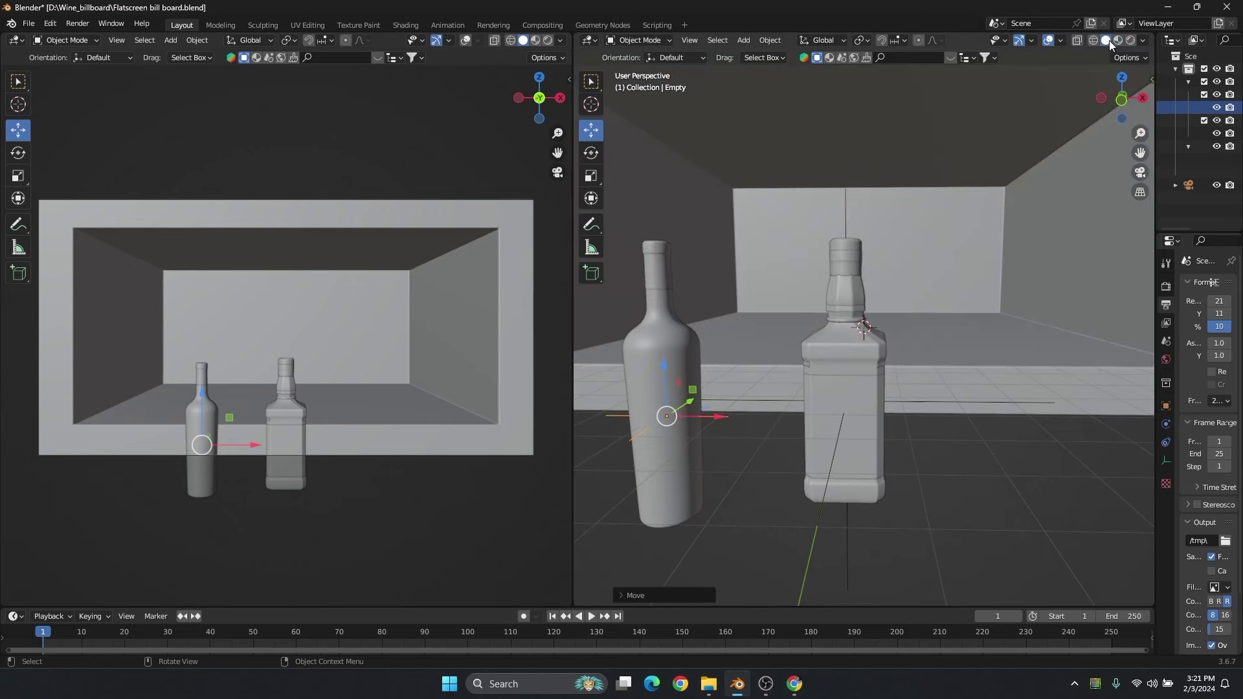
click(1143, 40)
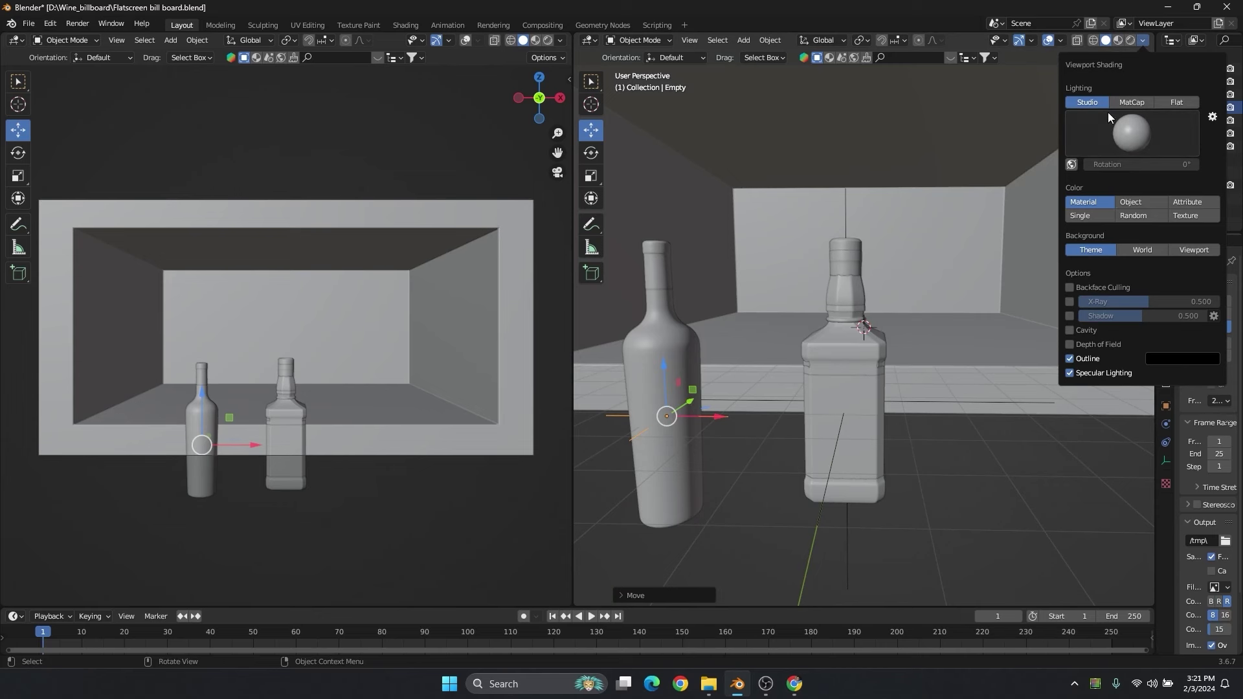
click(1133, 204)
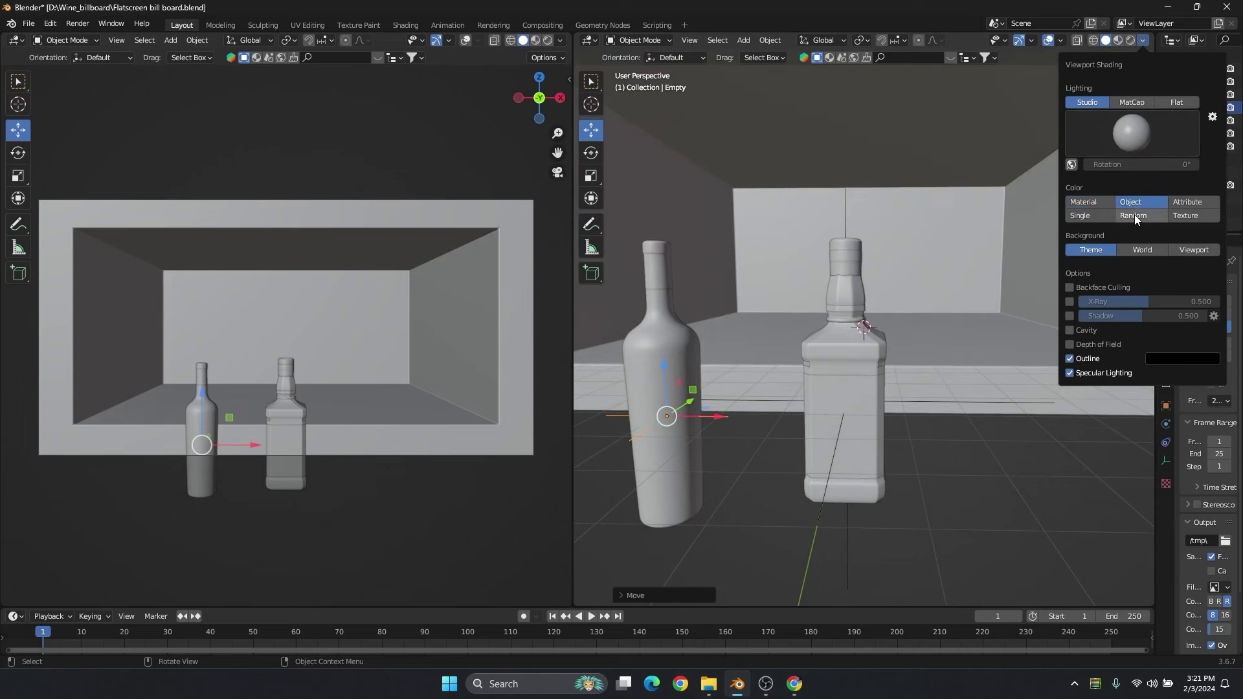
click(1134, 215)
click(1096, 215)
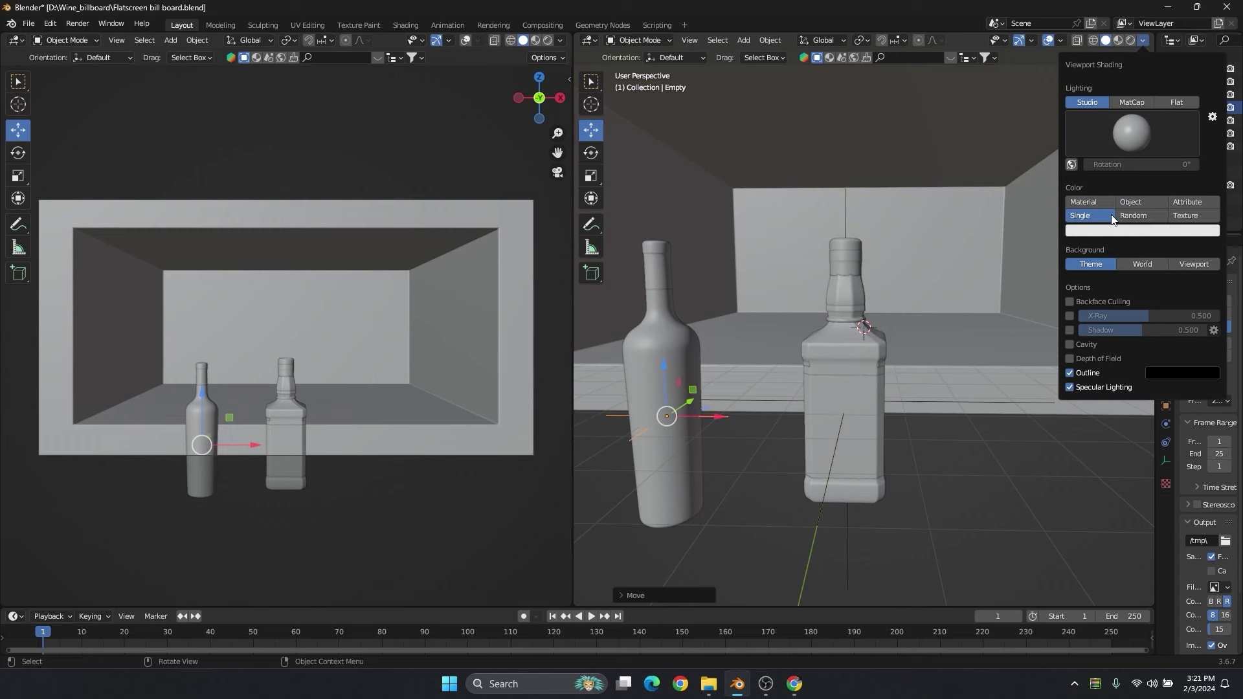
click(1133, 215)
scroll(887, 336, up, 4)
scroll(834, 304, down, 4)
scroll(838, 292, up, 4)
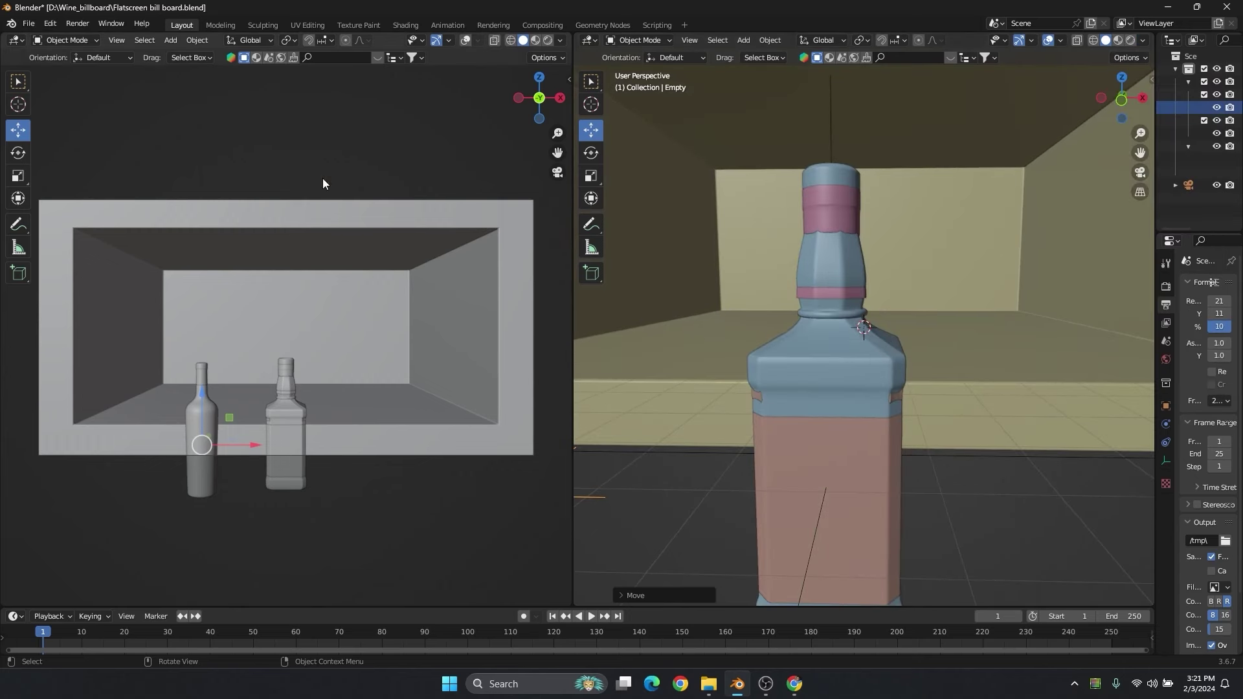
Switch the camera viewport to Material Preview shading and bring both bottles up close.
click(535, 40)
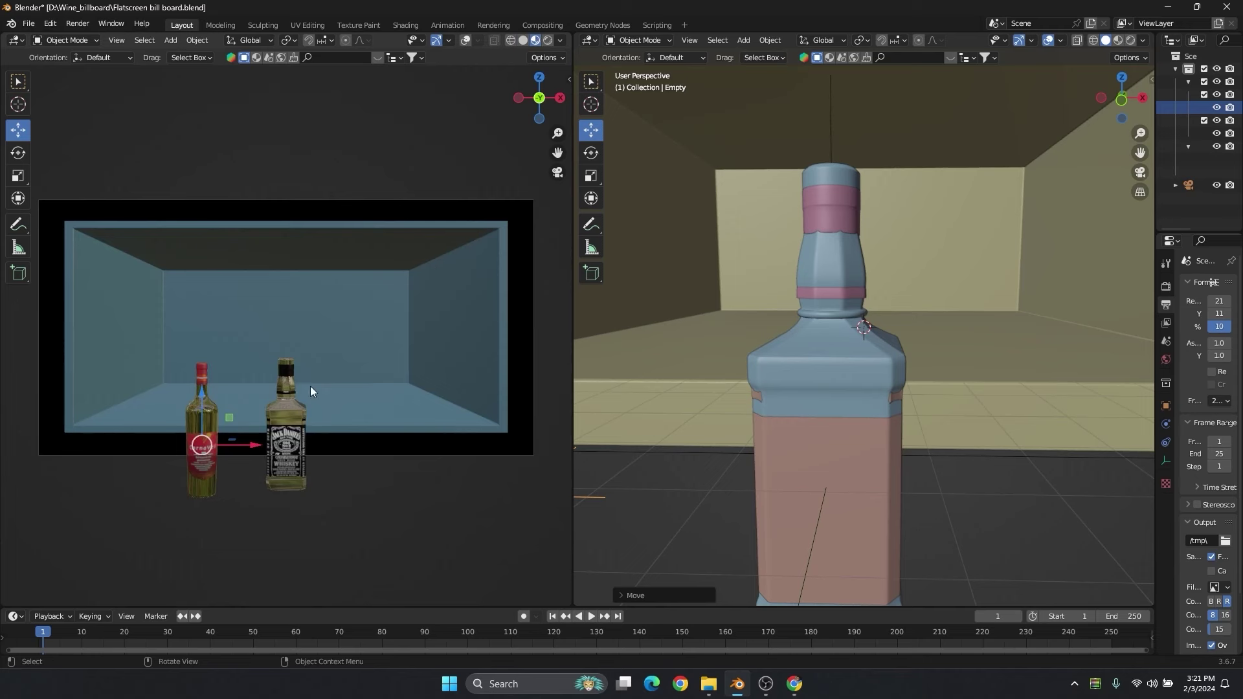
scroll(316, 409, up, 3)
ctrl+middle_drag(355, 417, 383, 328)
Select the whiskey bottle's botella-jd mesh, show its object properties, and widen the properties editor.
click(835, 316)
scroll(841, 323, down, 6)
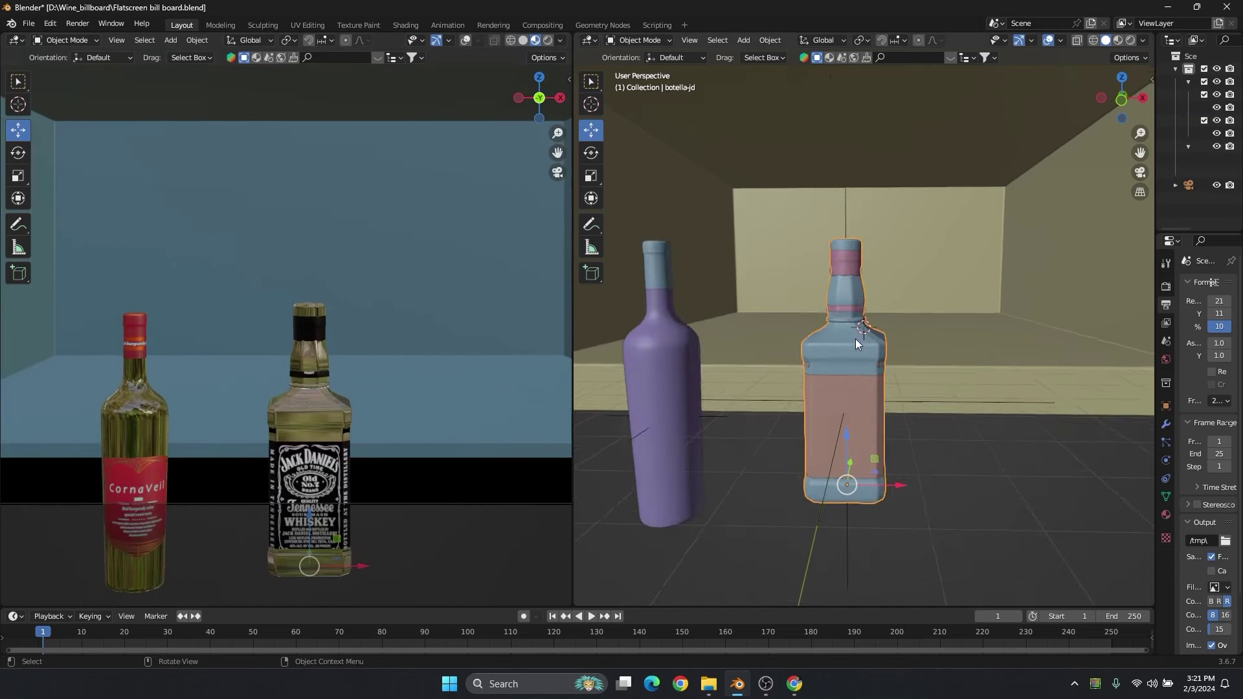
key(ctrl+a)
click(979, 385)
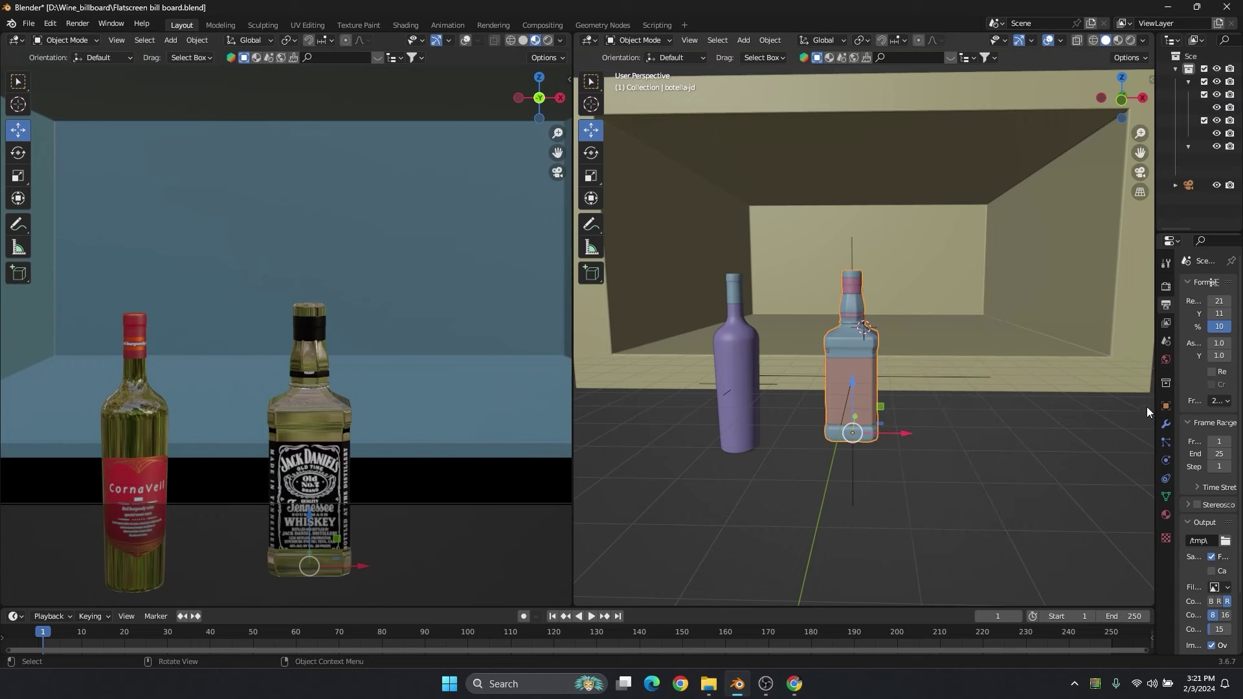
click(1165, 406)
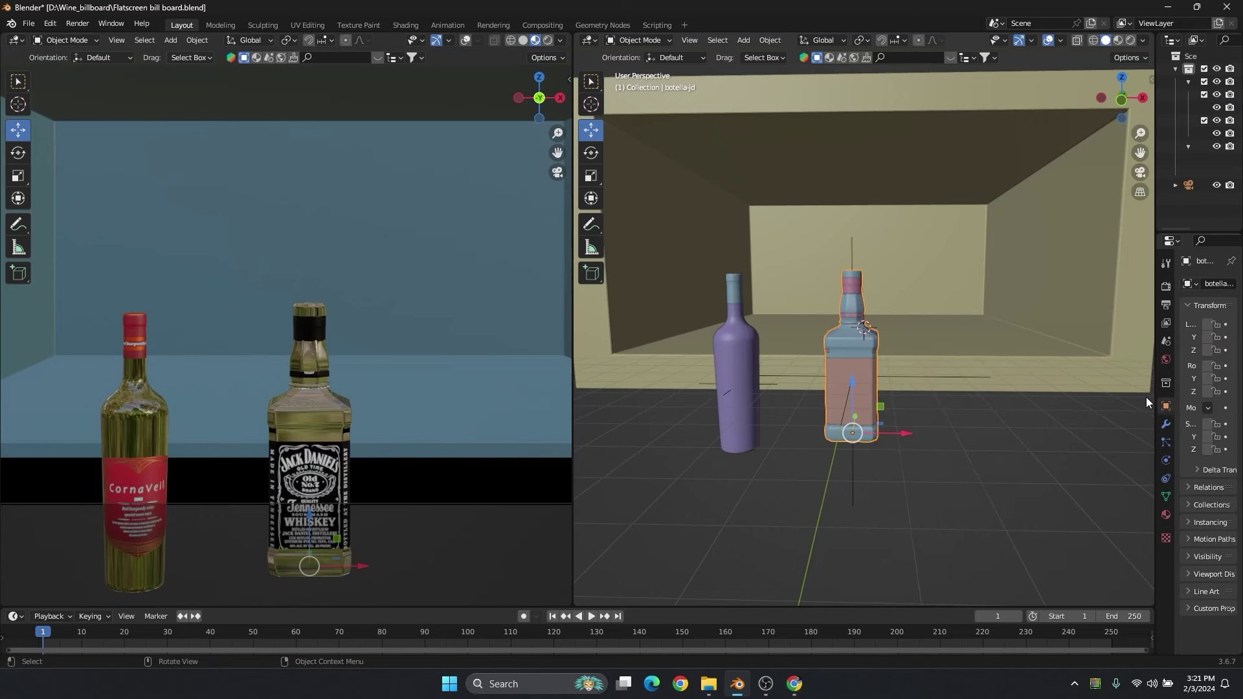
drag(1155, 394, 956, 395)
Lower the whiskey bottle's botella-jd mesh slightly along Z to a Z location of -1.7599 m.
scroll(812, 429, up, 4)
mouse_move(801, 432)
ctrl+middle_down()
mouse_move(809, 406)
mouse_move(785, 427)
ctrl+middle_up()
drag(762, 470, 767, 489)
scroll(814, 436, down, 5)
mouse_move(815, 436)
middle_down()
mouse_move(847, 434)
mouse_move(814, 444)
middle_up()
scroll(803, 439, up, 2)
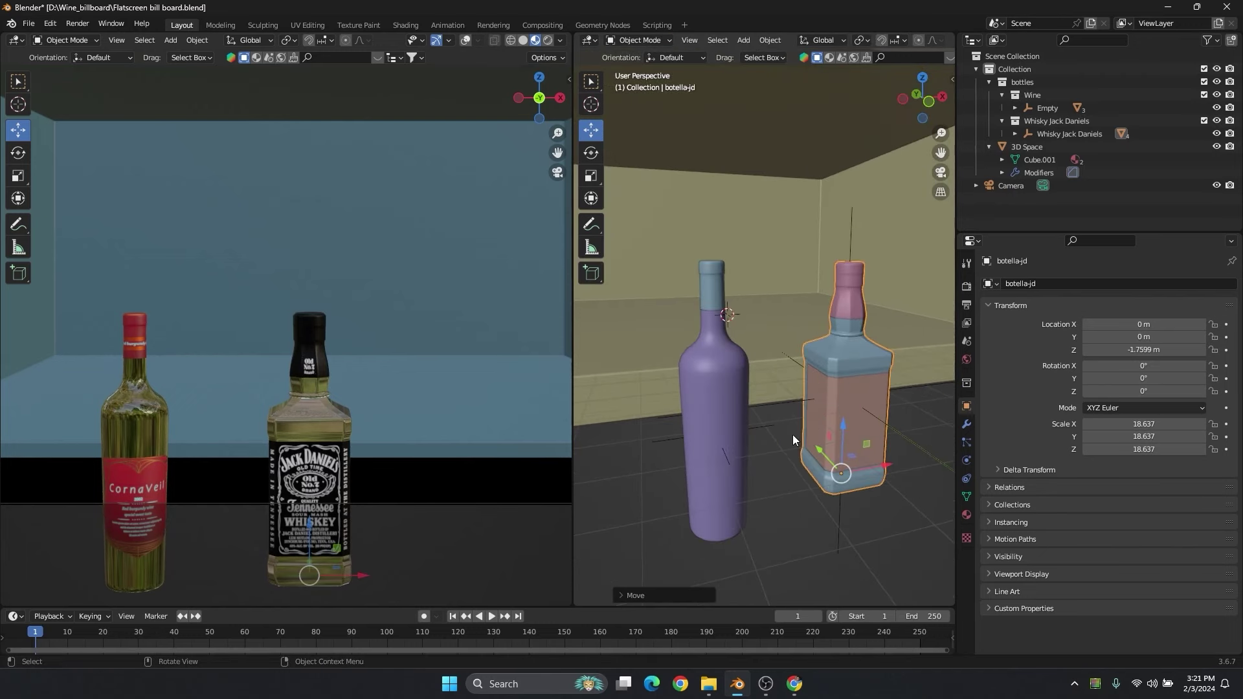
Select the Whisky Jack Daniels parent empty that carries the whiskey bottle and make the timeline area taller.
click(791, 402)
scroll(804, 417, down, 3)
middle_drag(870, 418, 852, 422)
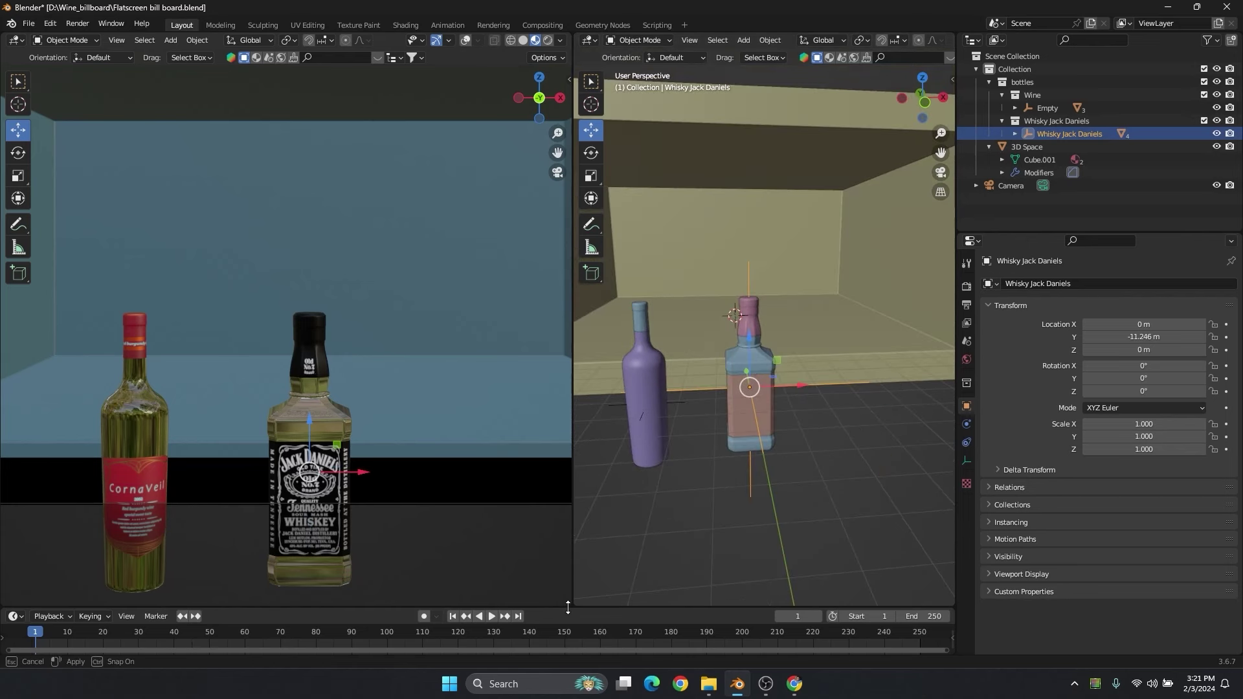
drag(565, 608, 565, 578)
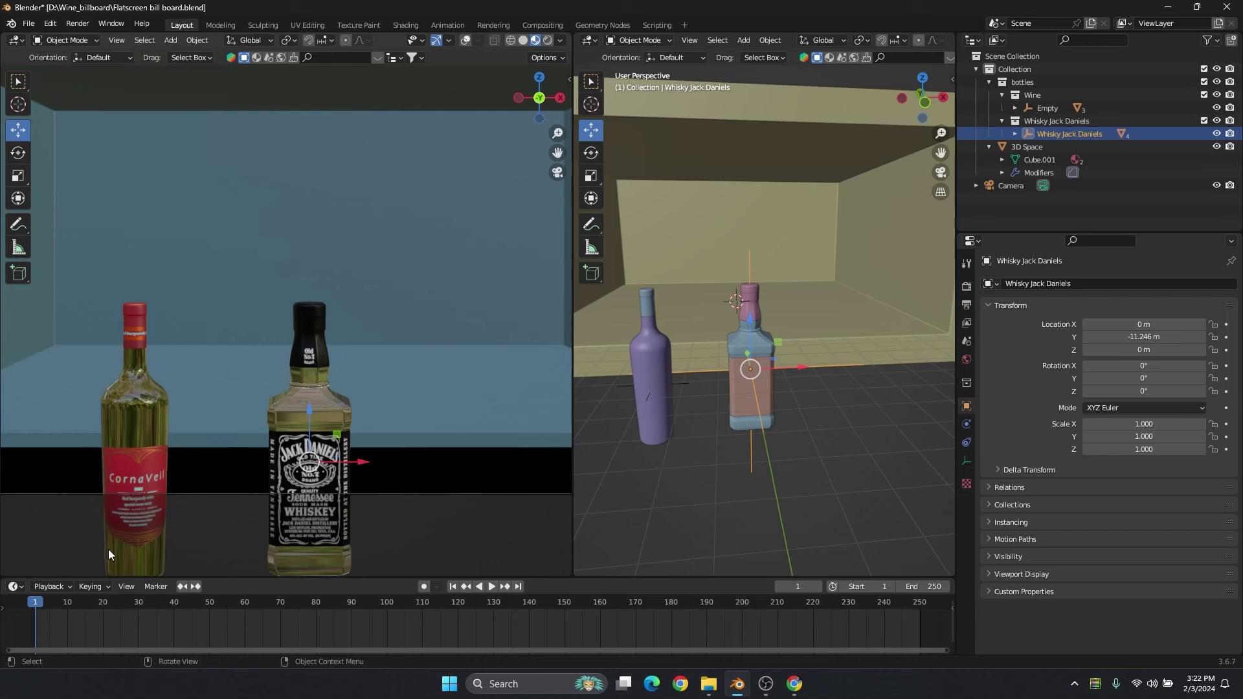
Hide the Wine collection from the viewports and enlarge the timeline area further.
middle_drag(876, 354, 697, 402)
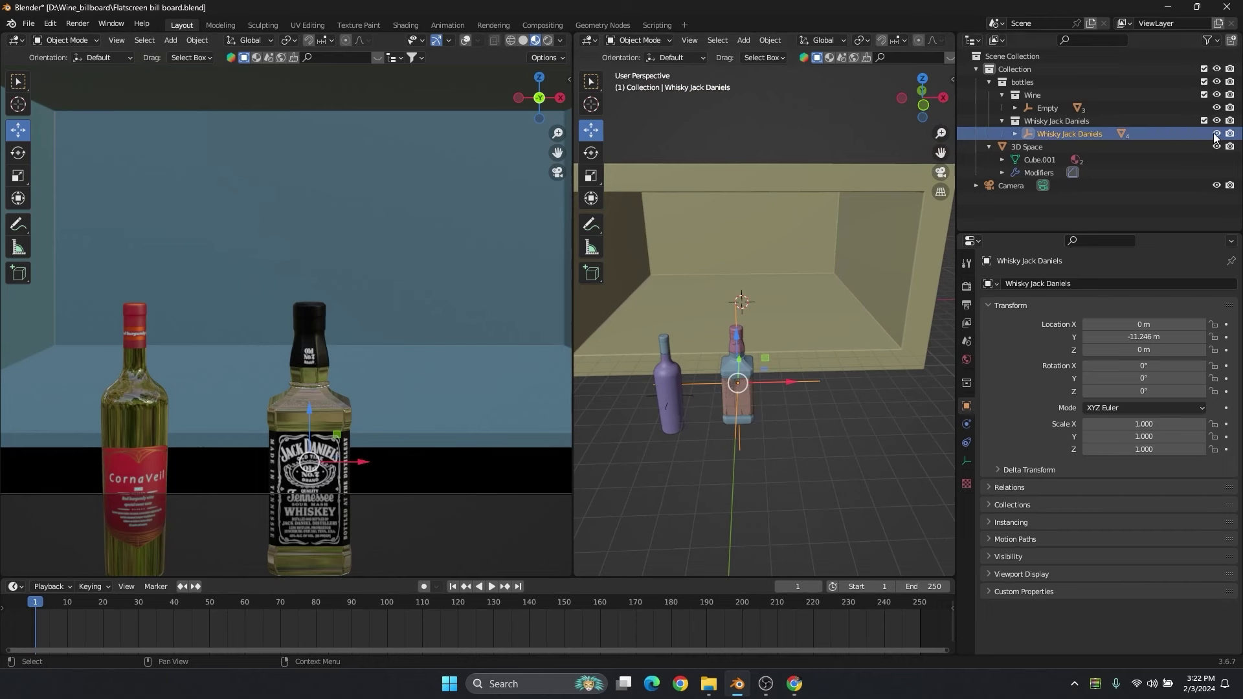
click(1216, 95)
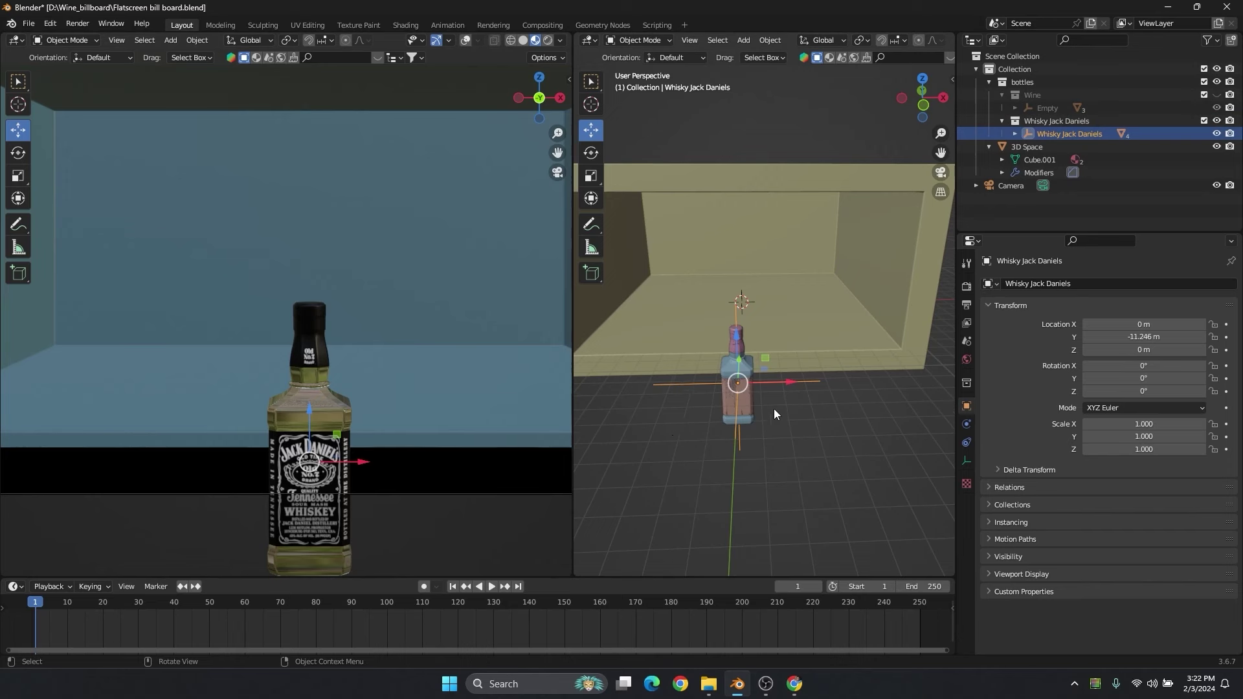
middle_drag(752, 408, 717, 466)
drag(678, 578, 678, 547)
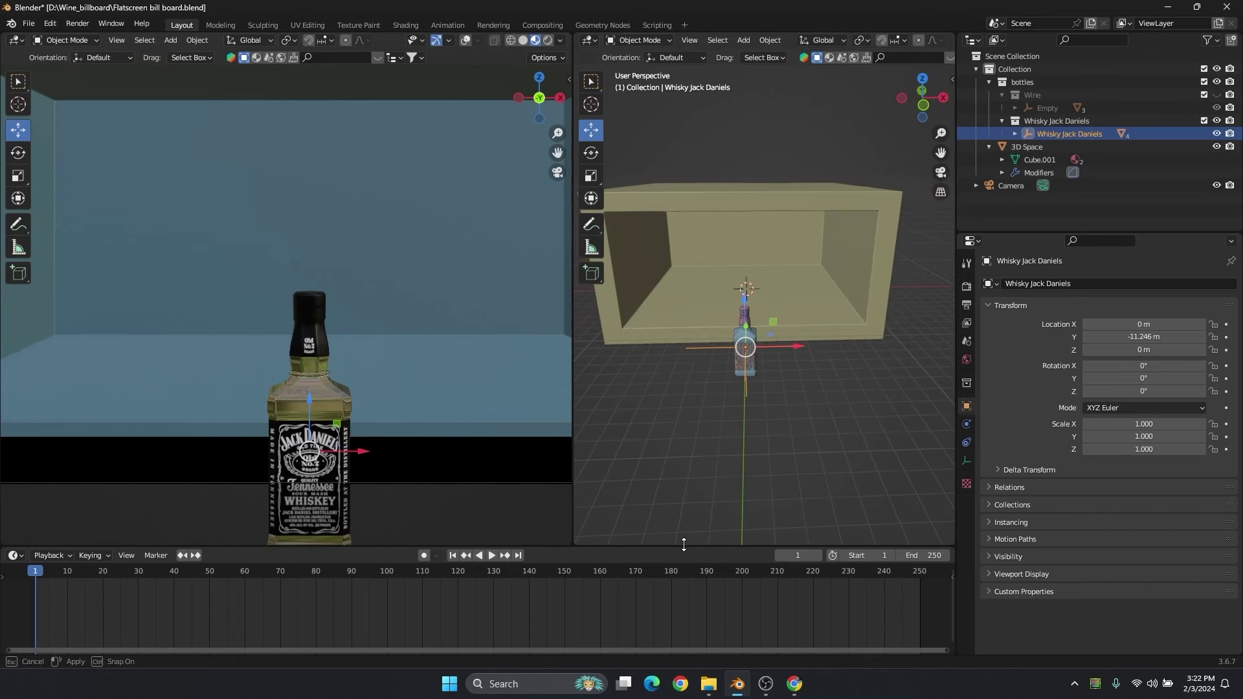
Raise the Whisky Jack Daniels empty along Z to a Z location of 2.9084 m.
scroll(698, 429, up, 2)
middle_drag(735, 388, 845, 376)
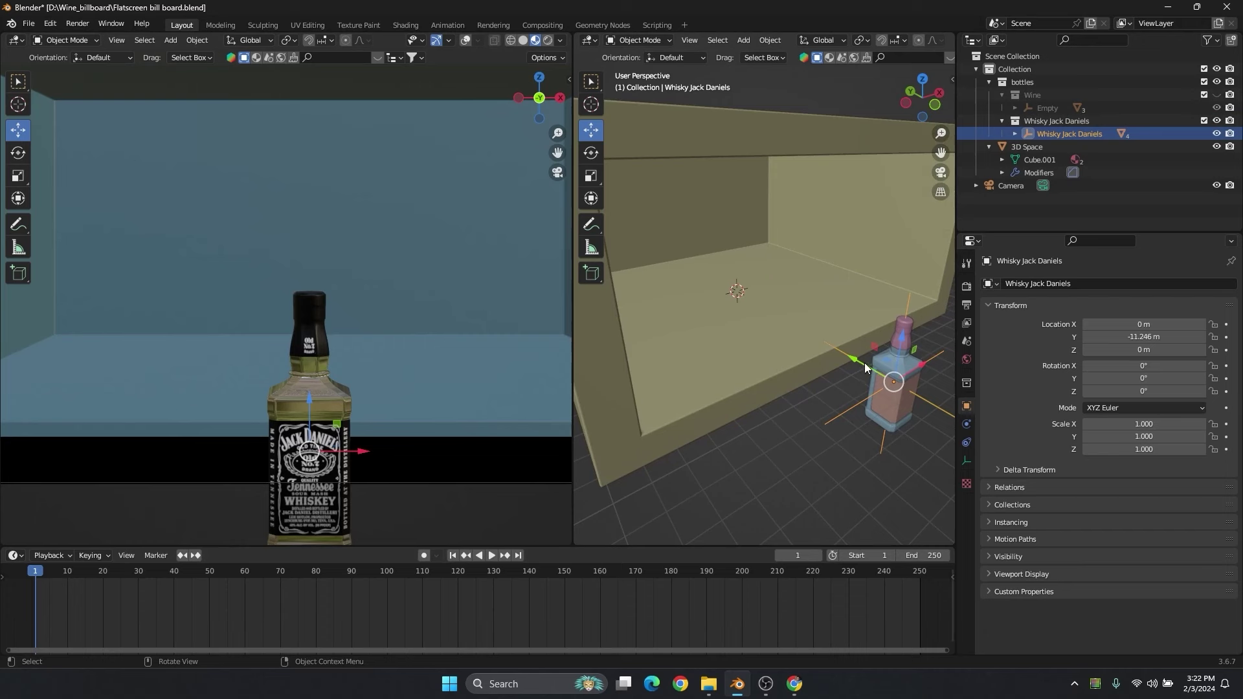
middle_drag(861, 383, 827, 388)
drag(306, 402, 313, 216)
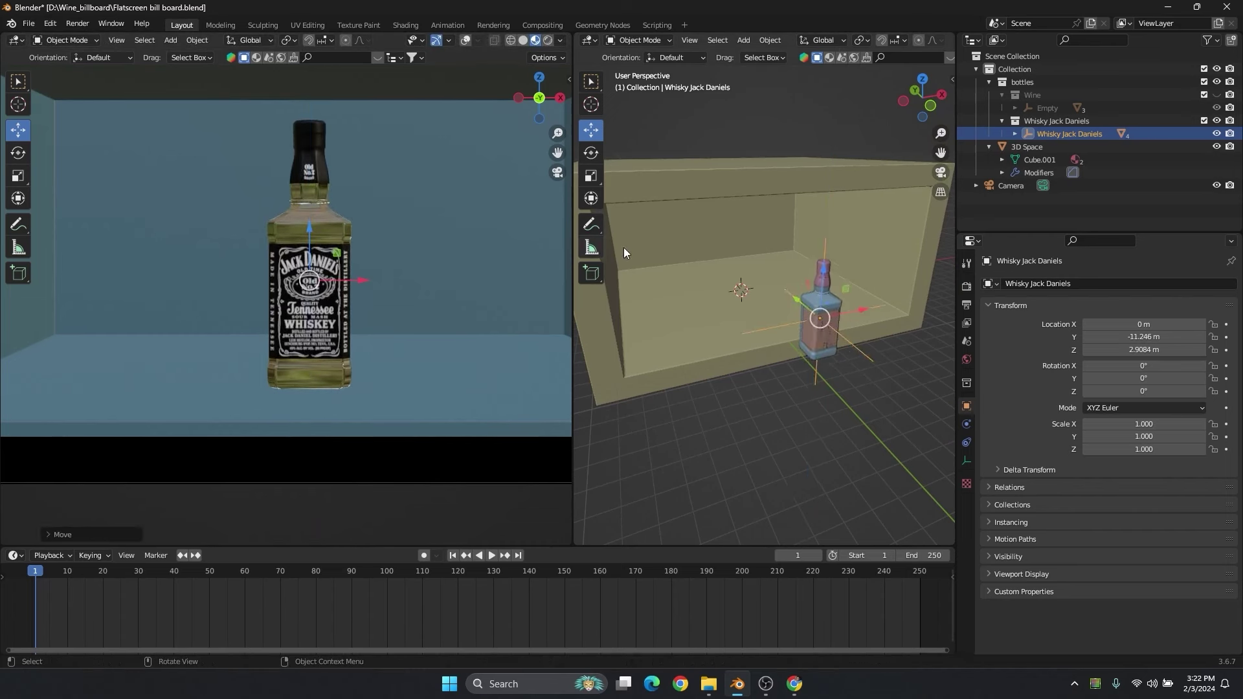
Move the whiskey bottle back along Y into the box, to a Y location of 4.4791 m.
scroll(803, 299, down, 3)
middle_drag(803, 299, 716, 313)
drag(713, 293, 807, 239)
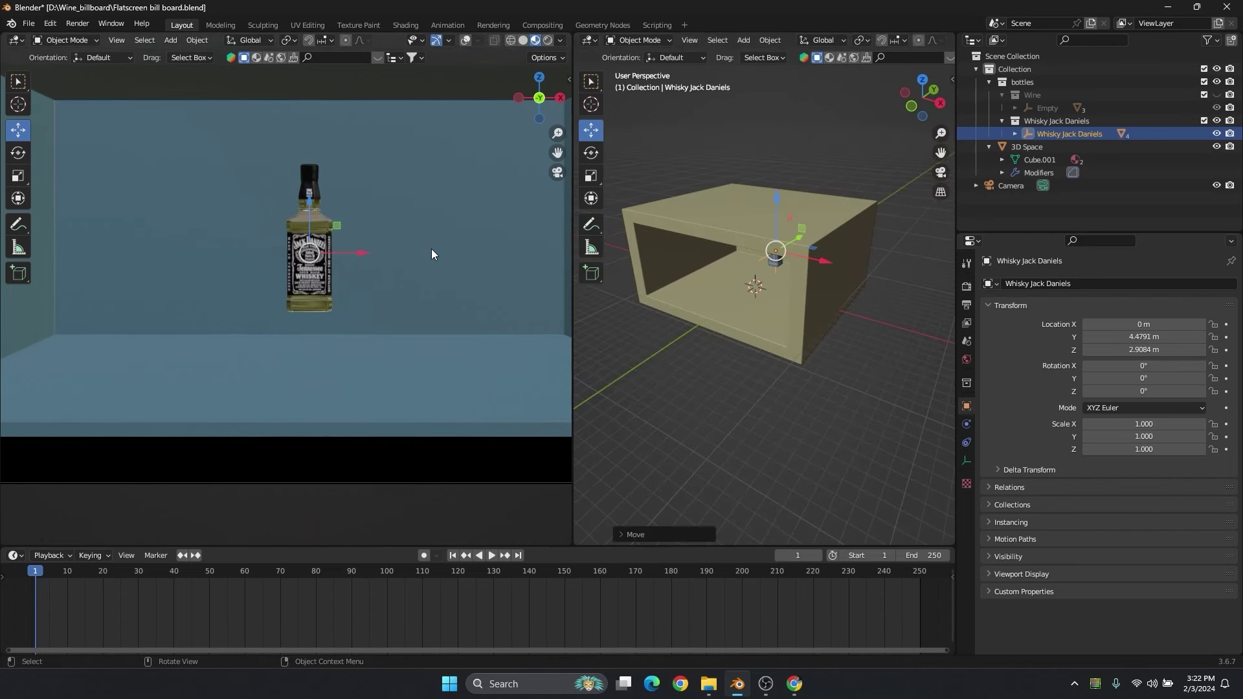
scroll(466, 246, down, 2)
click(555, 172)
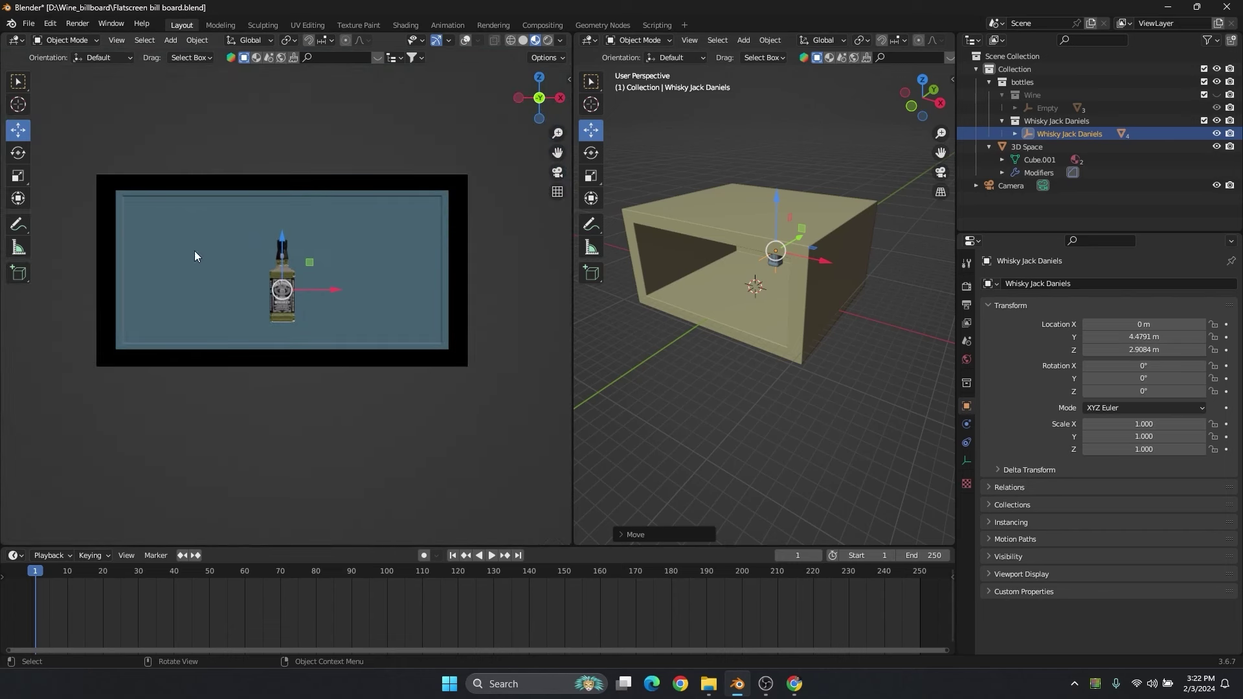
scroll(332, 278, up, 3)
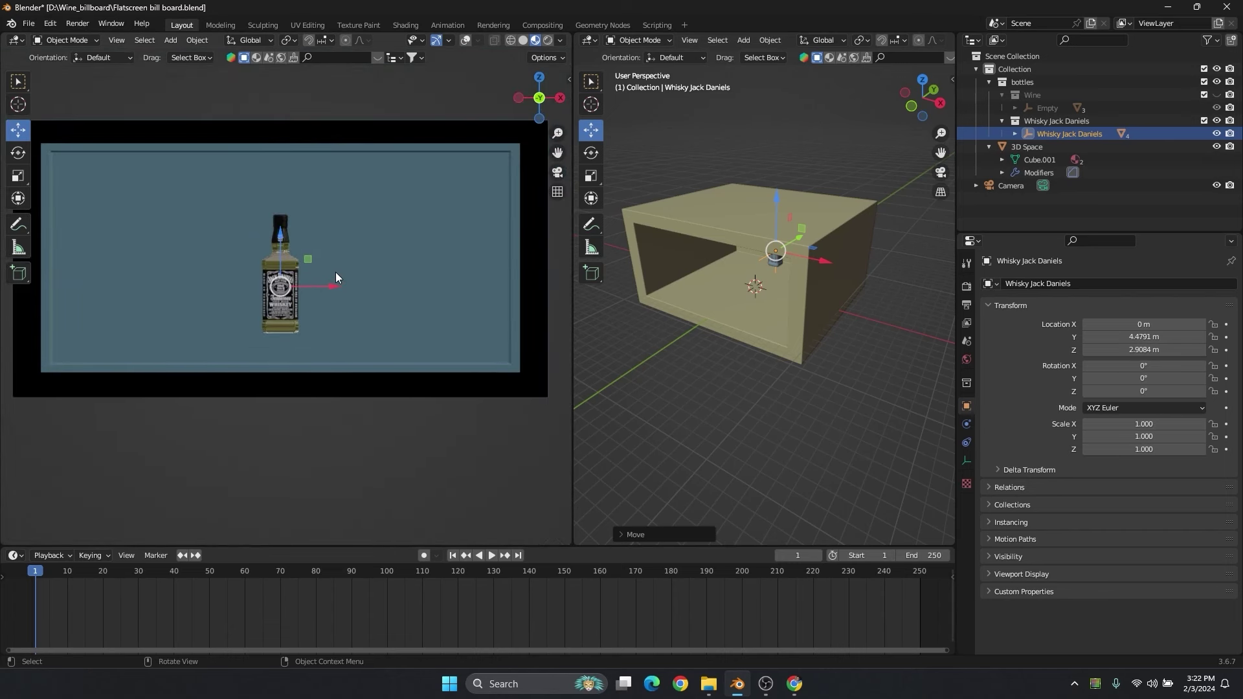
click(558, 173)
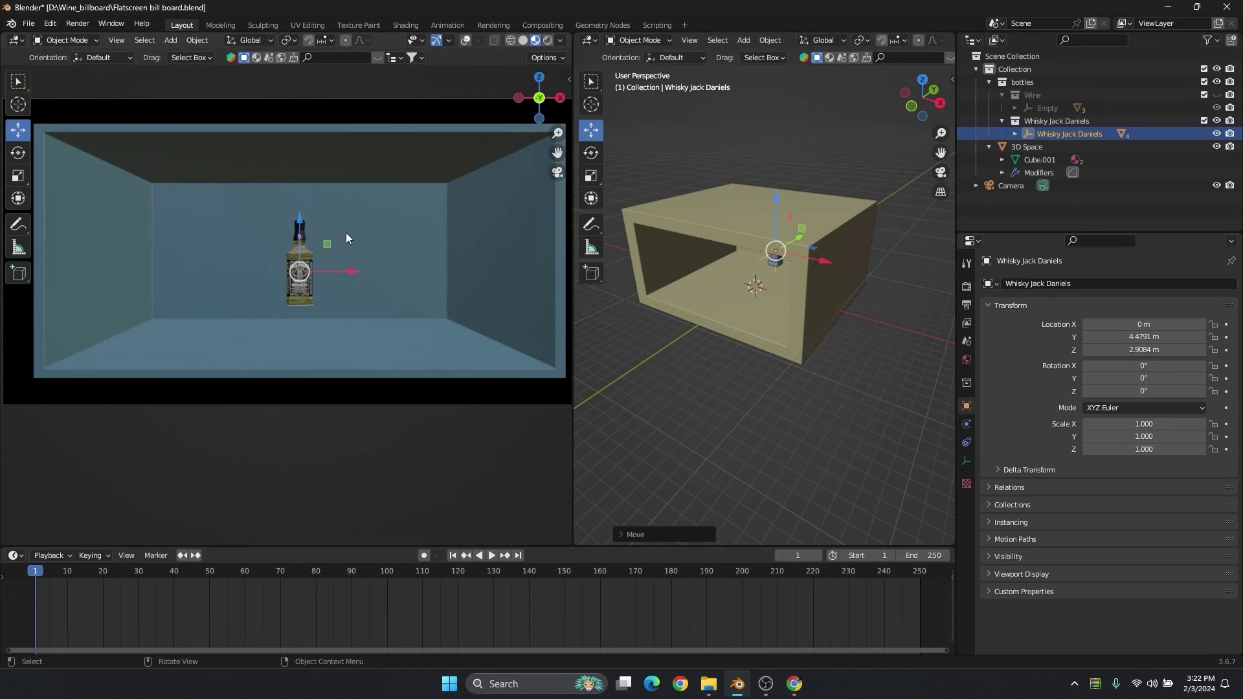
Widen the perspective viewport on both sides and switch it to a top view with X-ray display enabled.
drag(571, 274, 529, 273)
middle_drag(699, 285, 752, 305)
scroll(740, 284, up, 5)
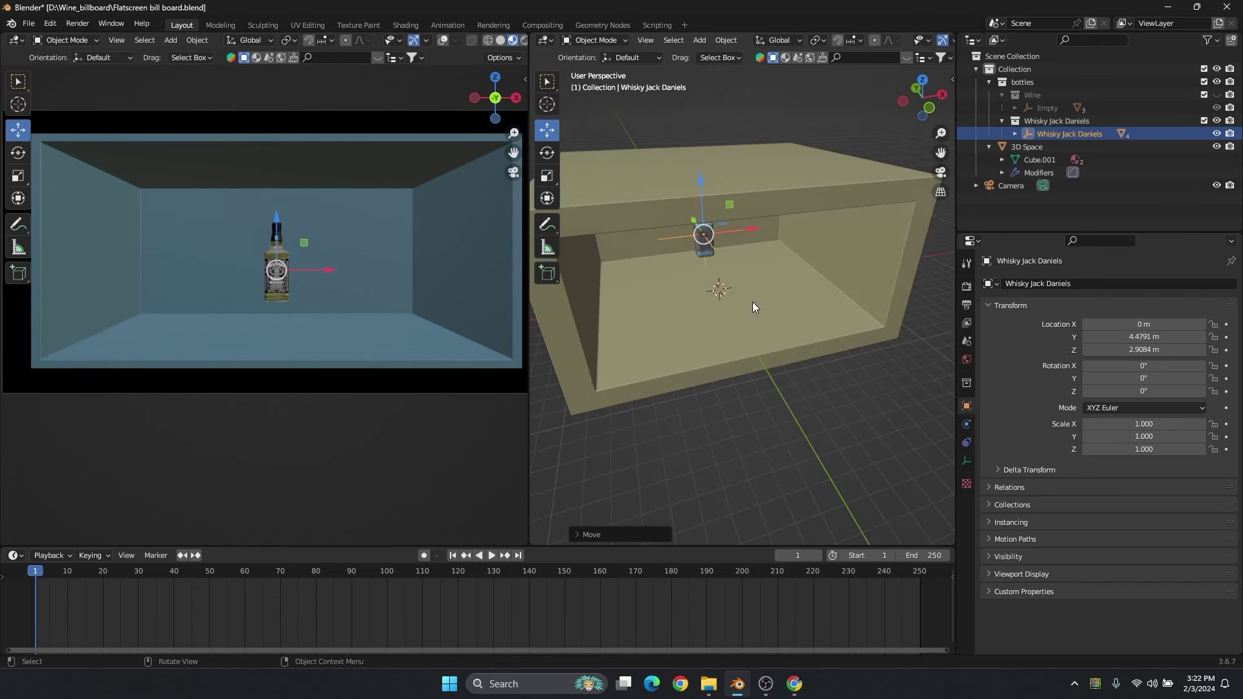
key(KP_7)
drag(956, 41, 1117, 41)
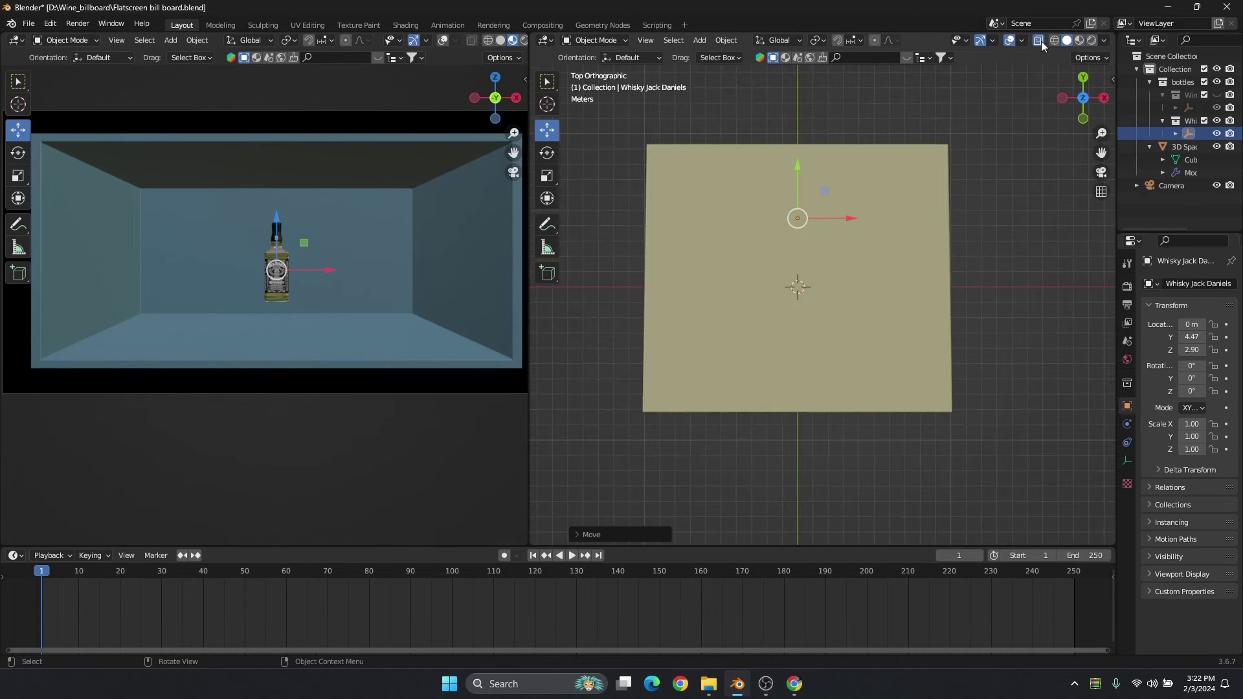
click(1039, 41)
Move the whiskey bottle slightly forward along Y to a Y location of about 3.93 m.
scroll(836, 199, up, 3)
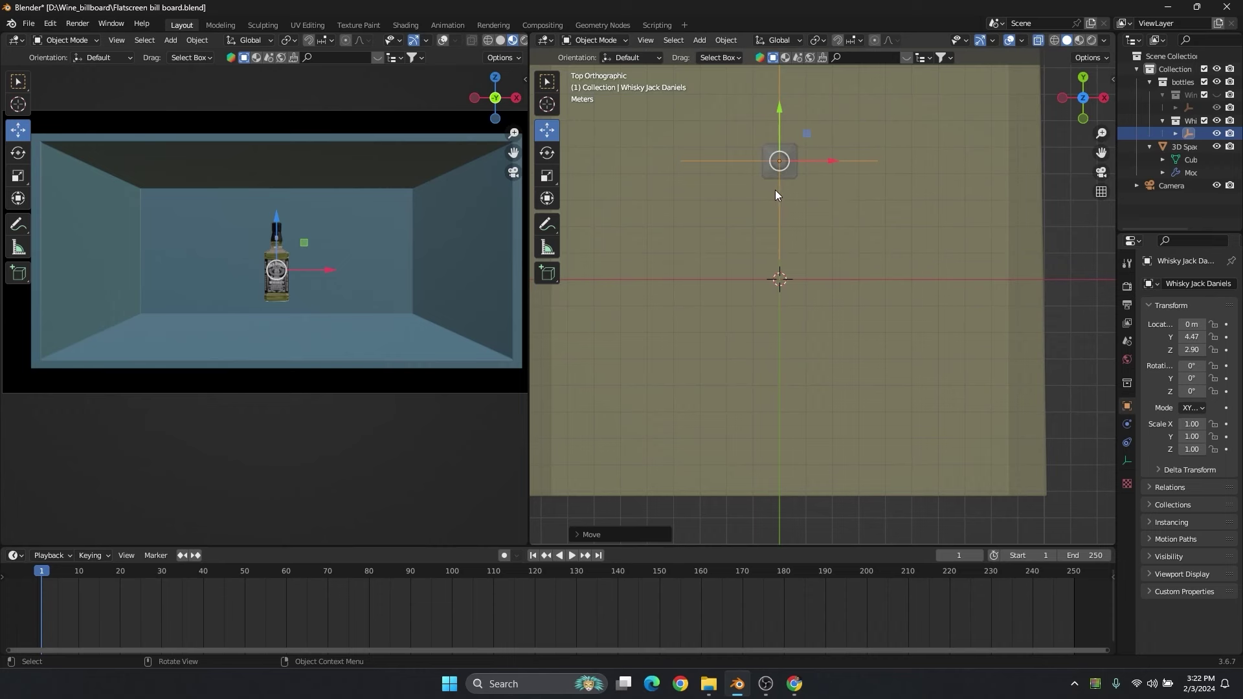
scroll(774, 189, down, 2)
drag(791, 148, 802, 191)
scroll(837, 203, down, 2)
Insert a Location & Rotation keyframe for the whiskey bottle at frame 1.
key(i)
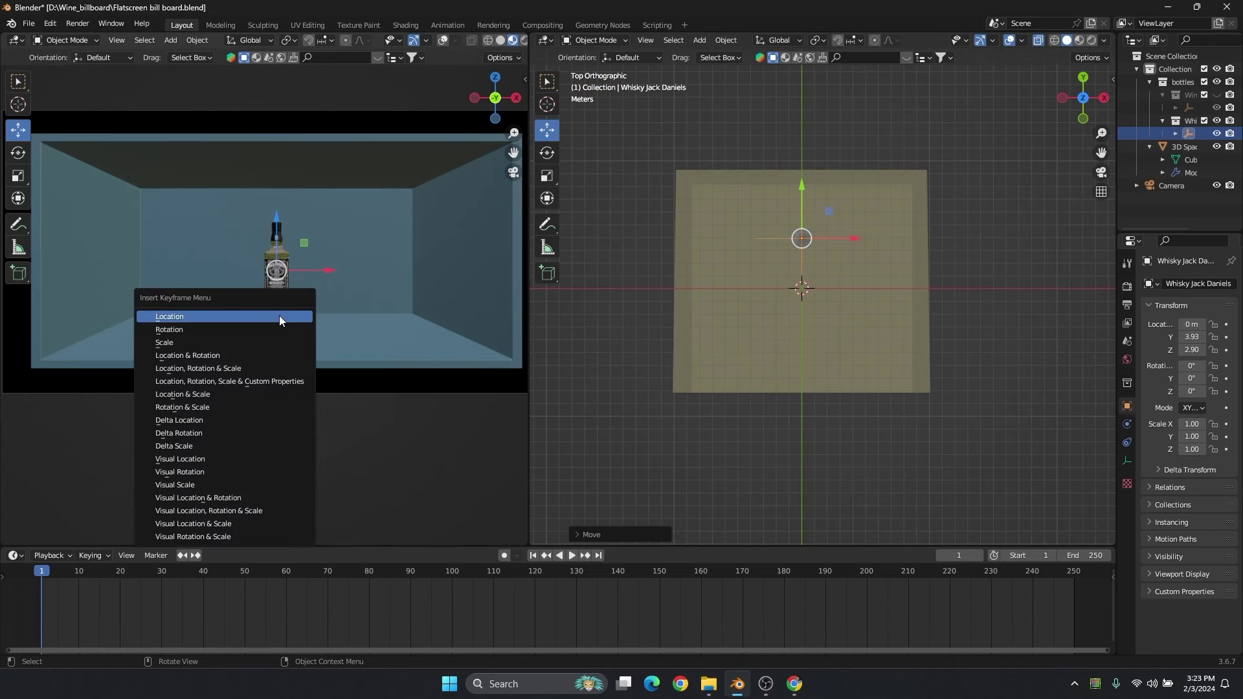
click(193, 356)
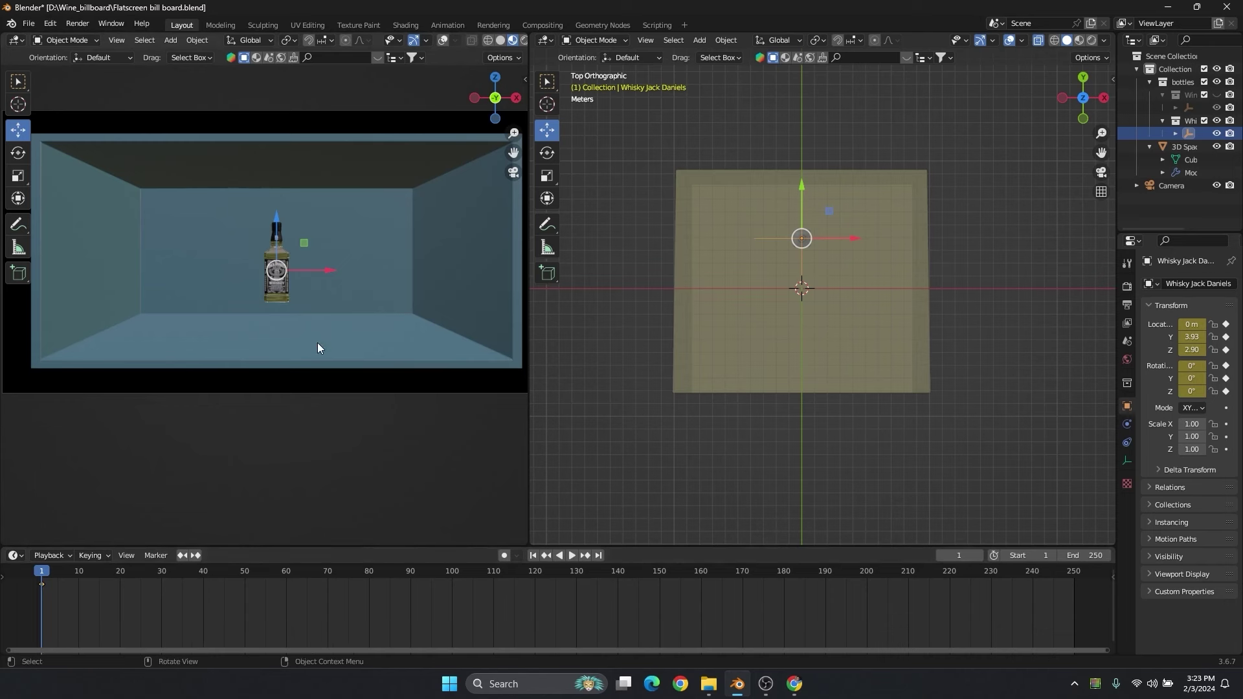
key(i)
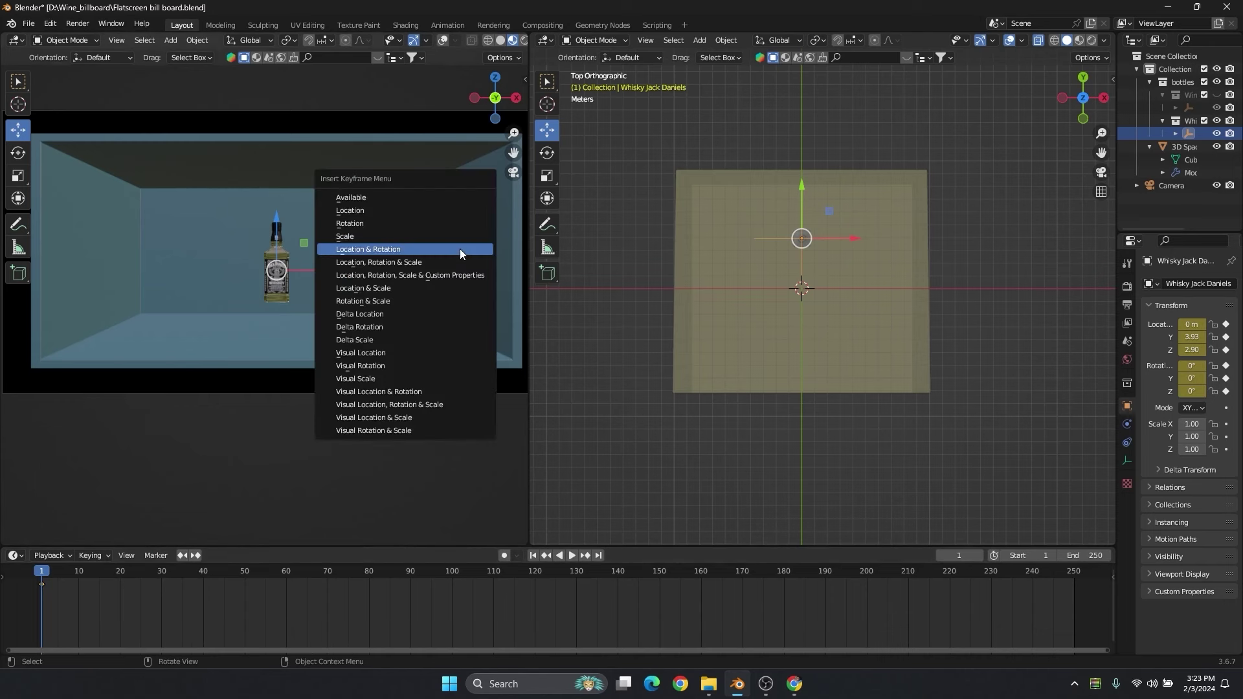
click(384, 249)
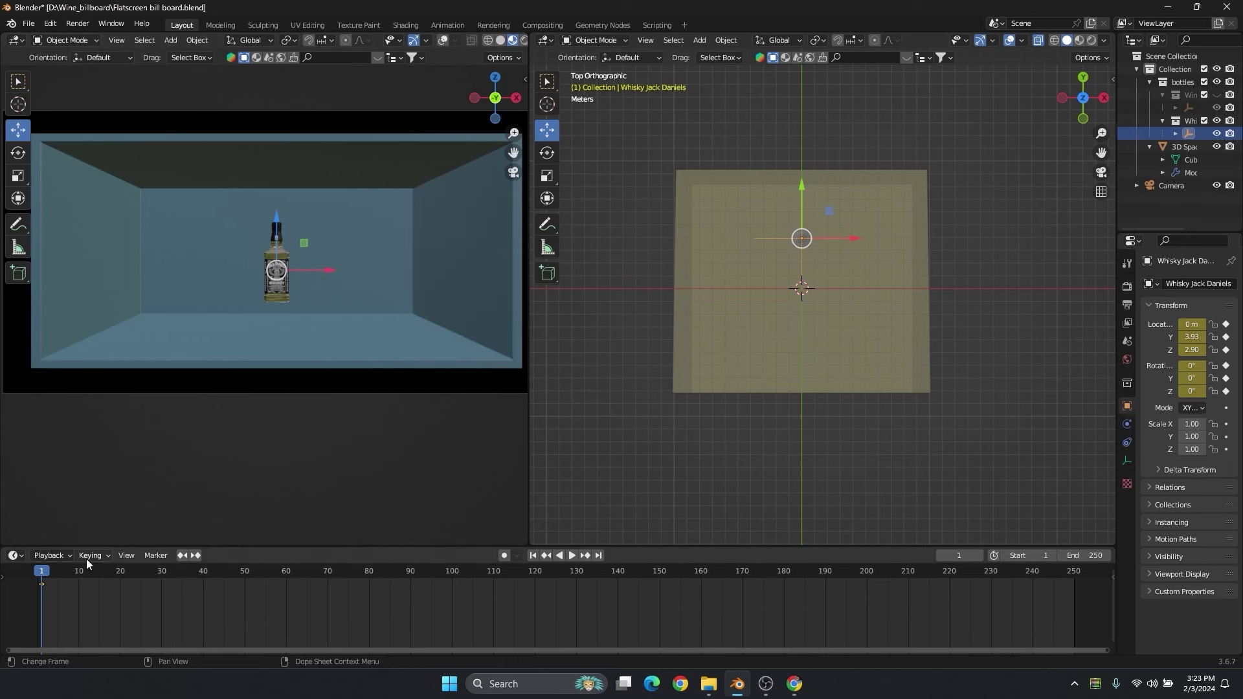
Set the timeline's active keying set to Location & Rotation, keeping the new keyframe type as Keyframe.
click(88, 556)
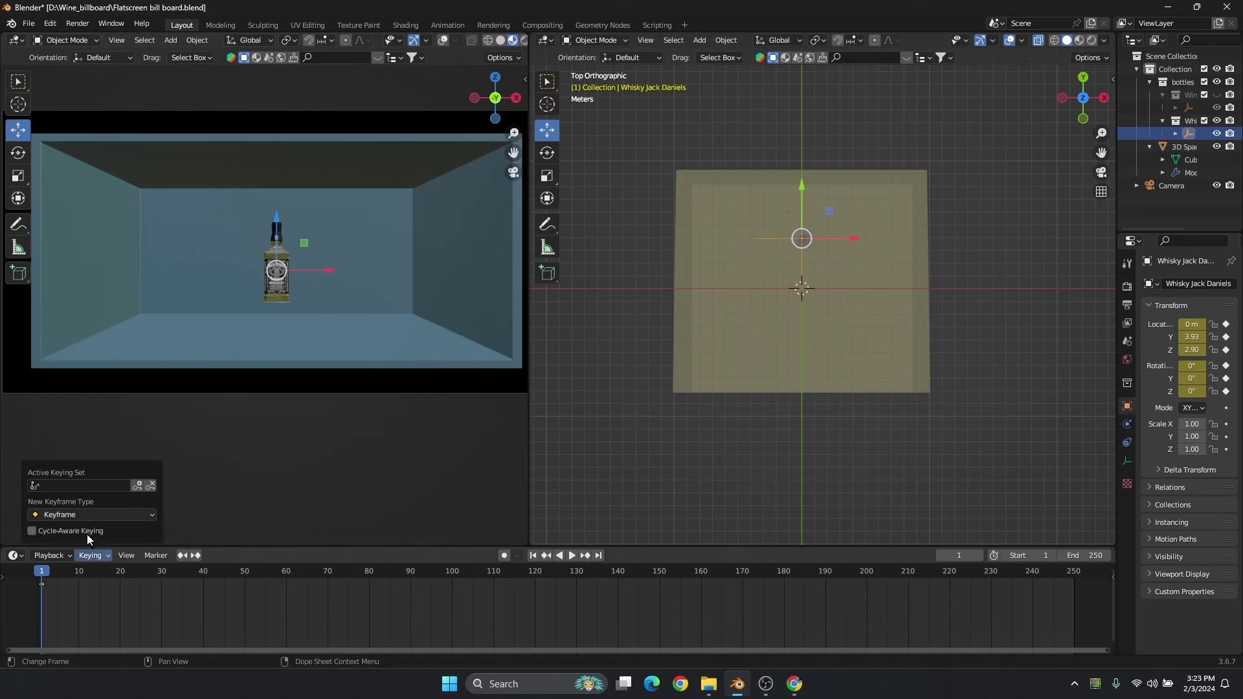
click(90, 515)
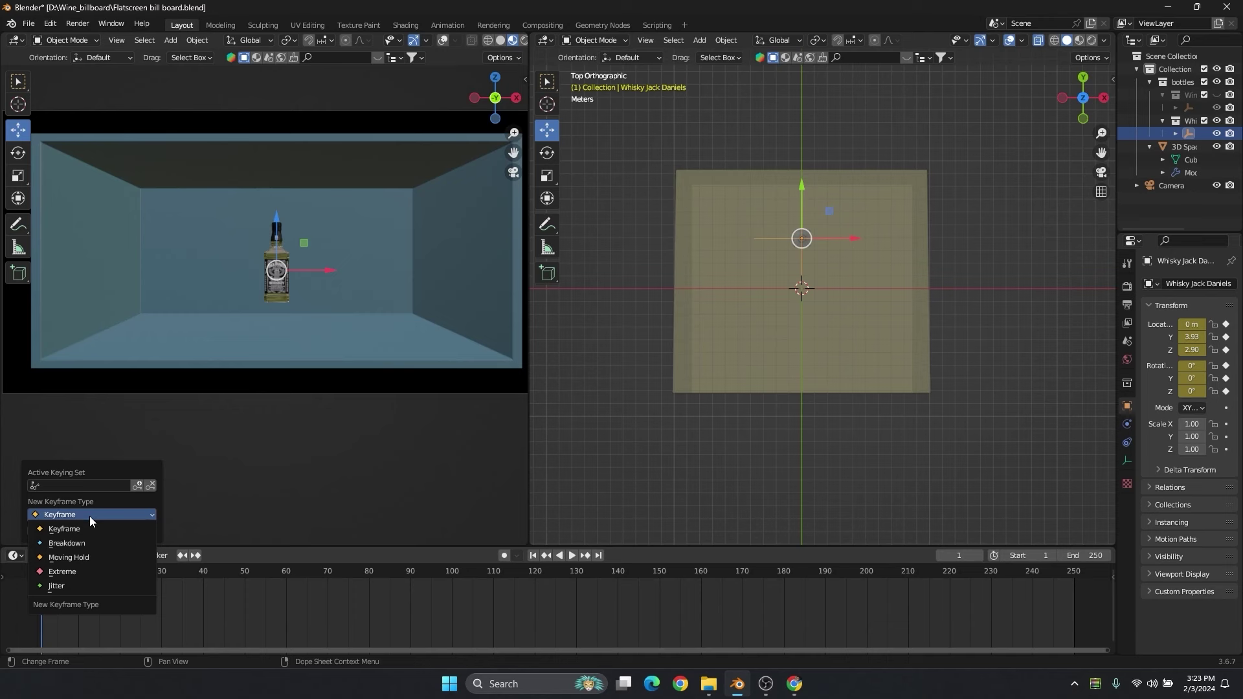
click(89, 516)
click(99, 485)
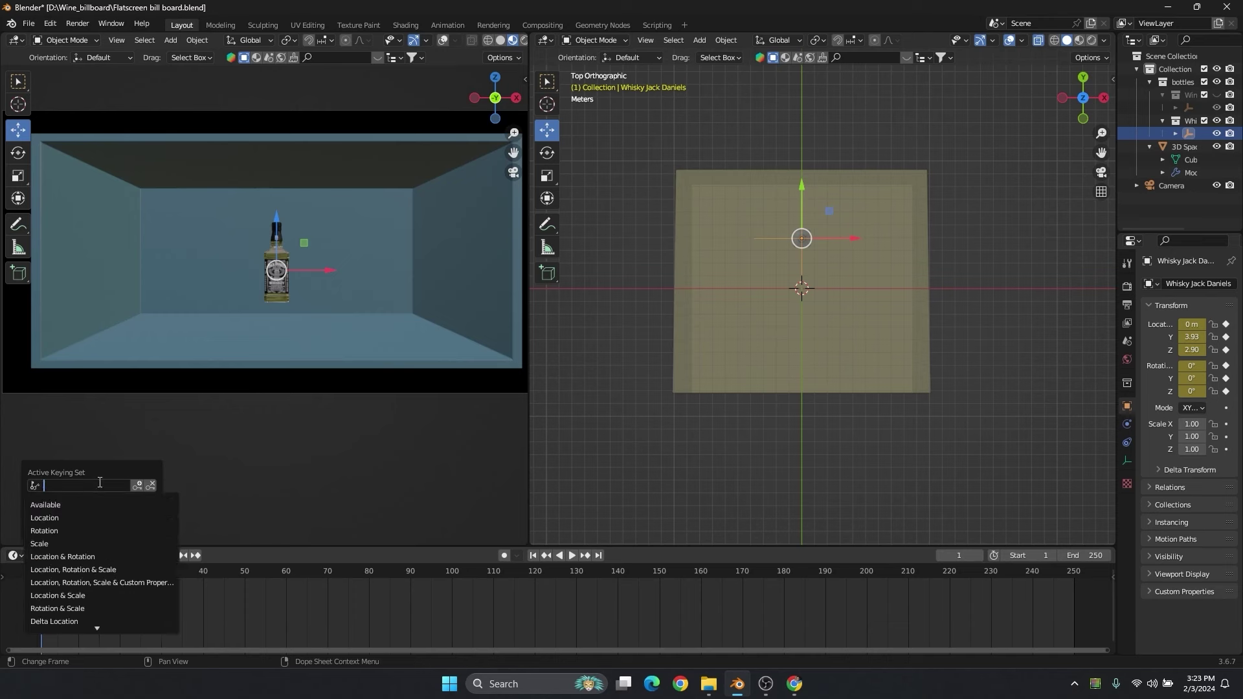
click(74, 557)
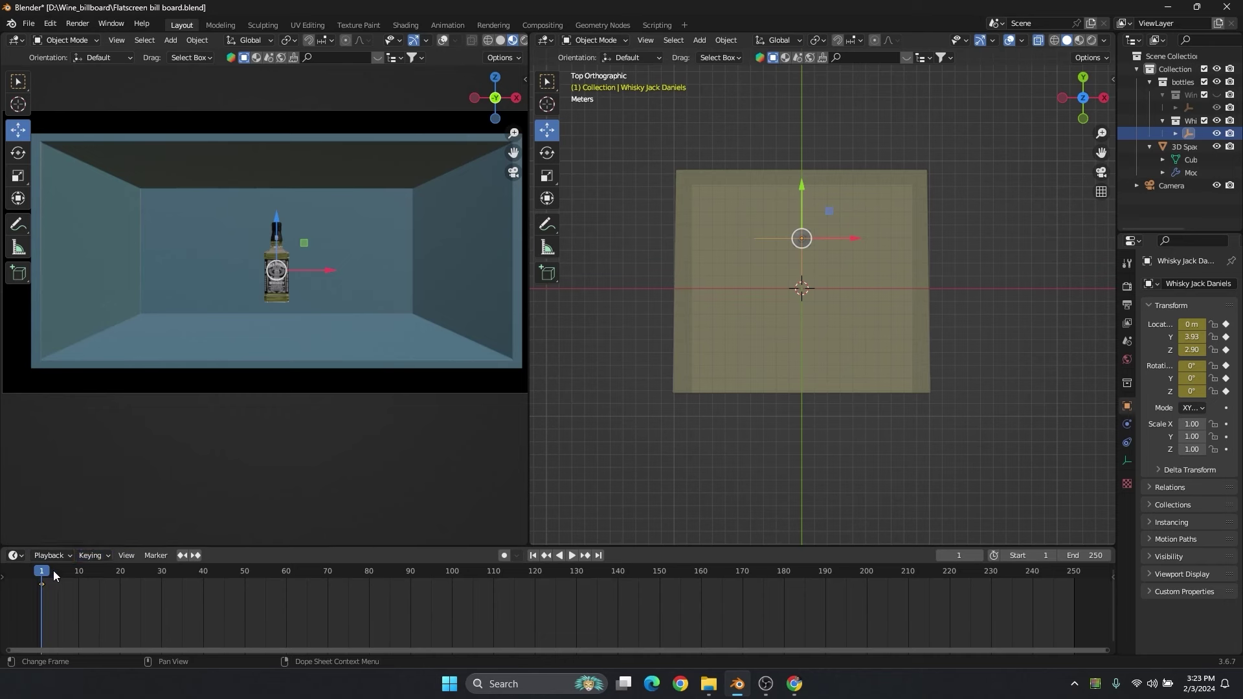
Insert a Location & Rotation keyframe for the whiskey bottle at frame 20.
click(120, 574)
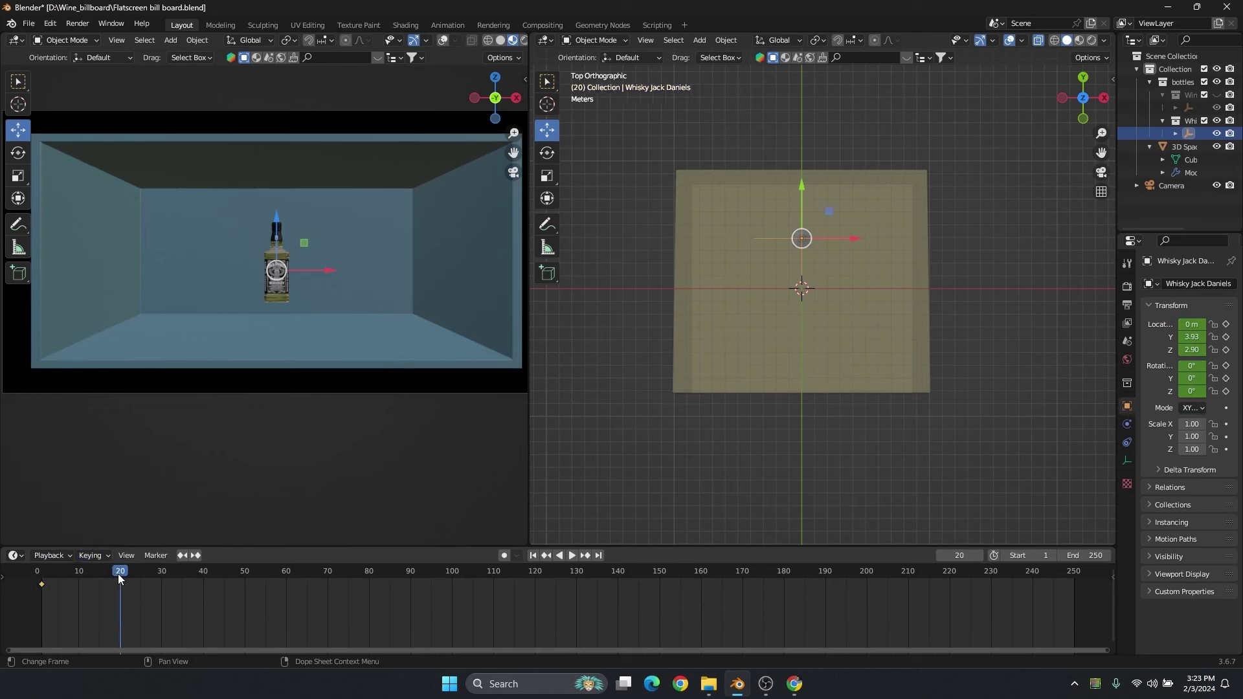
key(i)
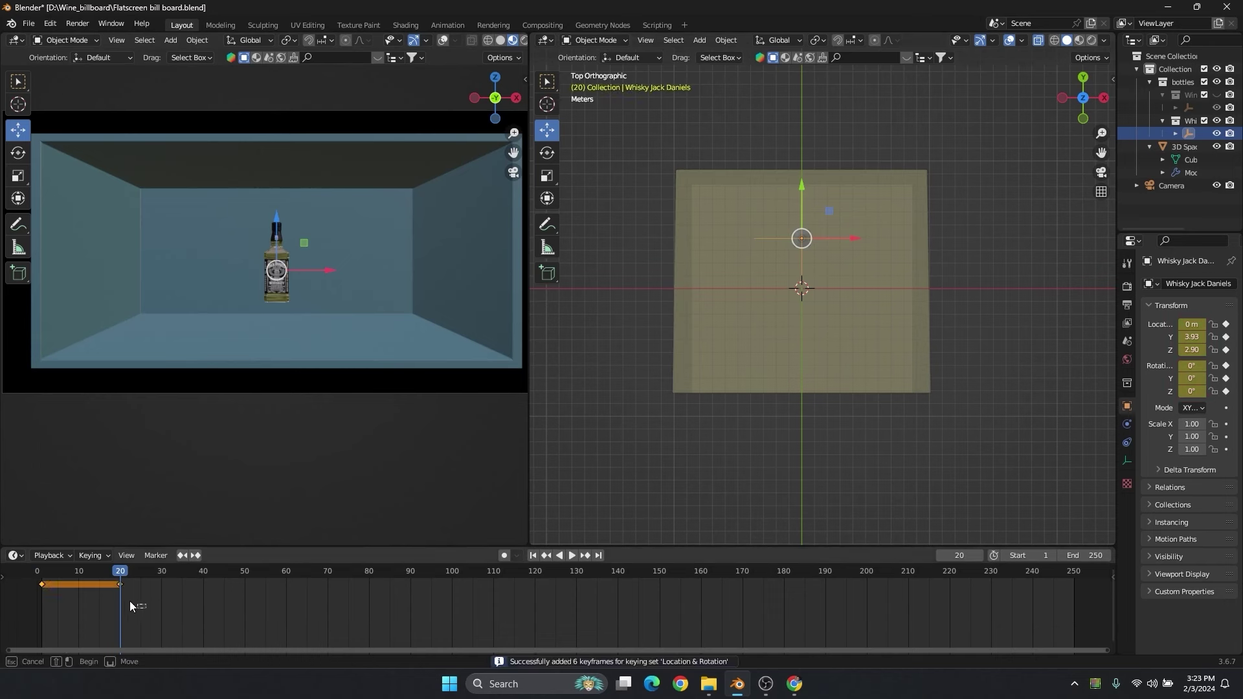
Return to the animation's start and keyframe the whiskey bottle's location and rotation there with Y at about 4.67 m.
key(shift+Left)
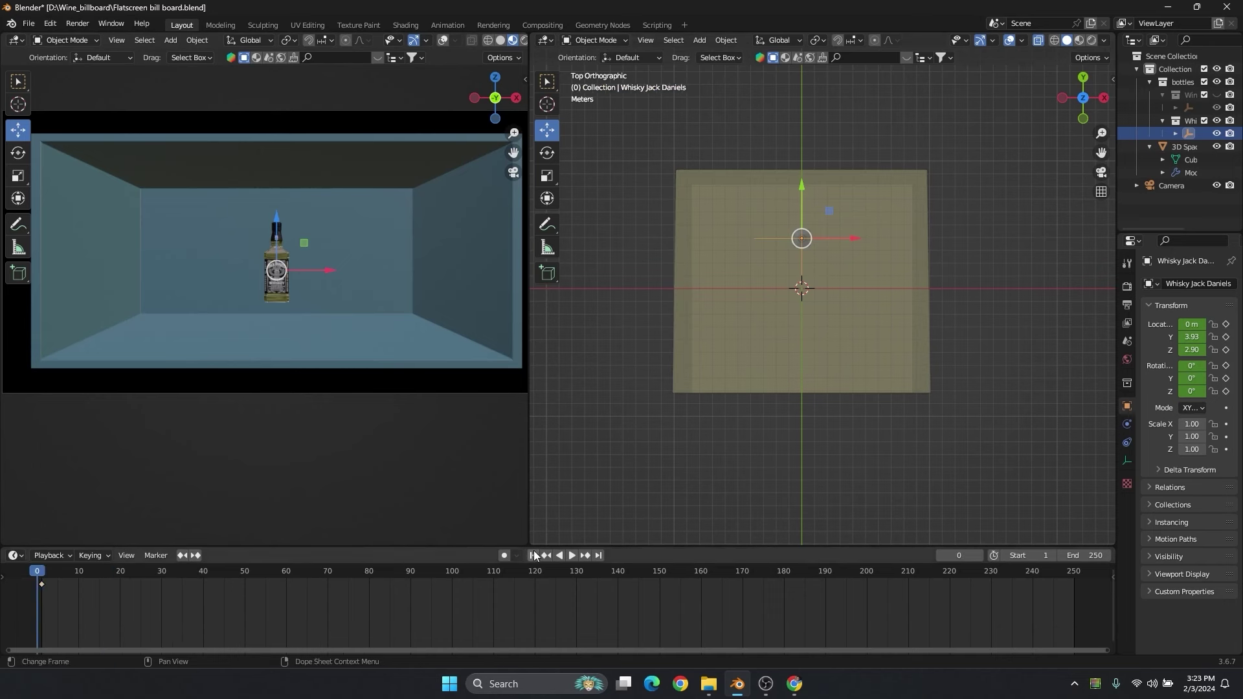
key(i)
key(space)
At frame 40, keyframe the whiskey bottle and move it out of the box along Y to about -20 m.
drag(154, 583, 203, 580)
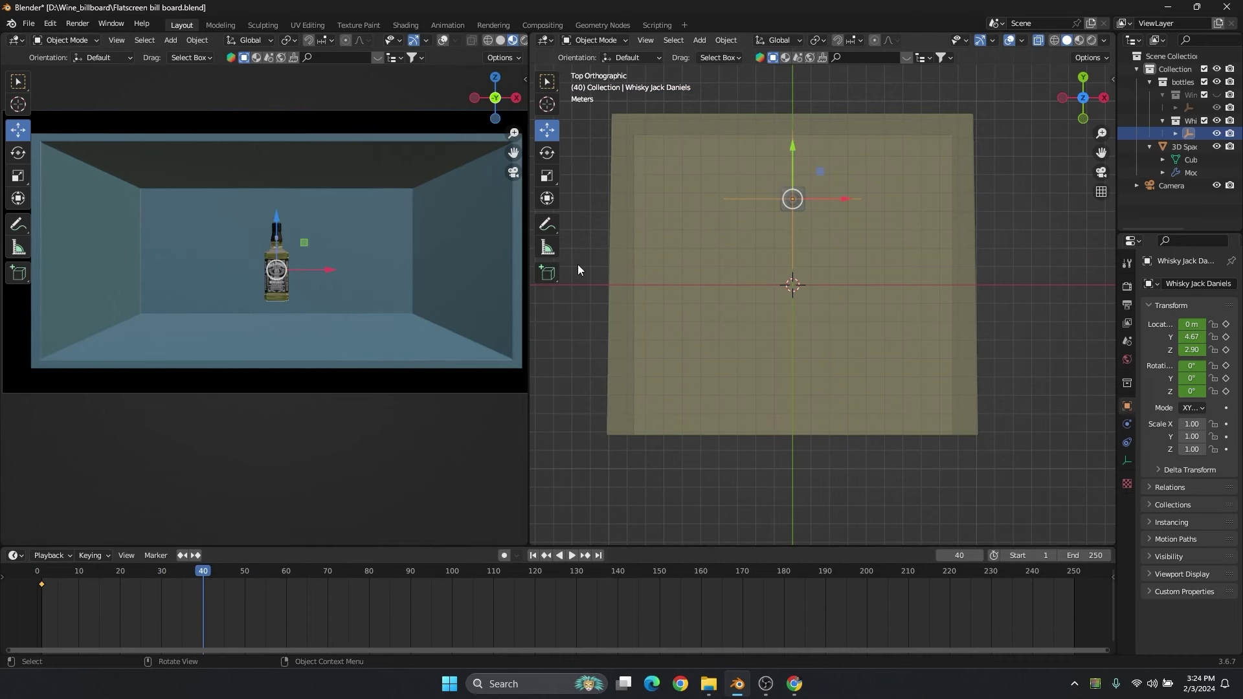
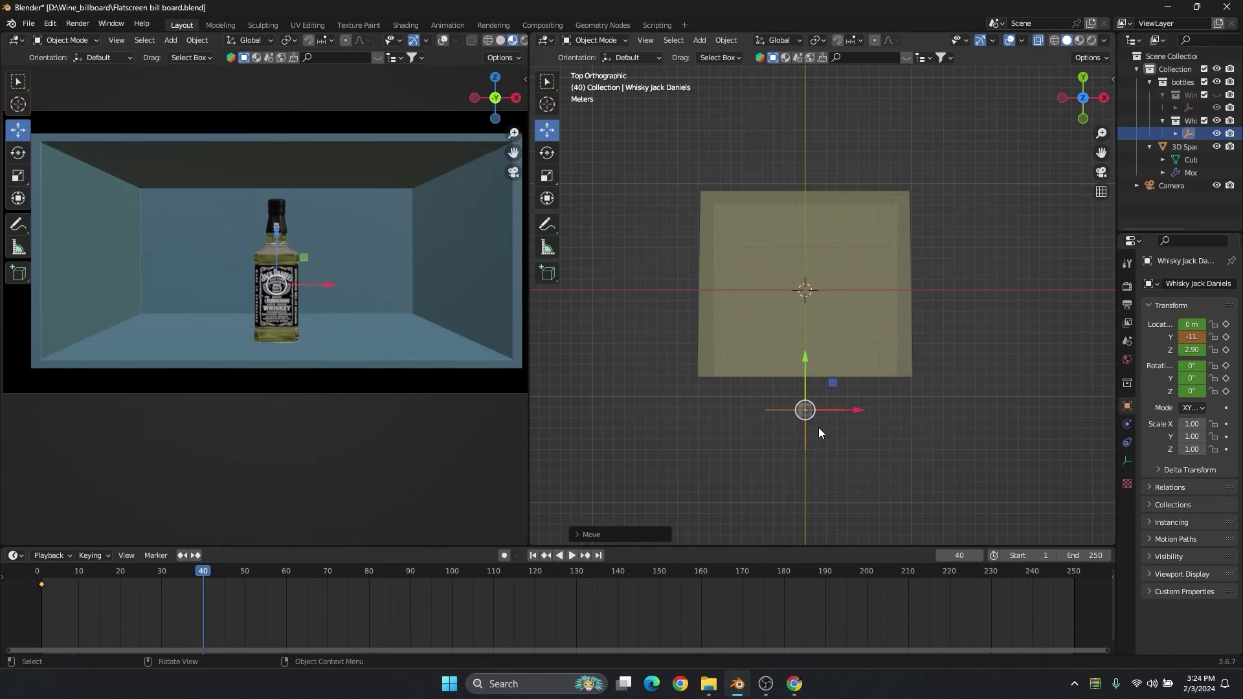
scroll(818, 427, down, 1)
shift+middle_drag(856, 419, 840, 195)
drag(790, 123, 800, 218)
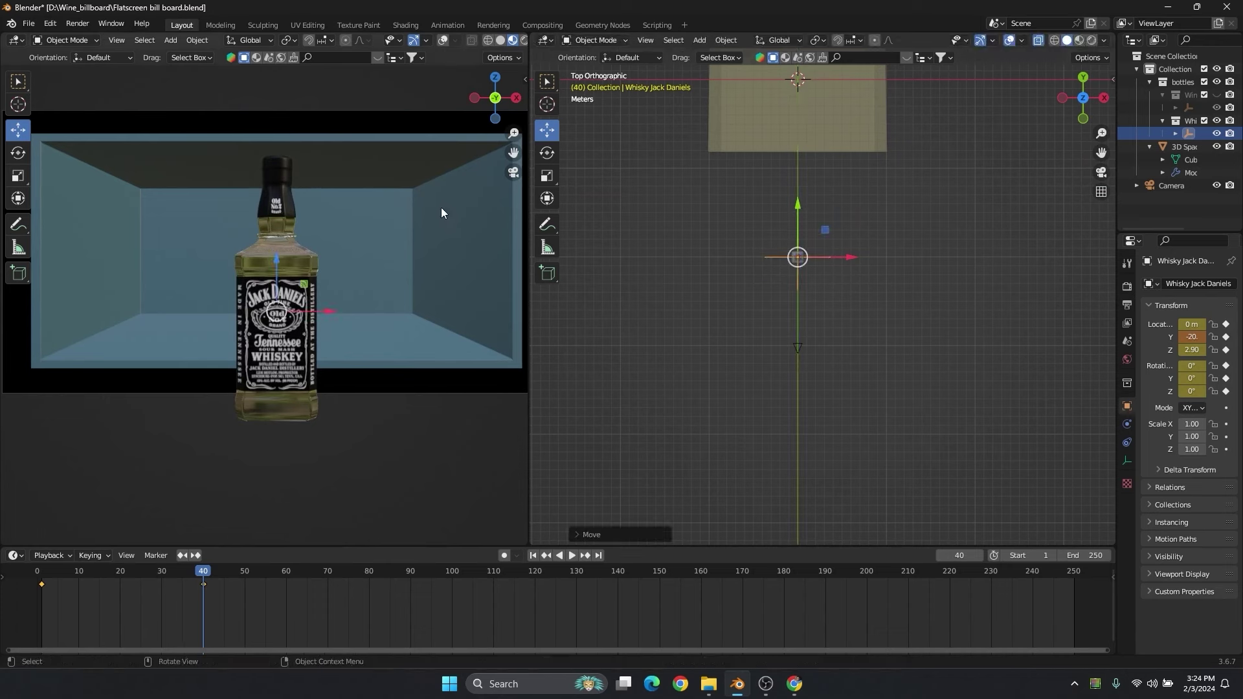
Raise the whiskey bottle to a Z location of about 3.54 m and tilt it about -32° in the camera view.
shift+middle_drag(426, 208, 285, 259)
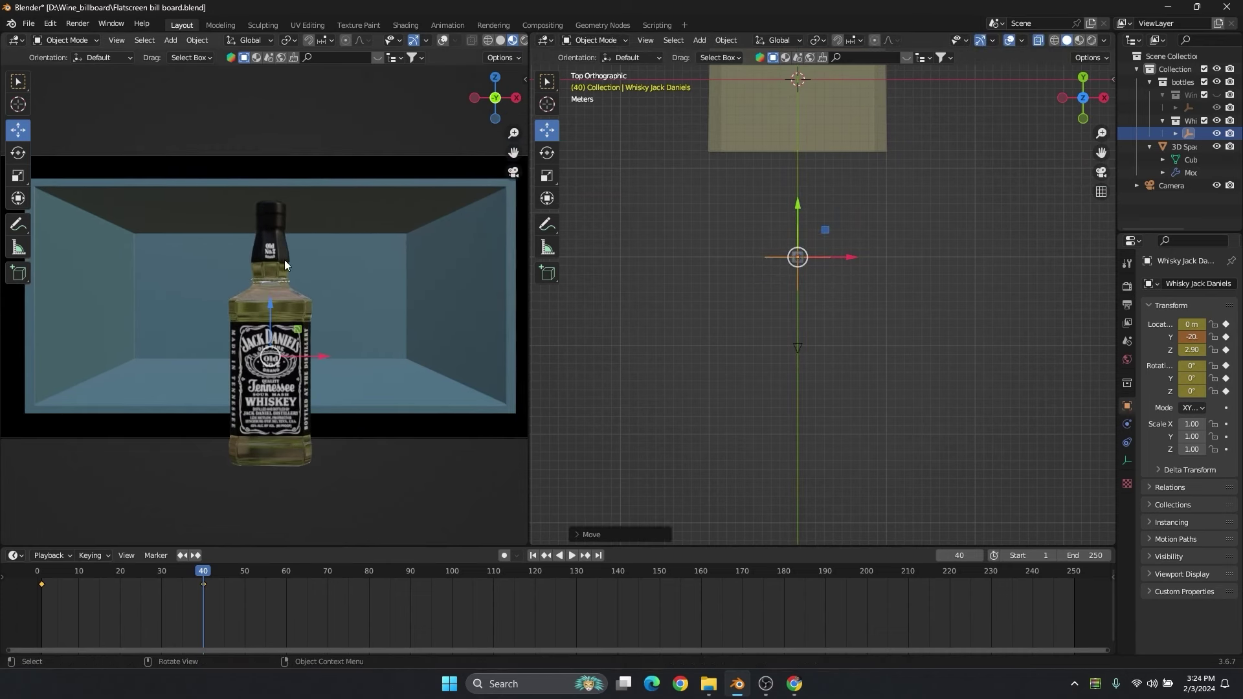
drag(271, 305, 270, 266)
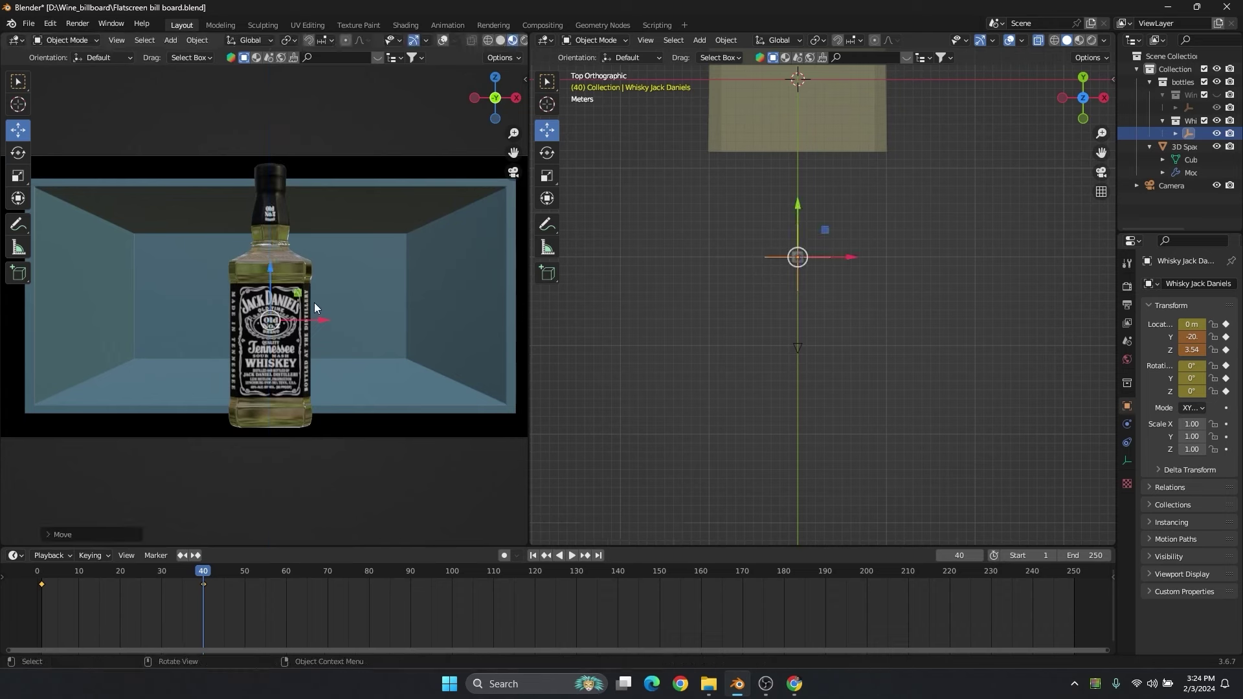
key(r)
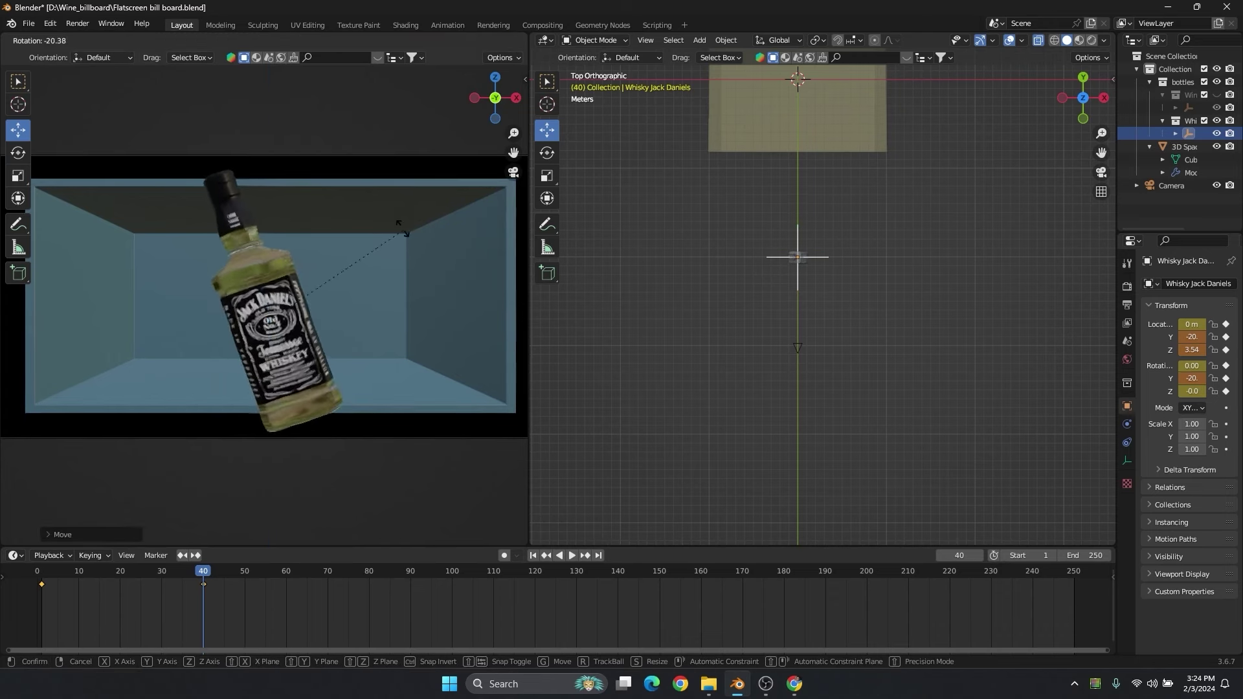
click(386, 201)
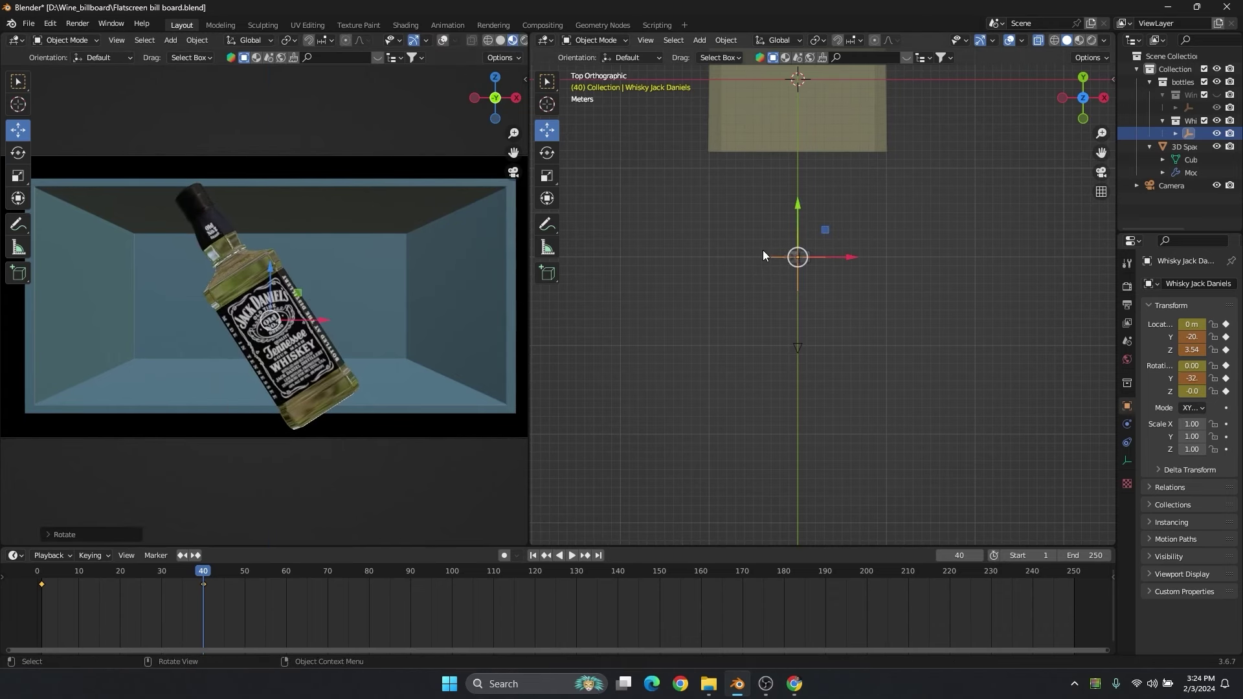
Rotate the whiskey bottle about the global X axis until its rotation is about X 39°, Y -26°, Z -19°.
scroll(763, 254, up, 4)
click(547, 153)
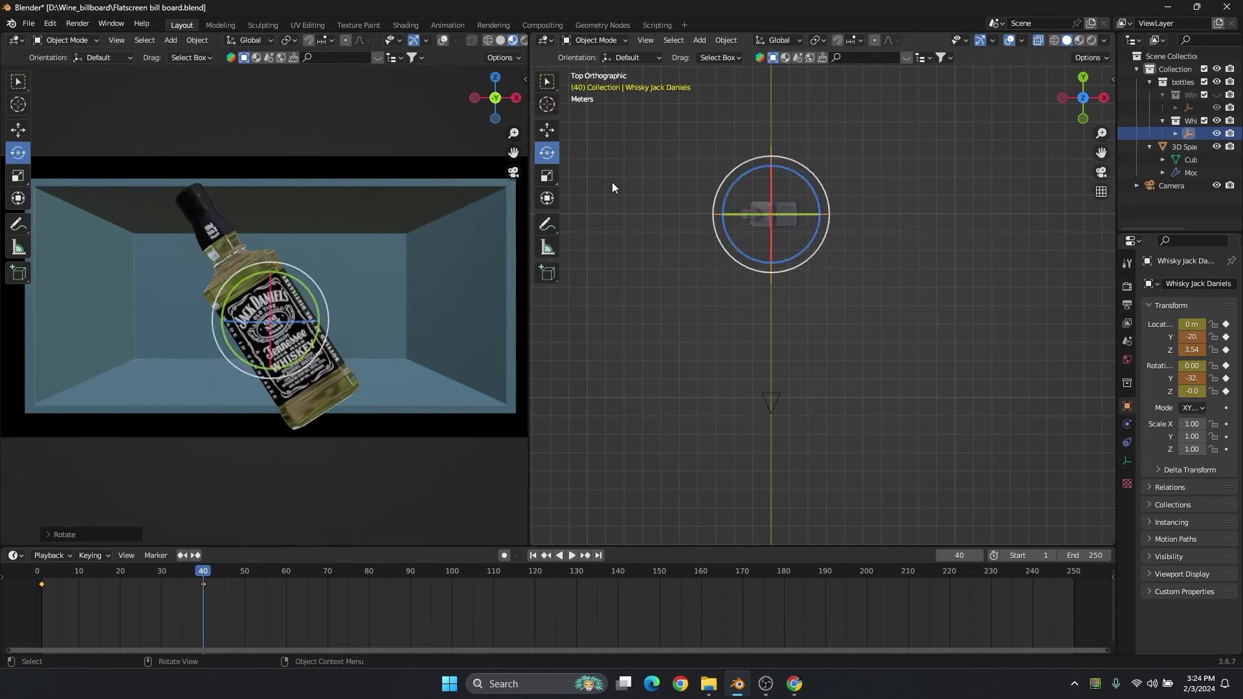
key(r)
key(x)
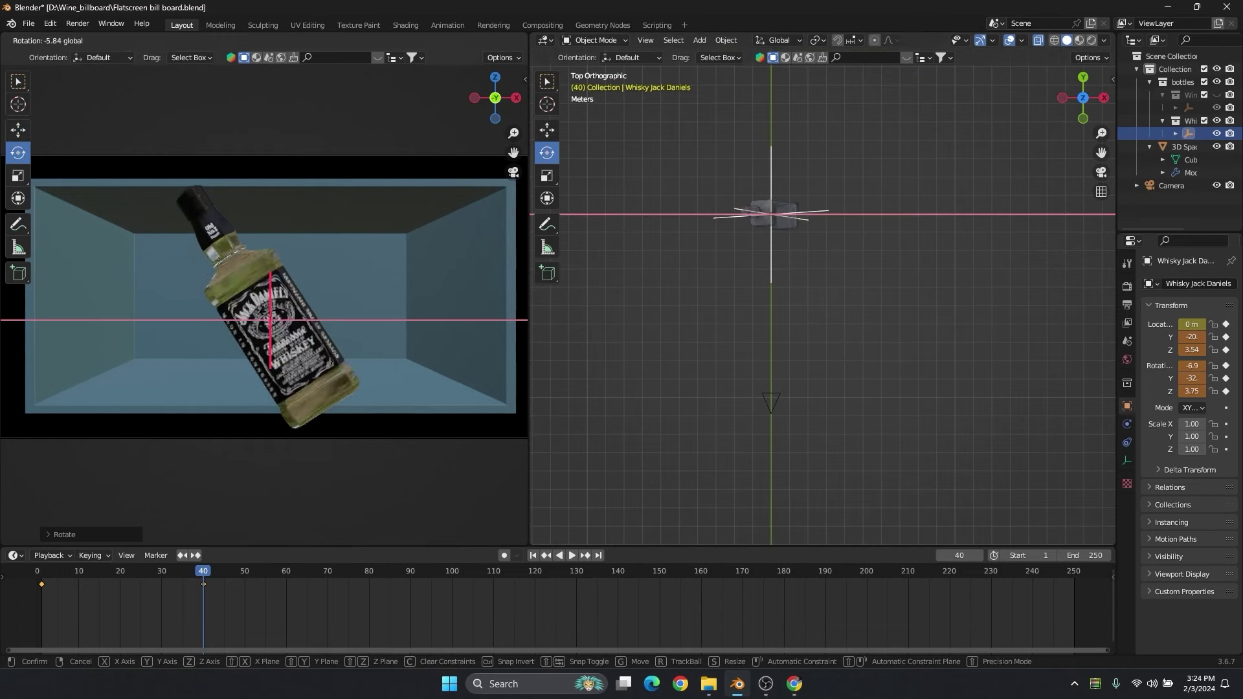
click(536, 68)
click(500, 40)
mouse_move(809, 259)
middle_down()
mouse_move(799, 200)
mouse_move(861, 266)
mouse_move(819, 285)
middle_up()
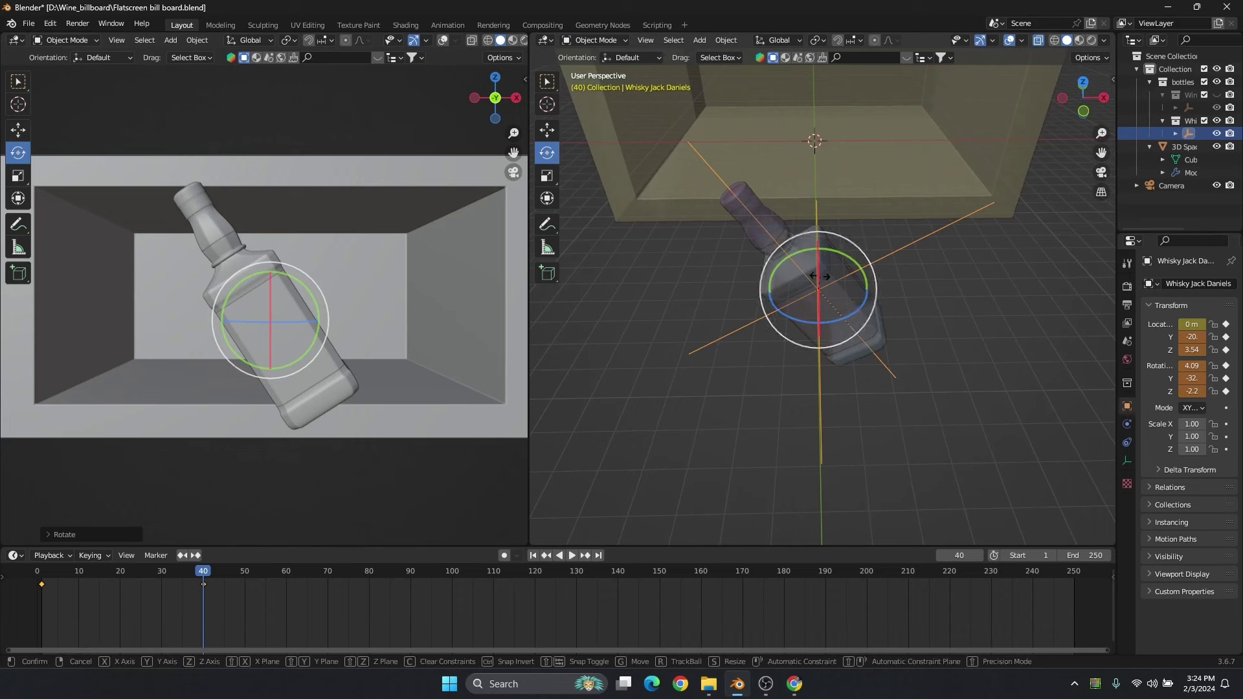
key(r)
key(x)
click(438, 293)
middle_drag(832, 253, 836, 299)
key(KP_7)
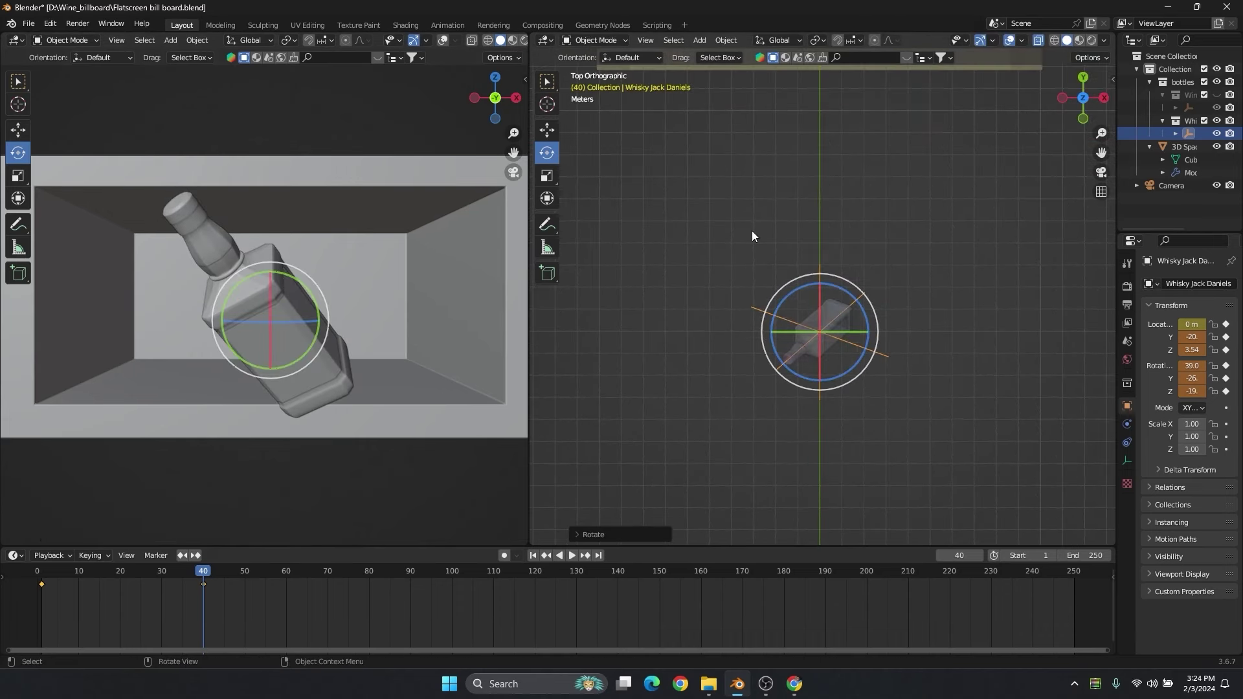
Move the whiskey bottle to about Y -21 m and Z 3.63 m, keyframe its location and rotation, and restore the camera view's material preview.
click(552, 134)
drag(820, 288, 819, 333)
drag(271, 276, 271, 270)
drag(819, 327, 819, 321)
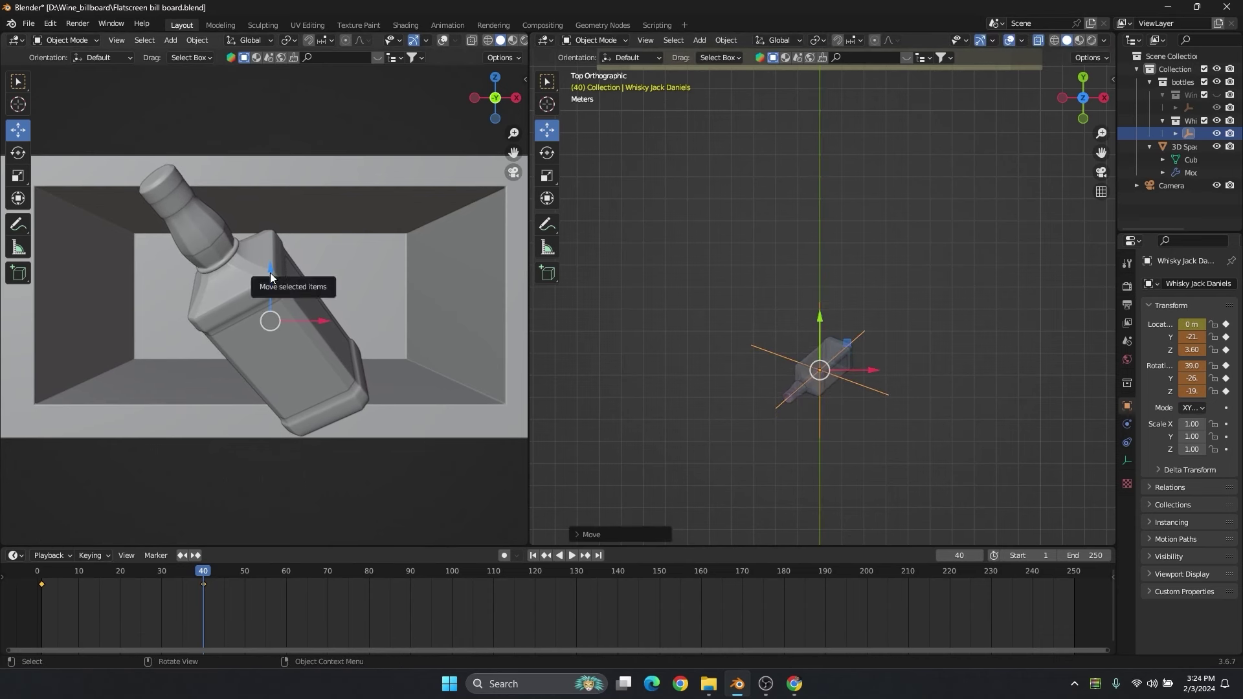
drag(269, 273, 268, 268)
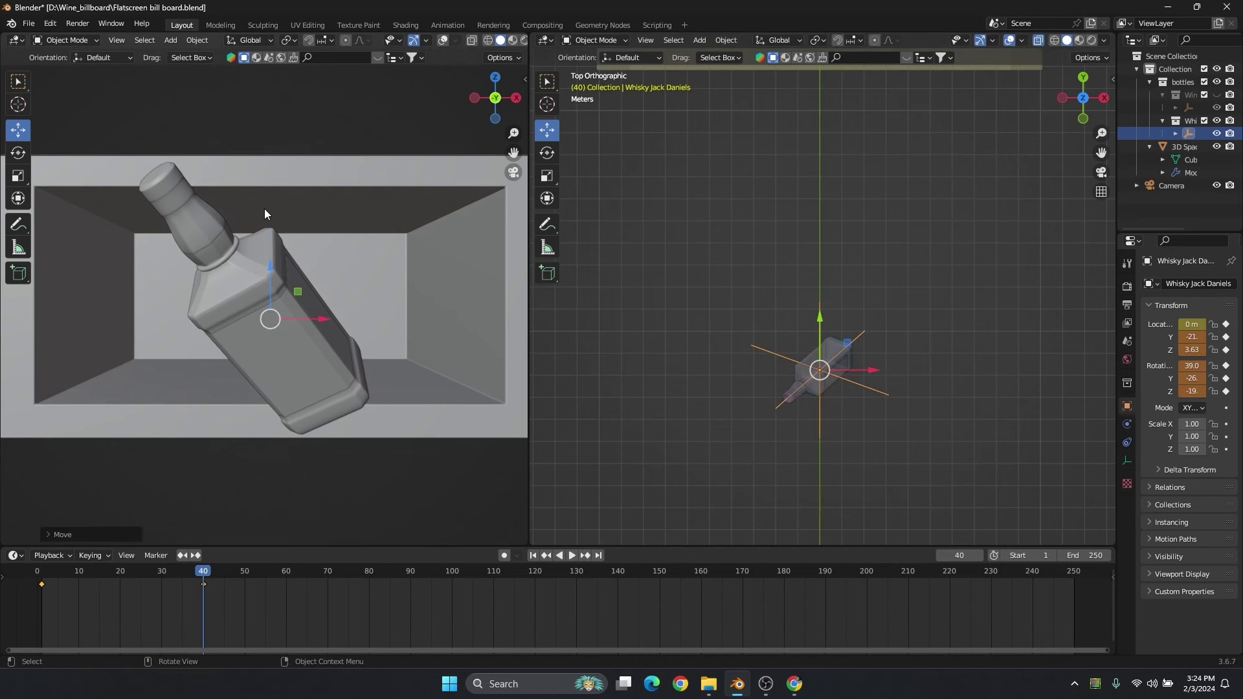
key(i)
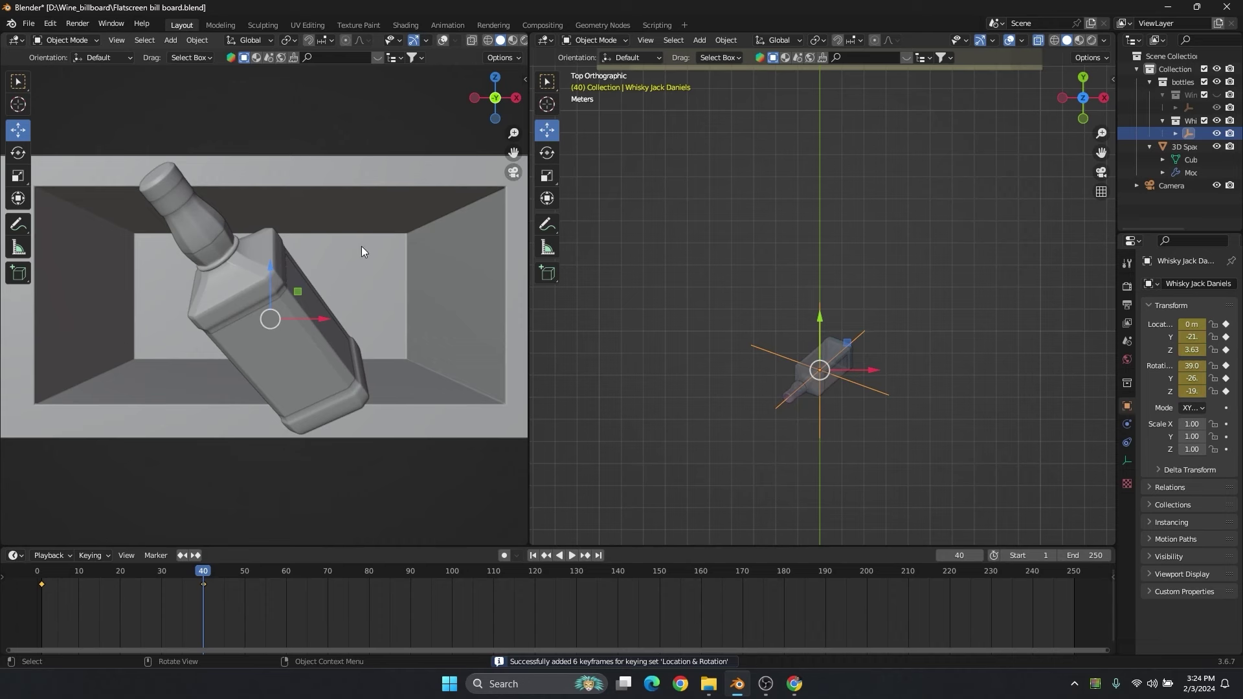
click(513, 40)
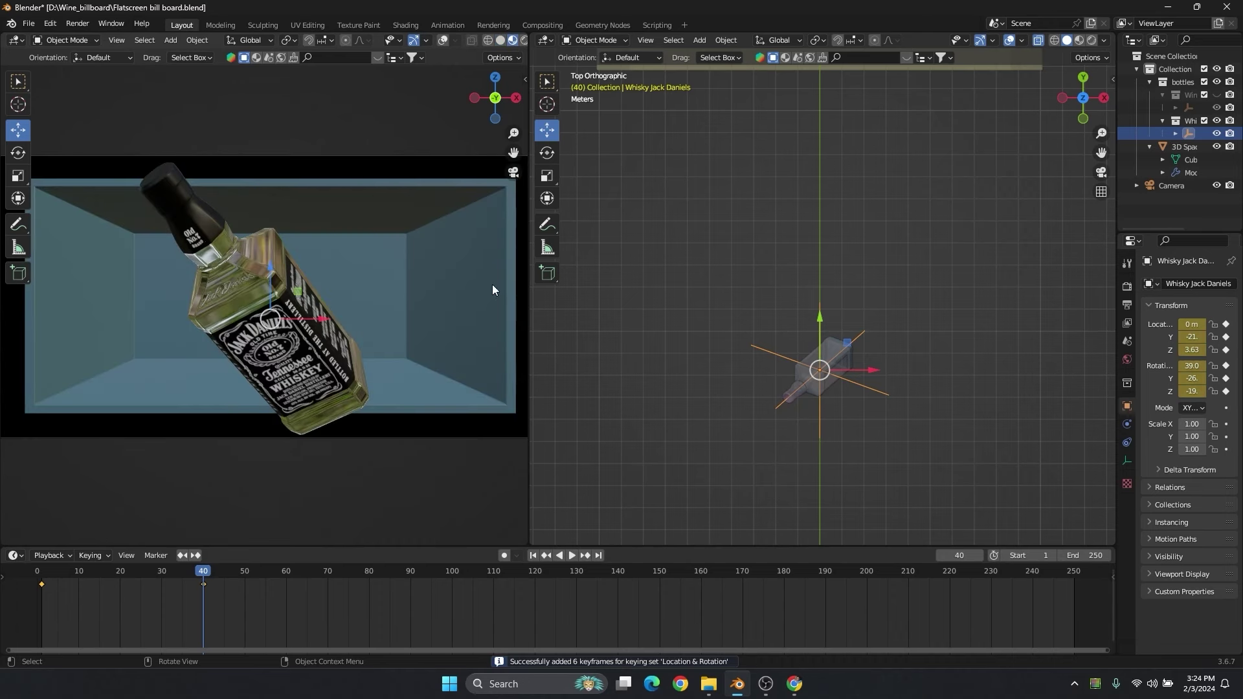
Set the transform orientation to Local and rotate the whiskey bottle about its own X axis to about 48.4°.
scroll(793, 261, up, 8)
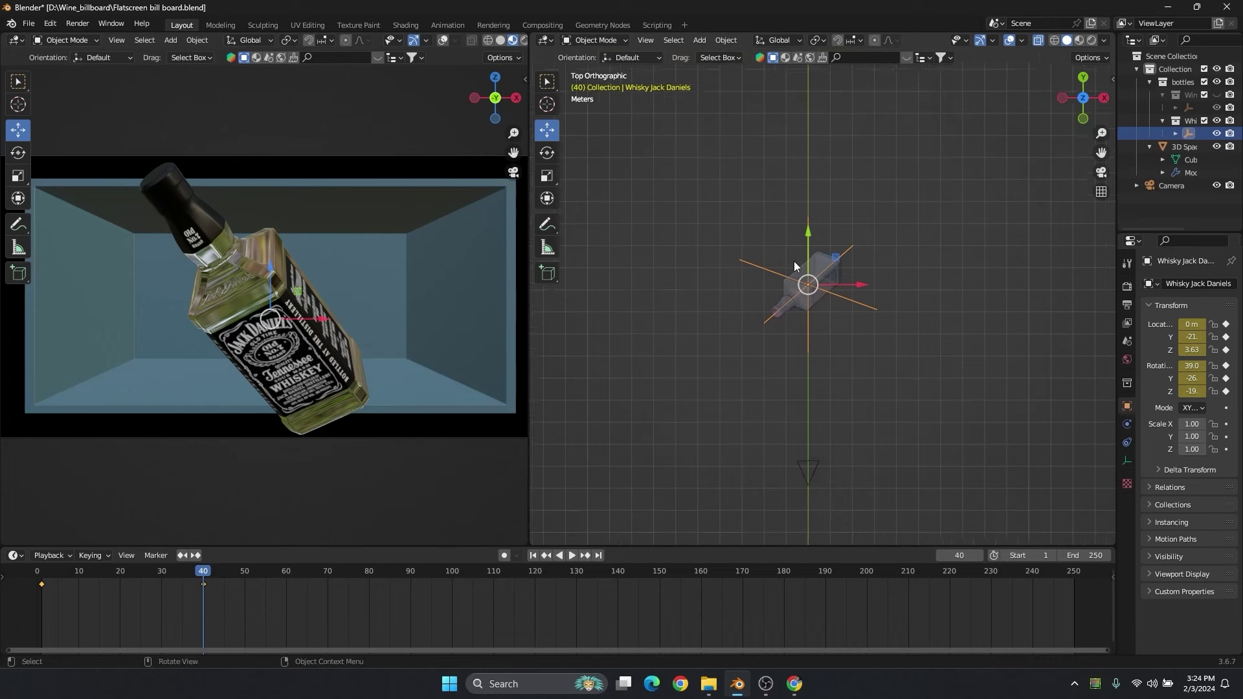
scroll(794, 256, up, 1)
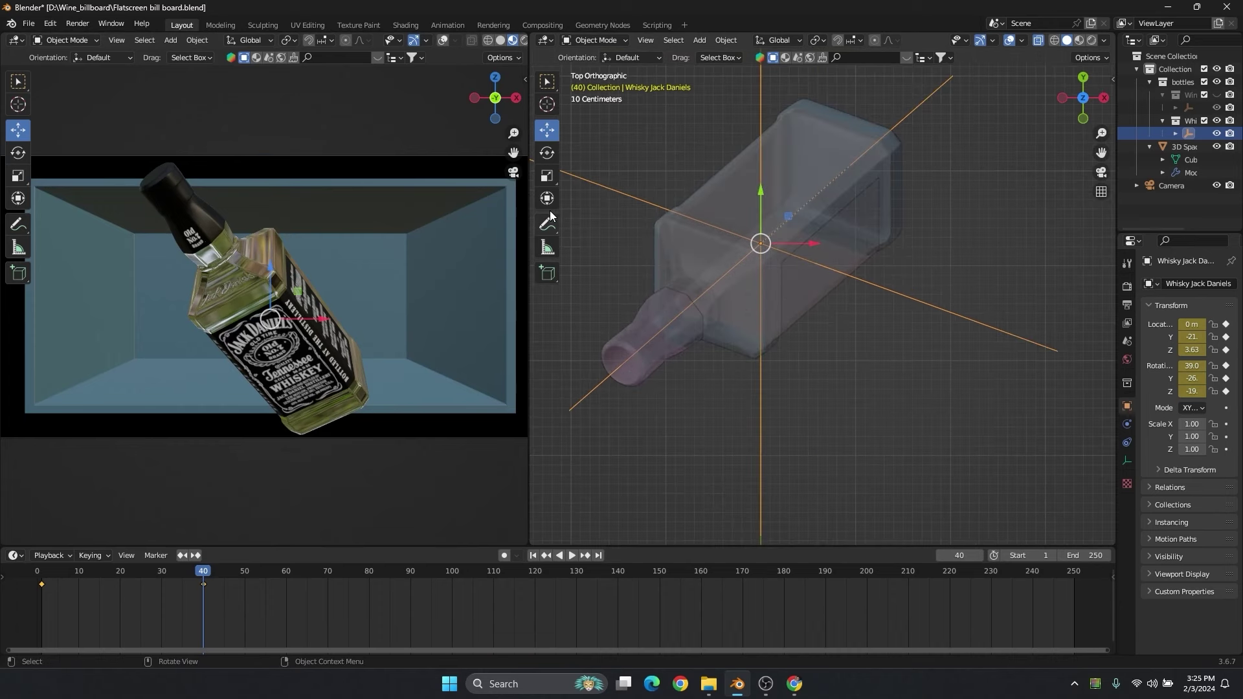
click(547, 153)
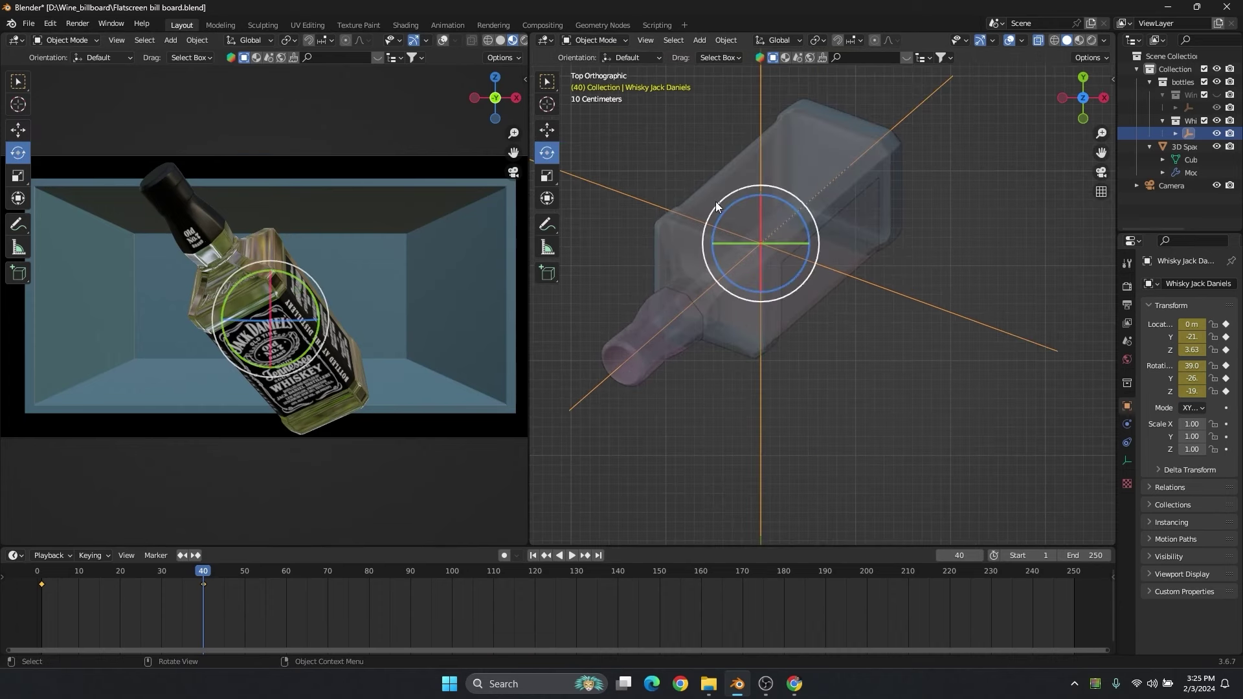
click(786, 40)
click(748, 95)
middle_drag(751, 194, 760, 243)
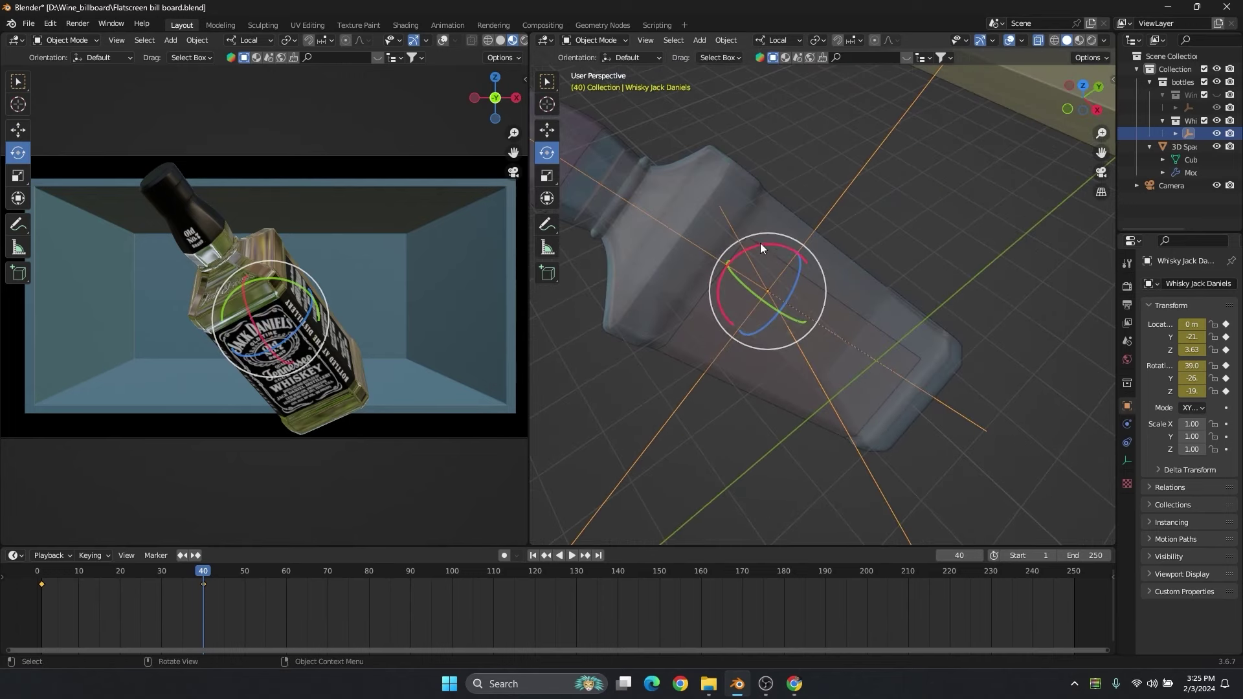
drag(761, 241, 762, 244)
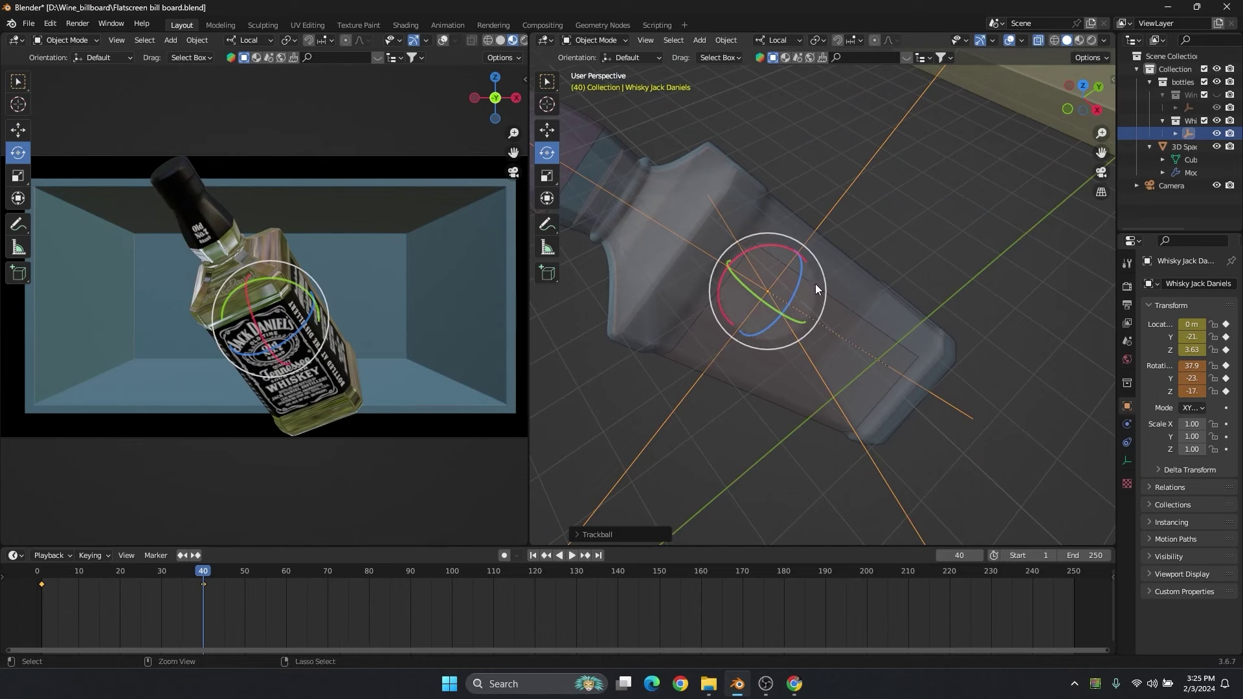
drag(764, 243, 558, 513)
drag(772, 250, 622, 528)
middle_drag(827, 246, 861, 244)
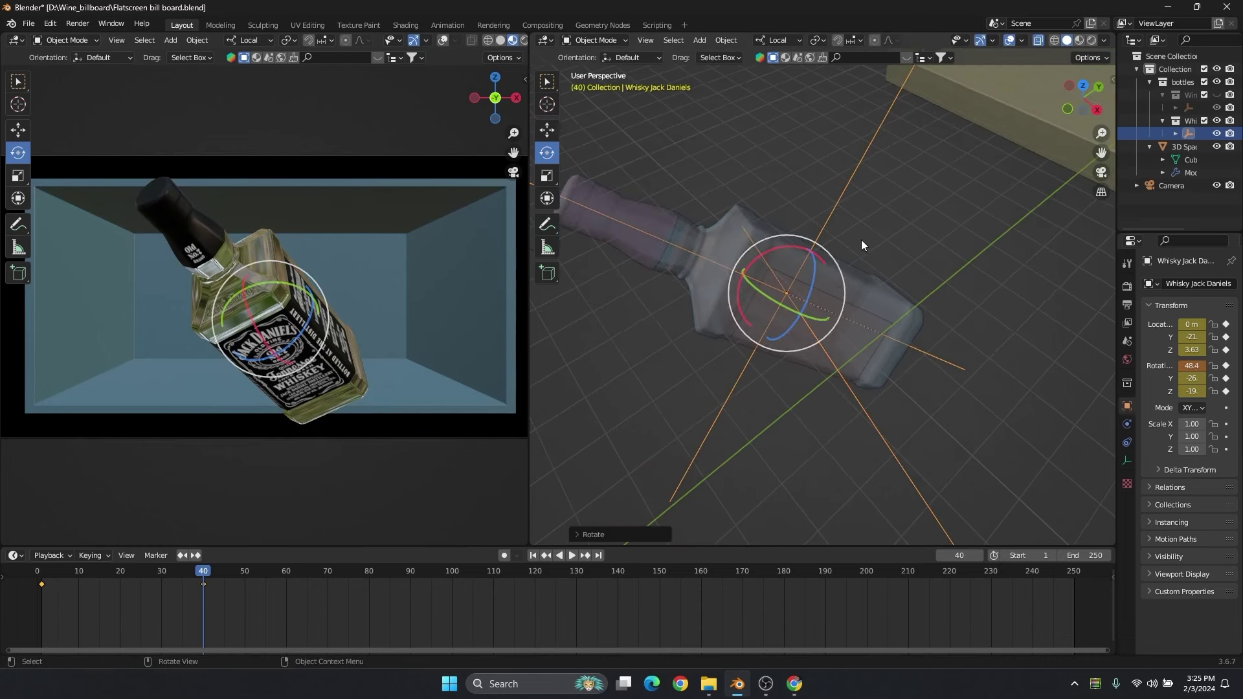
Return the orientation to Global, move the whiskey bottle along Y to about -22 m, and keyframe its location and rotation at frame 40.
click(18, 130)
middle_drag(854, 304, 841, 161)
click(791, 41)
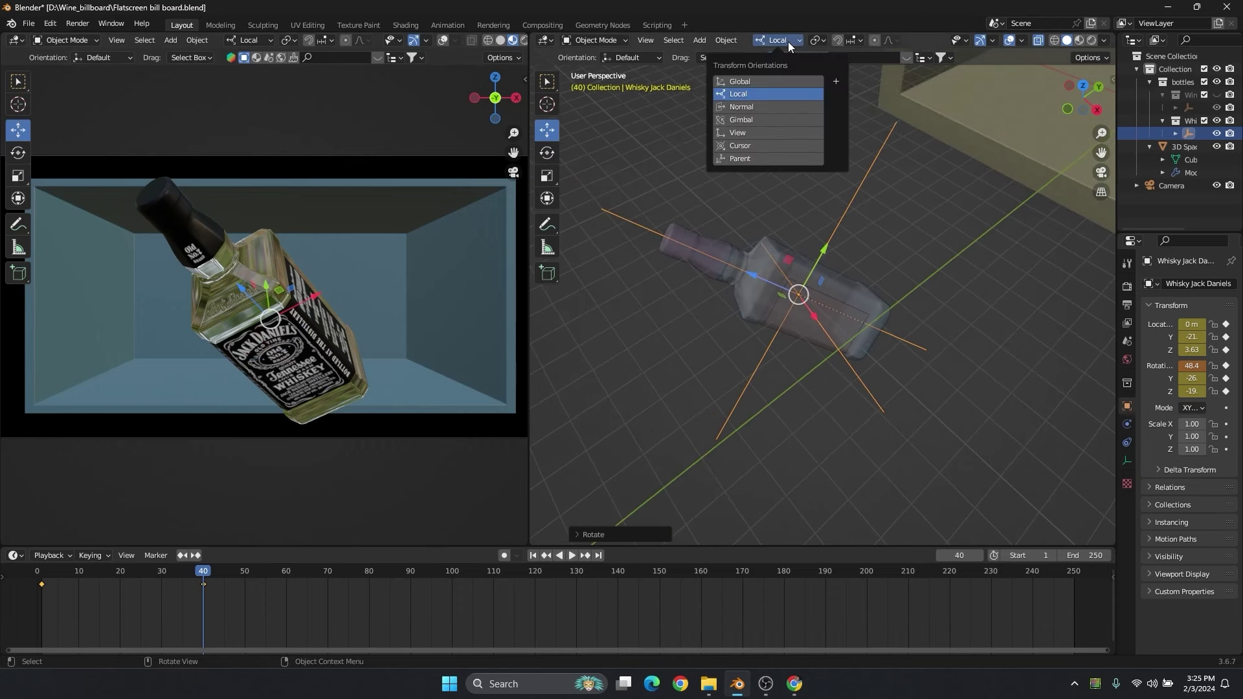
click(763, 77)
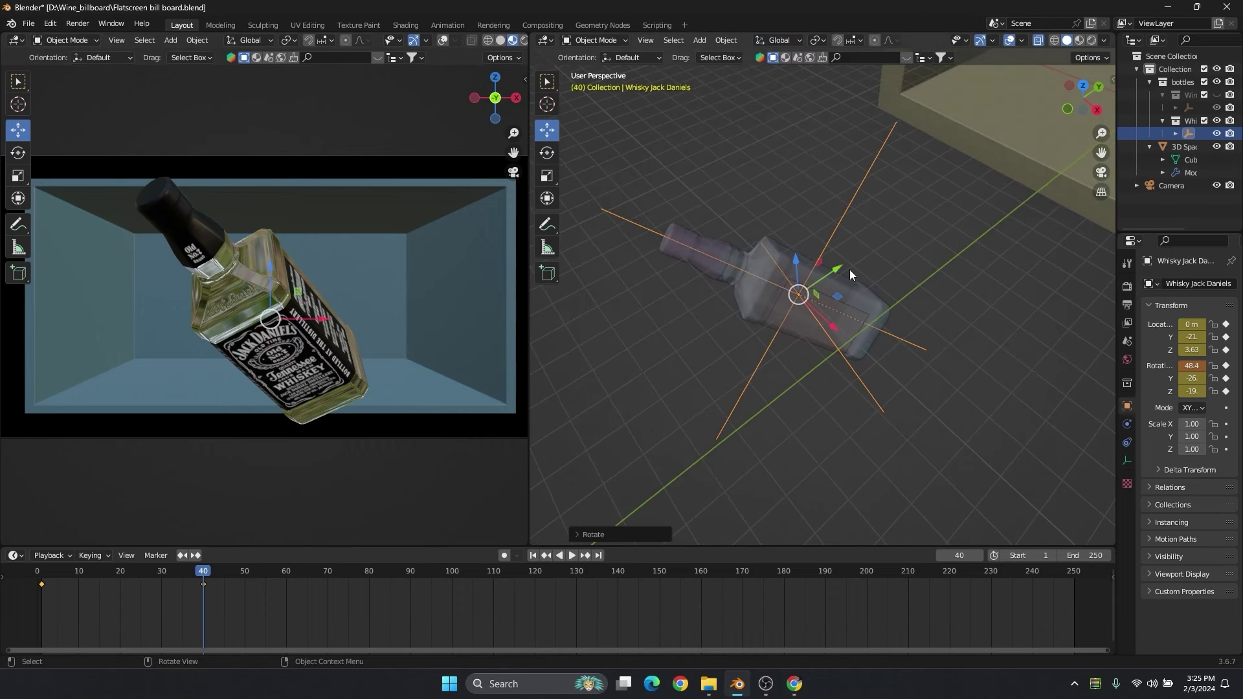
key(KP_7)
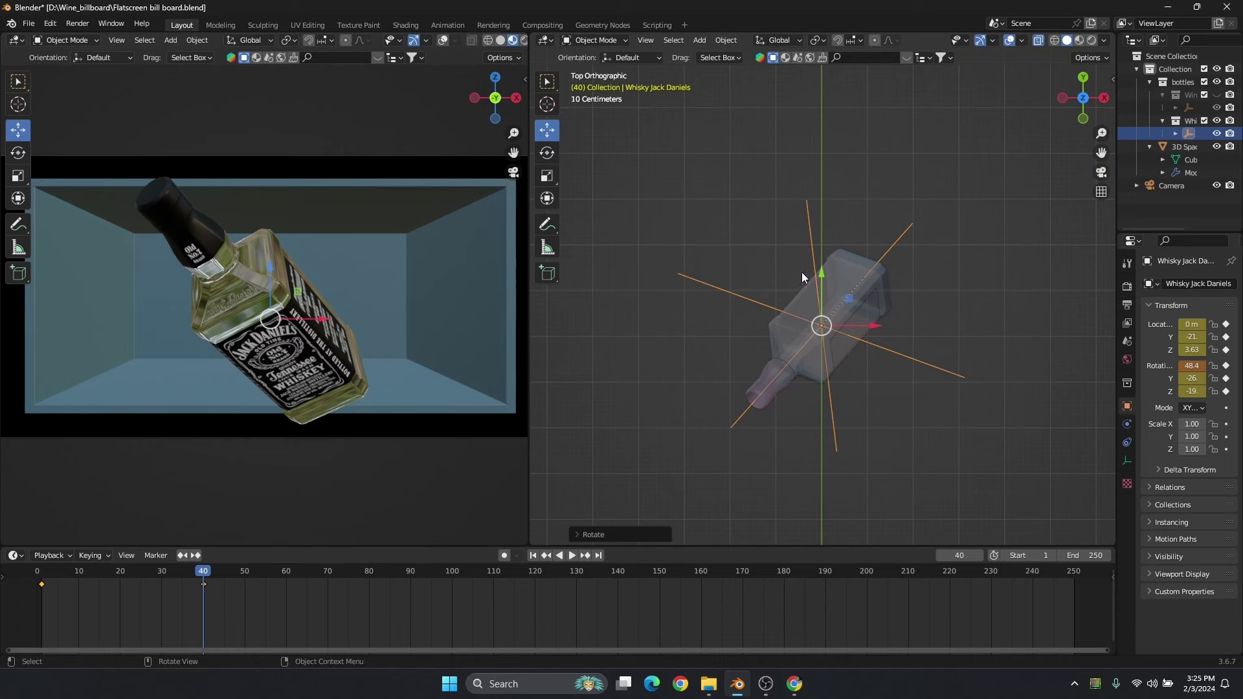
drag(822, 276, 818, 310)
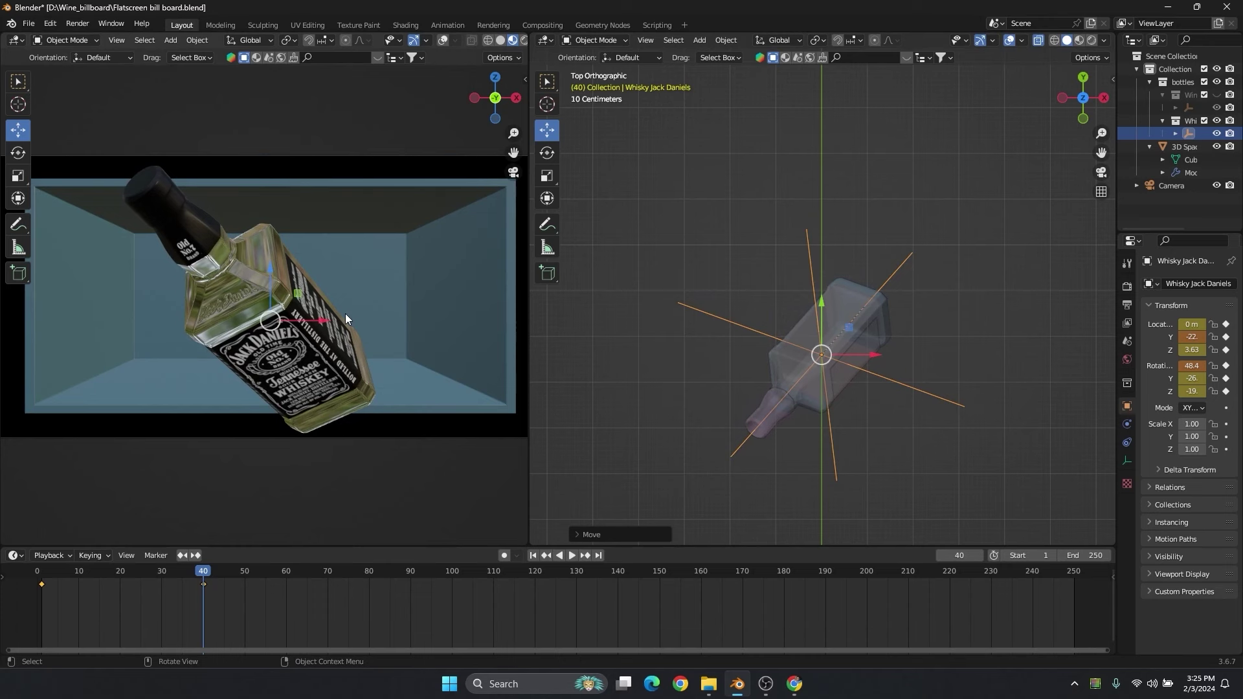
key(i)
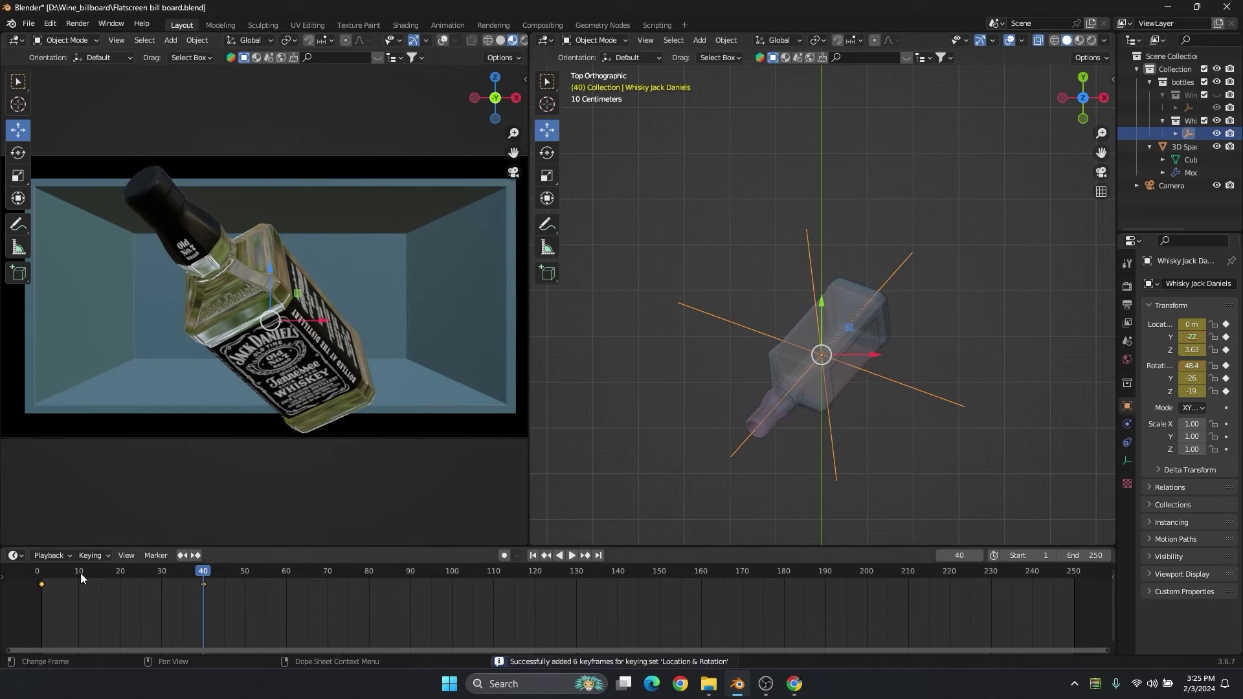
Switch the camera view to solid shading and preview the bottle animation from frame 1.
drag(80, 573, 70, 573)
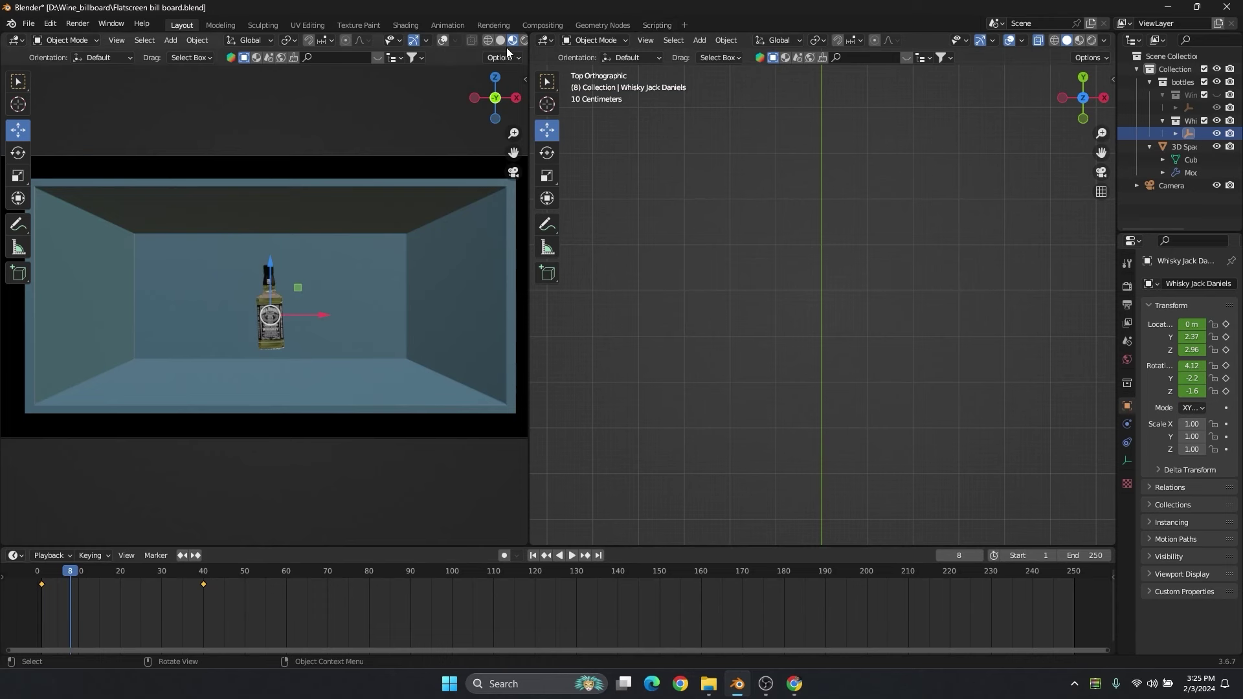
click(501, 40)
drag(70, 573, 45, 580)
click(63, 595)
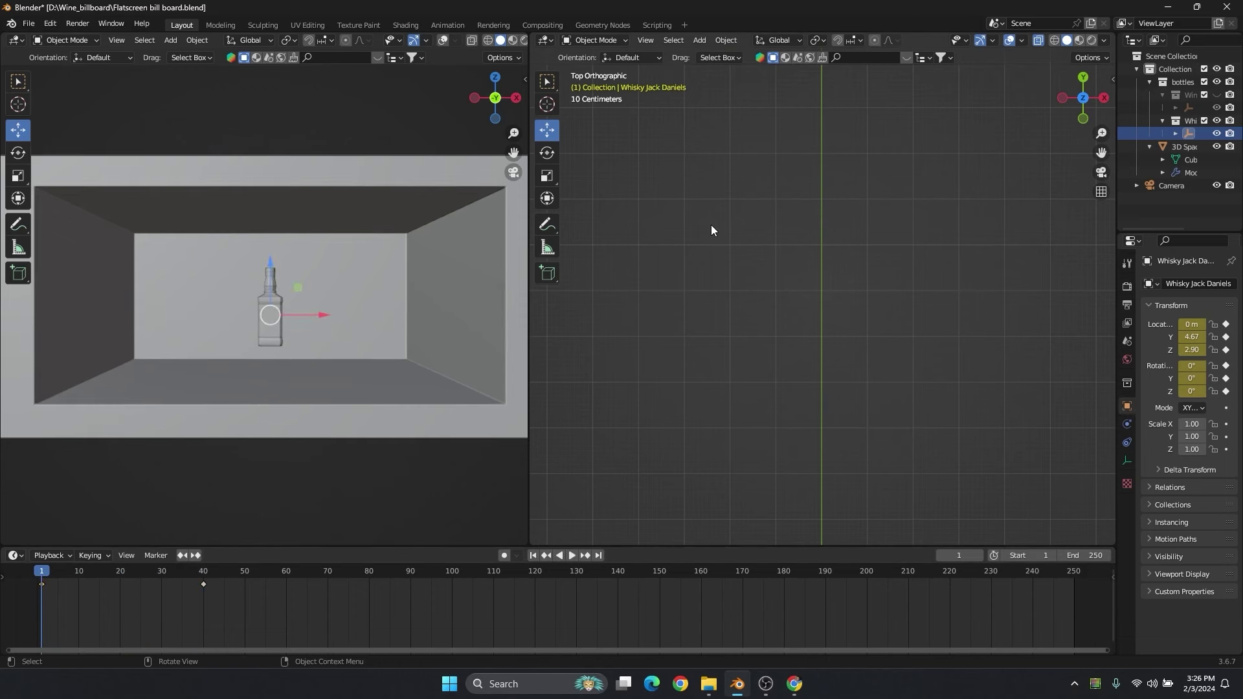
scroll(821, 243, down, 5)
key(KP_Decimal)
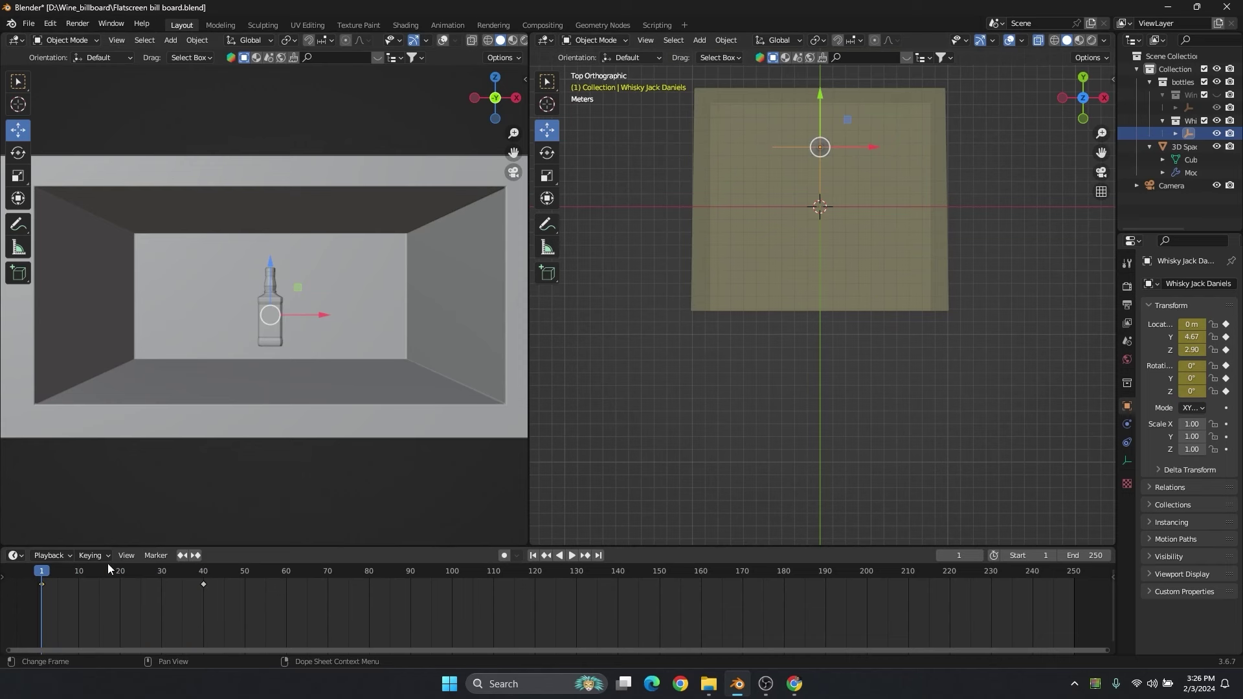
scroll(864, 200, up, 2)
mouse_move(59, 572)
mouse_down()
mouse_move(188, 574)
mouse_move(64, 577)
mouse_up()
key(space)
click(42, 580)
key(space)
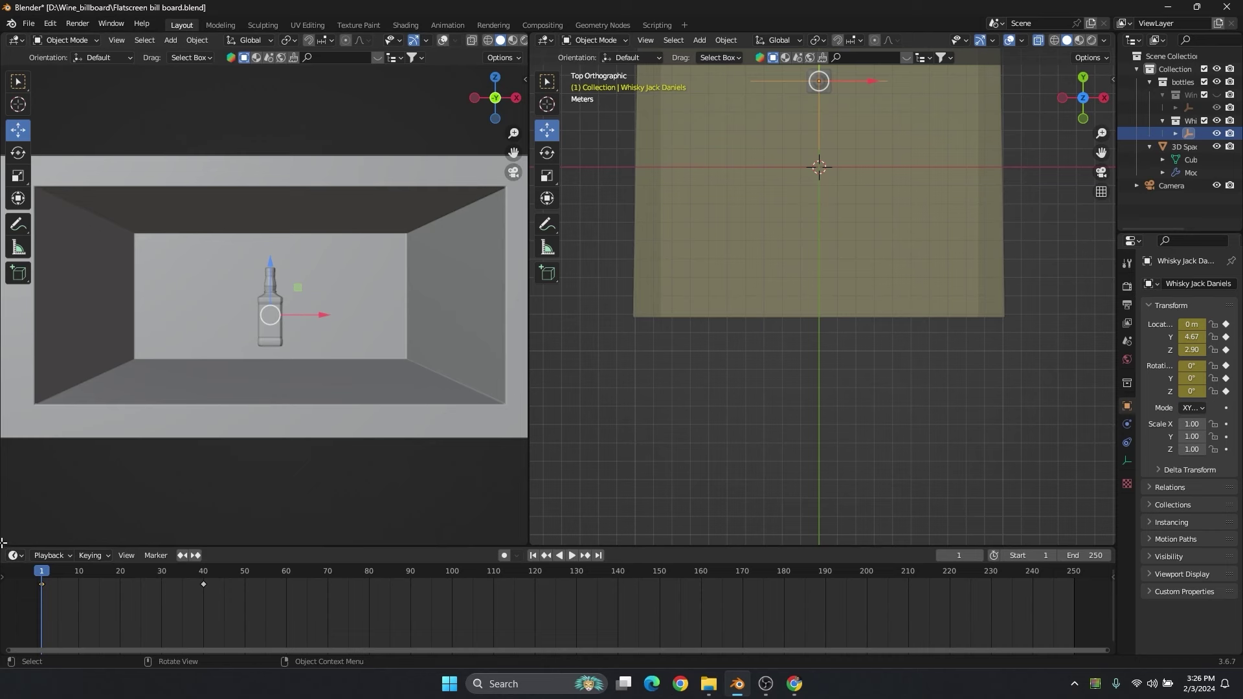
Split off a strip below the camera view and extend it across both viewports as one full-width area above the timeline.
drag(3, 544, 26, 468)
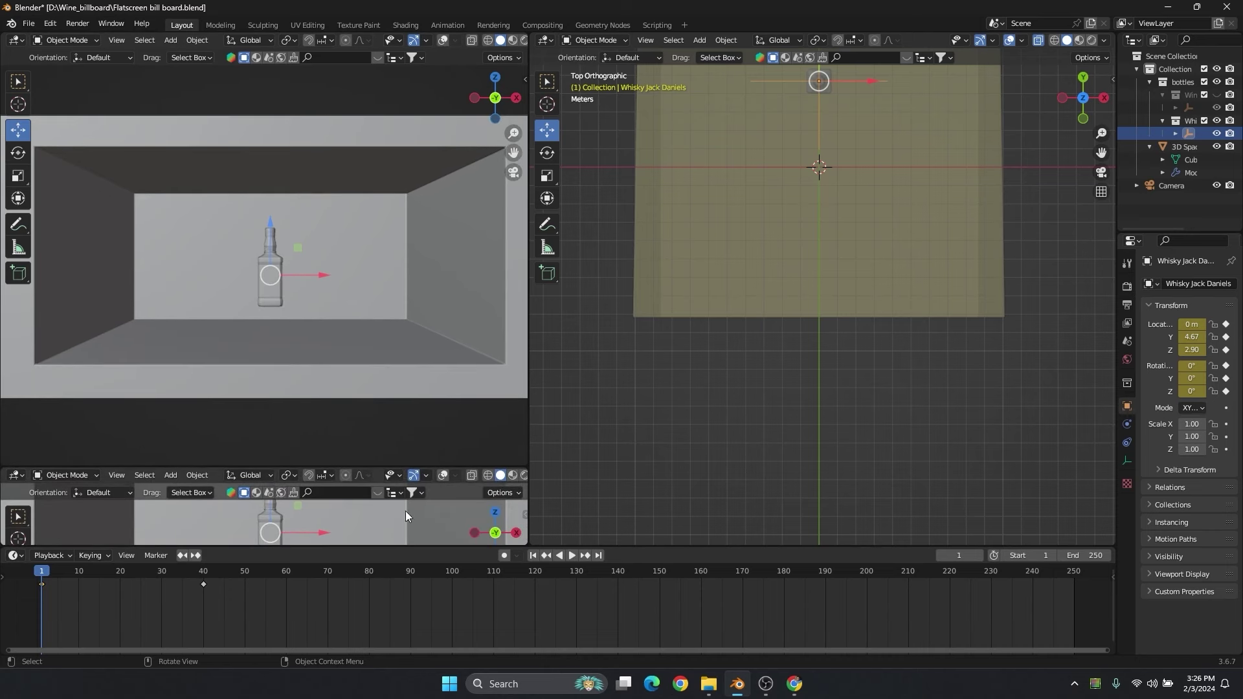
right_click(530, 507)
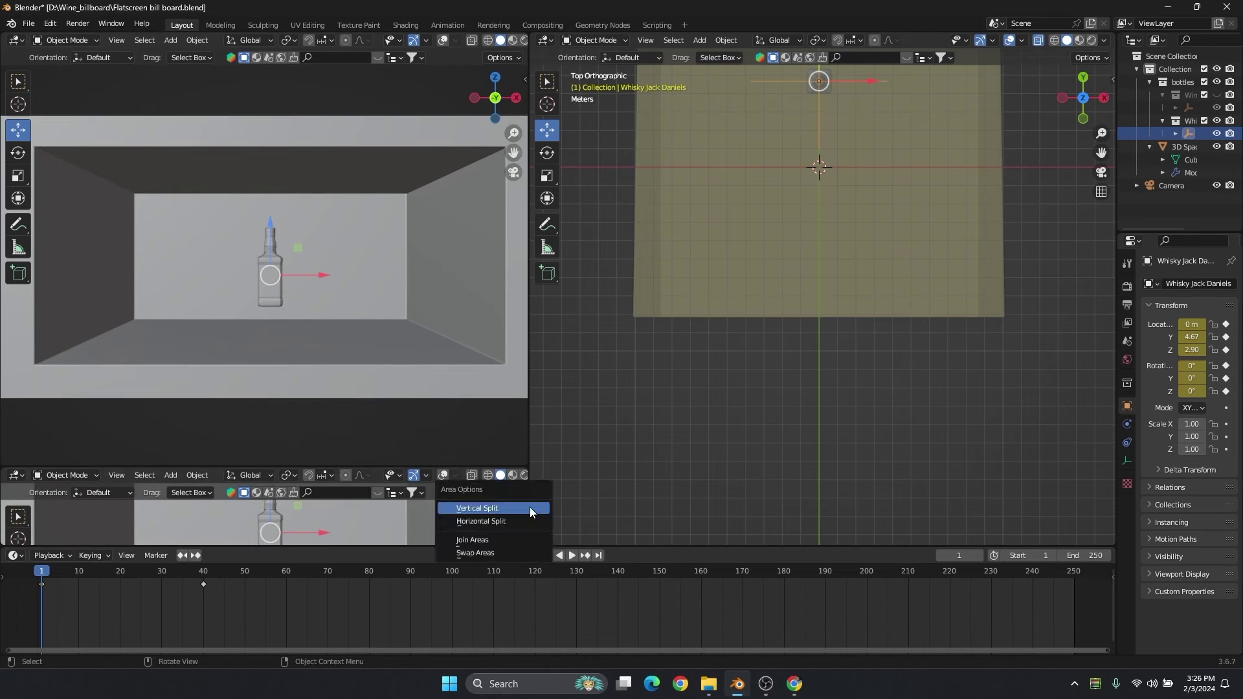
click(504, 537)
click(447, 484)
drag(448, 465, 428, 433)
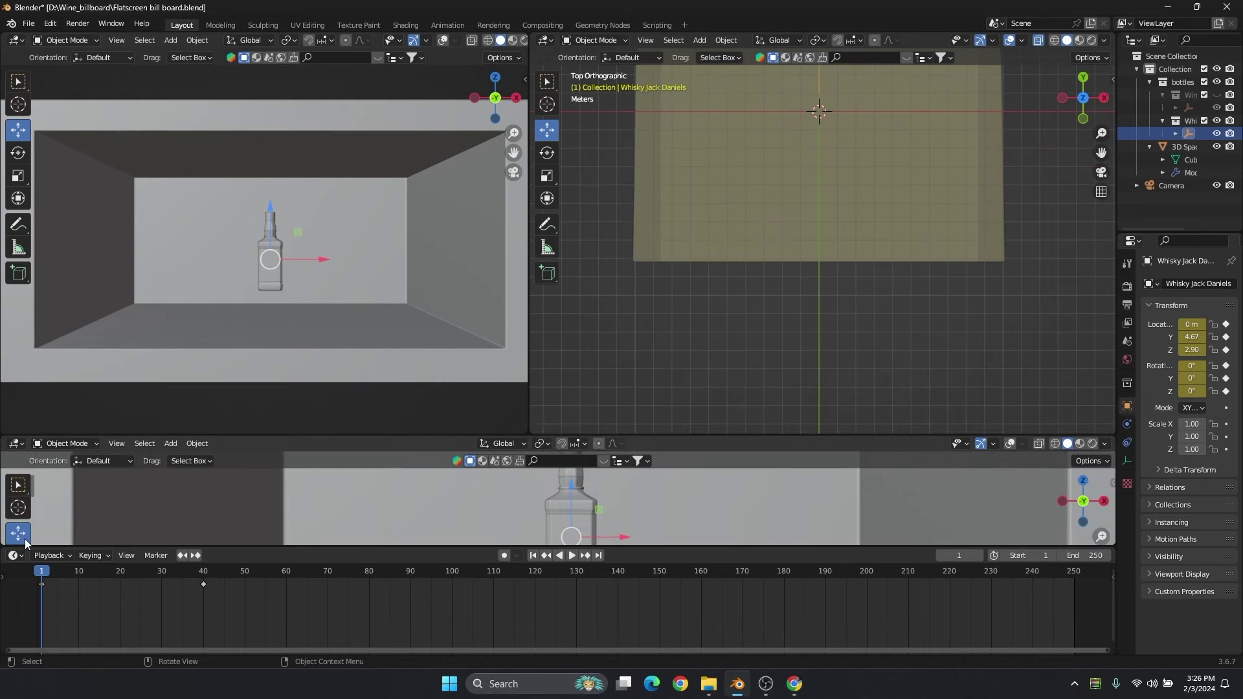
Turn the new area into a Graph Editor, expand the bottle's Object Transforms channels, and enlarge the area to show them.
click(15, 443)
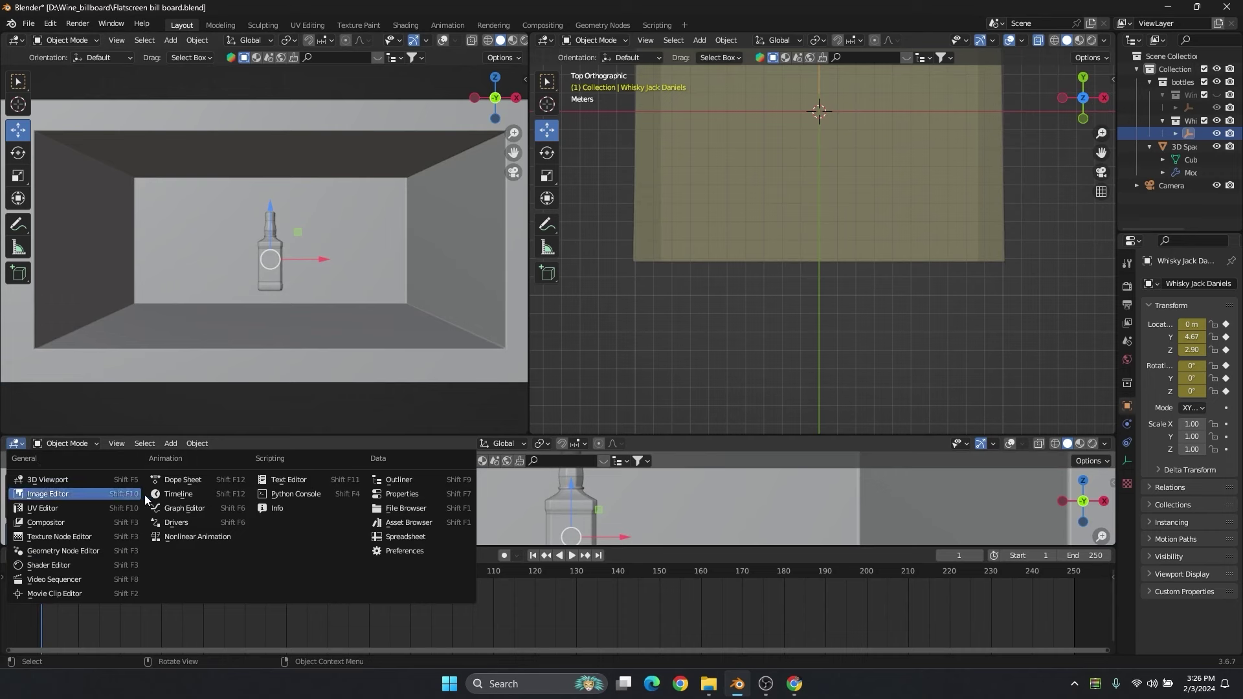
click(174, 507)
scroll(466, 488, down, 4)
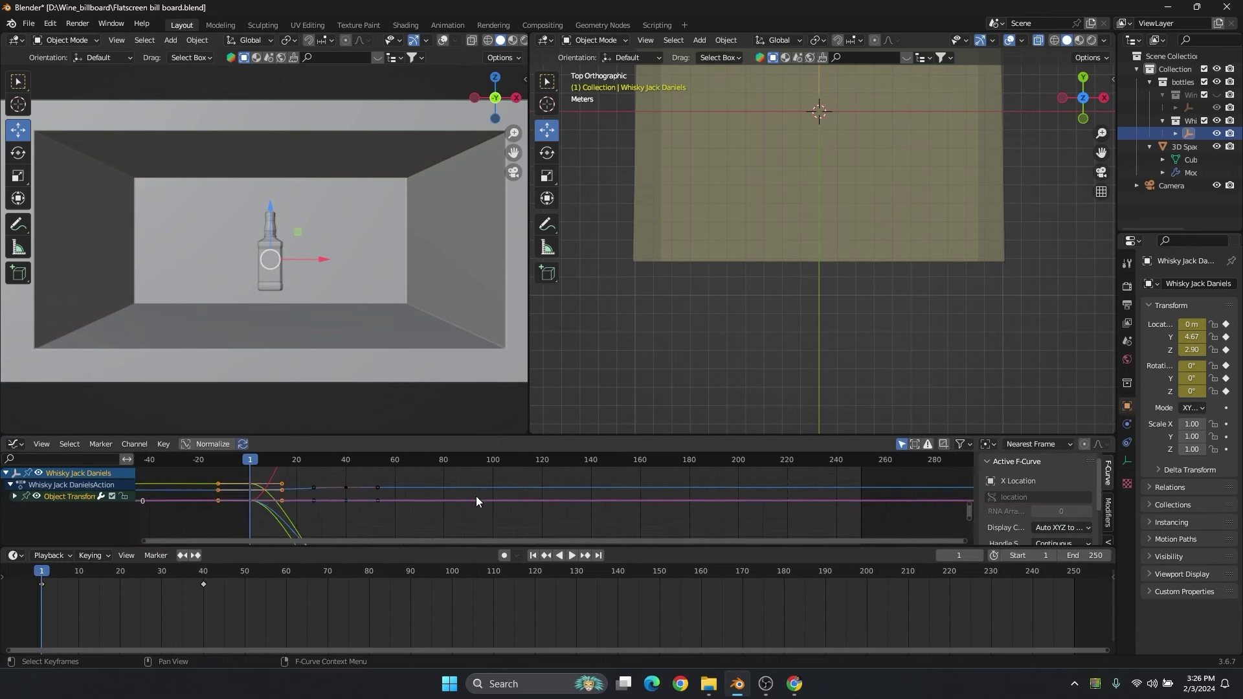
click(14, 496)
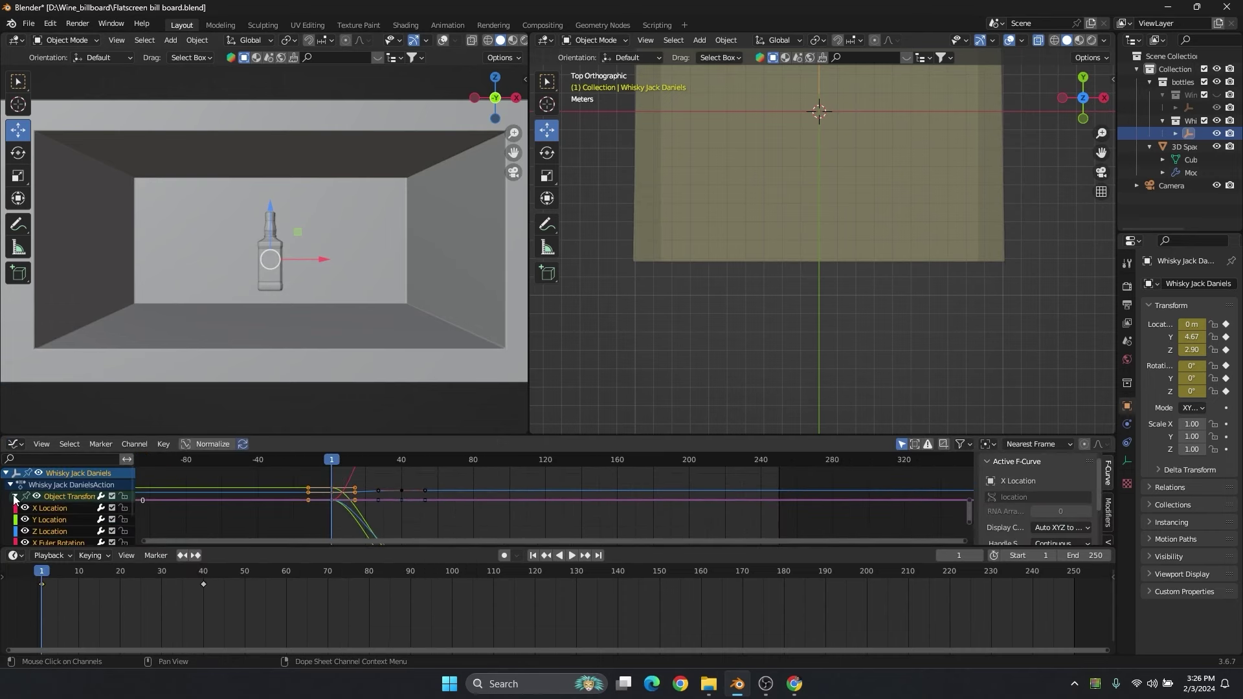
drag(230, 434, 239, 396)
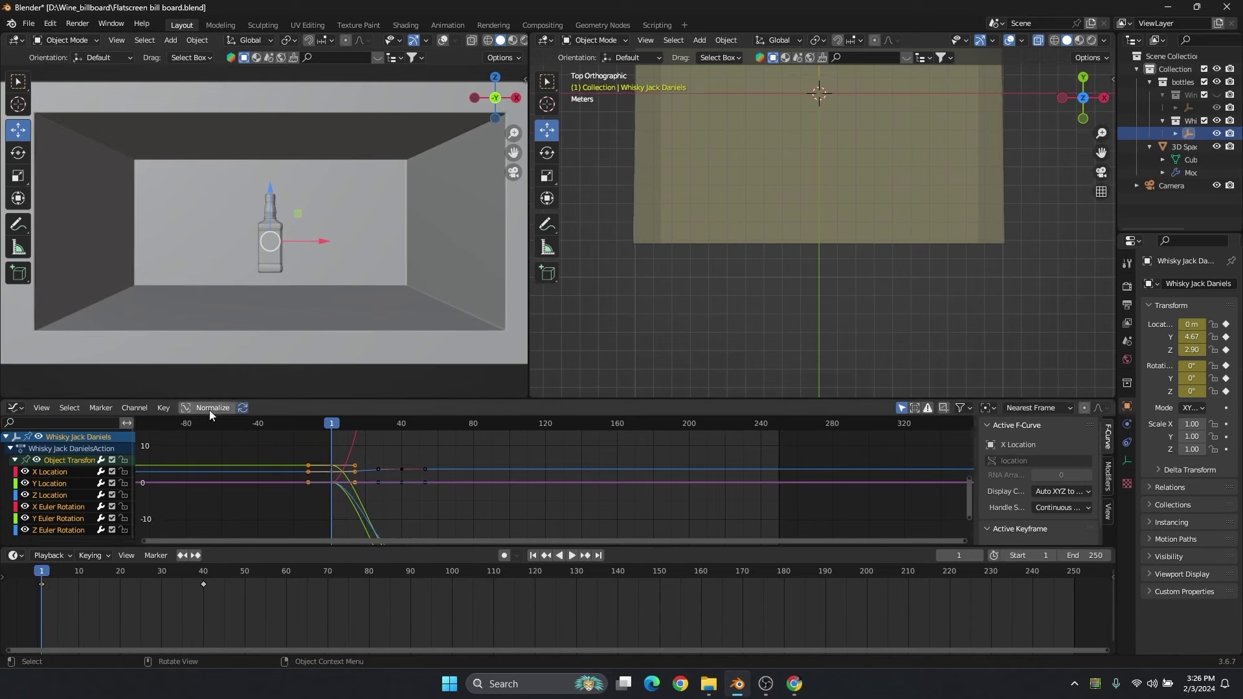
Enlarge the Graph Editor slightly, frame all the animation curves, and hide every curve in the Object Transforms group.
click(37, 459)
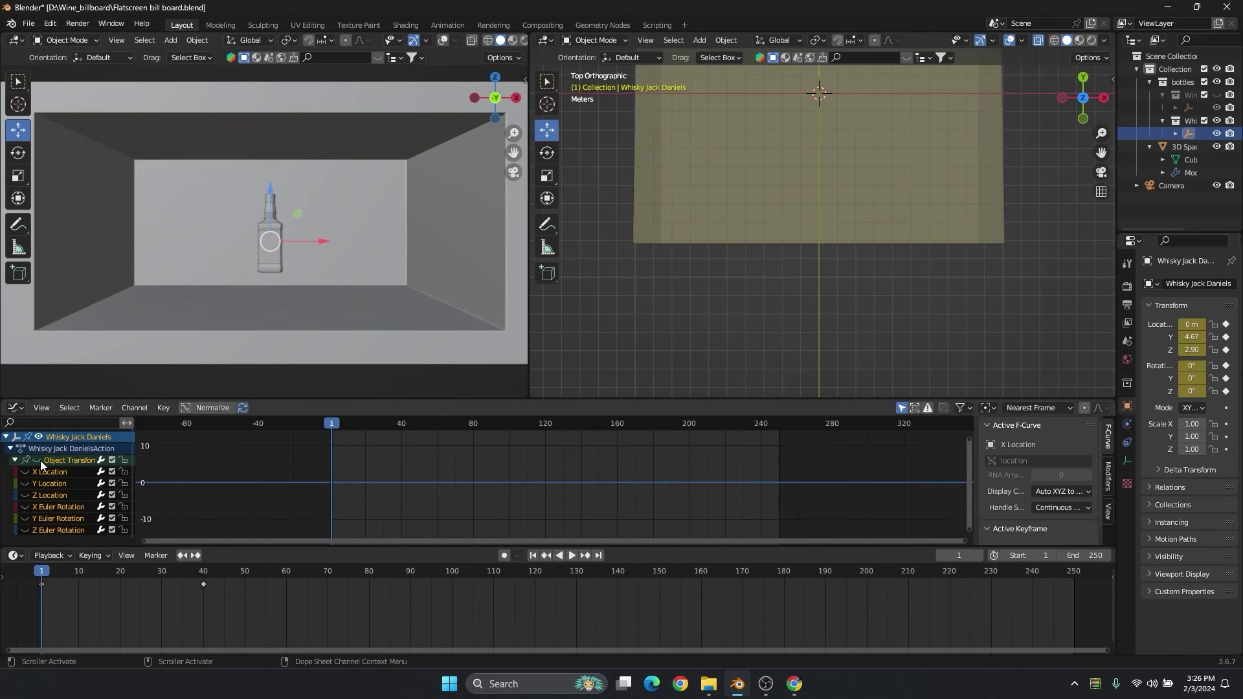
click(36, 459)
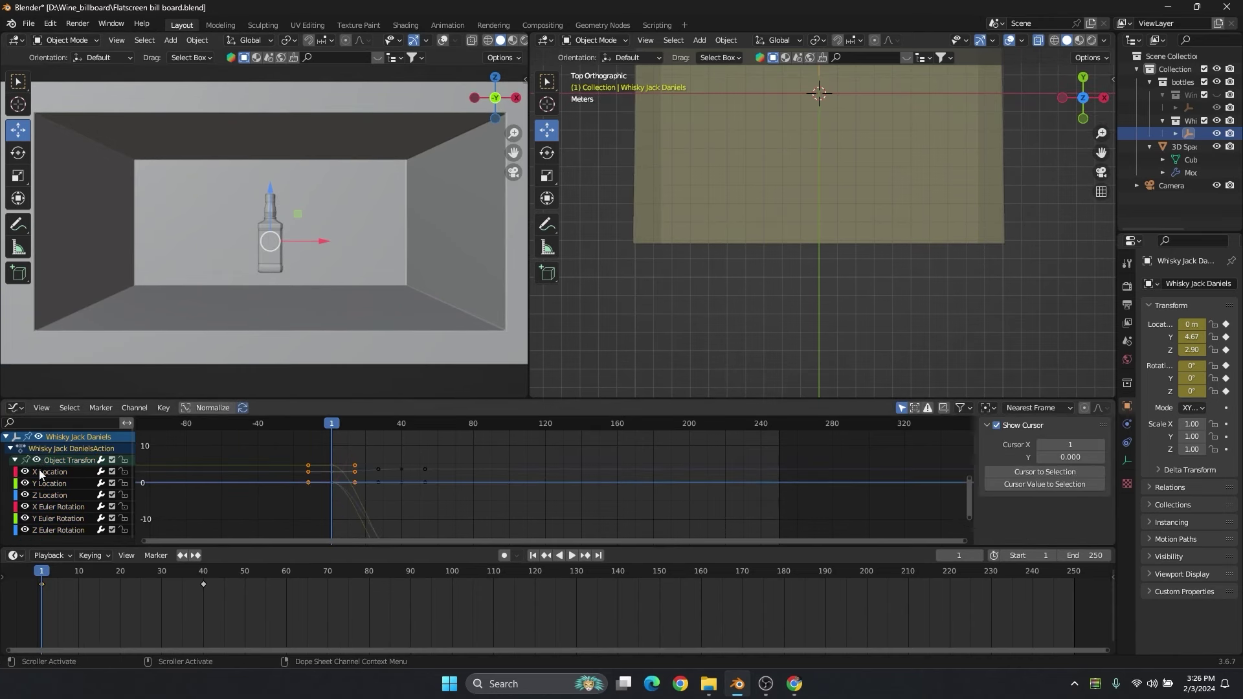
drag(304, 399, 303, 389)
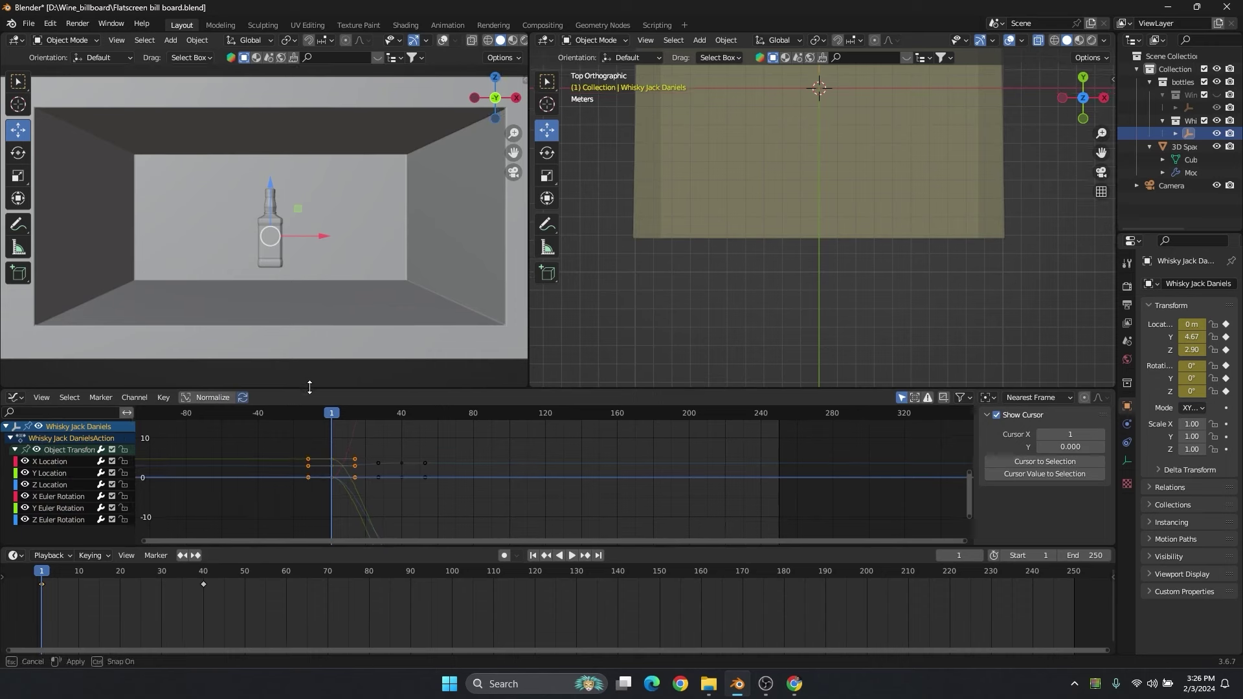
key(Home)
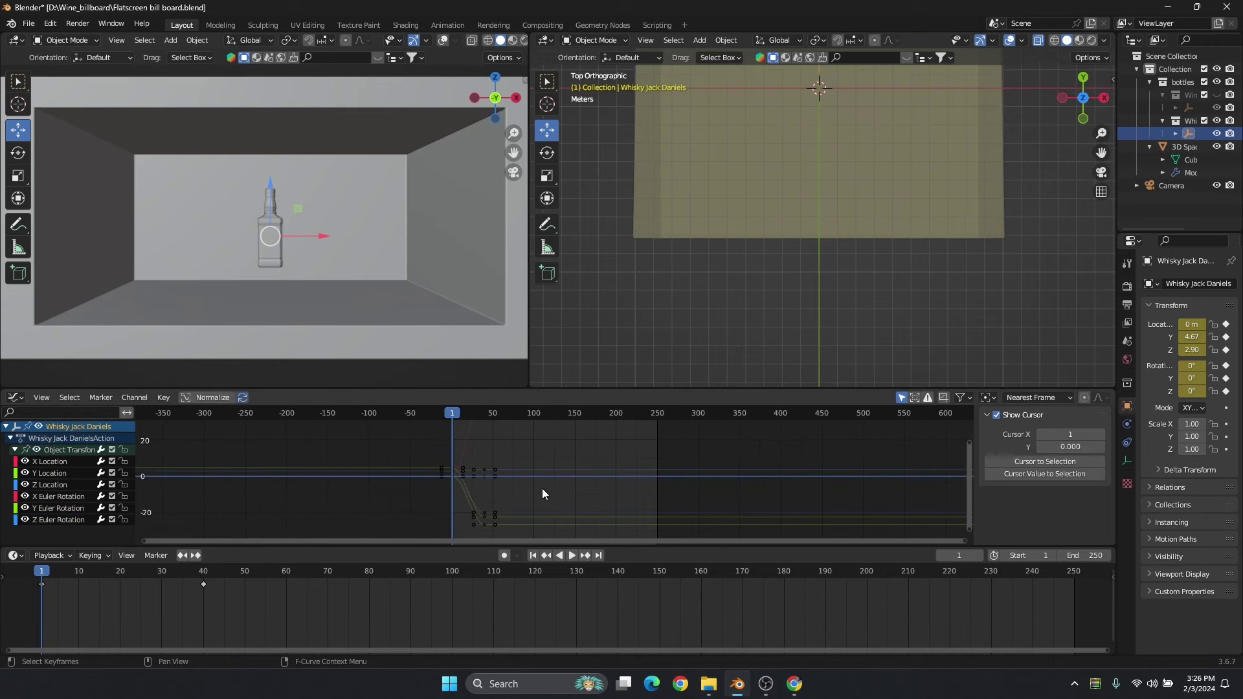
click(37, 449)
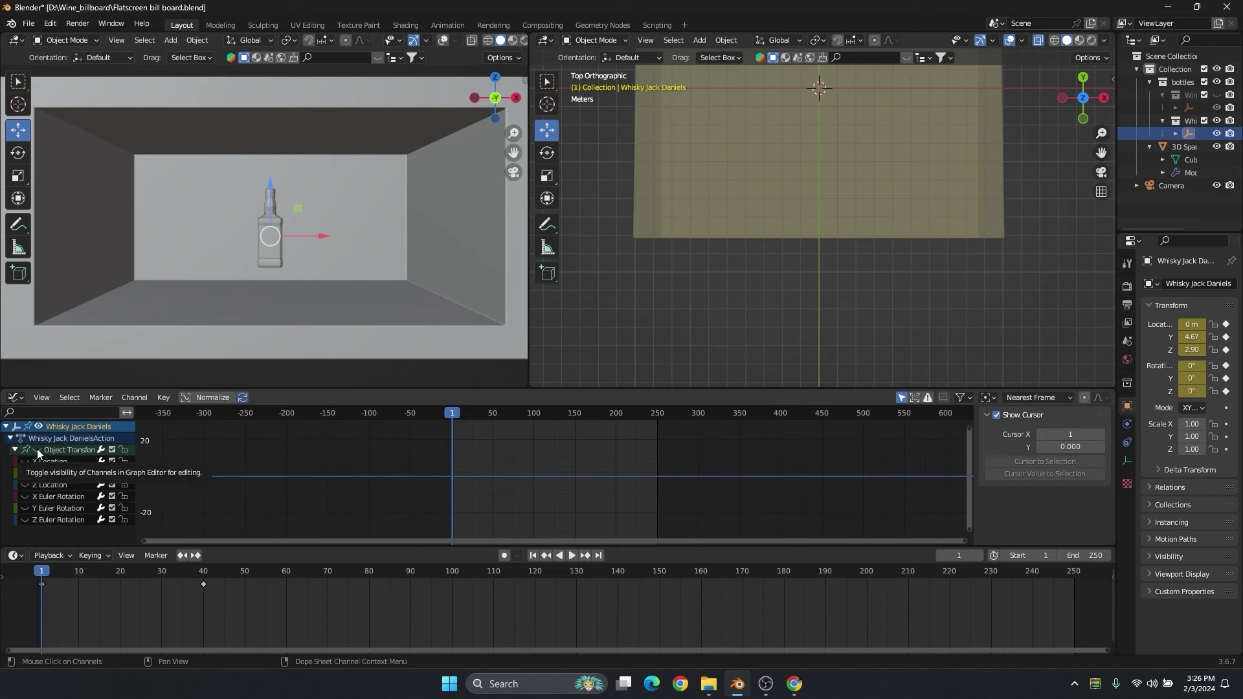
Show only the X, Y and Z Euler Rotation curves in the Graph Editor, select their keyframes, and frame the curves.
click(25, 496)
click(24, 507)
click(25, 519)
scroll(569, 466, down, 2)
drag(398, 456, 647, 531)
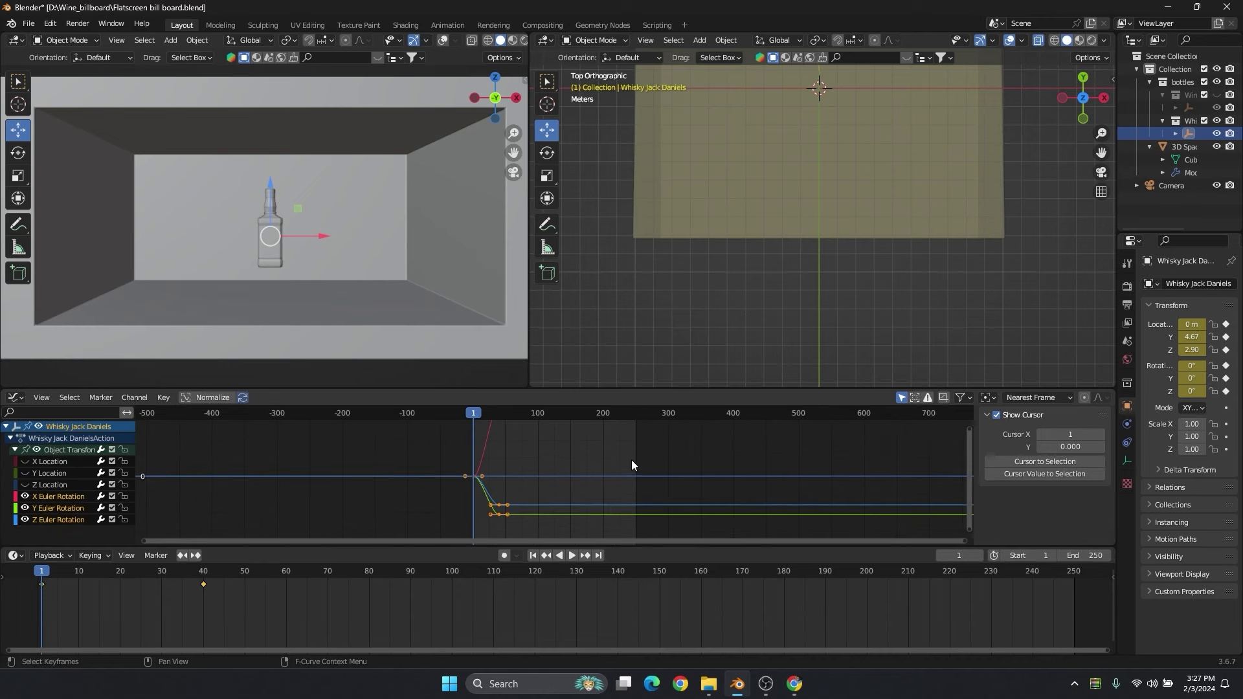
ctrl+scroll(632, 464, up, 3)
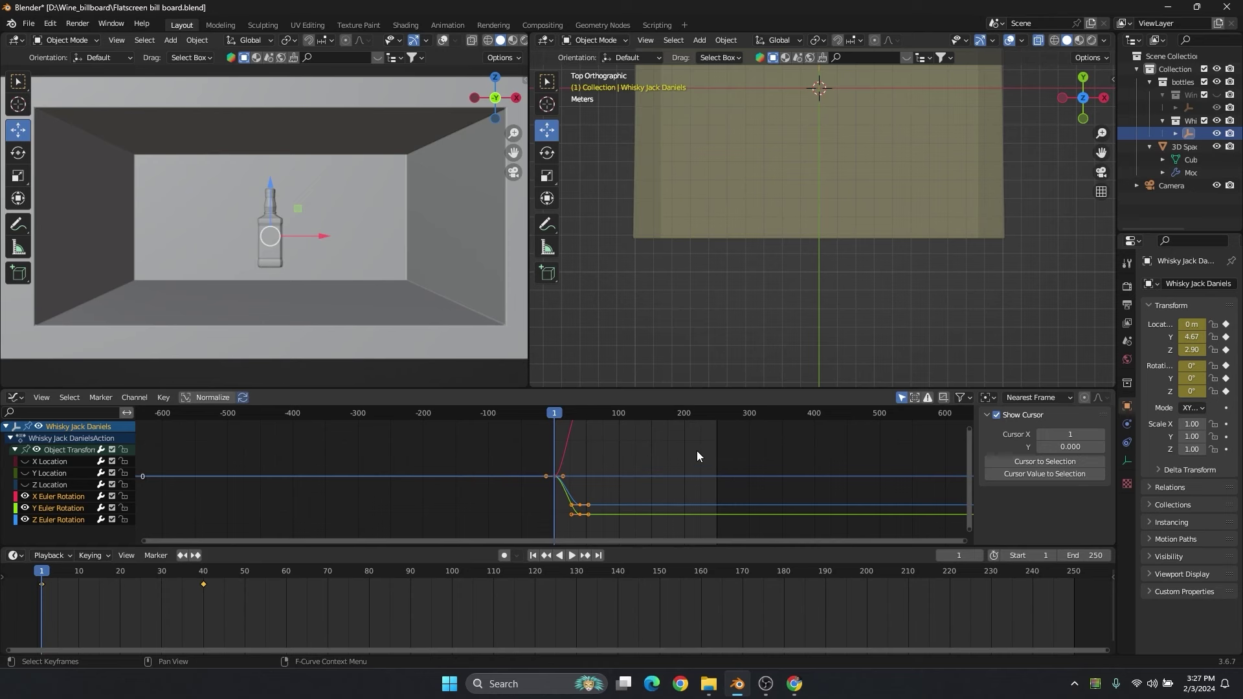
key(Home)
scroll(697, 450, up, 3)
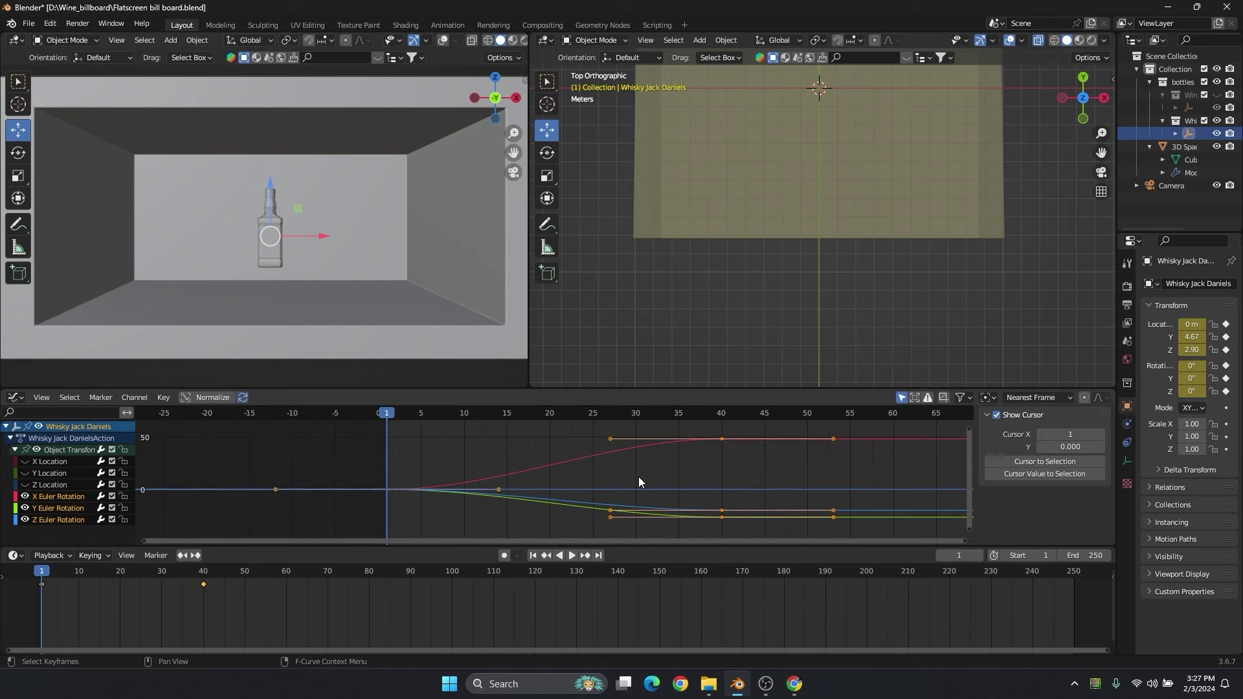
Delete the frame 1 keyframes from the three Euler Rotation curves and preview the bottle animation, returning to frame 1.
drag(463, 450, 353, 534)
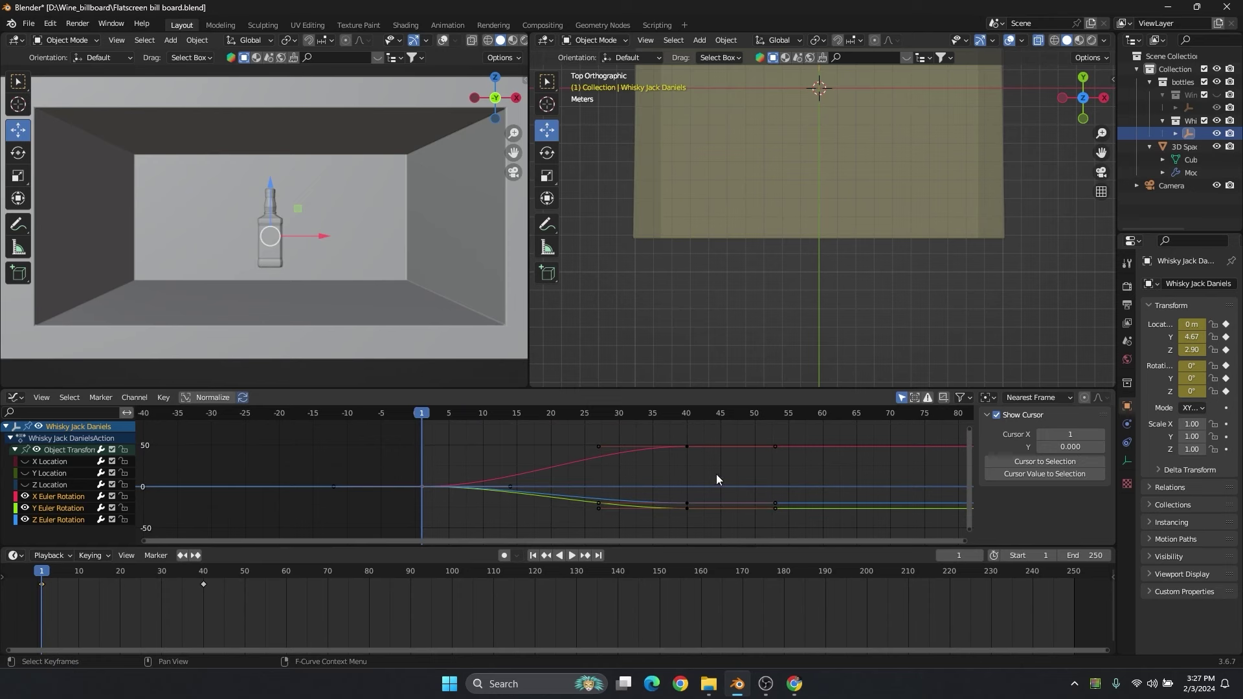
drag(460, 463, 363, 514)
key(Delete)
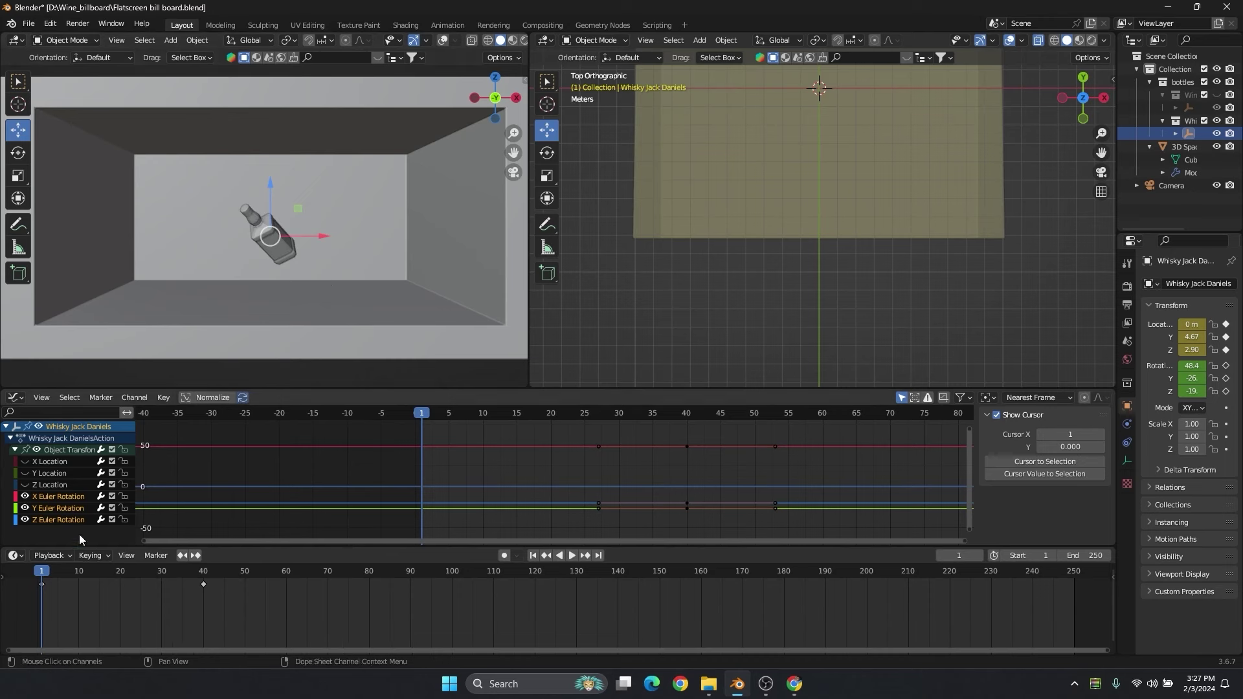
key(space)
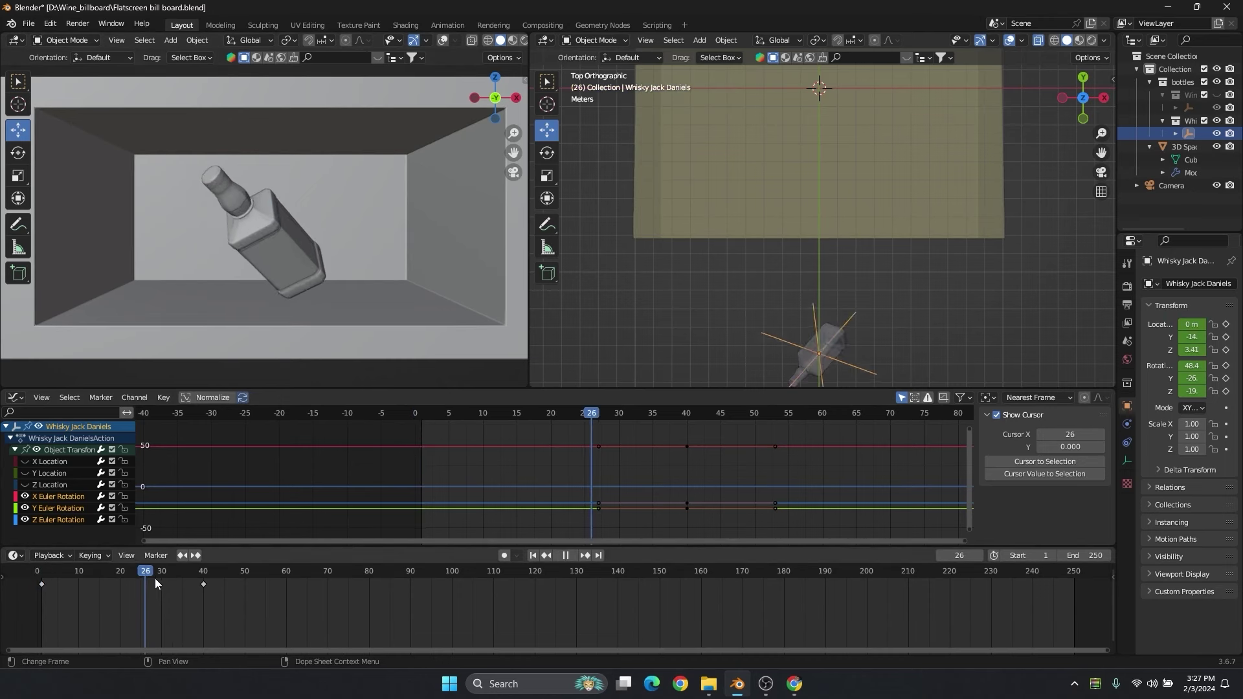
drag(179, 582, 41, 583)
key(space)
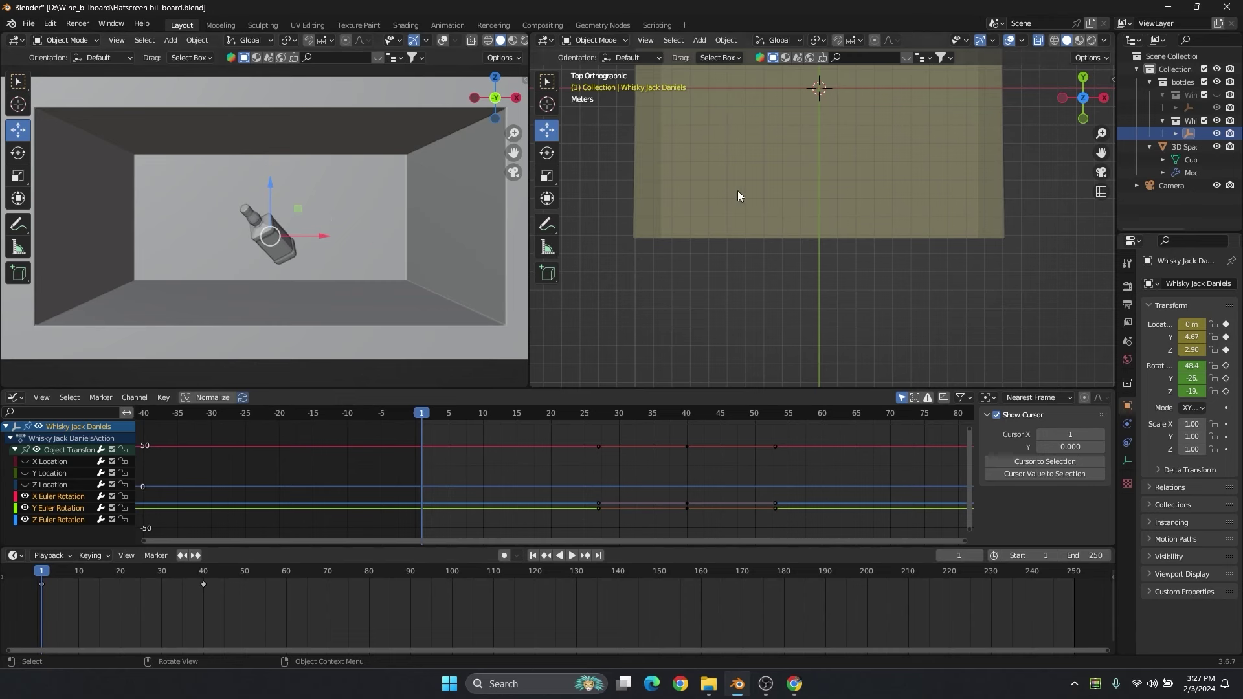
Activate the Rotate tool and set the transform orientation to Local, with the bottle framed in the top view.
scroll(777, 181, down, 3)
shift+middle_drag(866, 177, 851, 273)
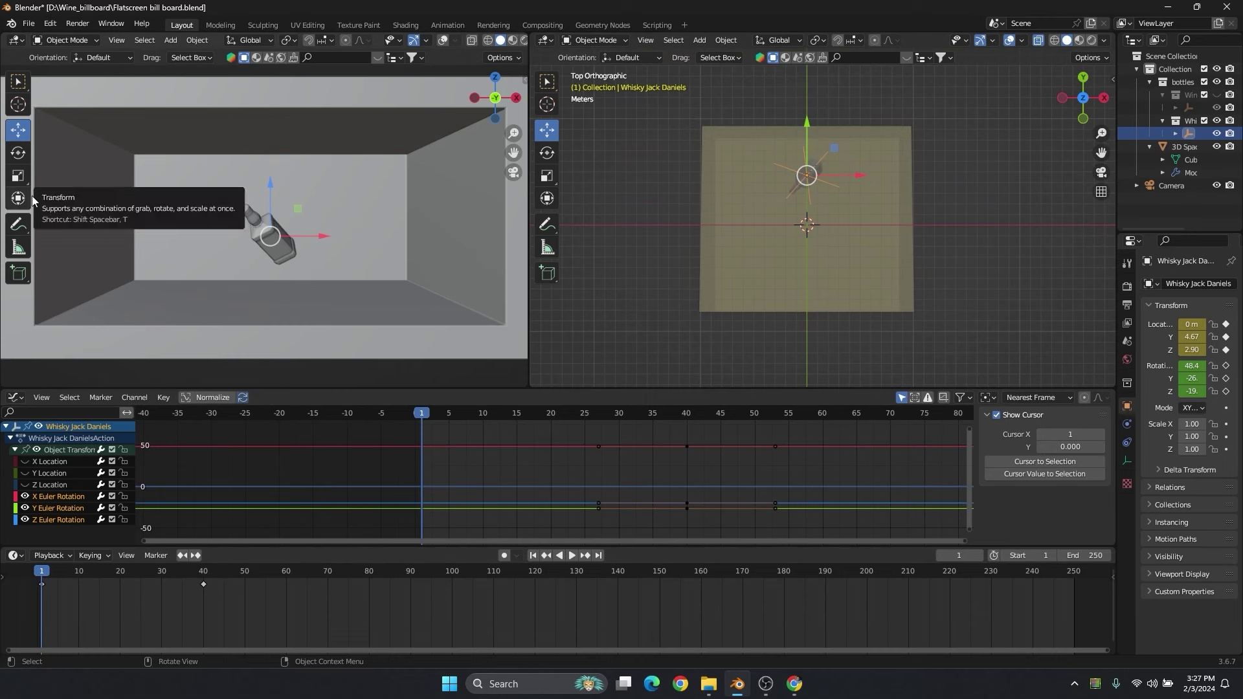
click(547, 158)
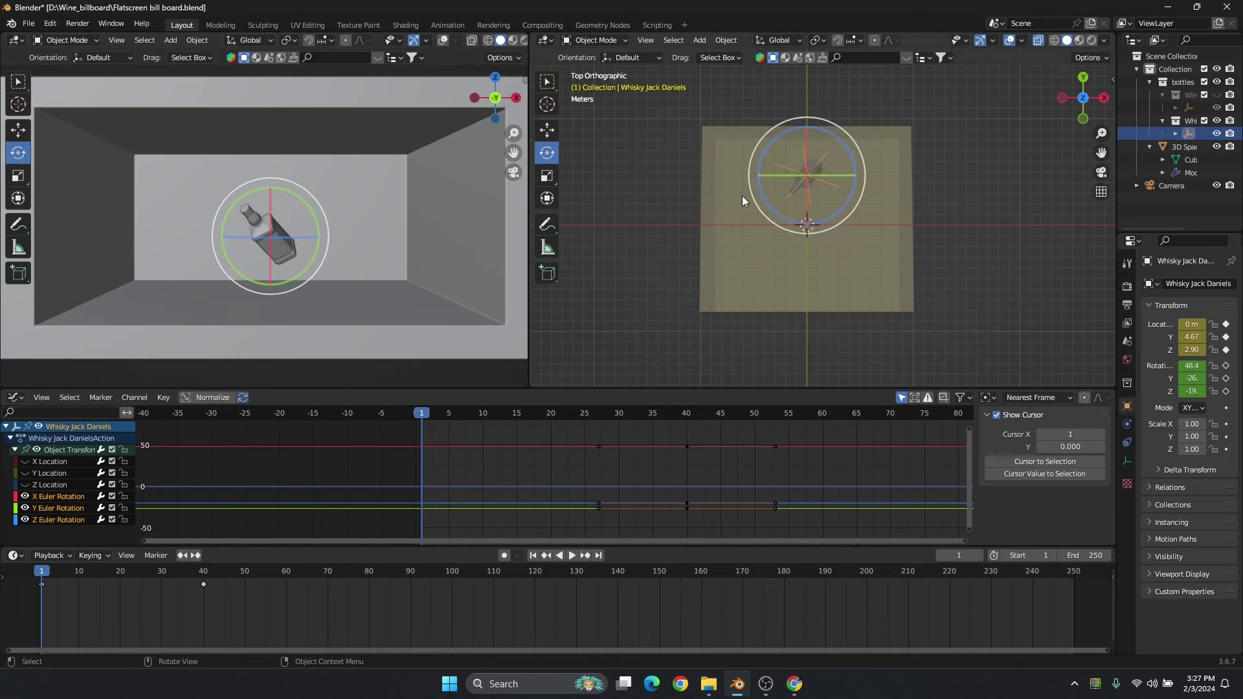
scroll(868, 204, up, 4)
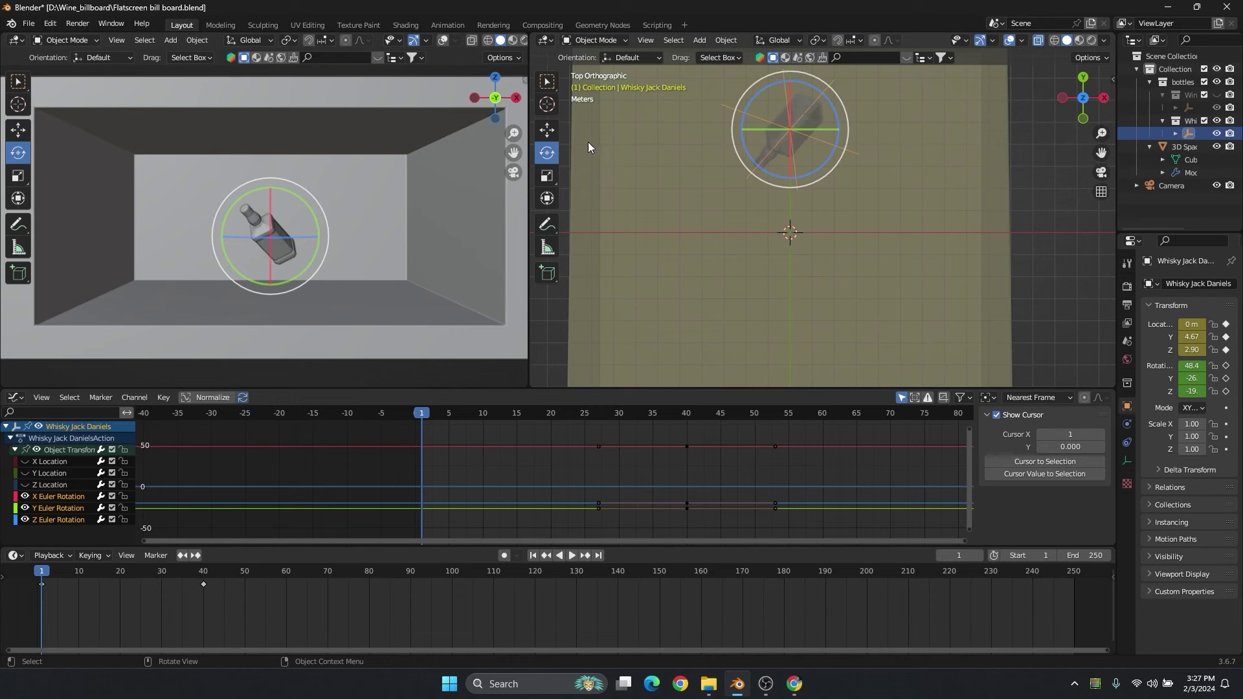
click(780, 40)
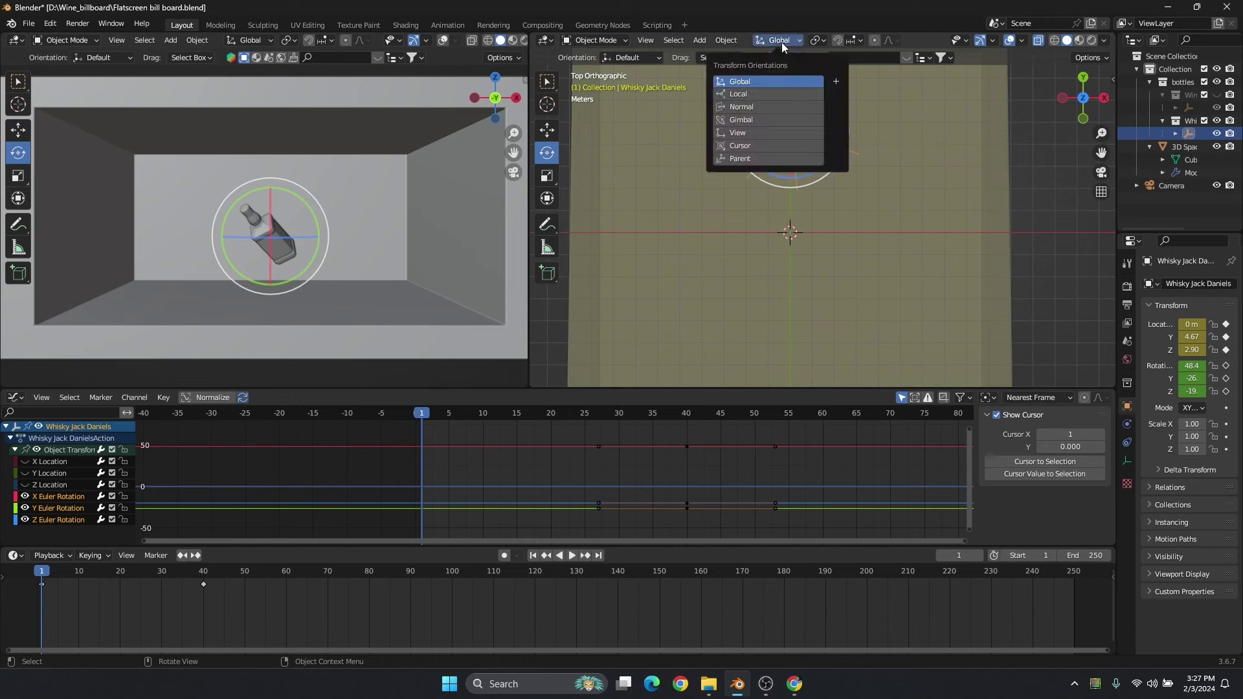
click(751, 93)
scroll(809, 131, up, 3)
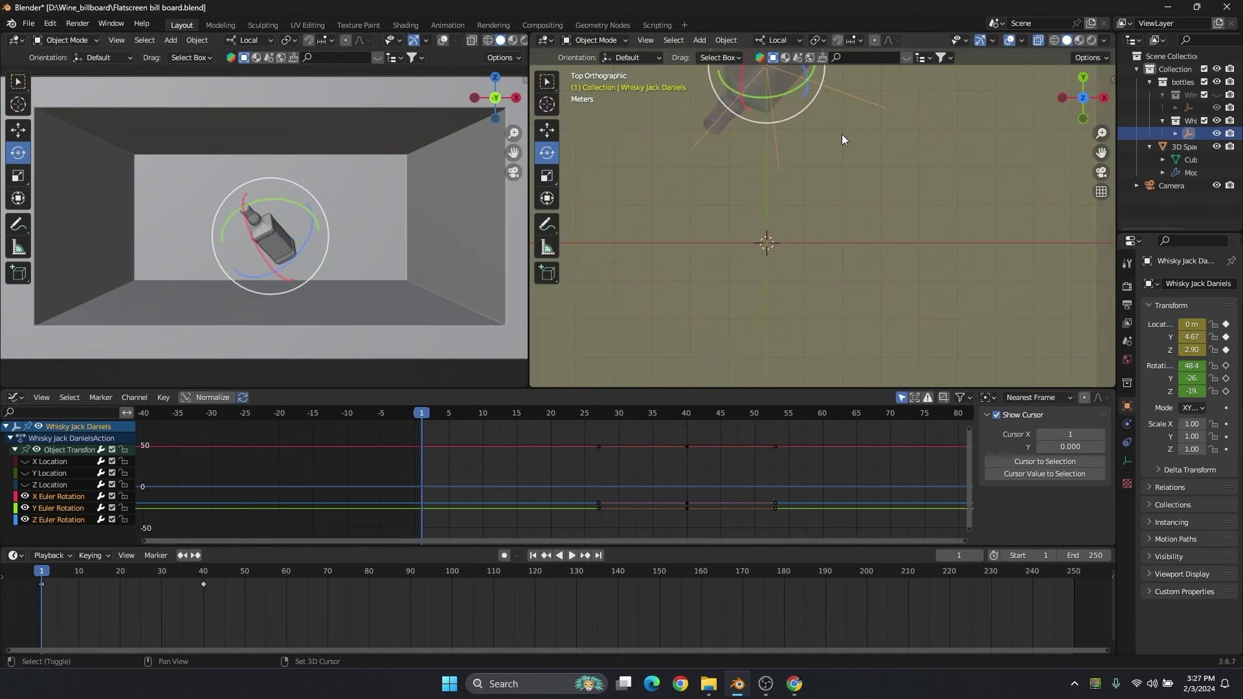
shift+middle_drag(841, 134, 869, 262)
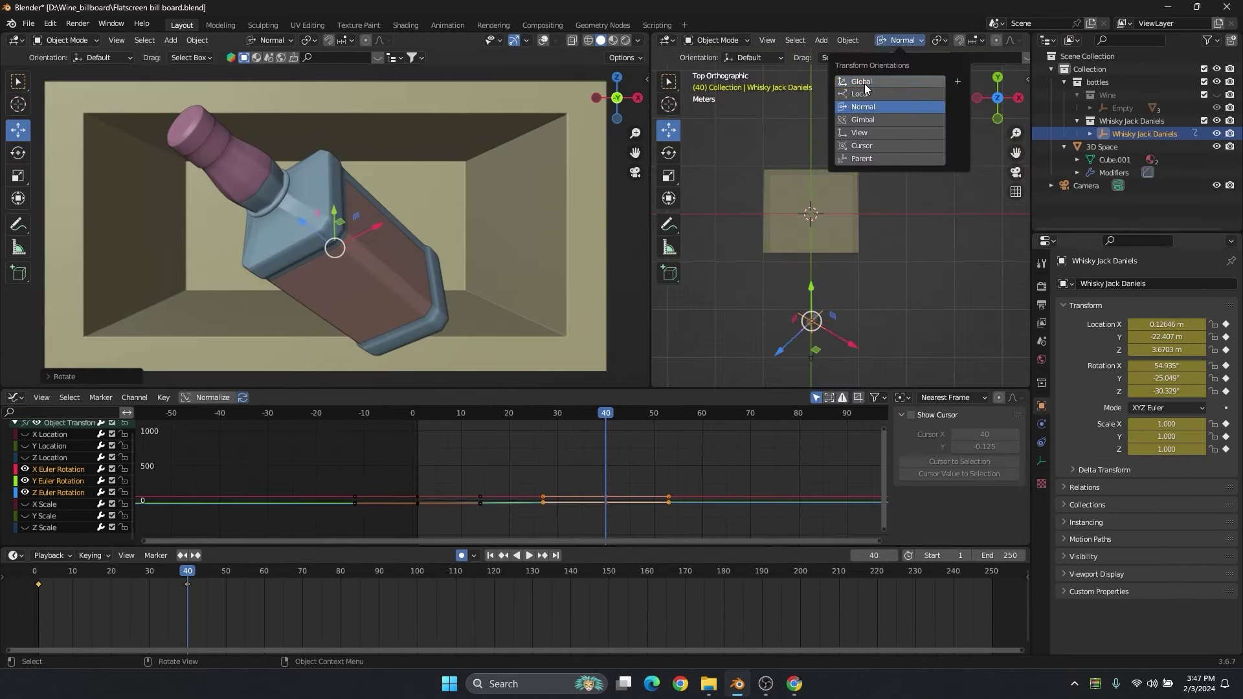
Set the transform orientation to Global and keyframe the bottle's location and rotation at frame 40.
click(873, 81)
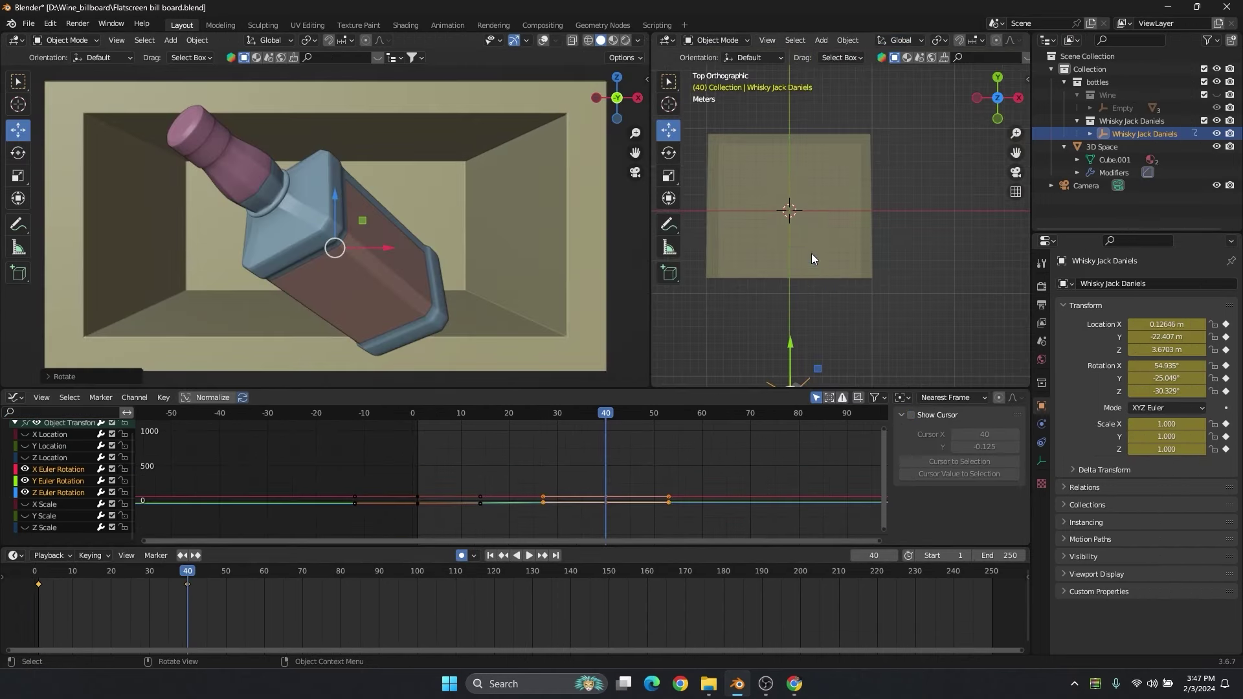
scroll(810, 279, down, 1)
shift+middle_drag(810, 279, 811, 233)
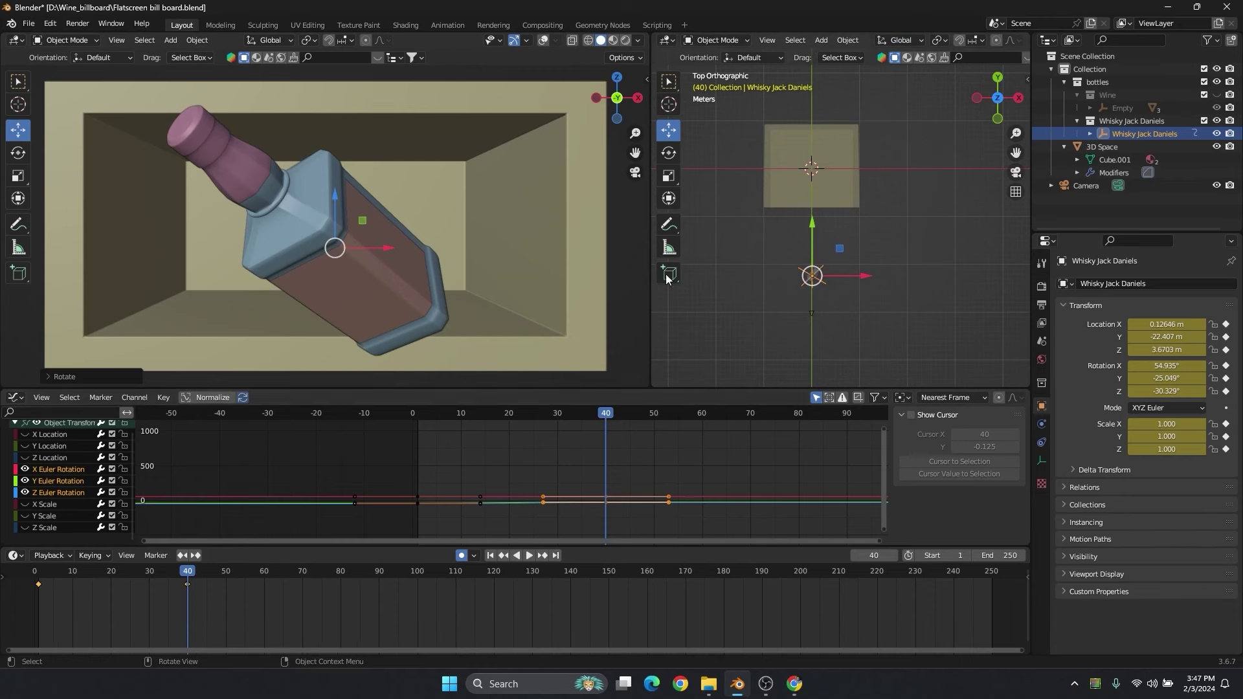
key(i)
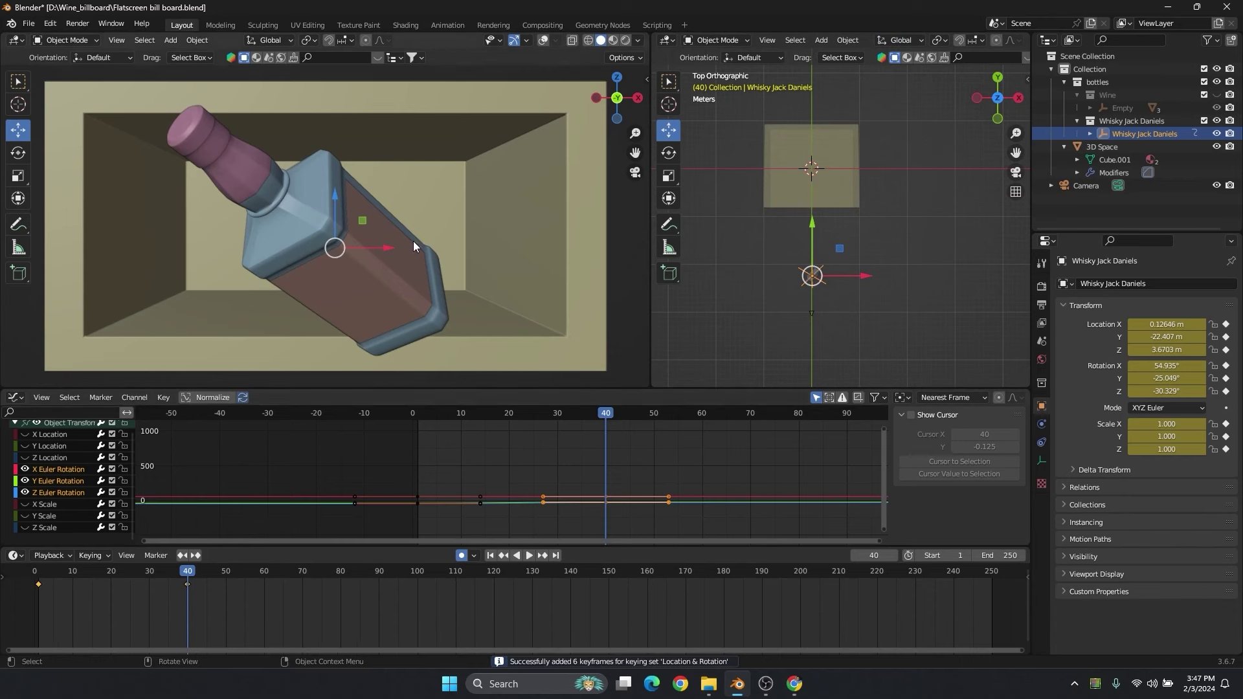
Paste the copied keyframes at frame 1 and keyframe the bottle there, moved back inside the box to about 2.91 m on Y.
drag(42, 575, 187, 576)
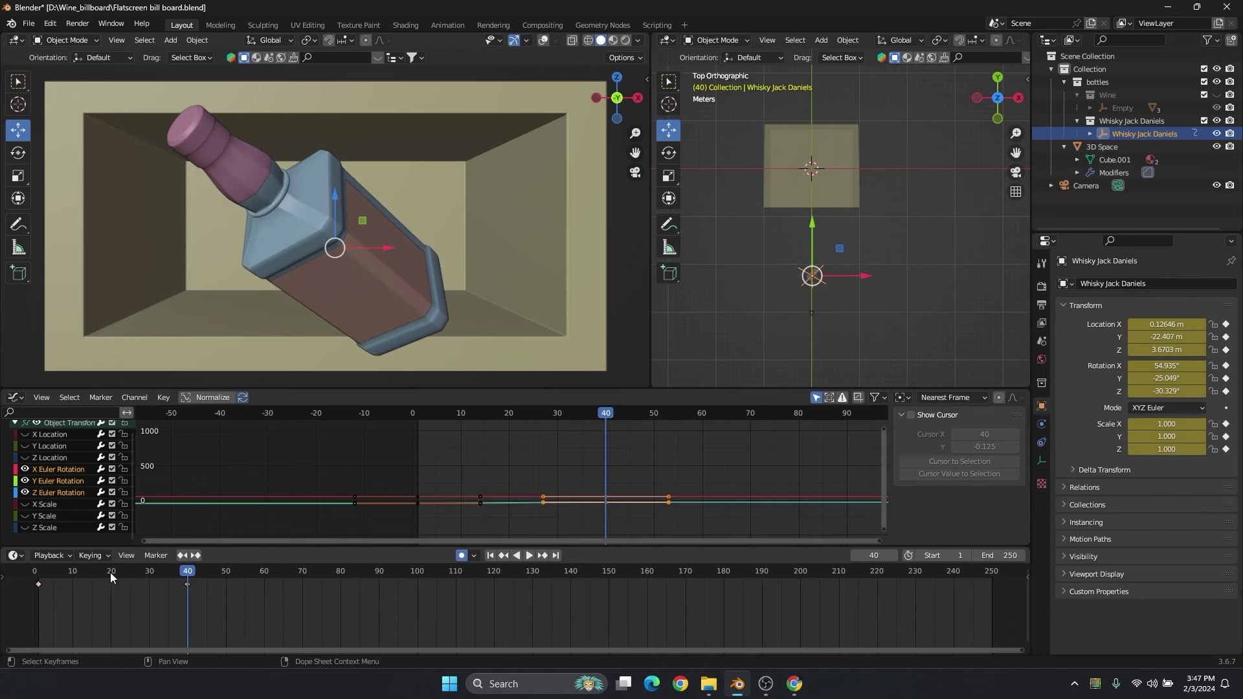
click(40, 574)
key(ctrl+v)
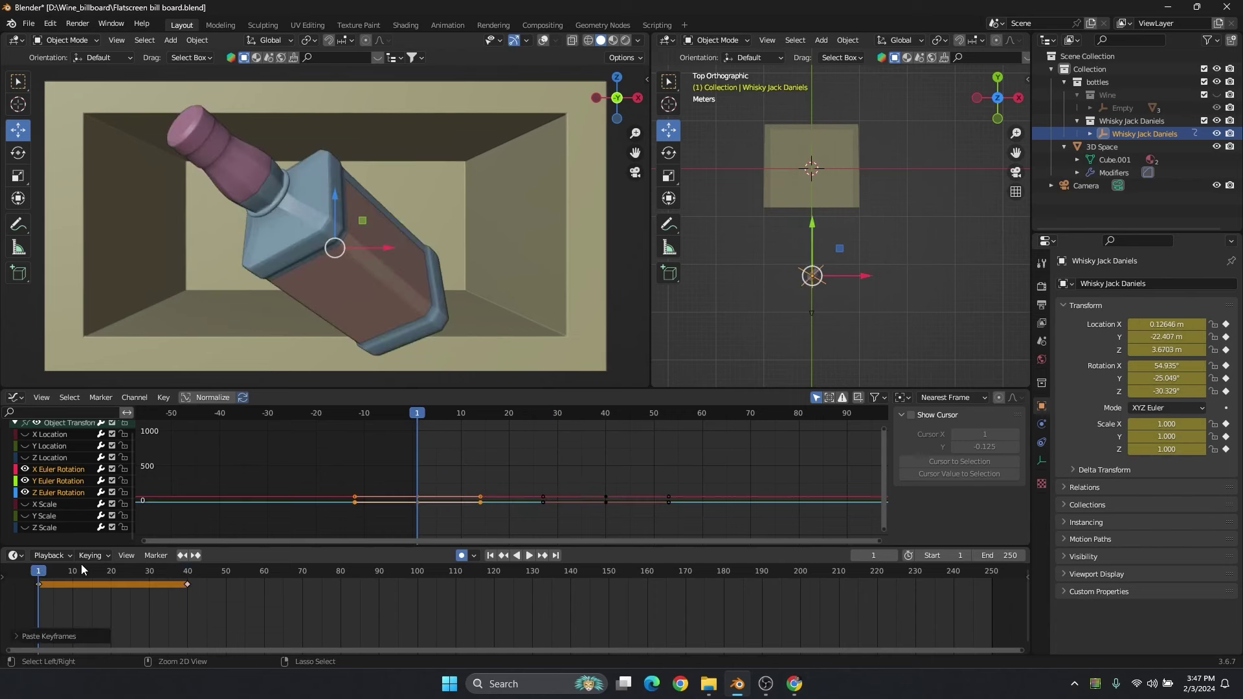
drag(813, 223, 834, 100)
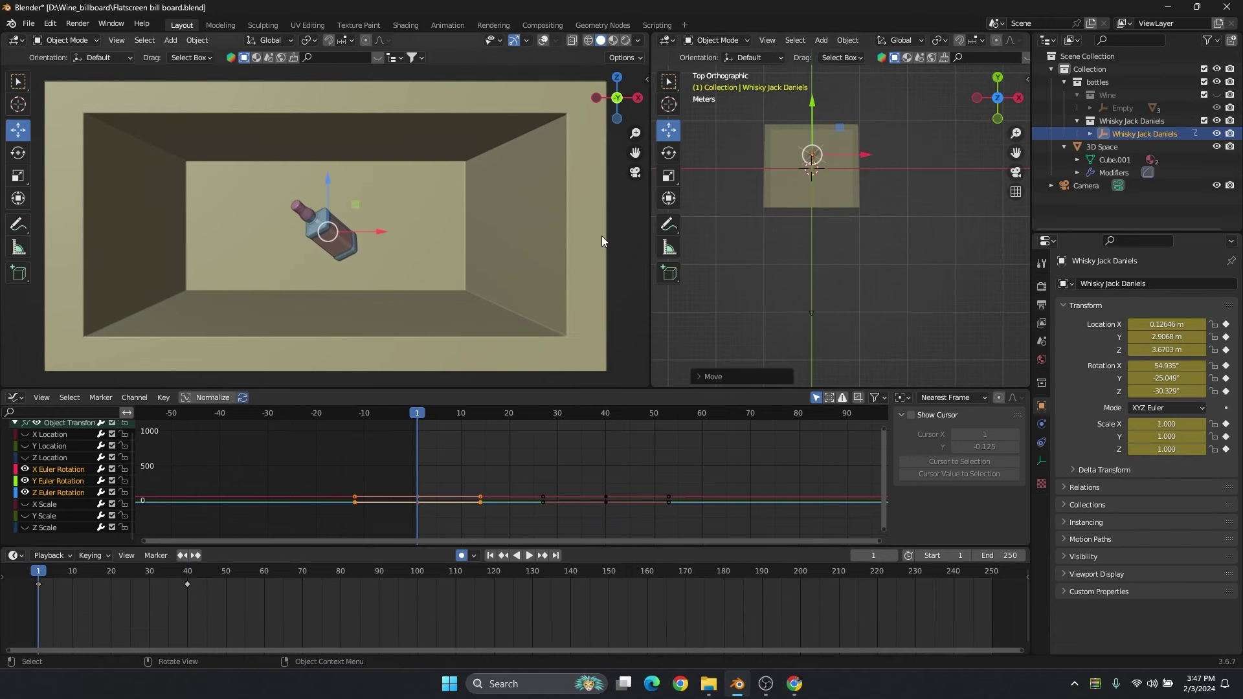
key(i)
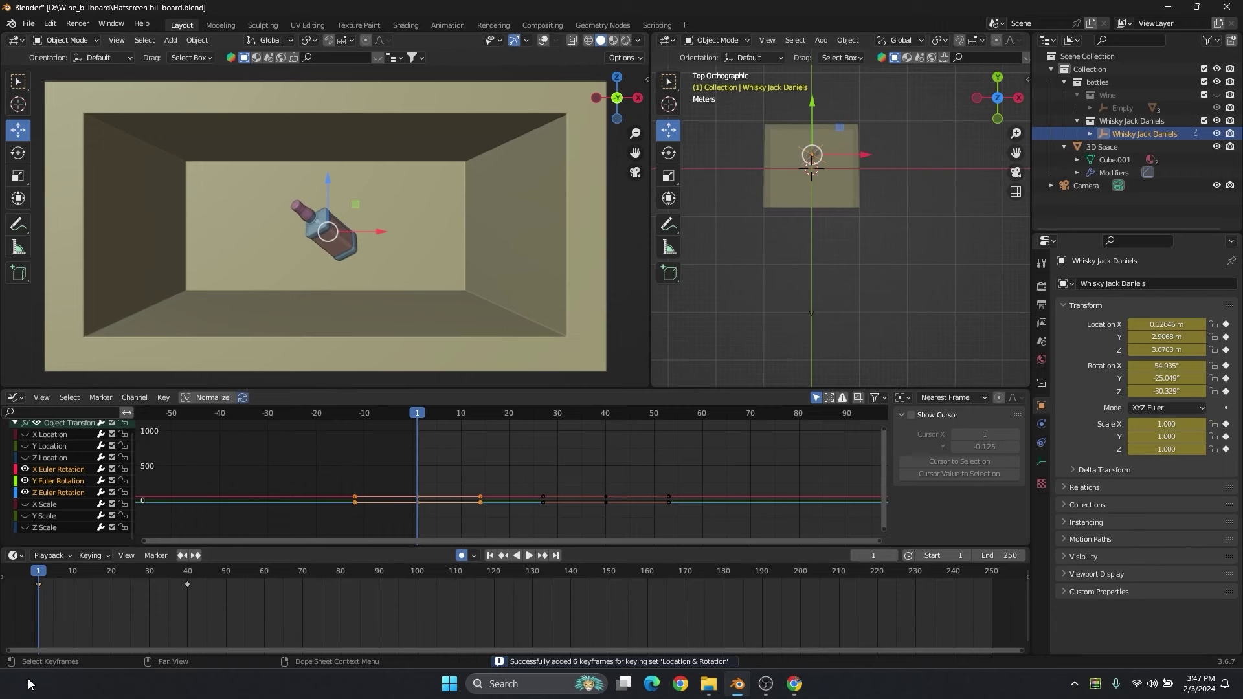
At frame 40, activate the Rotate tool with Local orientation and keyframe the bottle's location and rotation.
drag(51, 572, 187, 570)
click(187, 583)
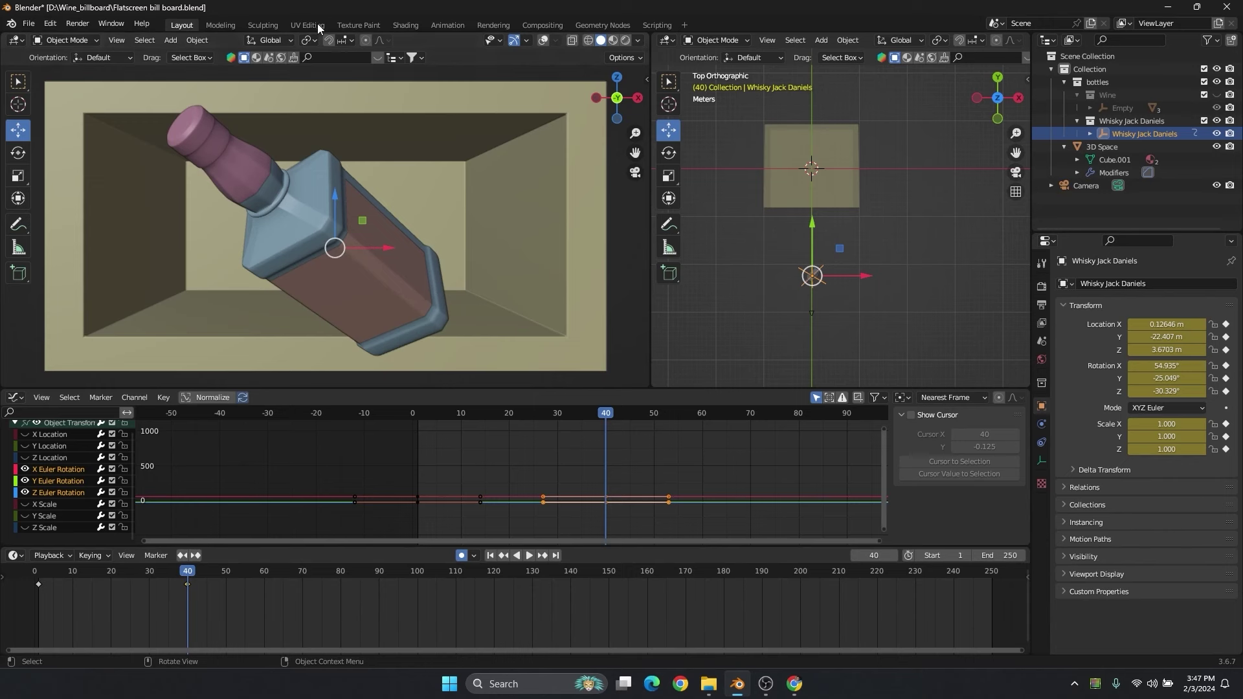
click(18, 152)
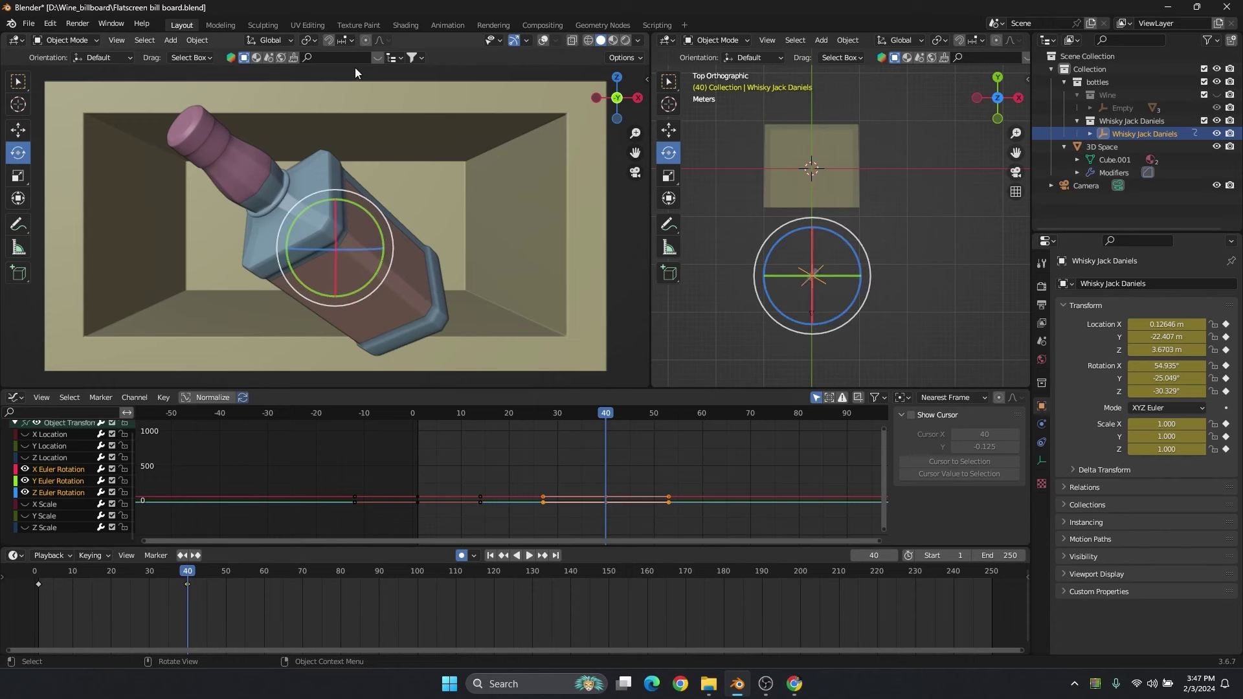
click(293, 41)
click(256, 94)
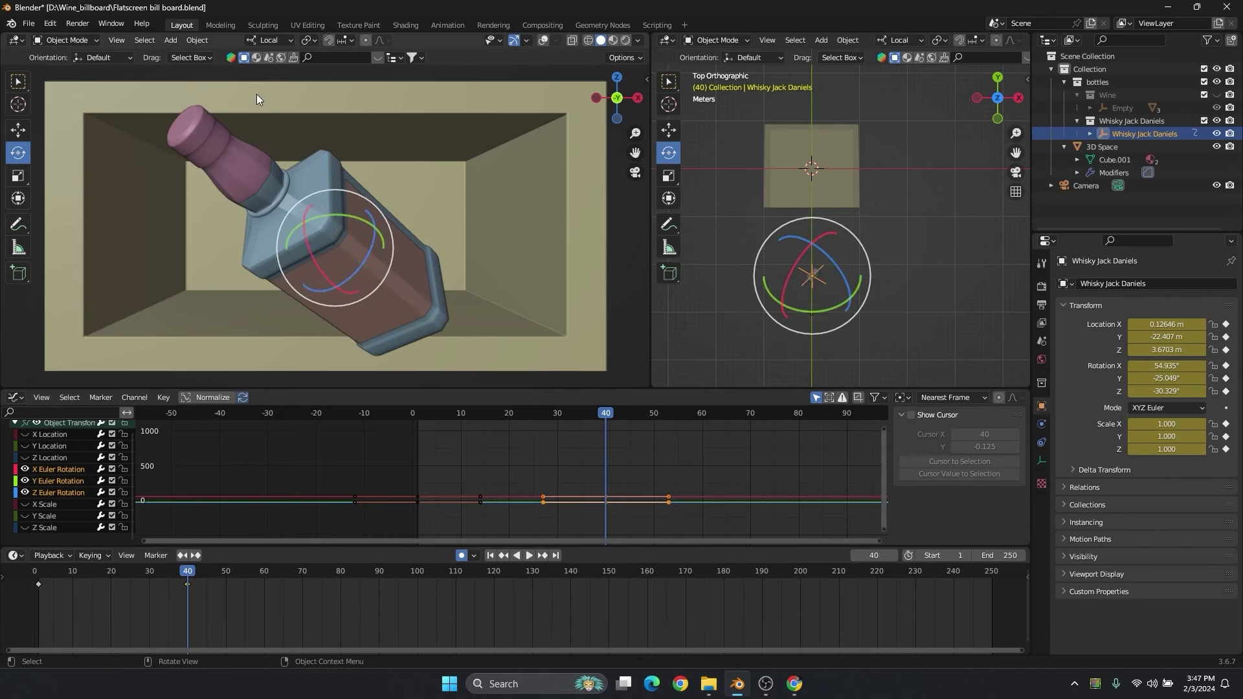
key(i)
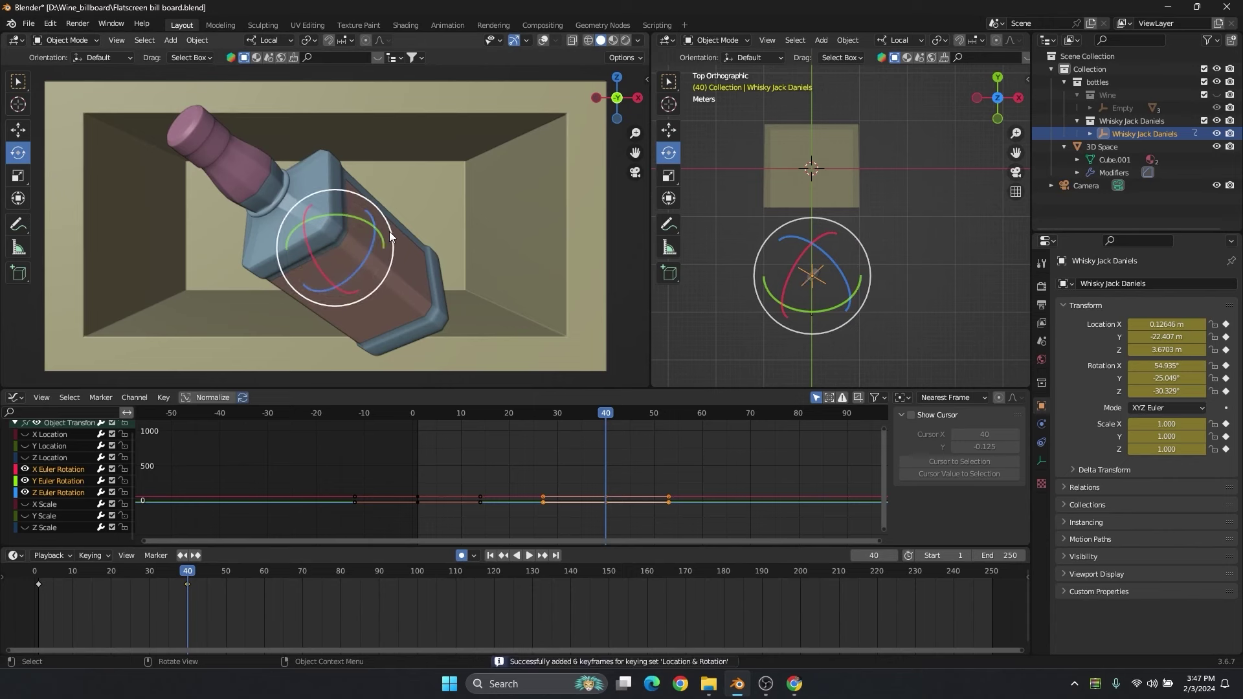
Spin the bottle about its local Z axis at frame 40 to about X -18.9°, Y 56.6°, Z 200.8°, and scrub through the motion.
drag(48, 579, 188, 578)
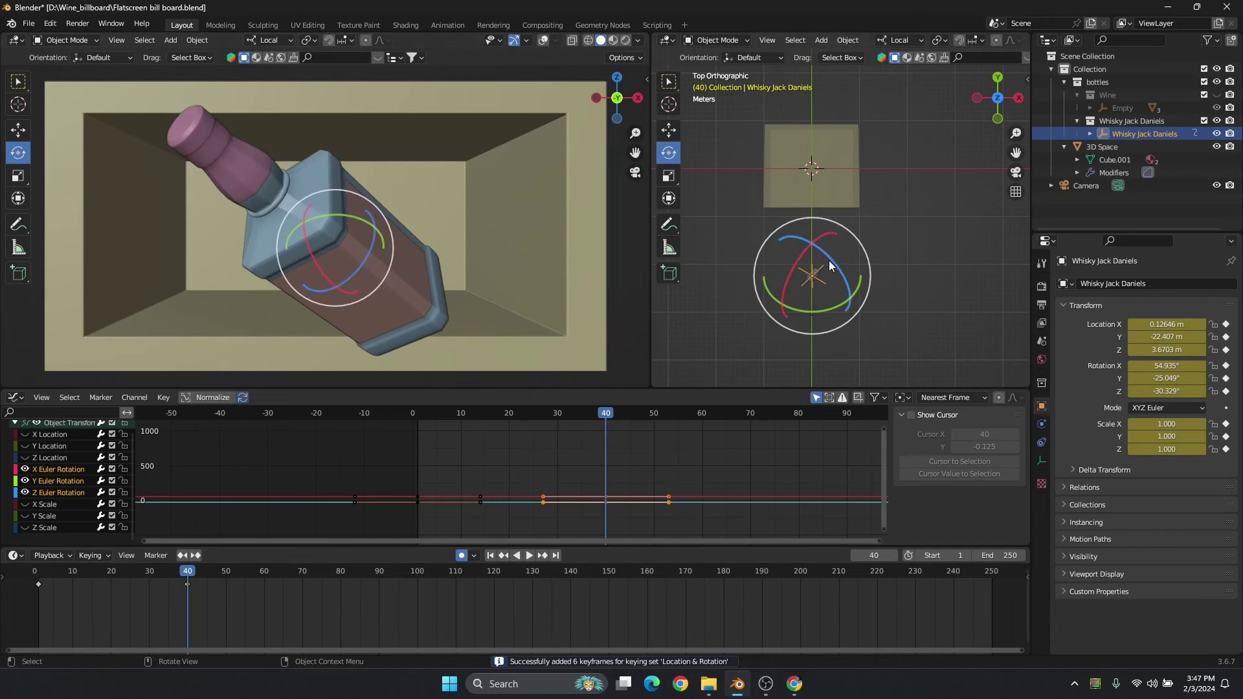
drag(364, 260, 82, 374)
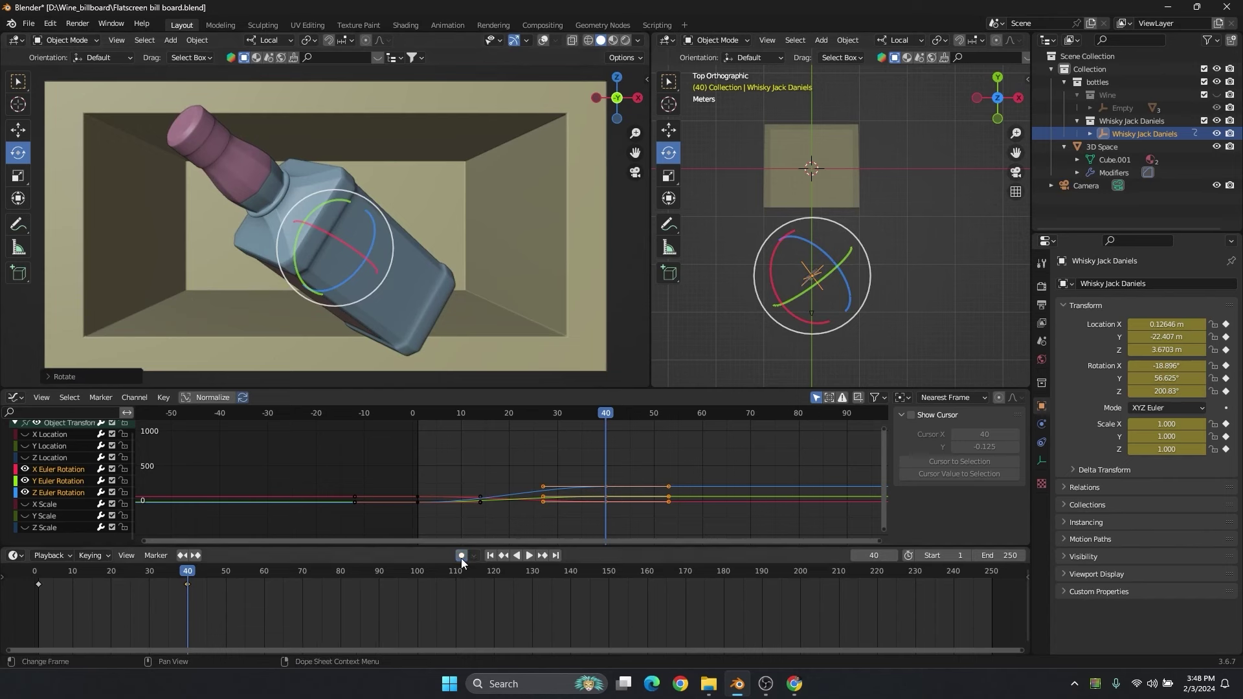
drag(45, 574, 189, 572)
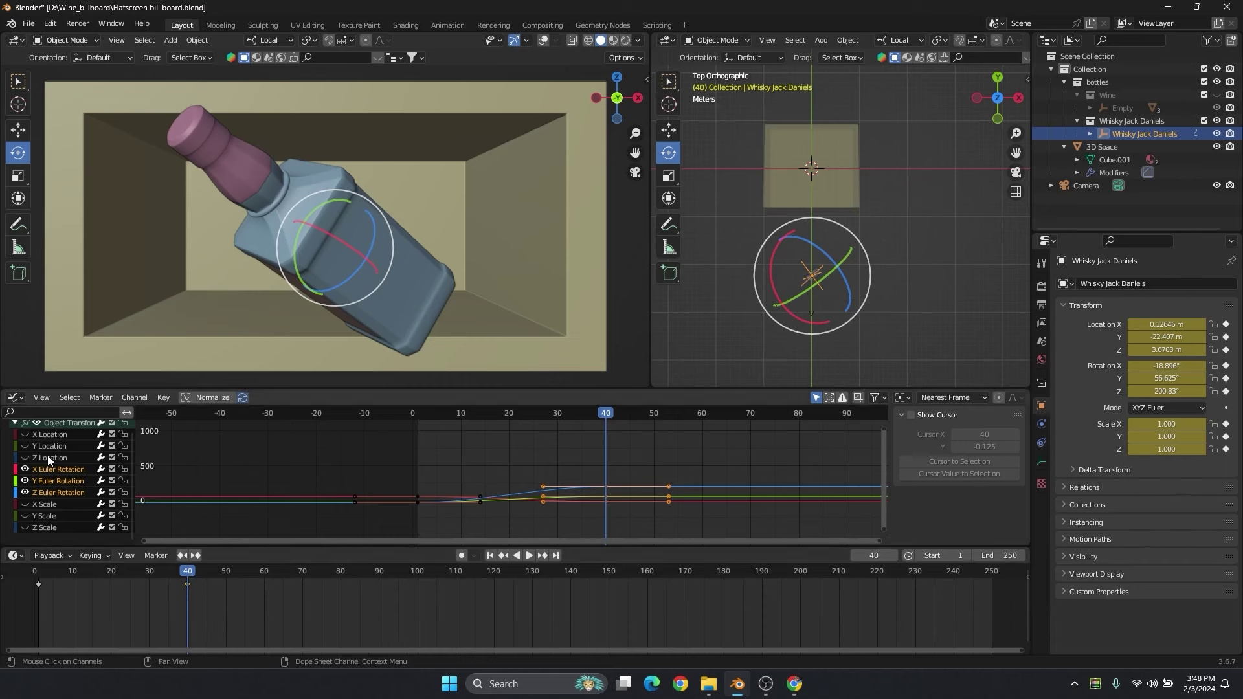
Isolate the three Euler Rotation curves in the Graph Editor, frame them, and select the outgoing handles of their frame 40 keyframes.
scroll(47, 456, up, 2)
key(alt+h)
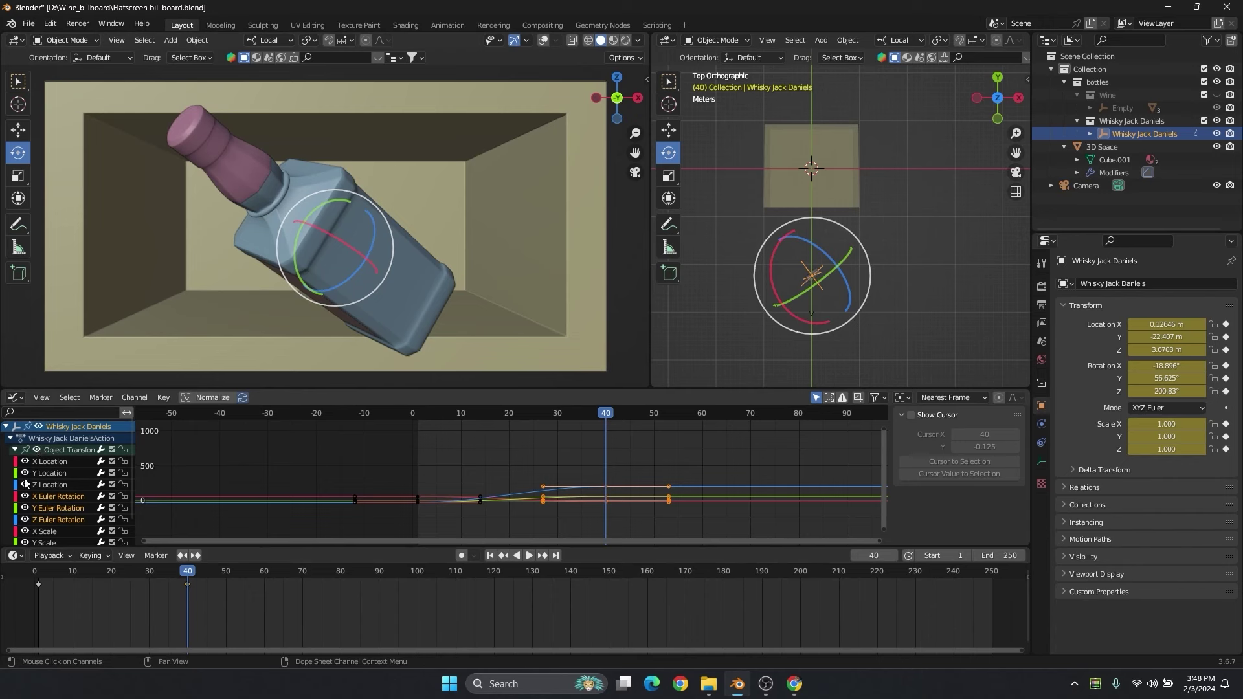
key(shift+h)
drag(25, 519, 25, 519)
key(Home)
drag(545, 462, 689, 525)
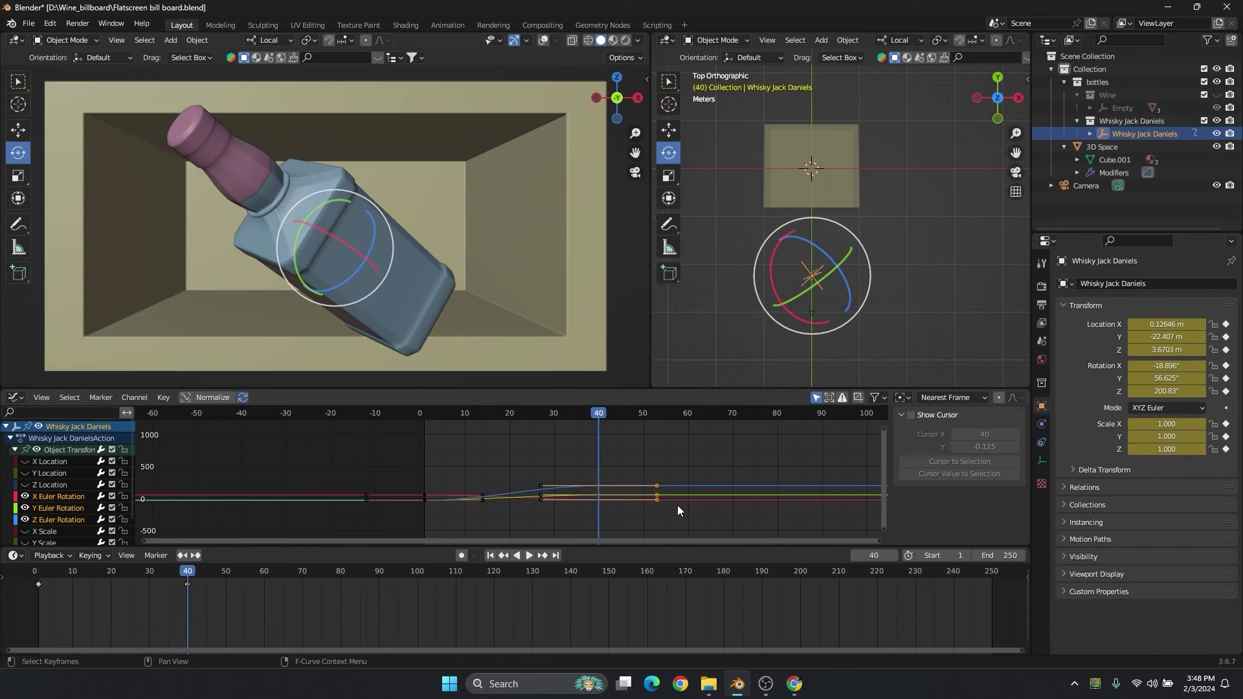
Delete the bottle's selected rotation keyframes at frame 40 and set its rotation mode to ZXY Euler.
key(Delete)
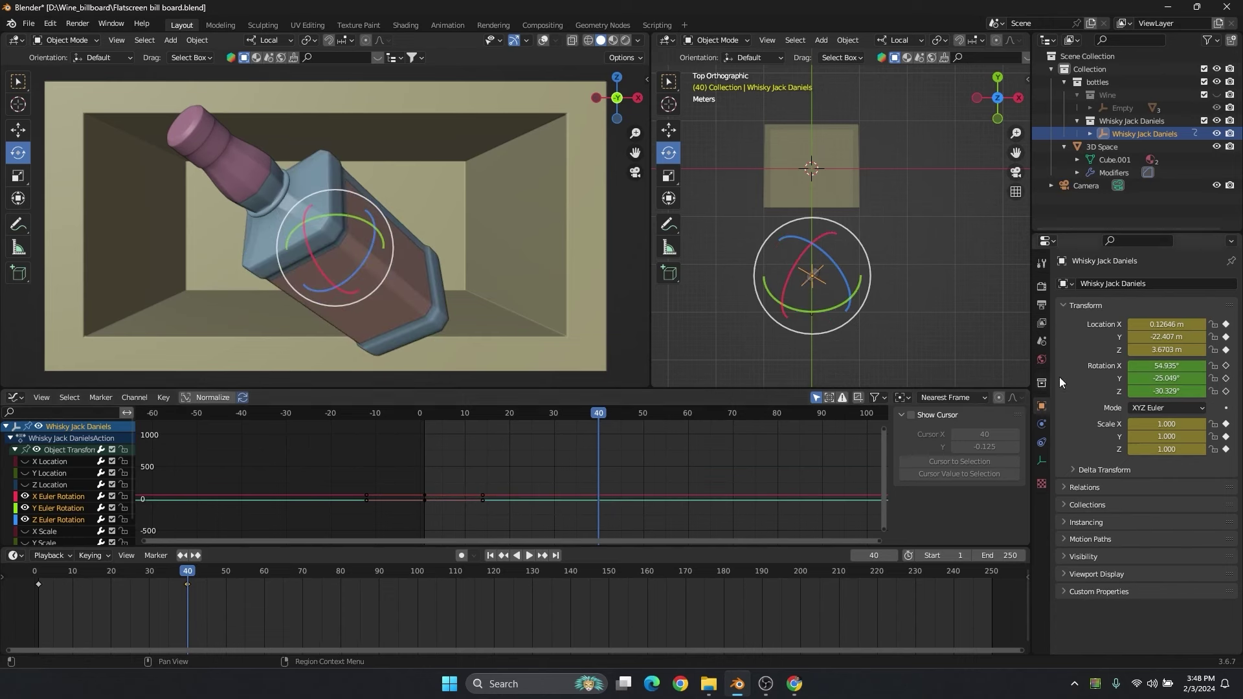
click(1162, 406)
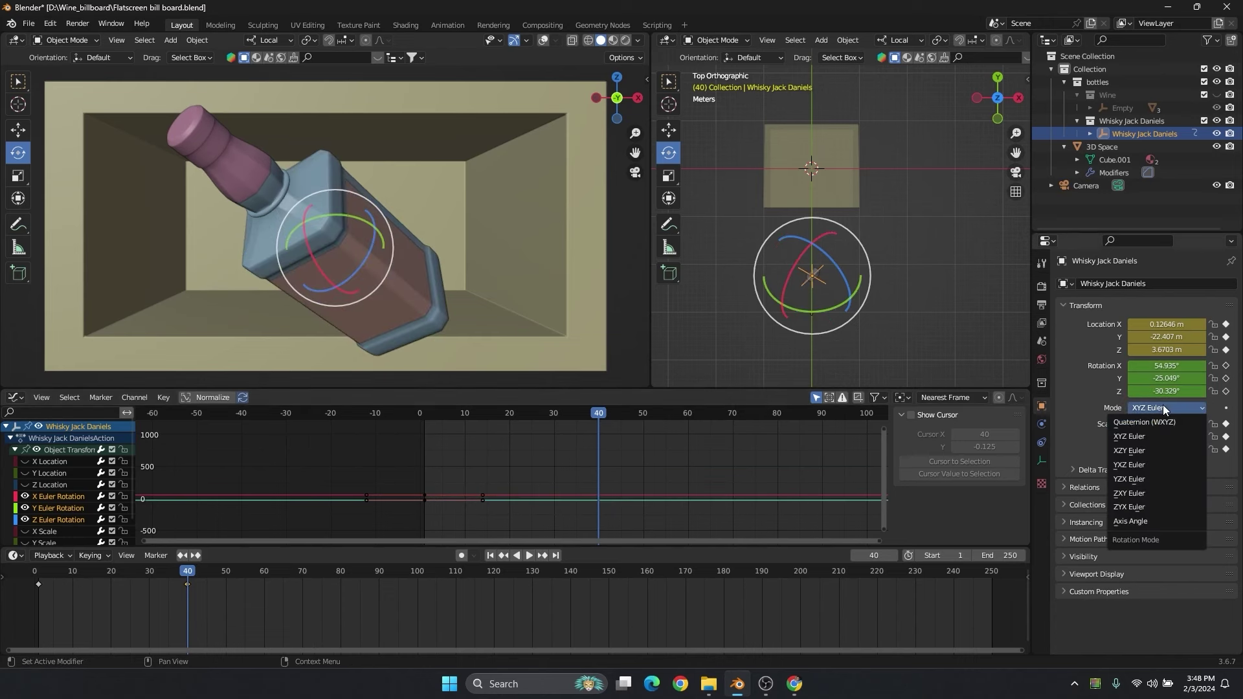
click(1138, 496)
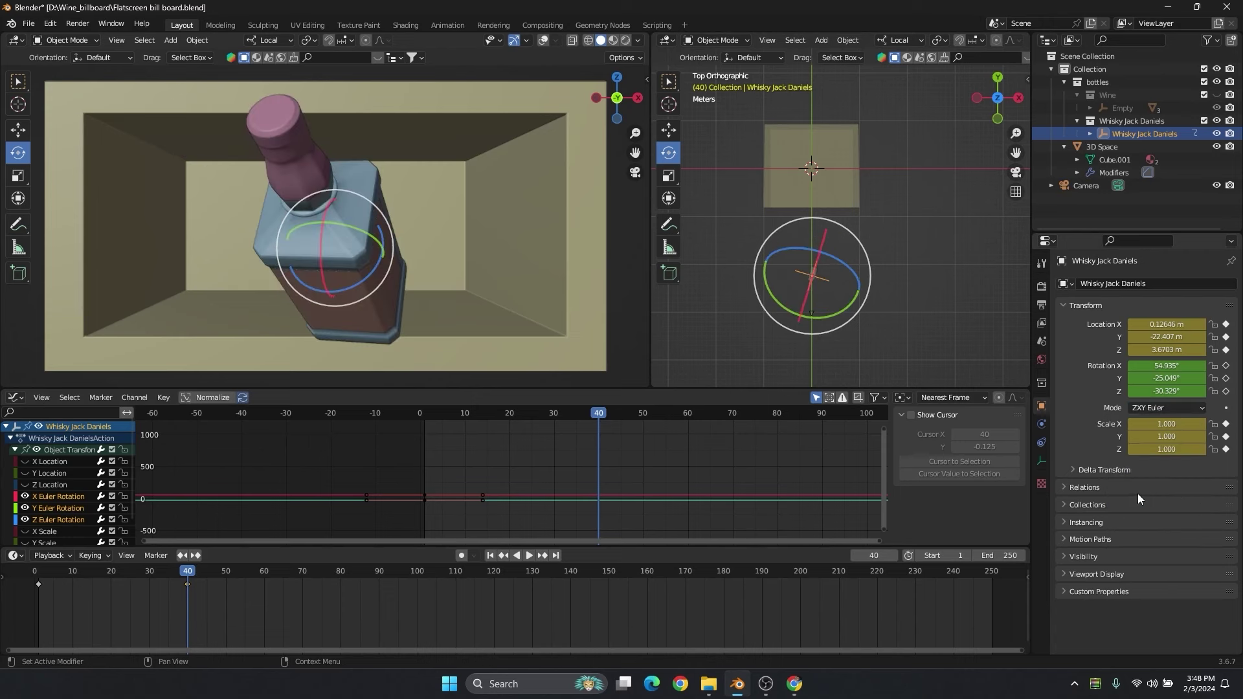
Rotate the bottle at frame 40 to about X 39°, Y -52°, Z -50° and keyframe its location and rotation.
drag(359, 228, 353, 265)
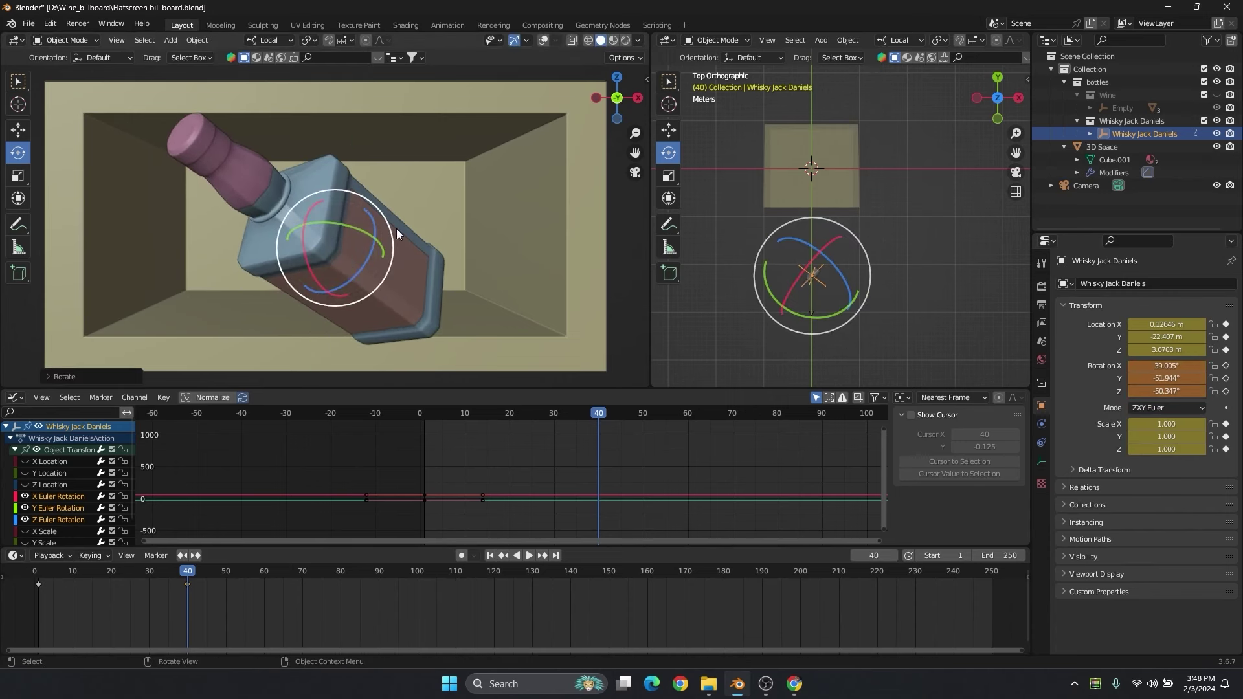
key(i)
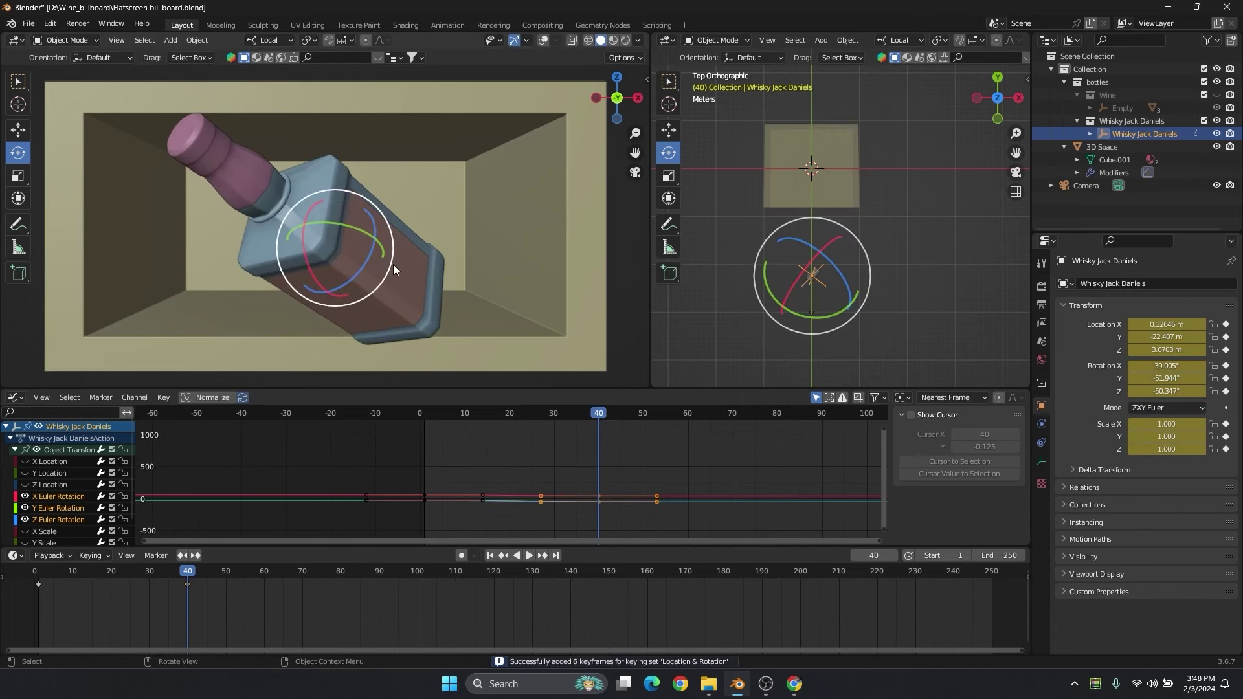
At frame 1, tilt the bottle to about X 40°, Y -51°, Z -50° and keyframe its location and rotation.
click(39, 573)
key(space)
click(40, 572)
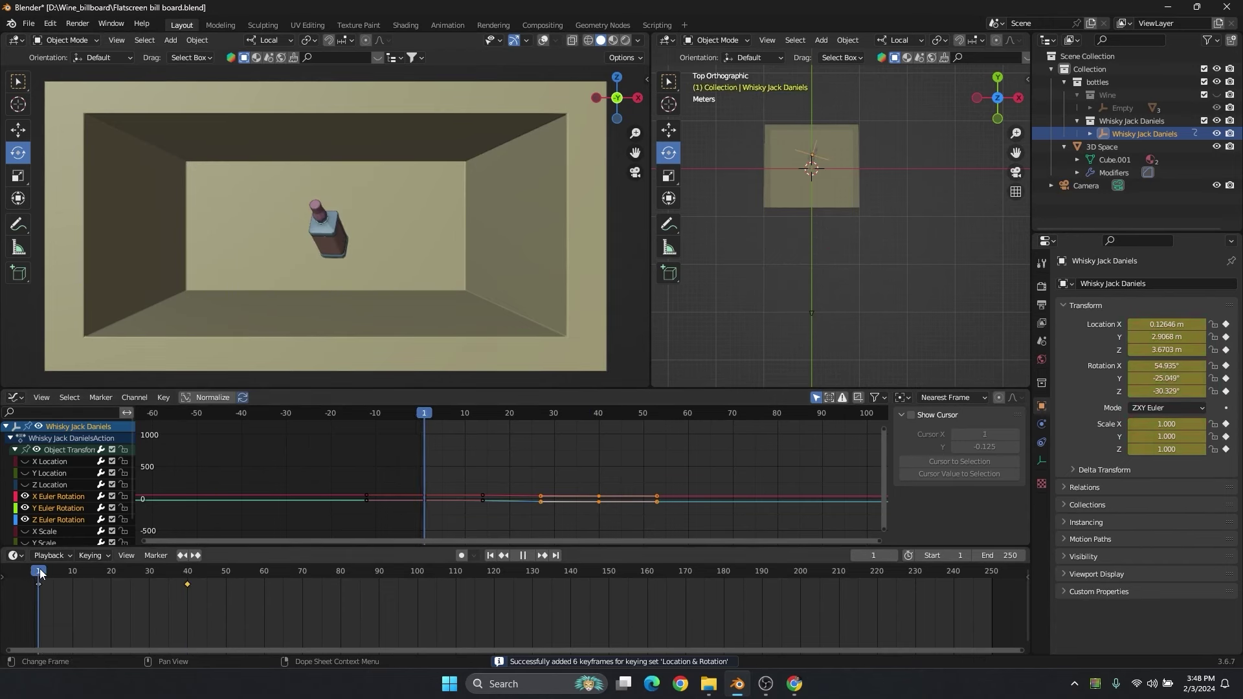
key(space)
drag(360, 215, 346, 209)
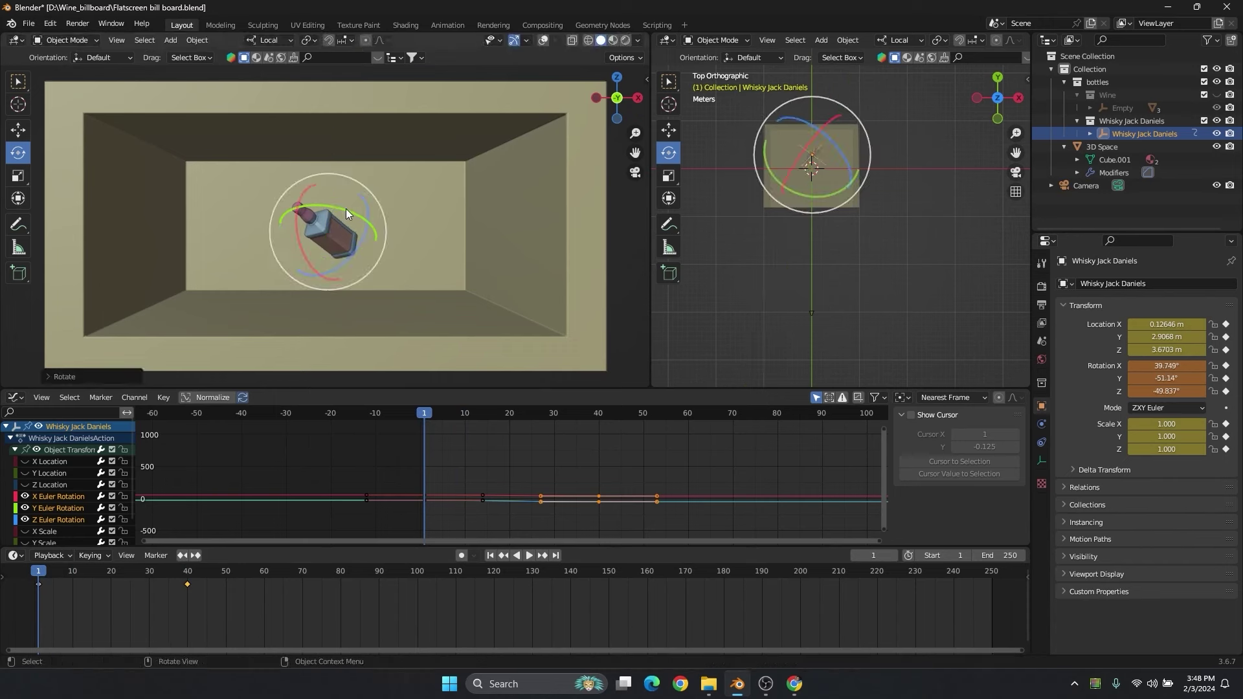
key(i)
At frame 40, spin the bottle around its local Z axis to about 156° and keyframe its location and rotation.
drag(60, 569, 187, 557)
drag(359, 268, 208, 220)
key(i)
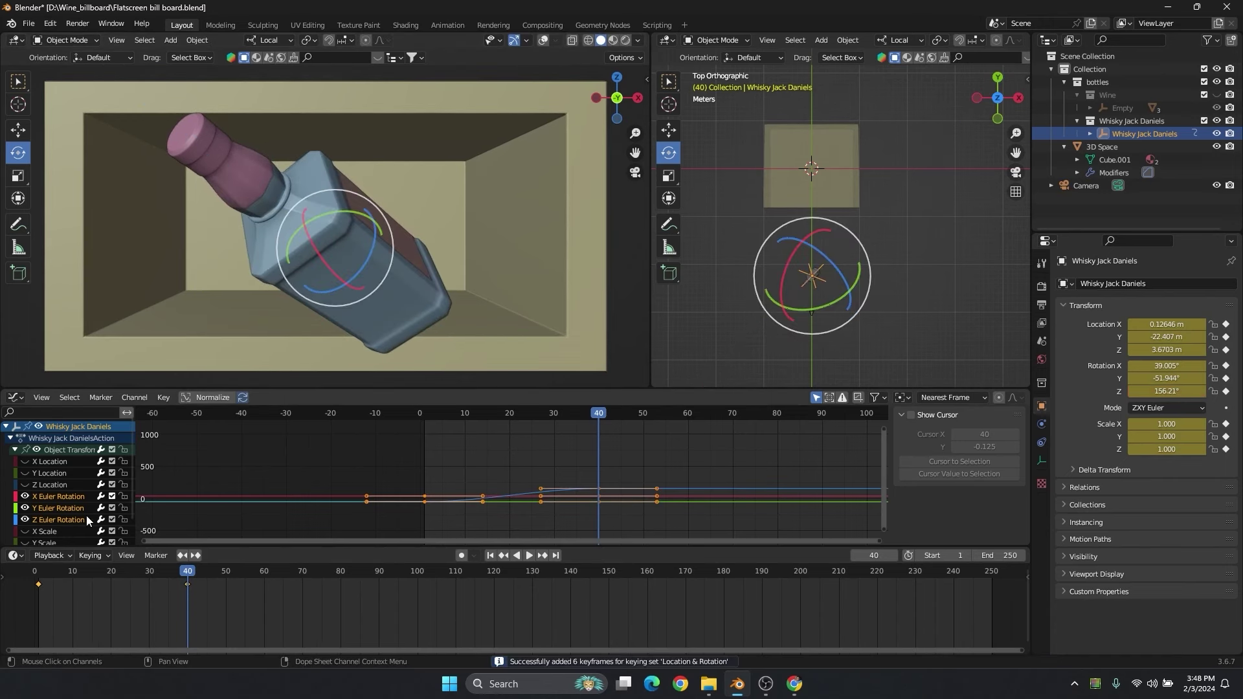
drag(42, 575, 184, 575)
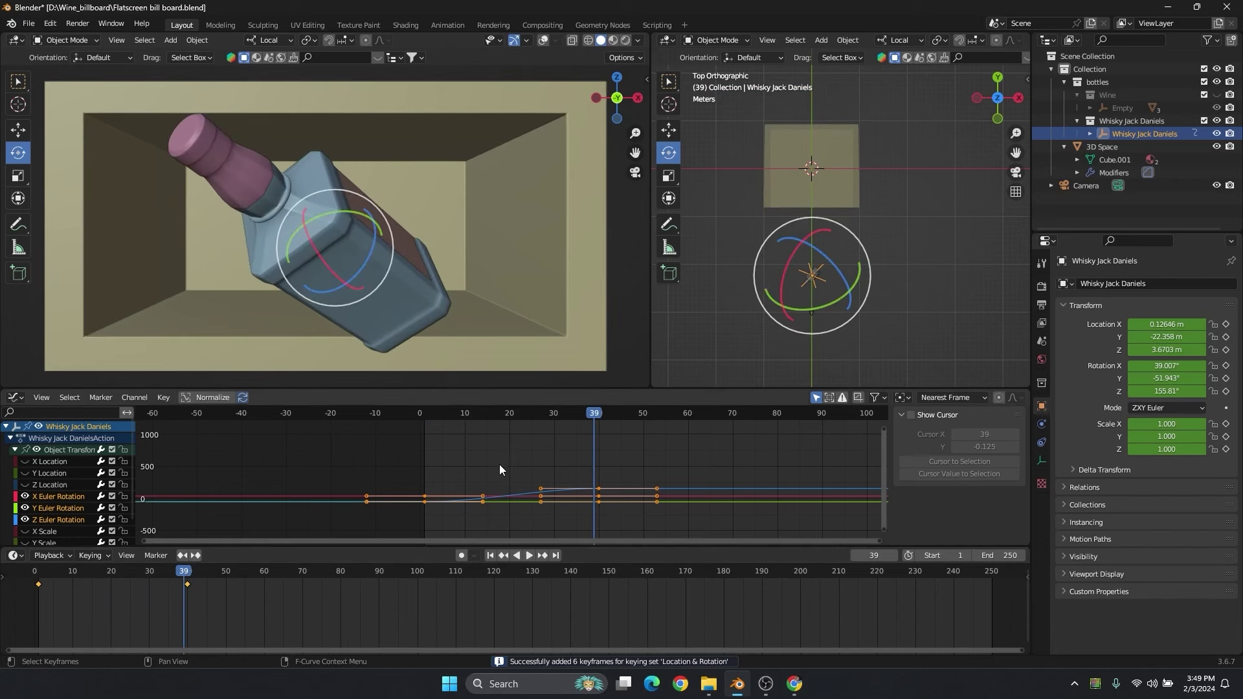
Using global orientation at frame 39, move the bottle to about Y -23.37 m and Z 3.71 m.
scroll(499, 464, down, 1)
click(247, 467)
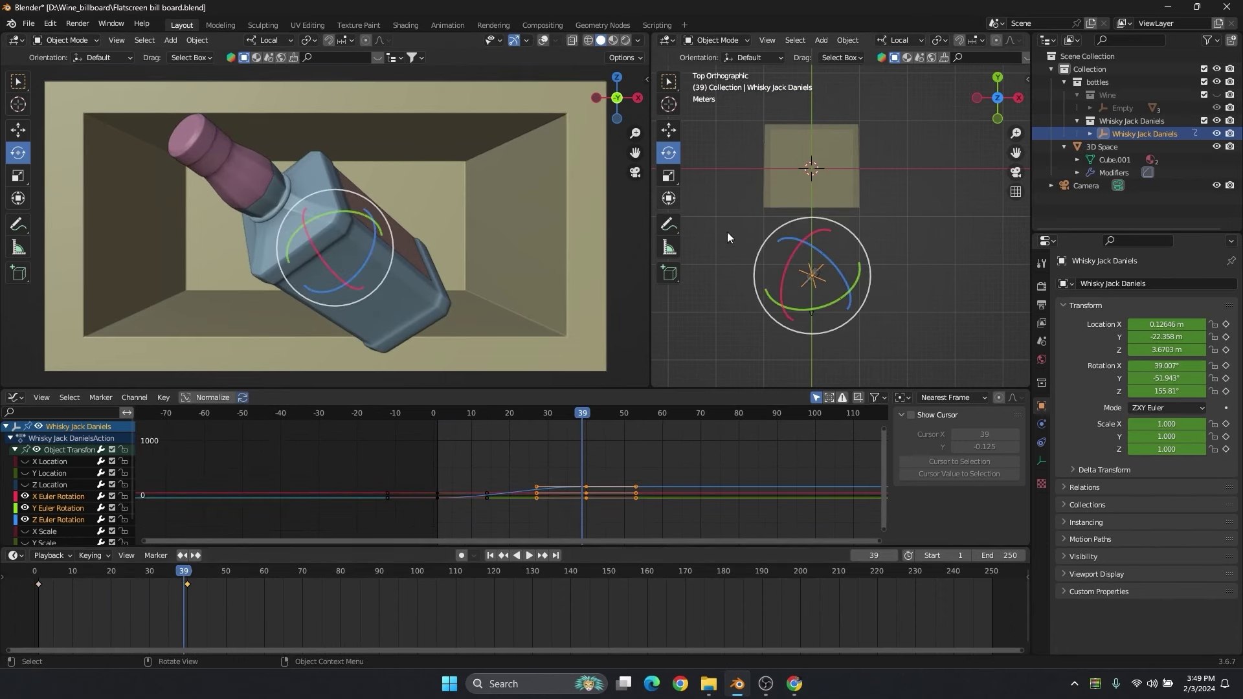
scroll(745, 236, up, 1)
click(670, 130)
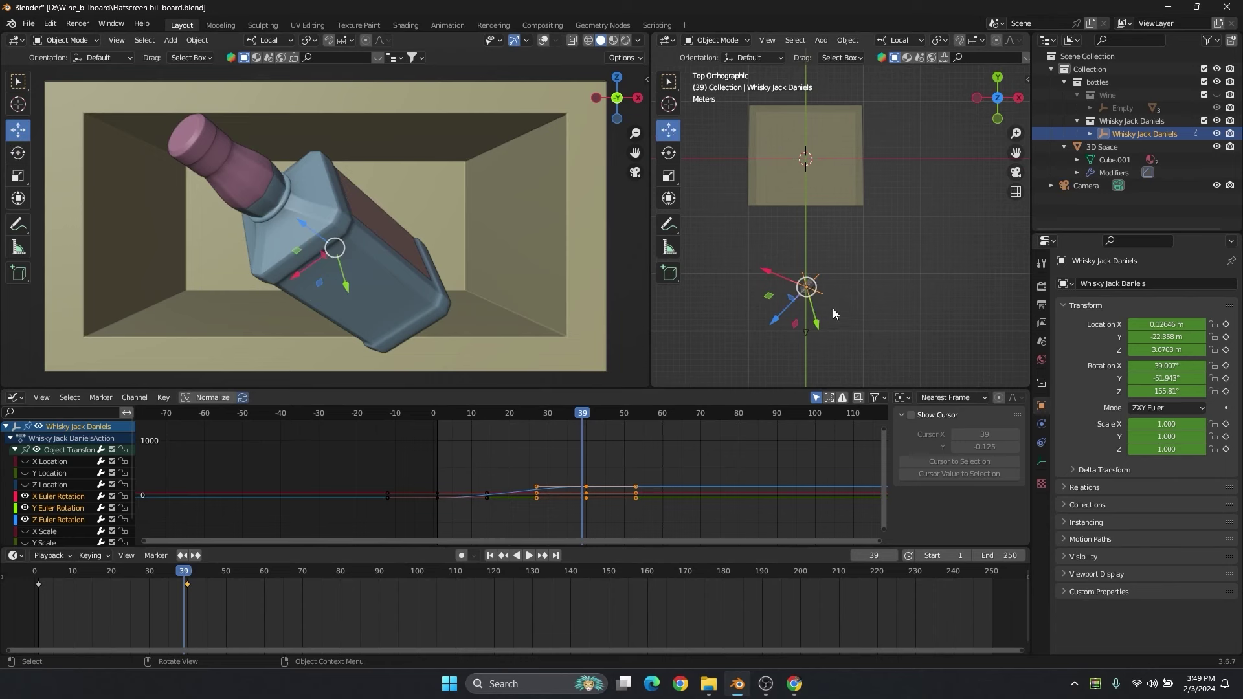
click(900, 40)
click(886, 83)
drag(805, 242, 807, 251)
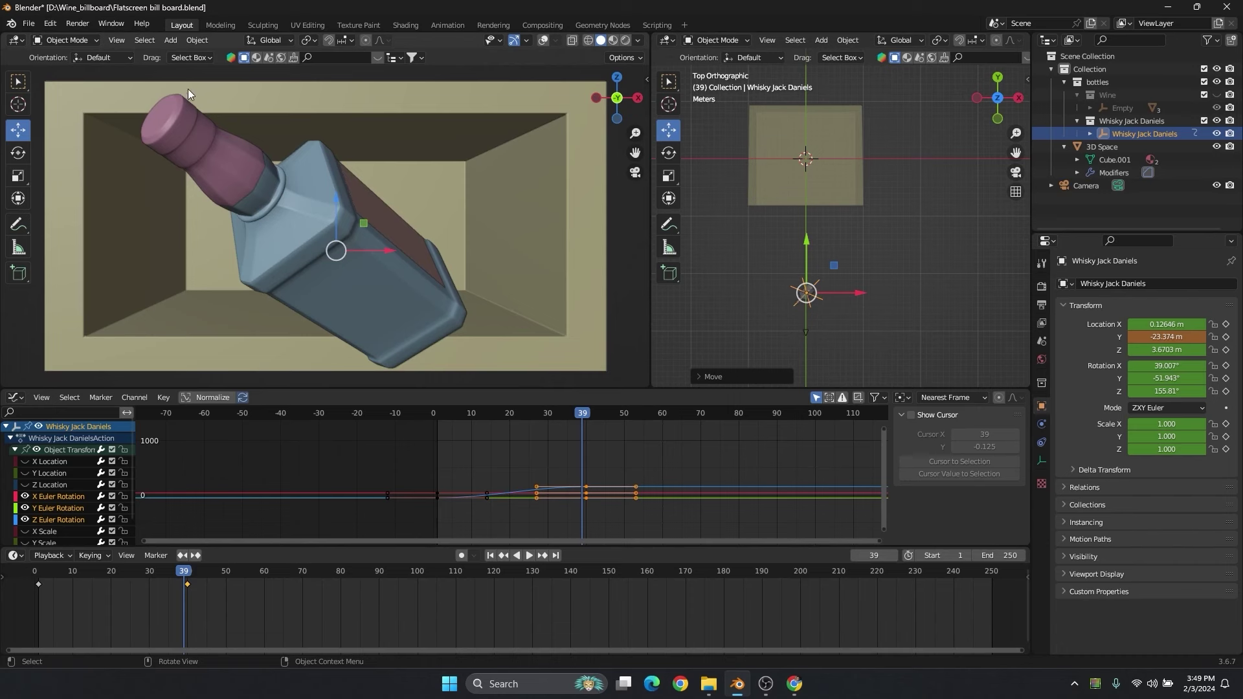
drag(336, 200, 339, 196)
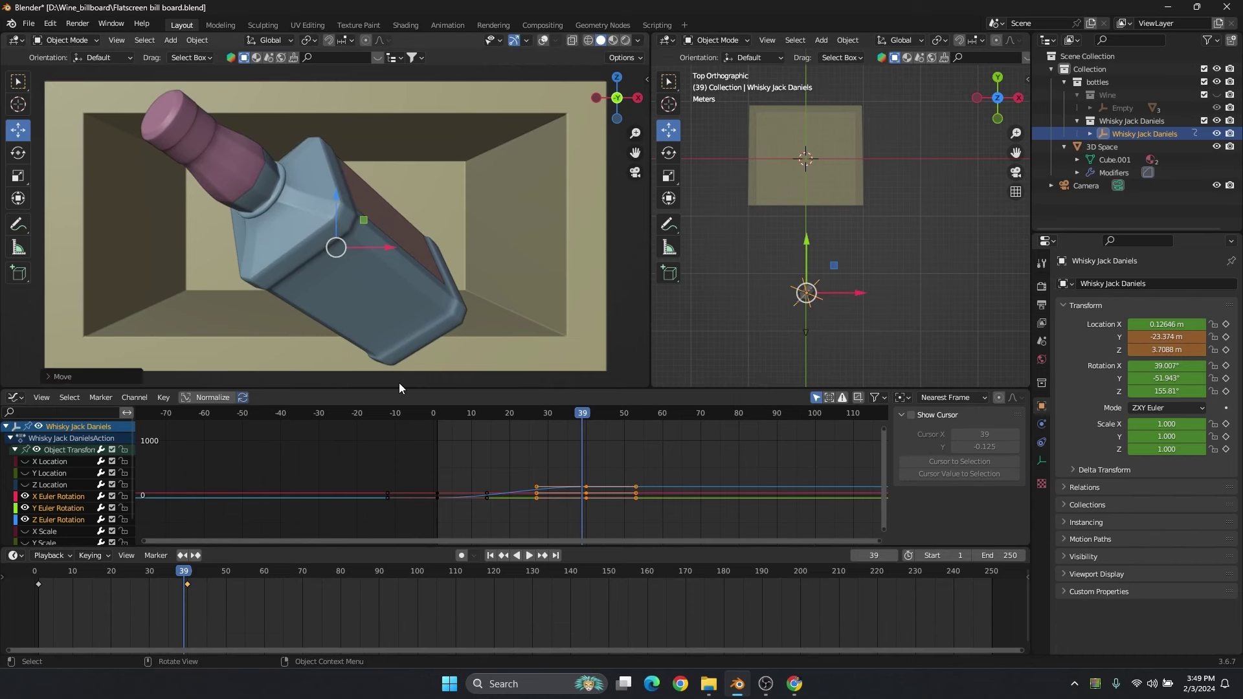
drag(399, 389, 399, 398)
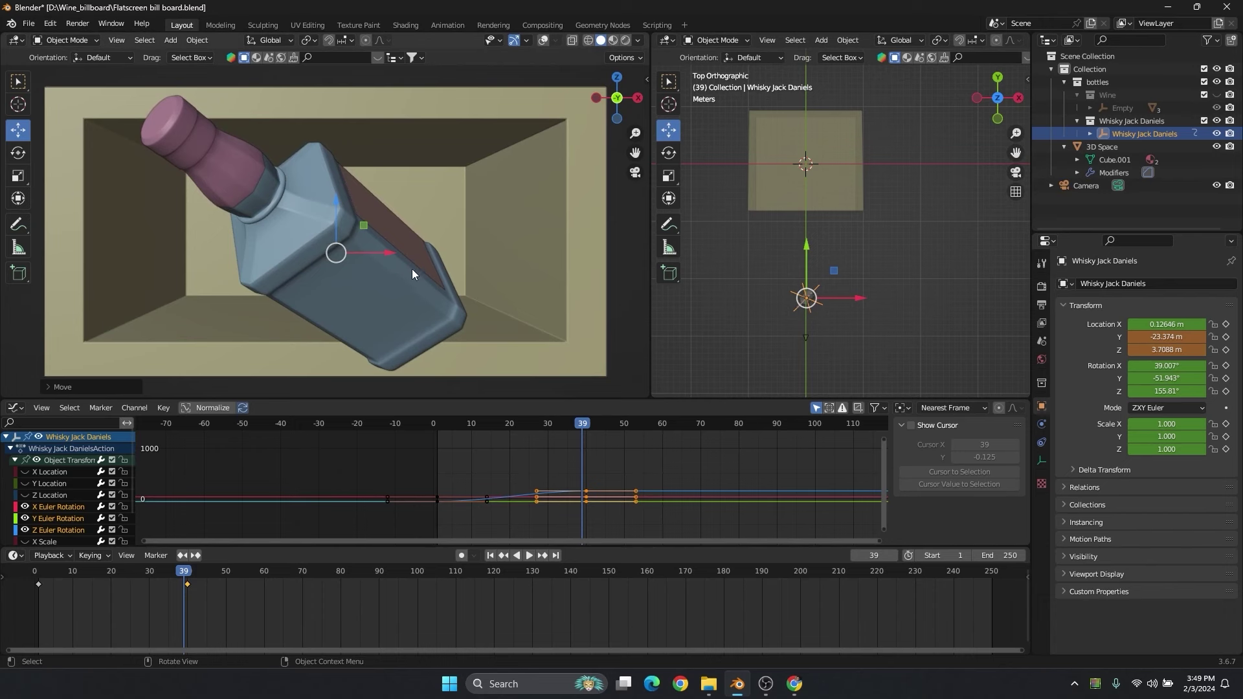
Keyframe the bottle's location and rotation at frame 39 and remove the keyframe at frame 40.
key(i)
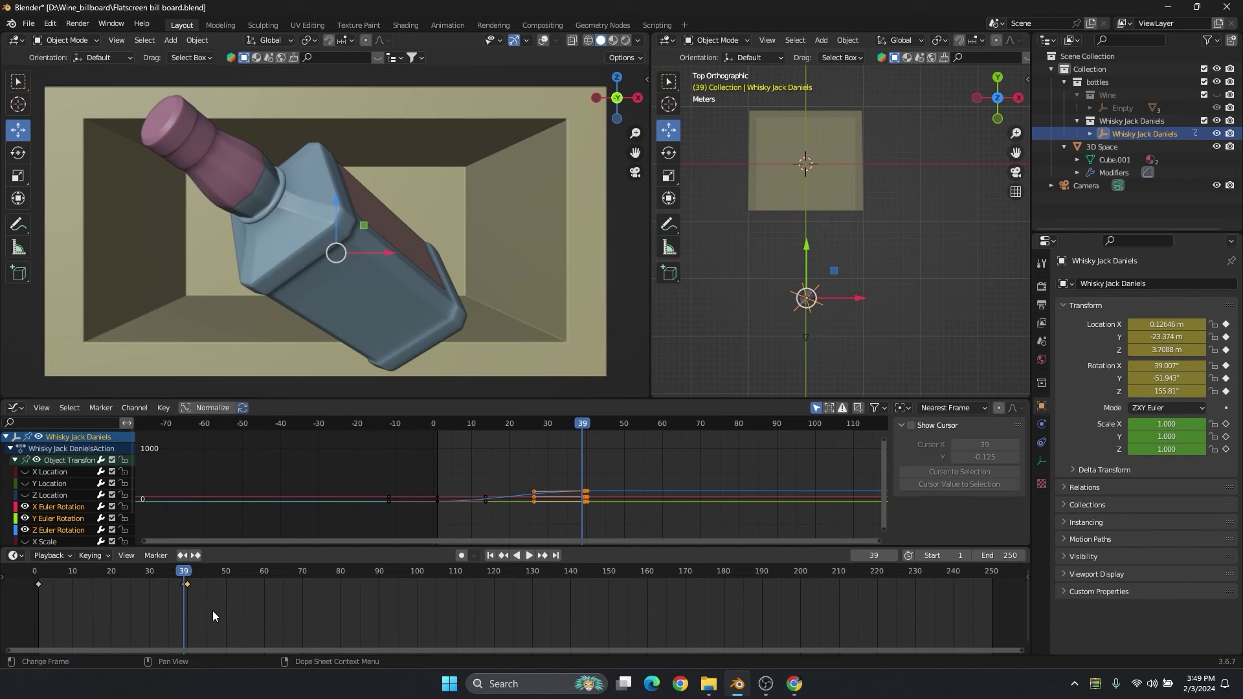
click(187, 586)
drag(184, 584, 71, 588)
Play the bottle animation from the start and scrub through the approach to check the motion.
key(shift+Left)
key(space)
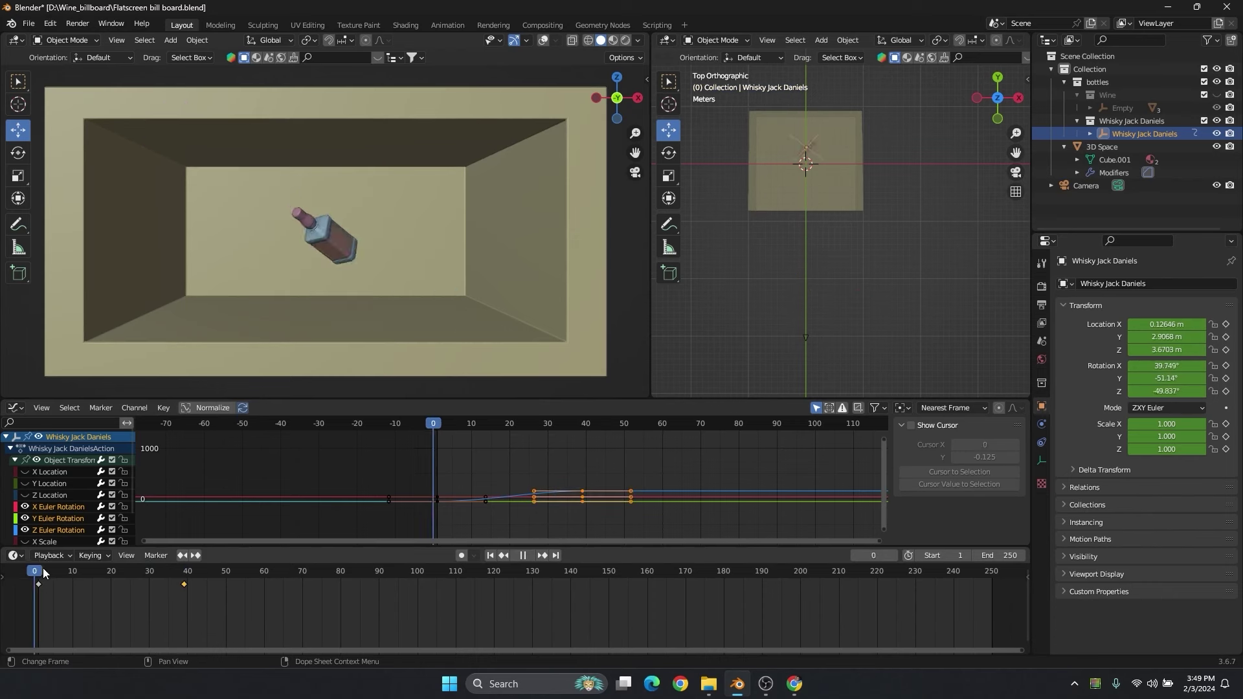
click(36, 577)
key(space)
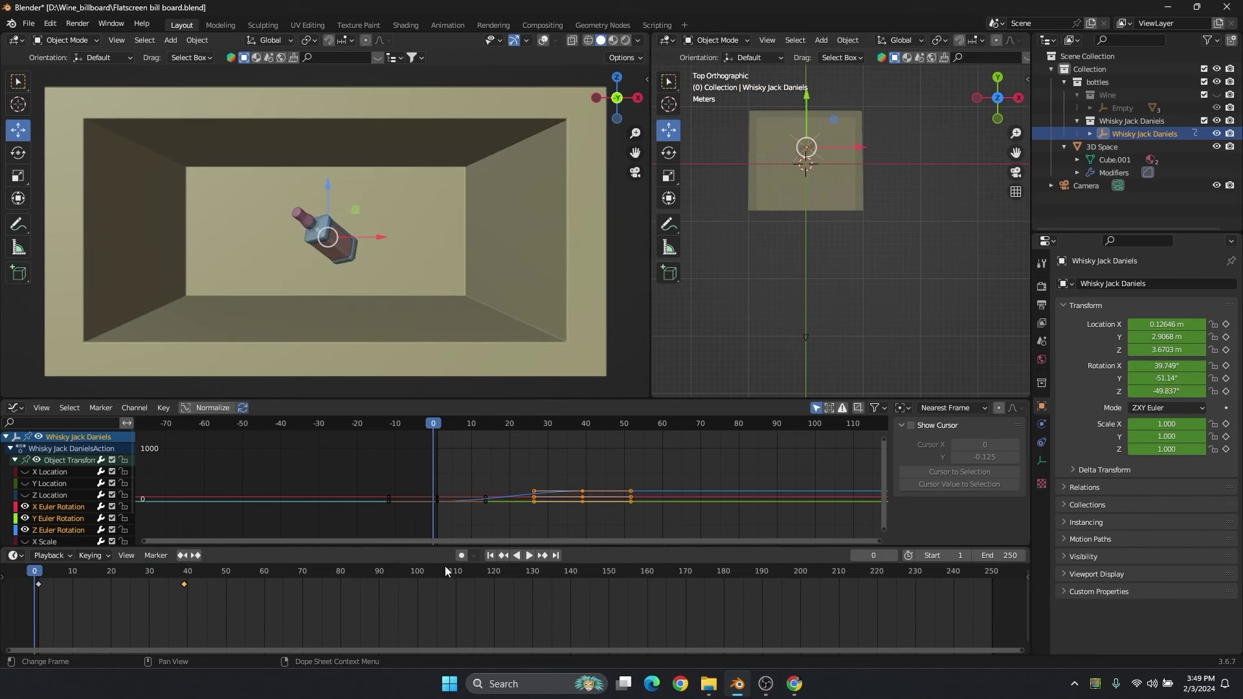
click(529, 555)
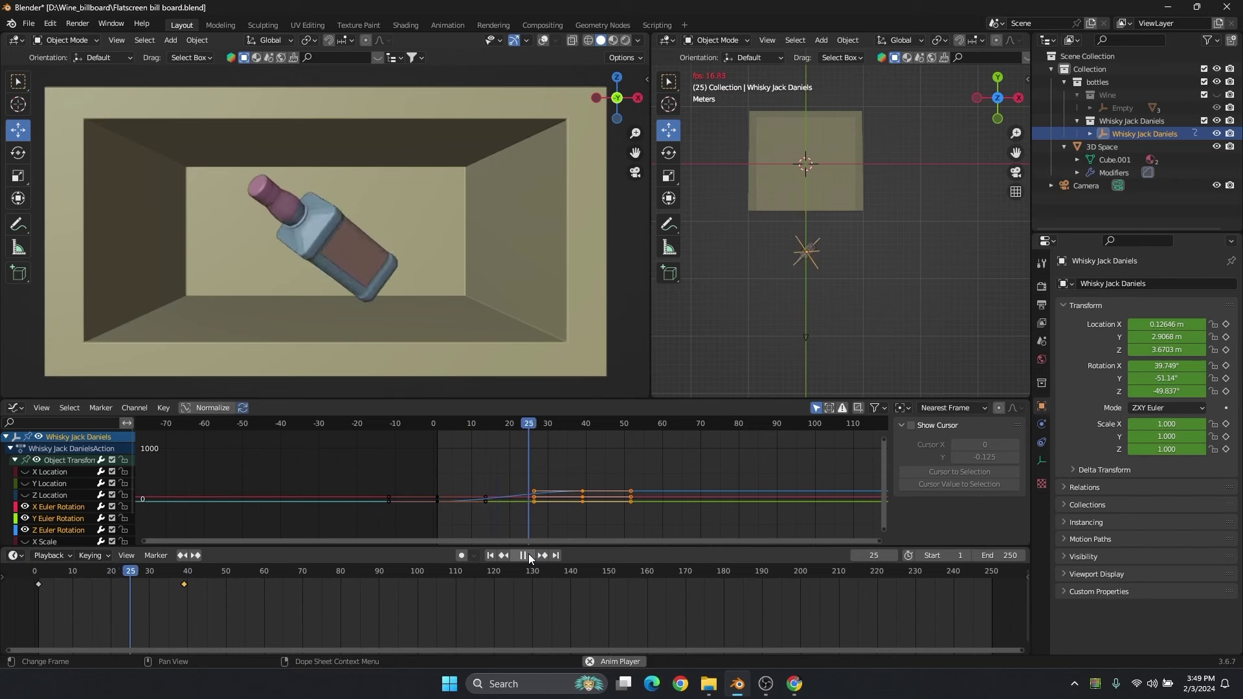
click(529, 555)
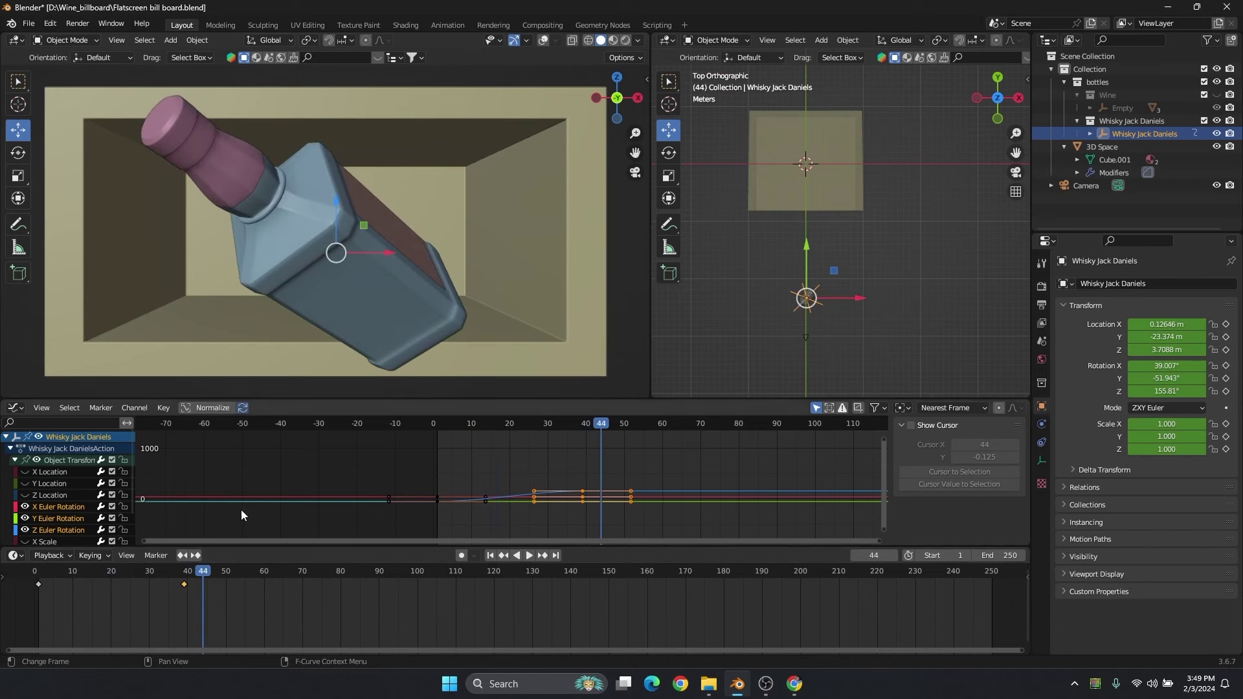
drag(103, 569, 141, 572)
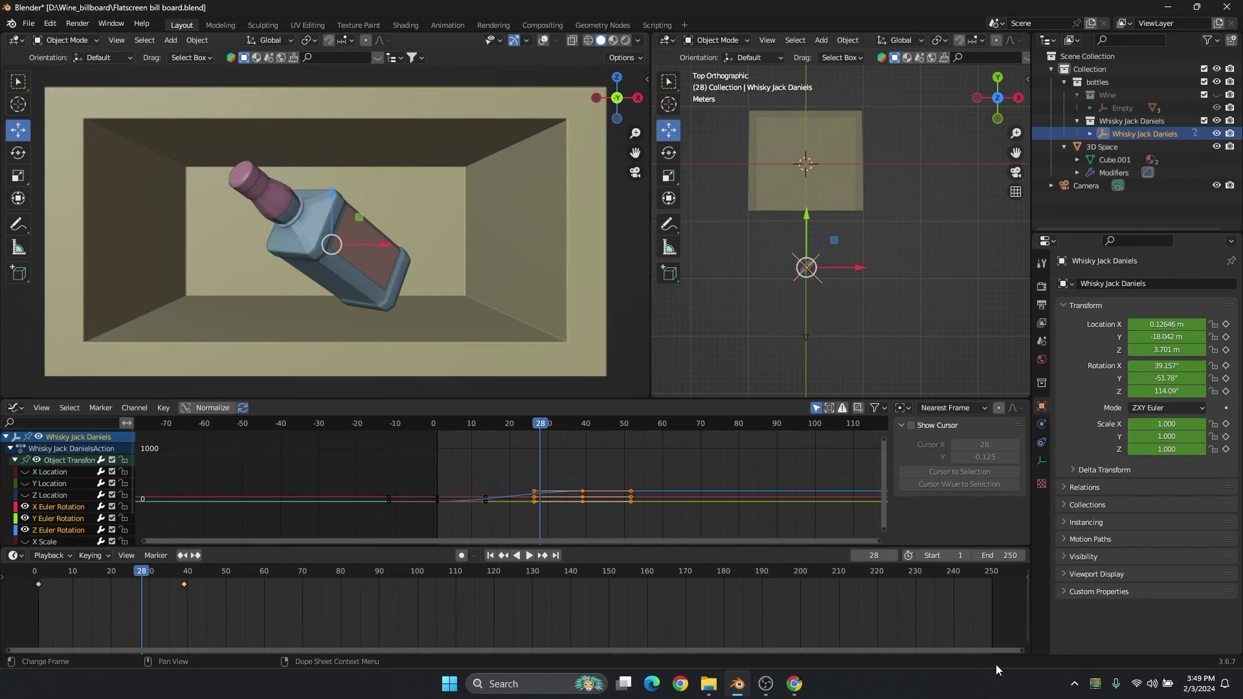
Move the keyframe at frame 39 to frame 30 and insert a location and rotation keyframe at frame 40.
drag(1018, 652, 475, 659)
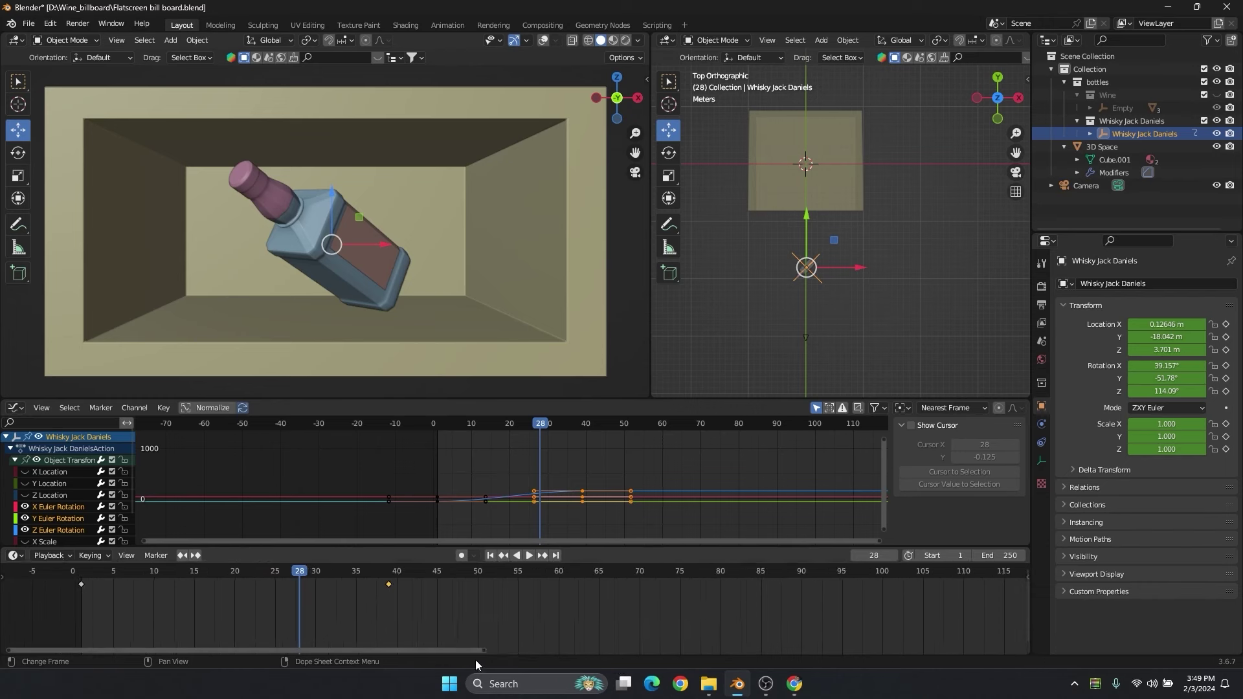
mouse_move(390, 584)
mouse_down()
mouse_move(314, 591)
mouse_move(323, 574)
mouse_move(435, 578)
mouse_move(396, 580)
mouse_up()
click(313, 591)
key(i)
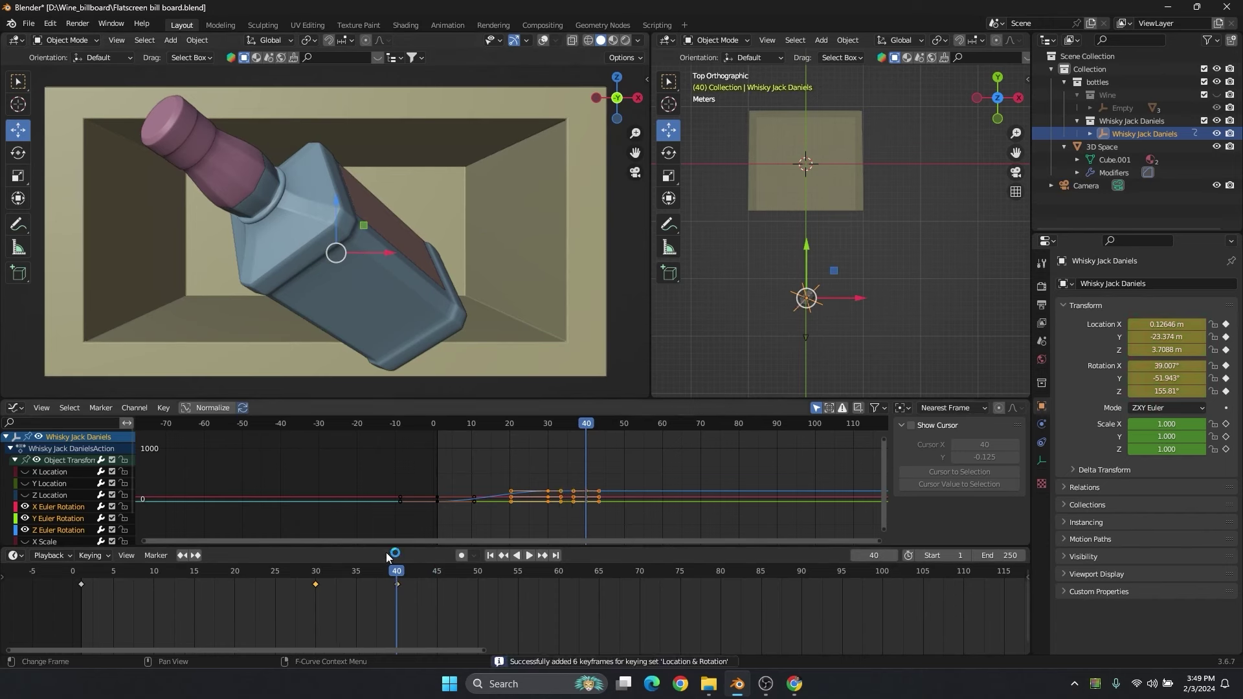
Try adding a location and rotation keyframe for the bottle at frame 28.
drag(285, 577, 308, 577)
click(316, 584)
key(g)
click(318, 586)
mouse_move(320, 572)
mouse_down()
mouse_move(283, 569)
mouse_move(349, 576)
mouse_move(262, 576)
mouse_move(296, 581)
mouse_up()
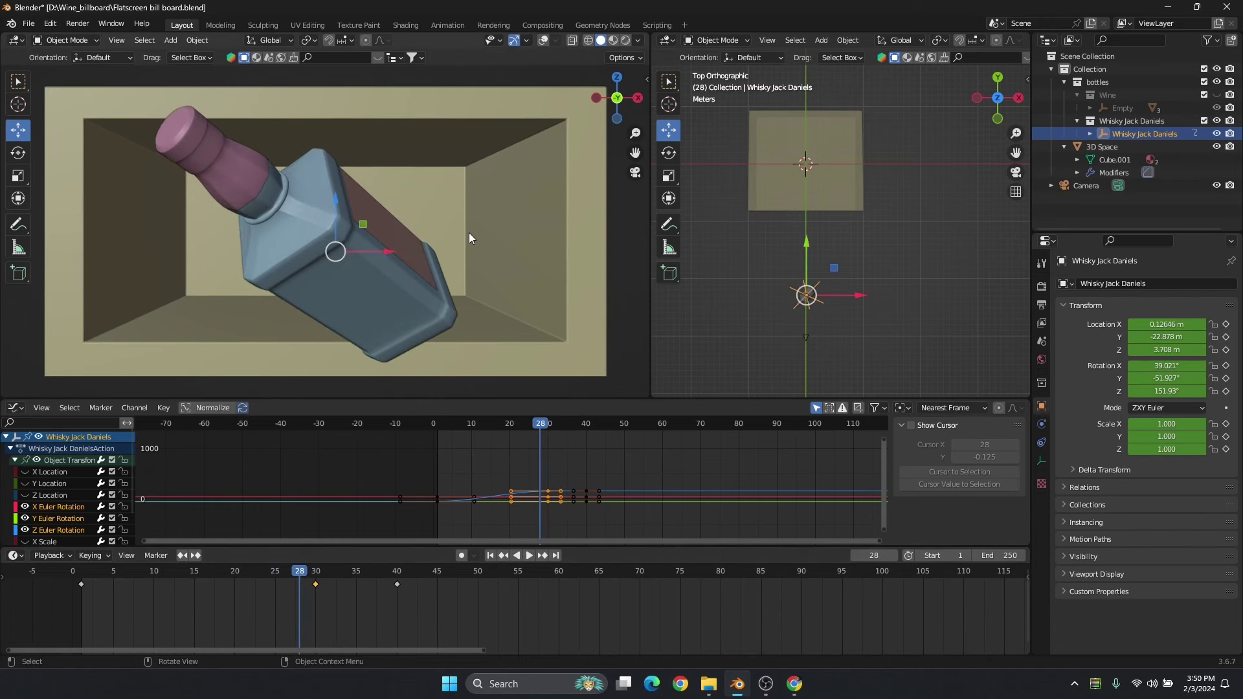
key(i)
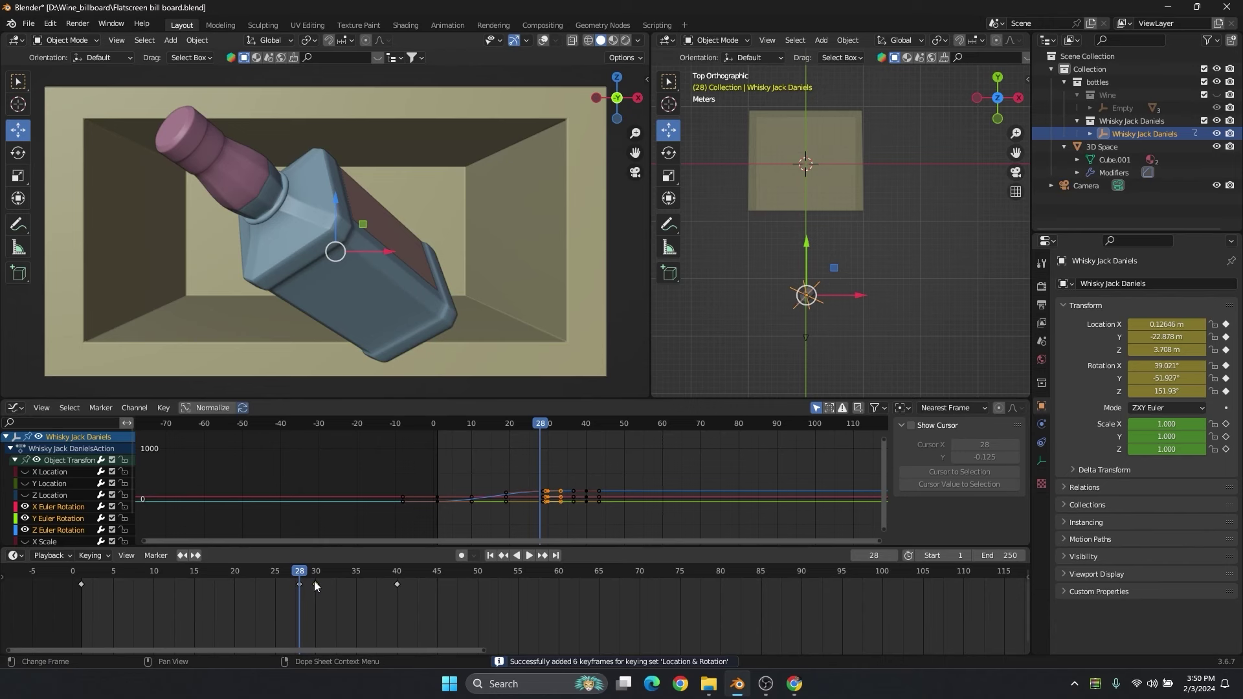
Play the animation from frame 2 and shift the bottle's last keyframe from frame 40 to frame 45.
drag(300, 581, 81, 576)
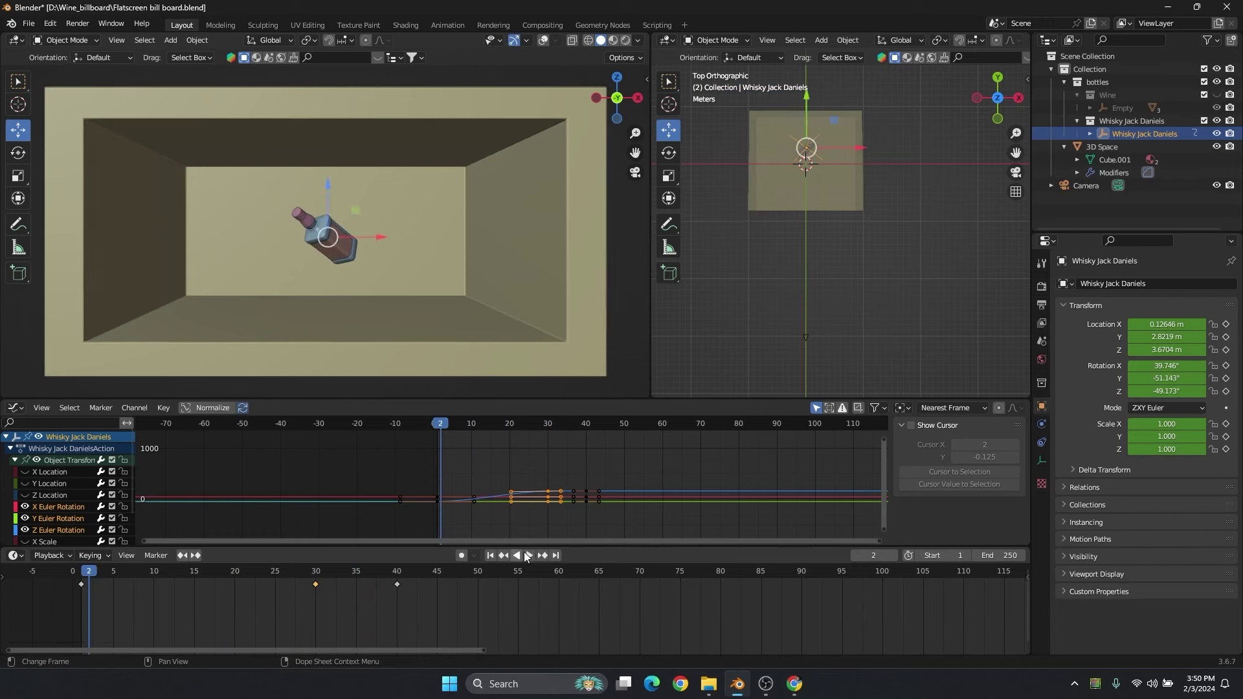
click(524, 556)
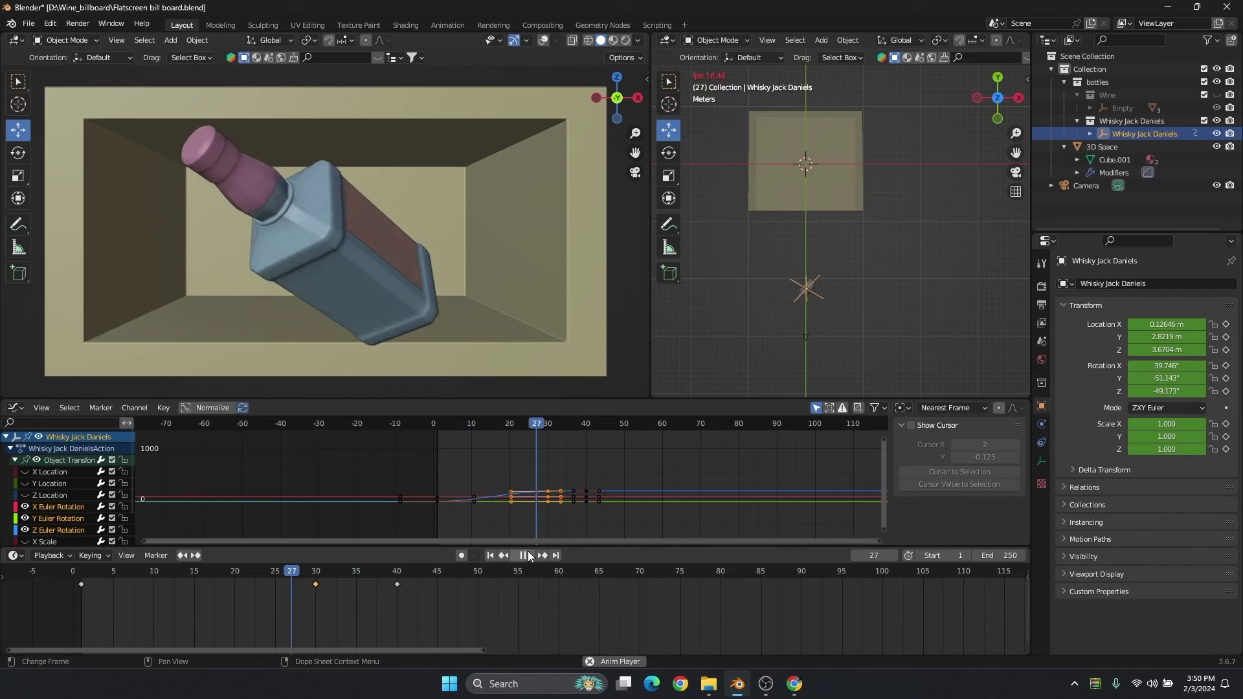
drag(300, 576, 437, 584)
click(396, 584)
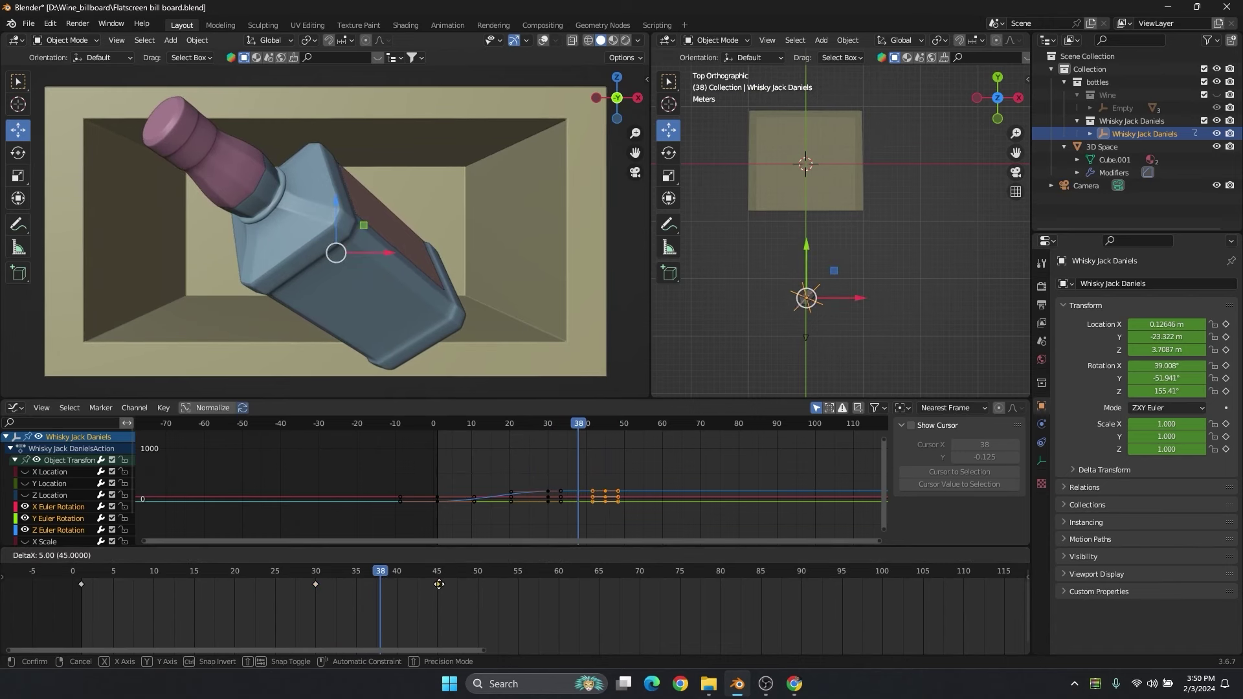
Preview the bottle's motion from frame 29 onward and stop at frame 45.
drag(263, 576, 313, 581)
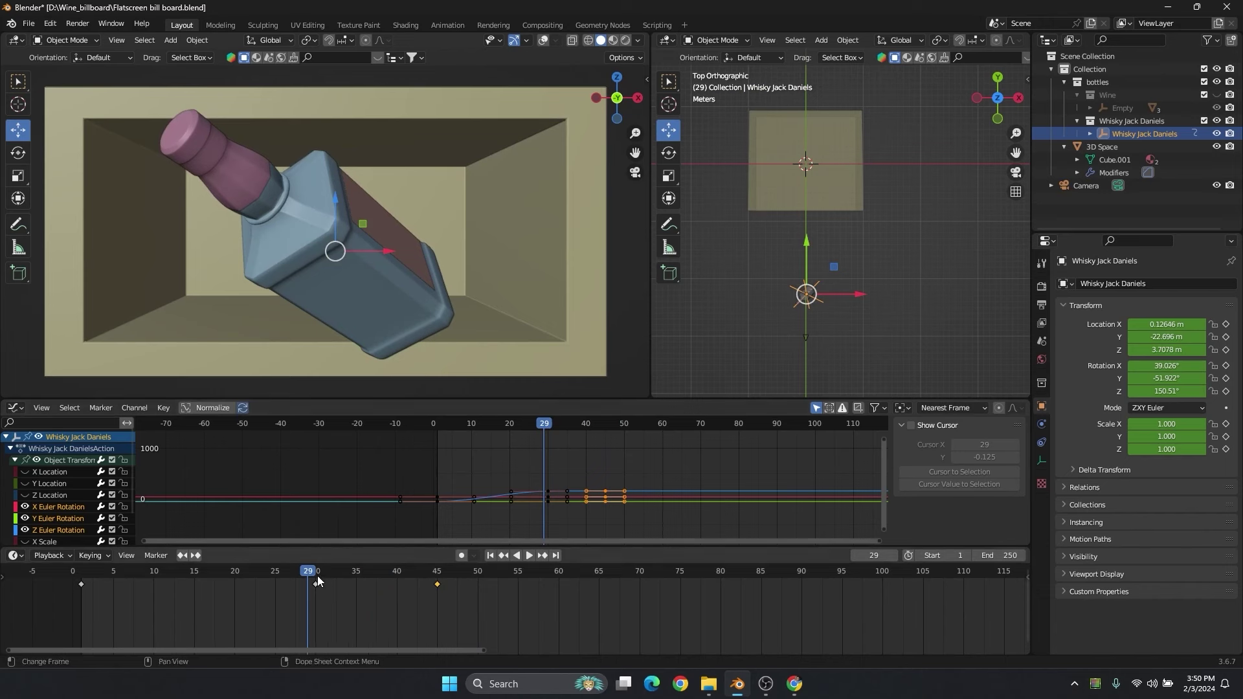
key(space)
drag(453, 583, 433, 585)
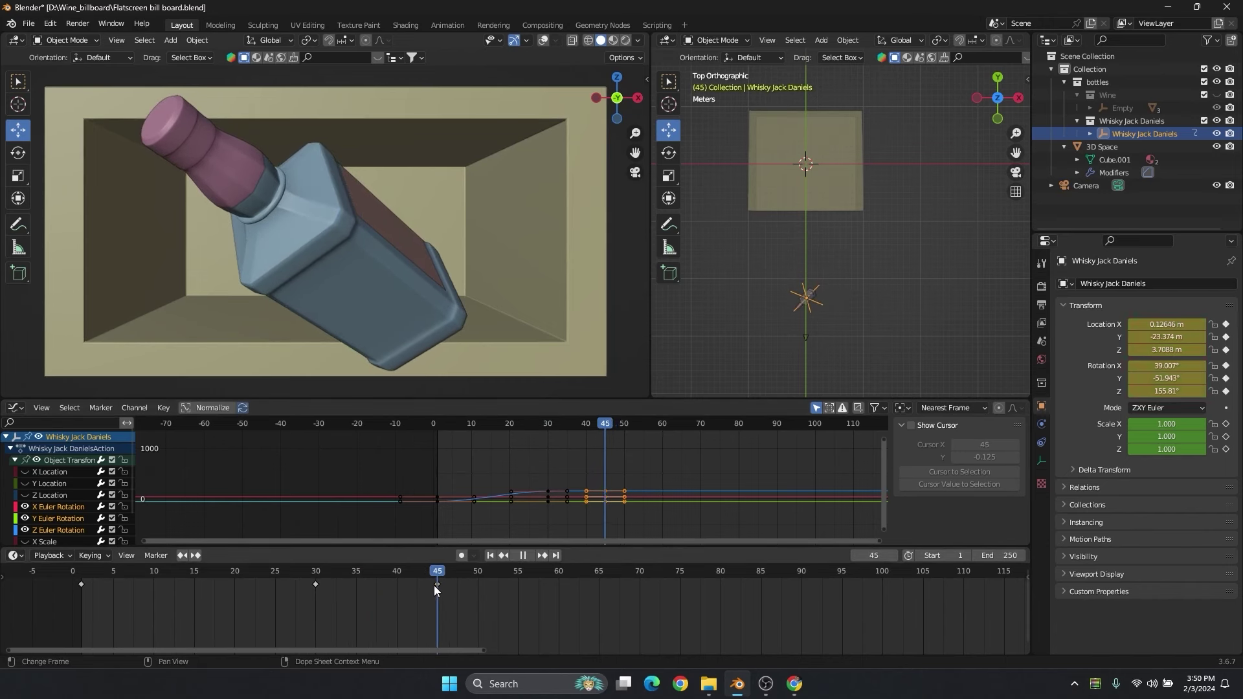
key(space)
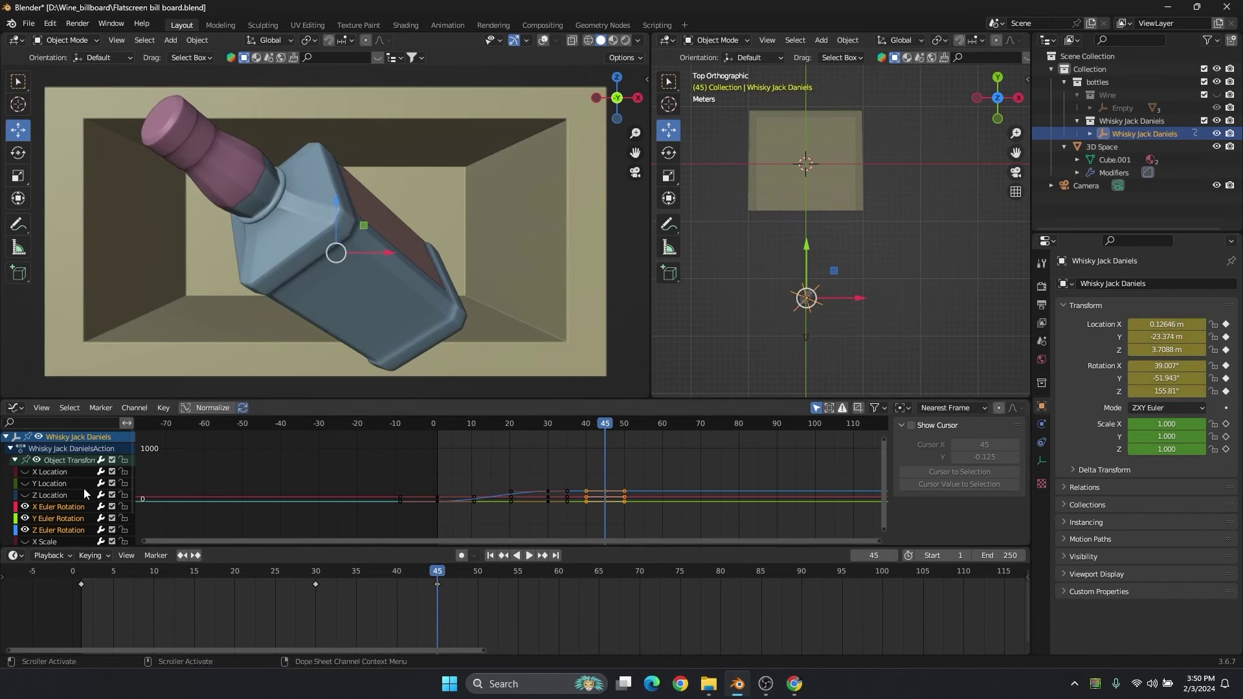
Activate the Rotate tool and set the transform orientation to Local.
click(18, 153)
click(905, 40)
click(887, 94)
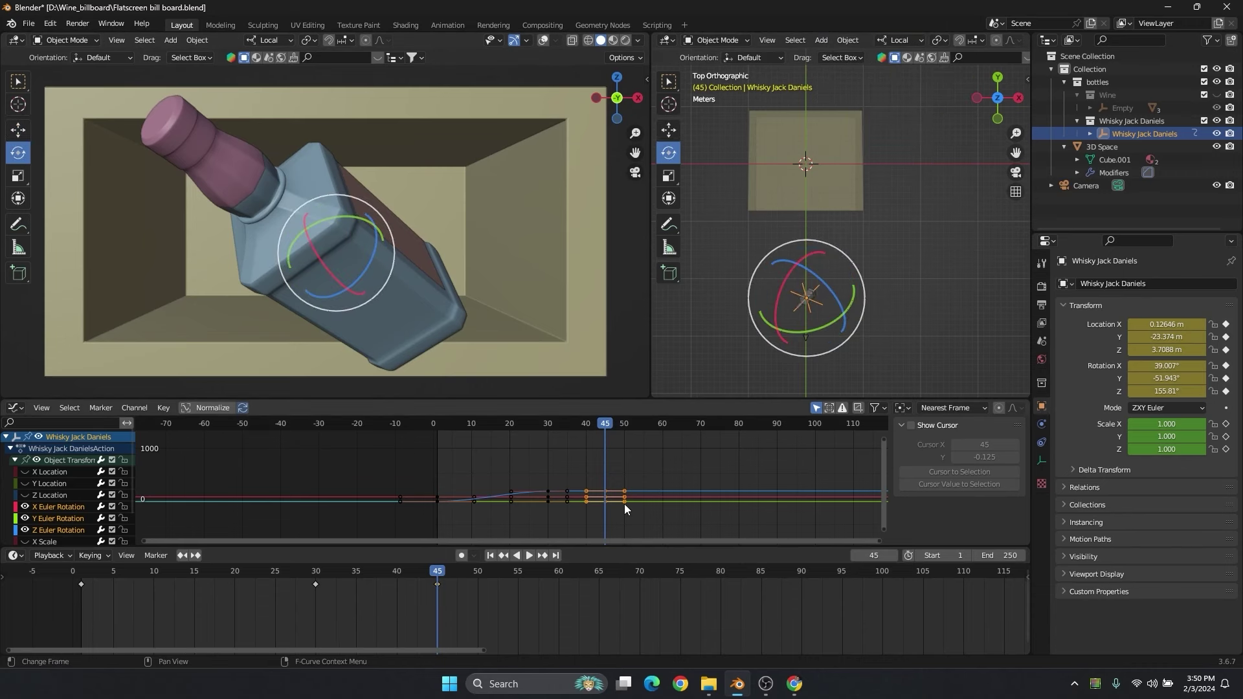
Isolate the bottle's Z Euler Rotation curve by hiding the X and Y Euler Rotation curves.
click(53, 528)
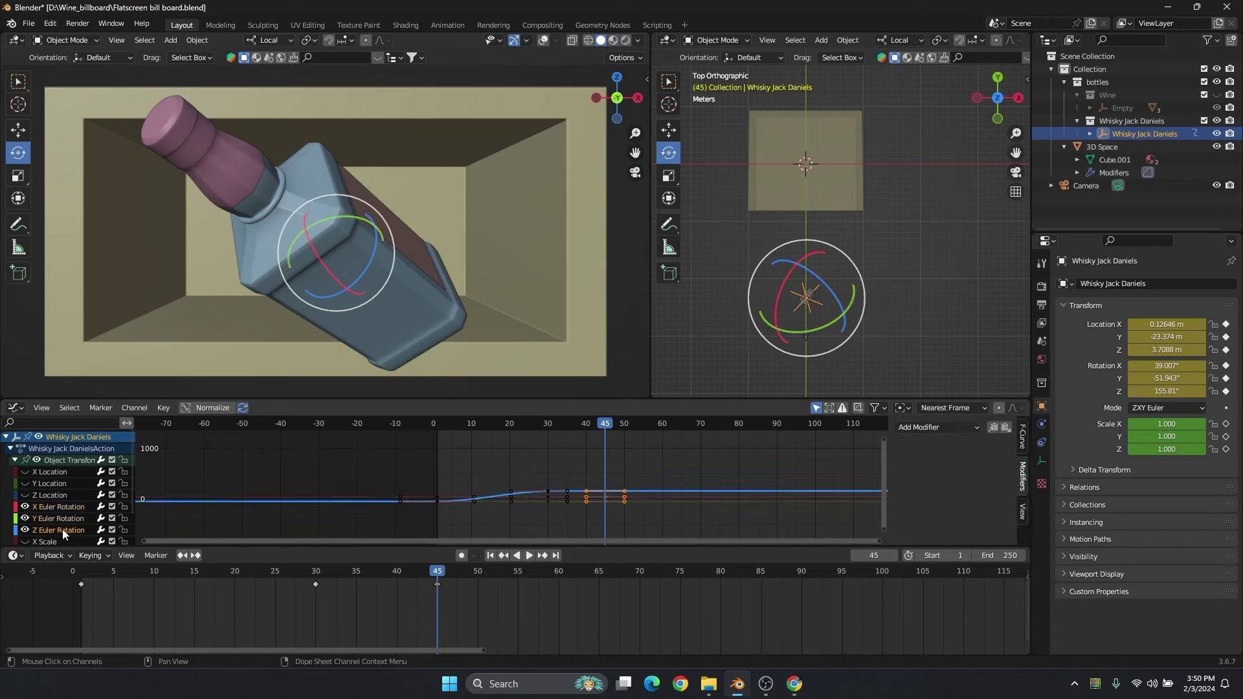
scroll(508, 477, up, 2)
drag(26, 507, 25, 518)
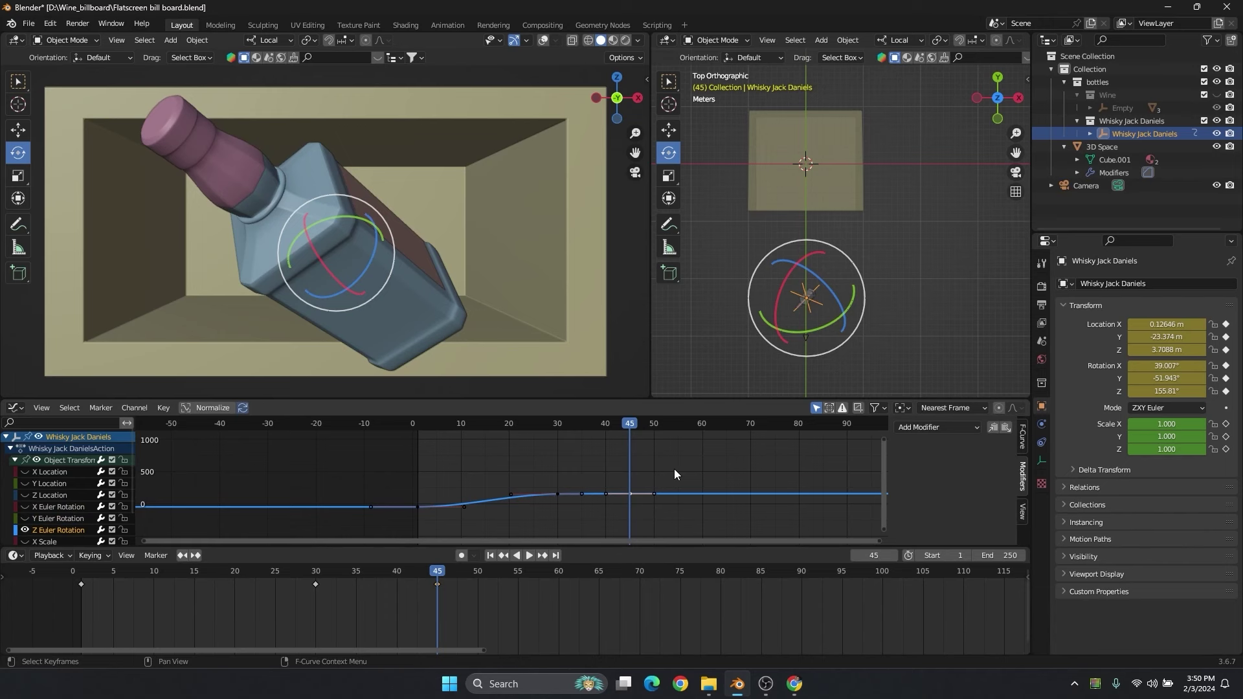
Raise the frame 45 keyframe on the bottle's Z Euler Rotation curve vertically to about 166.87°.
key(KP_Decimal)
scroll(544, 499, down, 1)
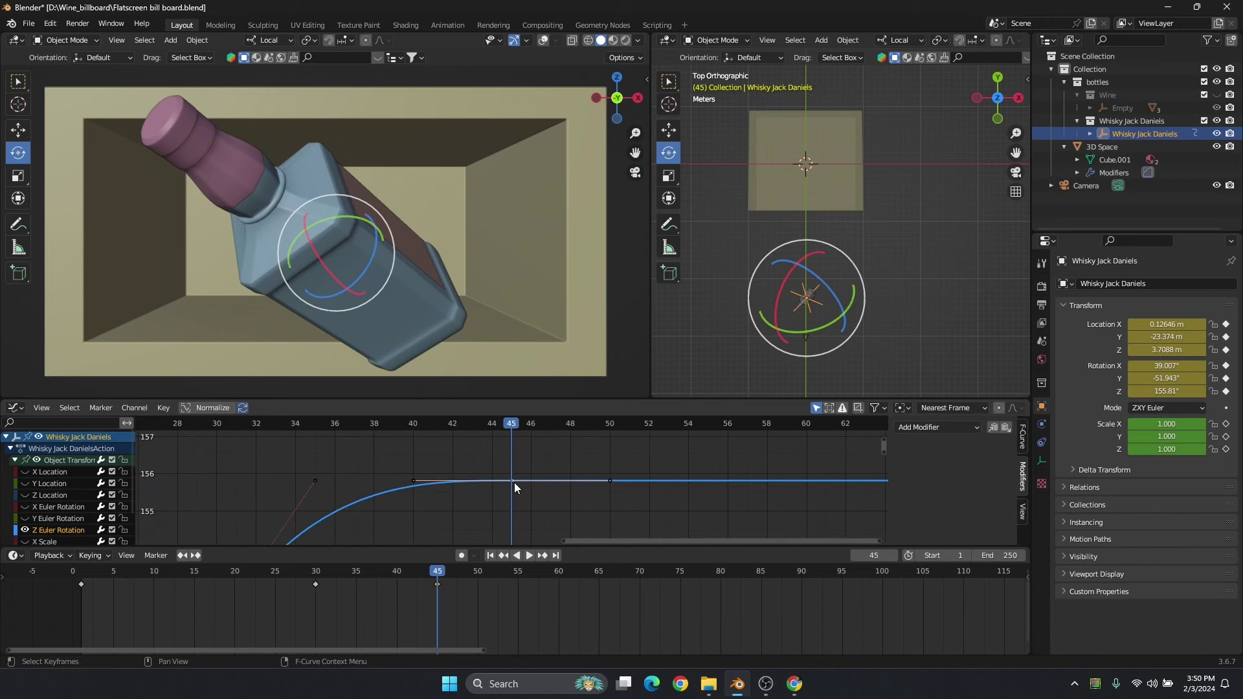
key(g)
key(y)
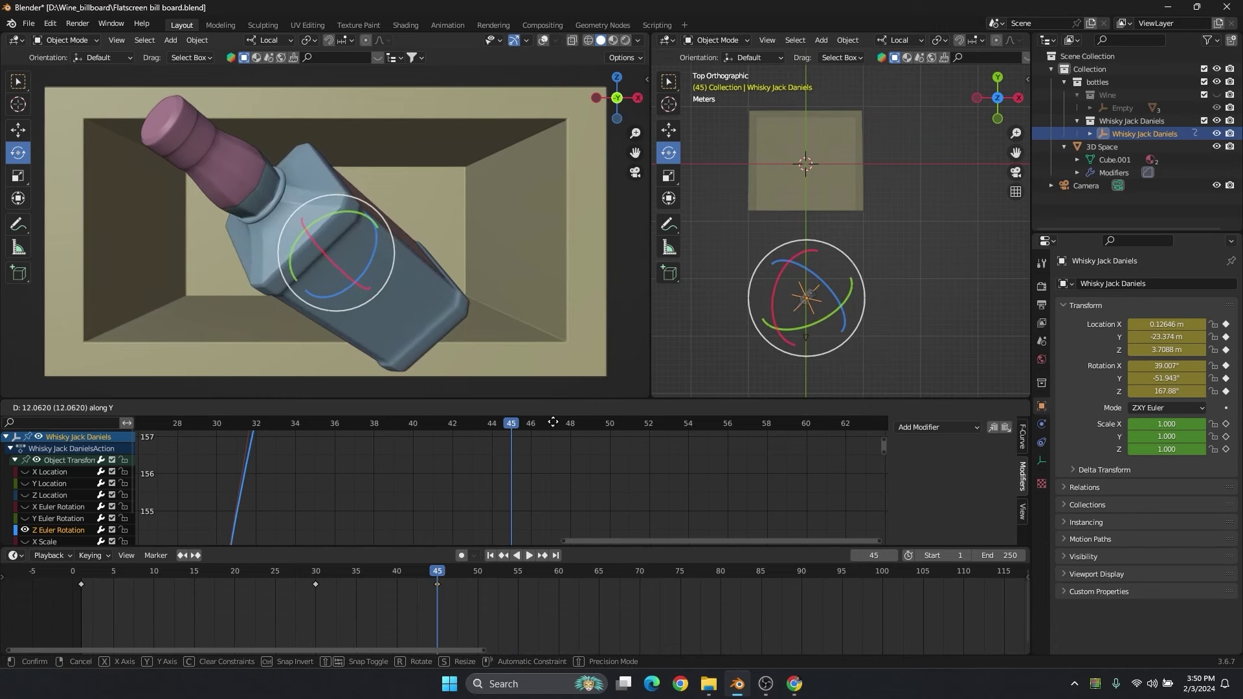
click(548, 451)
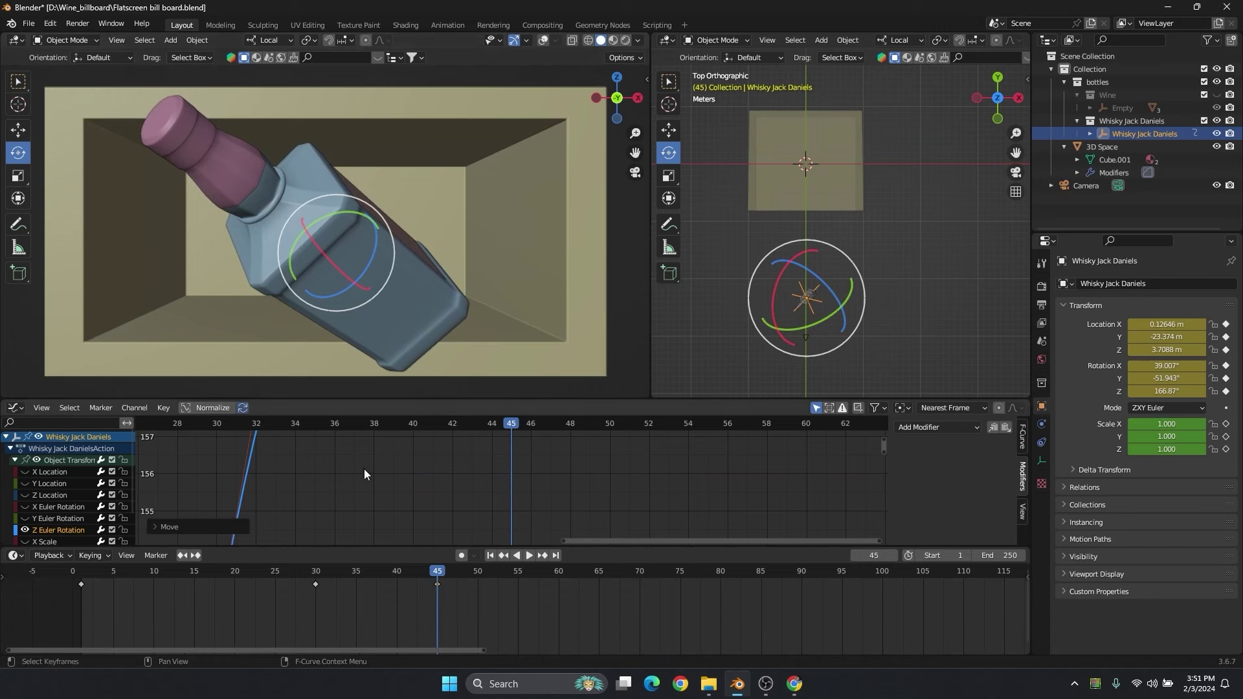
Play the animation repeatedly from its early frames to check the bottle's flight and final spin.
key(shift+Left)
key(space)
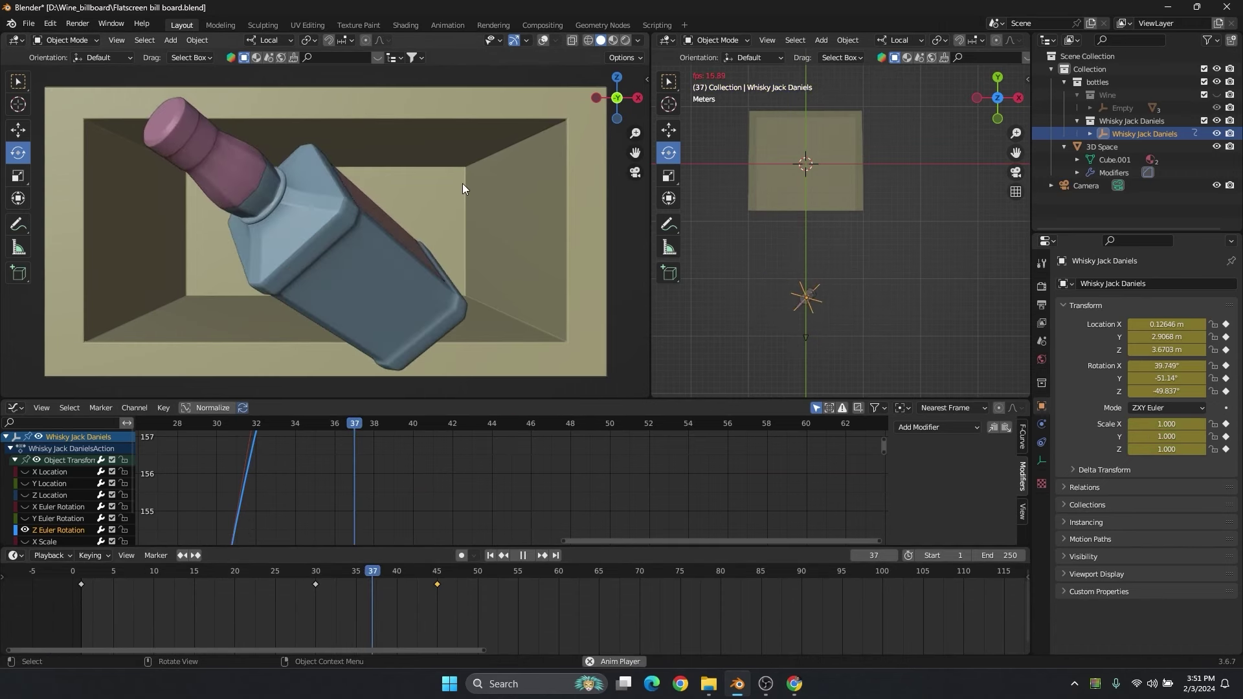
drag(253, 582, 350, 577)
key(space)
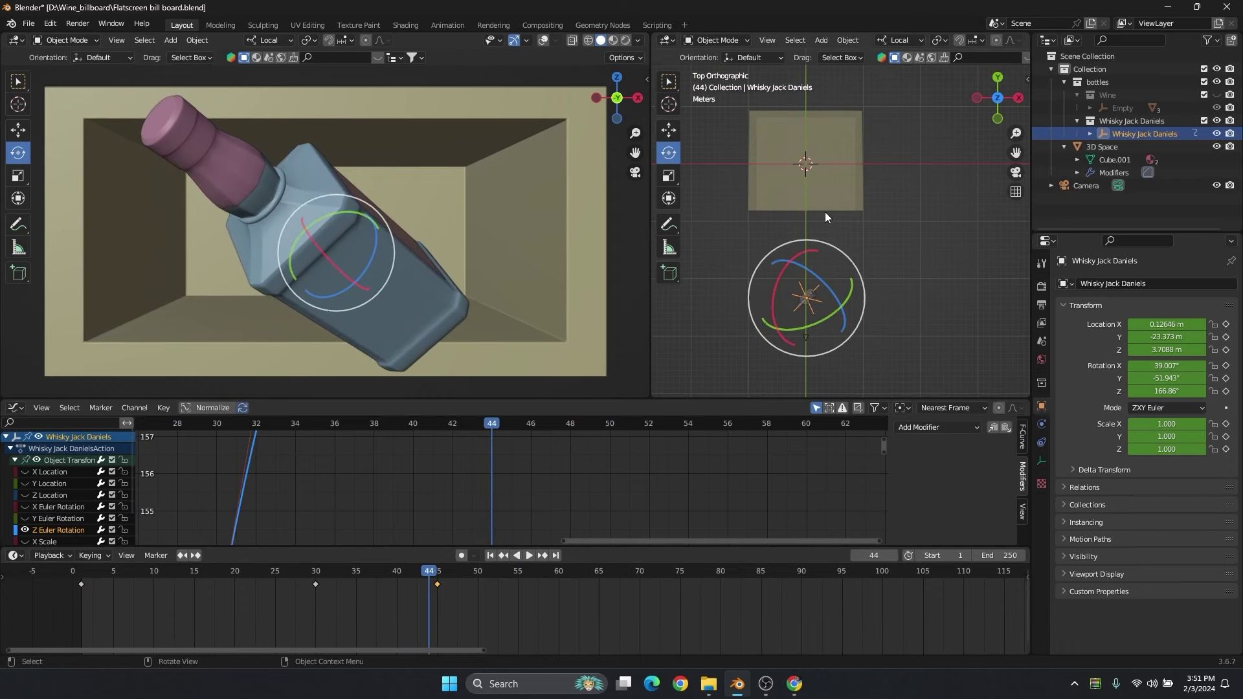
scroll(836, 216, down, 4)
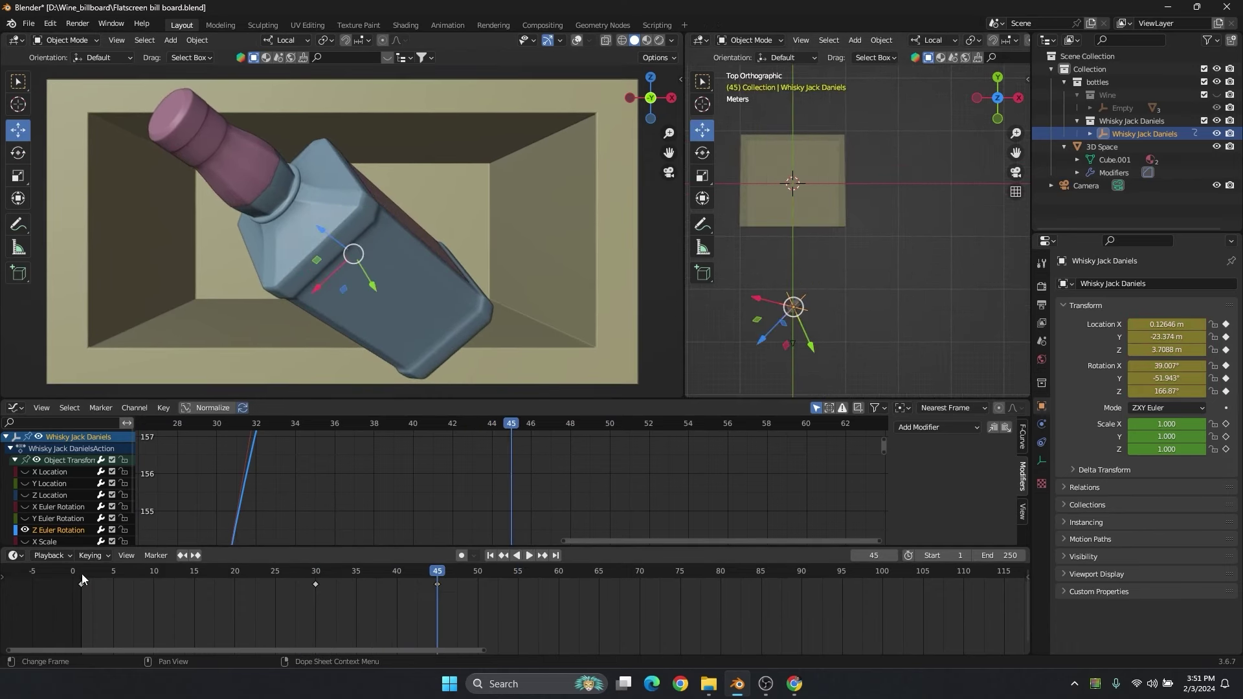
click(104, 577)
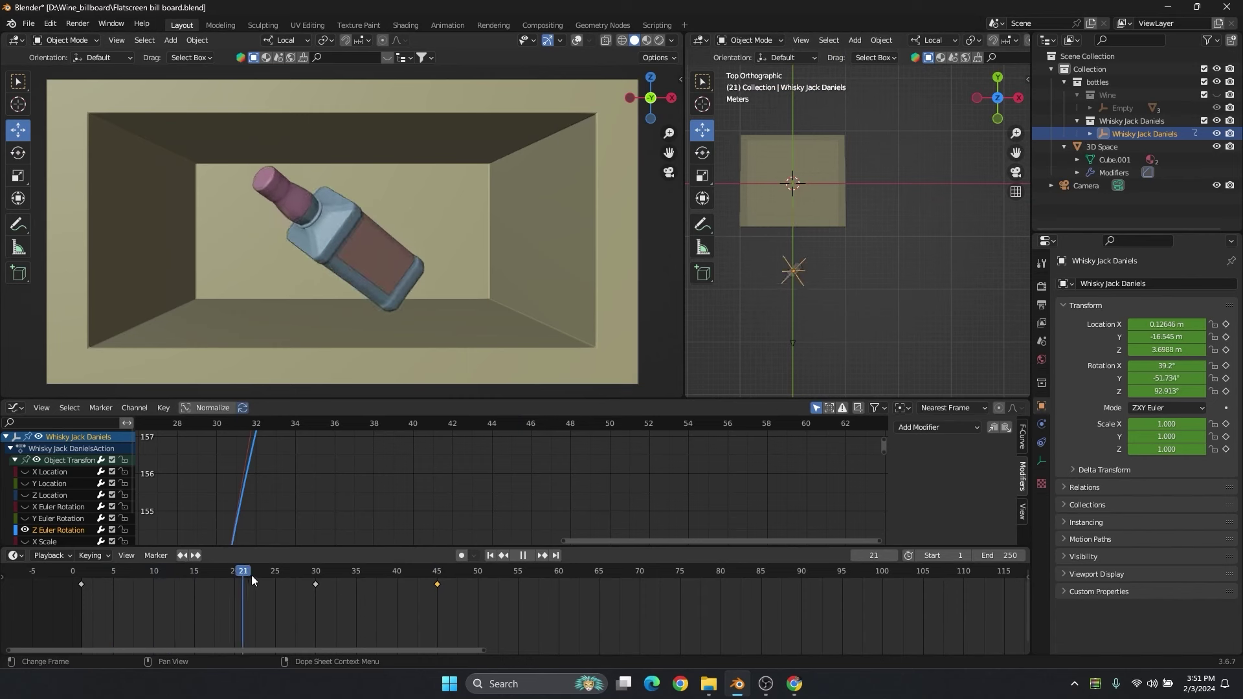
key(space)
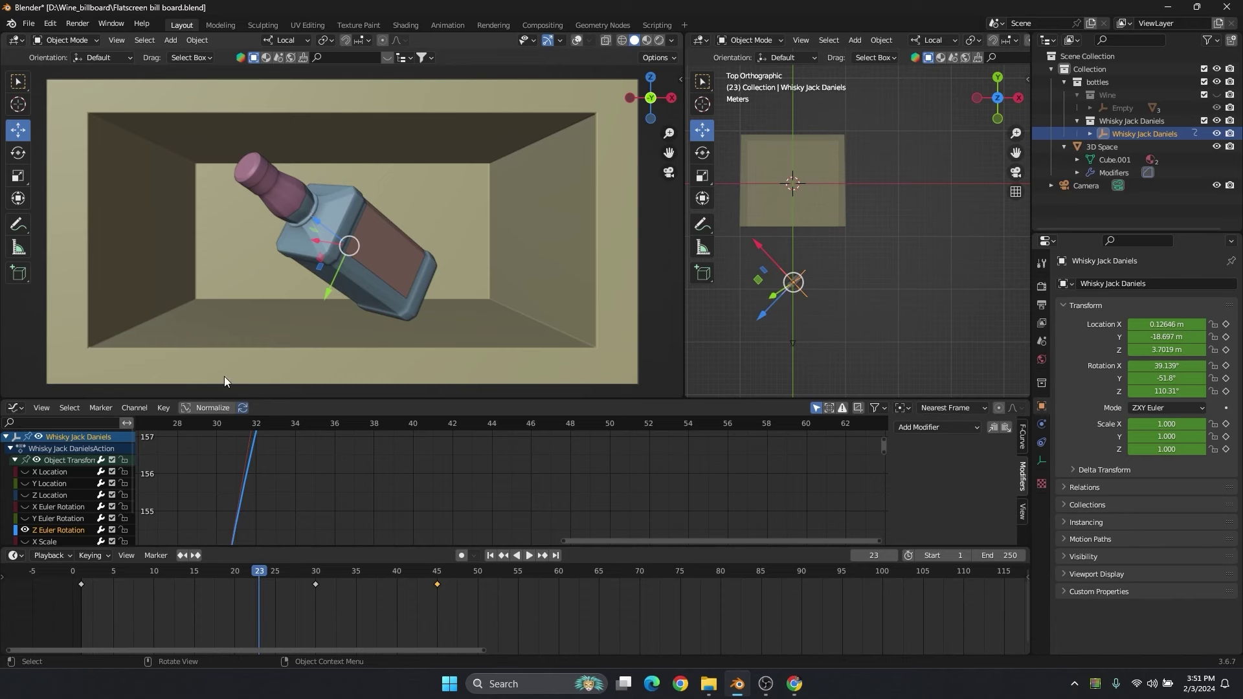
click(83, 576)
key(space)
key(space)
Select the 3D Space box and collapse and hide the bottles collection.
middle_drag(769, 233, 903, 242)
scroll(839, 197, up, 3)
scroll(875, 242, up, 2)
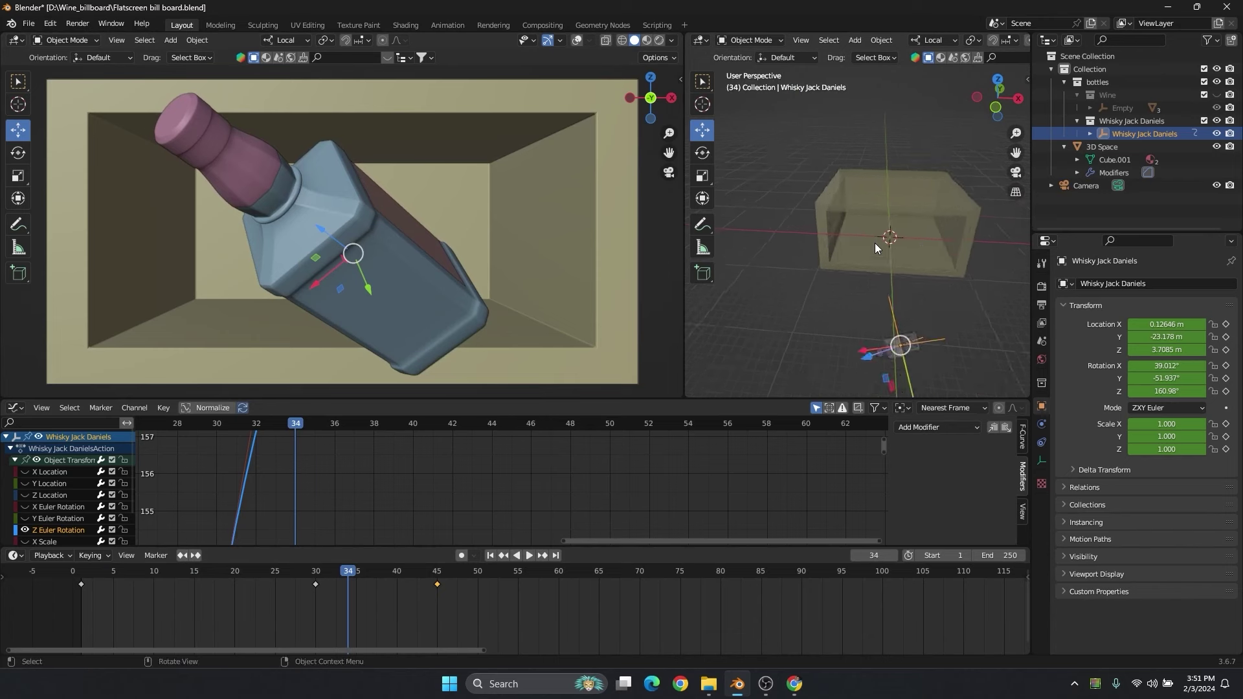
click(875, 243)
scroll(876, 216, up, 5)
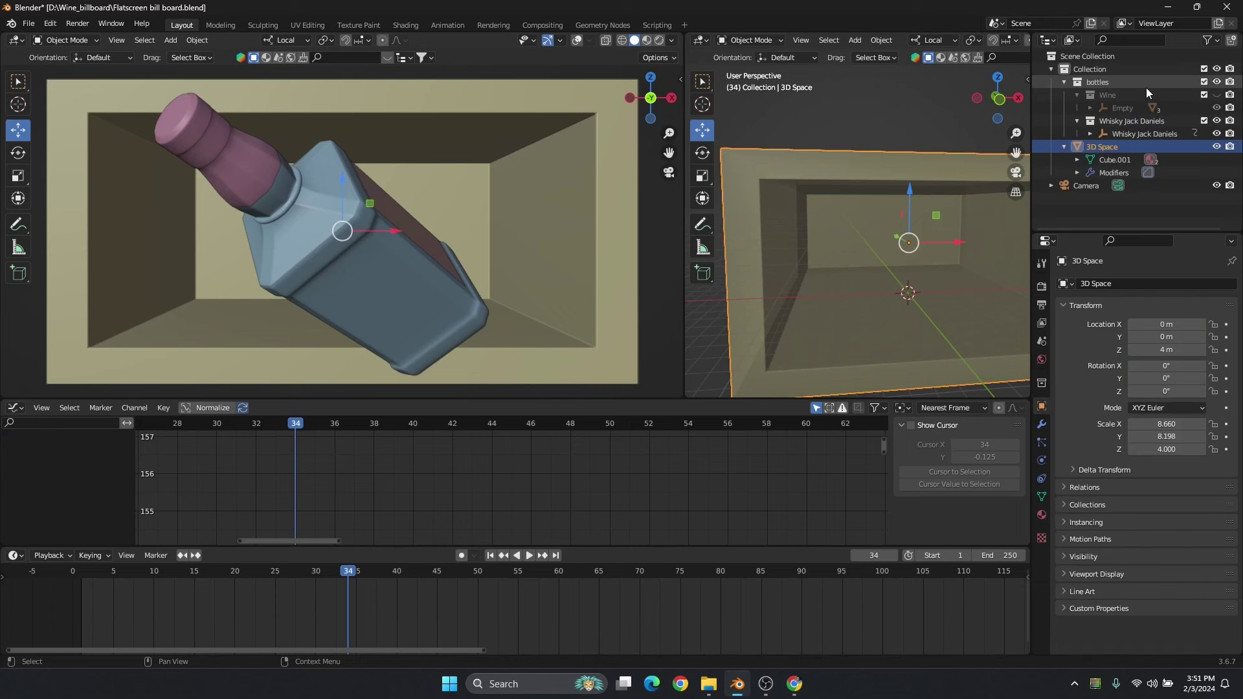
click(1064, 81)
click(1217, 82)
scroll(918, 194, down, 3)
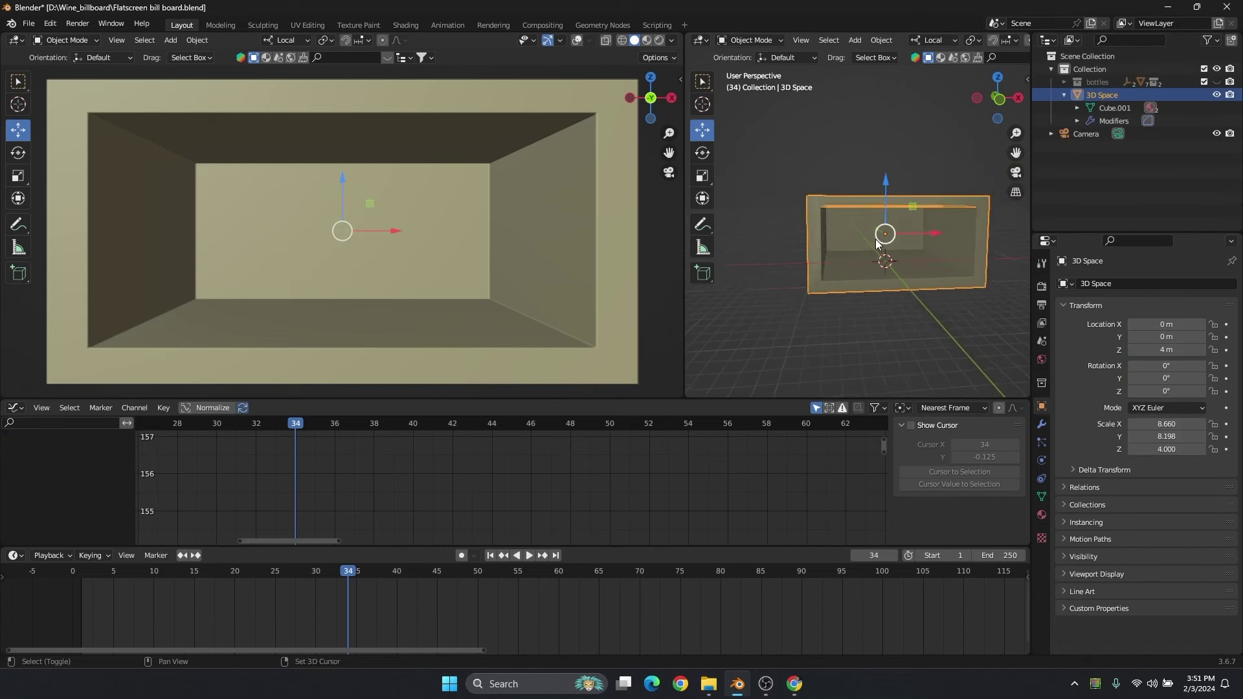
Deselect the 3D Space box and save the file.
middle_drag(918, 194, 788, 248)
scroll(788, 248, up, 3)
click(849, 134)
key(ctrl+s)
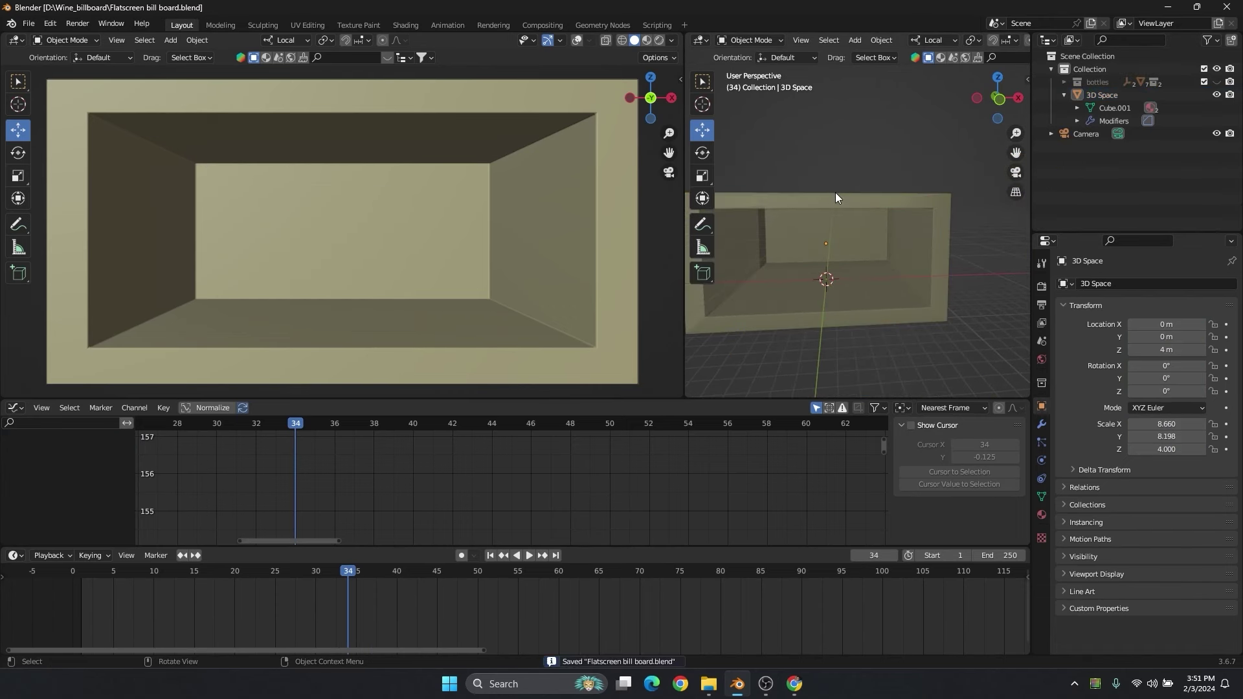
Widen the perspective viewport and turn off its X-ray display.
drag(686, 63, 494, 63)
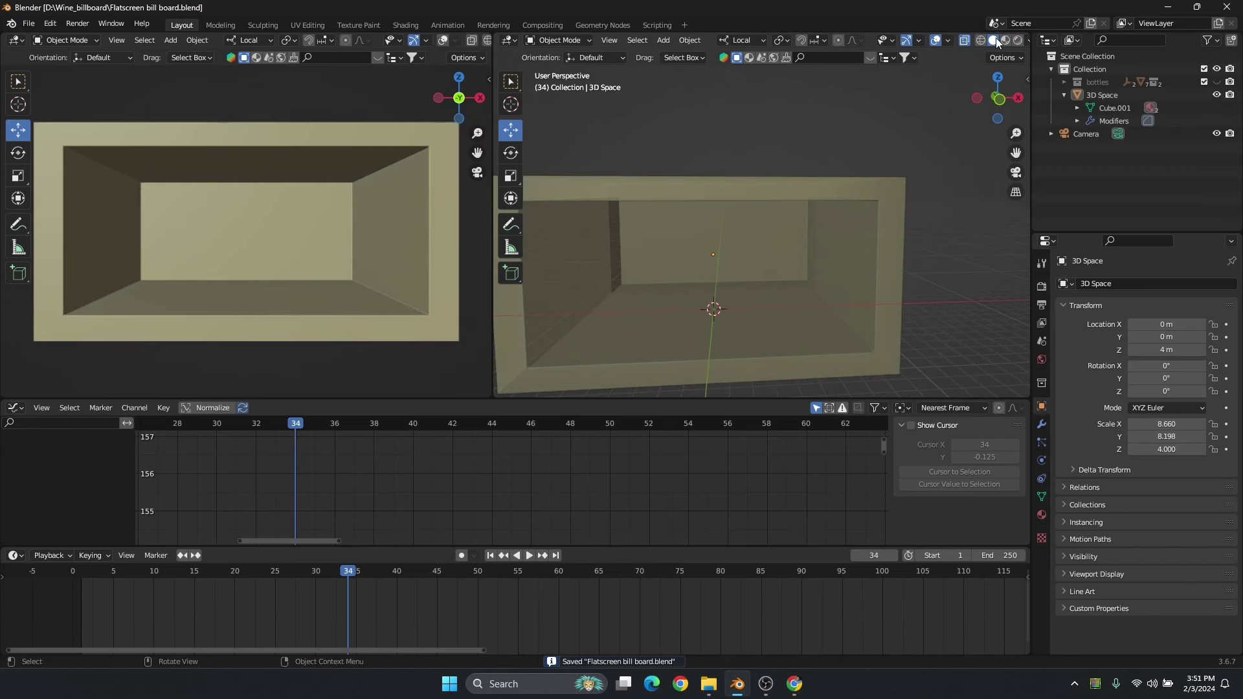
click(962, 40)
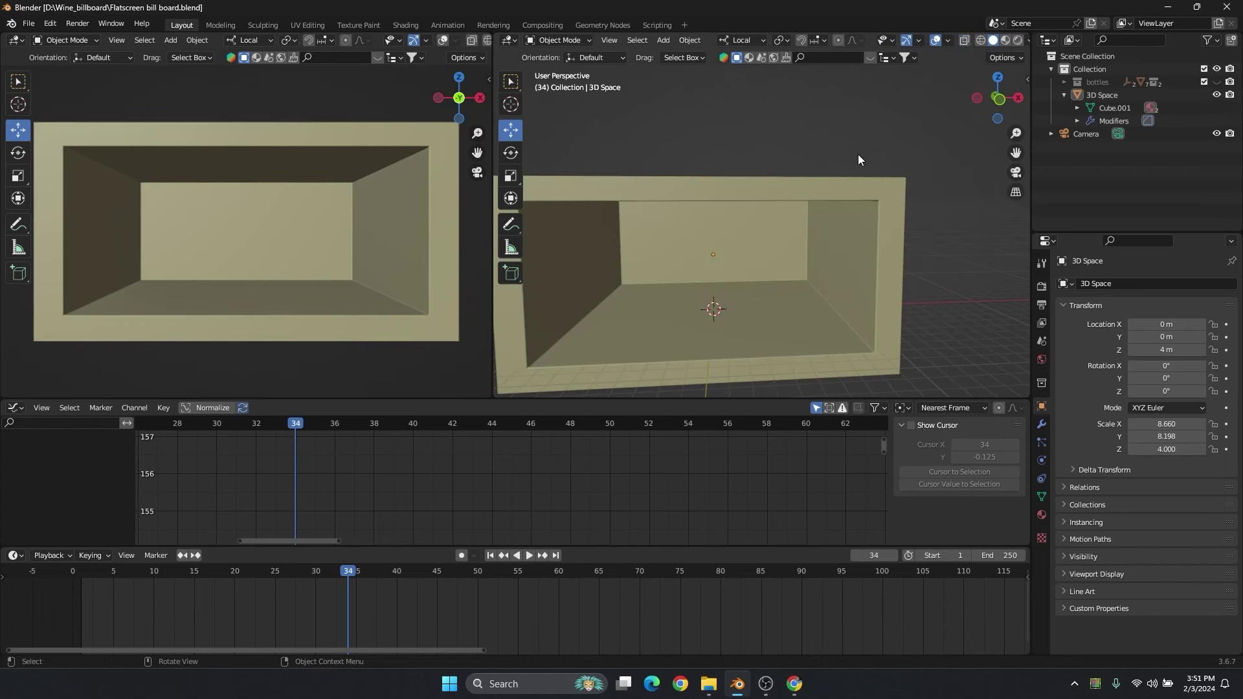
middle_drag(758, 246, 747, 232)
Edit the 3D Space mesh in face select mode and select the box's inner back face.
key(Tab)
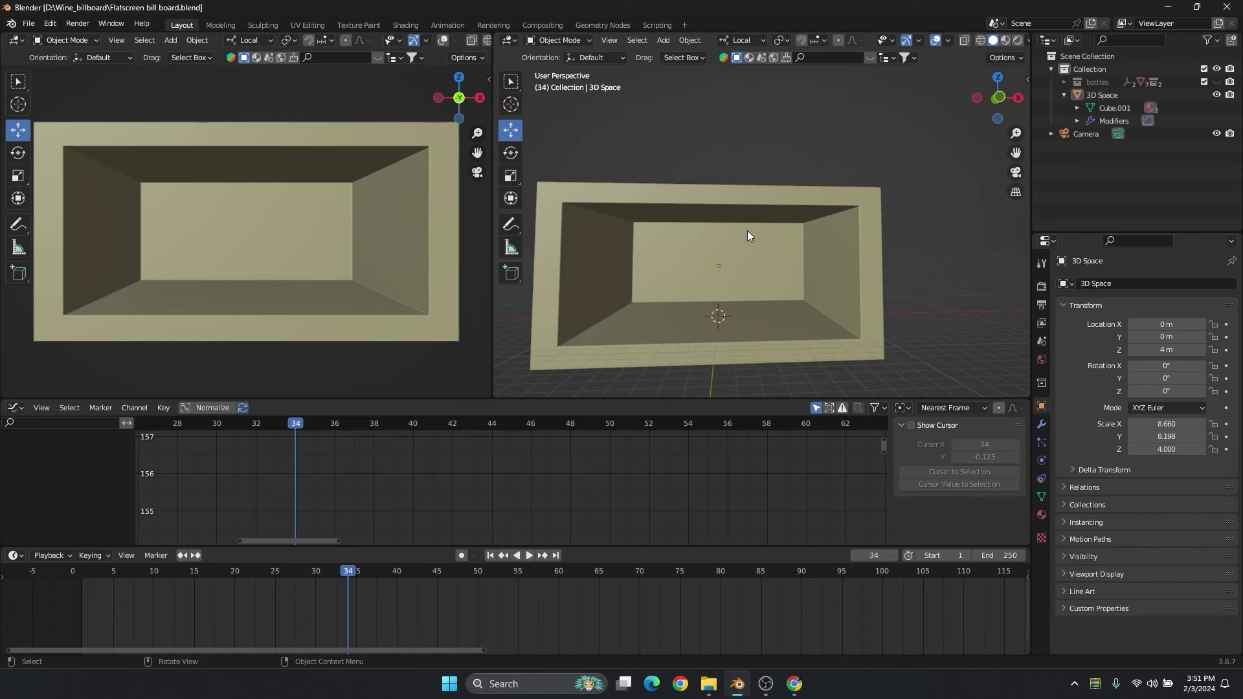
key(3)
click(726, 244)
middle_drag(725, 268, 758, 270)
scroll(759, 270, up, 5)
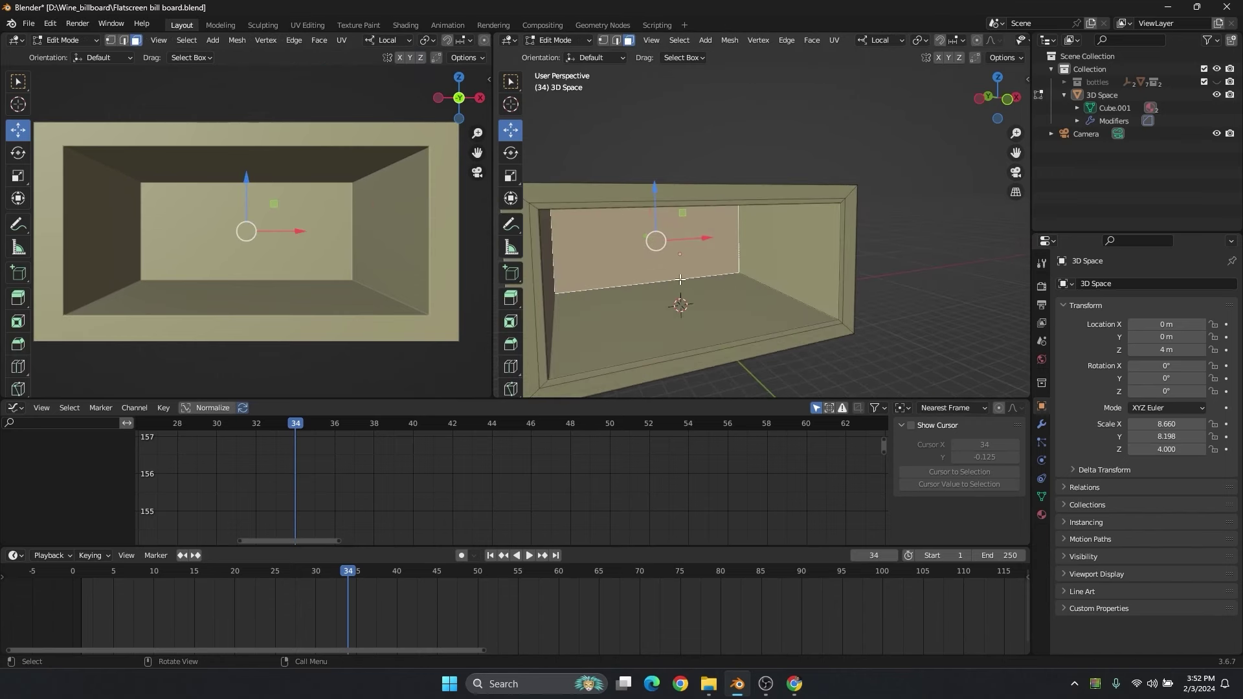
middle_drag(679, 257, 764, 263)
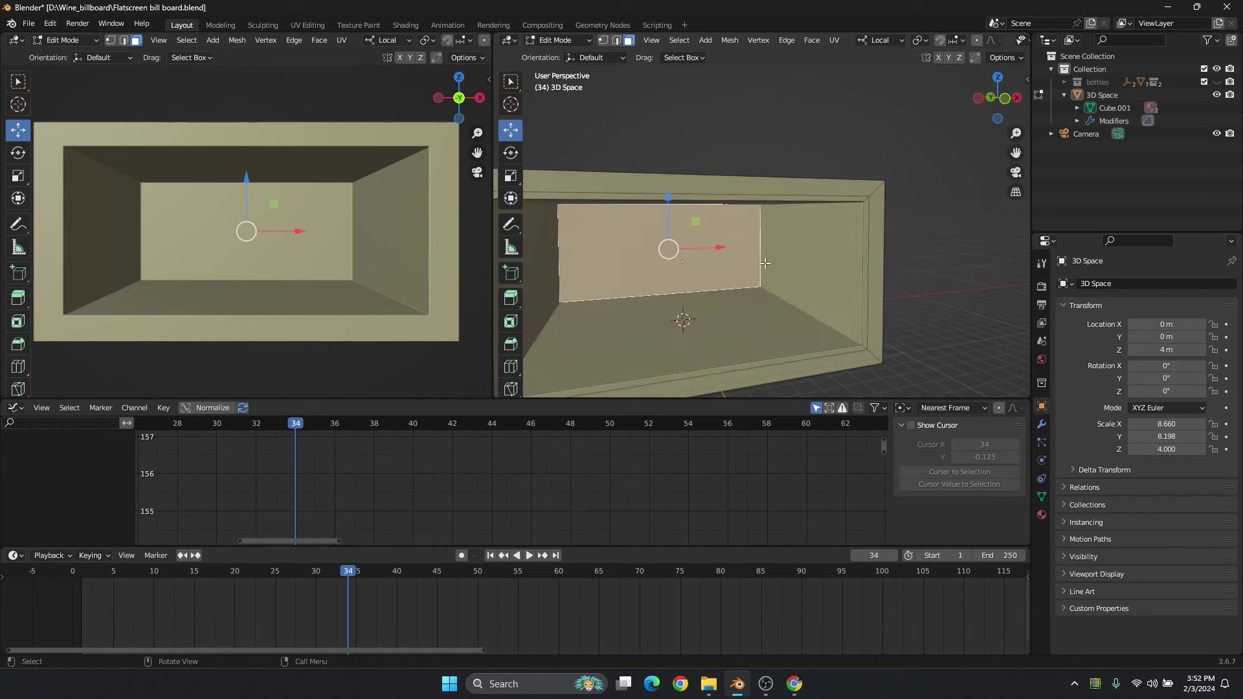
click(947, 240)
click(697, 249)
middle_drag(652, 275, 680, 266)
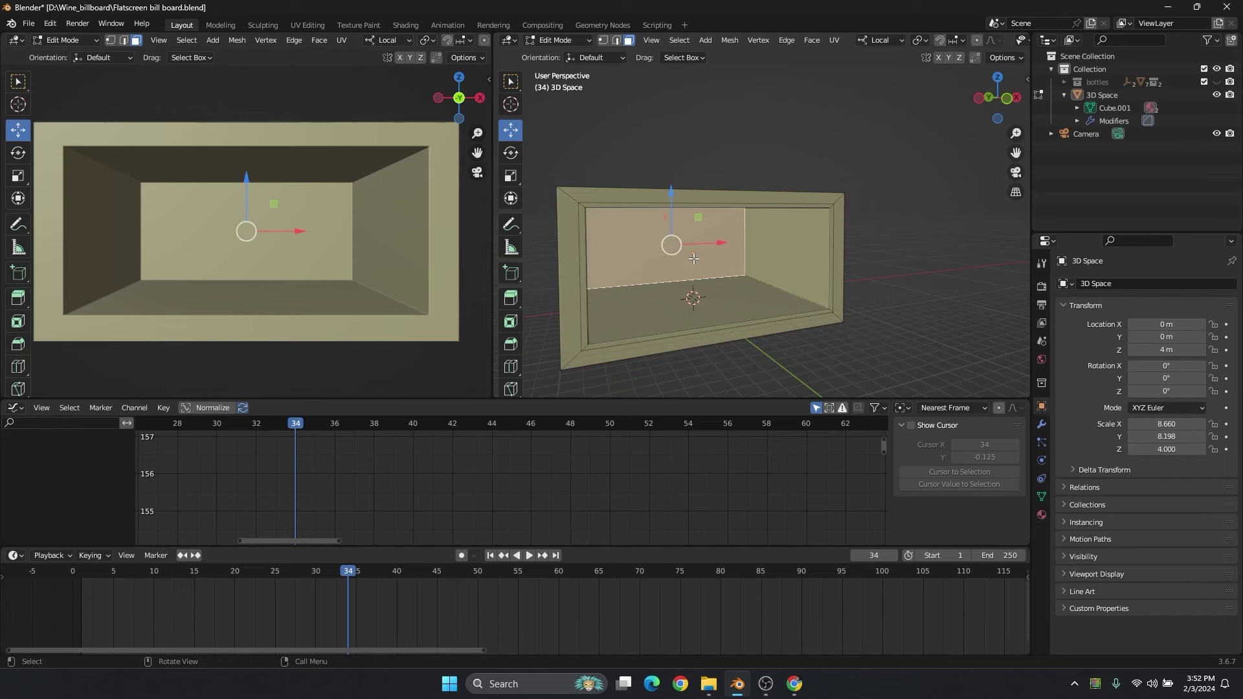
key(p)
key(shift+s)
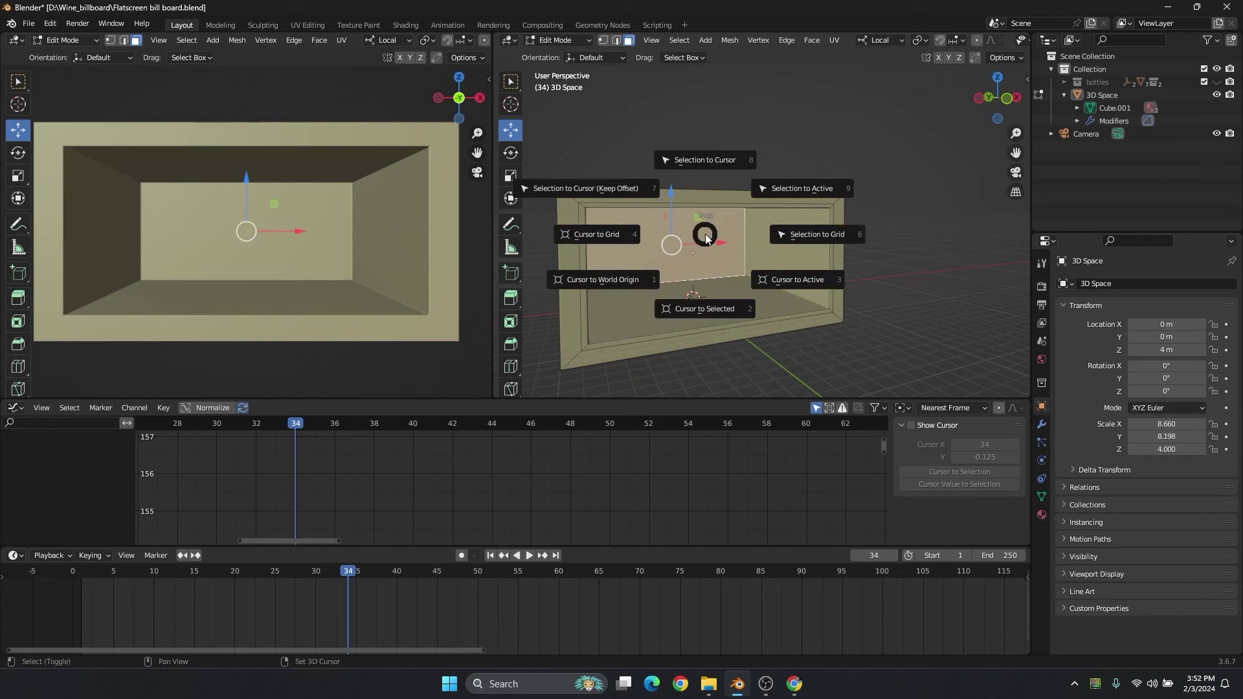
click(807, 122)
key(ctrl+z)
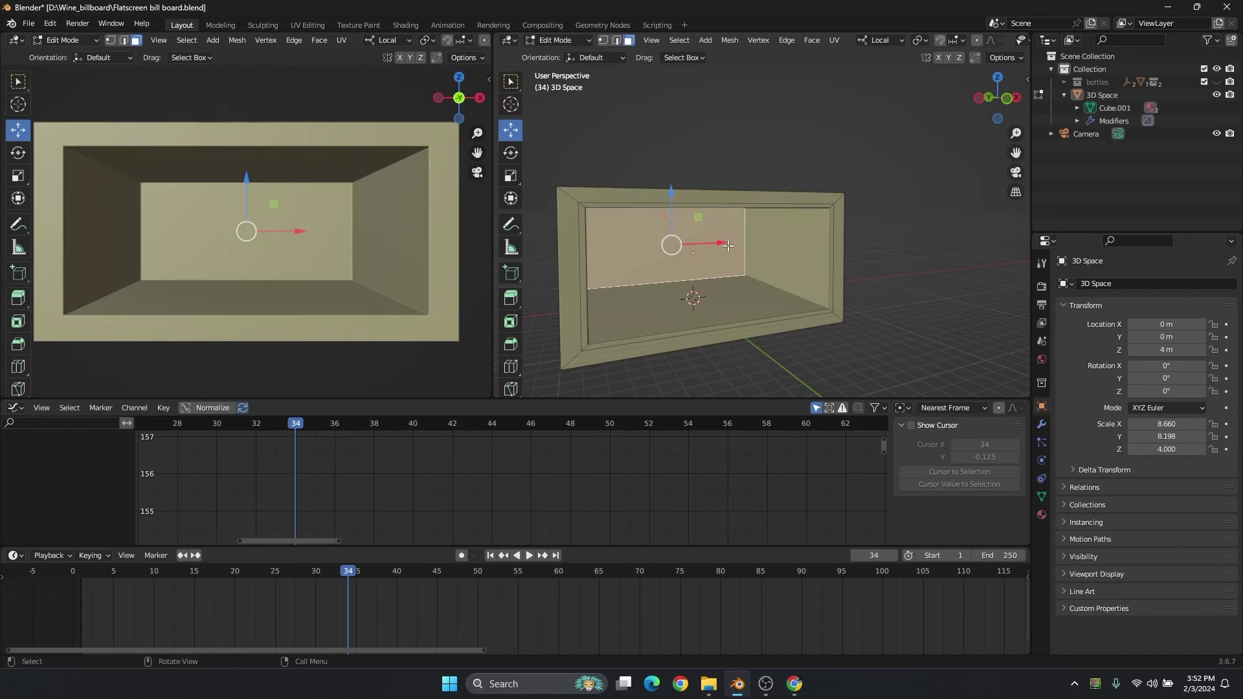
Duplicate the inner back face in place, separate it into its own object, and return to Object Mode.
key(shift+d)
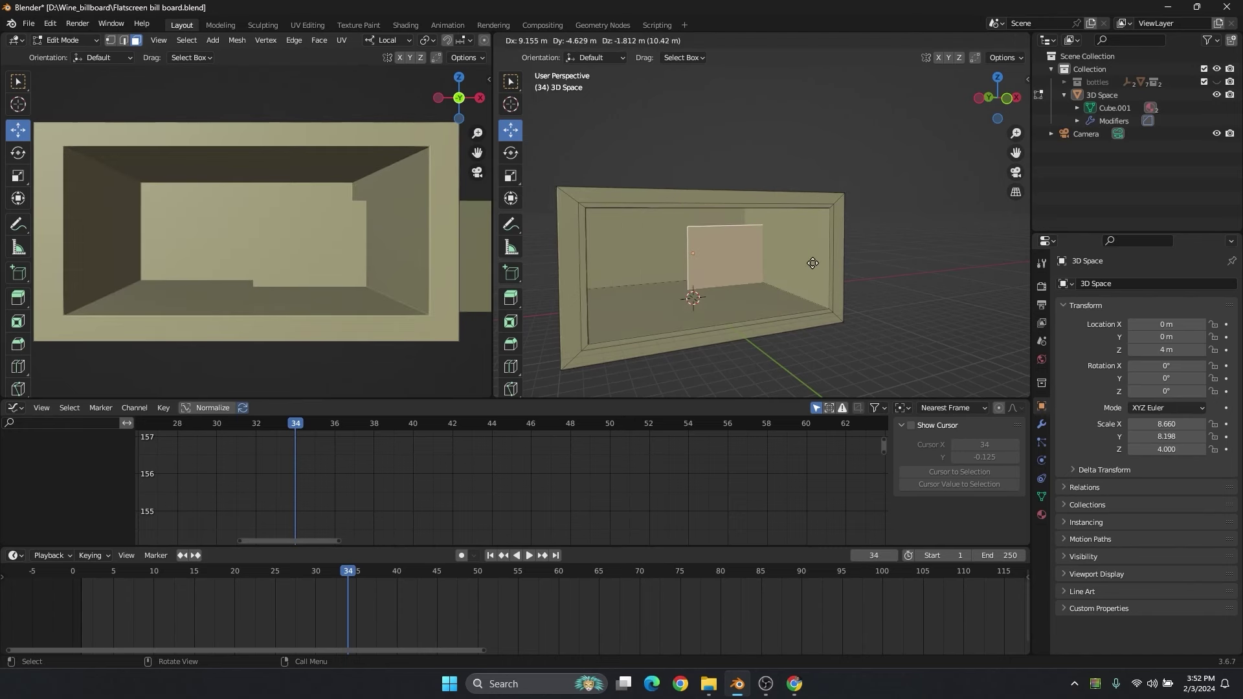
right_click(772, 253)
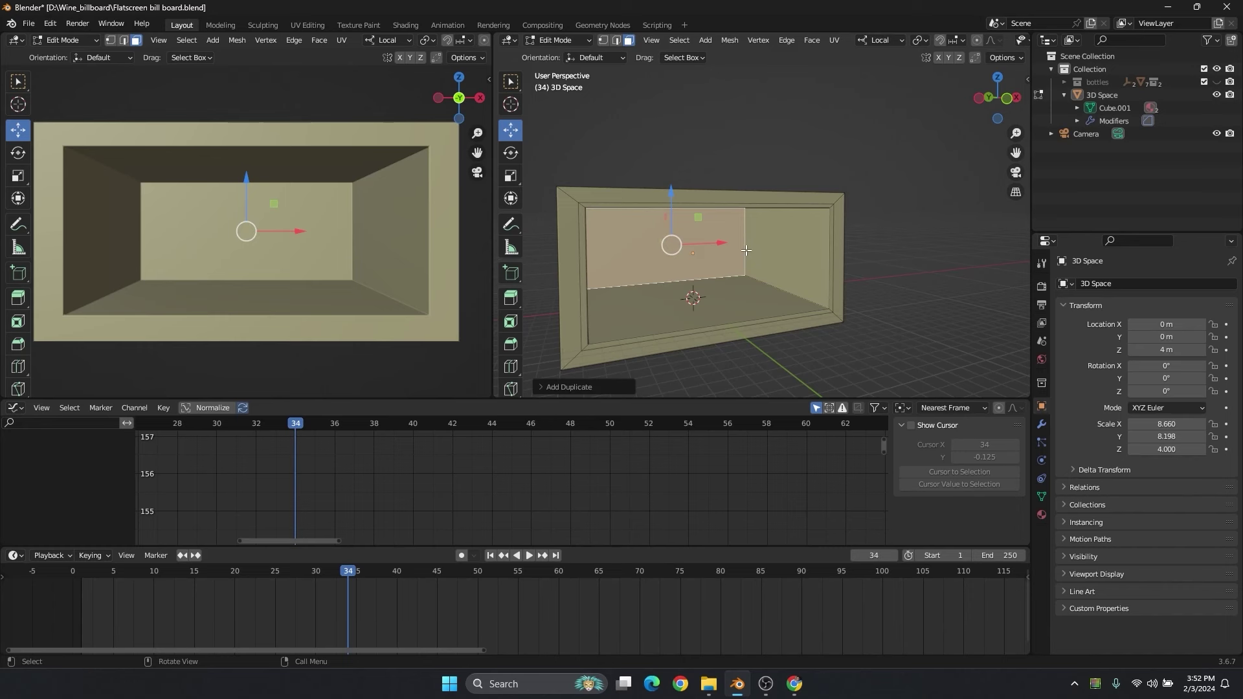
key(p)
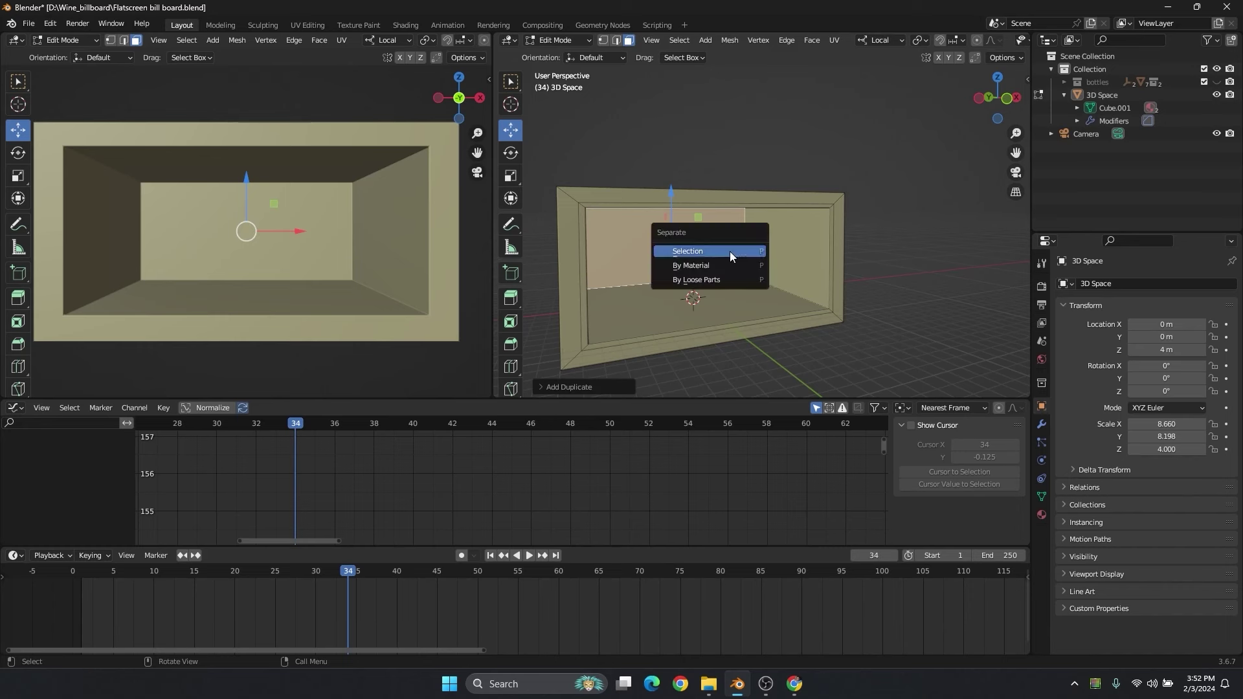
click(729, 251)
middle_drag(708, 258, 729, 280)
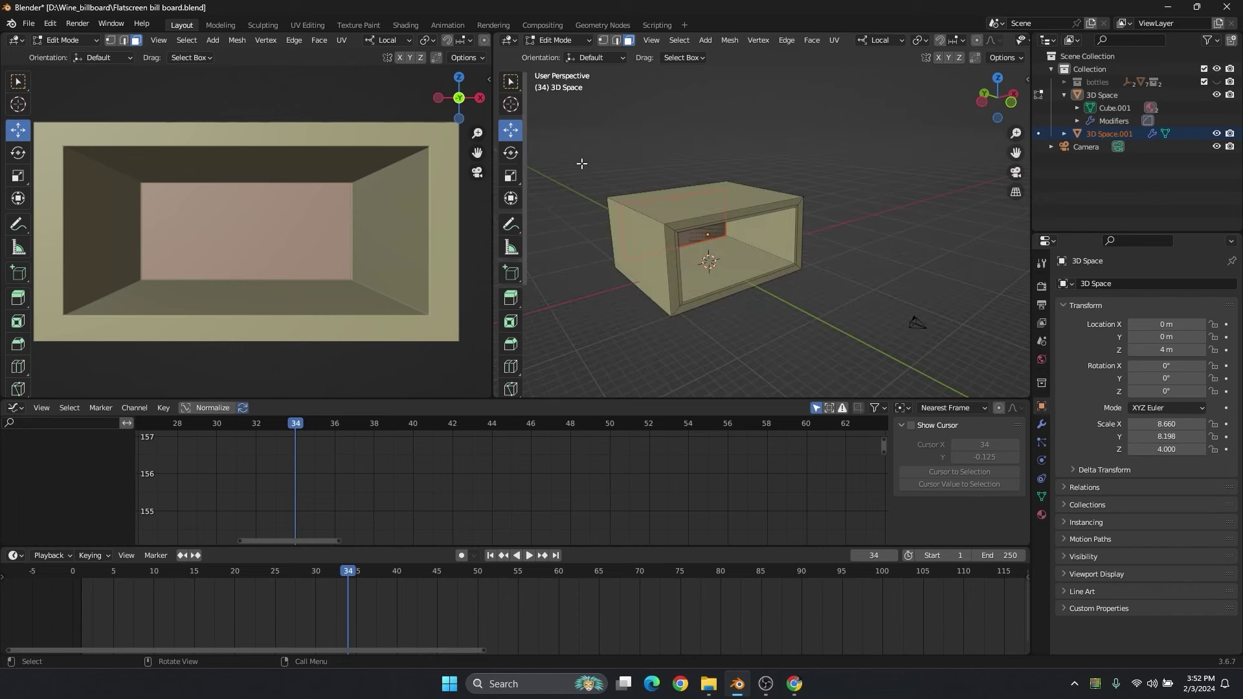
key(Tab)
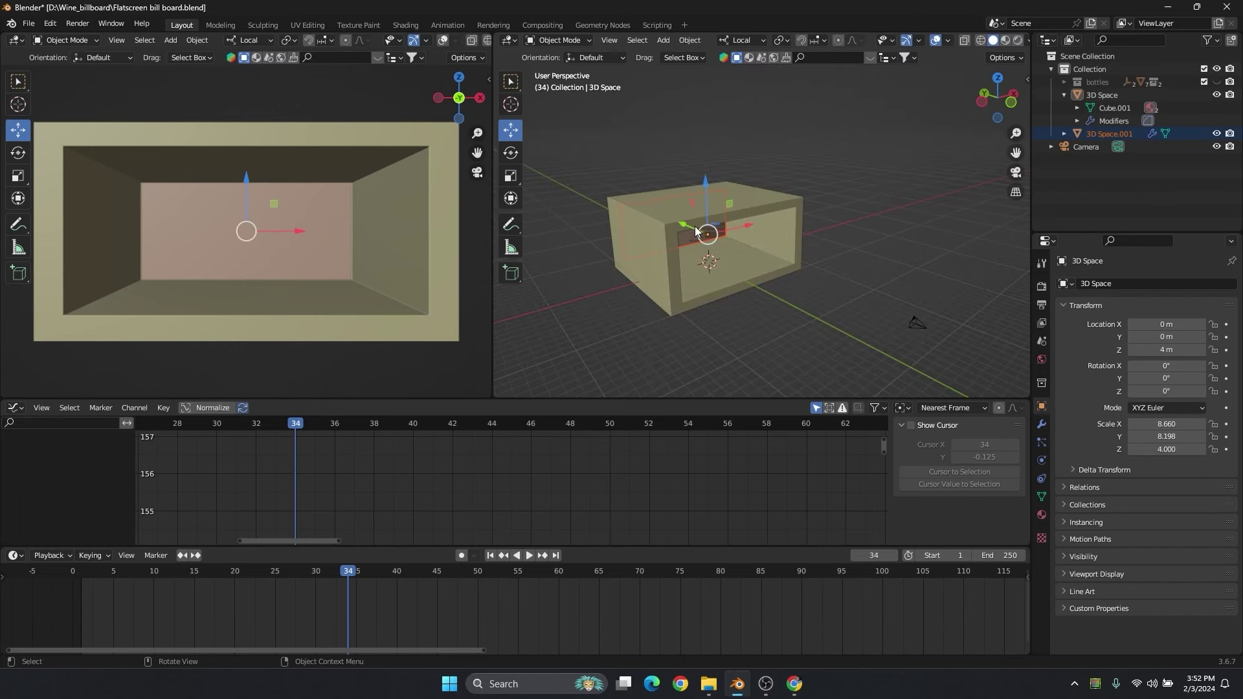
Move the separated panel along Y to the box's front opening, to a Y location of about -15.713 m.
drag(683, 223, 860, 288)
middle_drag(860, 287, 662, 272)
scroll(739, 266, up, 3)
drag(652, 274, 651, 280)
middle_drag(651, 280, 779, 315)
scroll(763, 270, down, 2)
scroll(746, 286, up, 2)
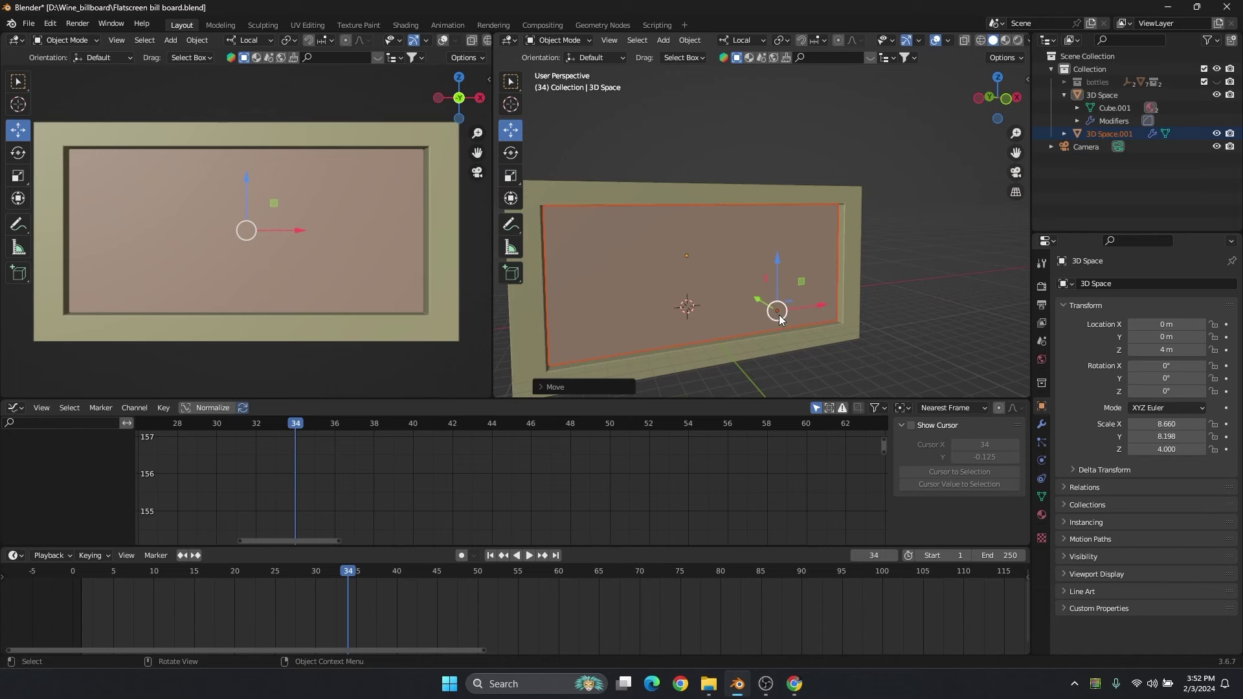
key(s)
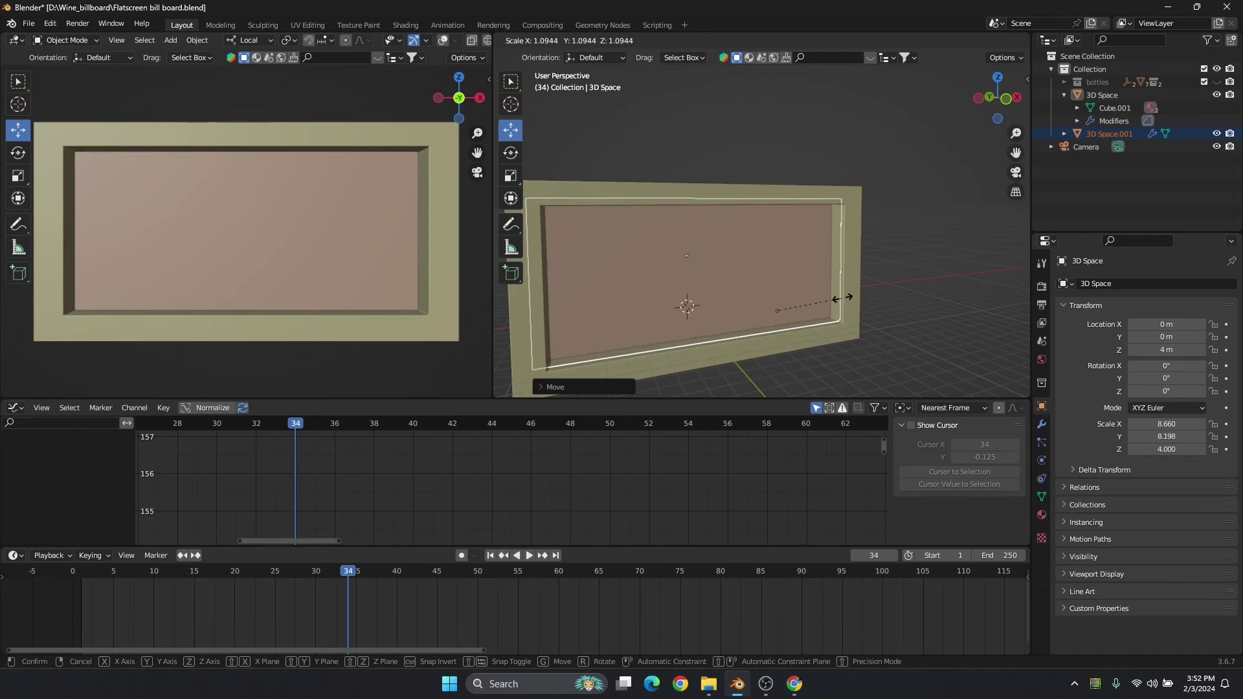
click(843, 303)
middle_drag(843, 302, 584, 266)
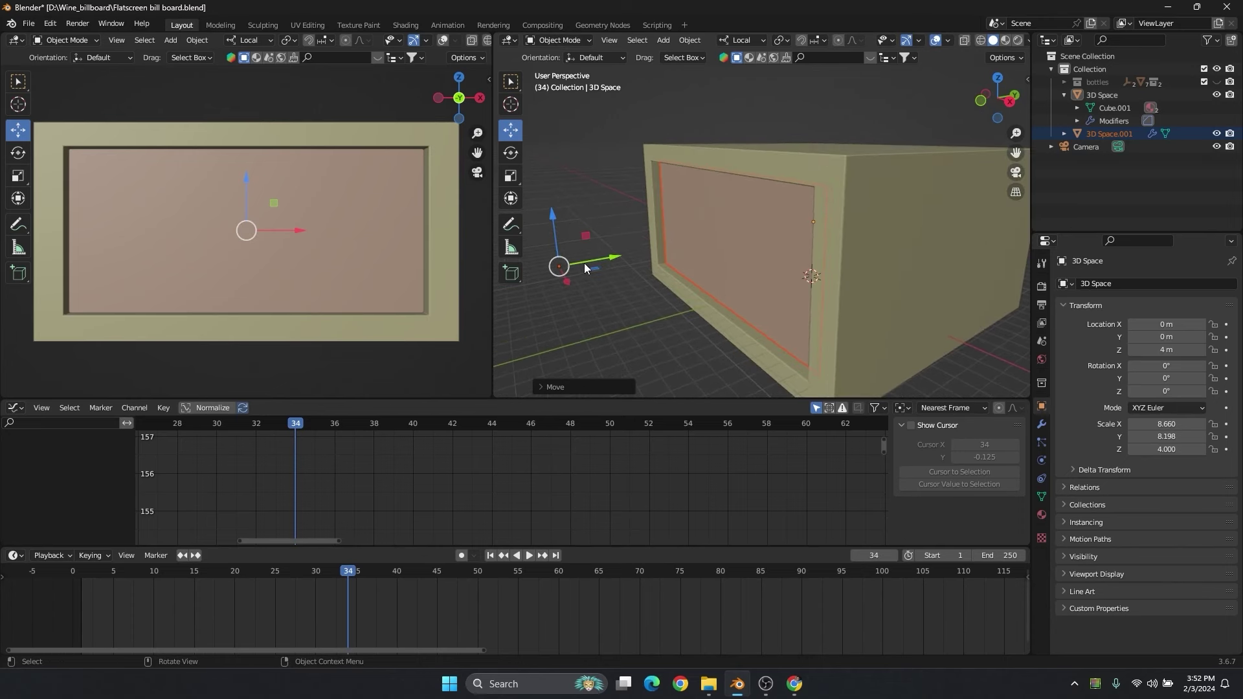
Make the front panel the active object and set its origin to its geometry.
click(751, 236)
middle_drag(727, 253, 796, 255)
middle_drag(716, 267, 768, 265)
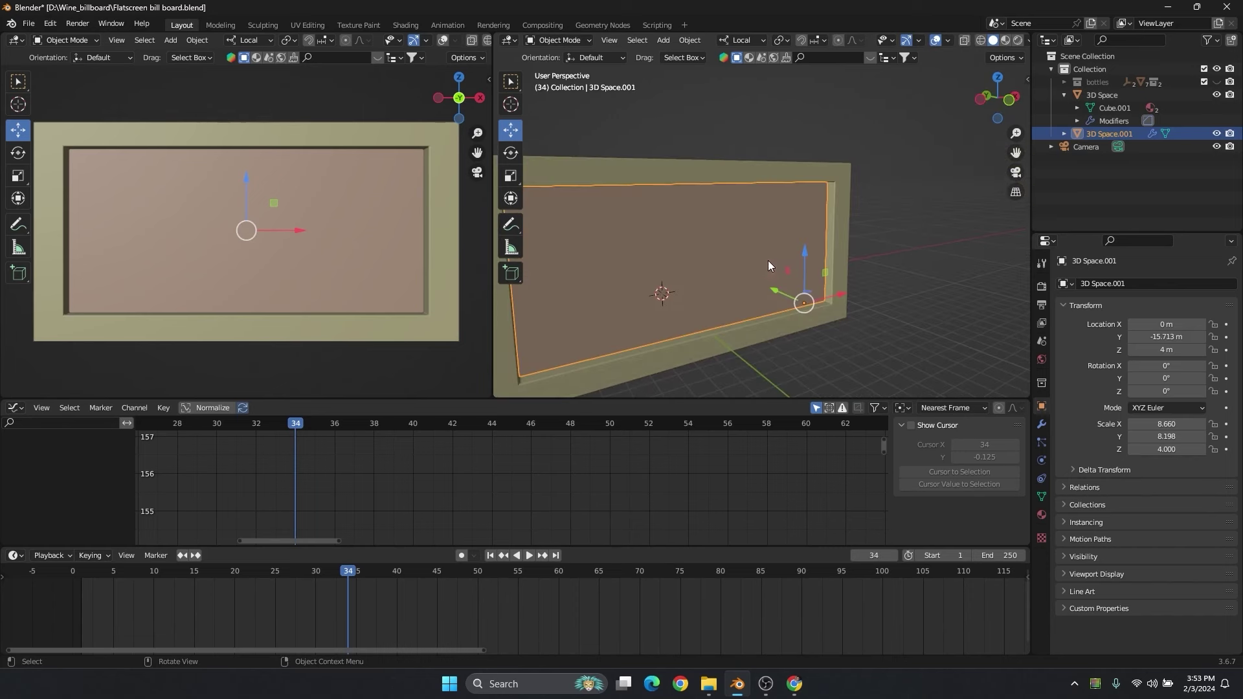
click(687, 38)
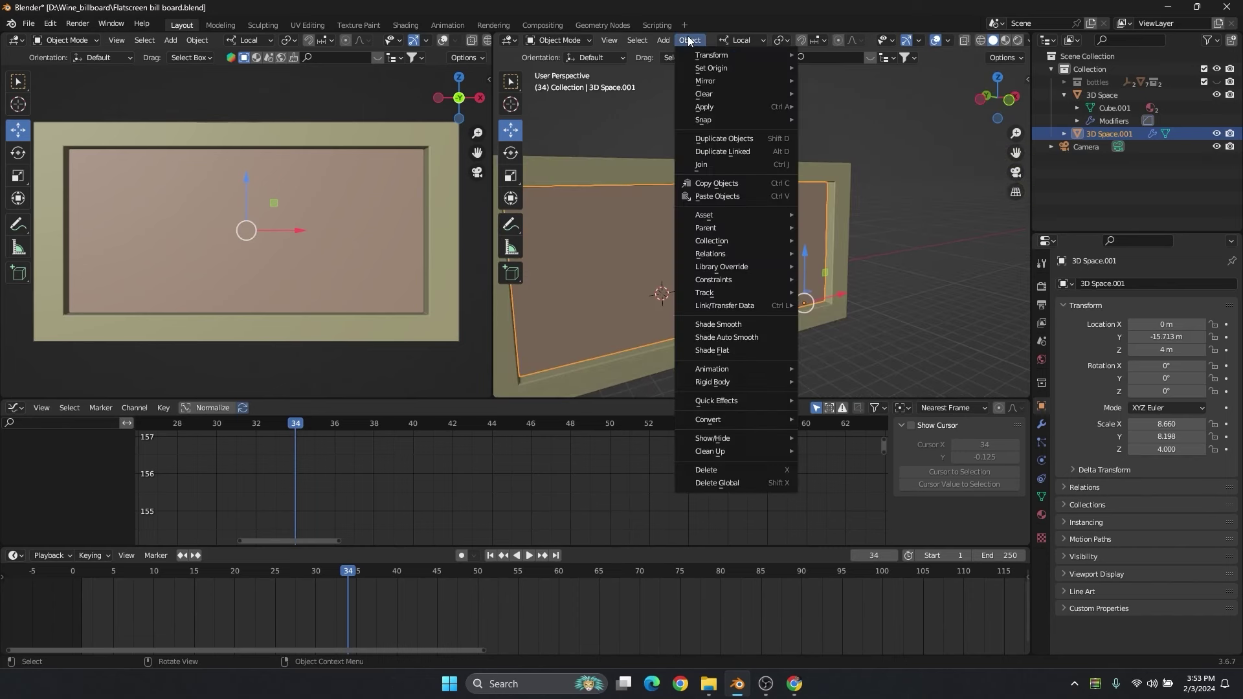
mouse_move(720, 70)
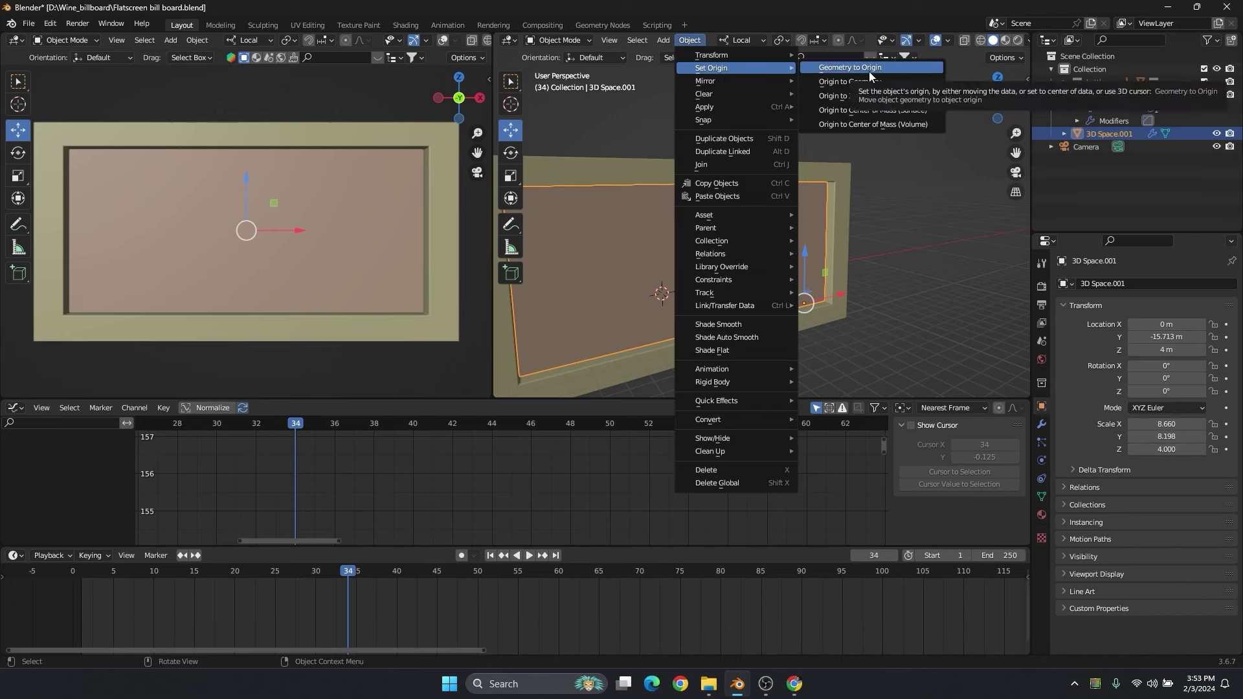
click(851, 83)
Scale the front panel up uniformly to overlap the frame opening, to about 9.297 × 8.801 × 4.294.
middle_drag(710, 262, 804, 267)
key(s)
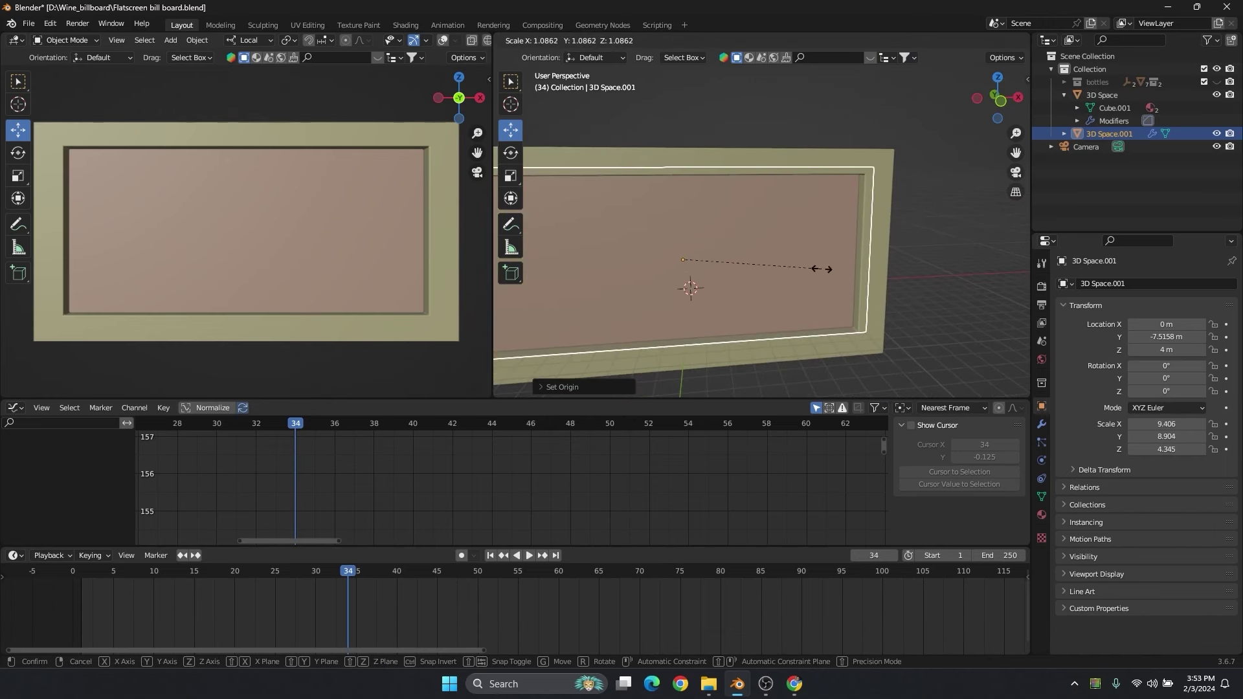
click(819, 269)
Move the front panel slightly along Y to about -7.6644 m.
middle_drag(820, 268, 743, 258)
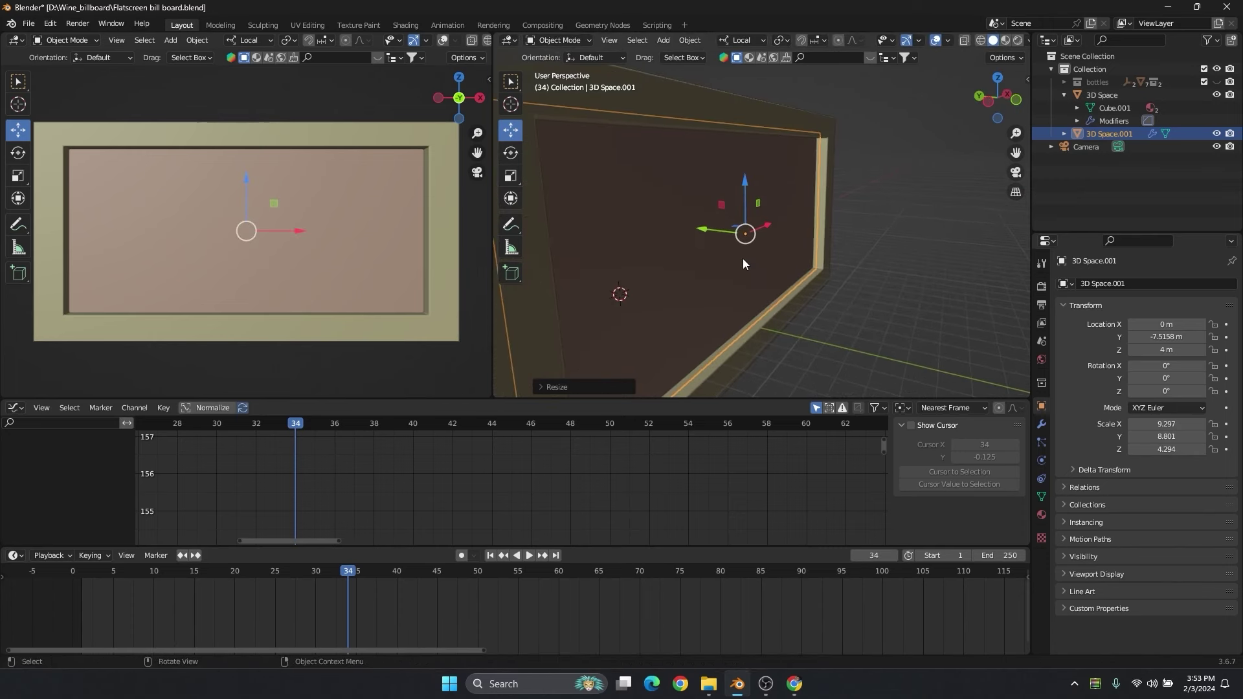
drag(703, 232, 709, 228)
mouse_move(716, 230)
middle_down()
mouse_move(661, 255)
mouse_move(659, 242)
mouse_move(736, 235)
mouse_move(701, 250)
mouse_move(730, 235)
middle_up()
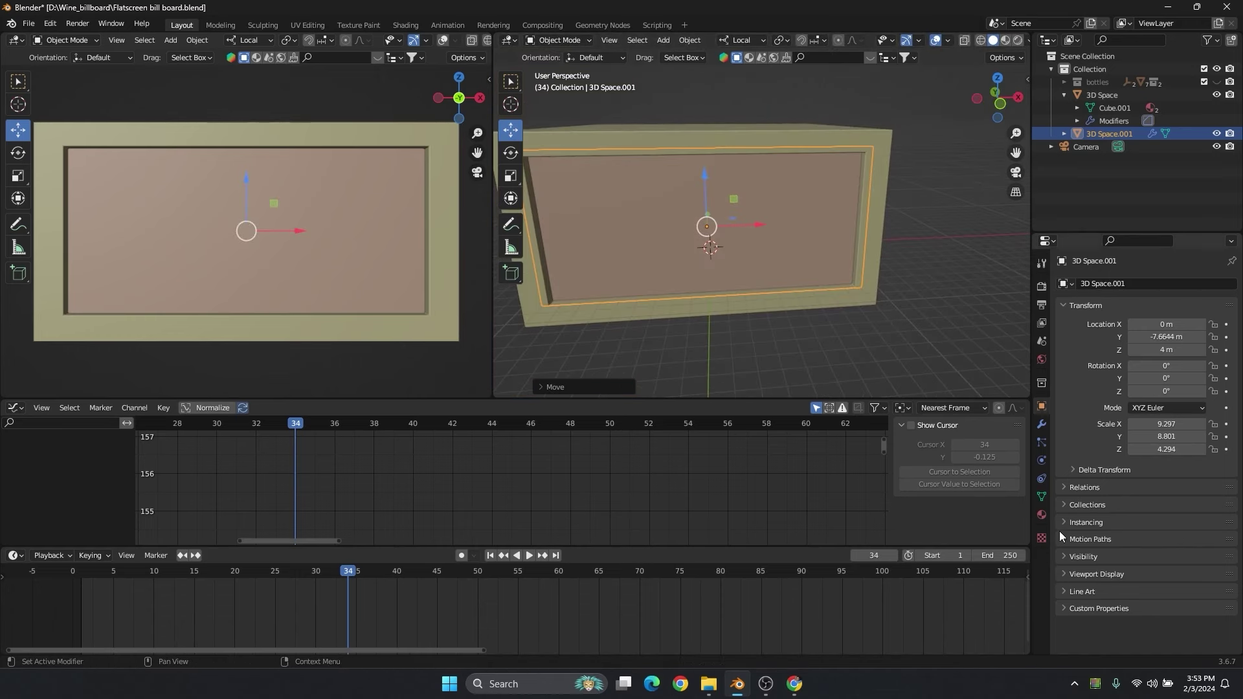
Open the front panel's material settings, enlarge the front view and switch it to Material Preview shading.
click(1042, 516)
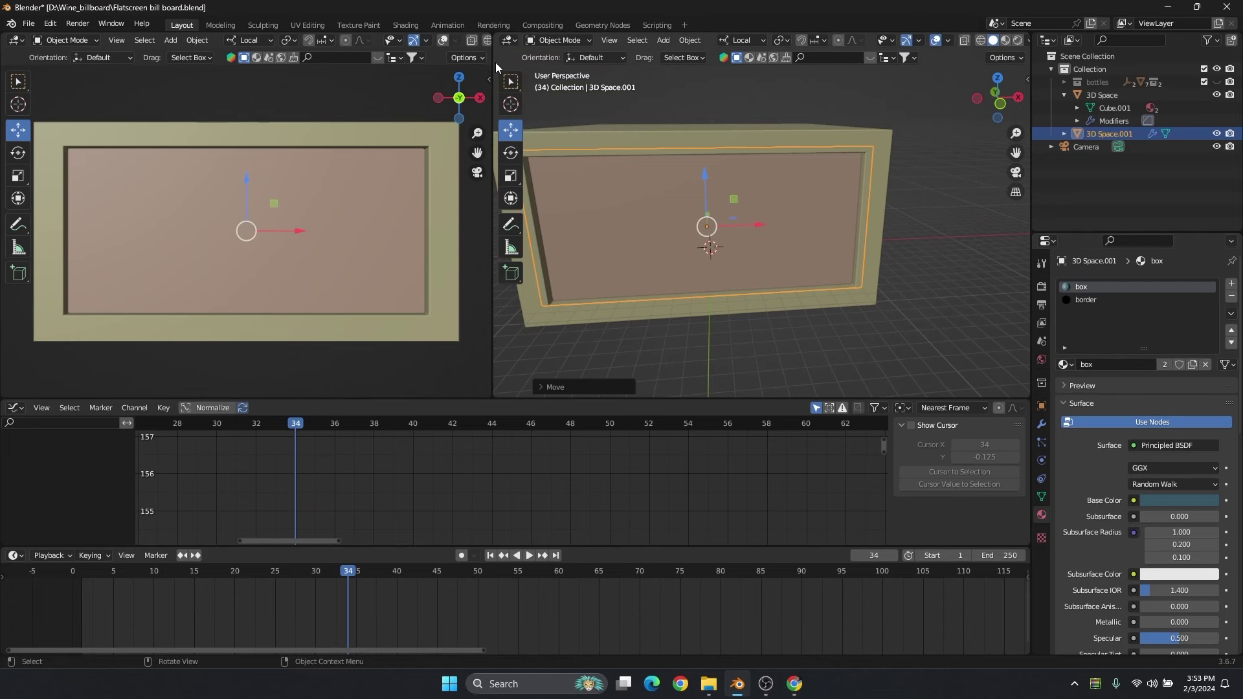
drag(494, 63, 578, 62)
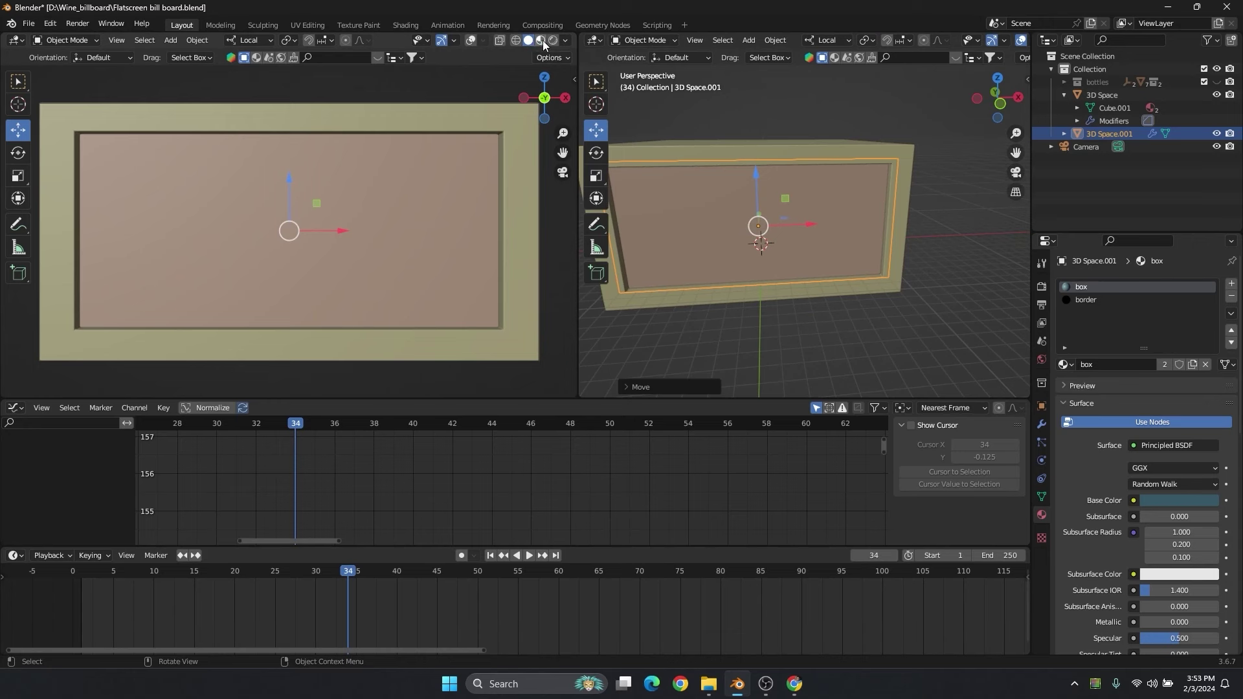
click(543, 42)
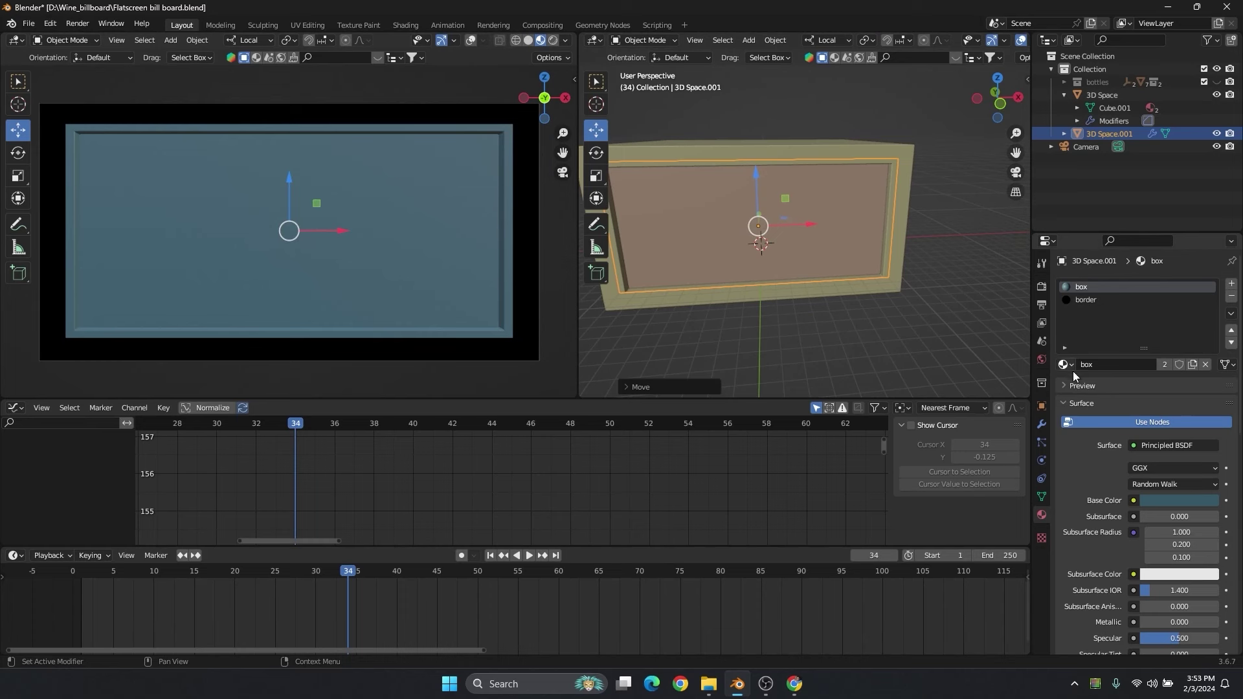
Add a material slot with a new material to the front panel and set its base color to pale cyan.
click(1232, 285)
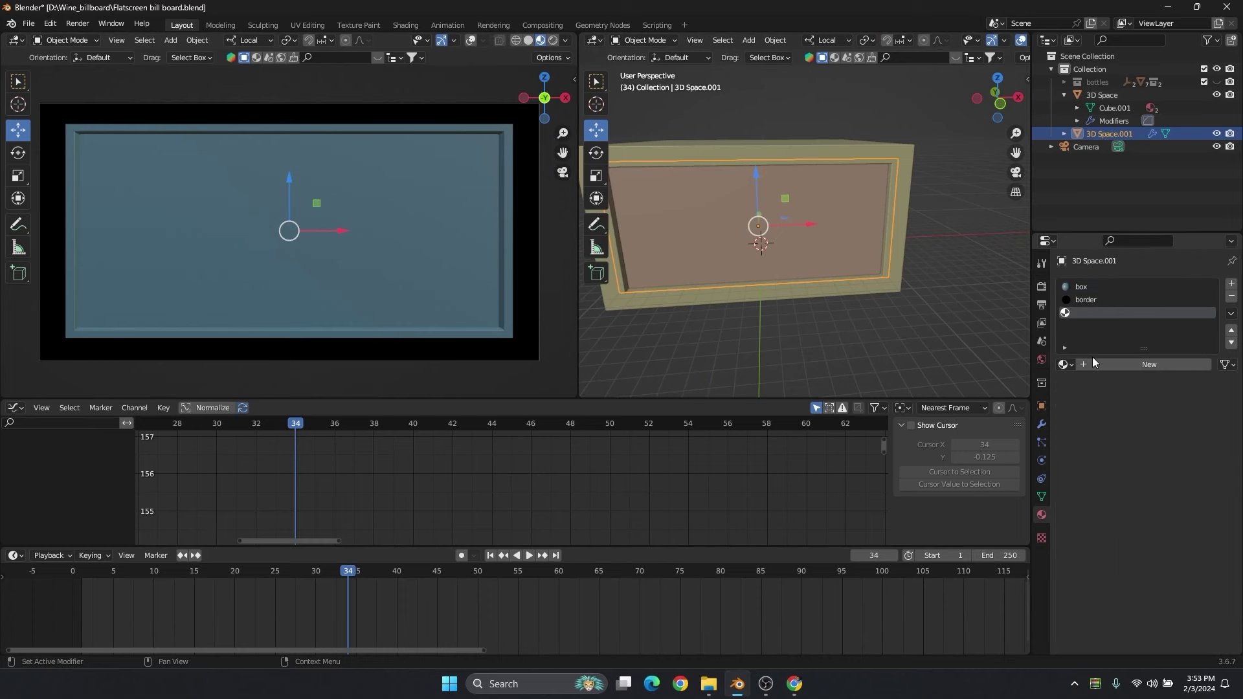
click(1117, 364)
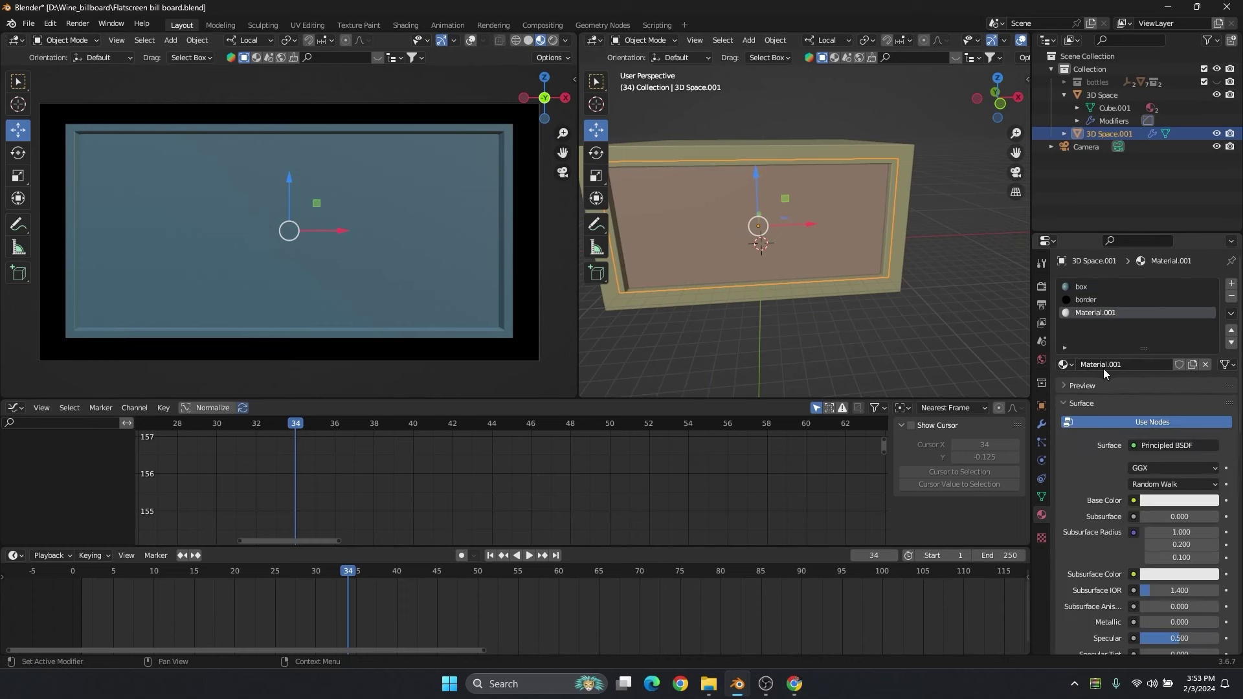
click(1160, 499)
click(1165, 338)
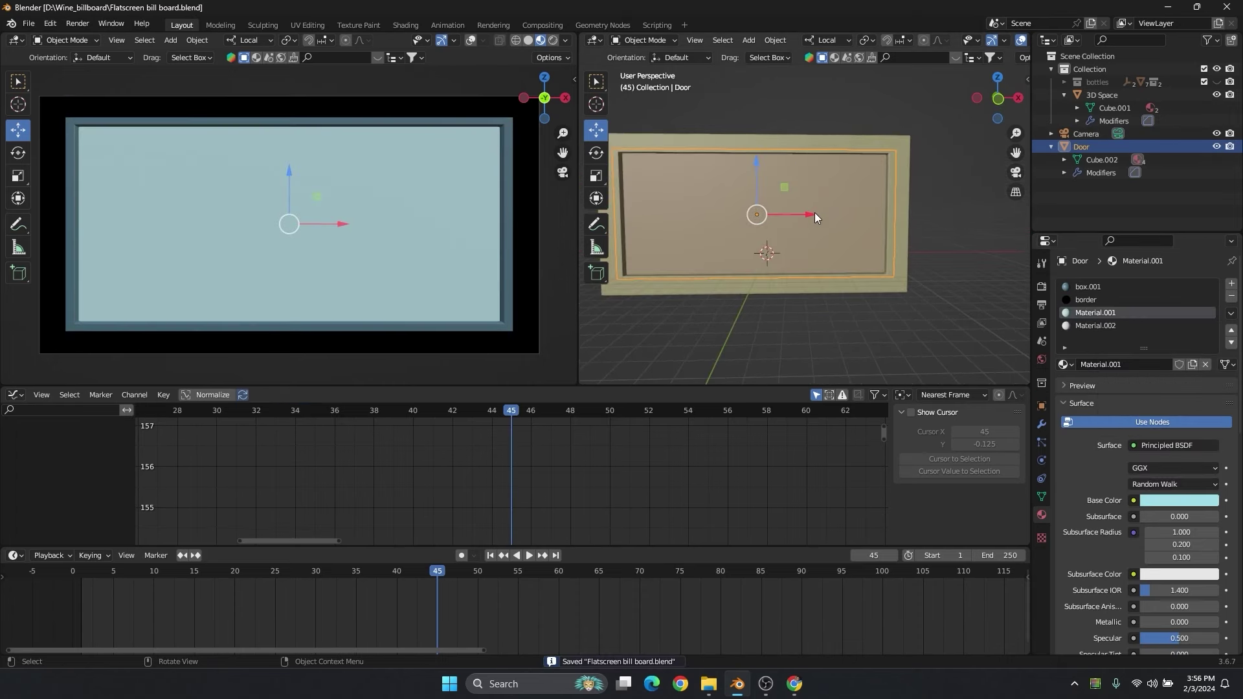
Insert Location & Rotation keyframes for the Door closed at frame 10 and raised above the box opening at frame 15.
key(alt+h)
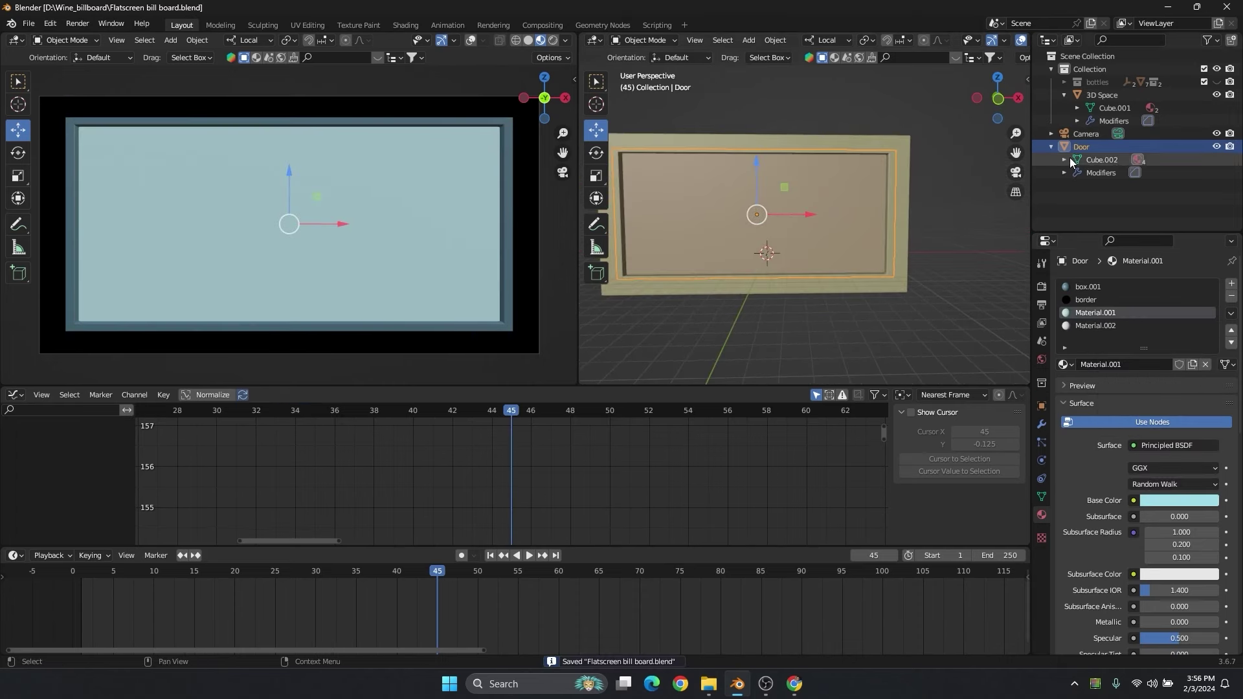
mouse_move(158, 575)
mouse_down()
mouse_move(194, 576)
mouse_move(145, 574)
mouse_up()
key(space)
key(i)
drag(155, 576, 195, 577)
drag(290, 165, 313, 294)
key(i)
Play back the door opening and move the Door's raised keyframe to frame 20.
click(138, 575)
key(space)
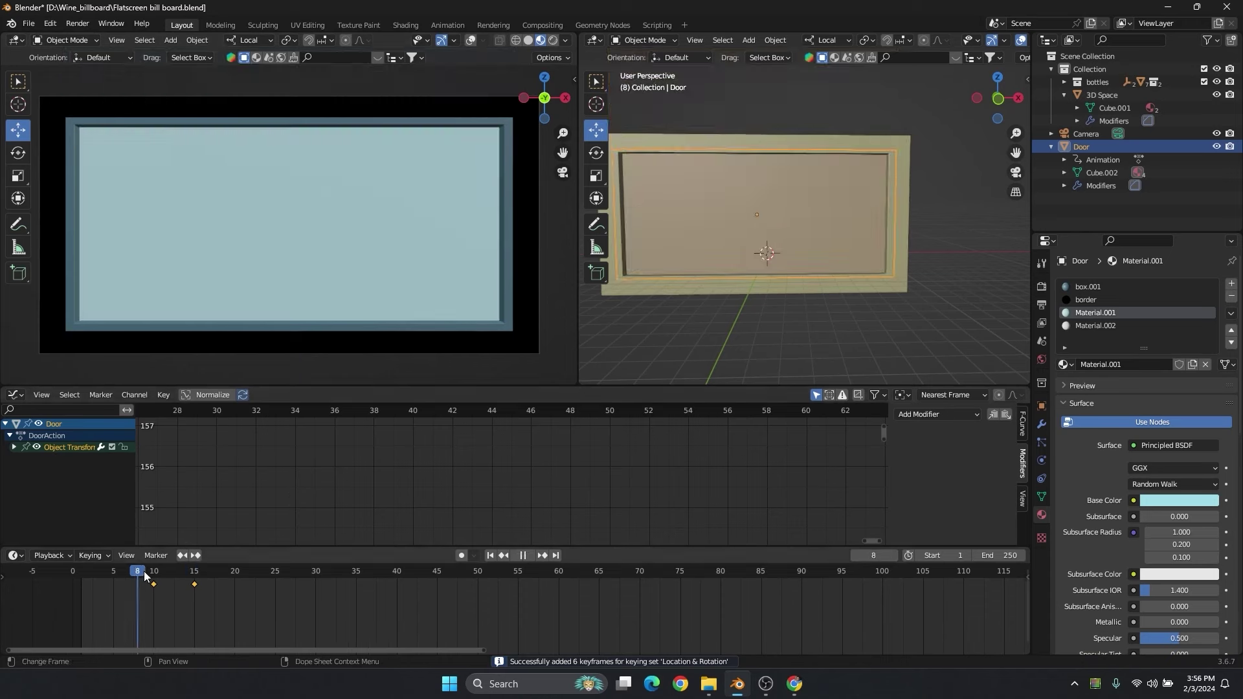
drag(198, 575, 130, 585)
key(space)
click(137, 576)
key(space)
key(space)
Try to shift both Door keyframes to frames 13 and 23, and return them to frames 10 and 20.
key(g)
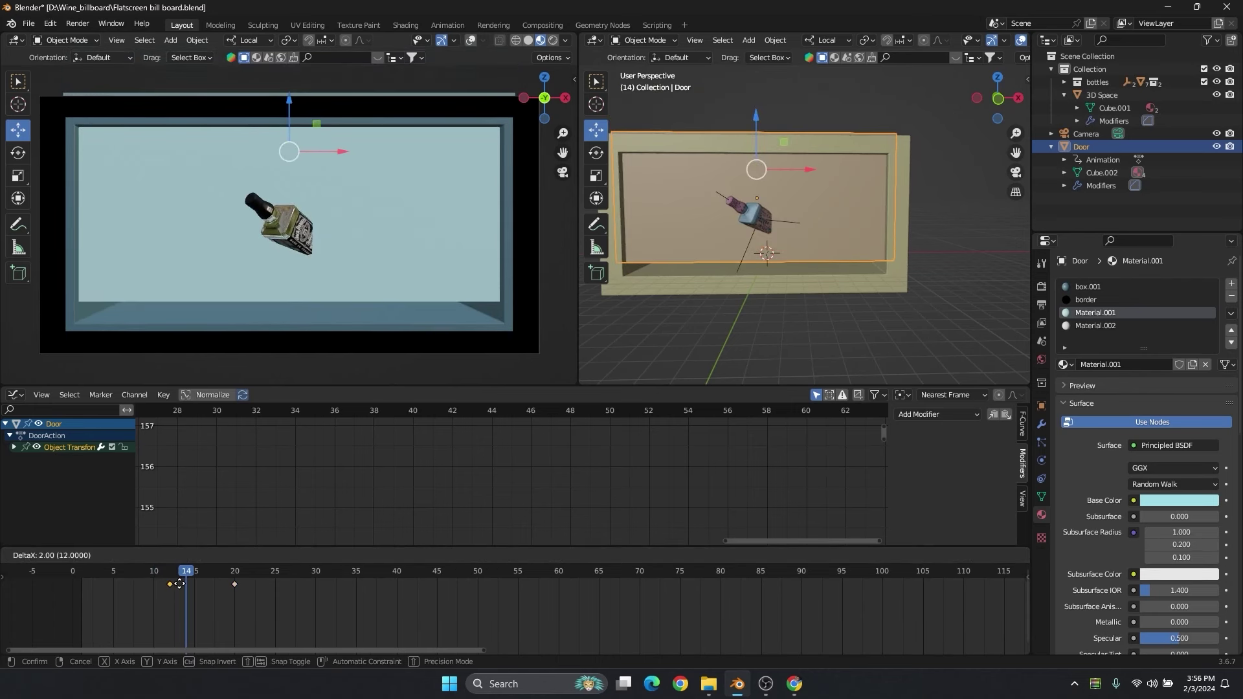
key(Escape)
key(space)
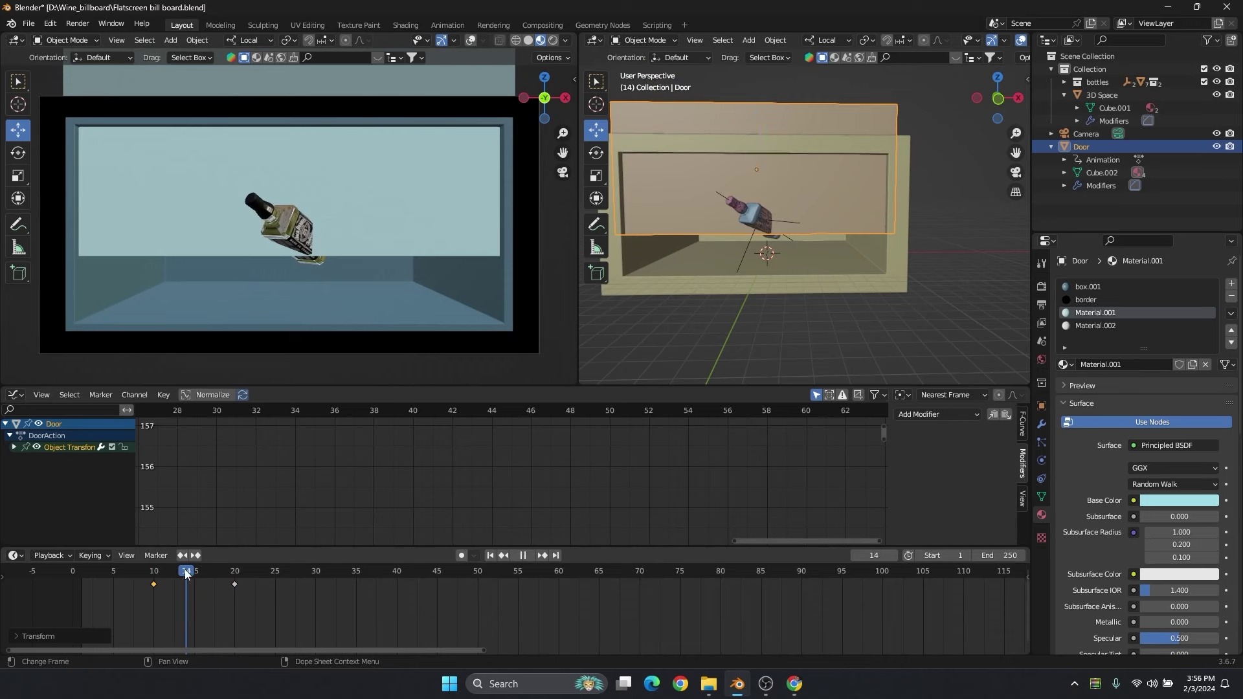
key(Escape)
mouse_move(282, 597)
mouse_down()
mouse_move(121, 595)
mouse_move(287, 581)
mouse_up()
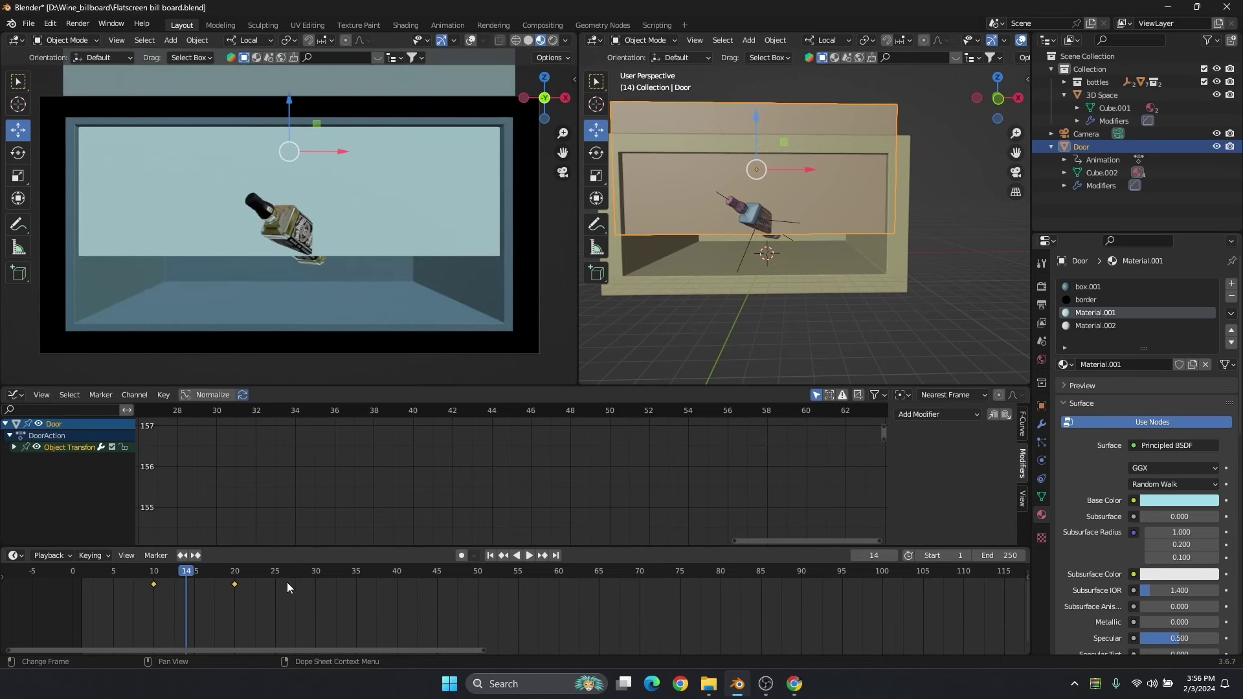
key(g)
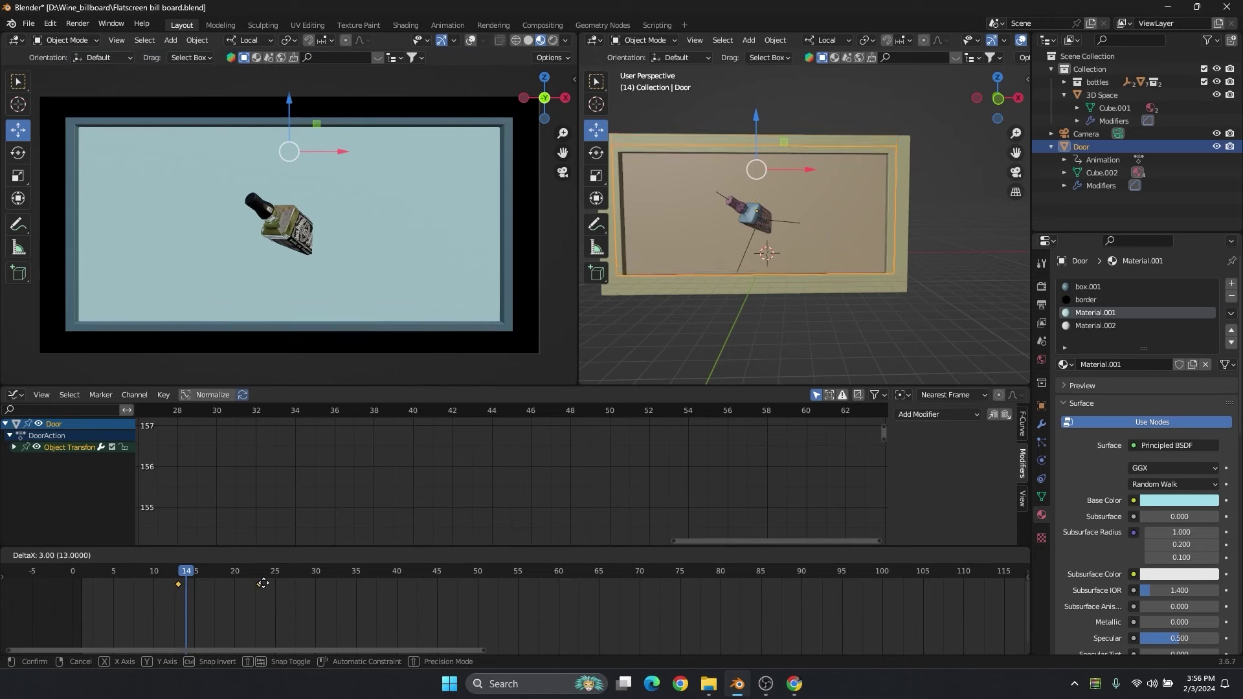
click(255, 585)
drag(114, 580, 194, 590)
drag(120, 608, 262, 585)
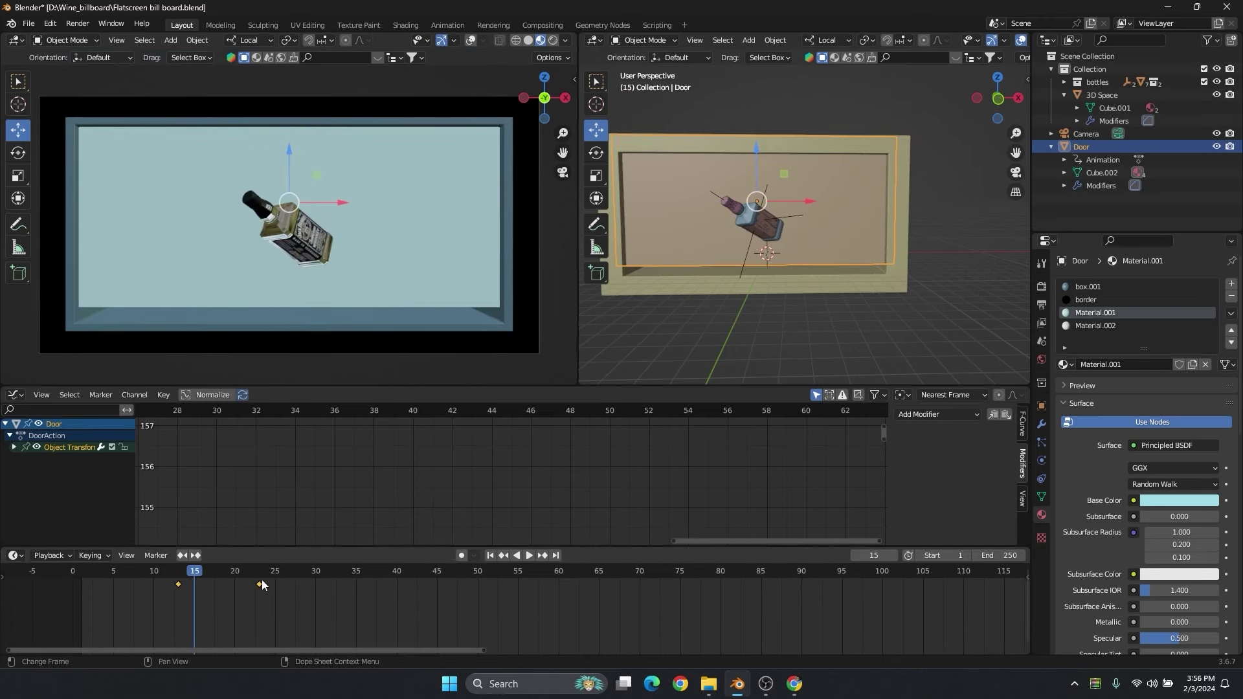
key(g)
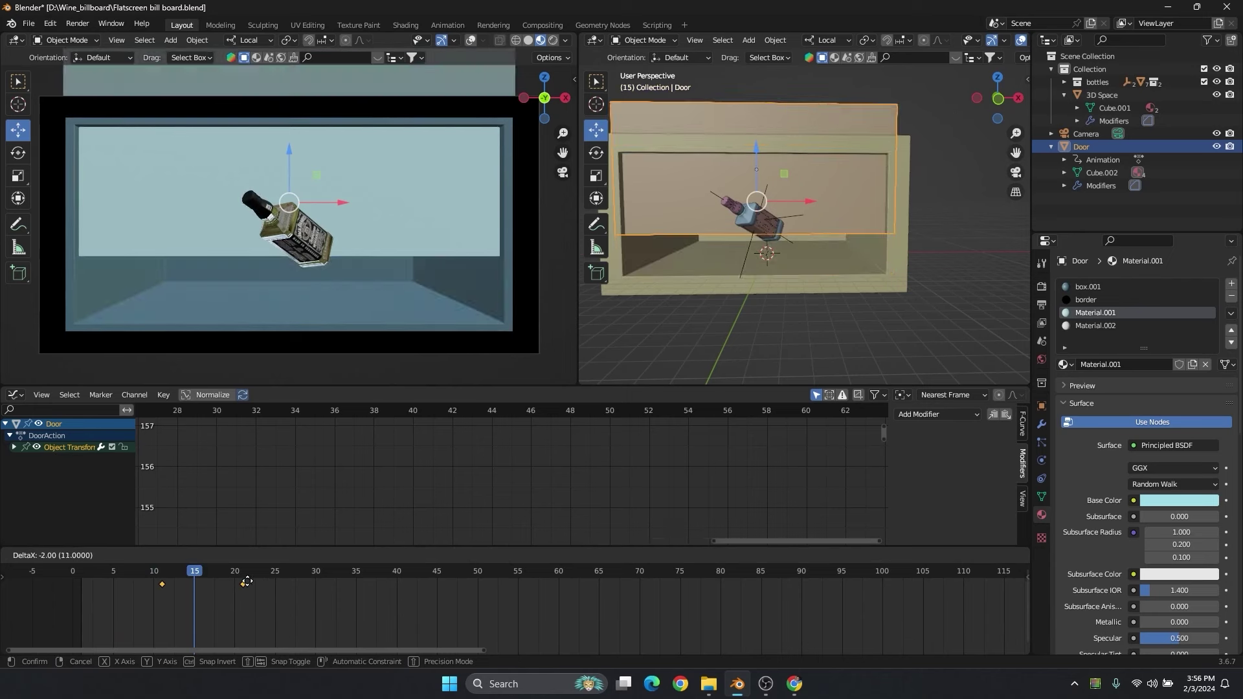
click(239, 584)
Scrub through the door opening and move the Door's raised keyframe to frame 18.
drag(102, 585, 183, 578)
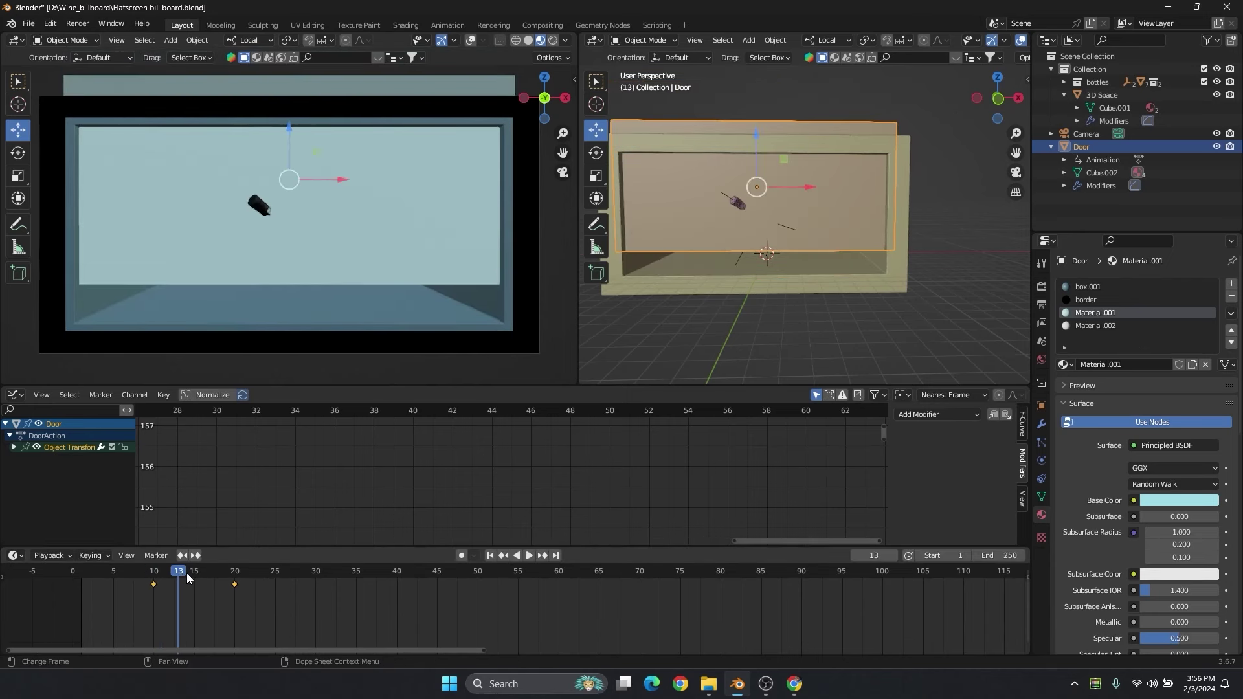
click(235, 584)
key(g)
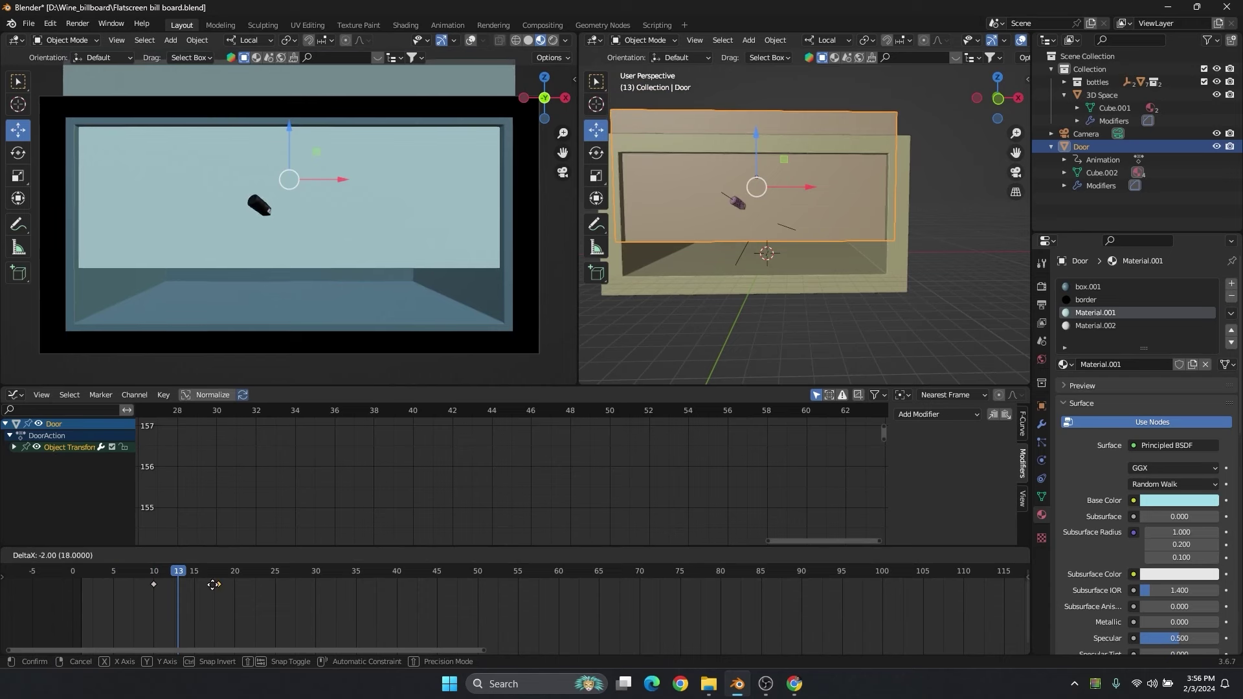
click(218, 584)
Shift both Door keyframes two frames earlier to frames 8 and 16, scrub through the motion and save the file.
drag(99, 570, 157, 580)
key(b)
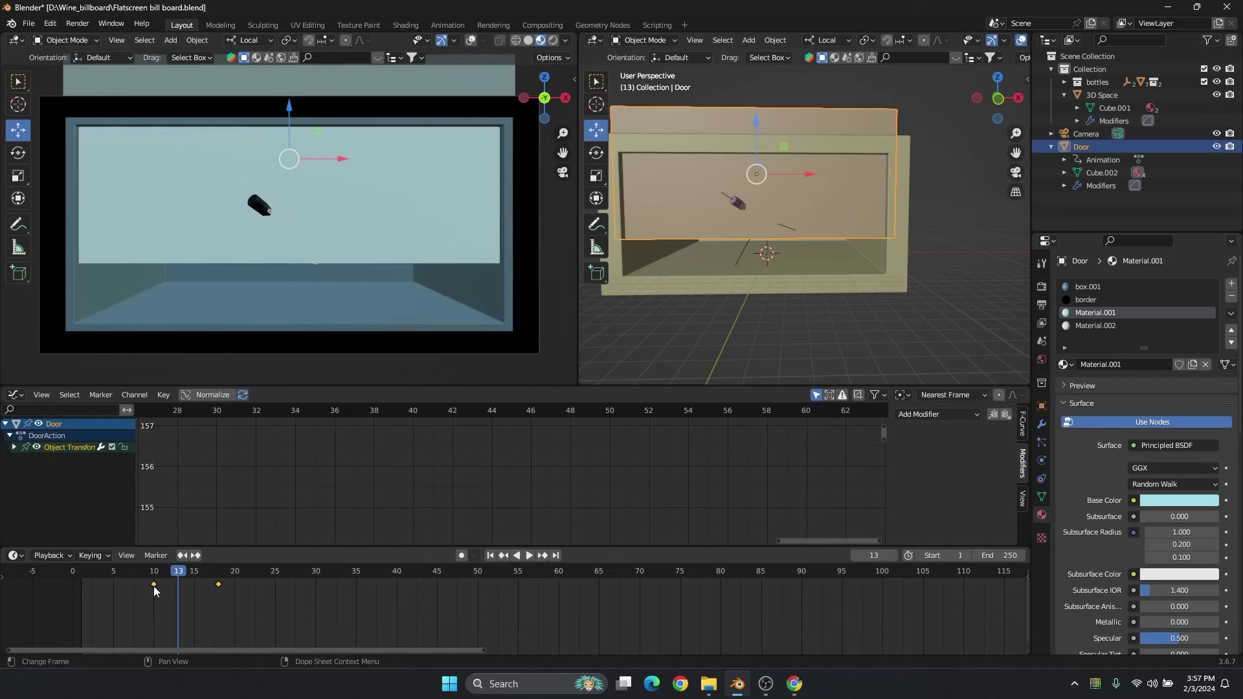
key(g)
click(141, 585)
drag(83, 572, 332, 574)
key(ctrl+s)
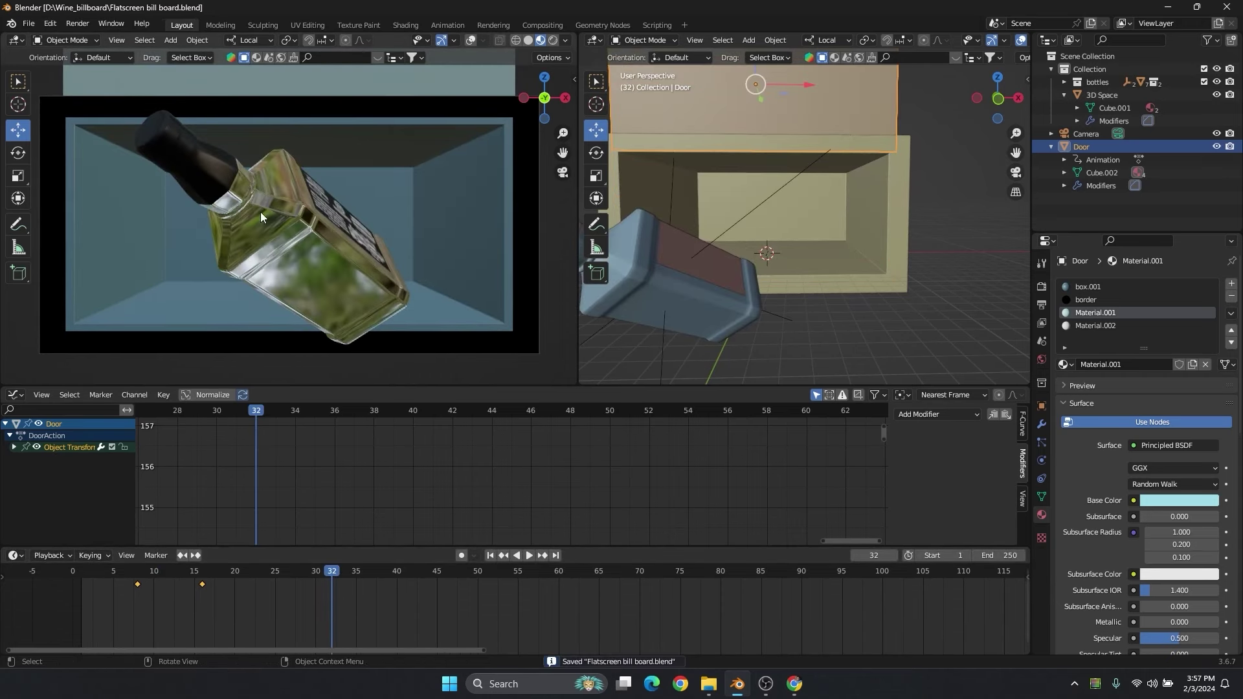
scroll(859, 104, down, 5)
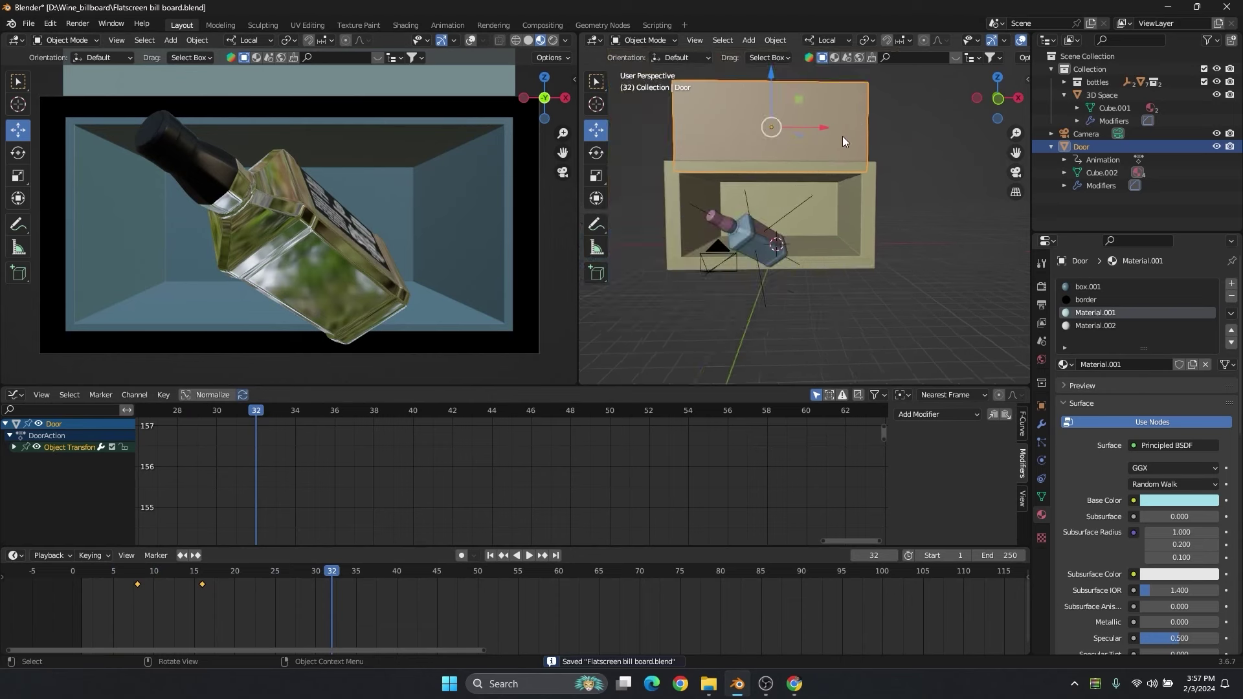
scroll(842, 136, up, 3)
middle_drag(736, 134, 782, 172)
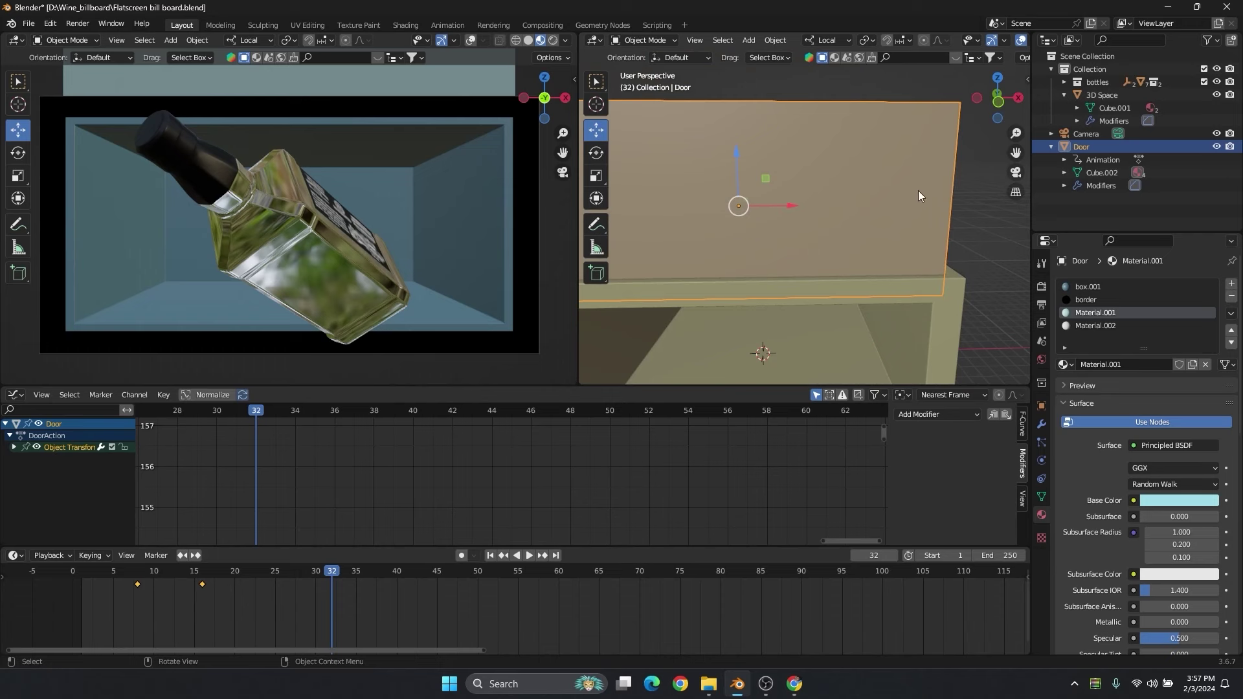
key(Tab)
scroll(820, 197, down, 3)
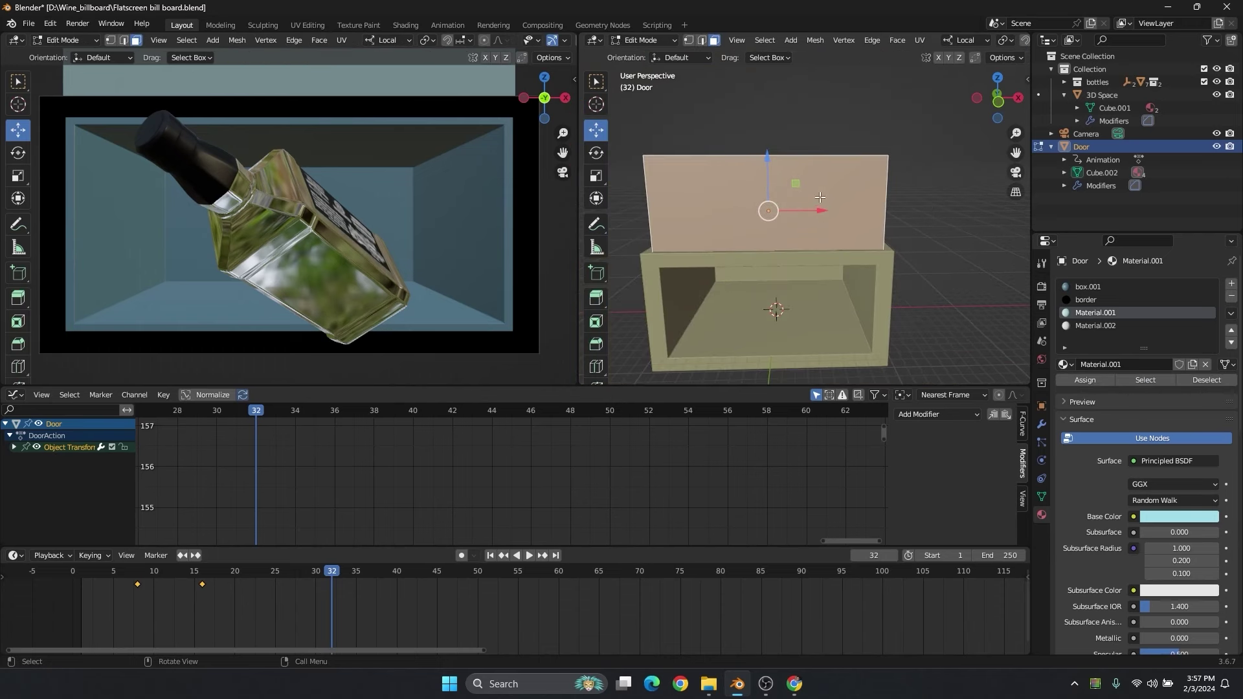
scroll(820, 197, up, 3)
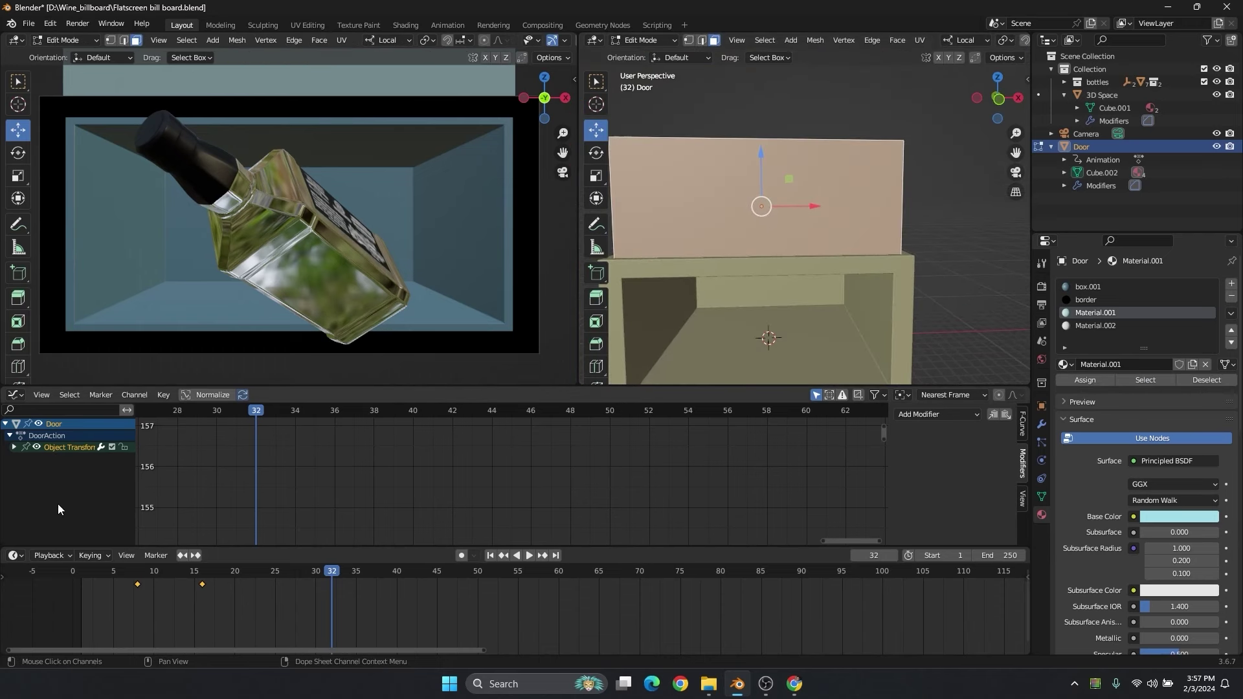
key(Tab)
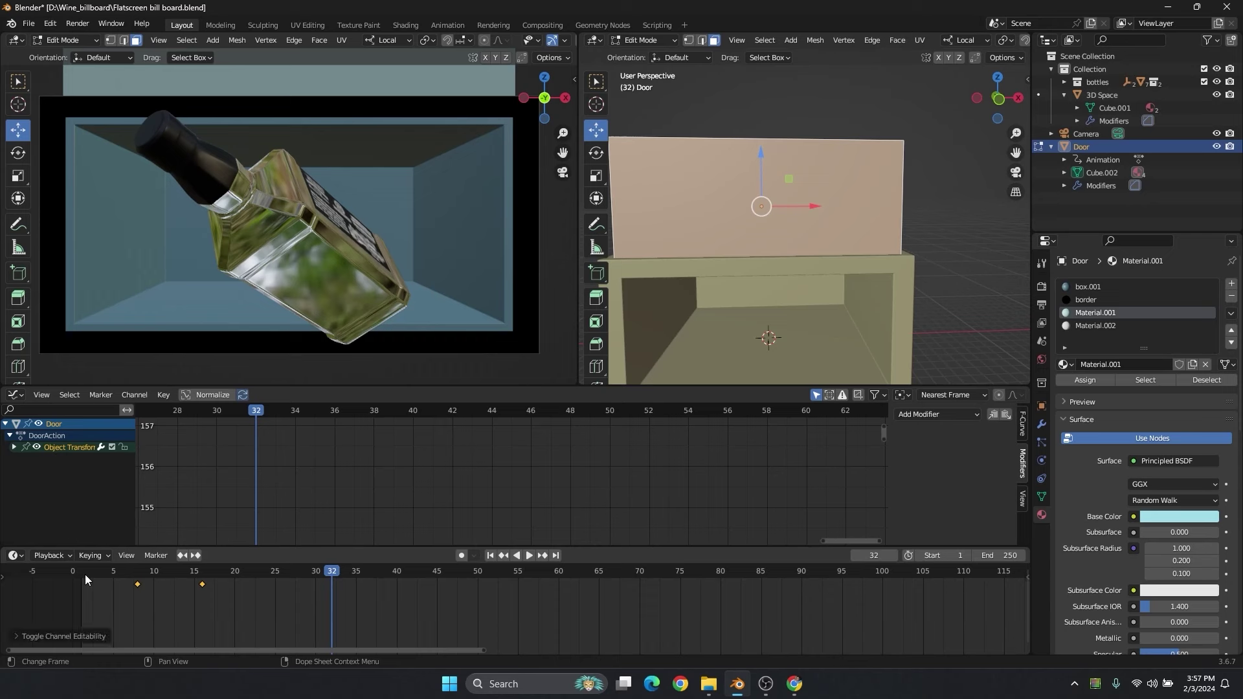
Go to frame 2, return the Door to Object Mode and apply Shade Smooth to it.
click(91, 566)
scroll(737, 209, down, 2)
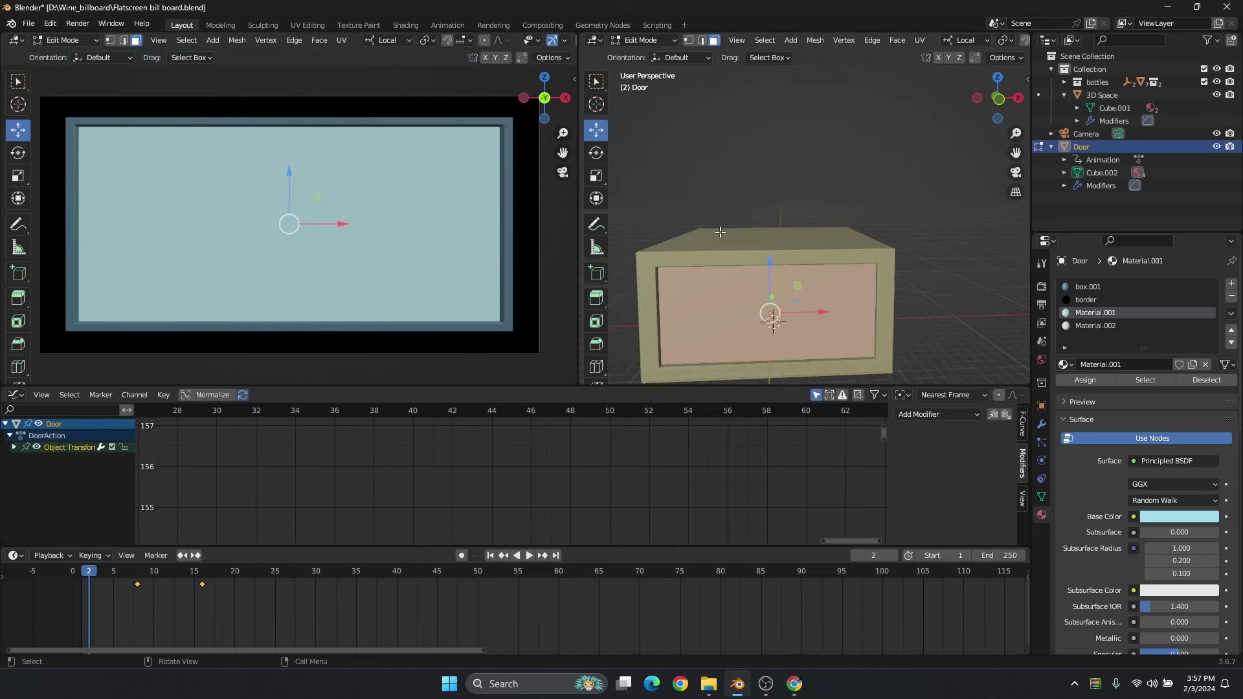
key(Tab)
scroll(736, 214, up, 2)
right_click(735, 189)
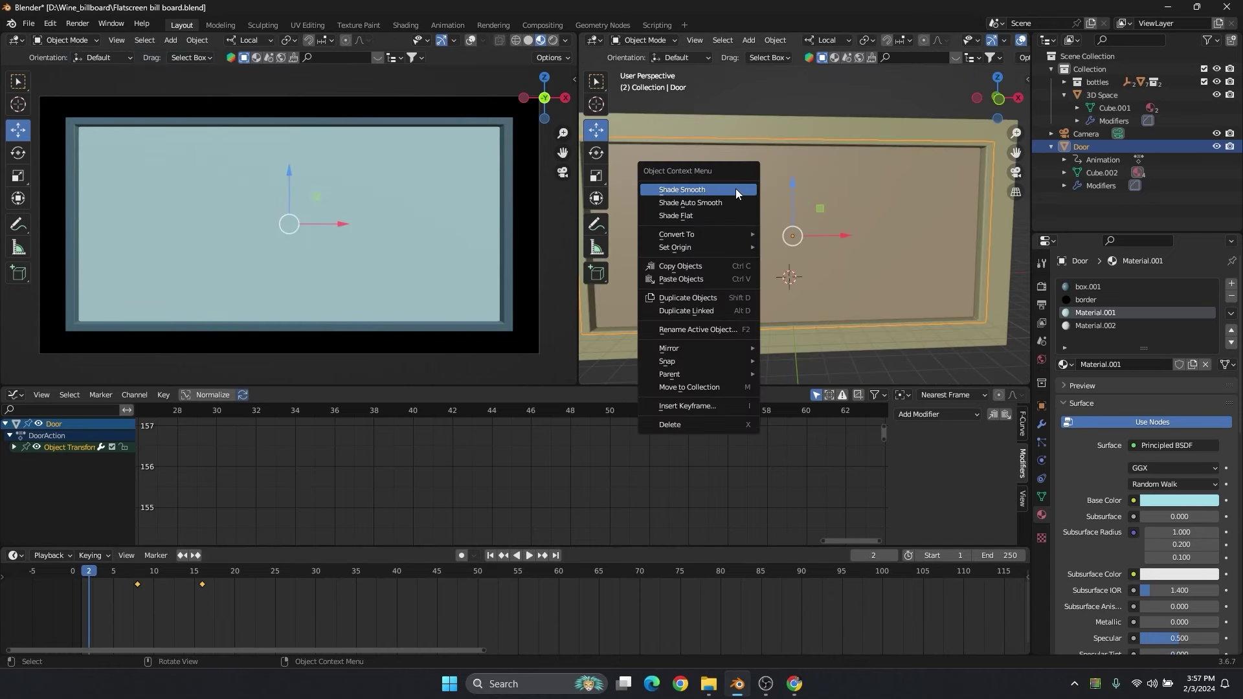
click(728, 190)
Enter Edit Mode on the Door and hide the 3D Space box in the viewport.
scroll(728, 191, down, 2)
key(Tab)
scroll(745, 220, up, 2)
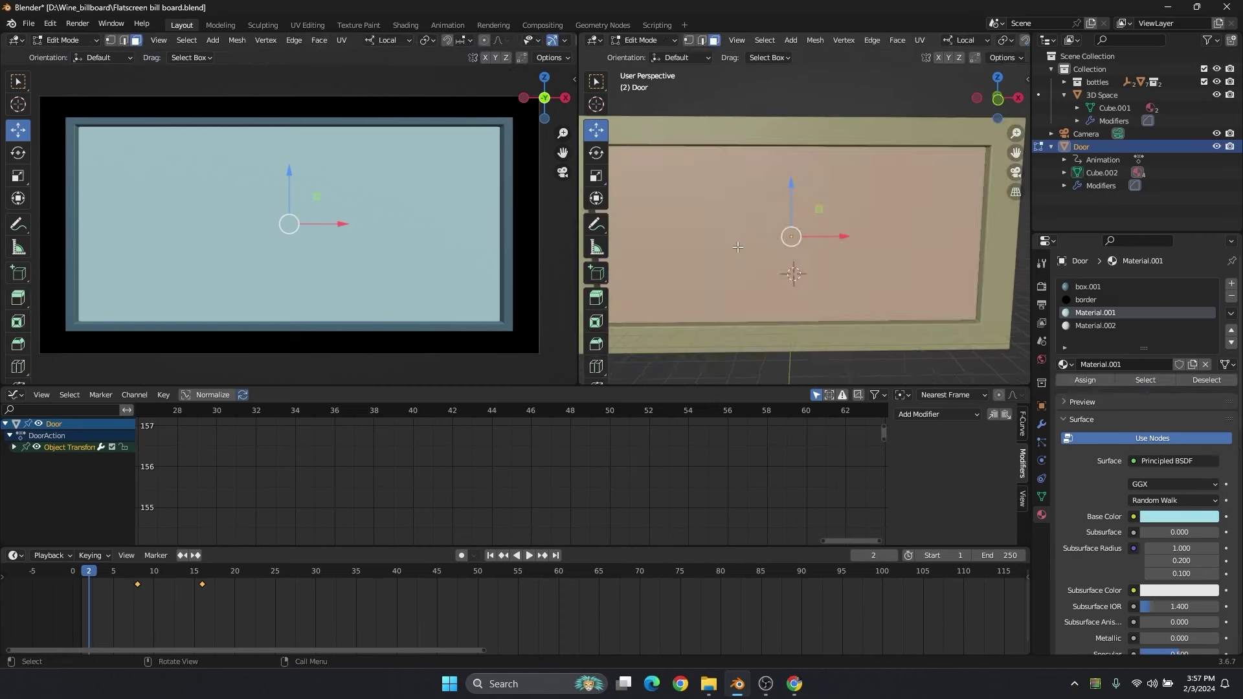
scroll(766, 226, down, 2)
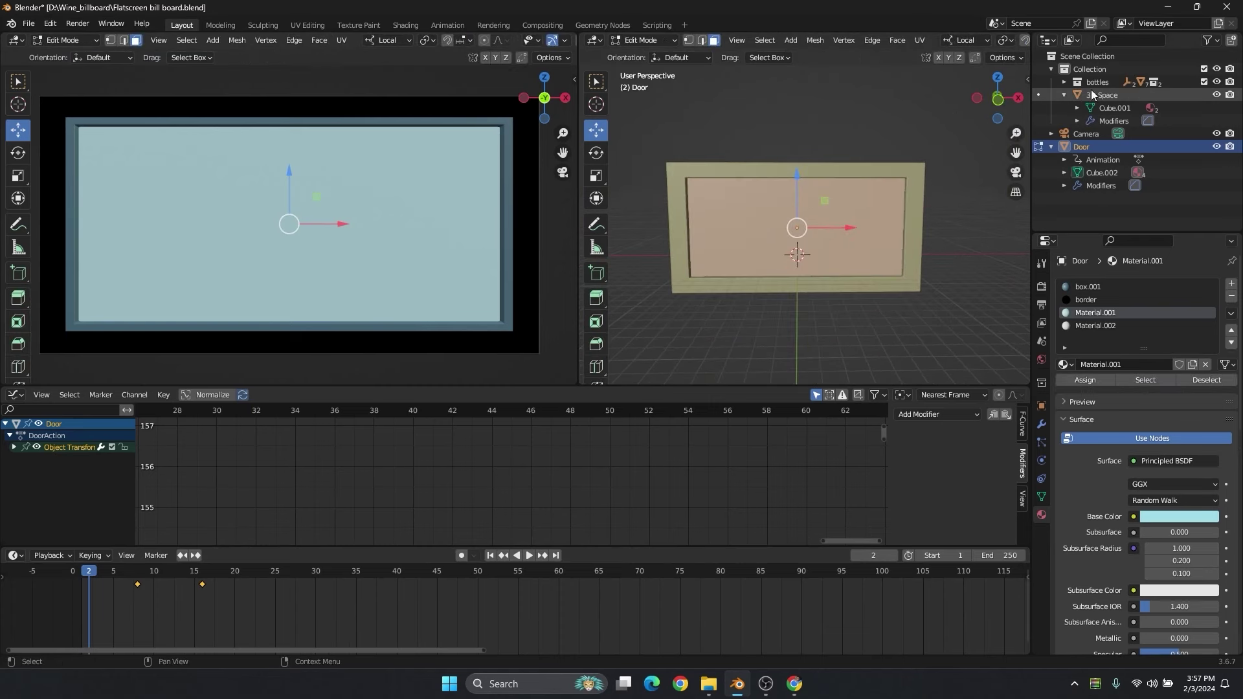
click(1216, 95)
middle_drag(878, 195, 805, 134)
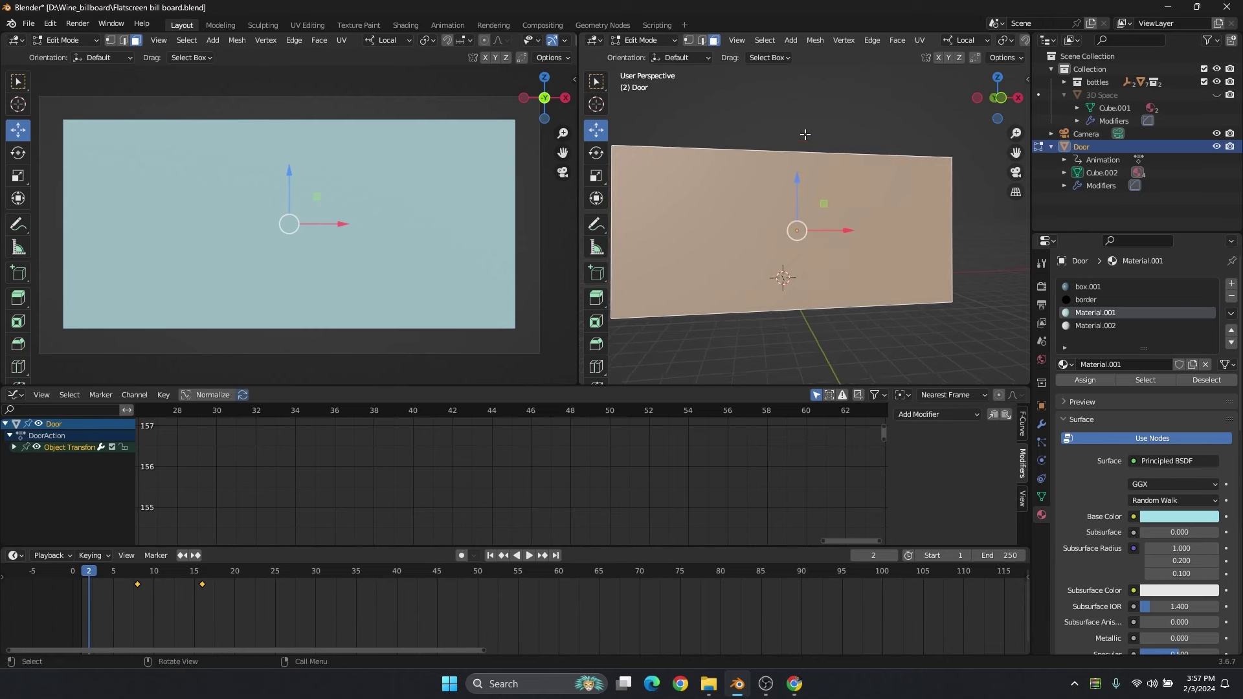
Subdivide the Door's face into smaller faces and return to Object Mode.
right_click(758, 215)
click(746, 212)
click(835, 194)
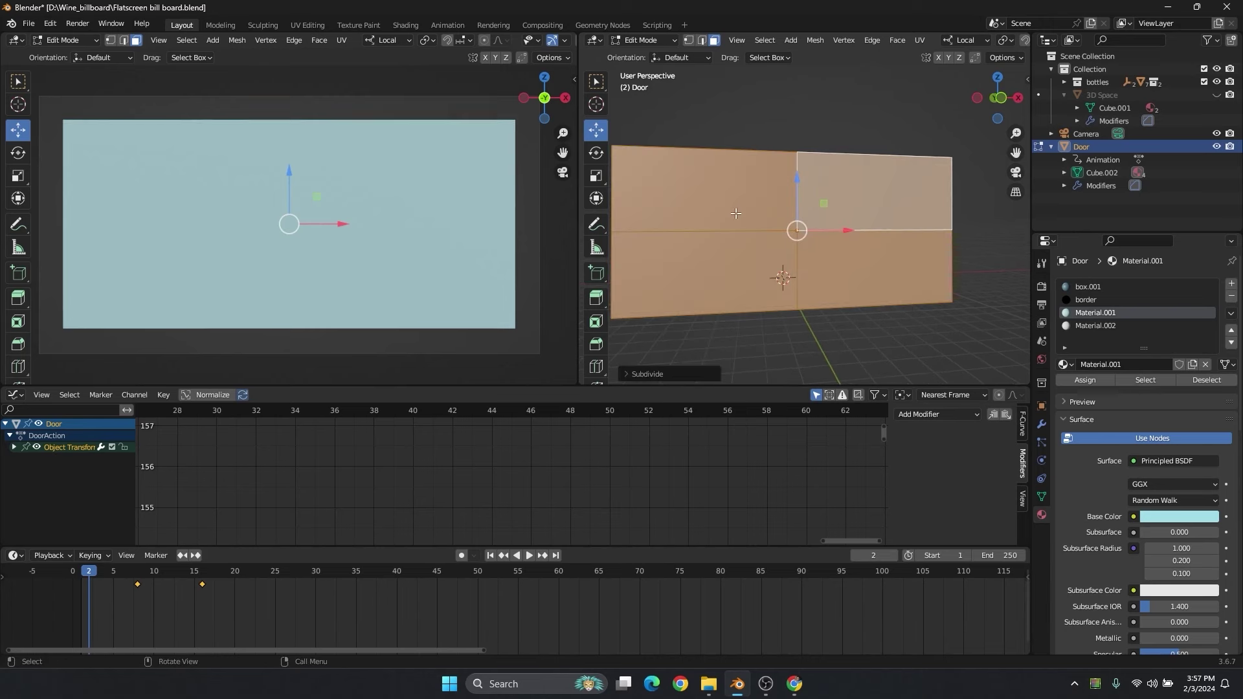
scroll(776, 201, down, 1)
right_click(759, 199)
click(732, 200)
middle_drag(732, 200, 739, 141)
middle_drag(769, 262, 864, 217)
scroll(754, 236, up, 2)
key(Tab)
Try to raise the Door along its Z axis and undo the move.
middle_drag(756, 223, 797, 202)
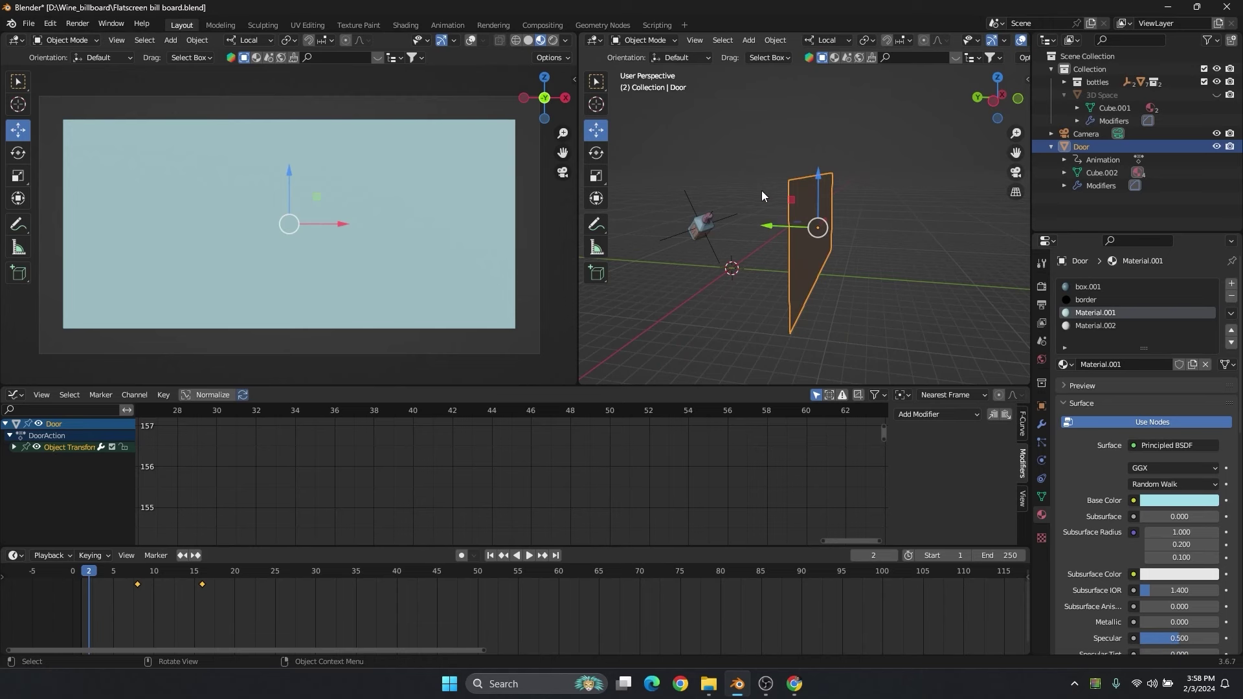
drag(817, 172, 825, 135)
key(ctrl+z)
middle_drag(829, 180, 713, 191)
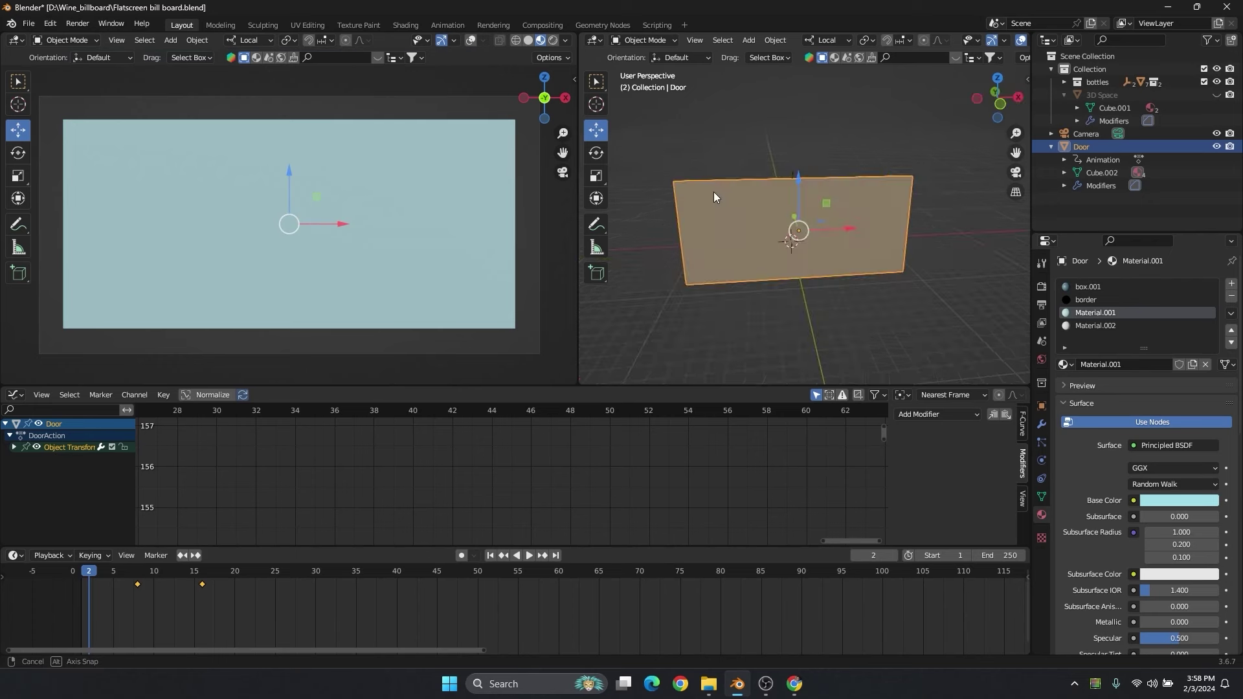
Show the 3D Space box again and reselect the Door, checking how it sits in the frame from the side.
click(1214, 95)
middle_drag(872, 157, 721, 243)
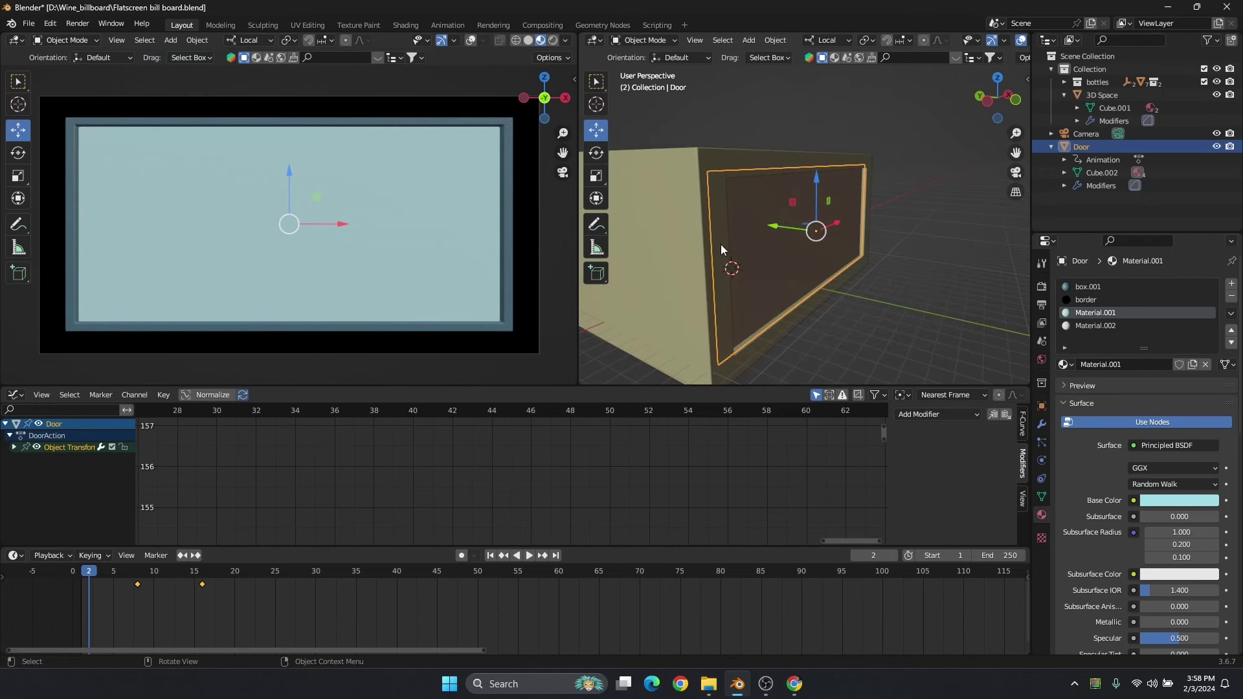
click(852, 297)
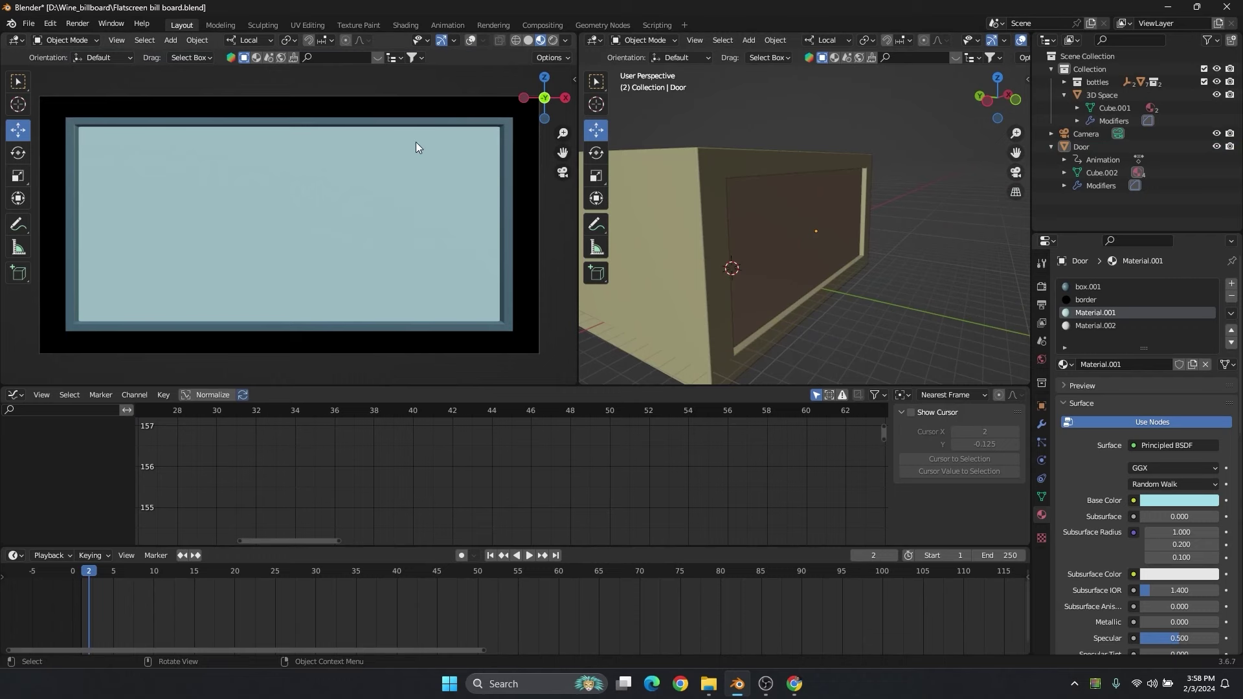
click(771, 227)
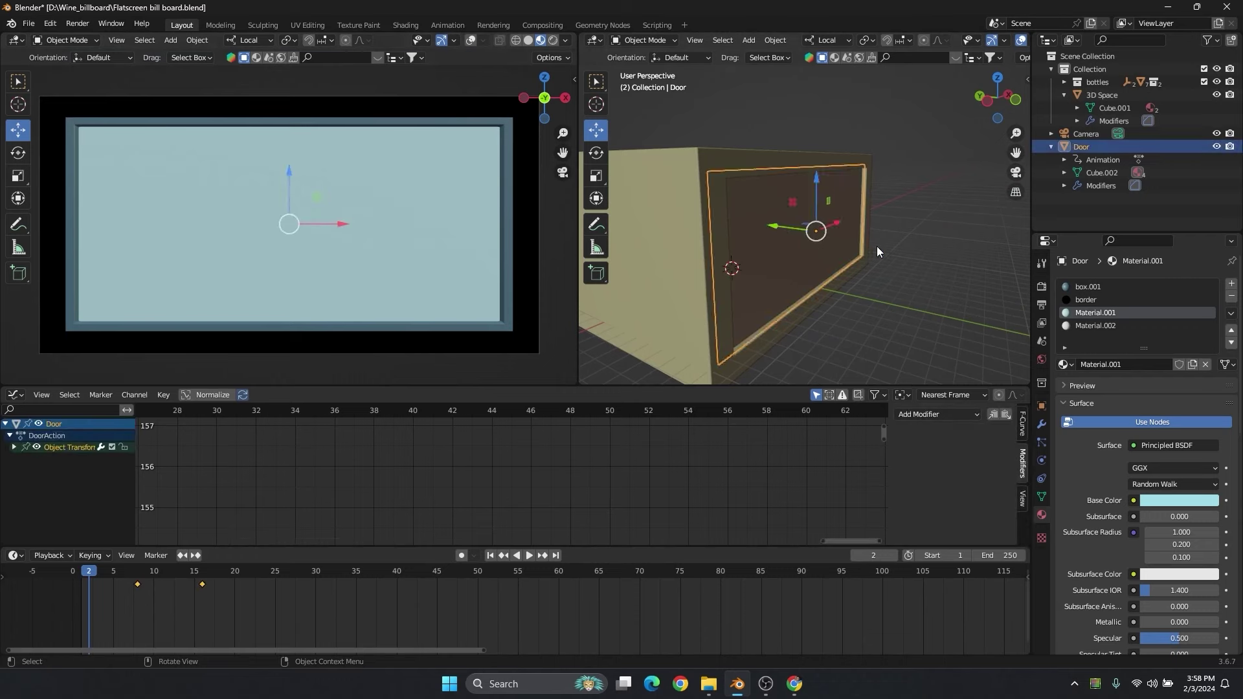
Save the file and scrub the animation to frame 39 to review the door opening and the bottle coming out.
middle_drag(876, 246, 797, 246)
scroll(797, 247, down, 2)
key(ctrl+s)
key(space)
drag(194, 576, 388, 584)
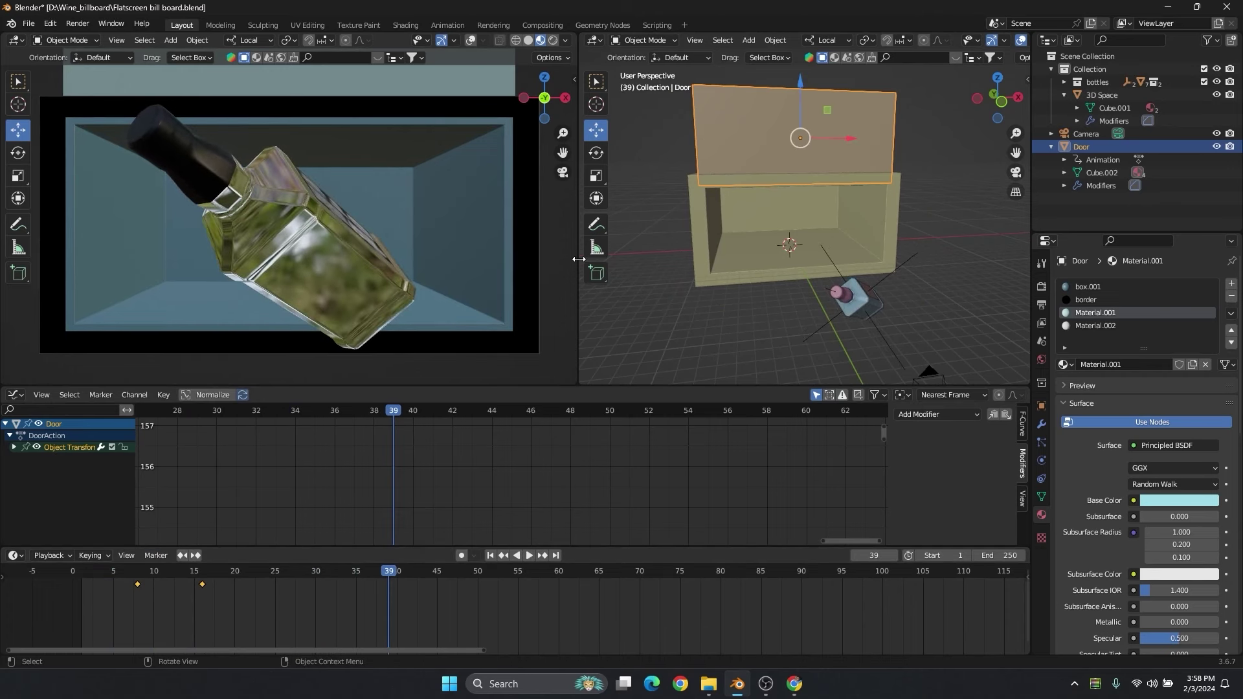
Widen the camera view and scrub the animation back to frame 36 to review the bottle in front of the open box.
drag(578, 259, 619, 259)
scroll(352, 170, down, 2)
scroll(348, 170, up, 1)
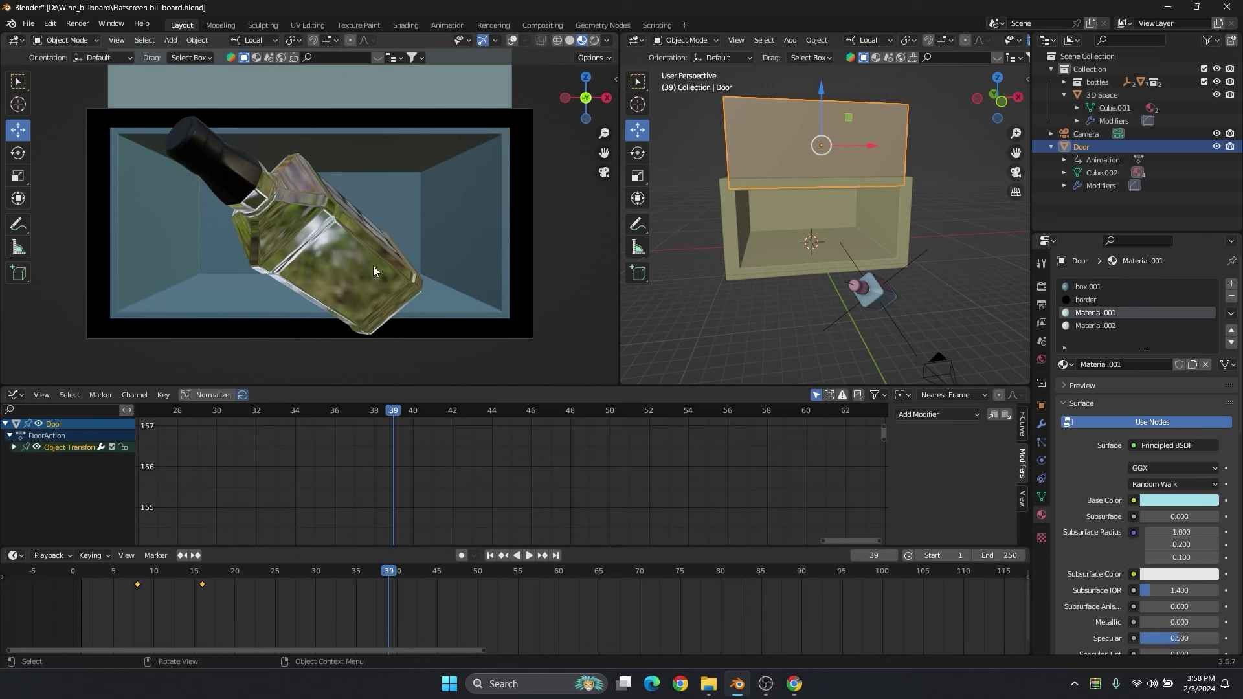
scroll(845, 251, up, 1)
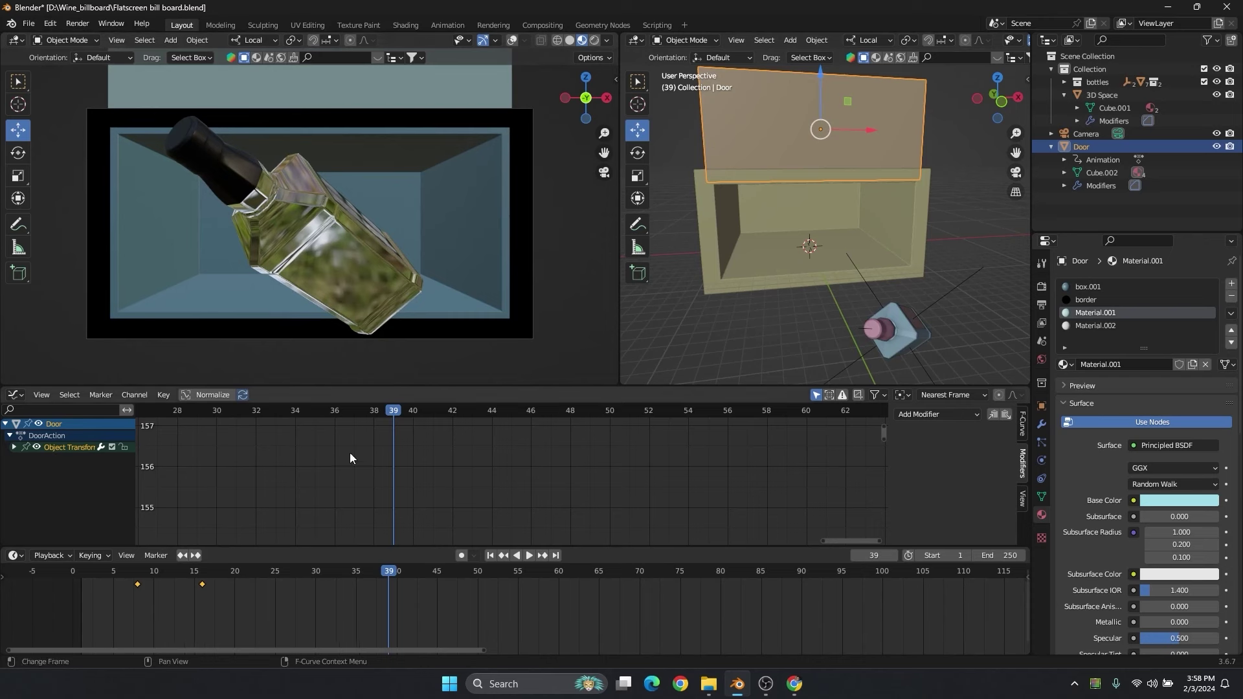
drag(207, 576, 363, 572)
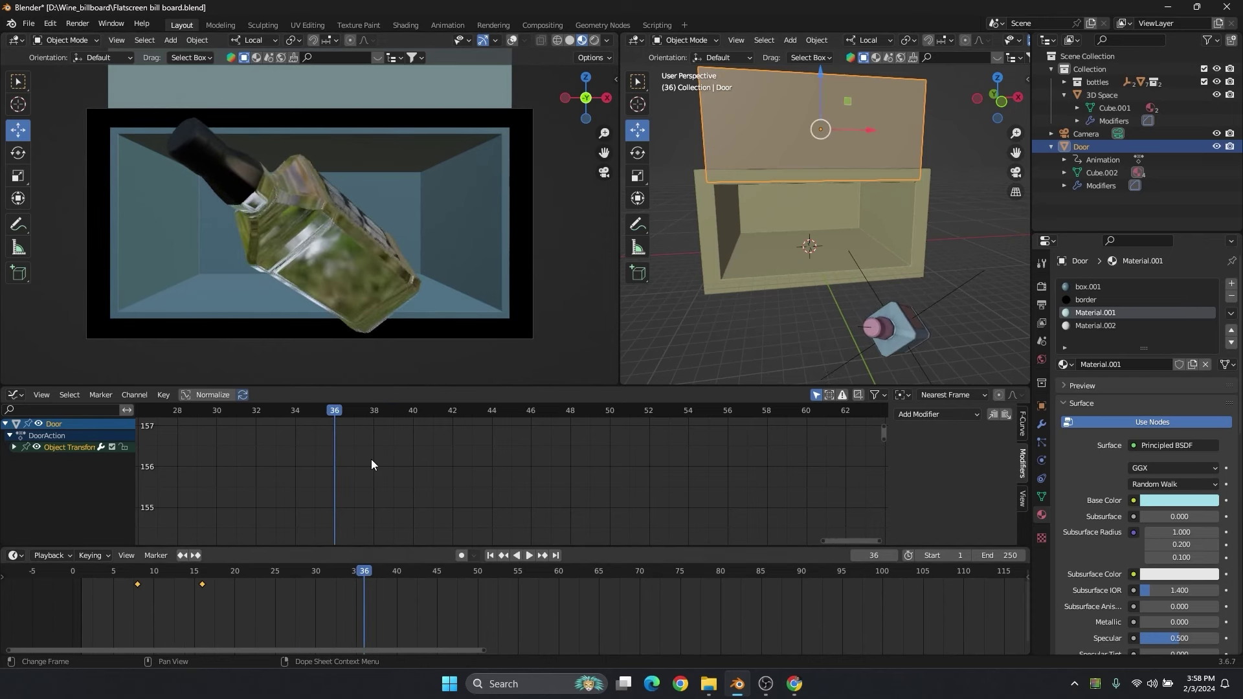
middle_drag(809, 250, 786, 269)
click(743, 261)
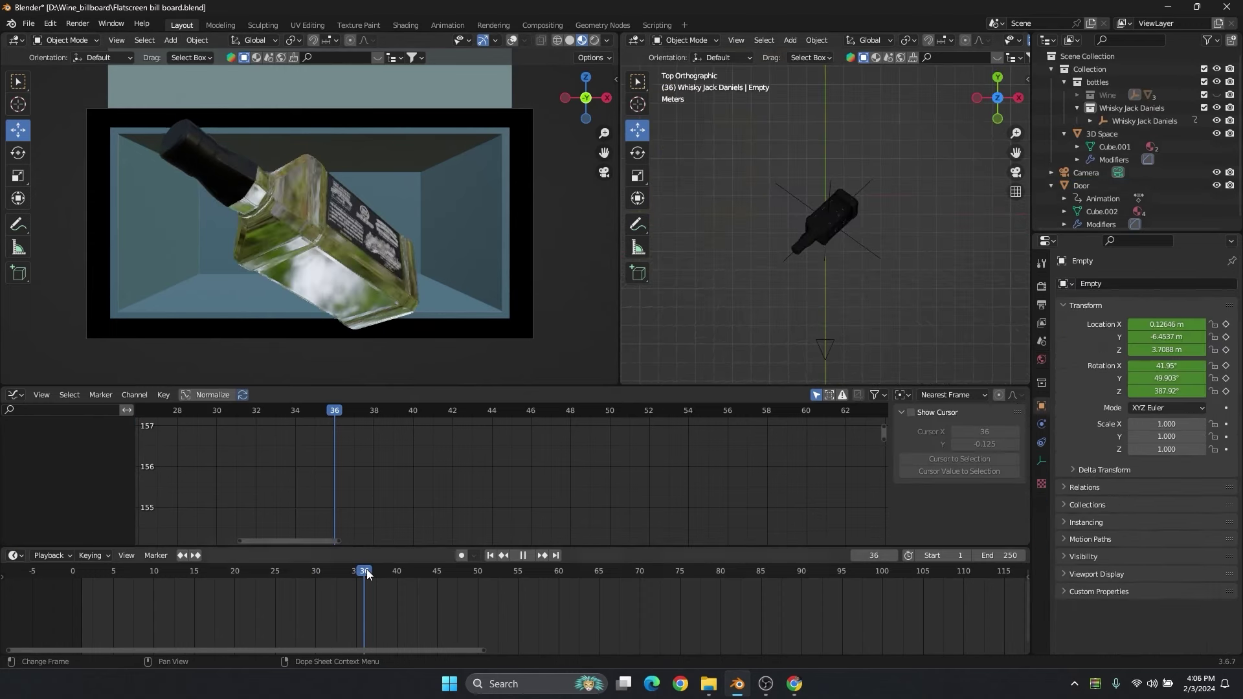
Select the whisky bottle's controlling empty and go to frame 50, where the bottle is back inside the box.
drag(366, 569, 434, 572)
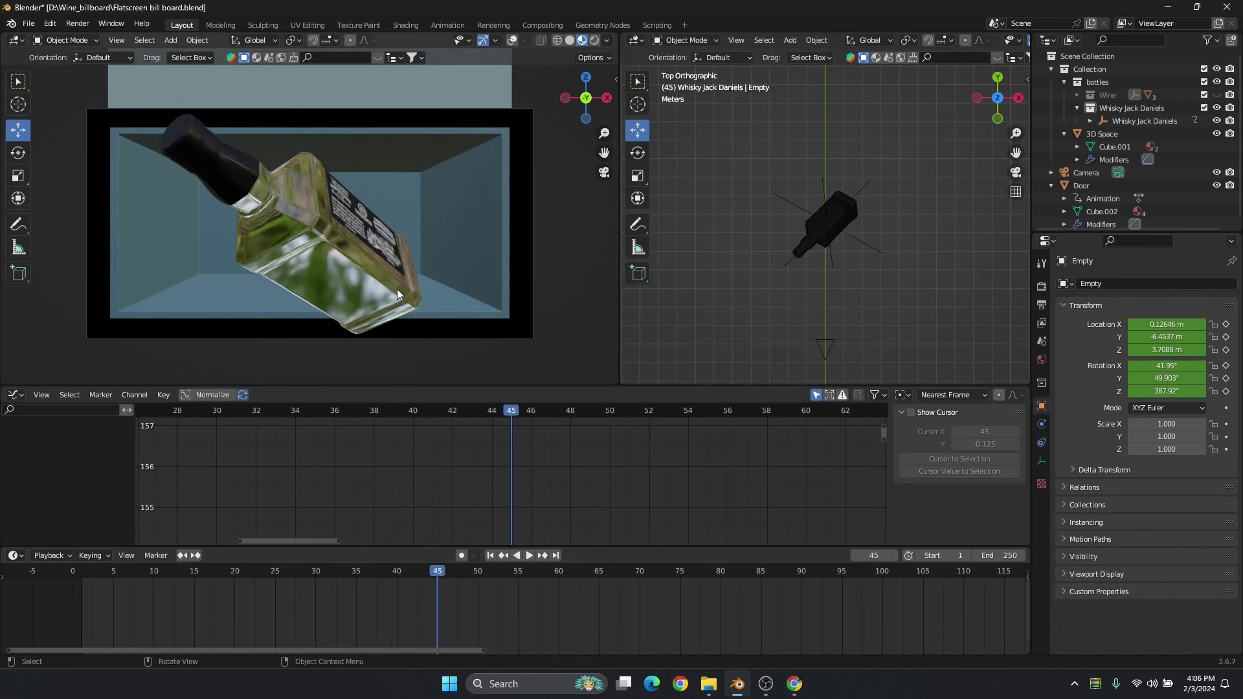
click(844, 239)
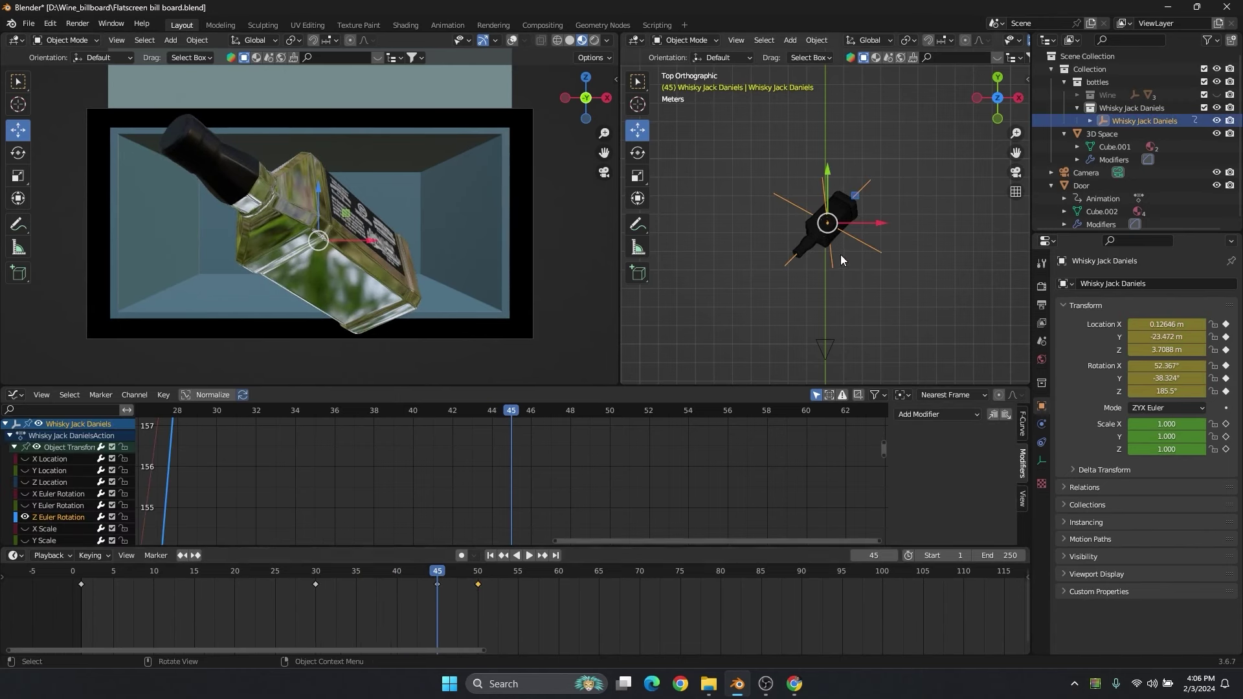
drag(441, 578, 482, 574)
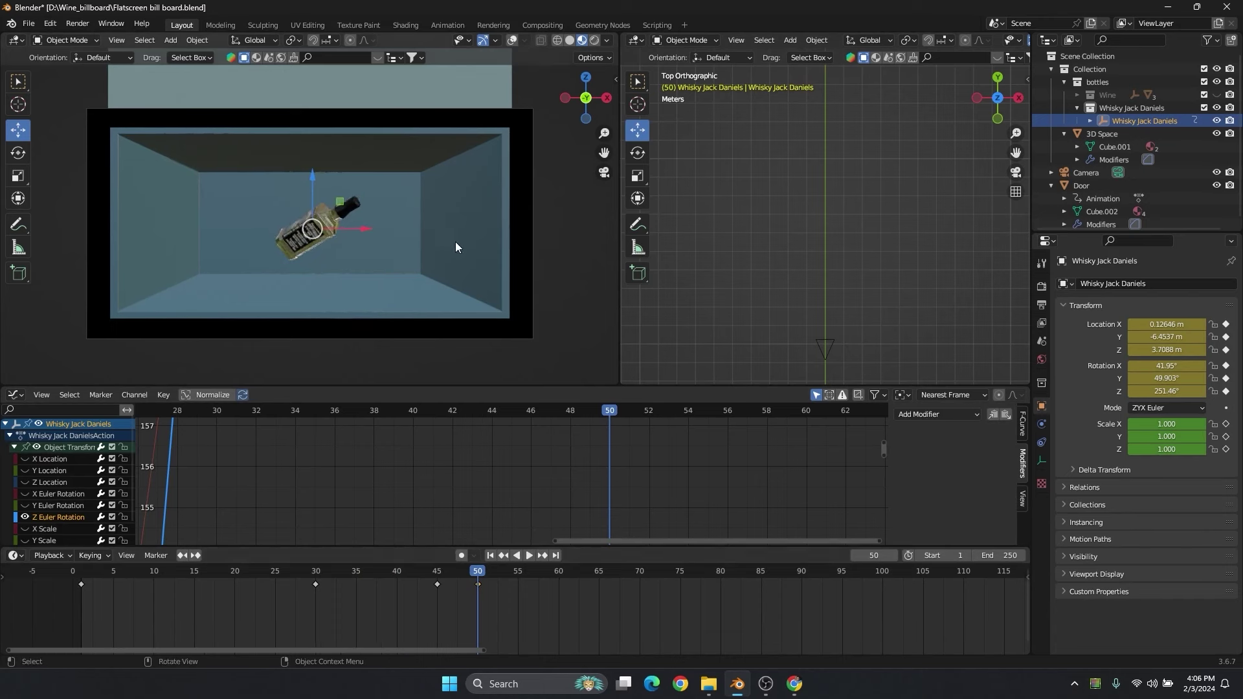
Scale the whisky bottle down to about 0.769 at frame 50.
key(s)
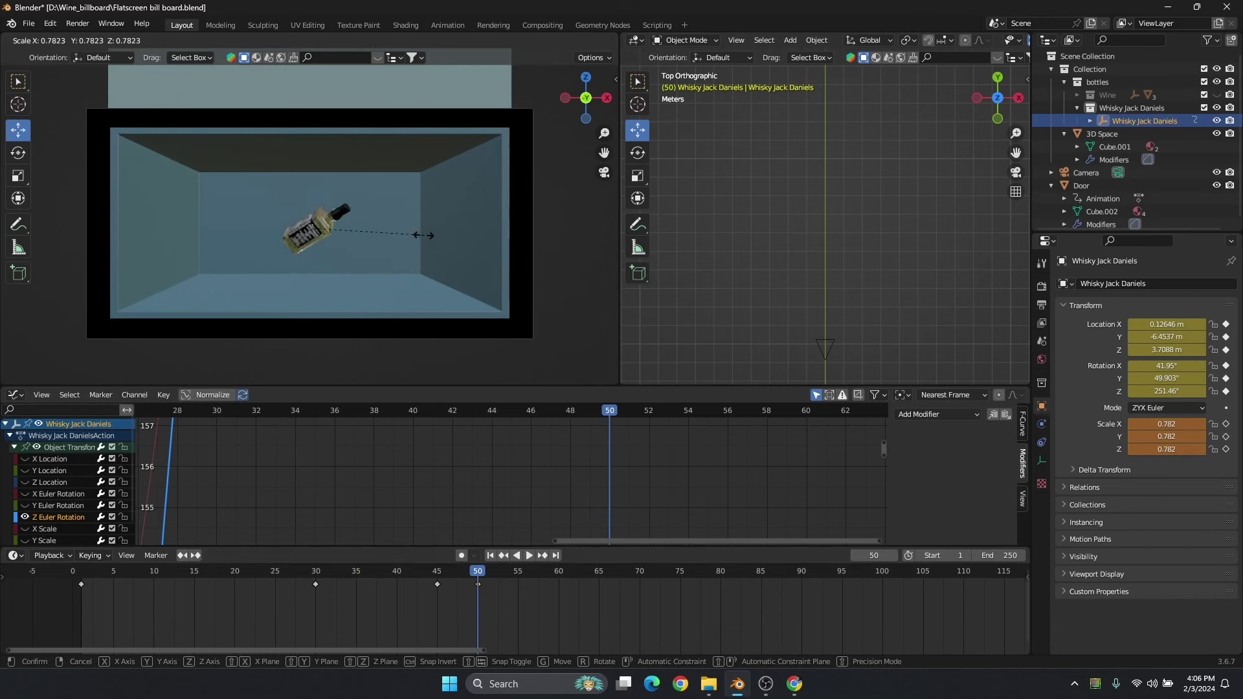
click(422, 241)
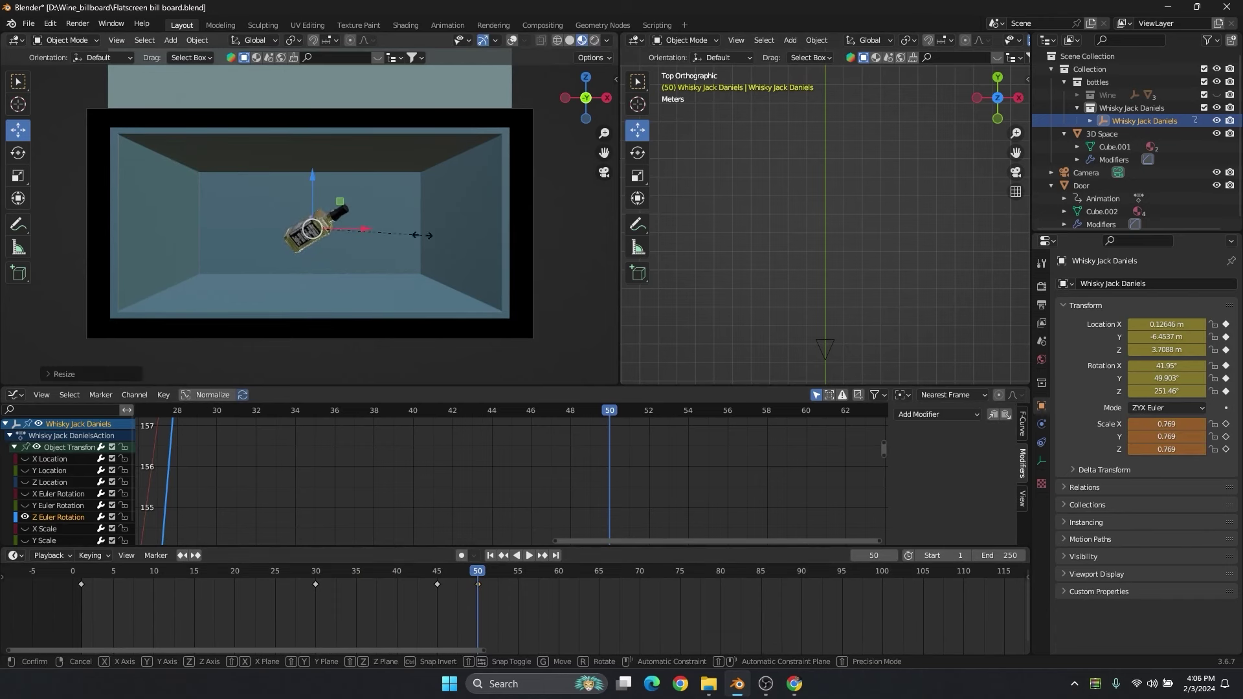
key(s)
key(Escape)
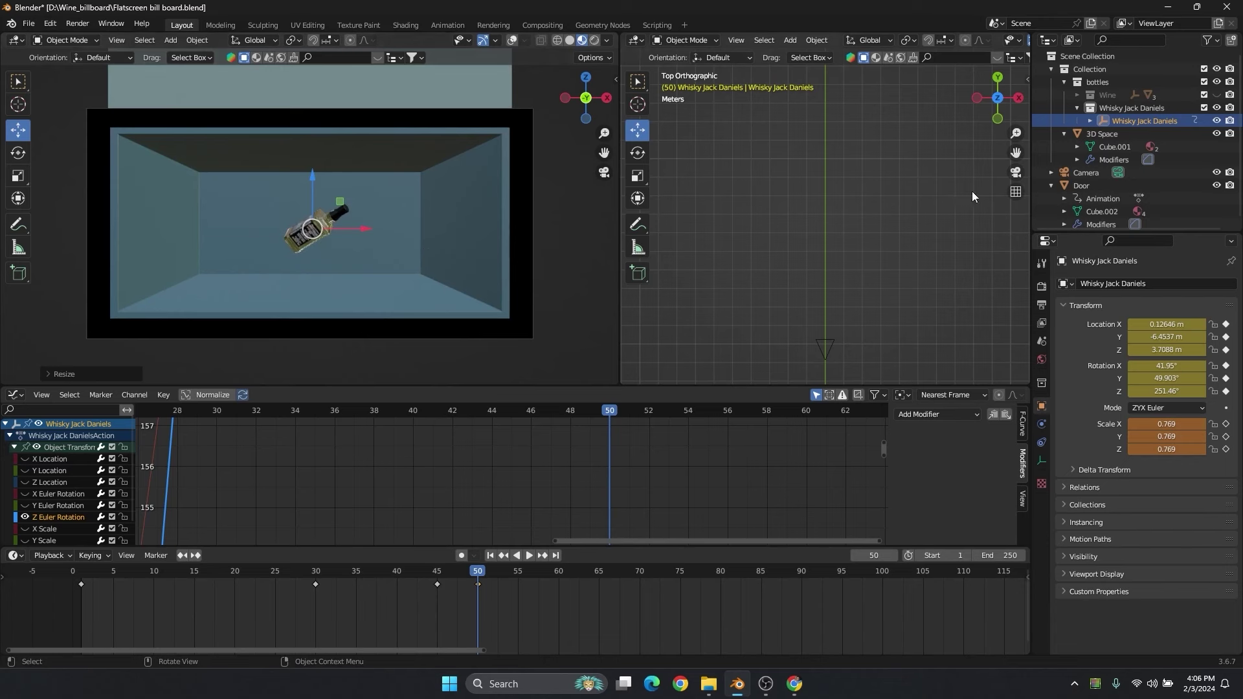
Unhide the Wine collection and frame the selected whisky bottle closely in the top view.
click(1215, 95)
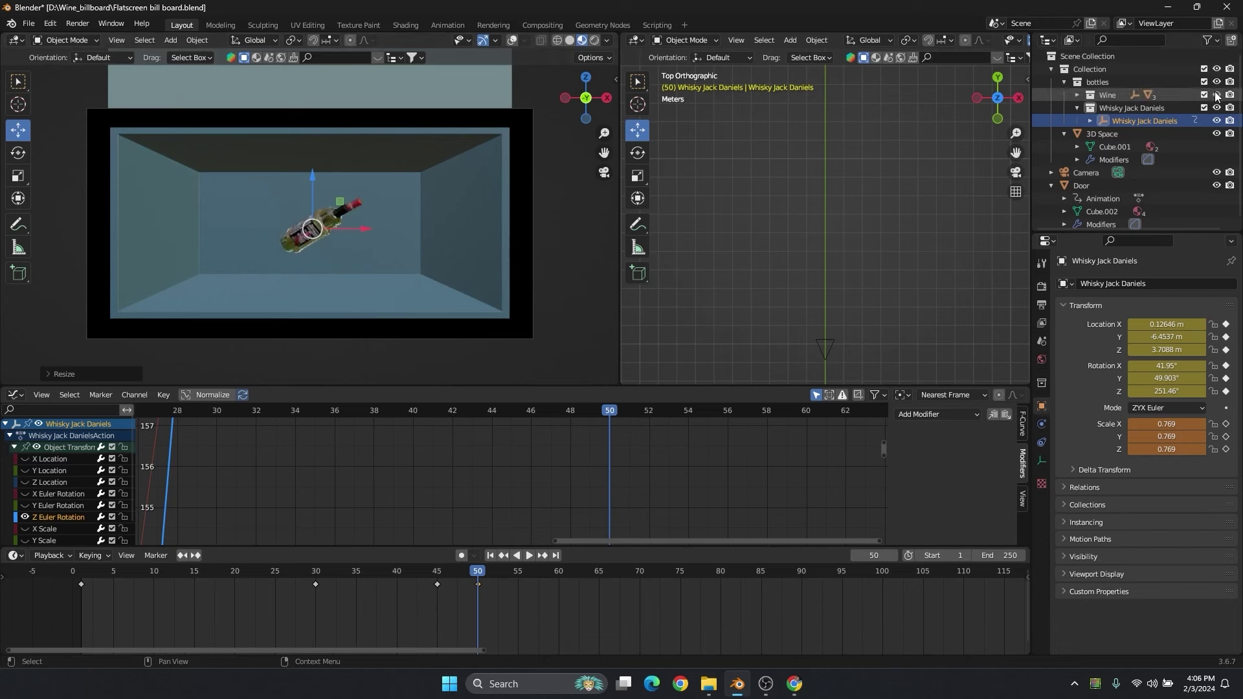
key(KP_Decimal)
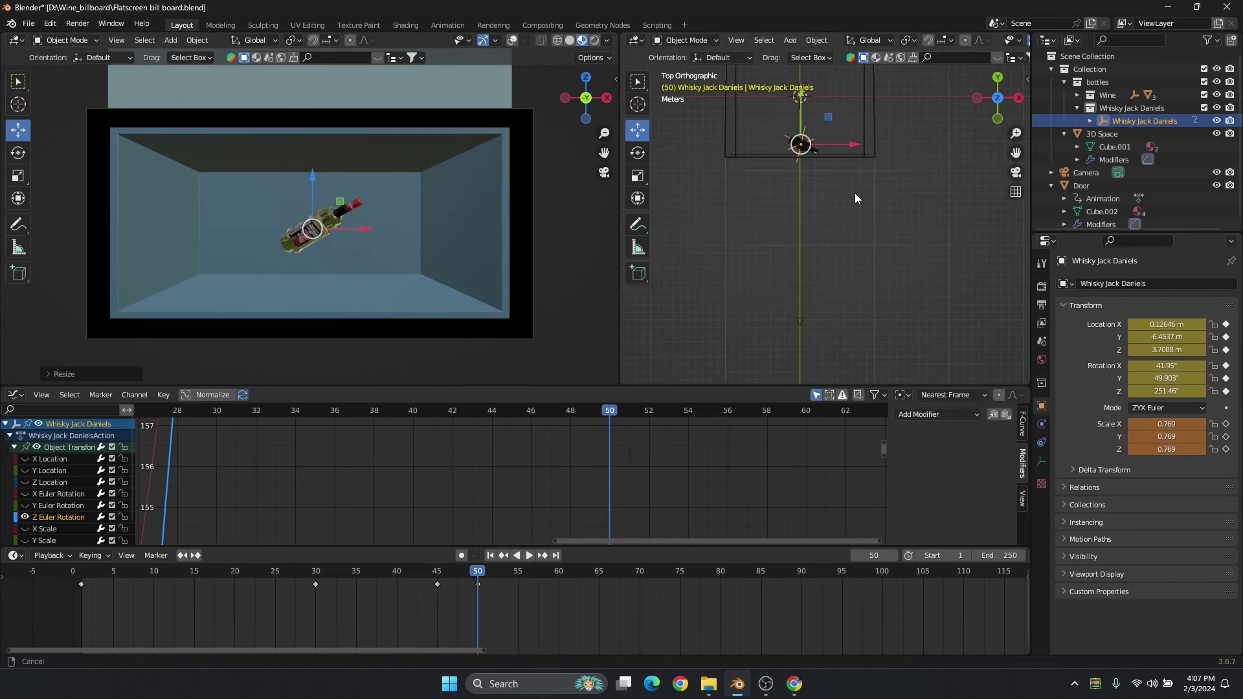
scroll(777, 217, up, 4)
key(KP_Decimal)
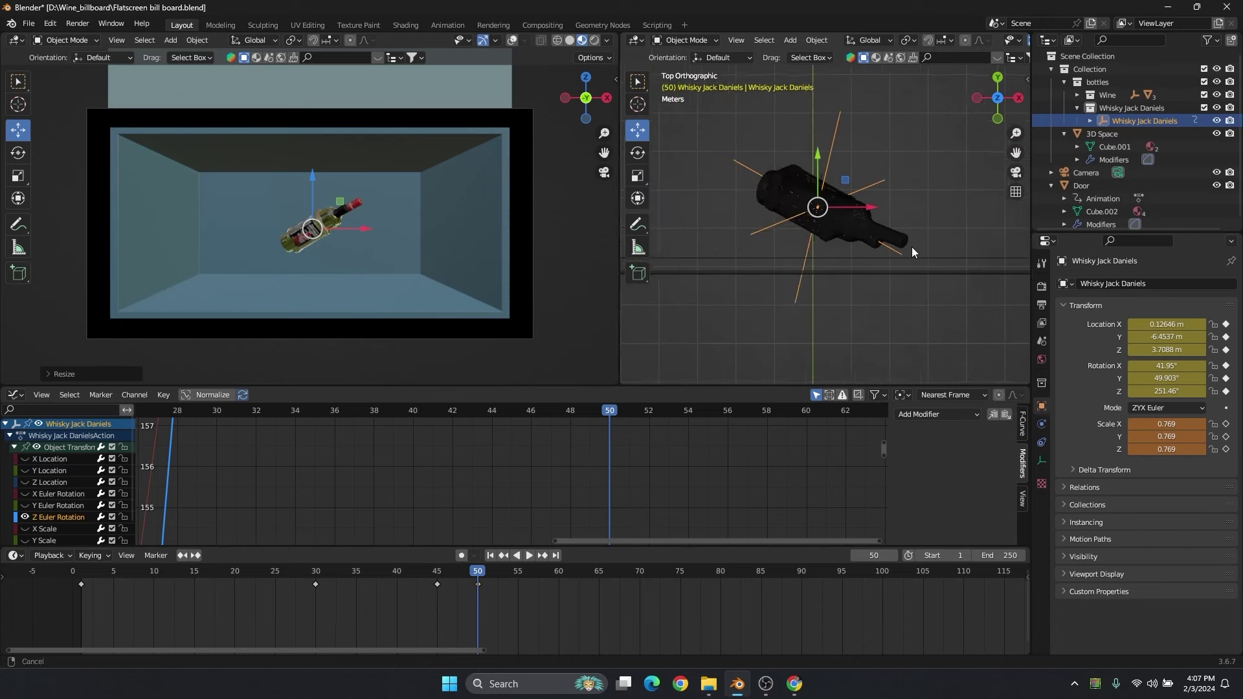
scroll(874, 223, up, 2)
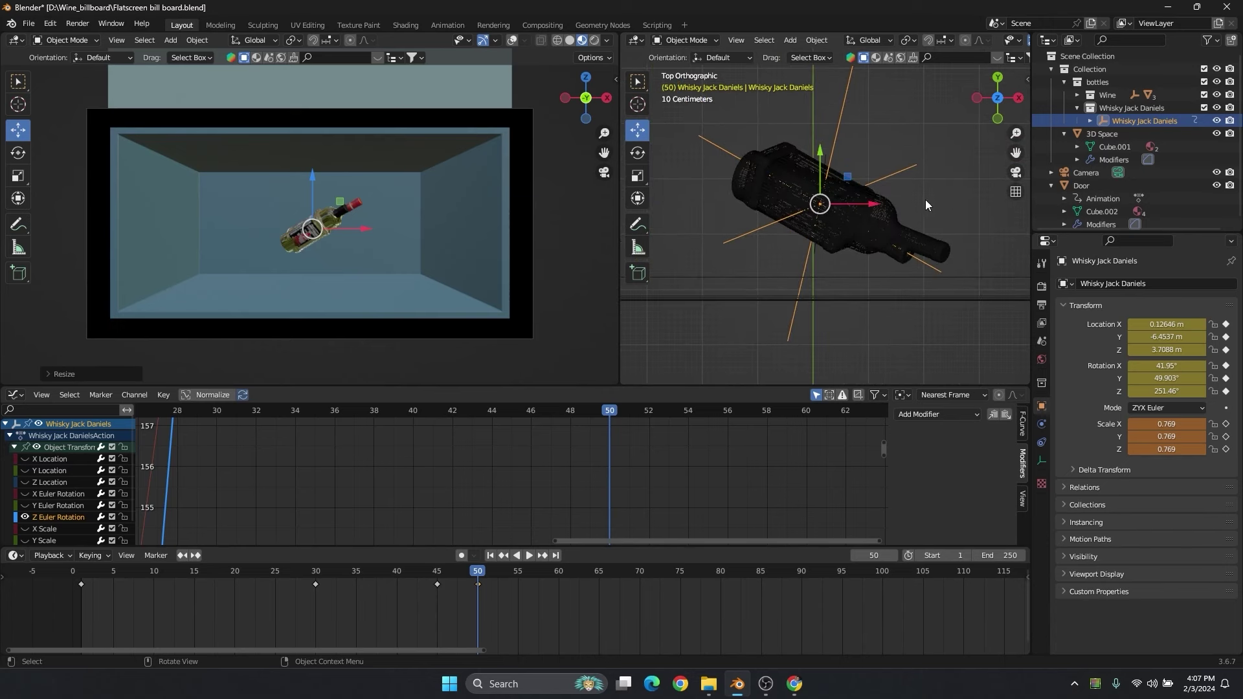
Rotate the whisky bottle slightly in the top view to a Z rotation of about 254.2° and key its location and rotation at frame 50.
key(r)
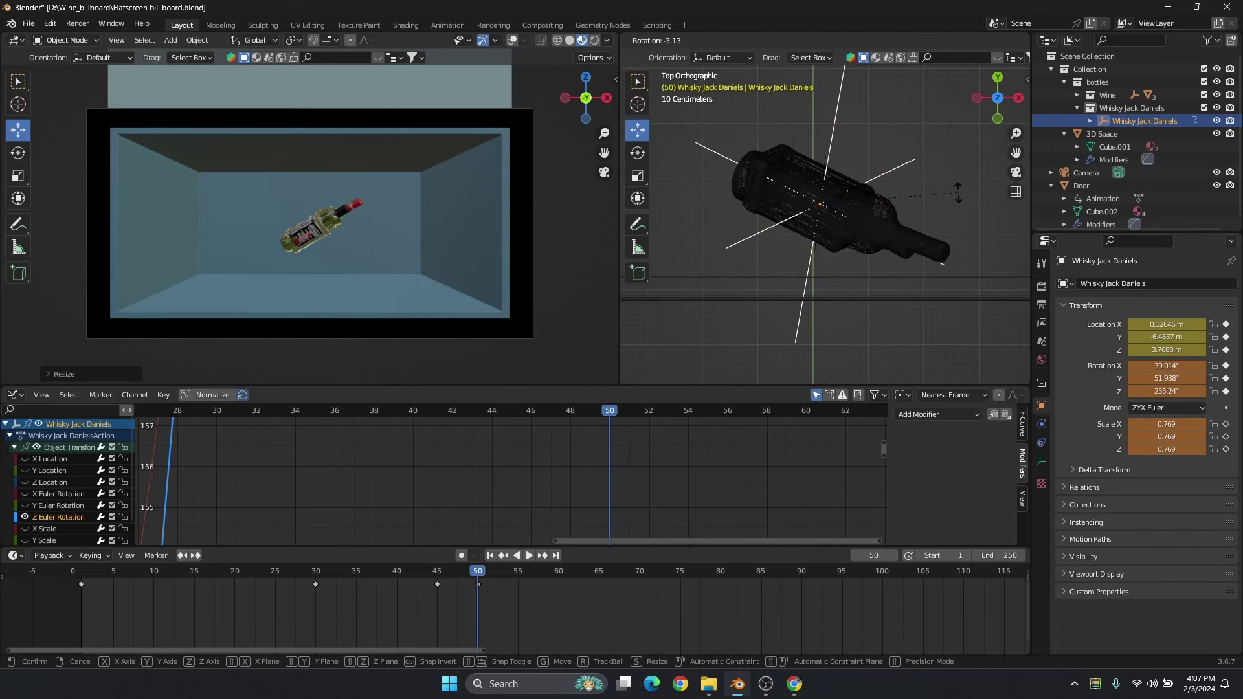
click(958, 194)
scroll(918, 204, down, 1)
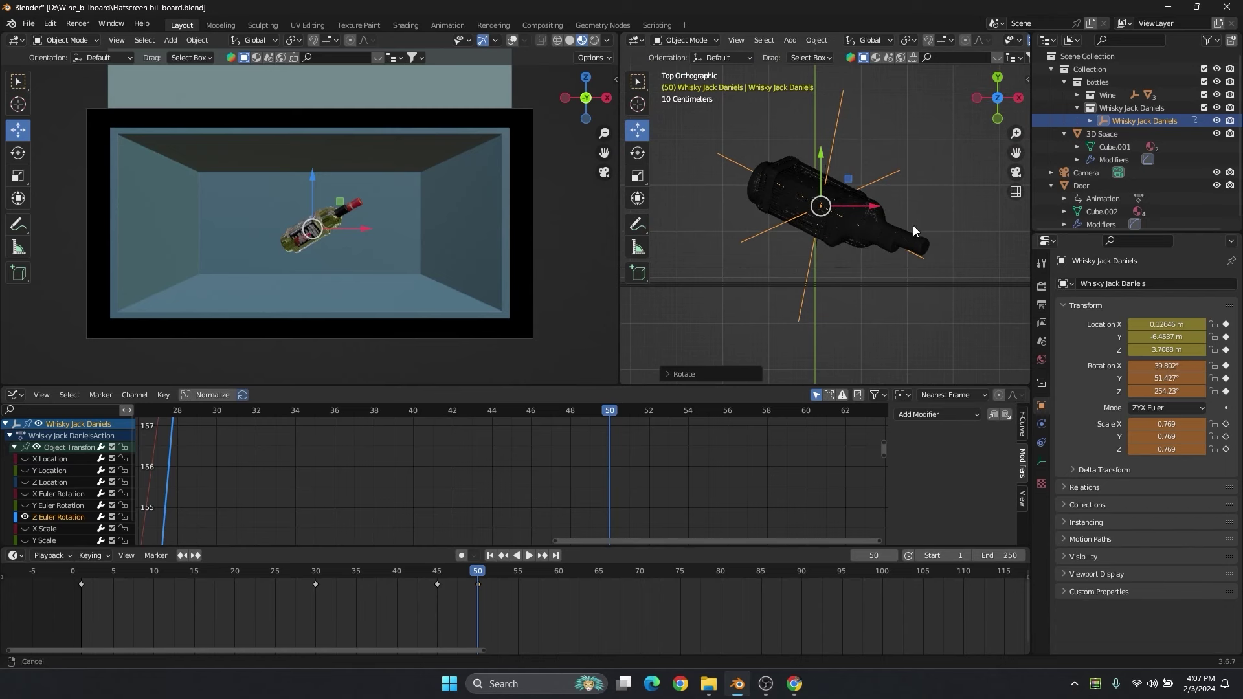
shift+middle_drag(913, 225, 891, 172)
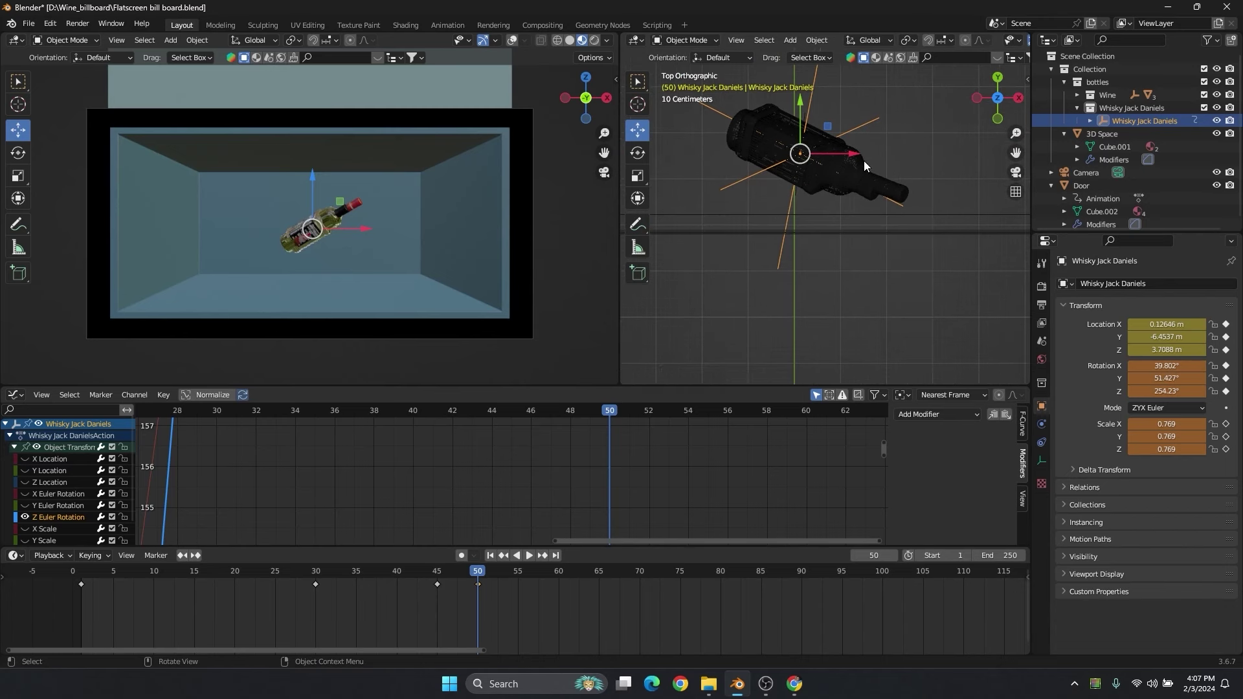
key(i)
Advance to frame 63, where the wine bottle is outside the box, and select the wine bottle's Empty.
drag(483, 572, 575, 573)
scroll(813, 243, down, 3)
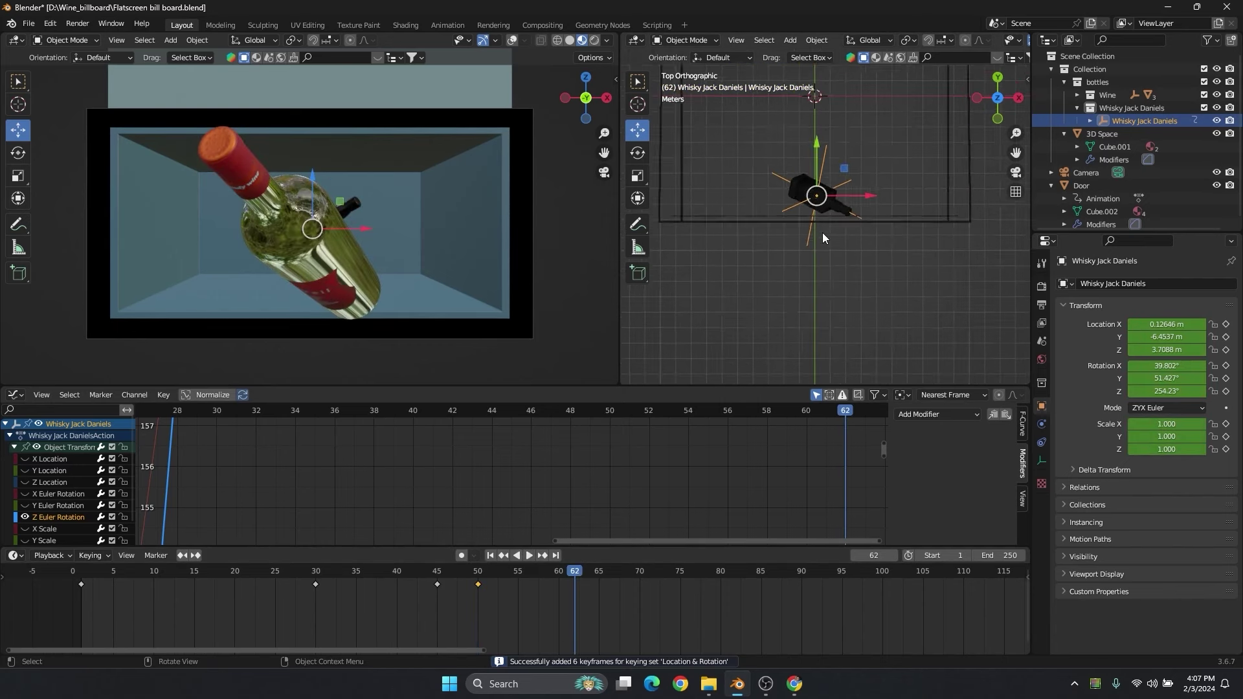
click(822, 232)
click(580, 583)
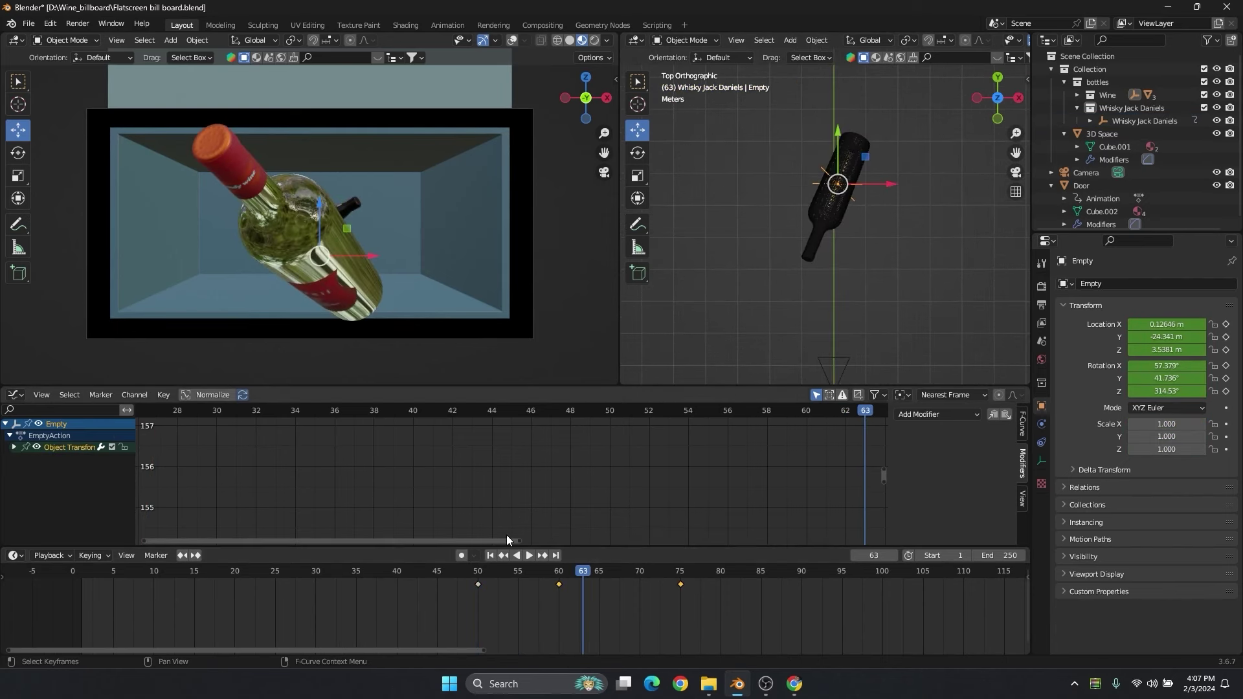
Scrub and play the wine bottle's motion from frame 50 onwards to check its timing.
drag(746, 627, 560, 582)
click(475, 569)
key(space)
drag(689, 604, 547, 586)
key(space)
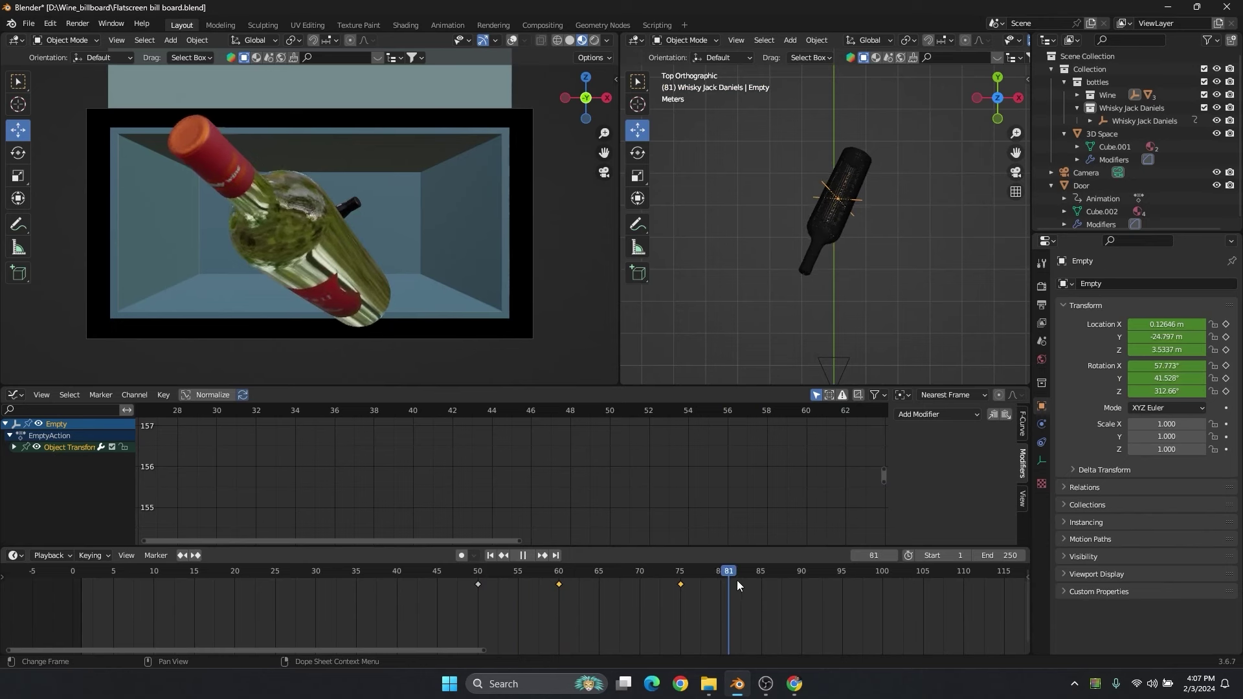
key(space)
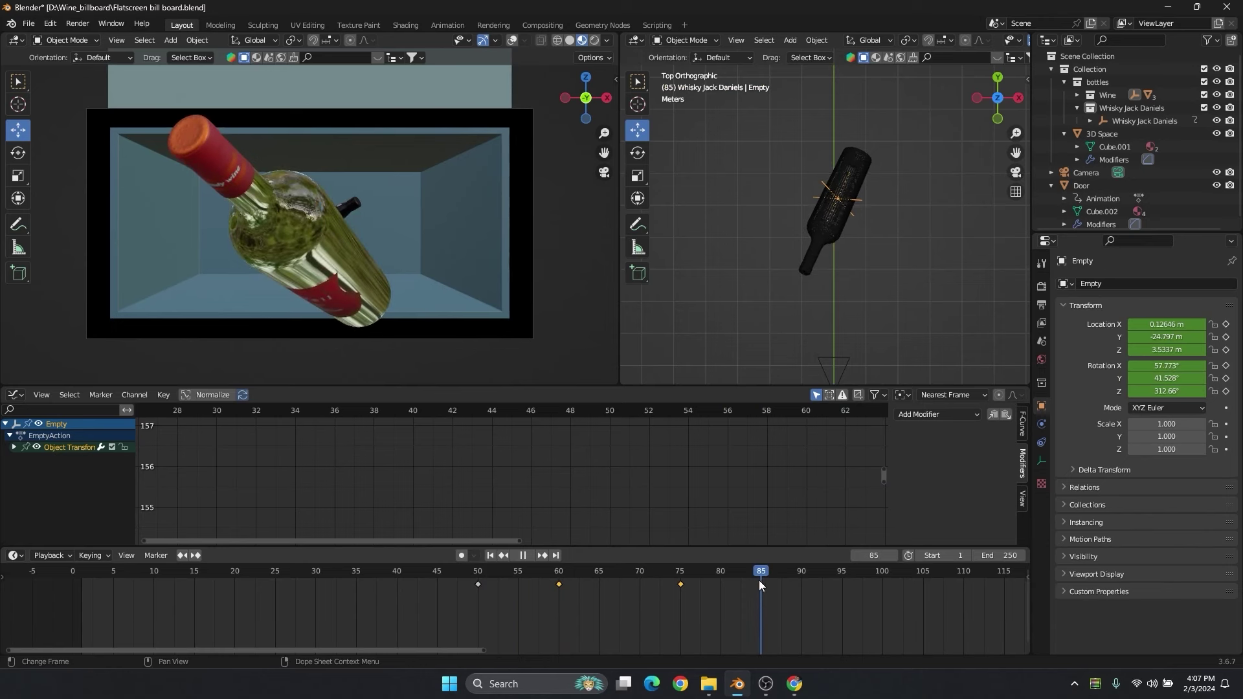
Move the wine bottle's keyframe at frame 75 to frame 77 and play the animation on to frame 87.
click(679, 584)
key(g)
click(695, 585)
click(687, 571)
key(space)
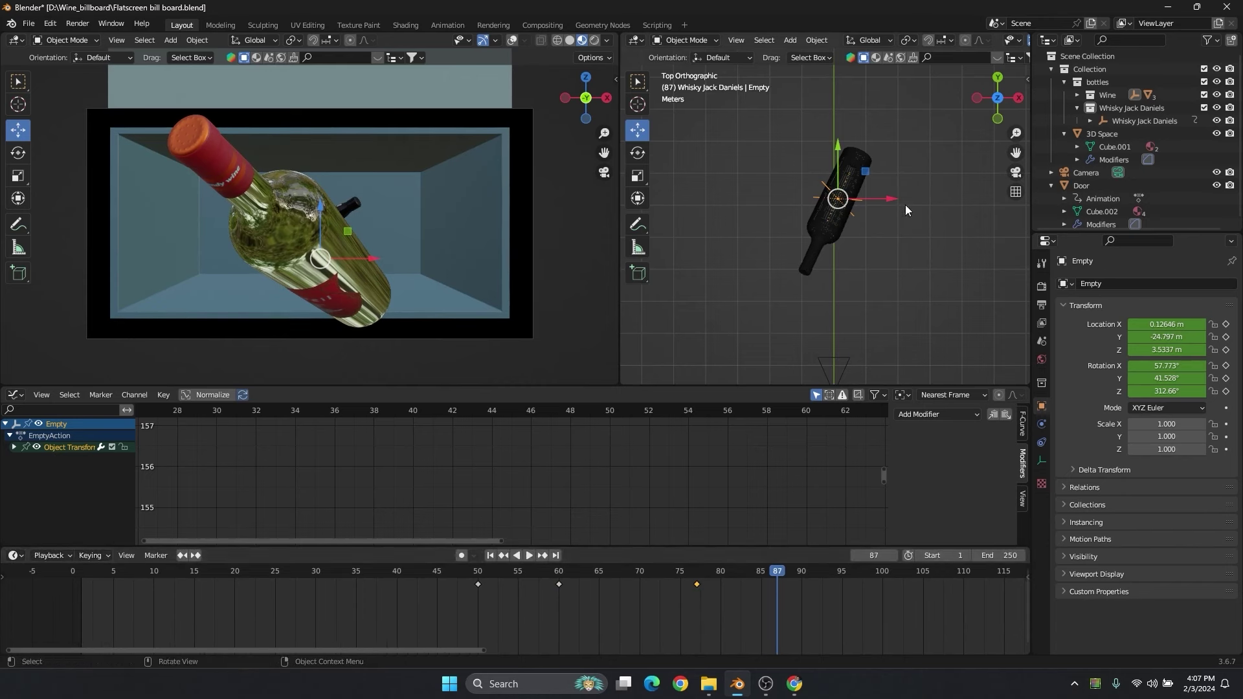
At frame 87, rotate the wine bottle to Z 373.99°, move it to about X -0.54, Y -25.07, Z 3.54 m, and key location and rotation.
key(r)
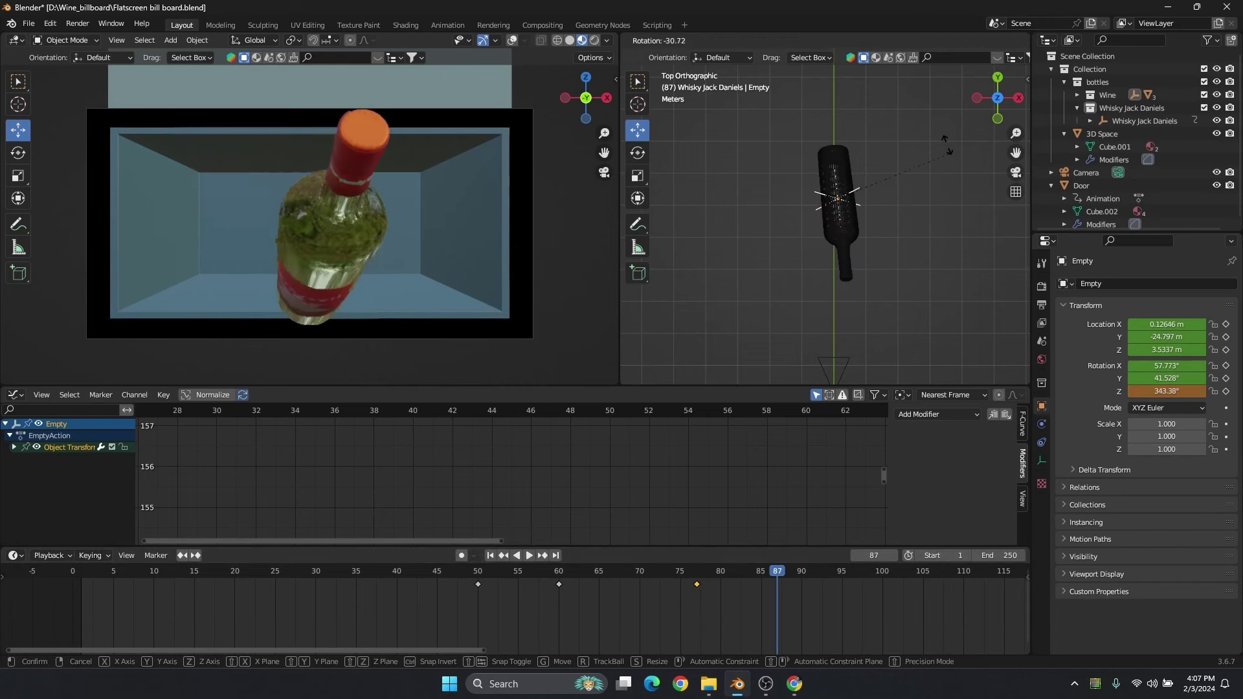
click(908, 106)
drag(319, 259, 263, 259)
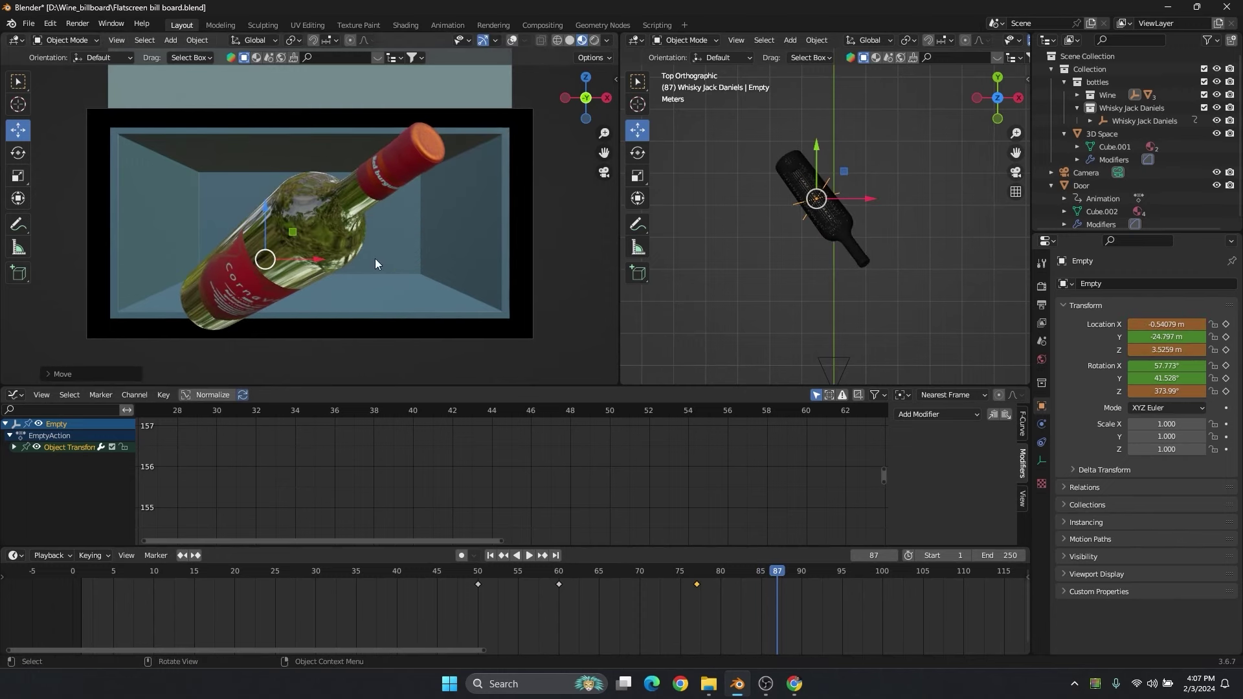
scroll(783, 167, up, 1)
drag(814, 147, 815, 160)
drag(263, 216, 263, 211)
key(i)
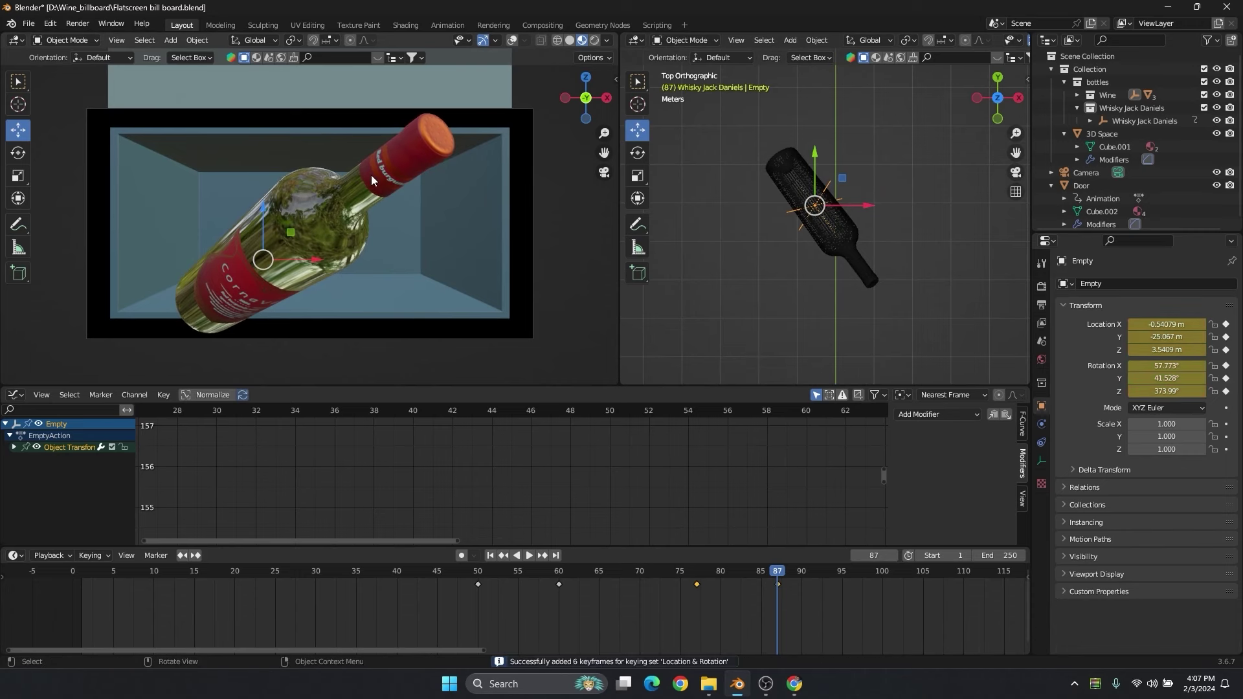
At frame 83, pull the wine bottle back along Y to about -23.99 m and key its location and rotation.
drag(647, 570, 743, 577)
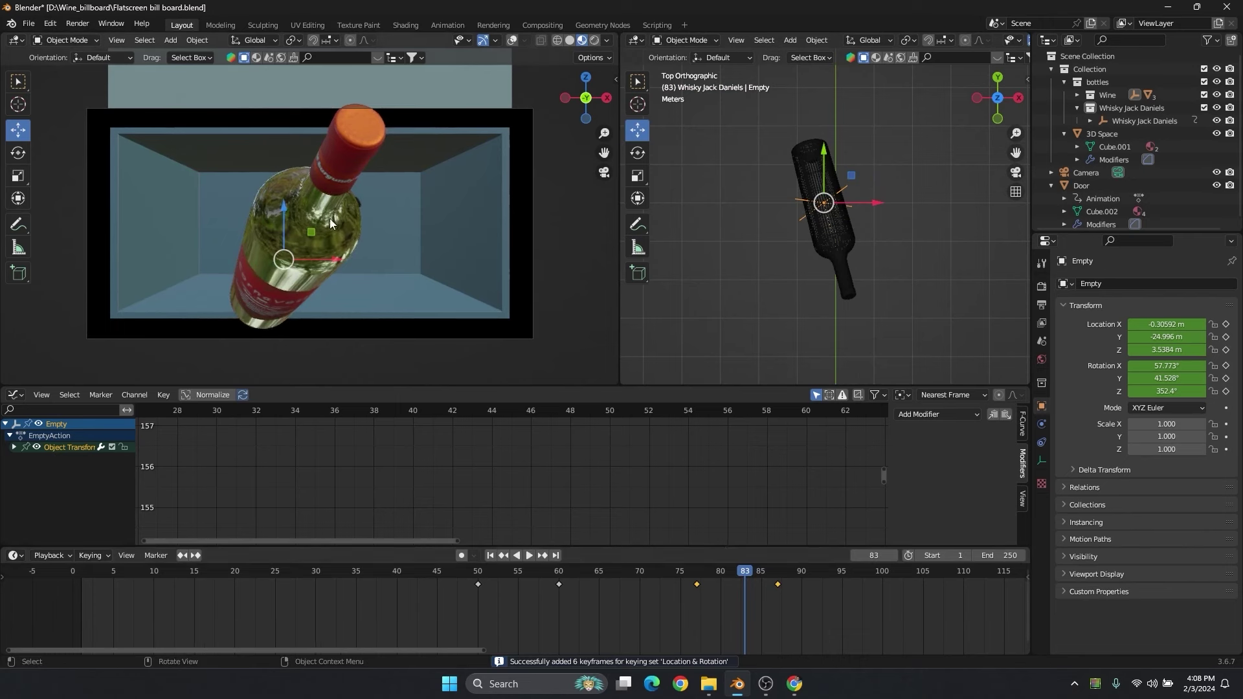
drag(825, 148, 831, 121)
key(i)
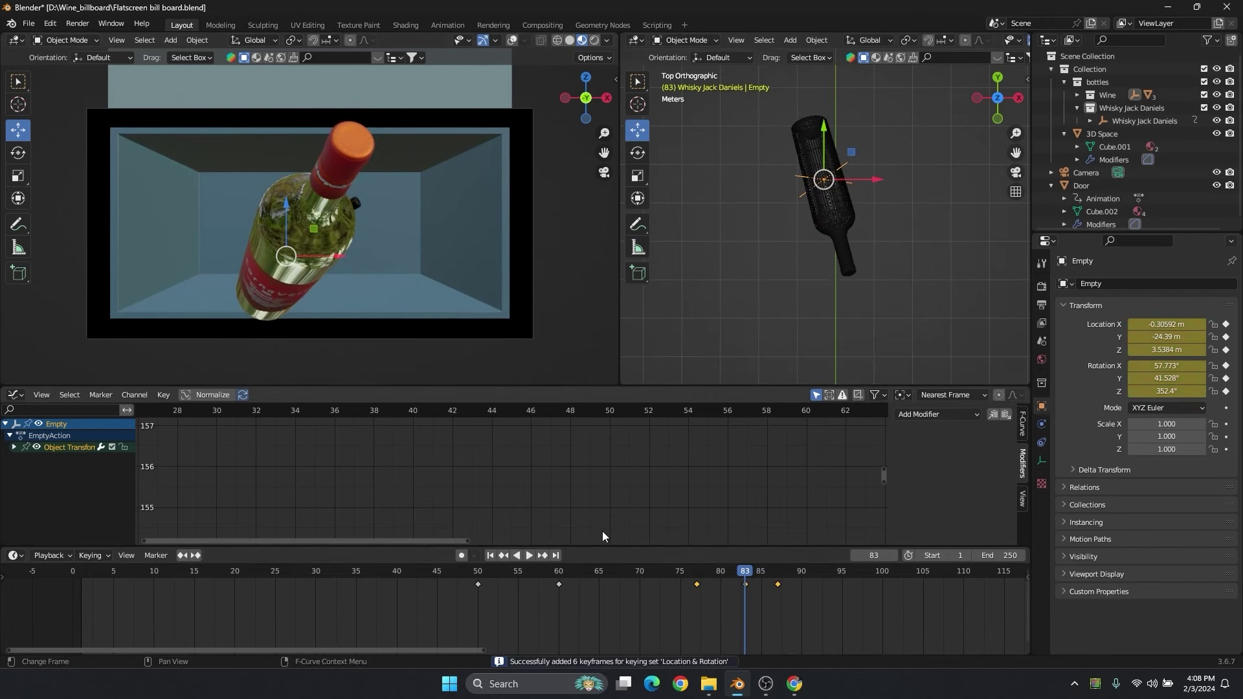
drag(653, 572, 747, 582)
drag(815, 145, 815, 129)
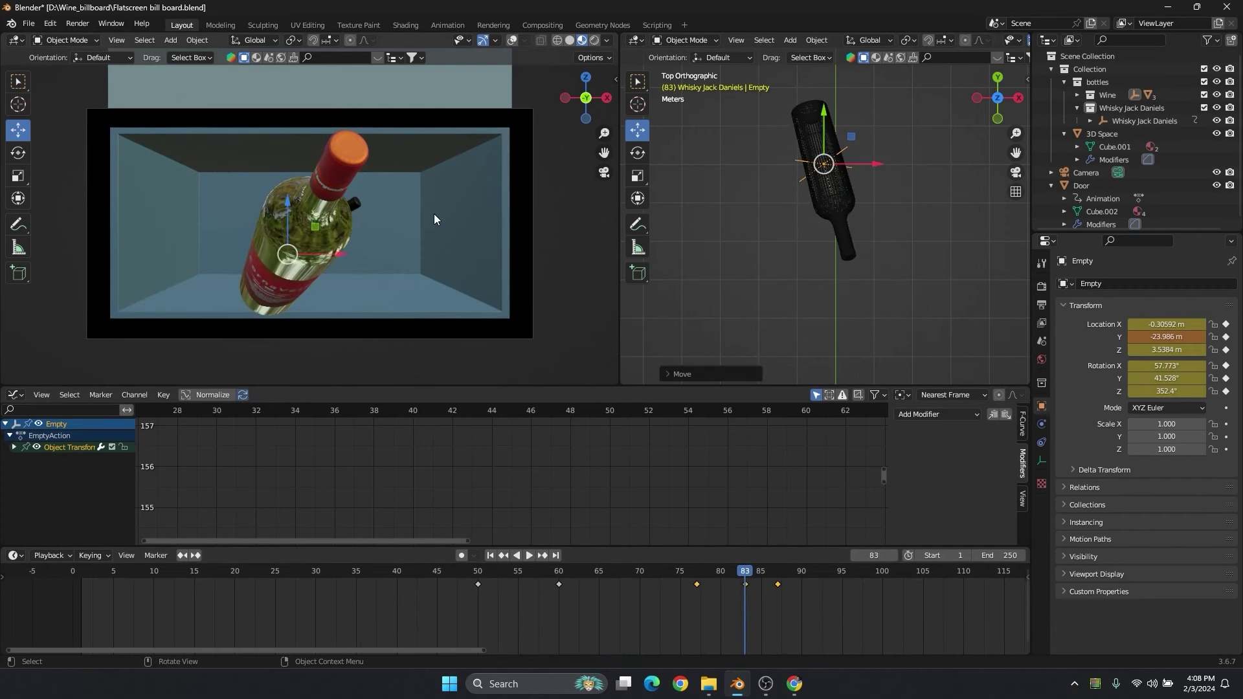
key(i)
Move the wine bottle's last keyframe from frame 87 to frame 90 and key the held pose at frame 99.
drag(688, 582, 800, 583)
click(722, 569)
key(space)
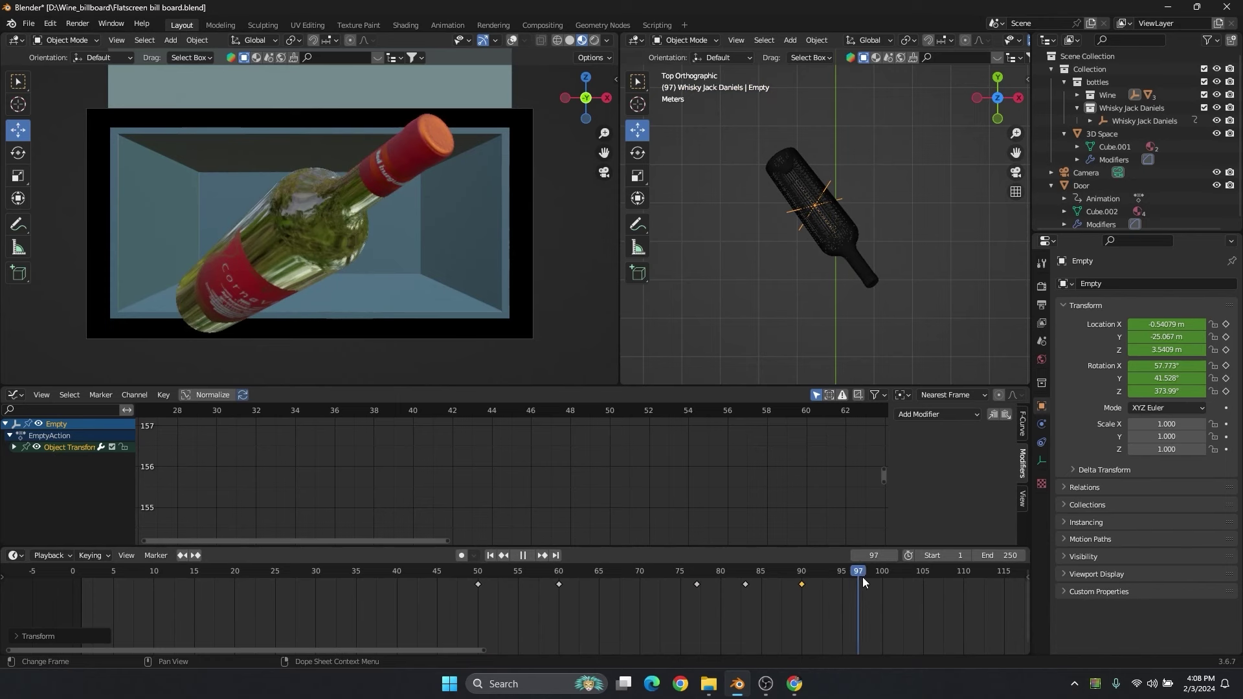
key(space)
key(i)
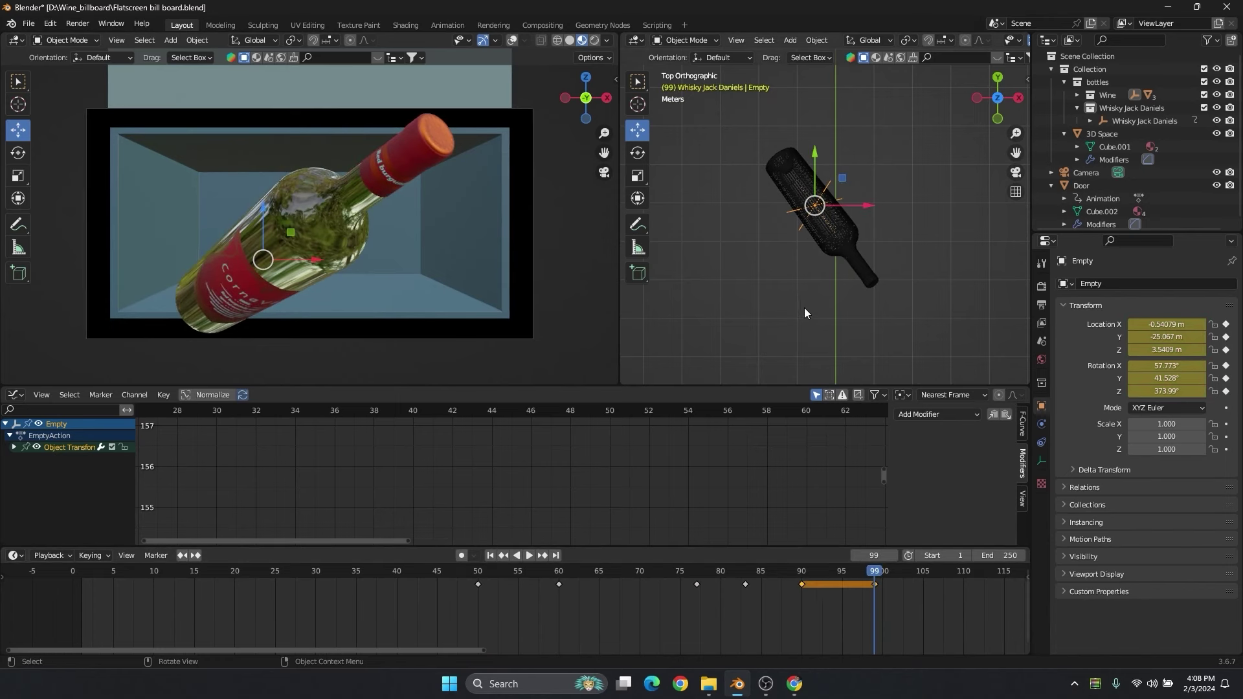
Key the wine bottle's location and rotation at frame 89 and shift that keyframe to frame 90.
click(790, 577)
key(space)
key(space)
key(i)
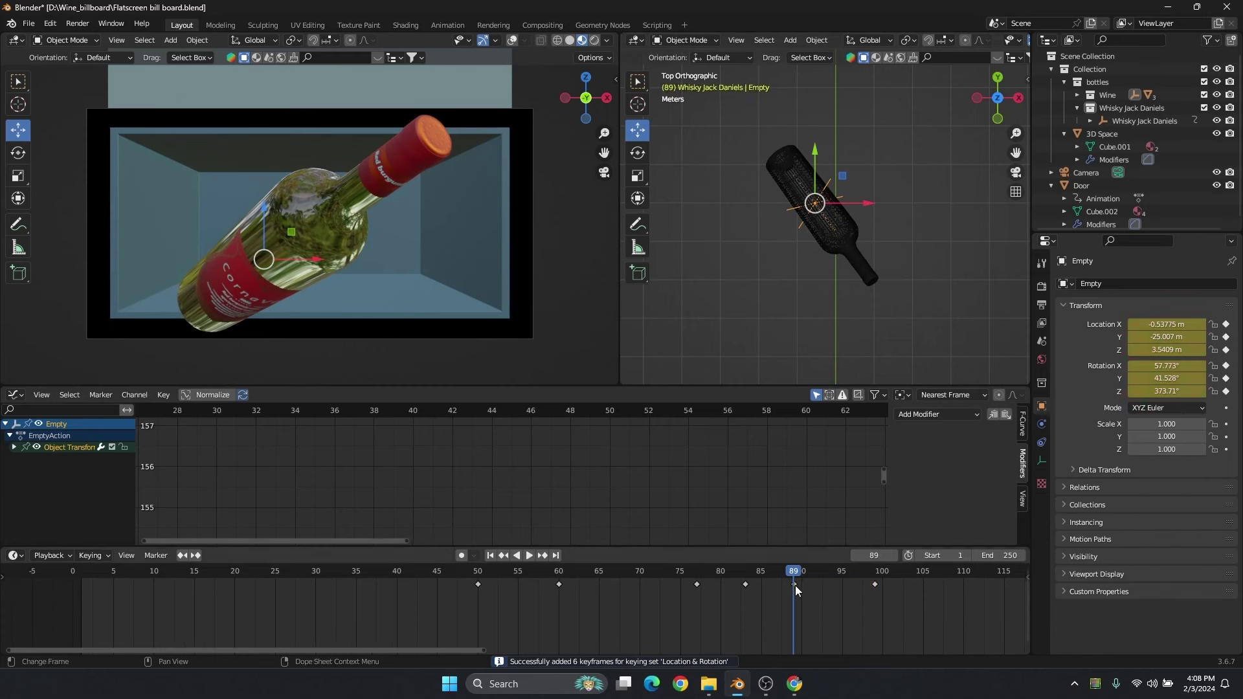
key(g)
click(805, 585)
Scrub back and play the animation from frame 45 to frame 105 to review the bottle swap and the wine bottle's turn.
drag(805, 585, 730, 581)
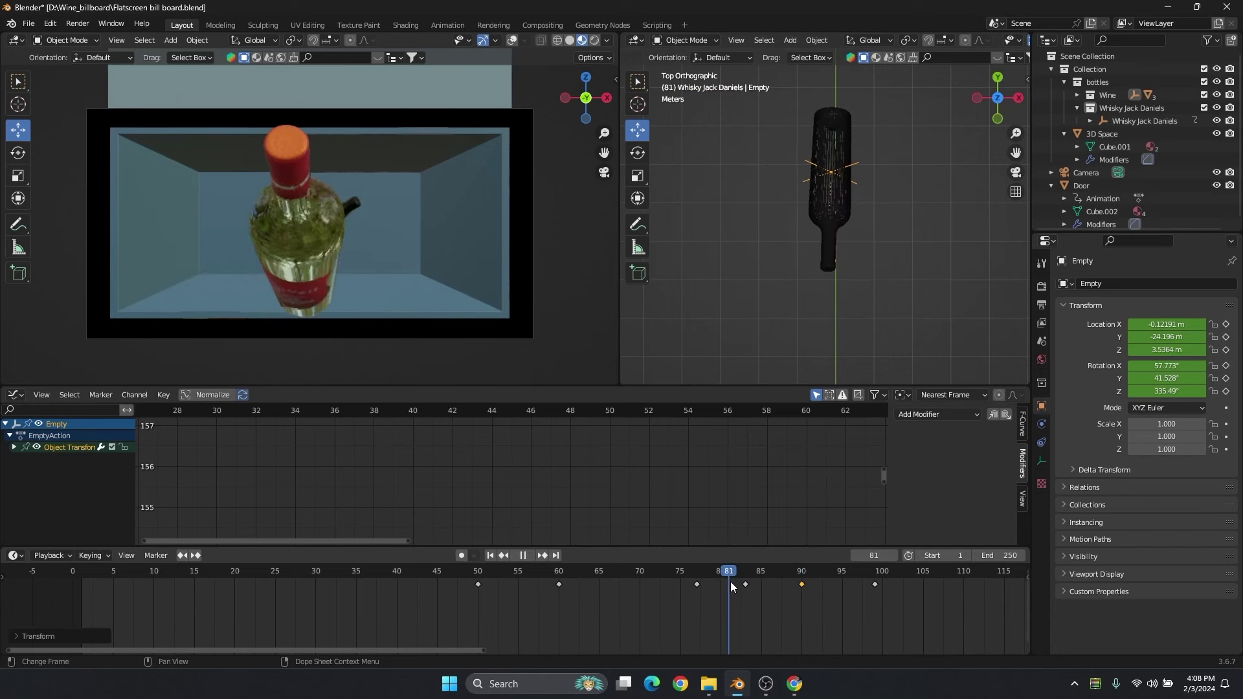
click(599, 575)
click(523, 555)
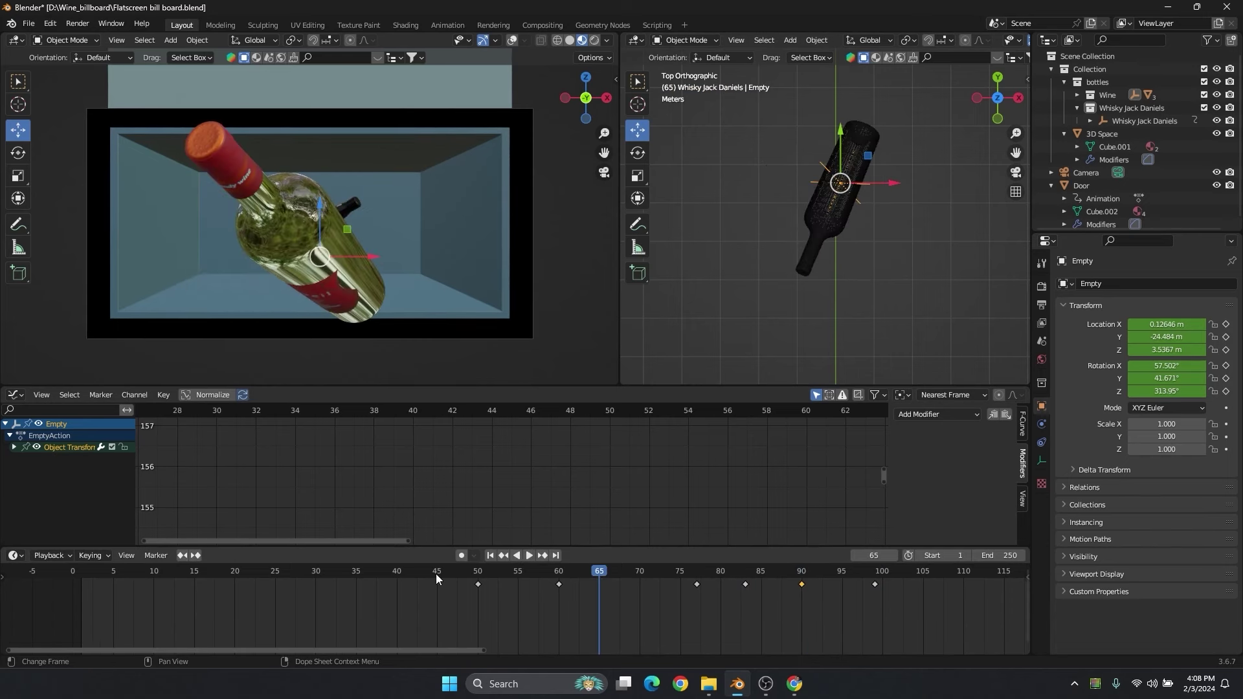
click(436, 573)
click(528, 555)
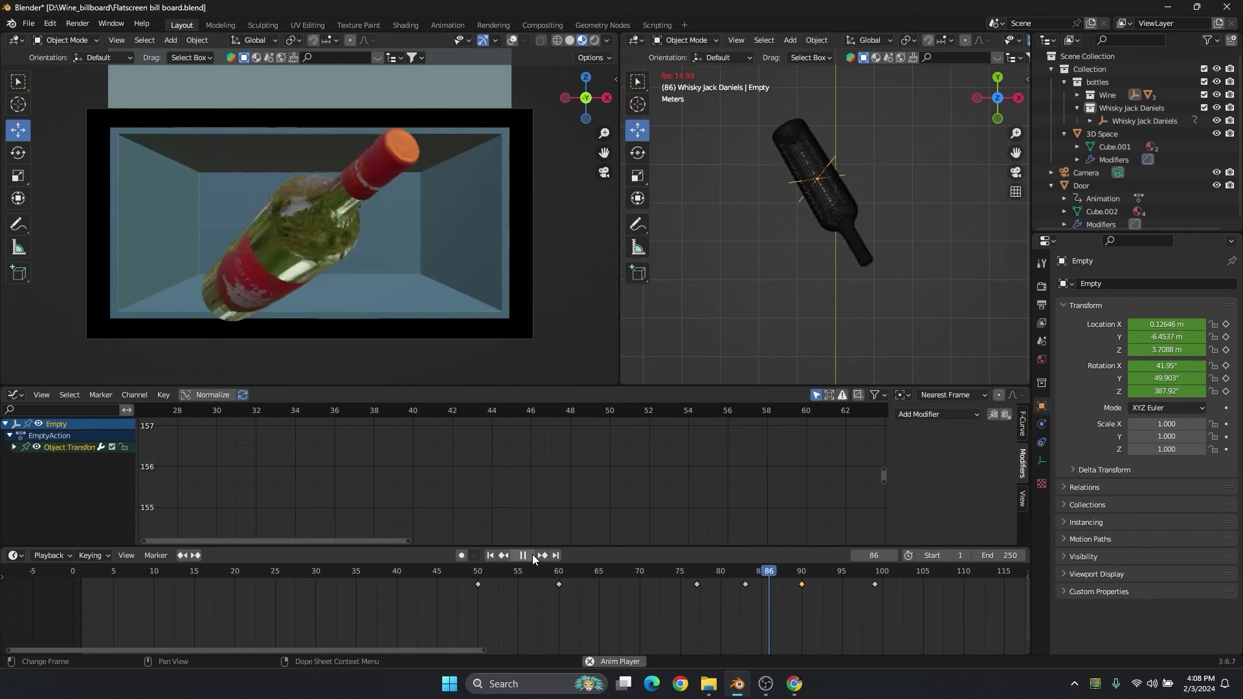
click(532, 555)
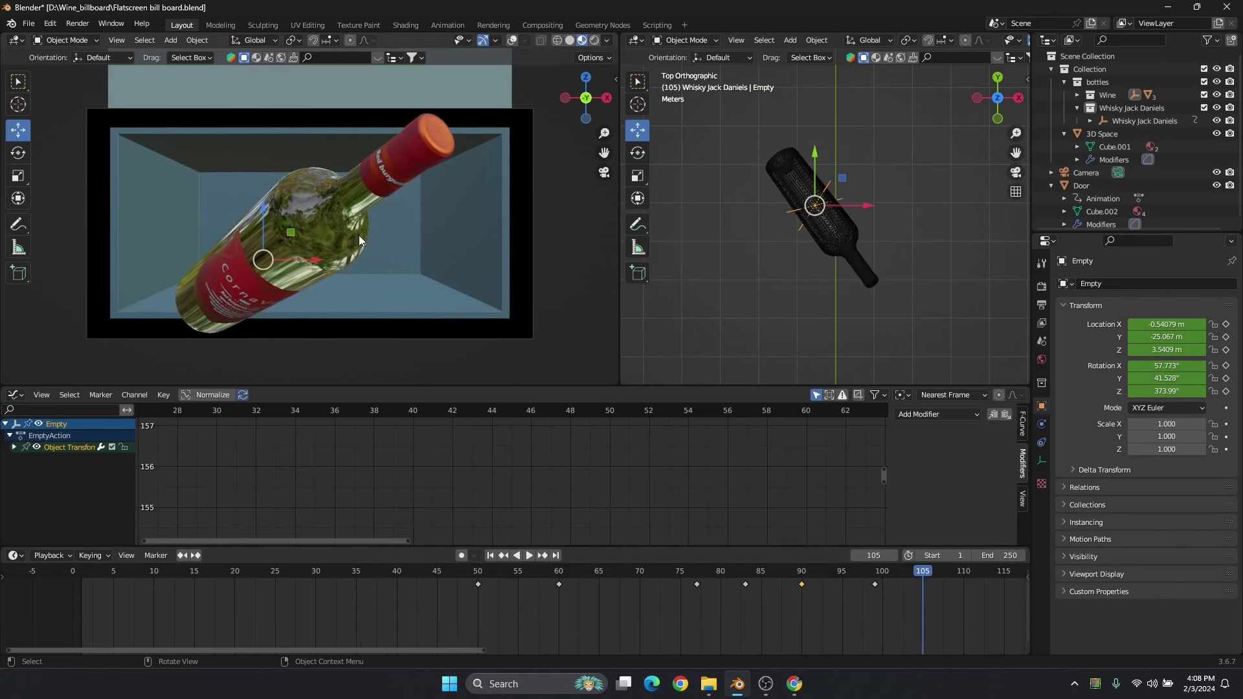
At frame 44, select the whisky bottle's whisky-jd, etiqueta-tapa-jd and botella-jd meshes together.
drag(308, 570, 430, 575)
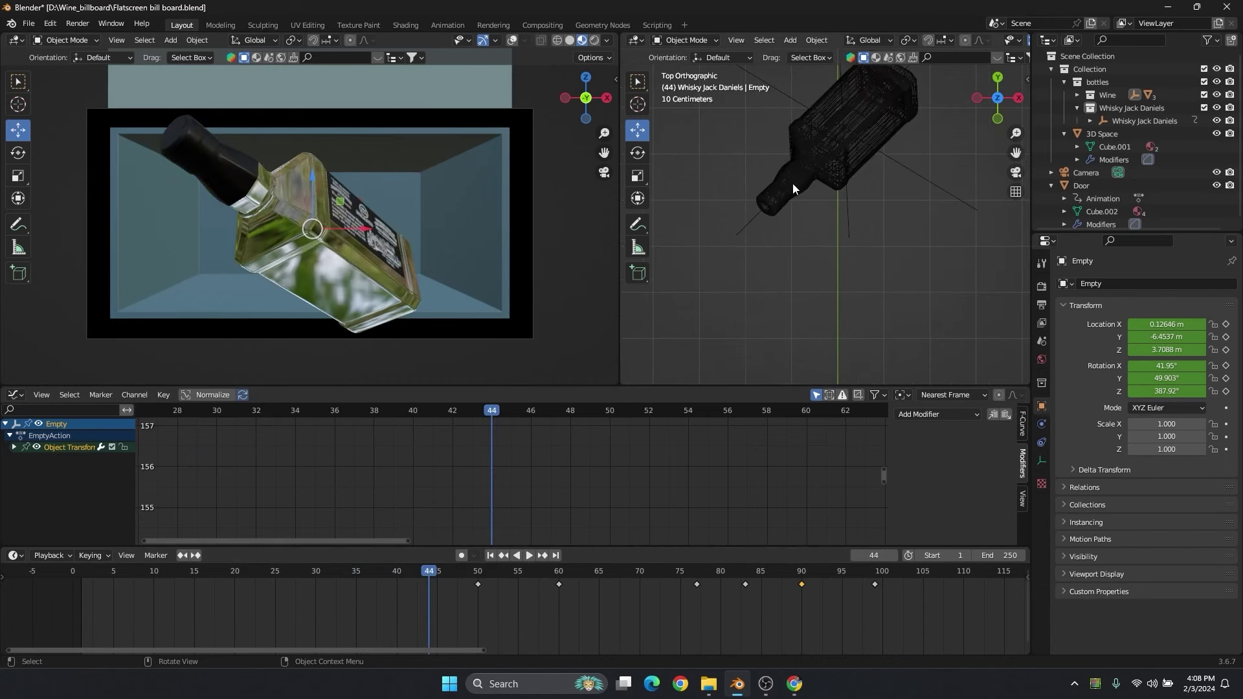
click(853, 155)
click(857, 148)
click(856, 145)
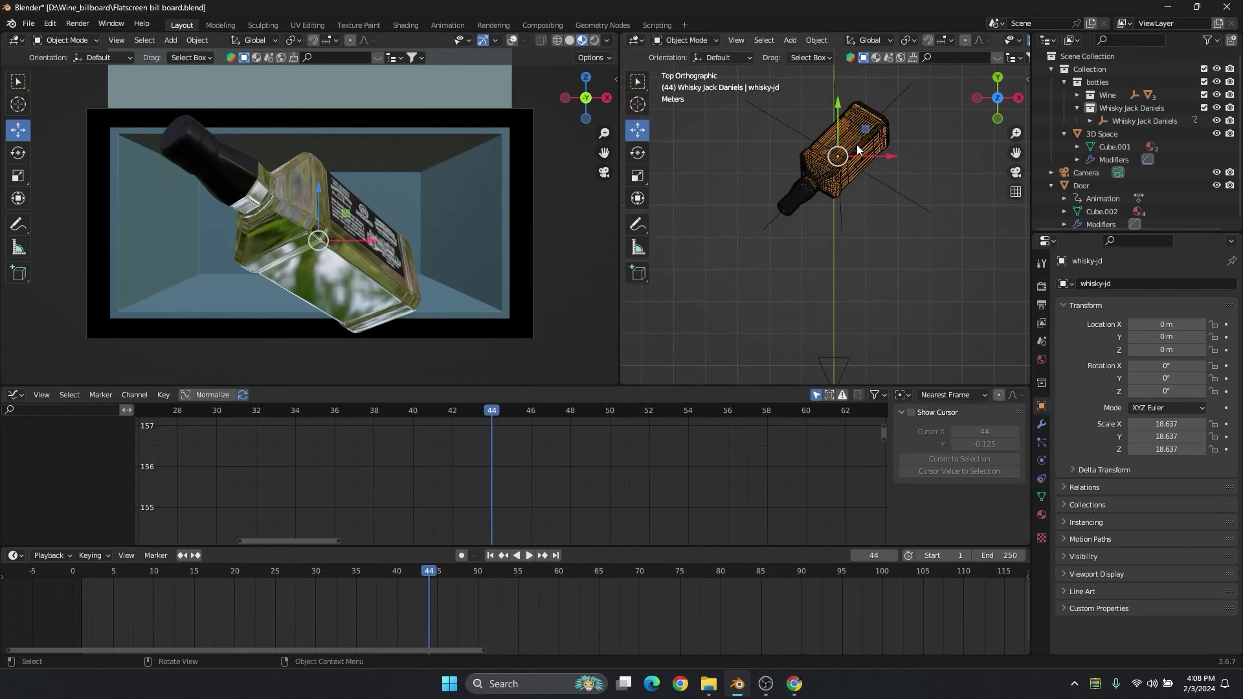
click(888, 119)
middle_drag(866, 185, 796, 189)
shift+click(875, 163)
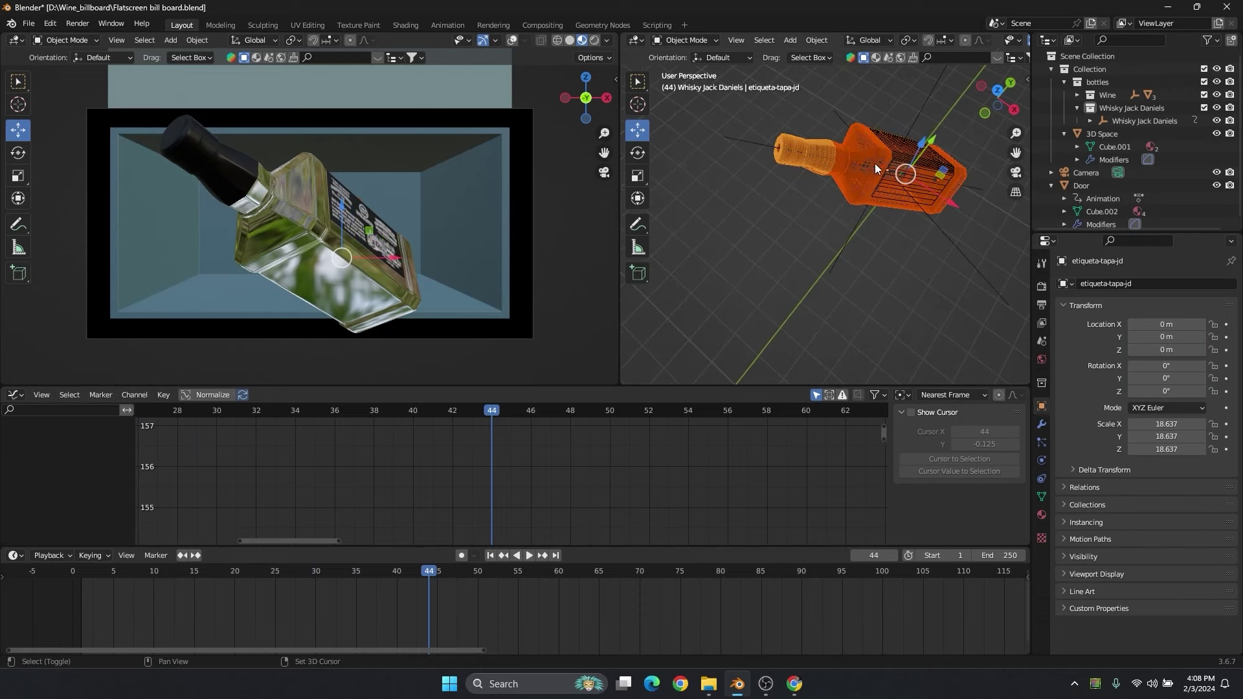
shift+click(901, 146)
Enlarge the Outliner area to show more of the scene hierarchy and save the billboard file.
middle_drag(901, 146, 809, 181)
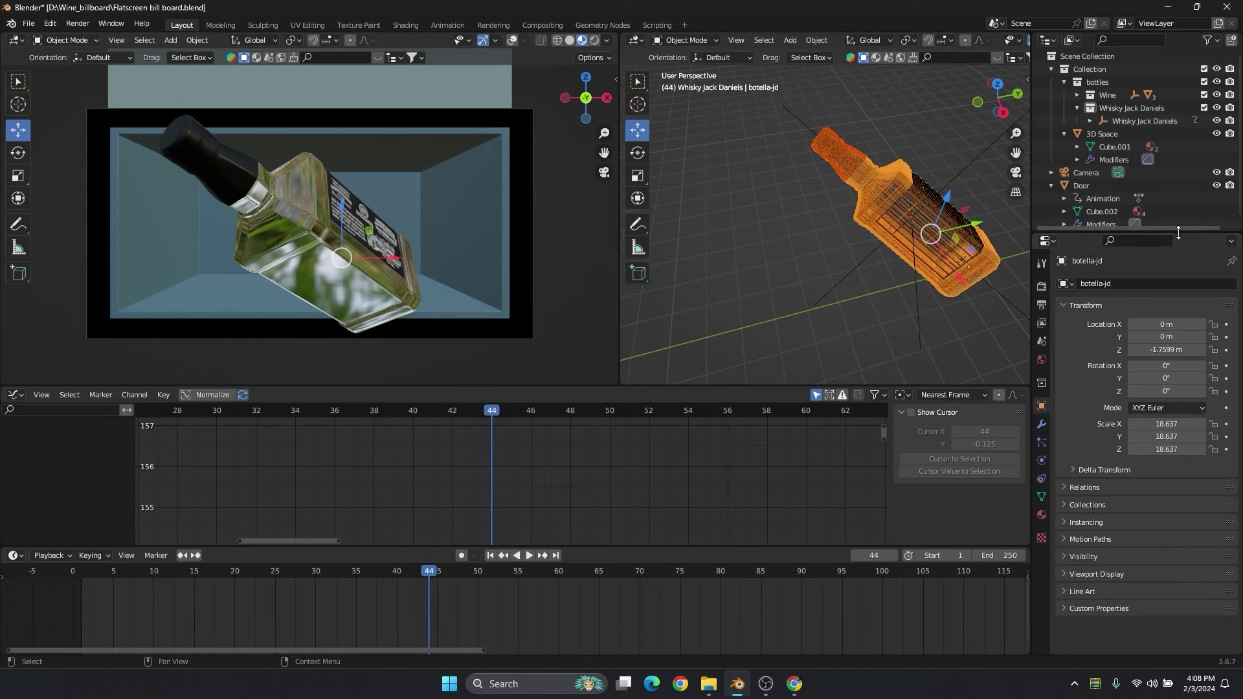
drag(1175, 233, 1204, 359)
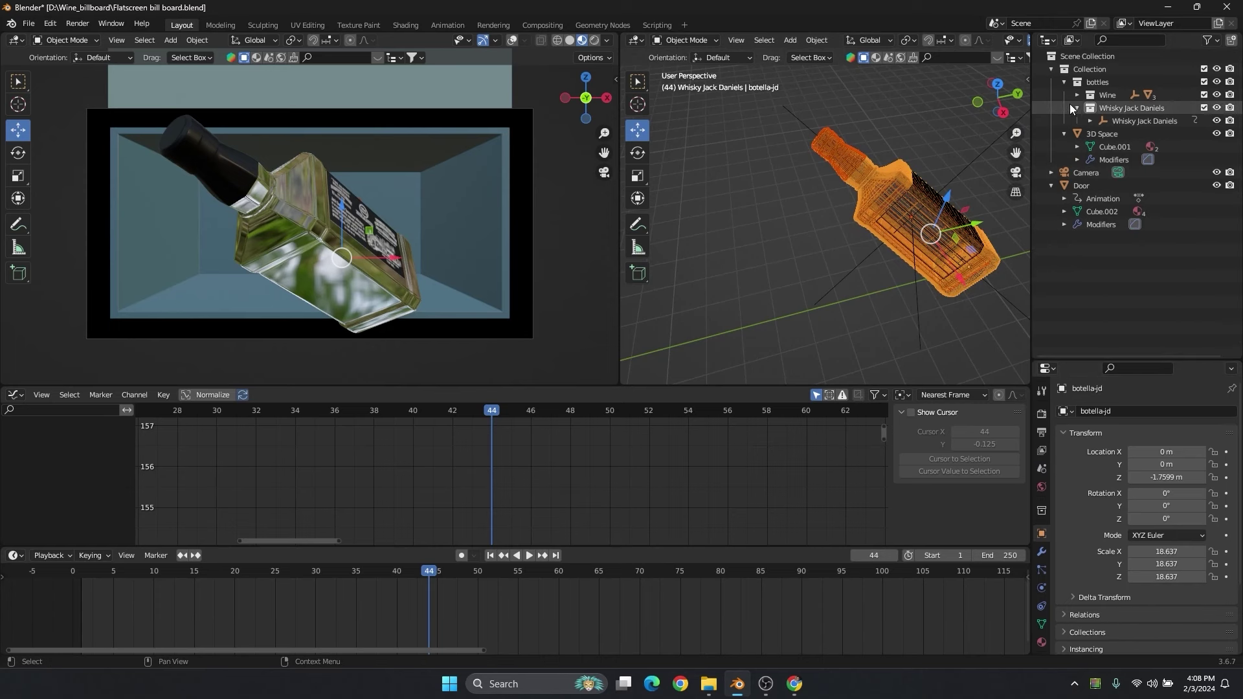
key(ctrl+s)
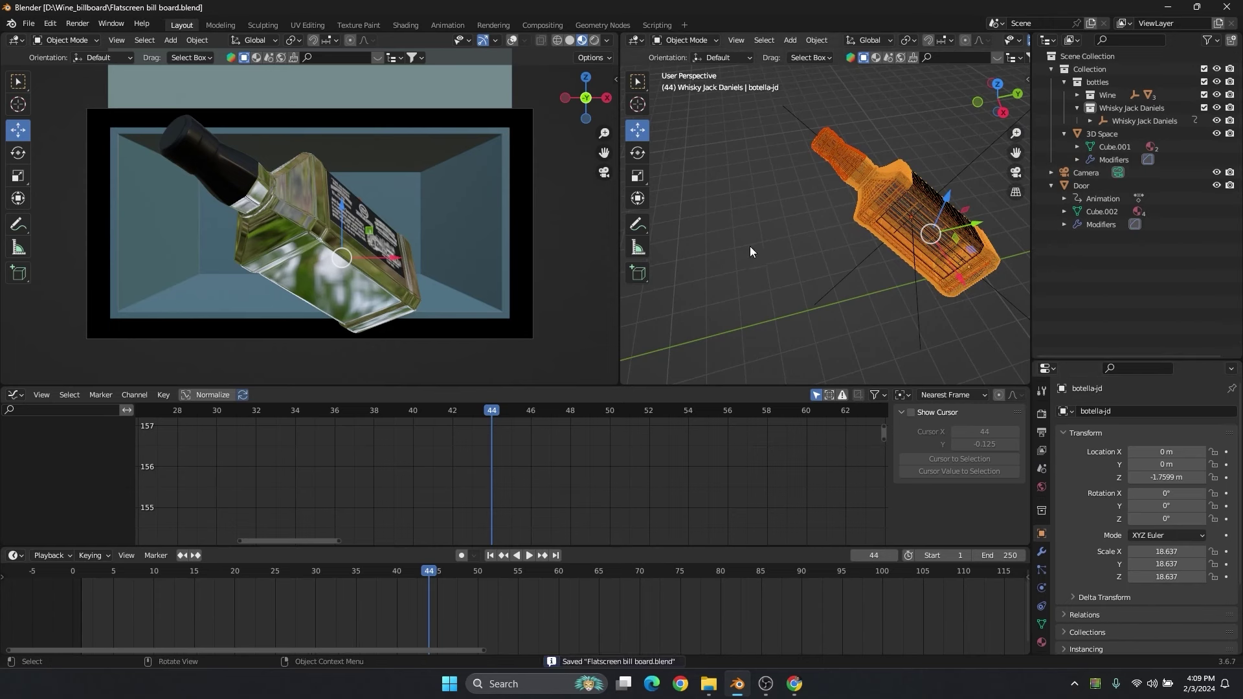
Move the playhead to frame 50 and expand the Whisky Jack Daniels empty in the Outliner to list the bottle's parts.
drag(424, 578, 492, 586)
key(Escape)
middle_drag(842, 162, 800, 254)
scroll(800, 254, up, 2)
key(space)
click(480, 572)
key(space)
scroll(809, 242, up, 1)
shift+middle_drag(794, 252, 933, 154)
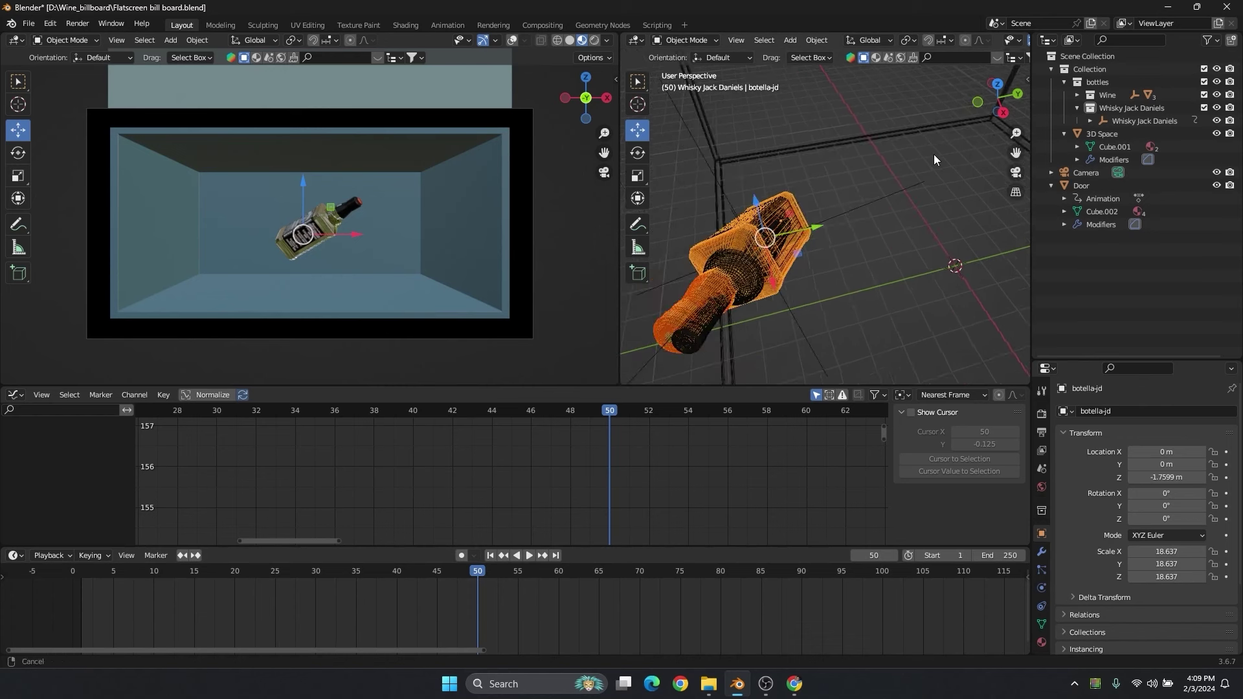
click(1088, 122)
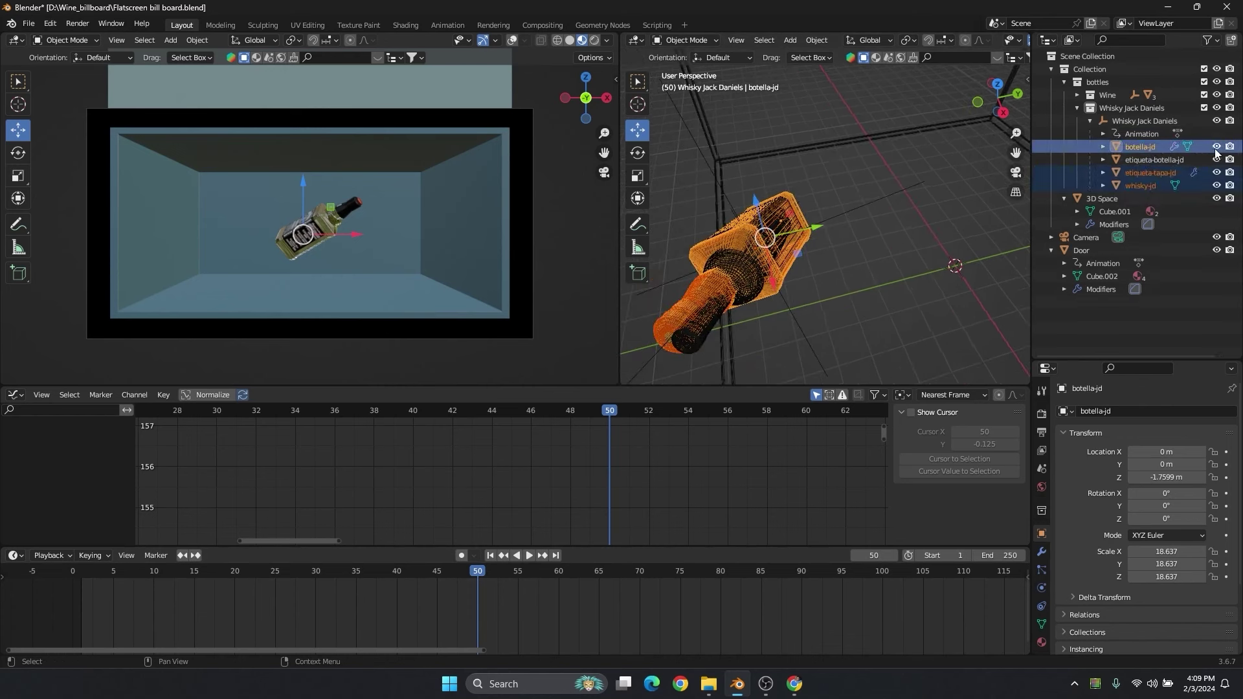
Try to key the viewport visibility of botella-jd at frame 50 and look through its sub-entries.
key(space)
mouse_move(487, 574)
mouse_down()
mouse_move(458, 573)
mouse_move(480, 574)
mouse_up()
key(space)
key(i)
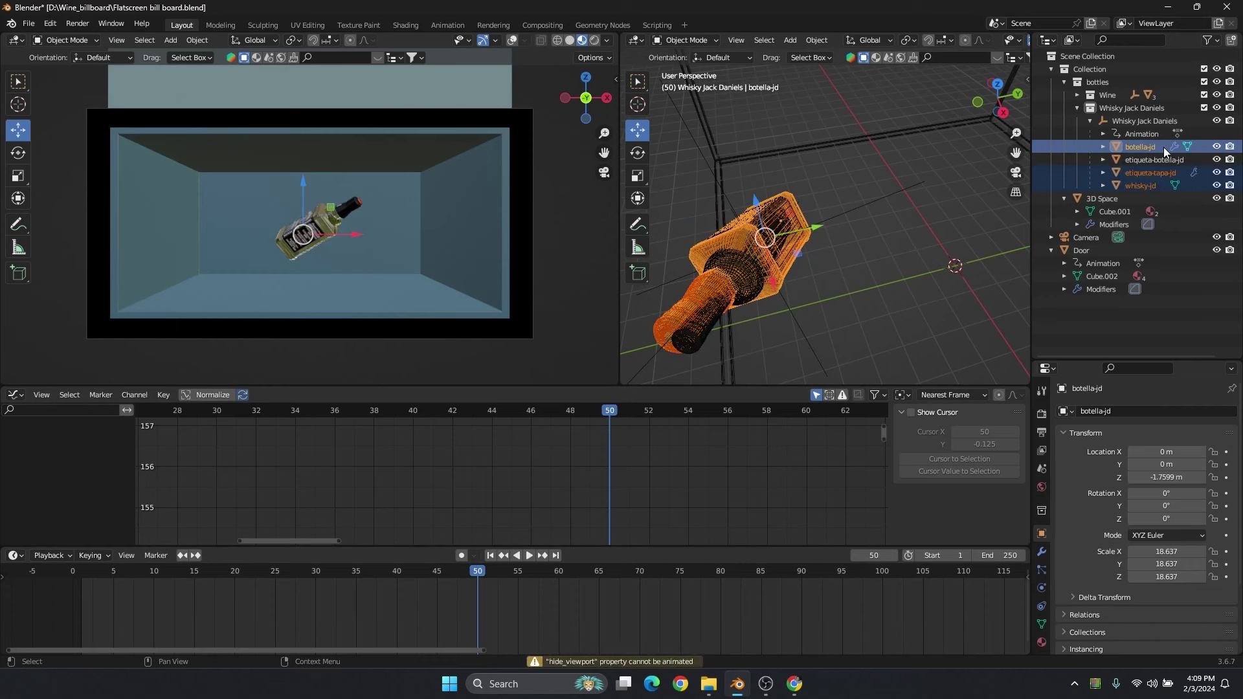
click(1102, 146)
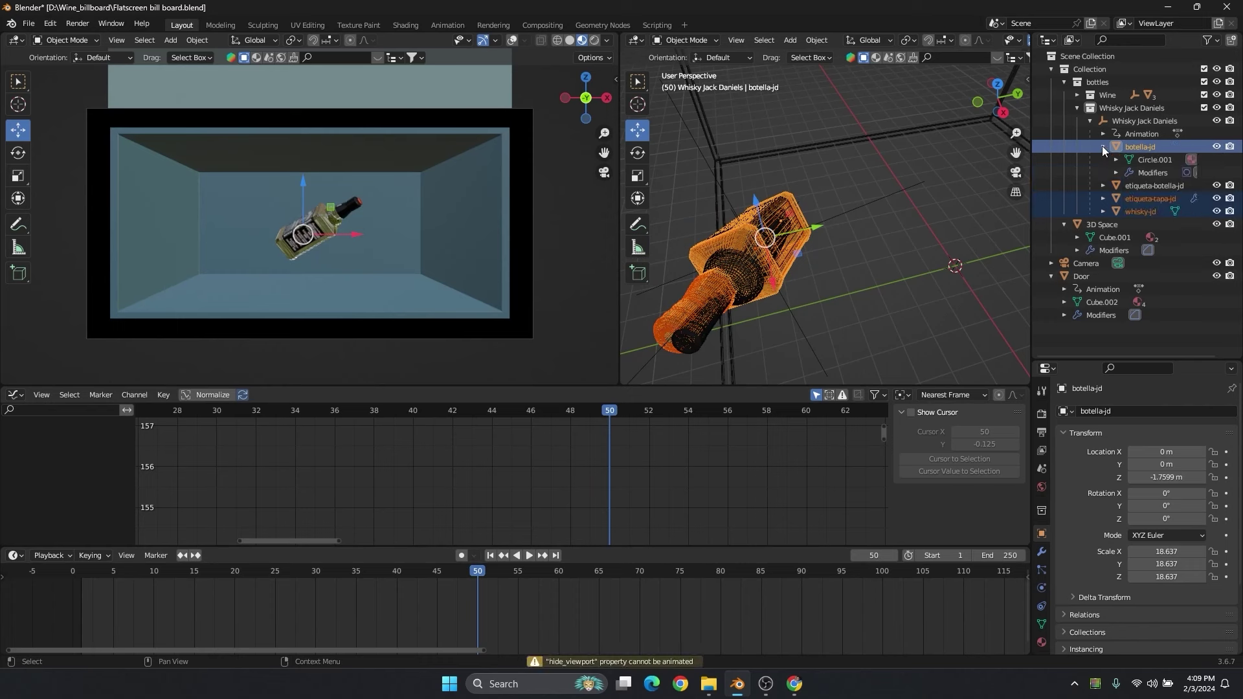
click(1101, 147)
At frame 50, key the render visibility of botella-jd, etiqueta-botella-jd, etiqueta-tapa-jd and whisky-jd.
key(i)
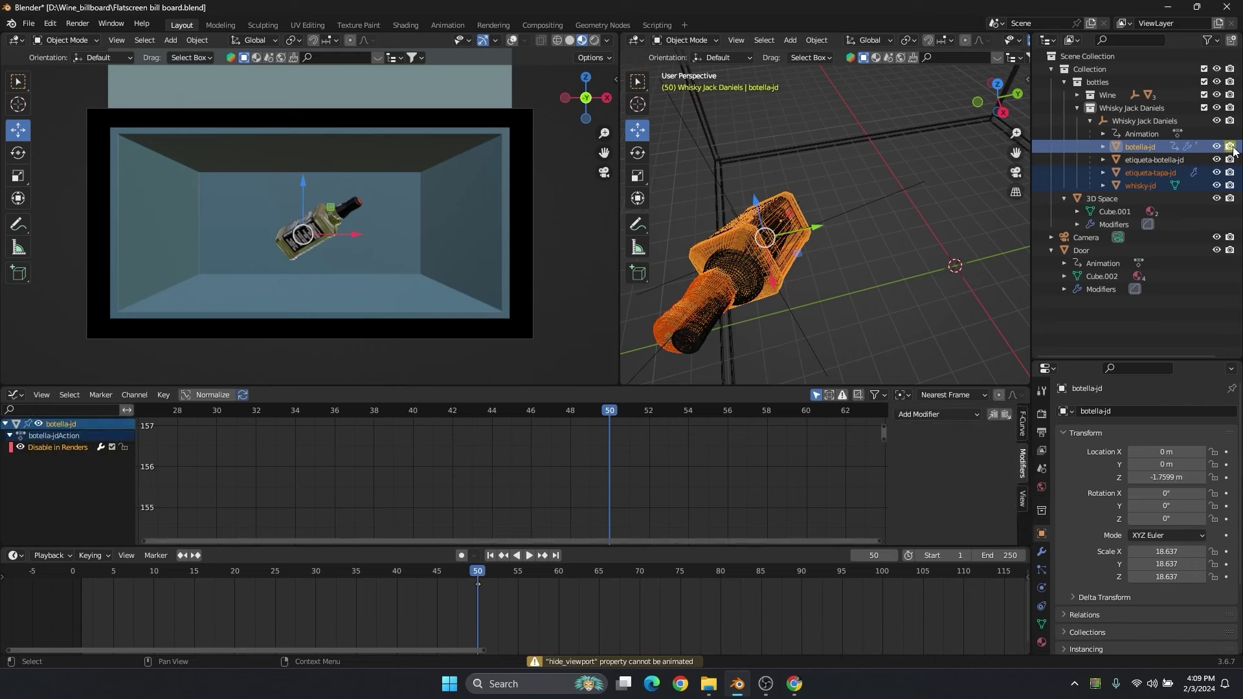
key(i)
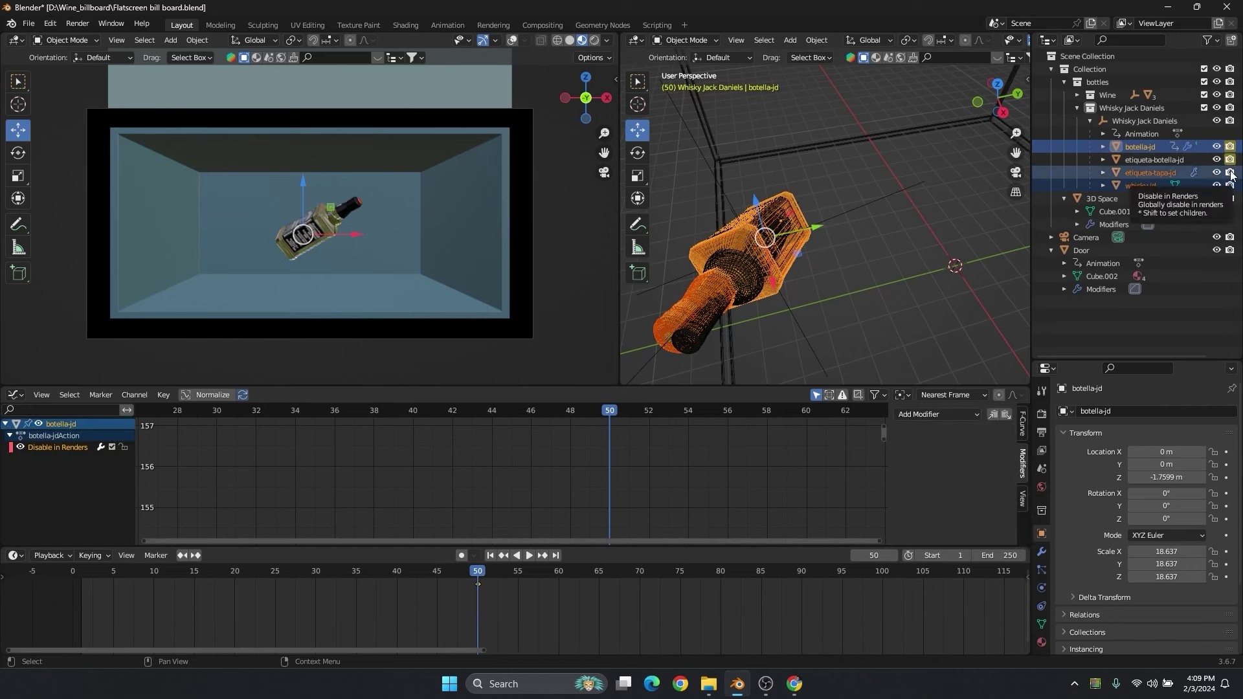
key(i)
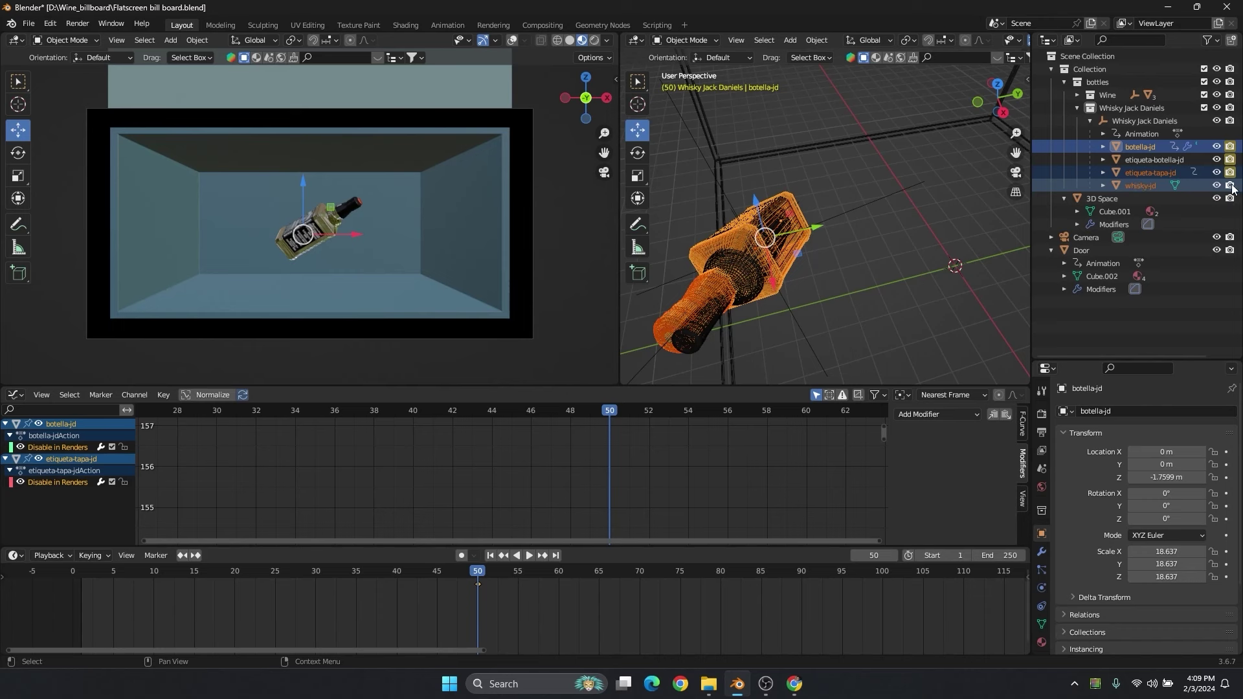
key(i)
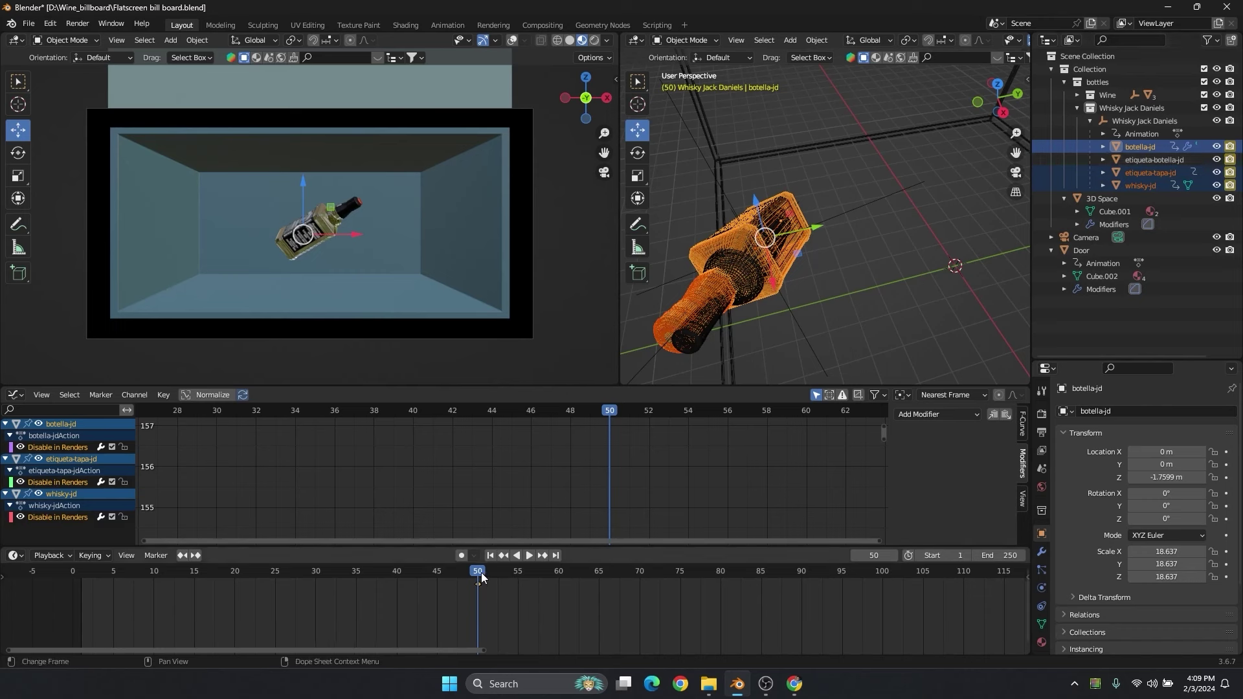
Advance to frame 51 and disable the four whisky bottle parts in renders.
key(space)
key(space)
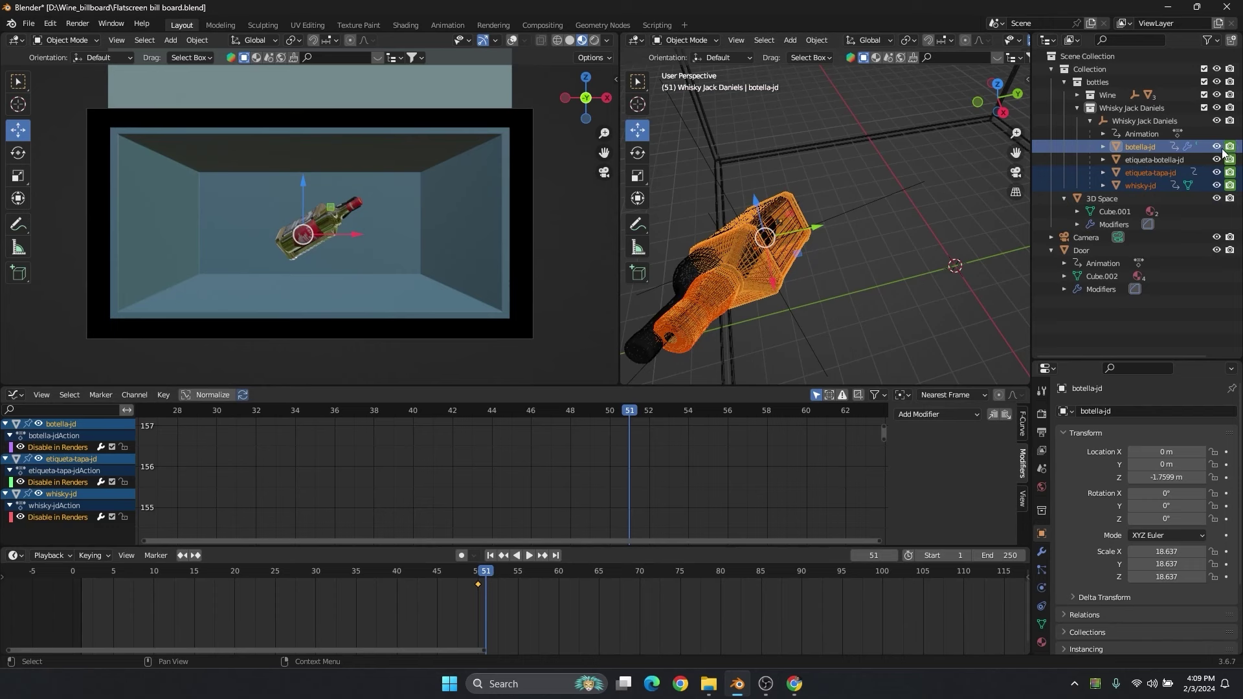
drag(1217, 147, 1231, 189)
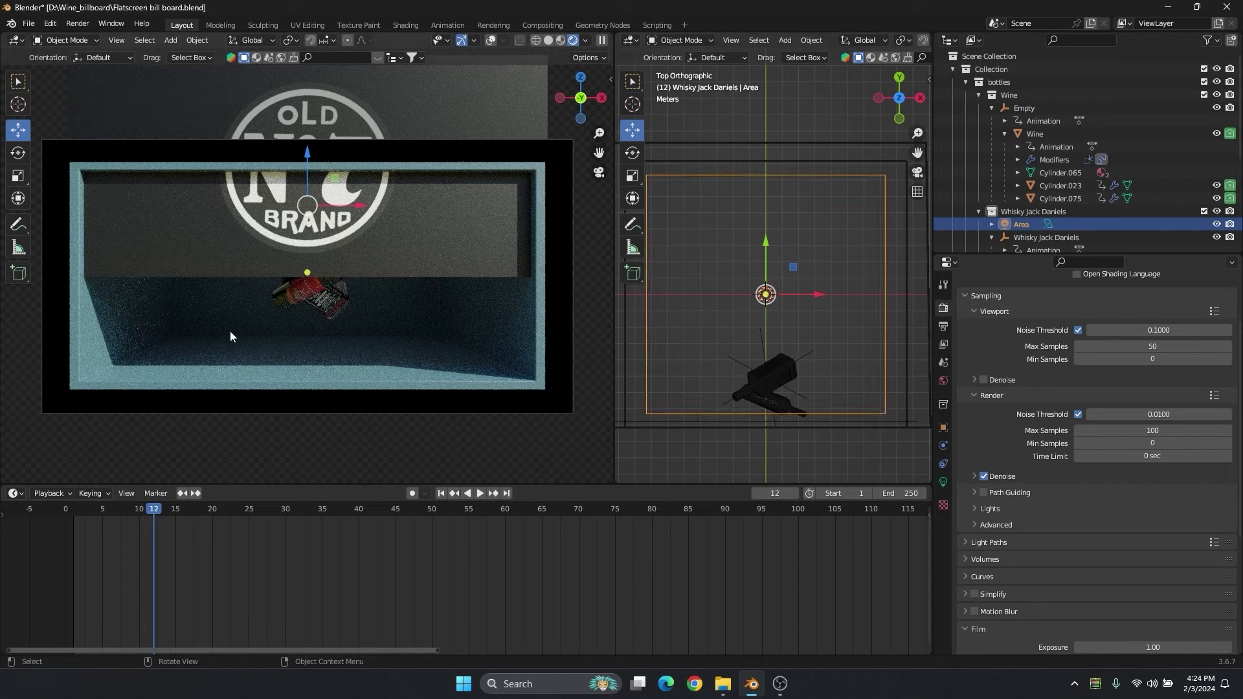
Go back to frame 2, collapse the Wine and bottles collections, and hide the Door in the viewport.
click(84, 511)
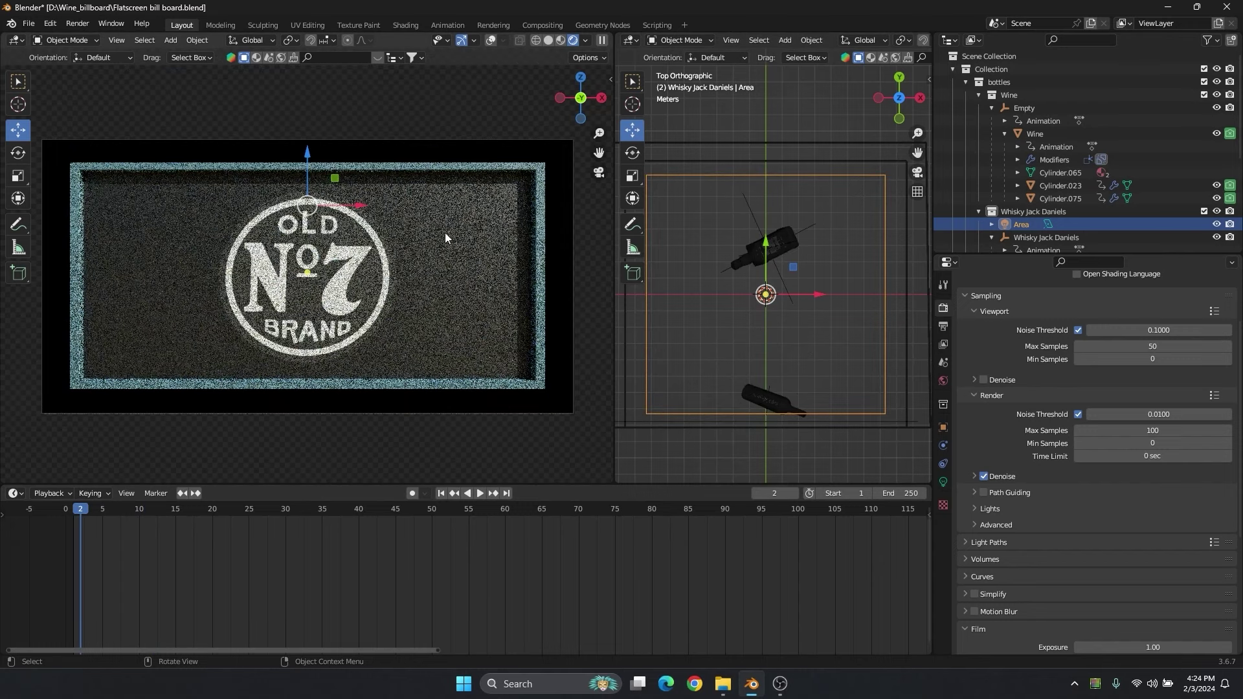
scroll(1067, 211, down, 2)
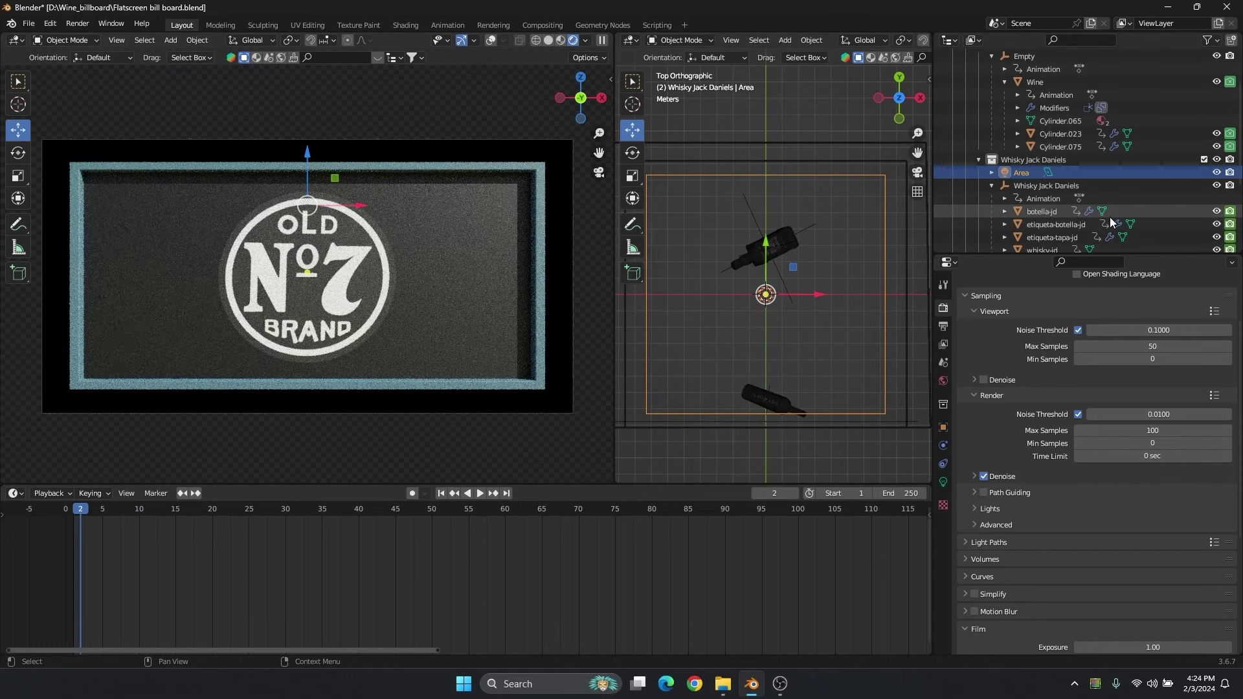
scroll(1009, 189, up, 2)
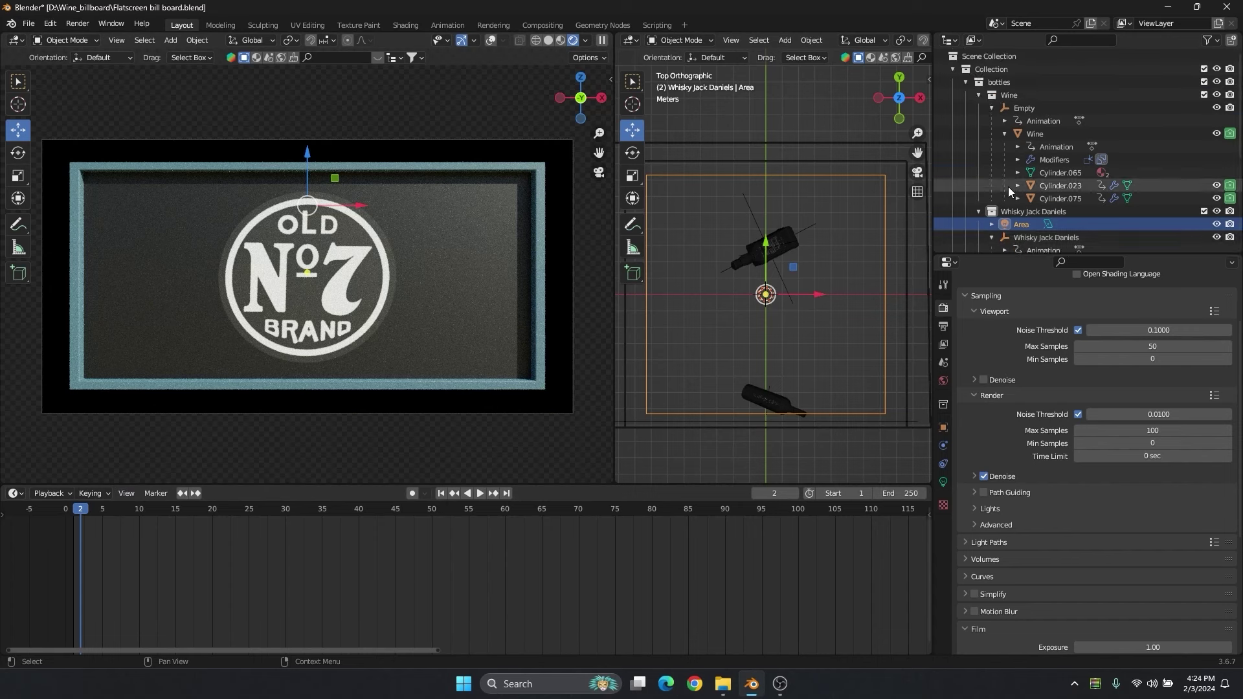
click(976, 95)
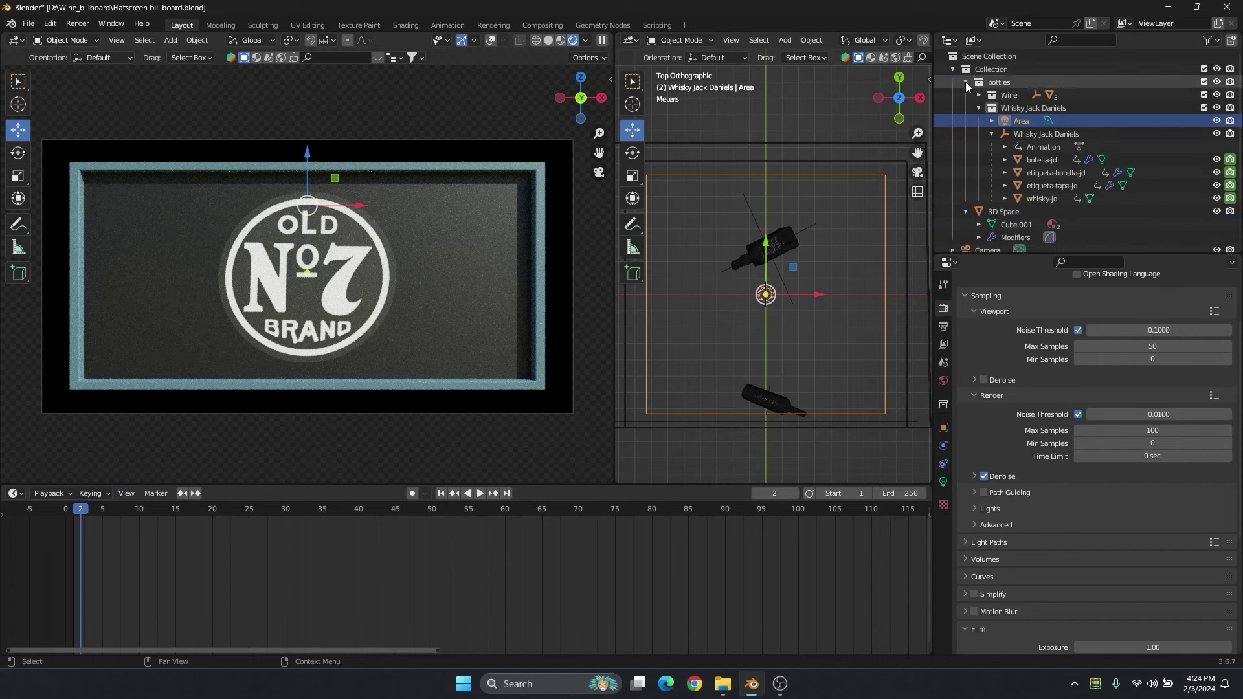
click(965, 82)
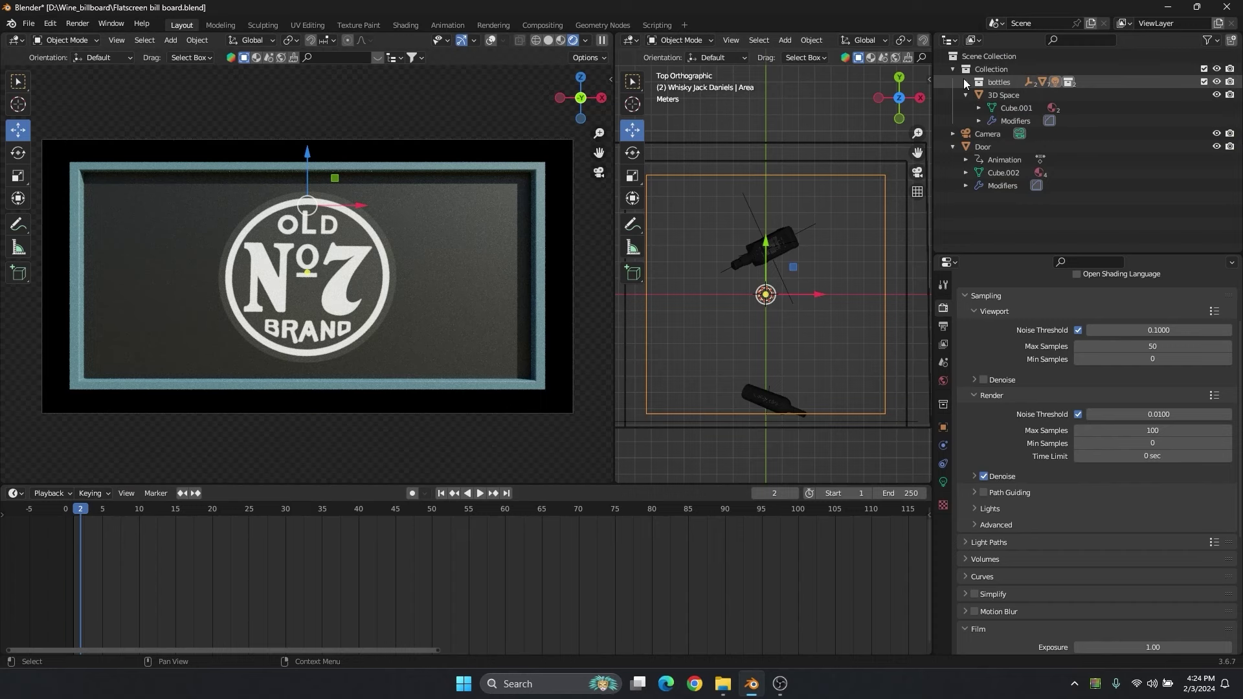
click(1216, 147)
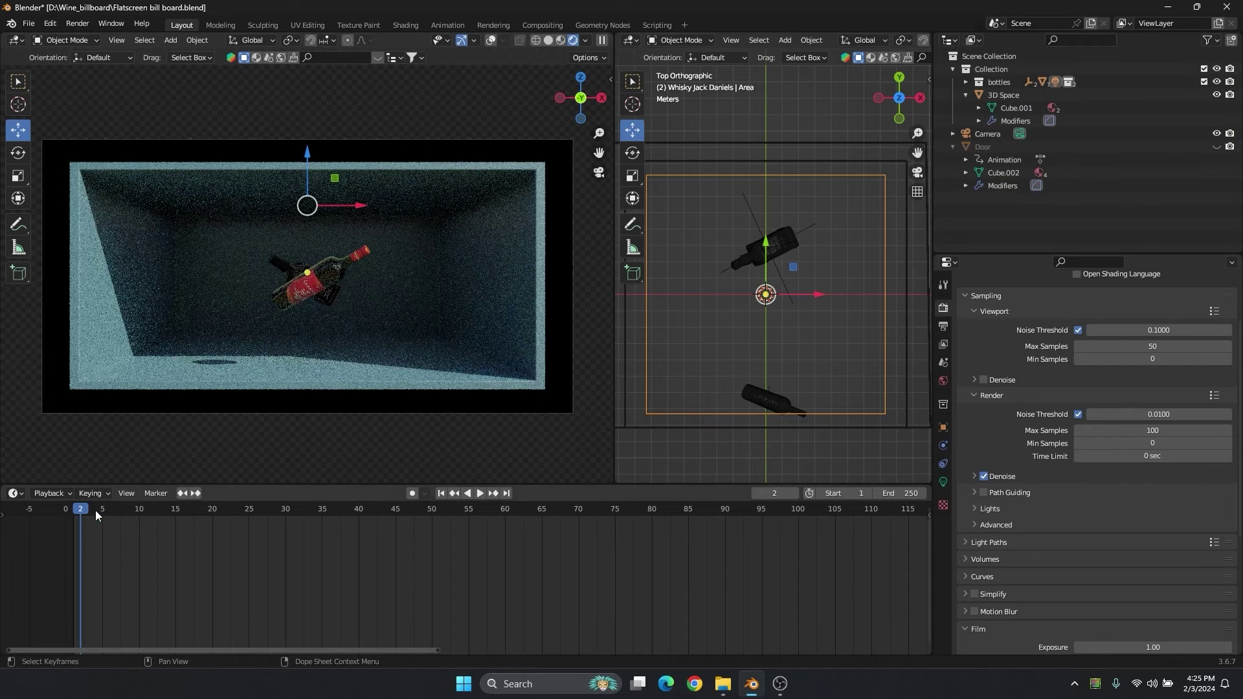
Advance to frame 8 and check the world's HDR background and strength settings.
key(space)
key(space)
scroll(767, 292, down, 4)
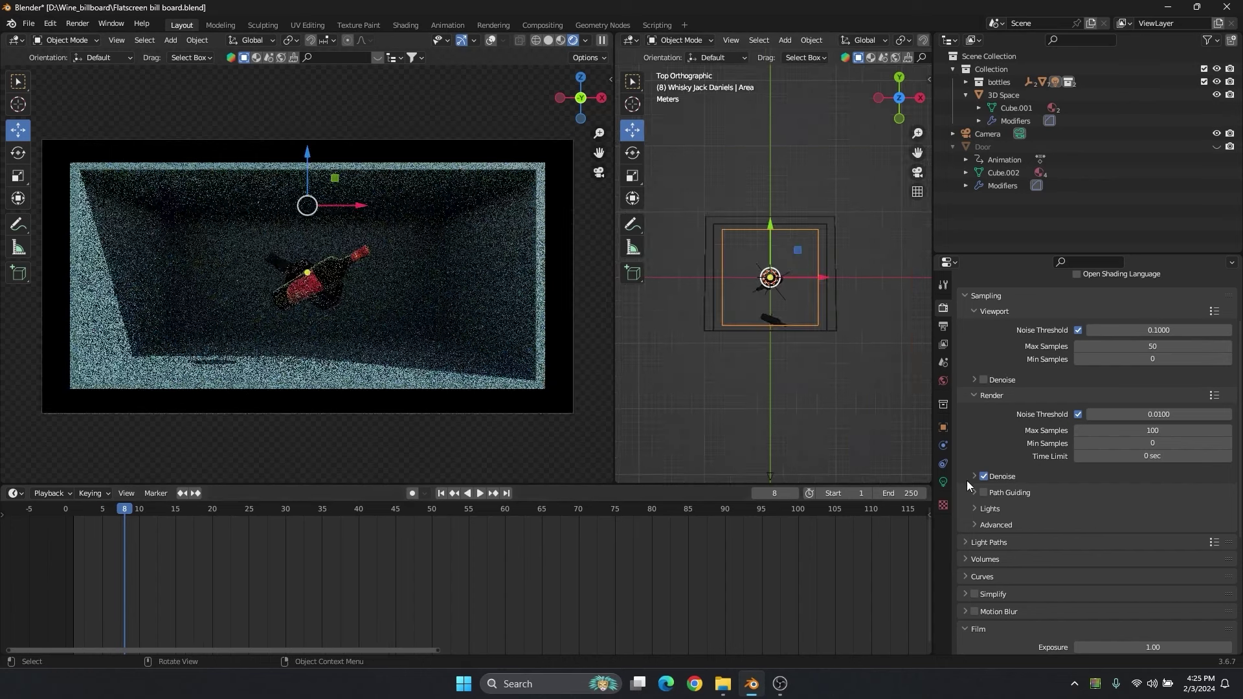
click(943, 380)
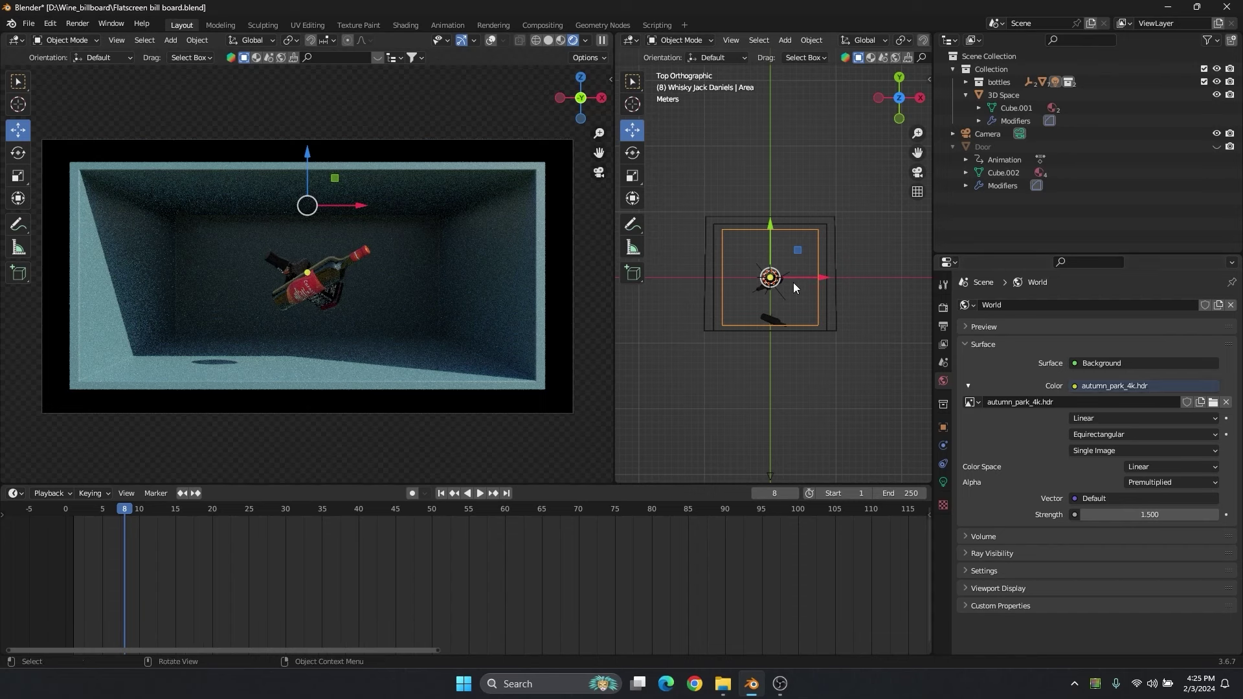
scroll(793, 282, up, 4)
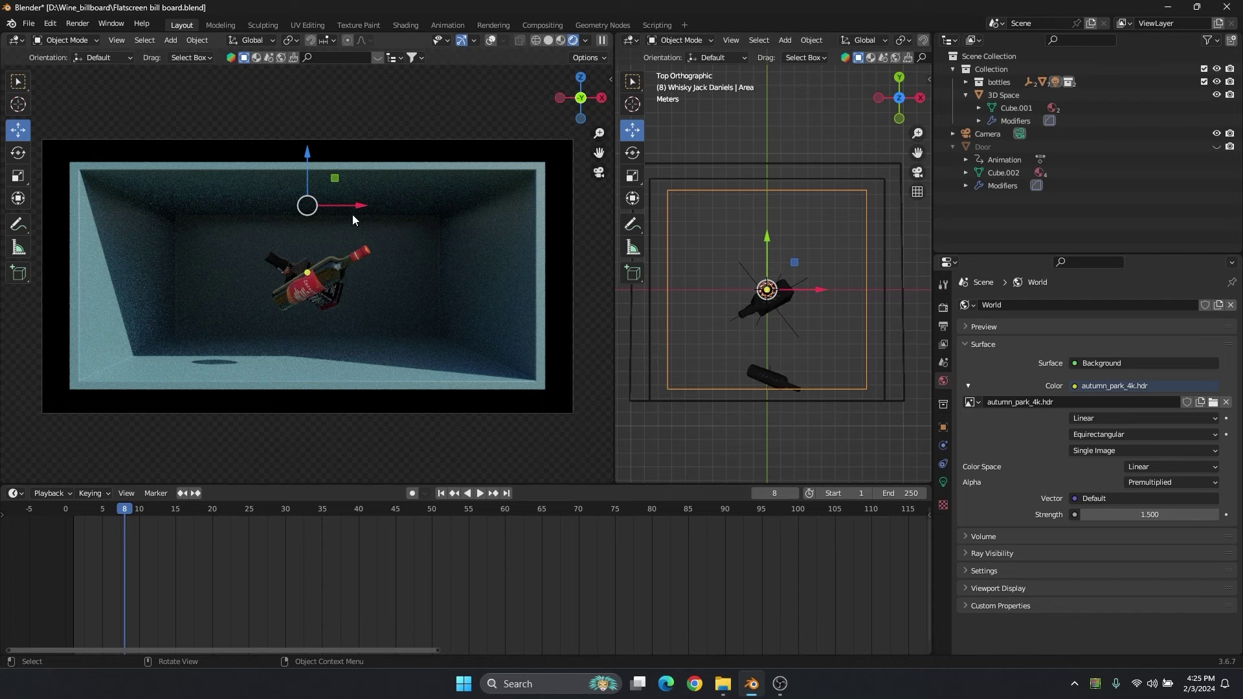
Set the area light's power to 500 W.
click(943, 482)
click(1157, 392)
text(500)
key(Return)
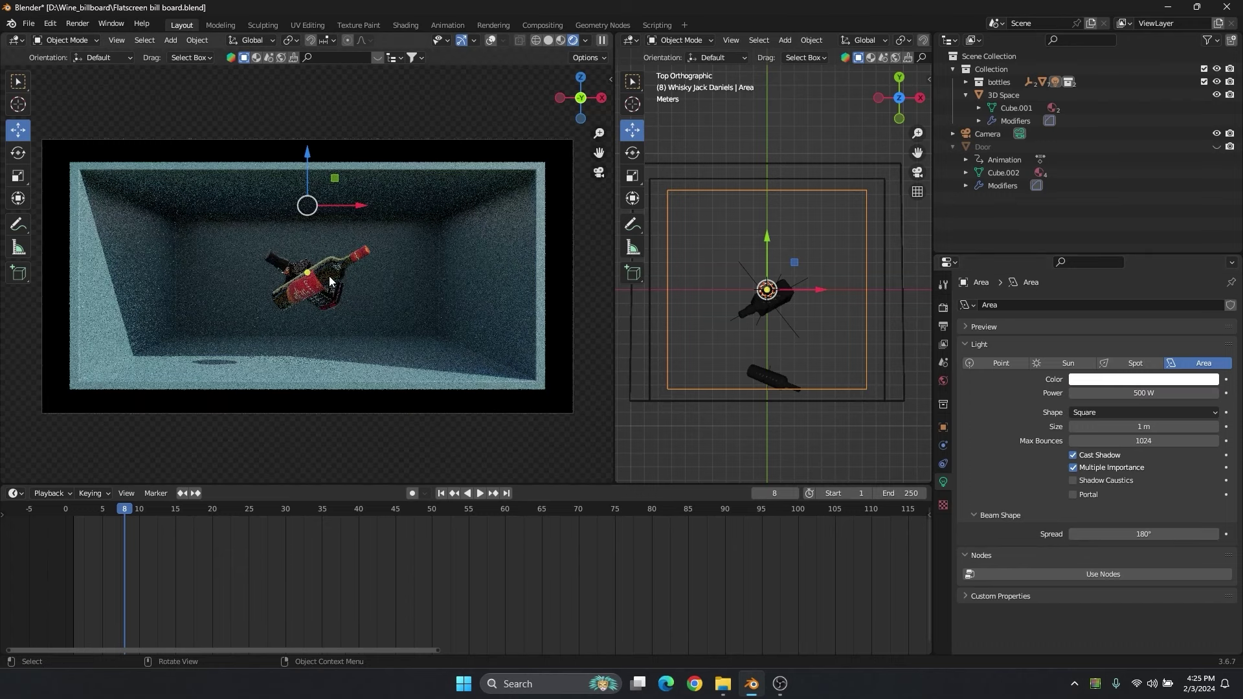
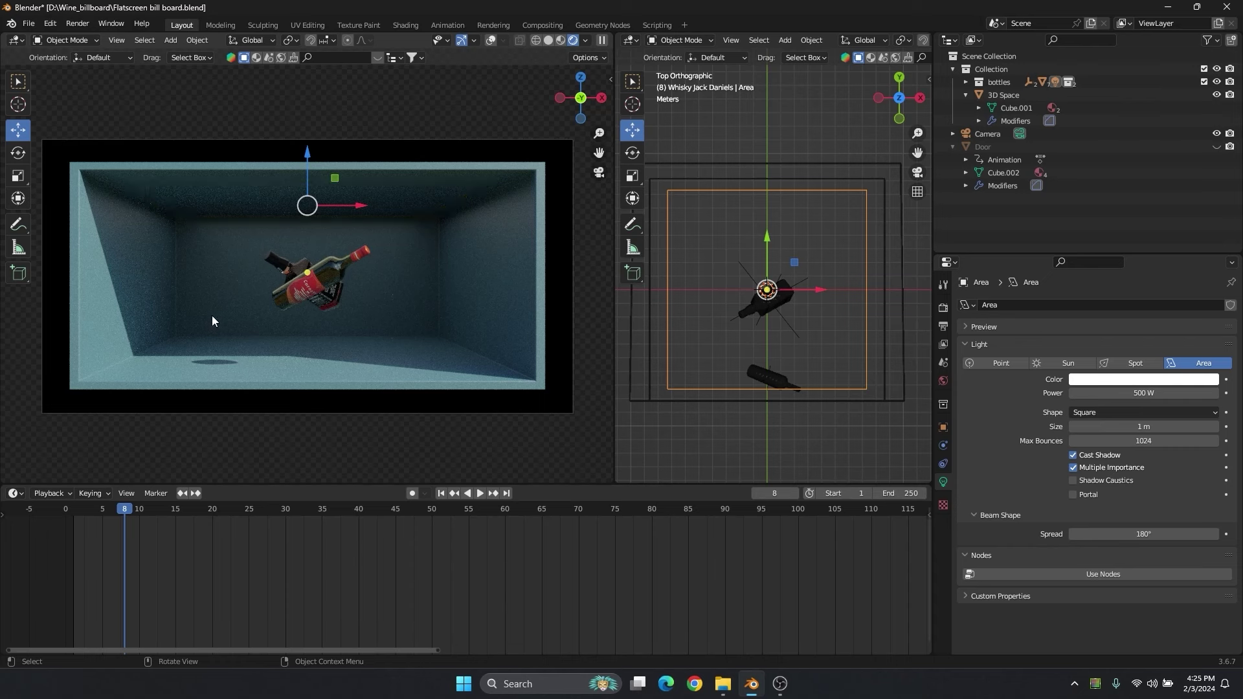
Play the animation up to frame 43 to check the lighting on the whisky bottle outside the box.
mouse_move(756, 693)
scroll(744, 307, down, 2)
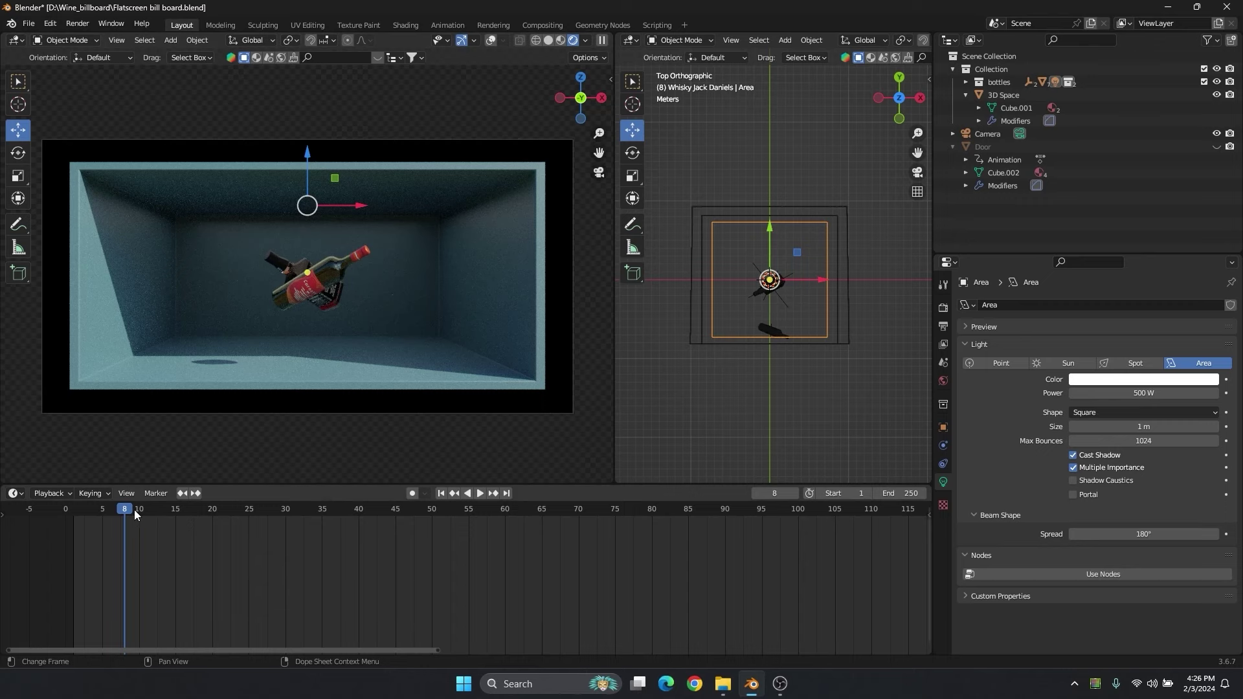
click(99, 510)
key(space)
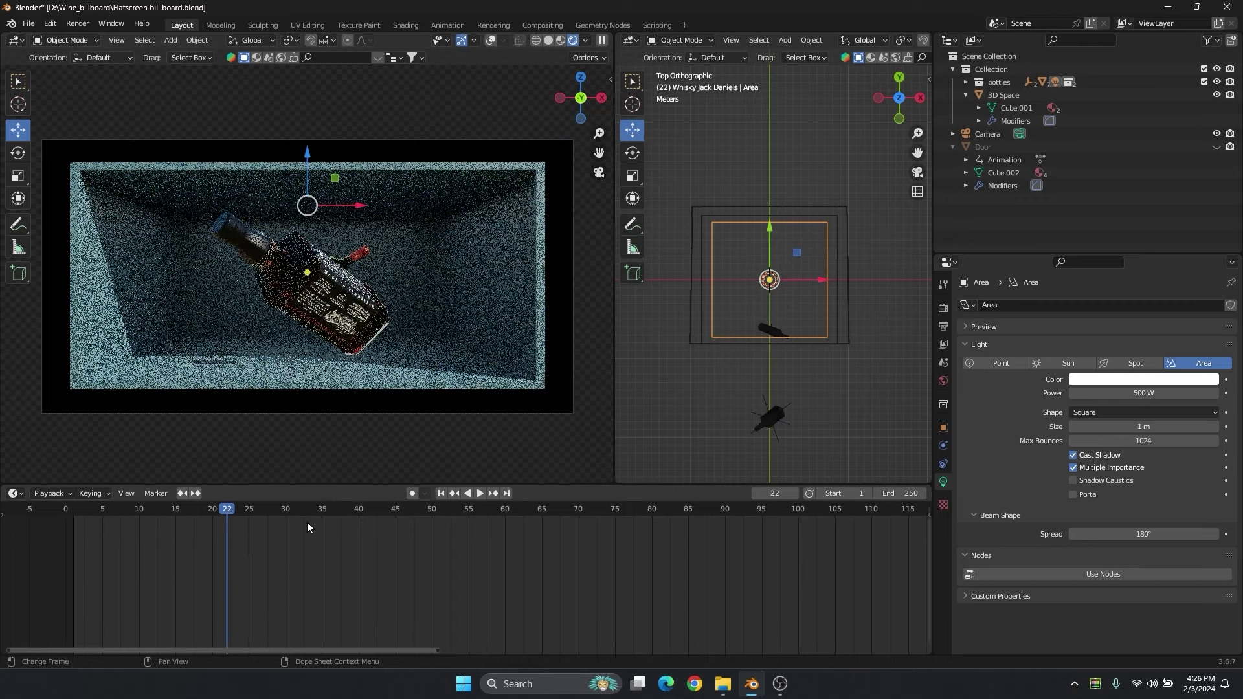
key(space)
key(space)
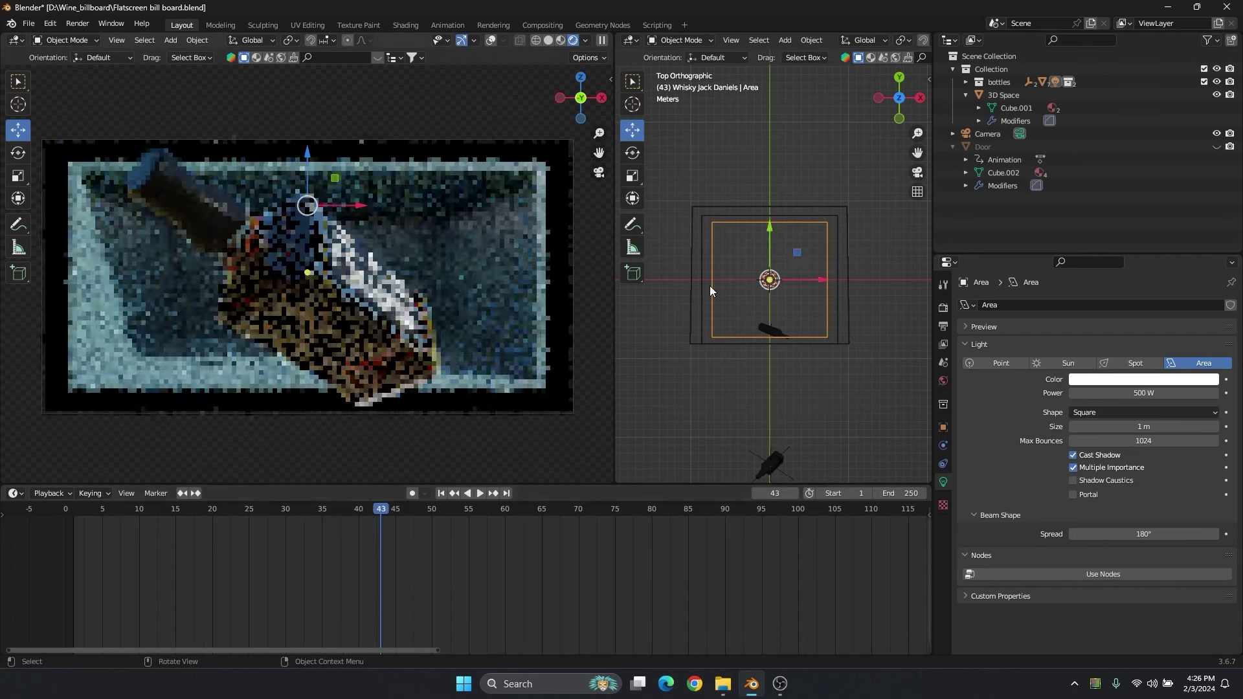
Add a second area light to the scene from the top view.
scroll(709, 285, down, 2)
click(775, 281)
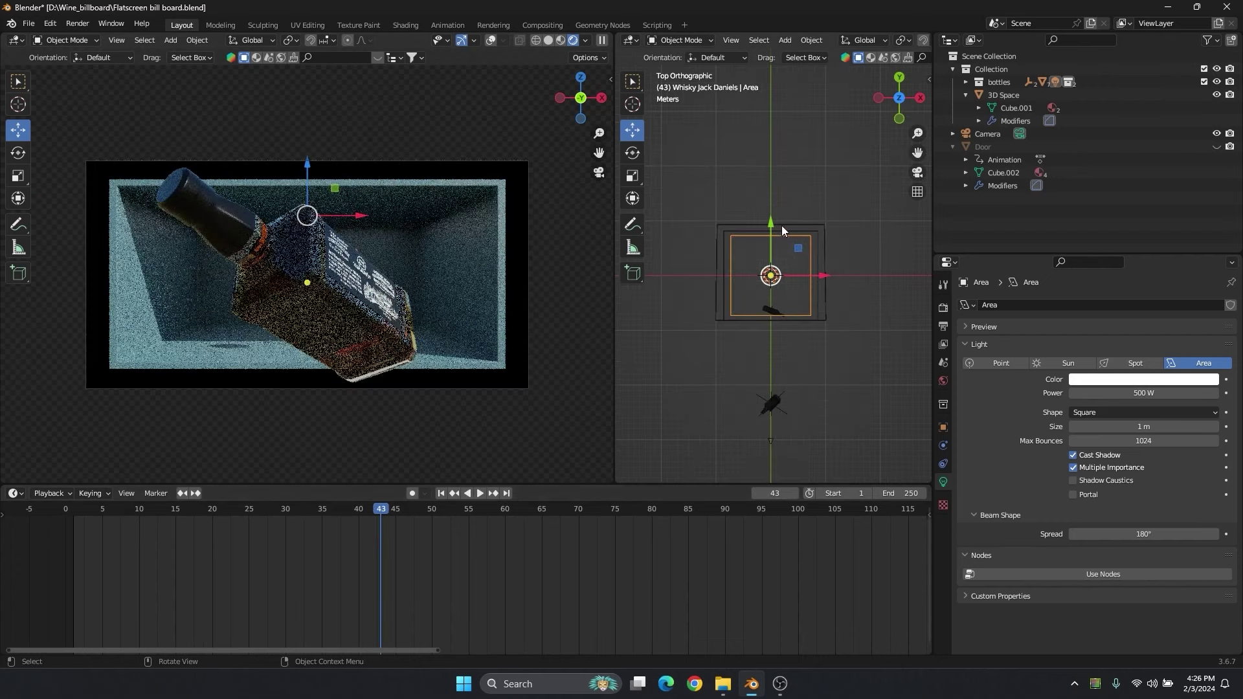
shift+middle_drag(778, 323, 778, 212)
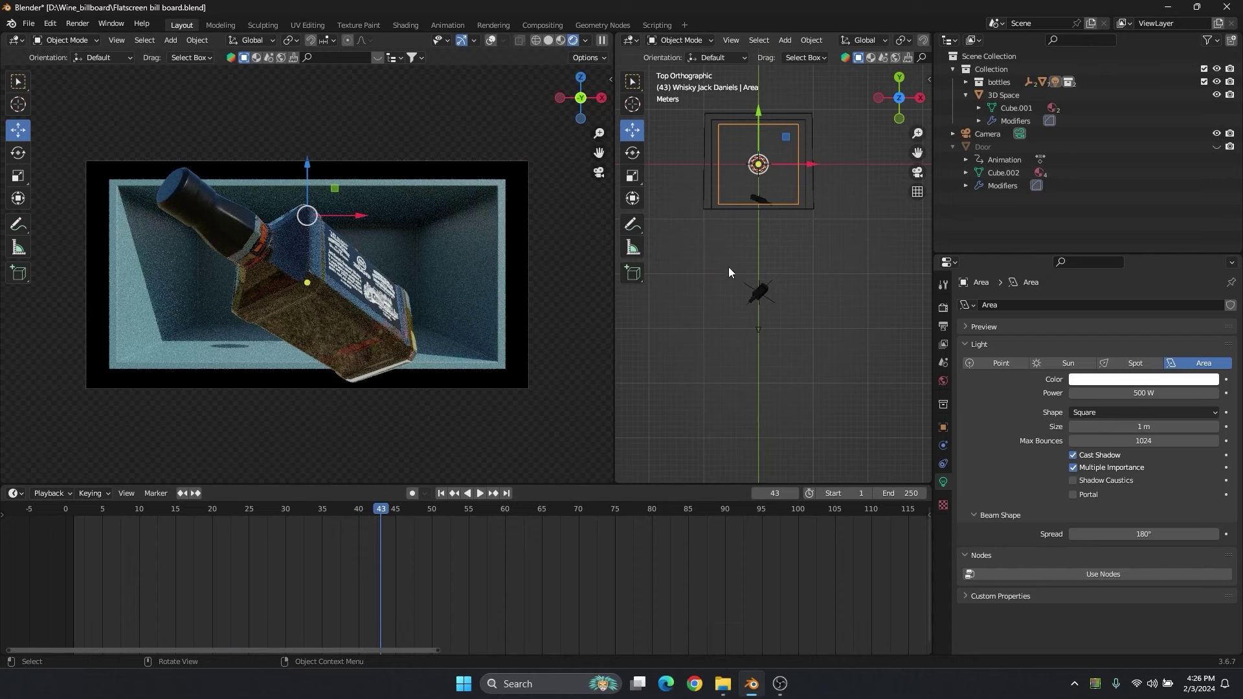
key(shift+a)
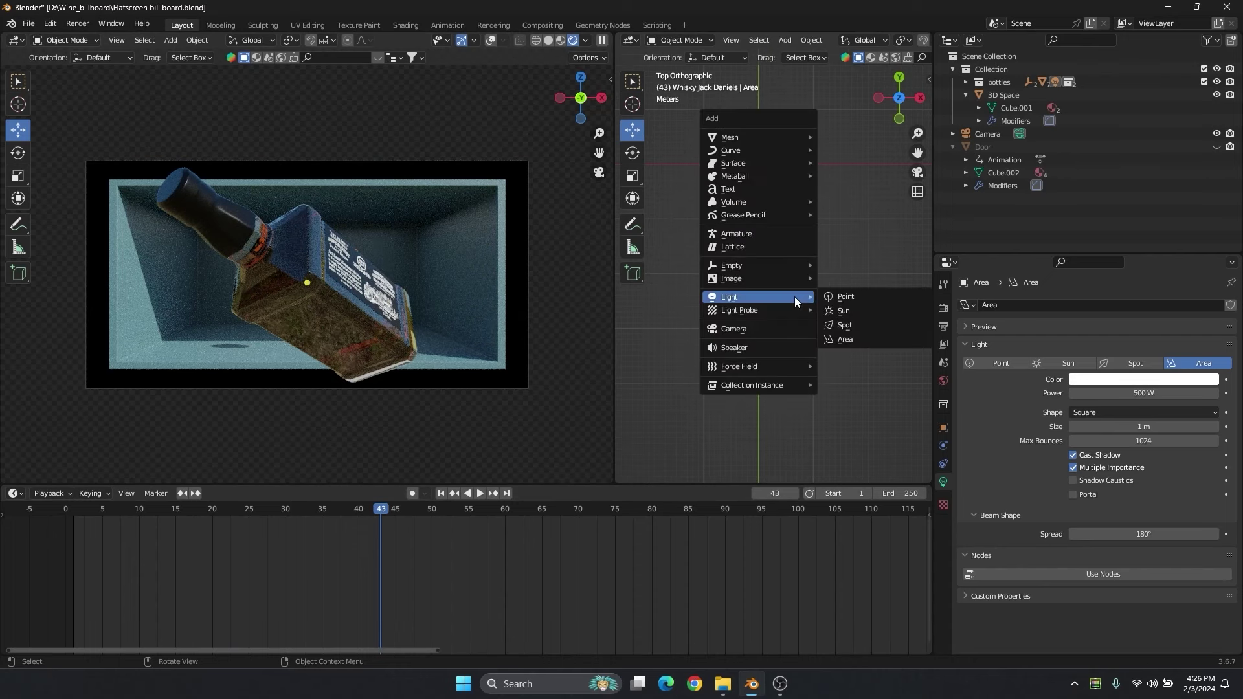
mouse_move(730, 295)
click(844, 335)
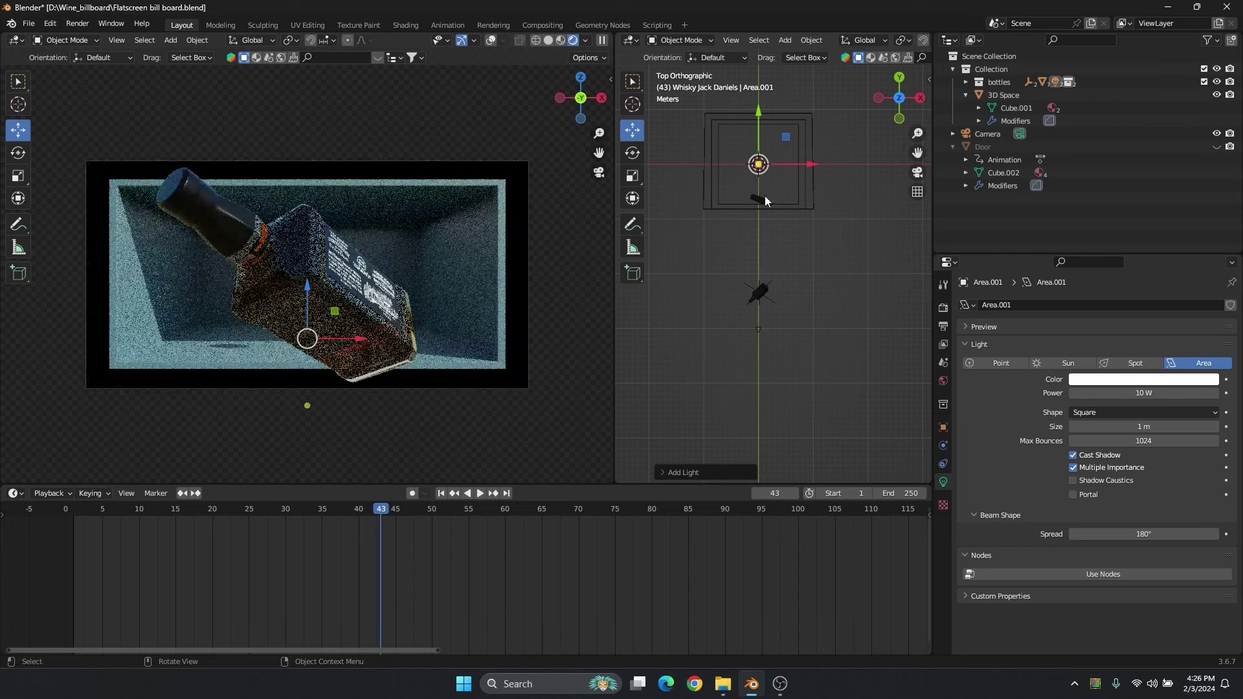
Switch the camera view to solid shading and move the new area light along Y out in front of the box.
scroll(764, 196, down, 3)
drag(764, 185, 765, 218)
click(549, 40)
scroll(778, 259, up, 4)
key(g)
key(y)
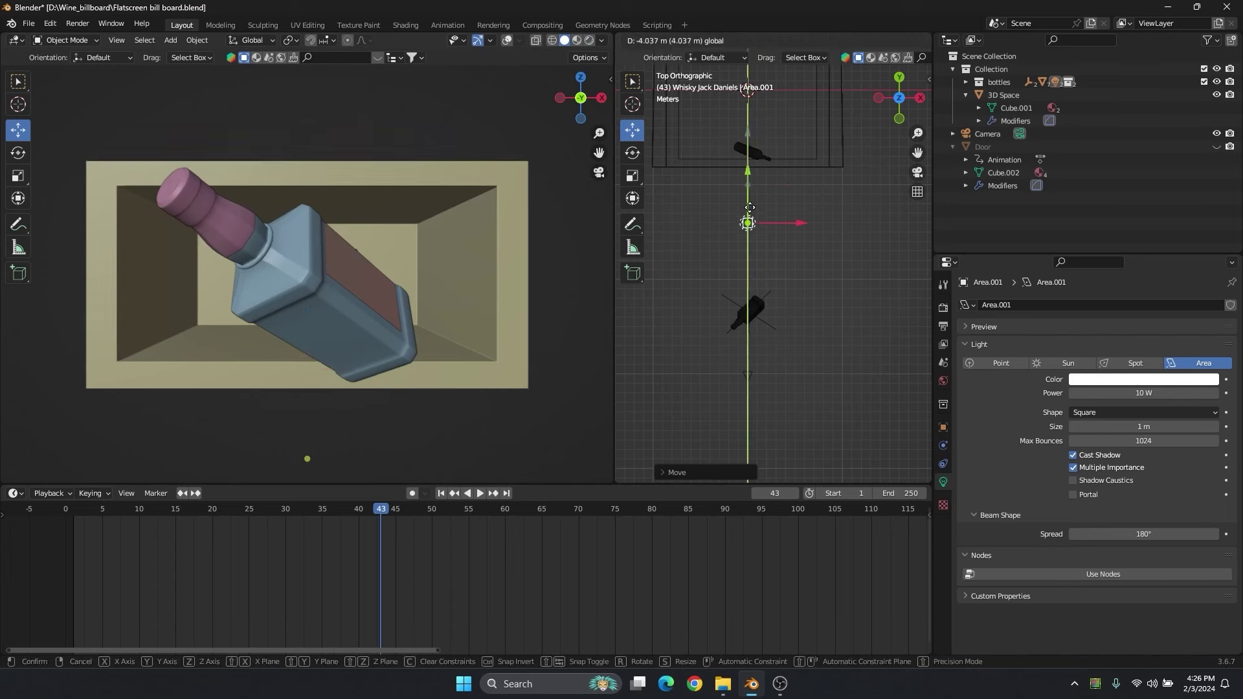
click(776, 304)
Enlarge the new area light and move it along X to the right-hand side of the whisky bottle.
key(s)
click(893, 347)
scroll(841, 323, down, 2)
drag(812, 295, 858, 304)
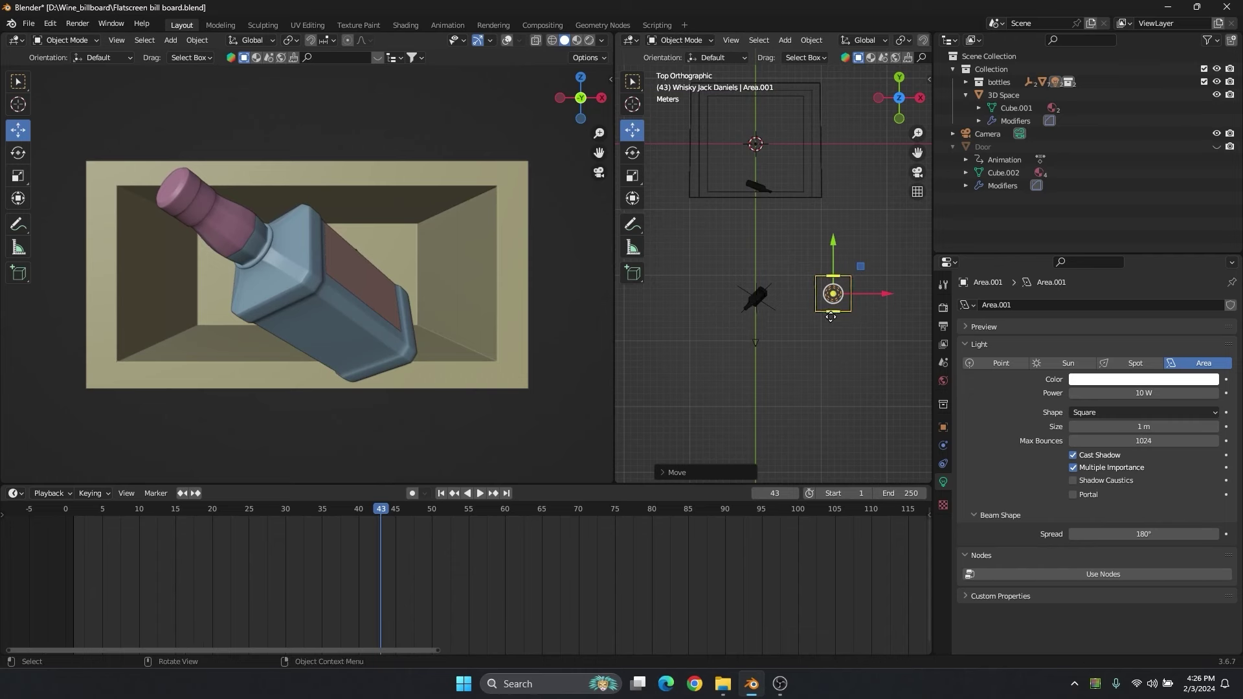
key(s)
click(859, 327)
From the front, raise the area light above the box, rotate it about 47° towards the bottle and adjust its position.
middle_drag(861, 333, 834, 262)
drag(833, 262, 841, 165)
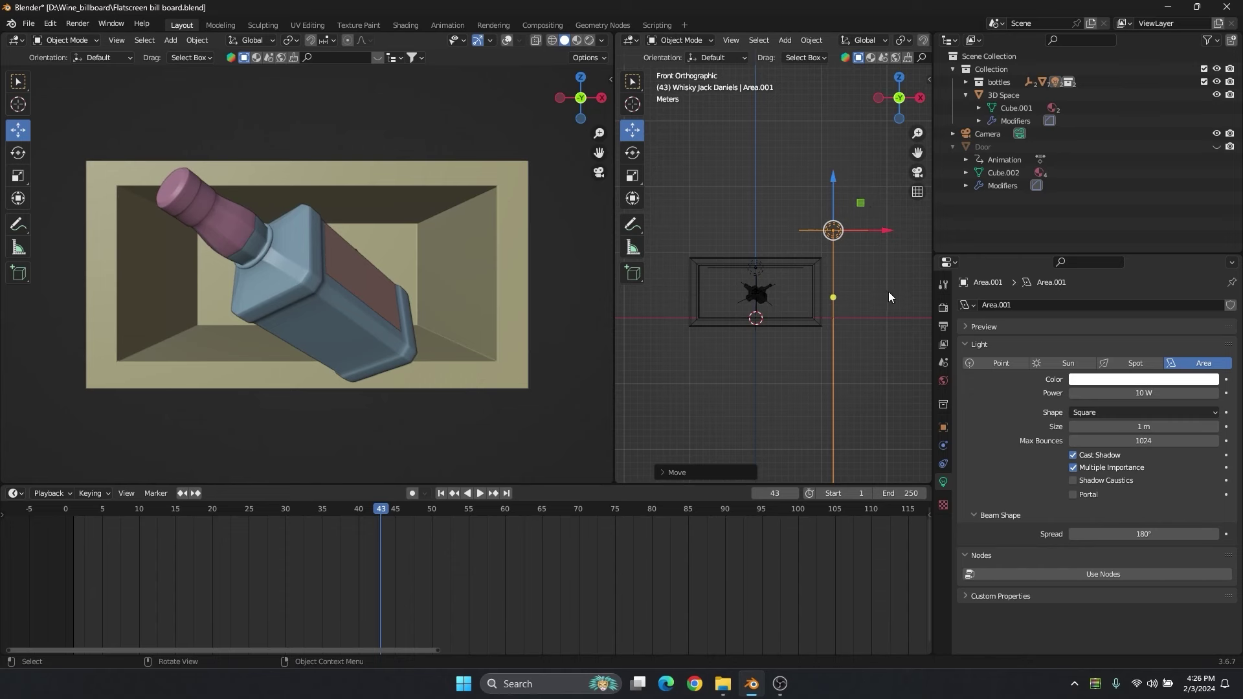
key(r)
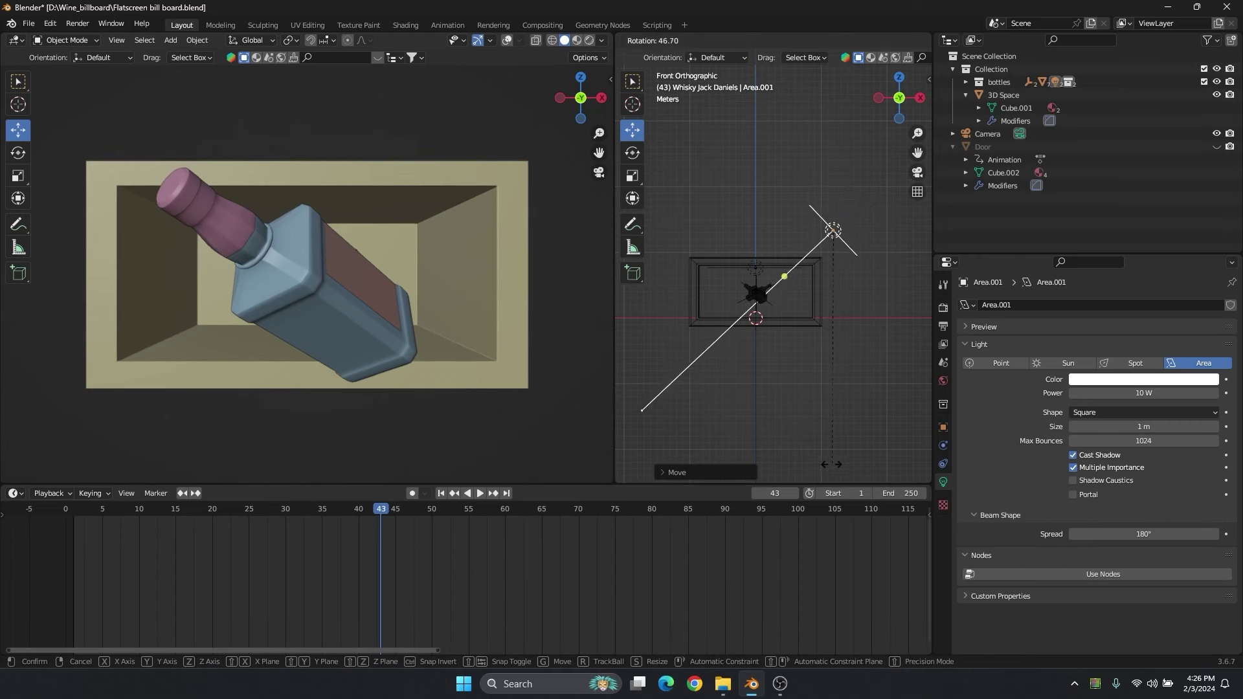
click(820, 475)
mouse_move(841, 311)
middle_down()
mouse_move(822, 306)
mouse_move(755, 362)
mouse_move(788, 291)
mouse_move(839, 298)
middle_up()
key(g)
click(803, 290)
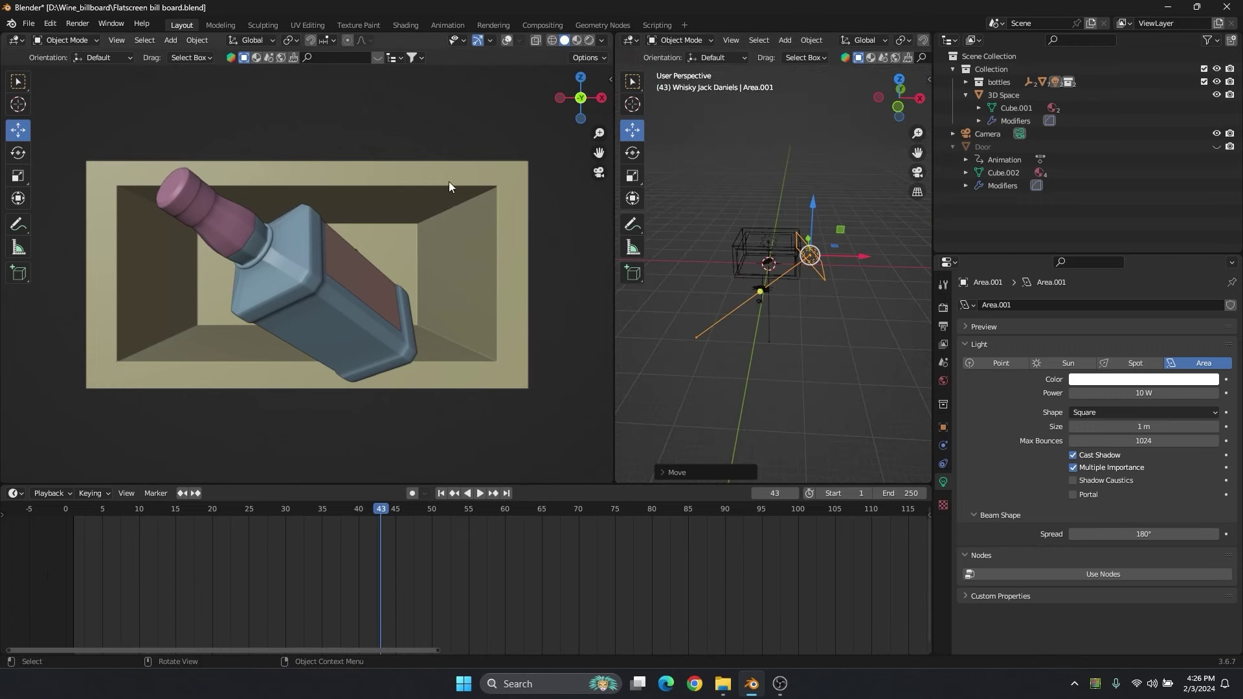
With the camera view in rendered shading, set the area light's power to 500 W and scale it down to about 0.7.
click(594, 42)
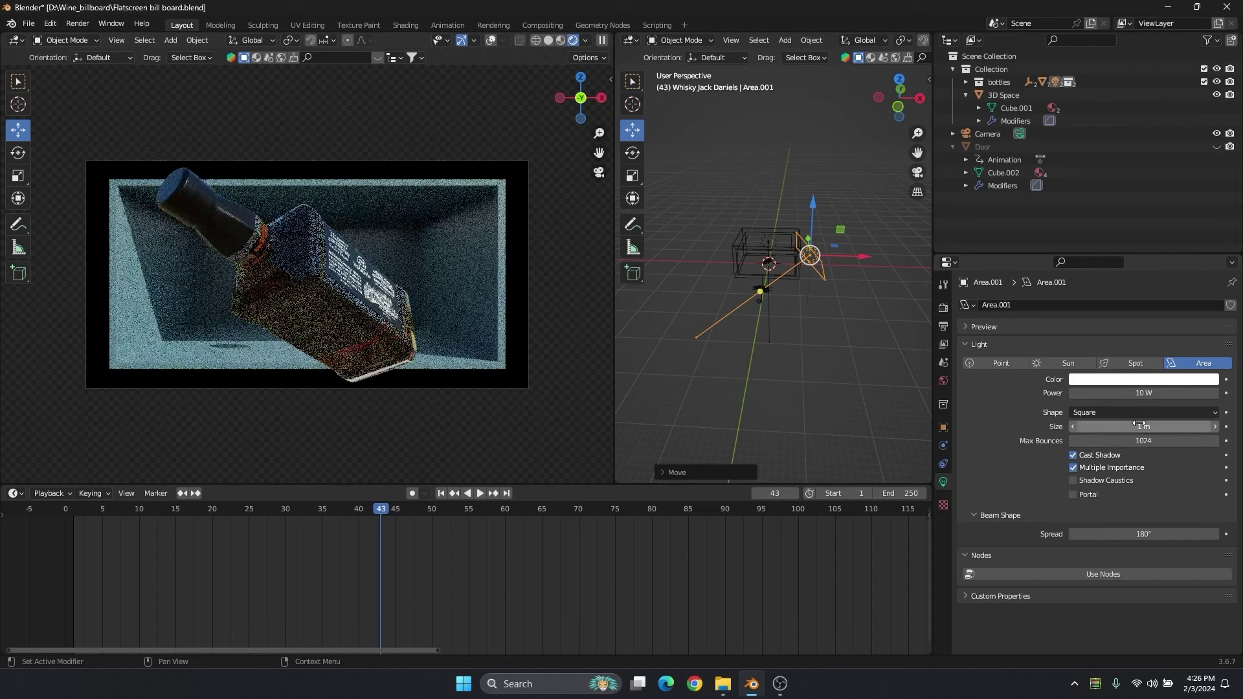
click(1145, 394)
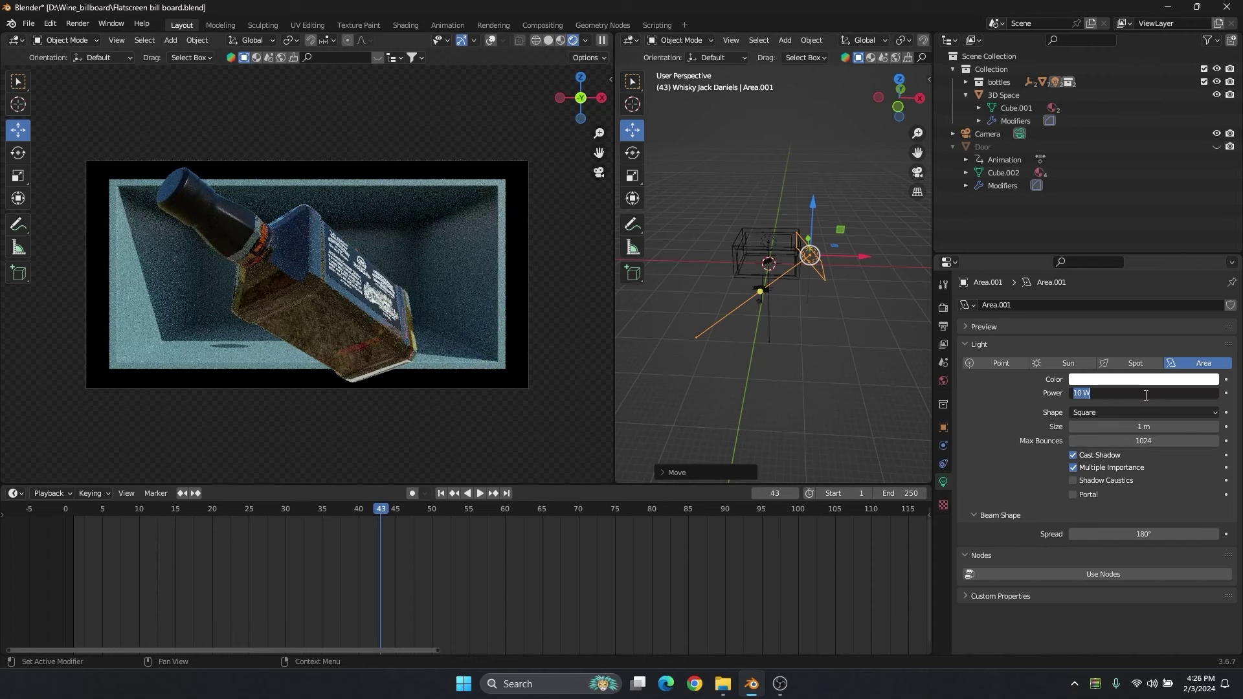
text(1)
key(Return)
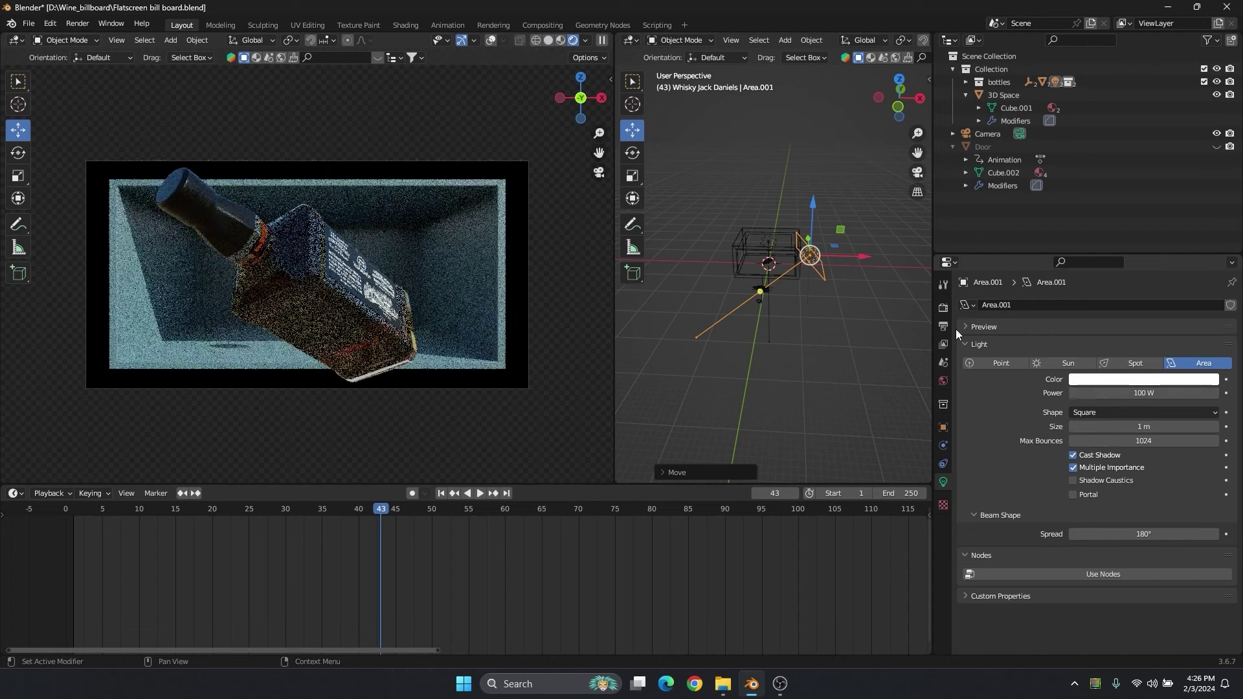
double_click(1152, 392)
text(500)
key(Return)
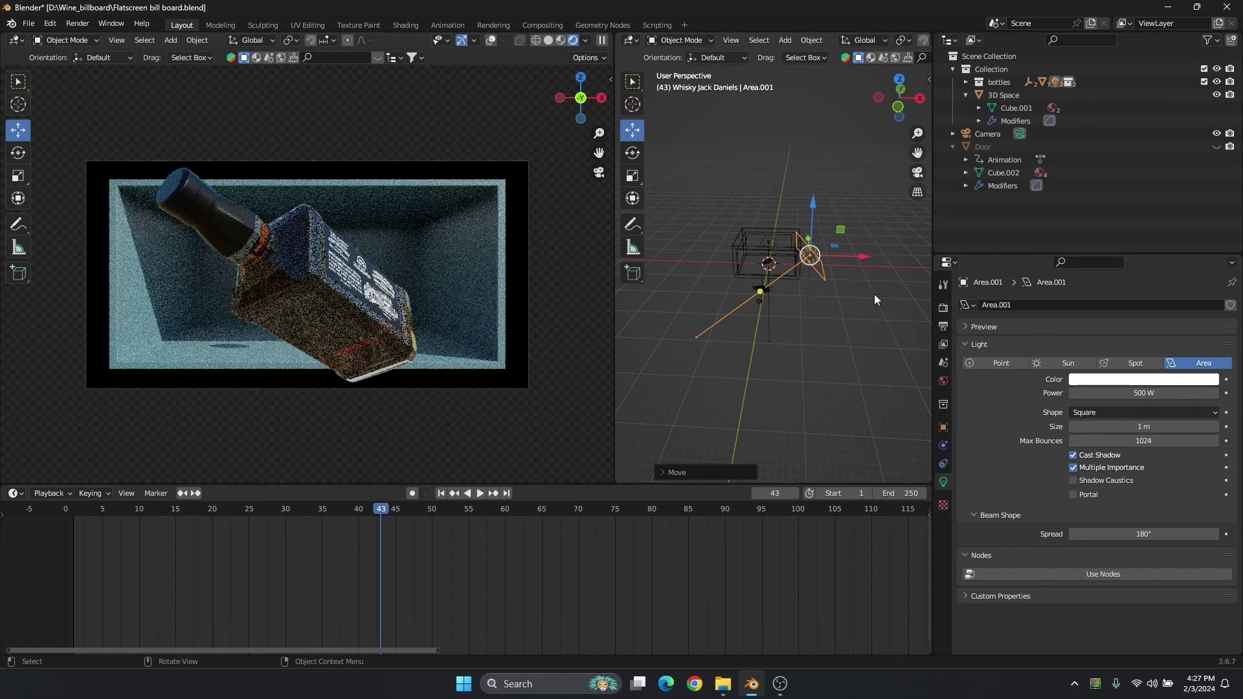
key(s)
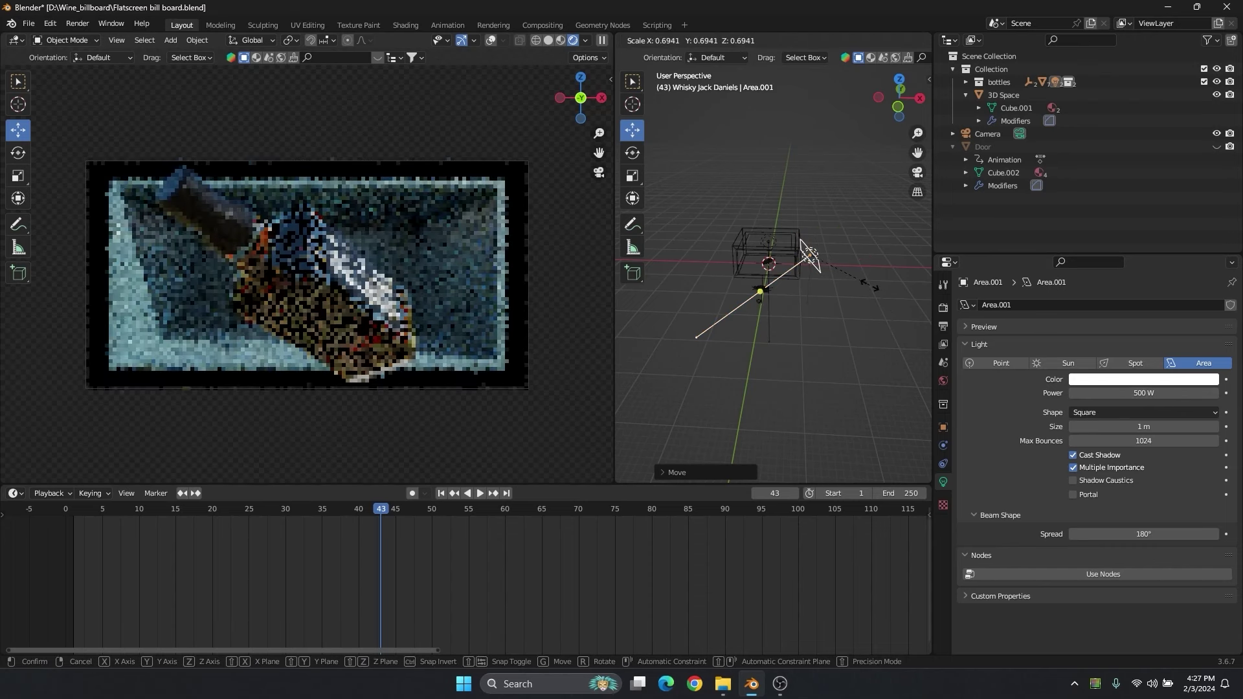
click(868, 284)
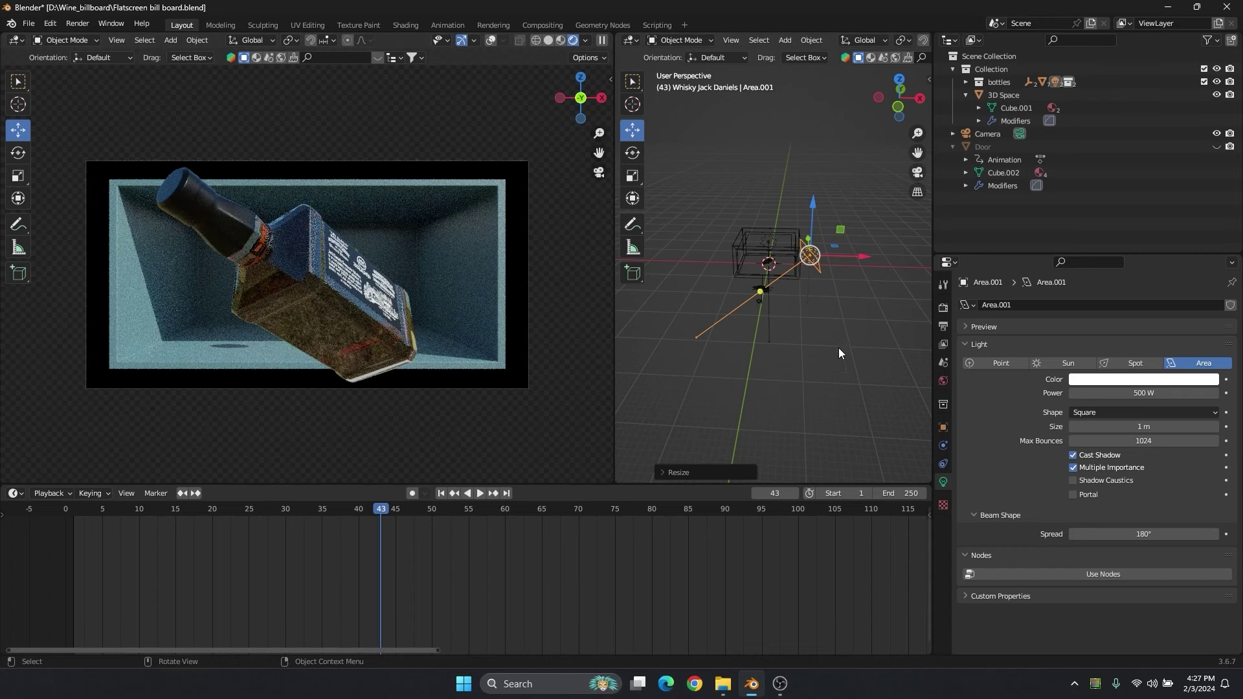
Duplicate the area light in the front view, rotate the copy about -119° and place it on the opposite side of the box.
middle_drag(839, 353, 848, 367)
key(KP_1)
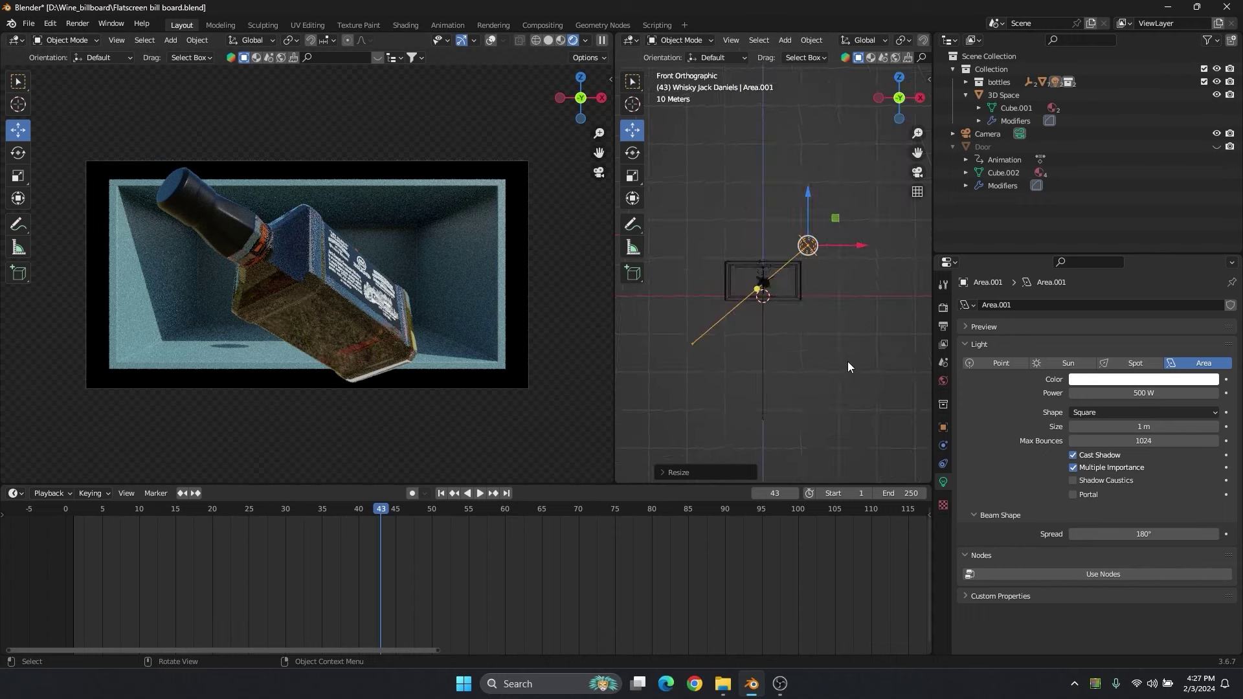
key(shift+d)
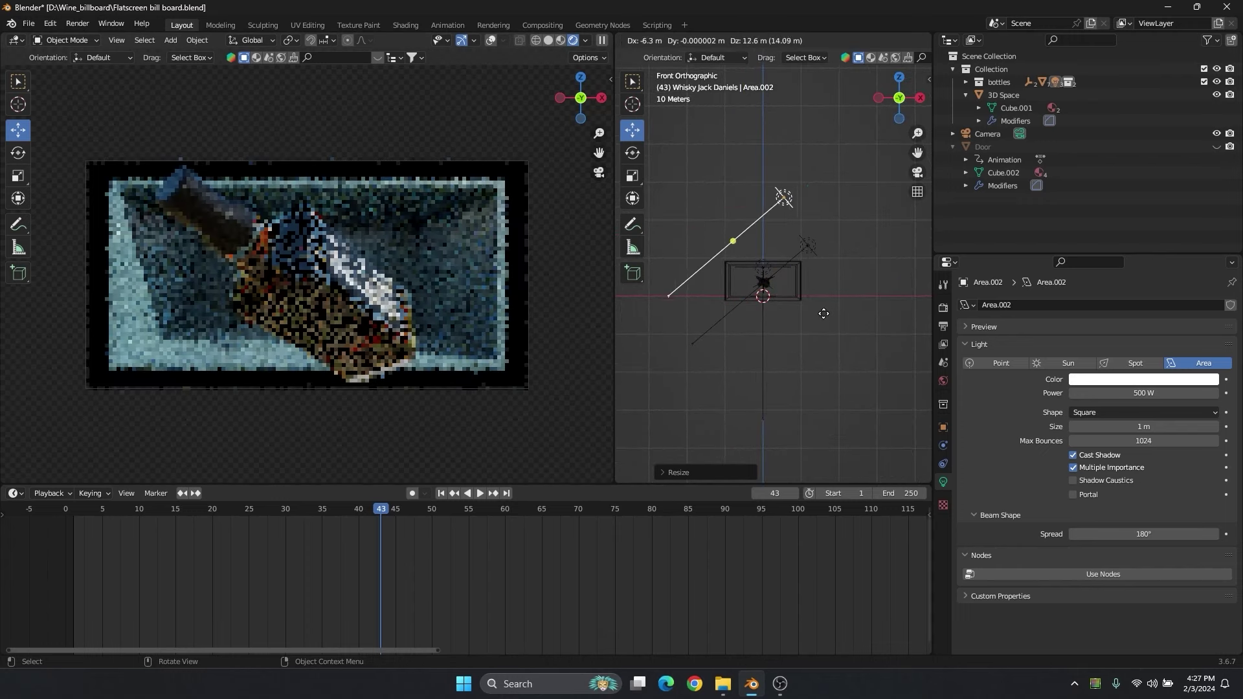
right_click(876, 314)
key(r)
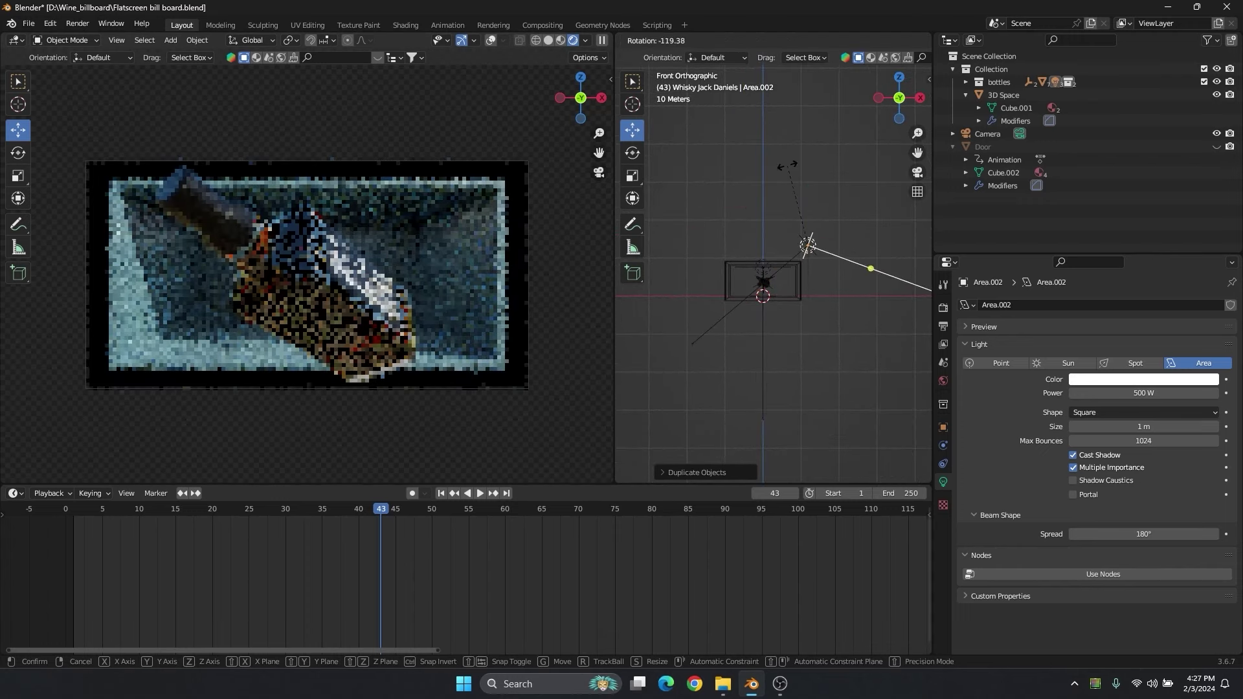
click(792, 169)
drag(858, 245, 723, 264)
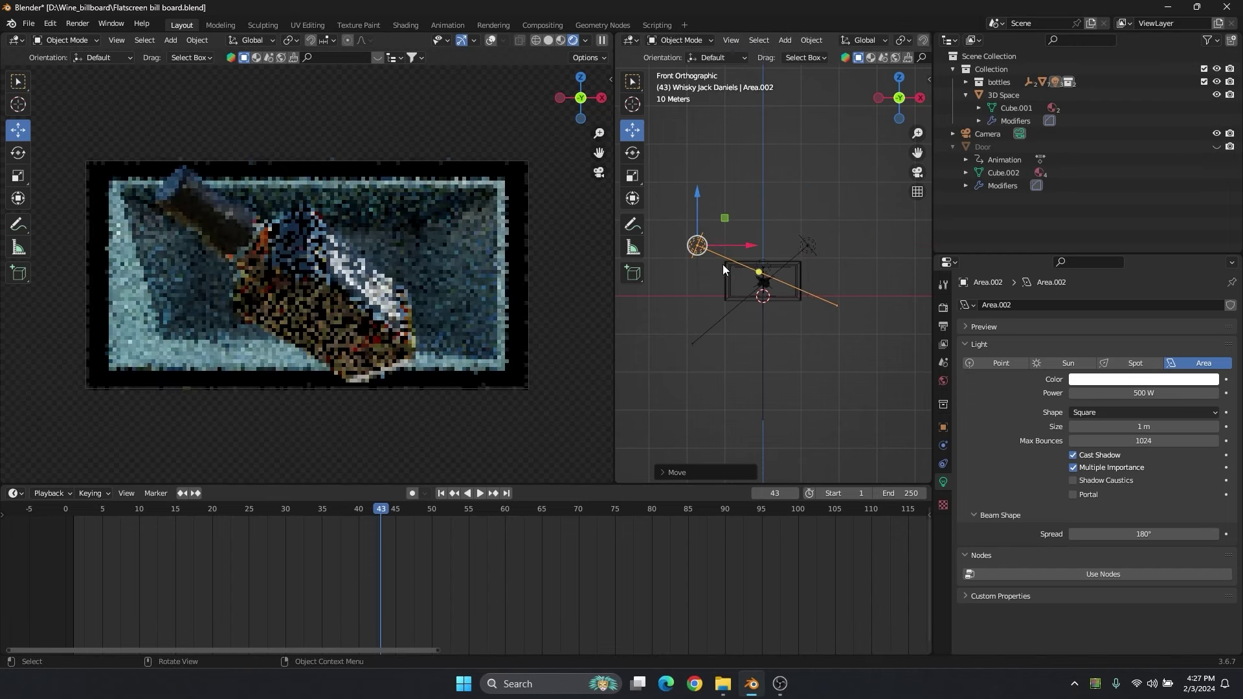
mouse_move(700, 199)
mouse_down()
mouse_move(703, 225)
mouse_move(712, 214)
mouse_up()
From the top, rotate the duplicated light about 23° and move it closer so it points at the bottle.
key(KP_7)
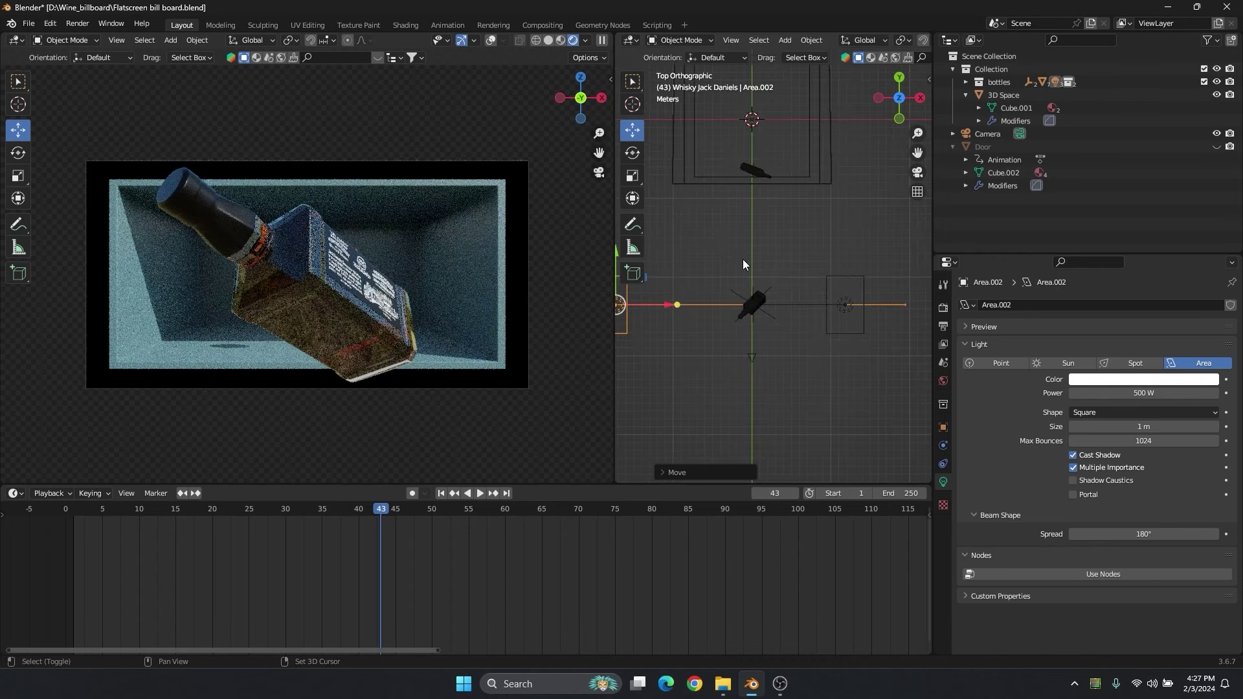
scroll(743, 259, up, 1)
shift+middle_drag(743, 259, 794, 231)
key(r)
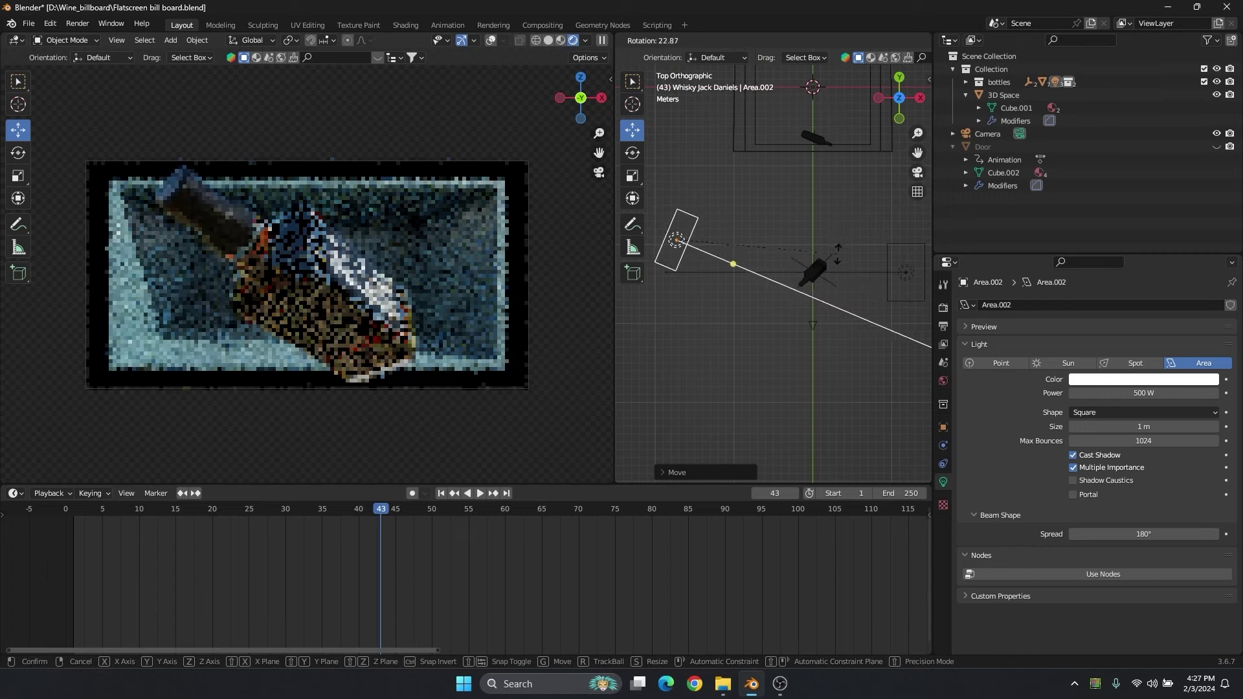
click(693, 253)
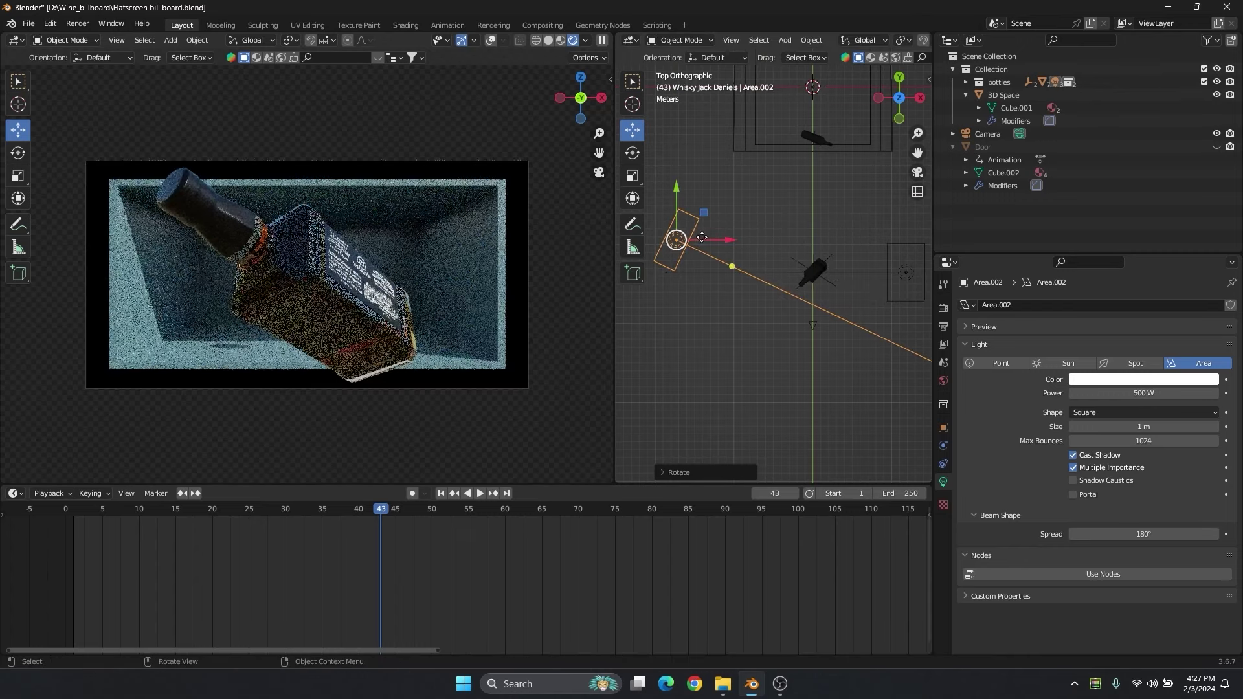
key(g)
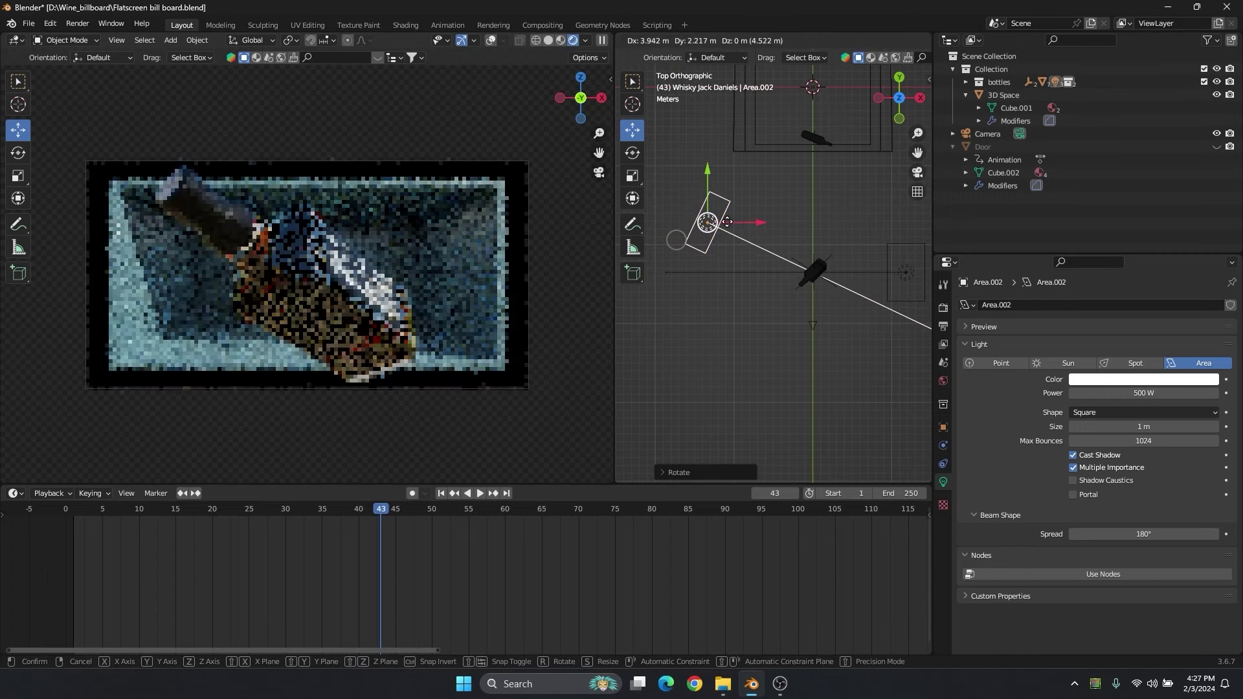
click(728, 221)
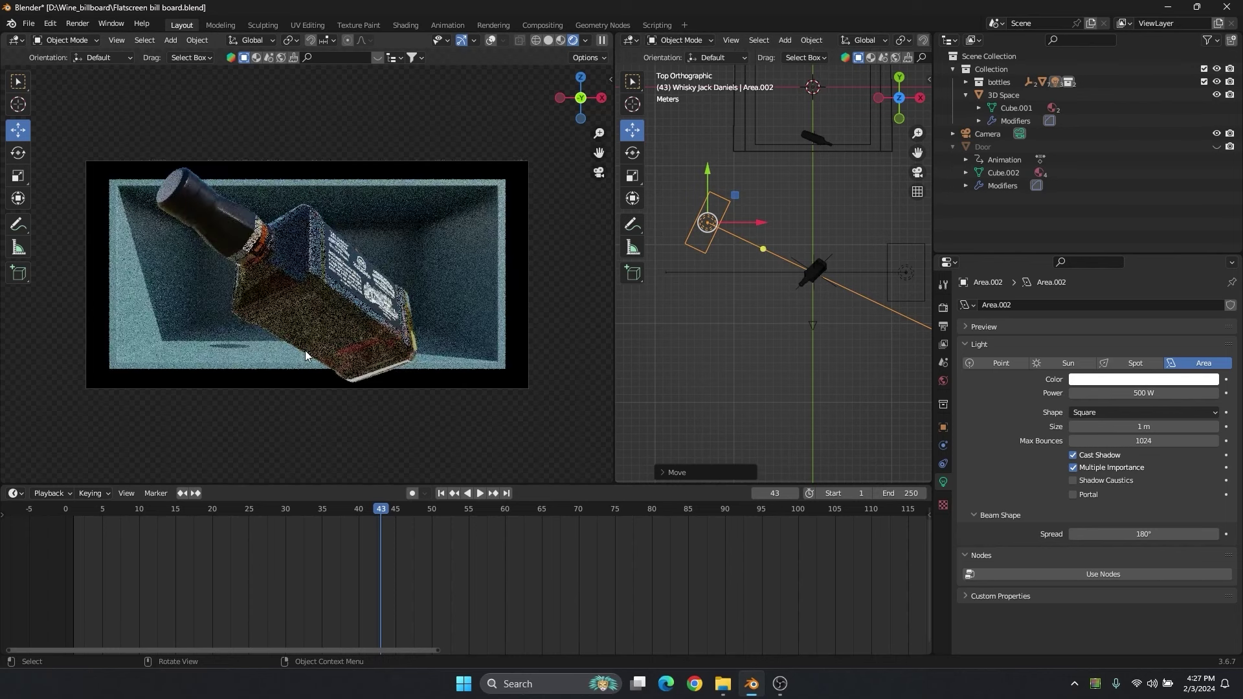
From the front, tilt the duplicated light slightly upward and lower it so its beam passes through the bottle.
key(KP_1)
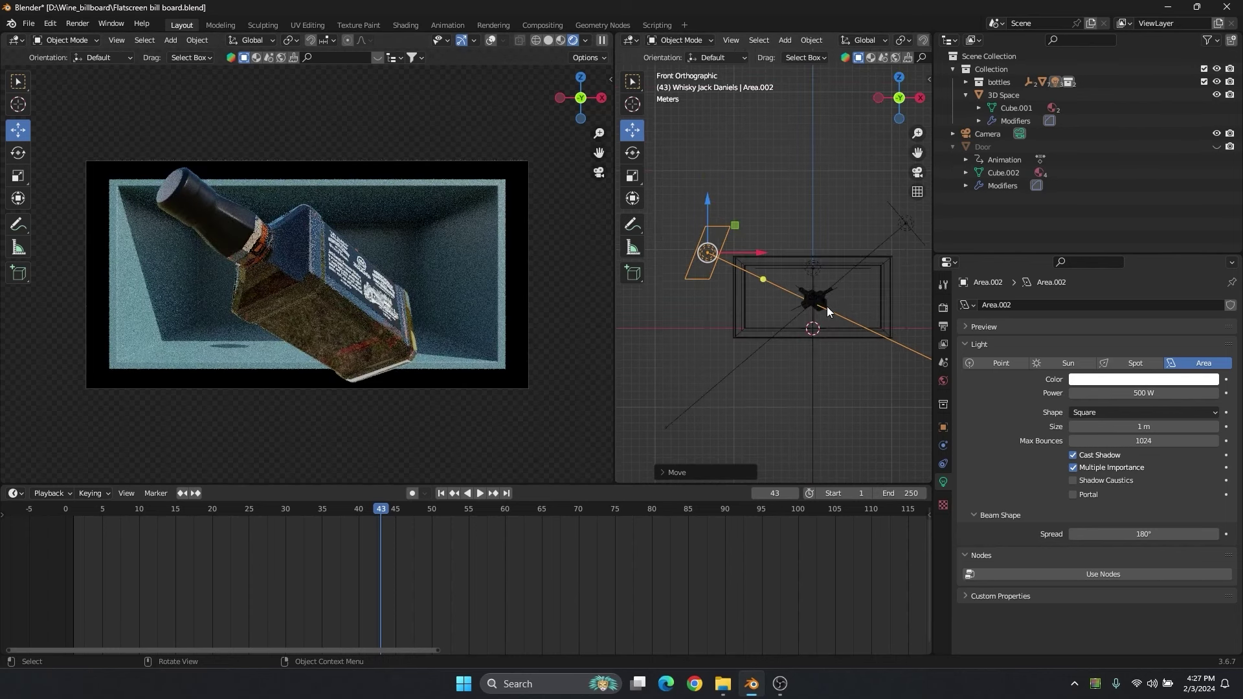
key(r)
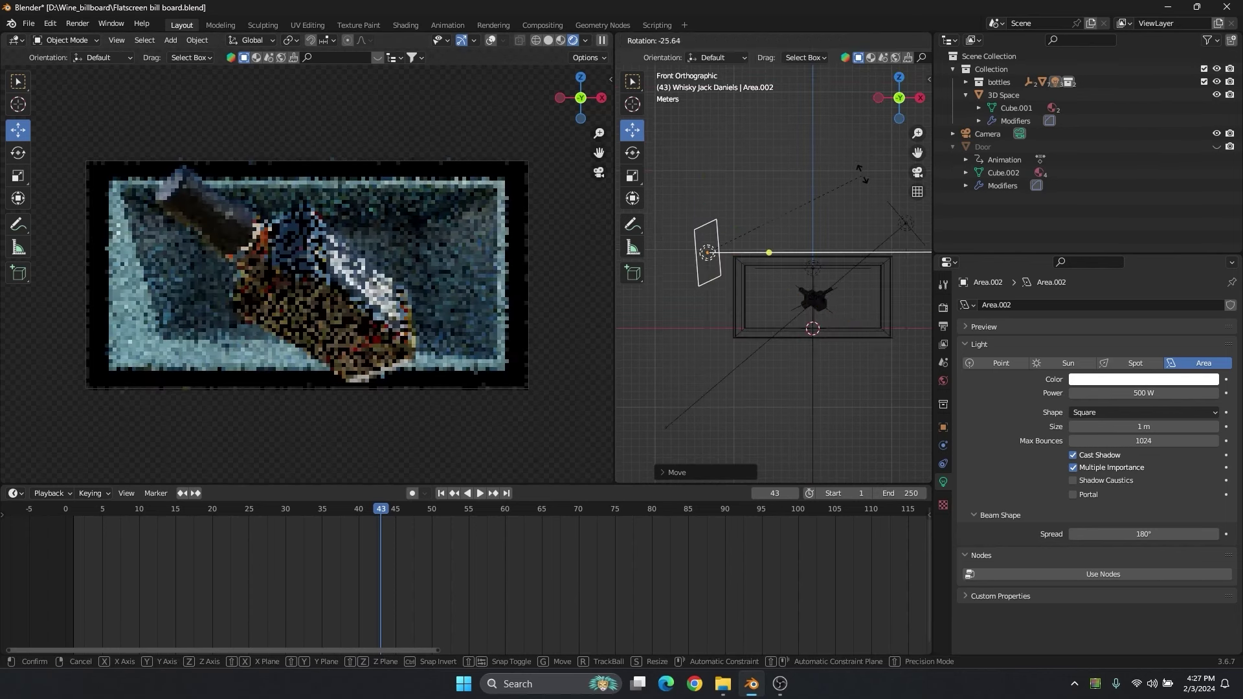
click(852, 142)
key(g)
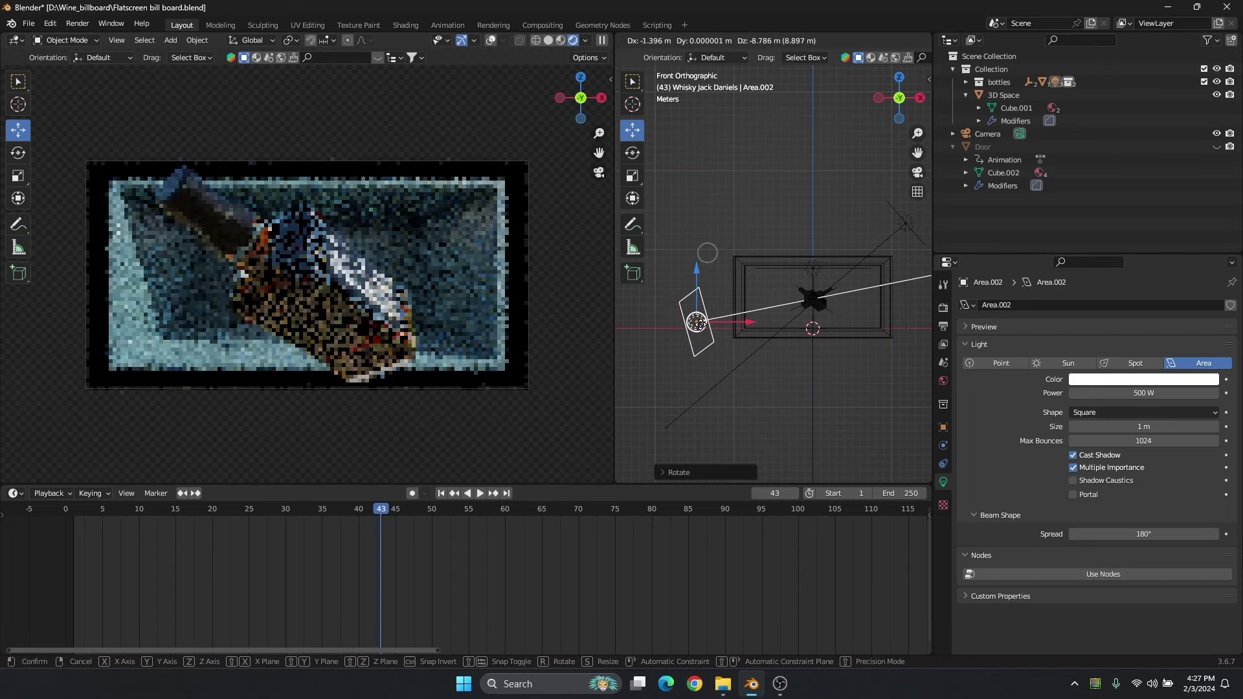
click(875, 383)
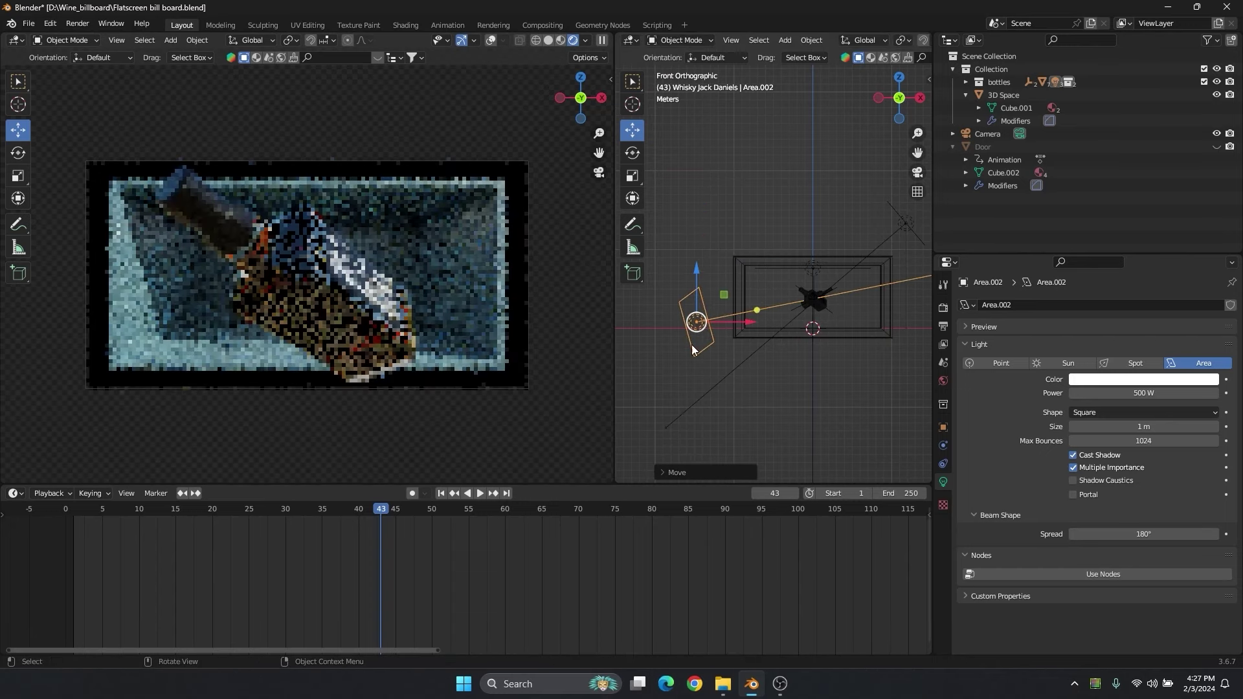
Set the duplicated light's power to 1000 W and its color to a warm pale yellow.
click(1130, 391)
text(1000)
key(Return)
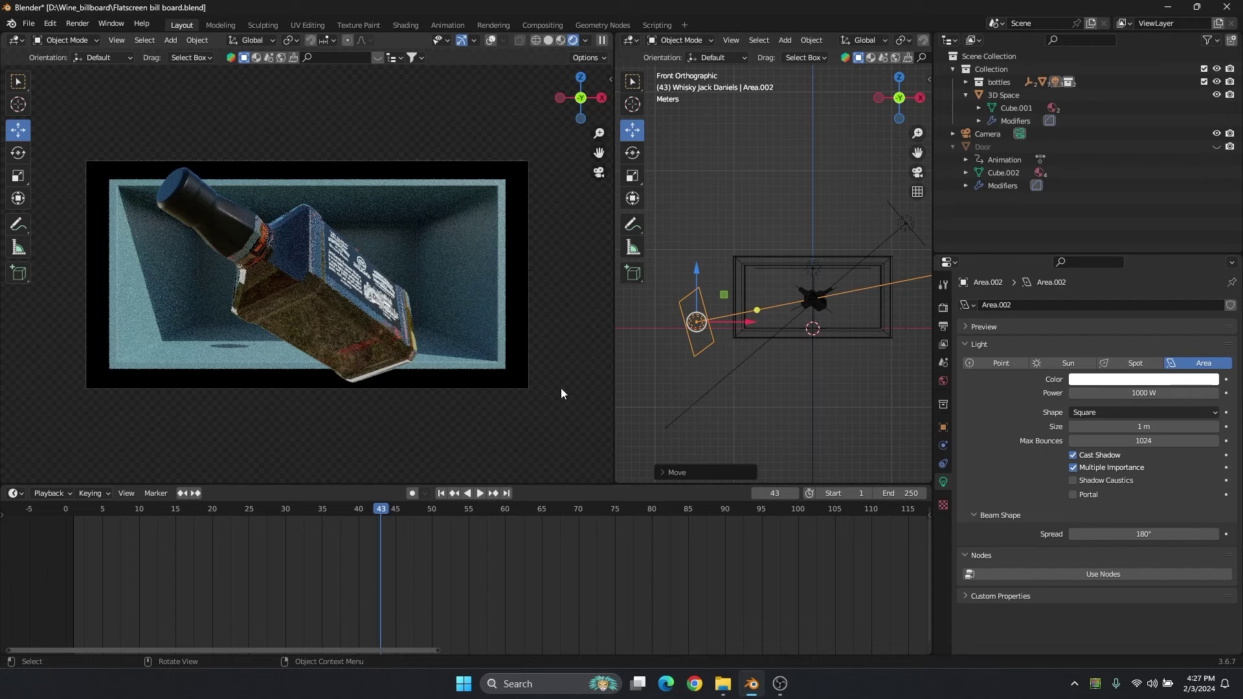
click(1163, 380)
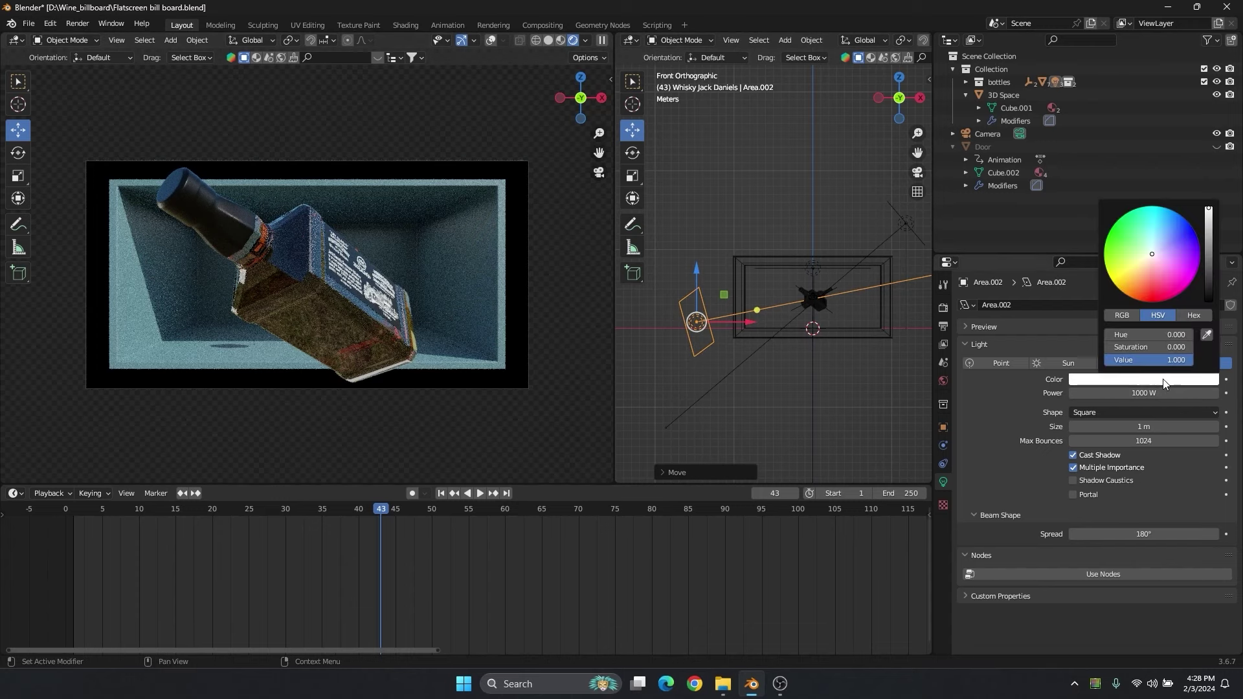
click(1137, 268)
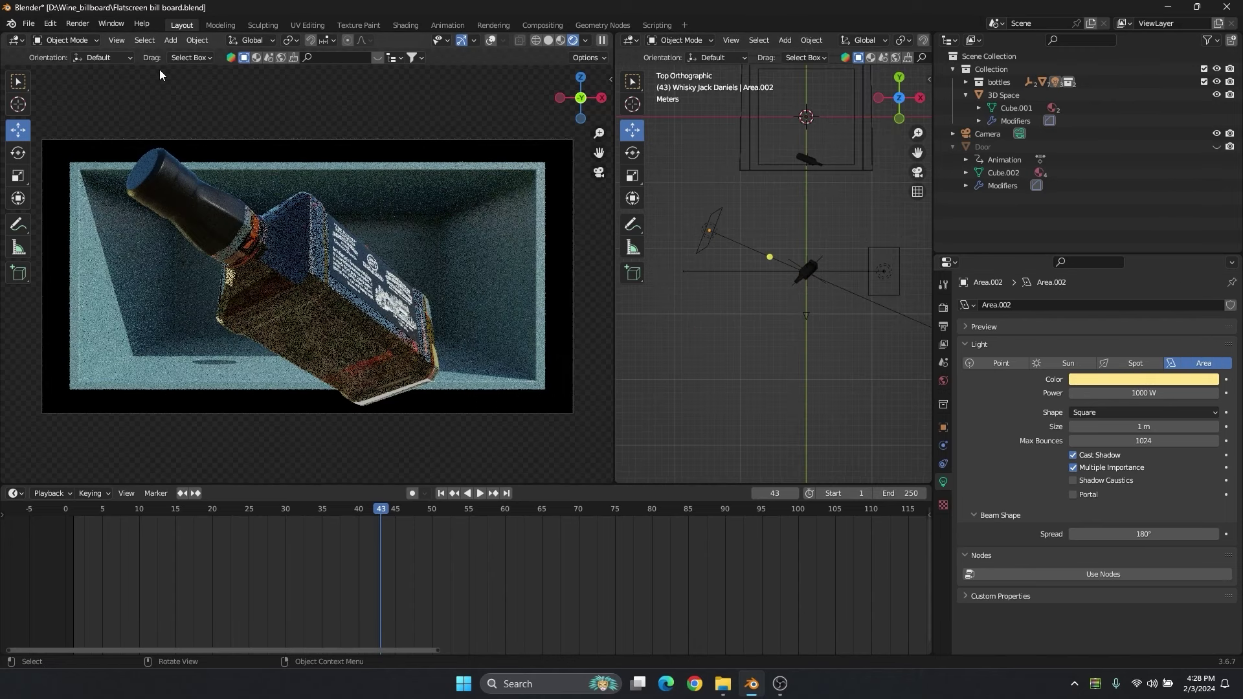
Save the billboard file and check the wine bottle's lighting at frames 52, 68 and 77.
click(29, 24)
click(53, 108)
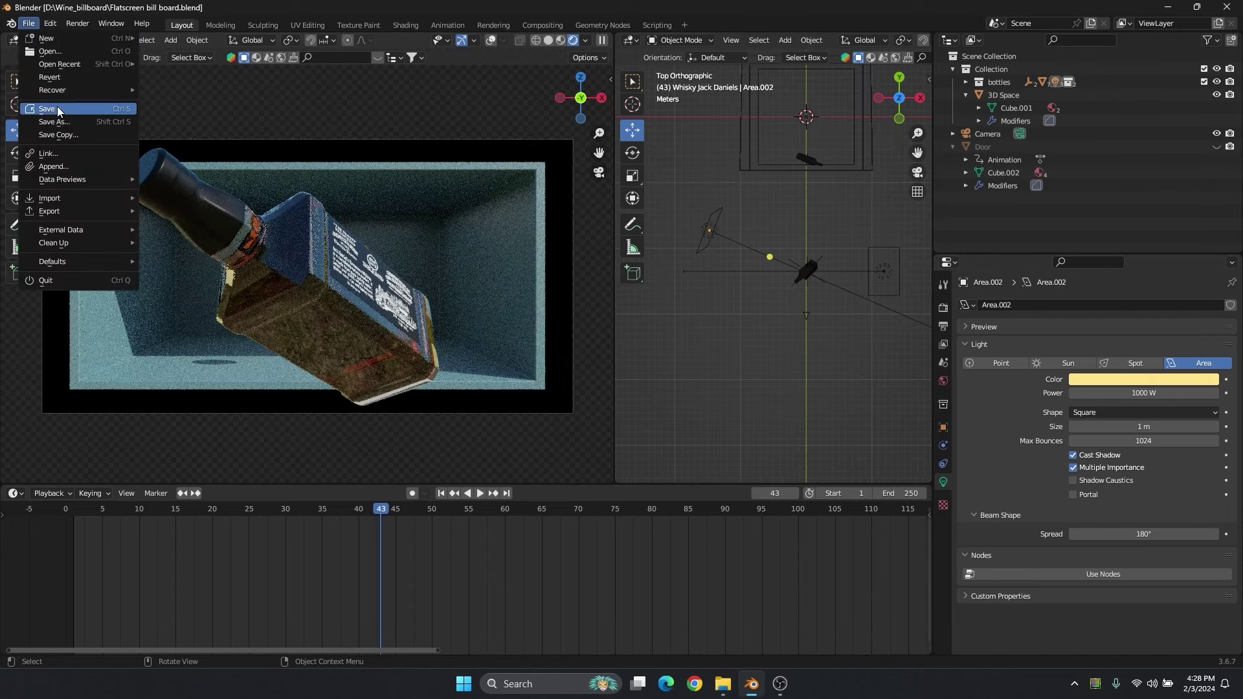
click(462, 511)
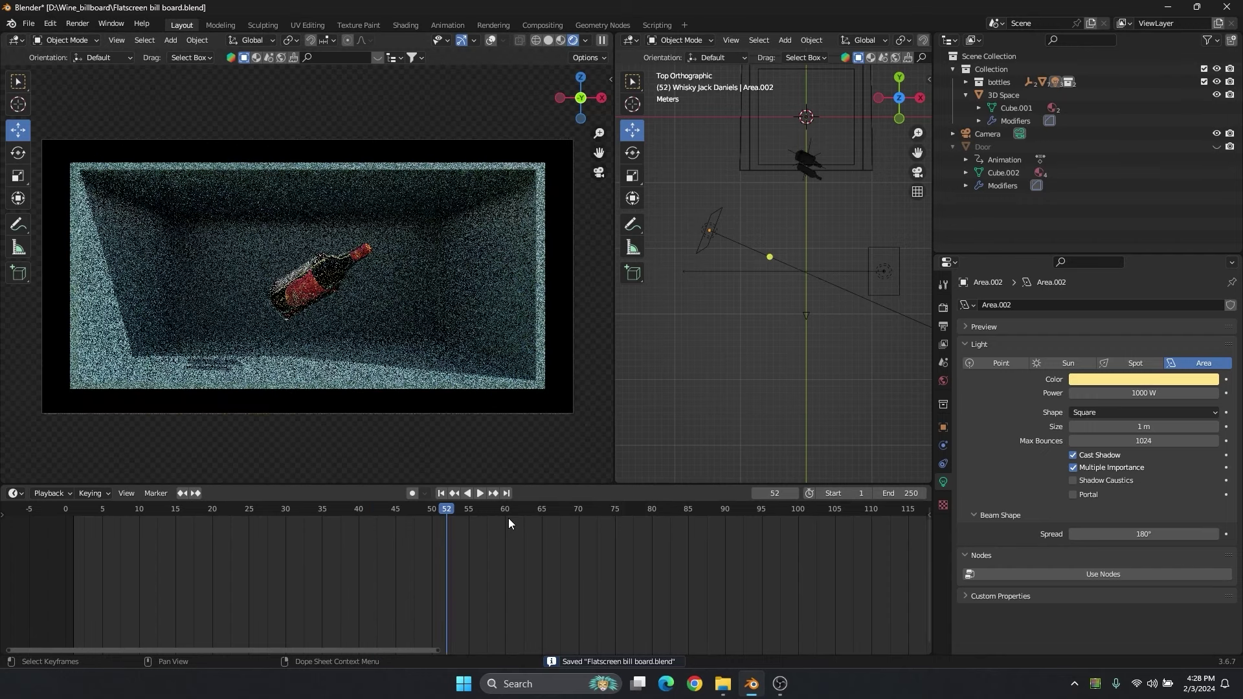
click(563, 510)
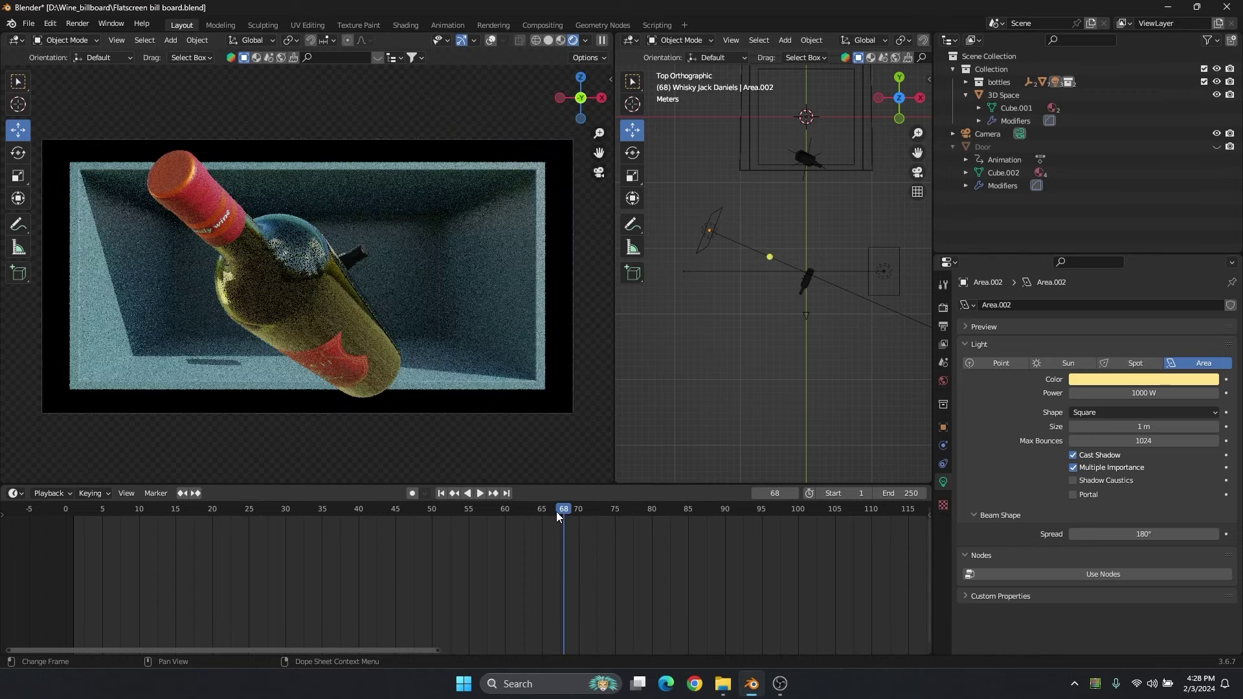
click(627, 511)
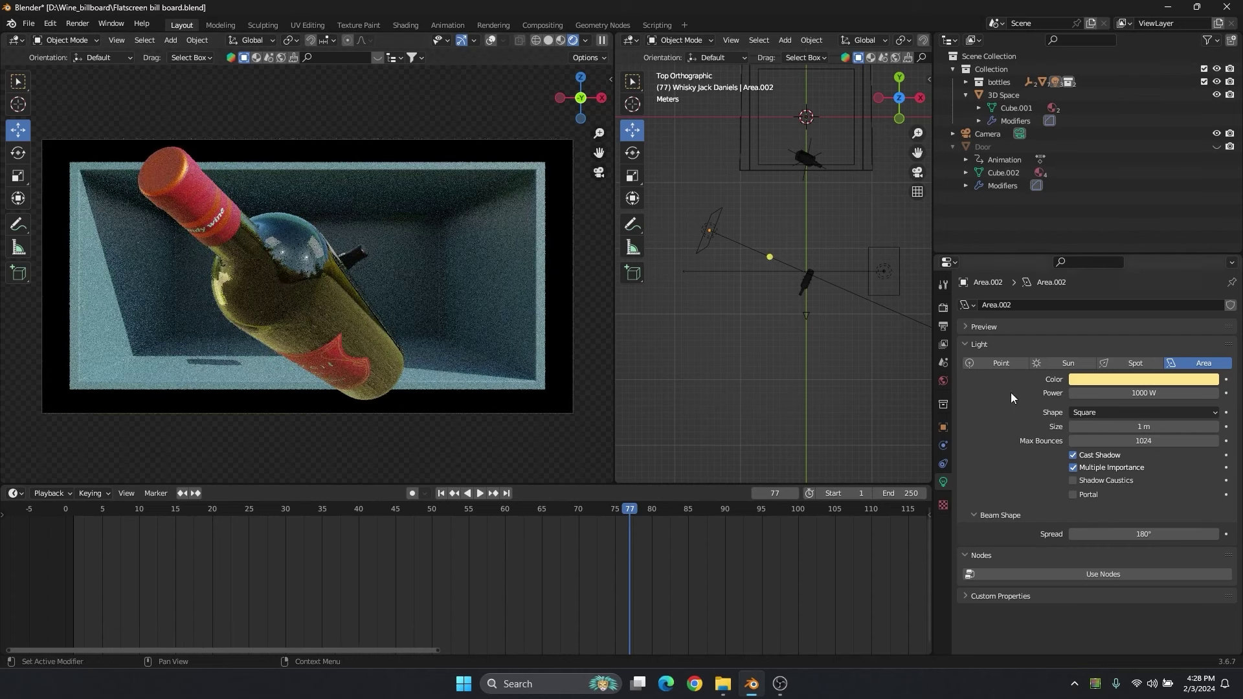
Set the render output's resolution scale to 100%.
click(943, 327)
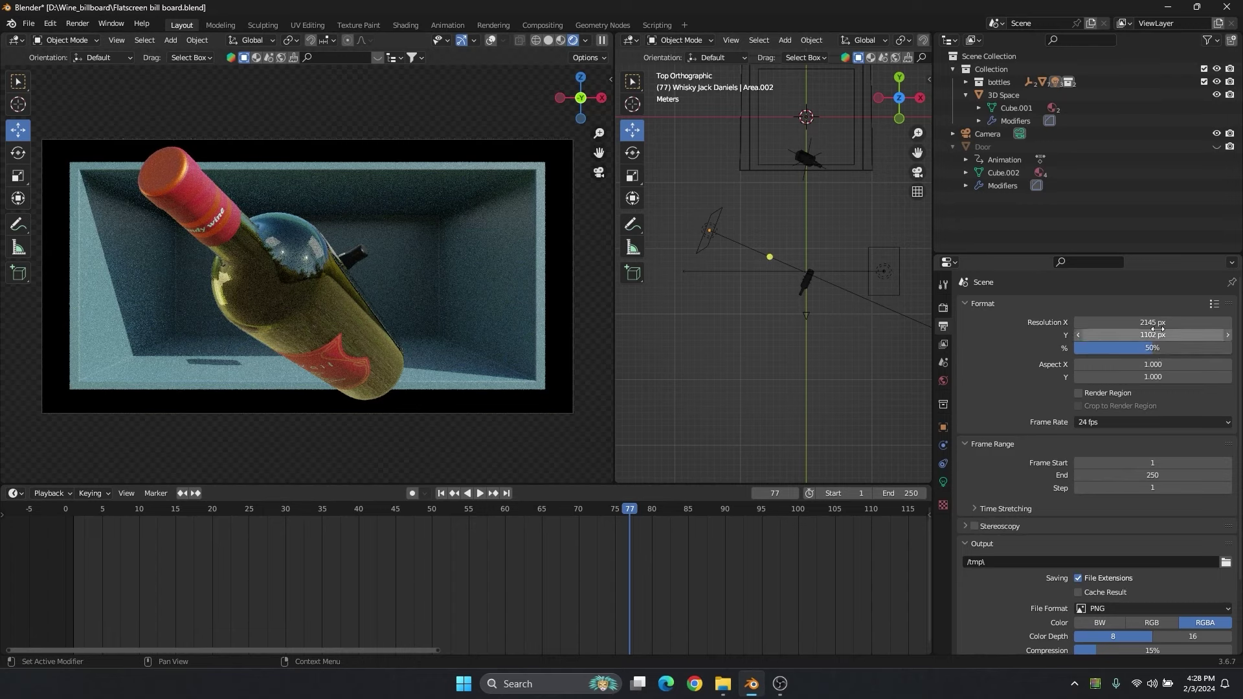
drag(1149, 347, 1228, 347)
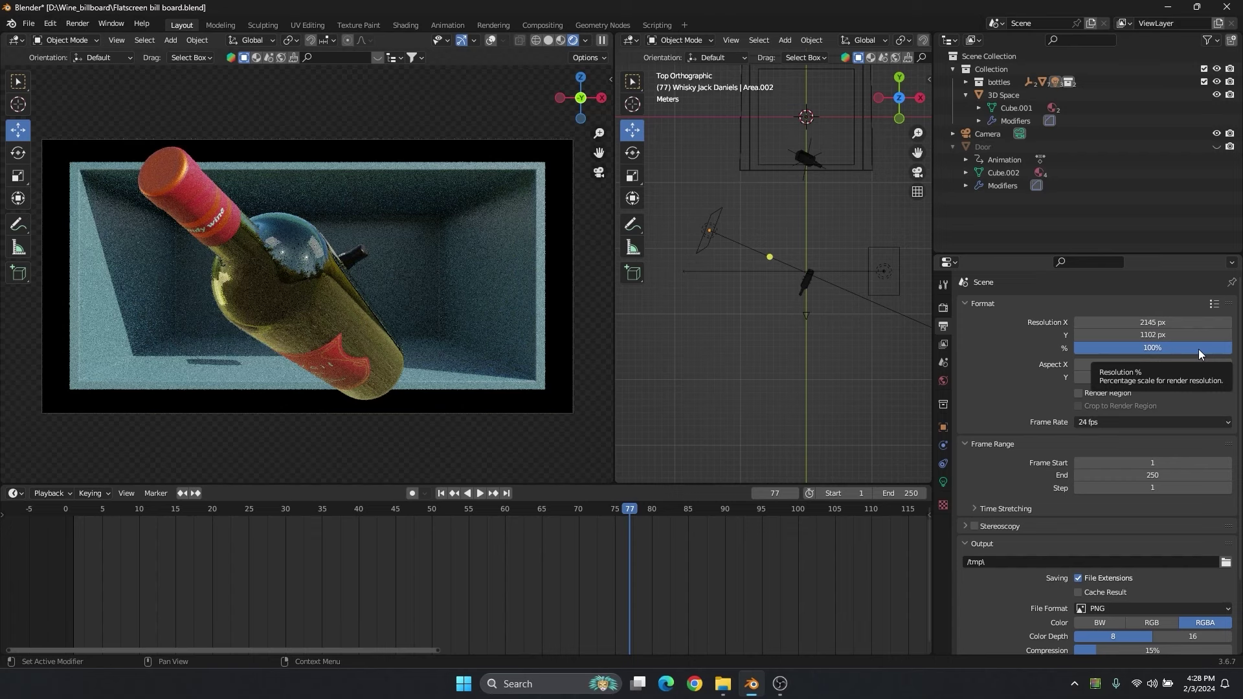
scroll(1152, 375, down, 3)
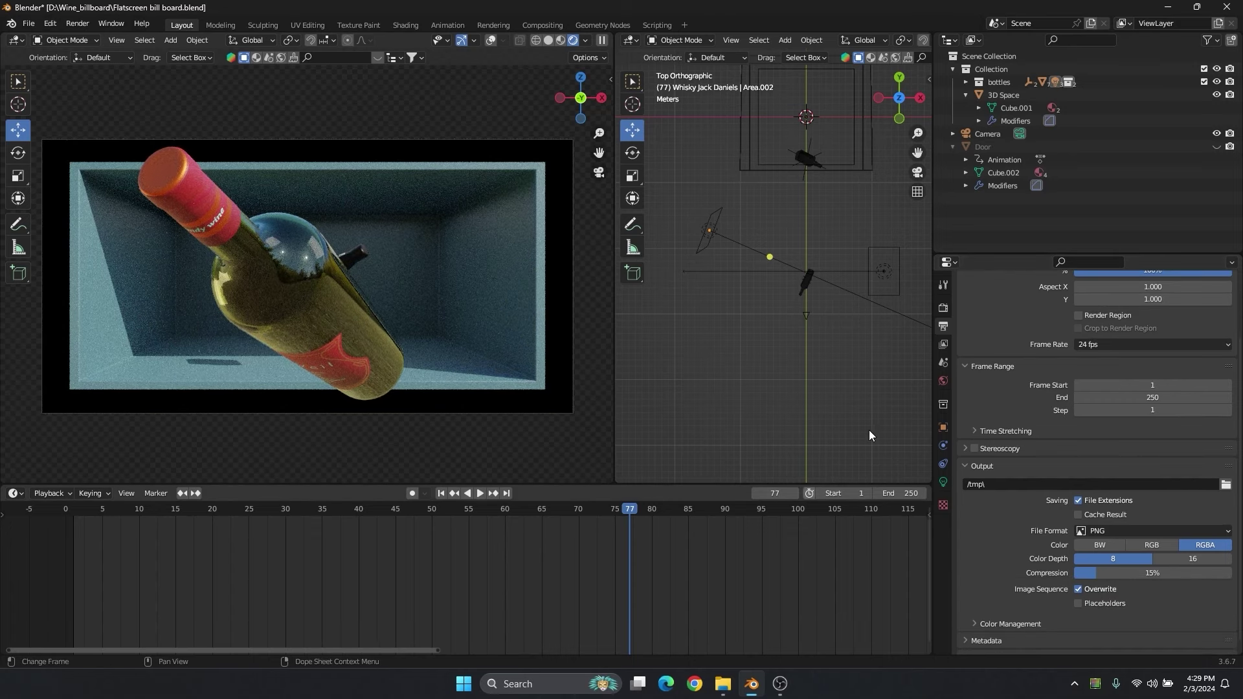
Return the camera view to solid shading, scrub to frame 110 and set the animation's end frame to 115.
click(547, 41)
drag(561, 511, 873, 520)
click(898, 493)
text(115)
key(Return)
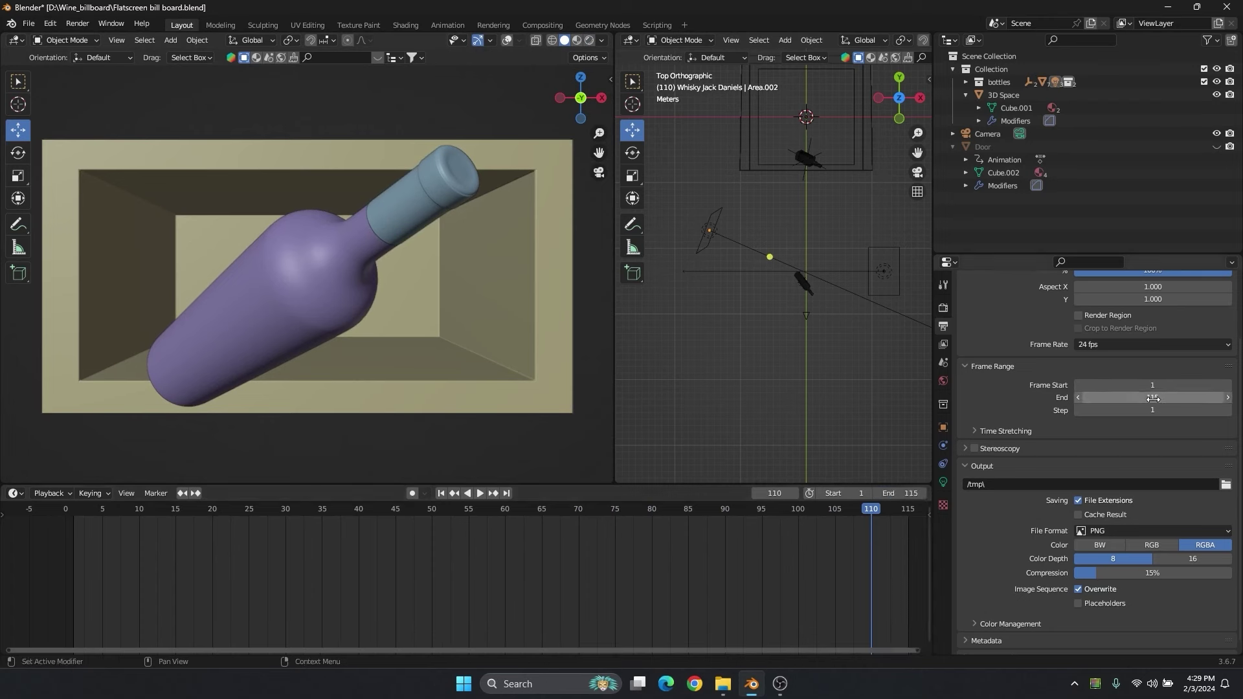
Show the camera view in rendered shading and set the Cycles render device to GPU Compute.
scroll(999, 495, down, 1)
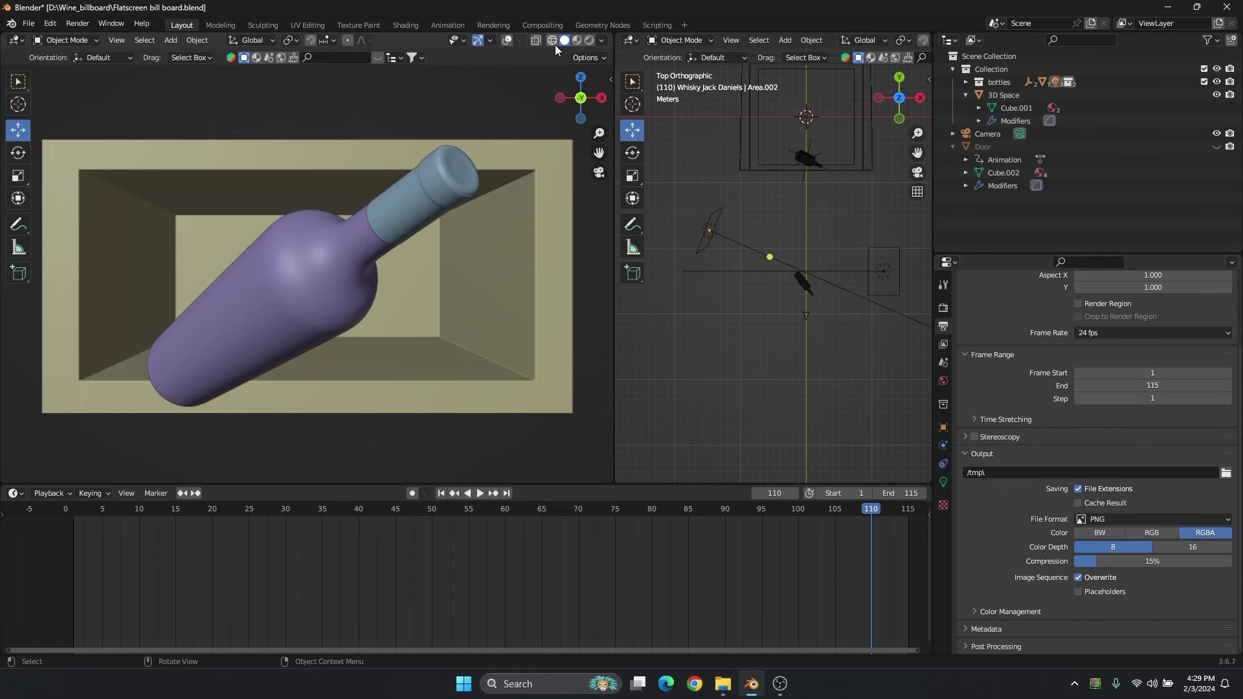
click(589, 40)
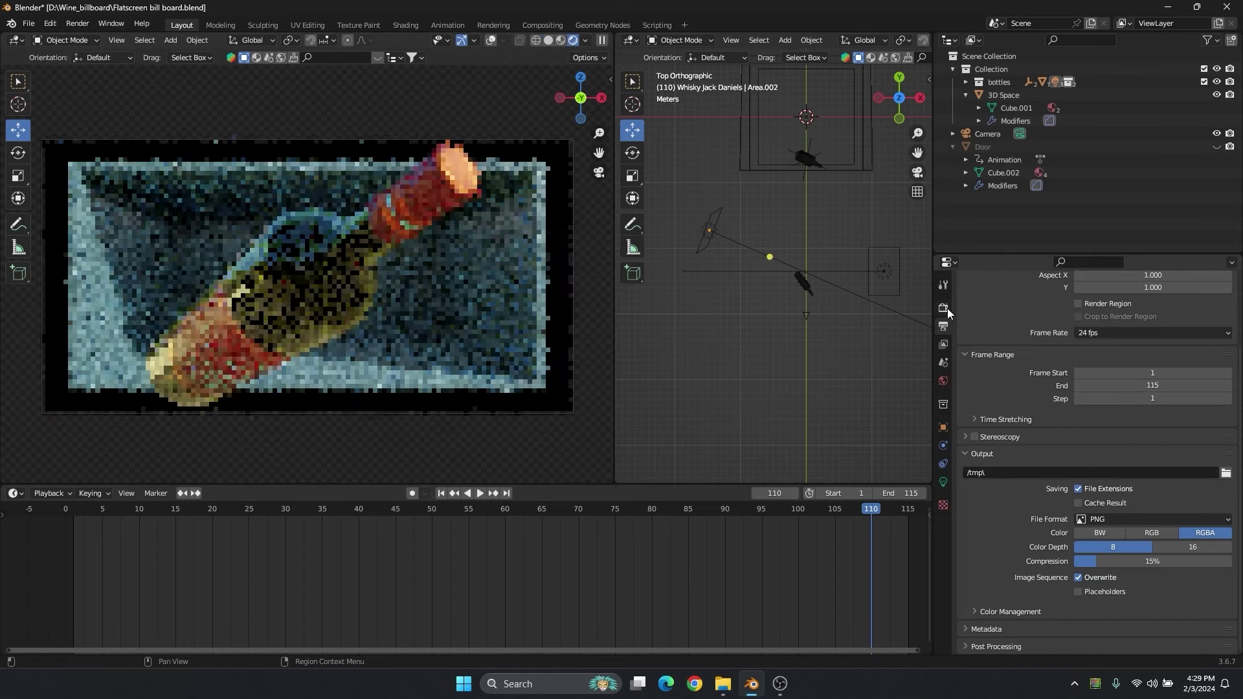
click(945, 308)
scroll(1006, 339, up, 3)
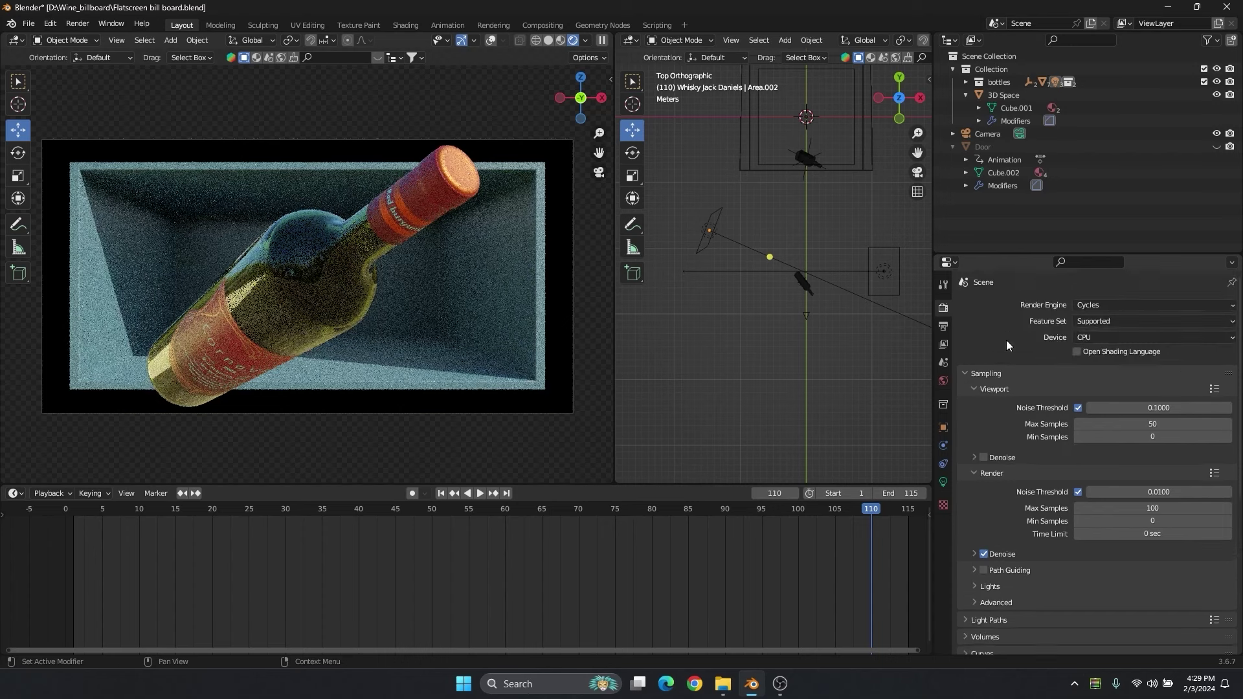
click(1112, 337)
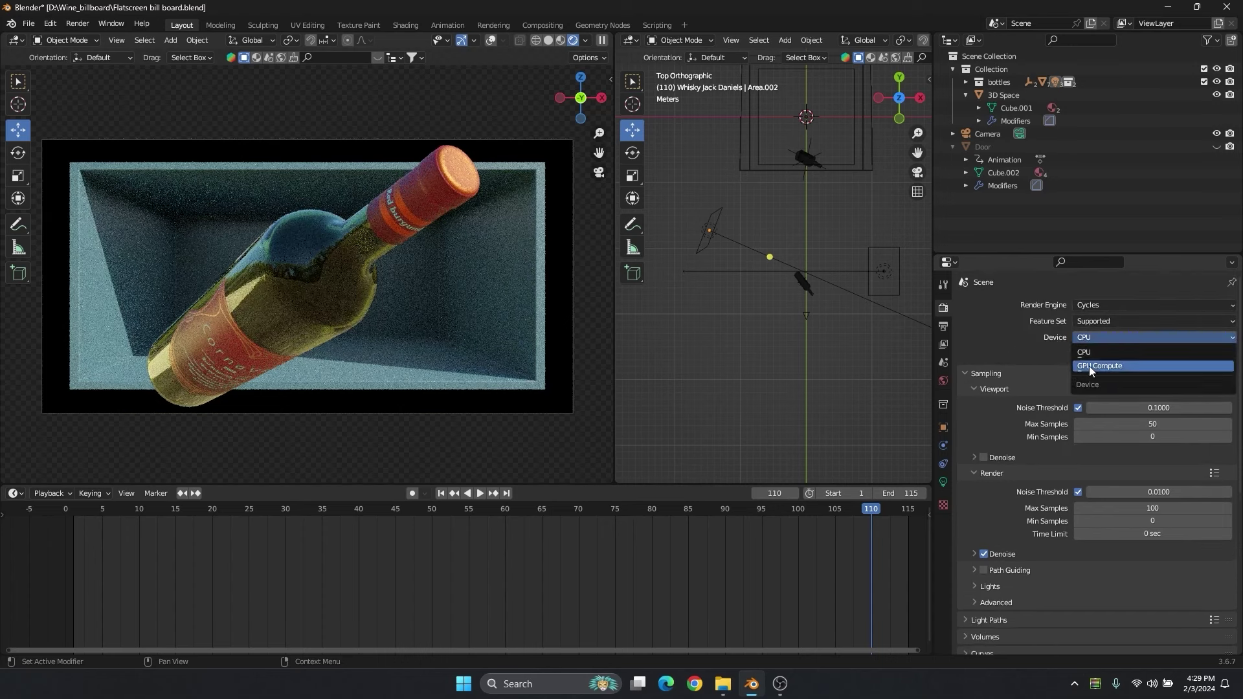
click(1088, 365)
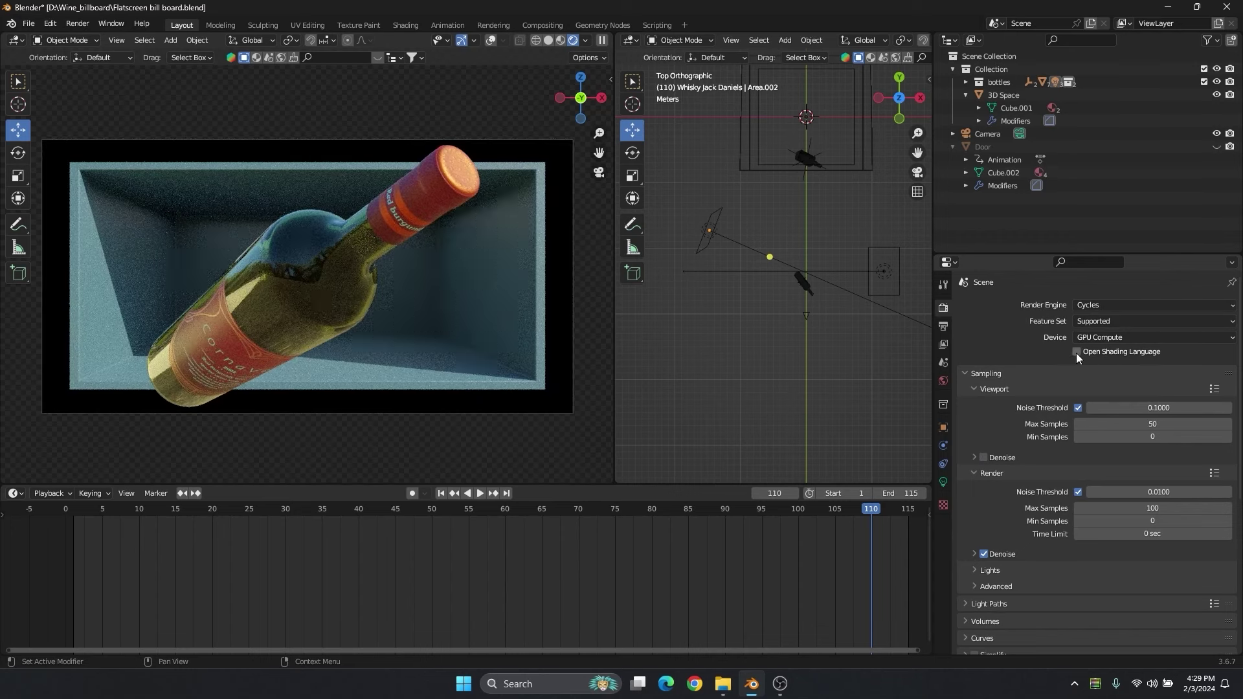
Expand the viewport denoise options and review the sampling settings.
scroll(1045, 354, down, 3)
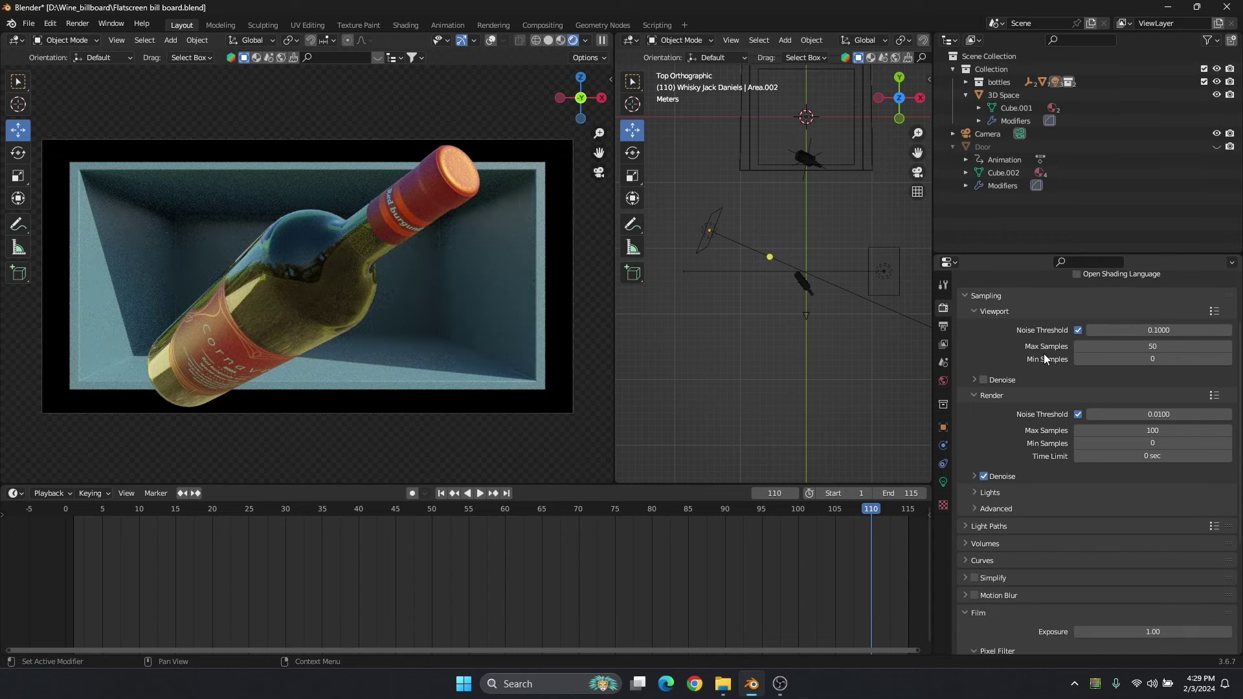
click(972, 380)
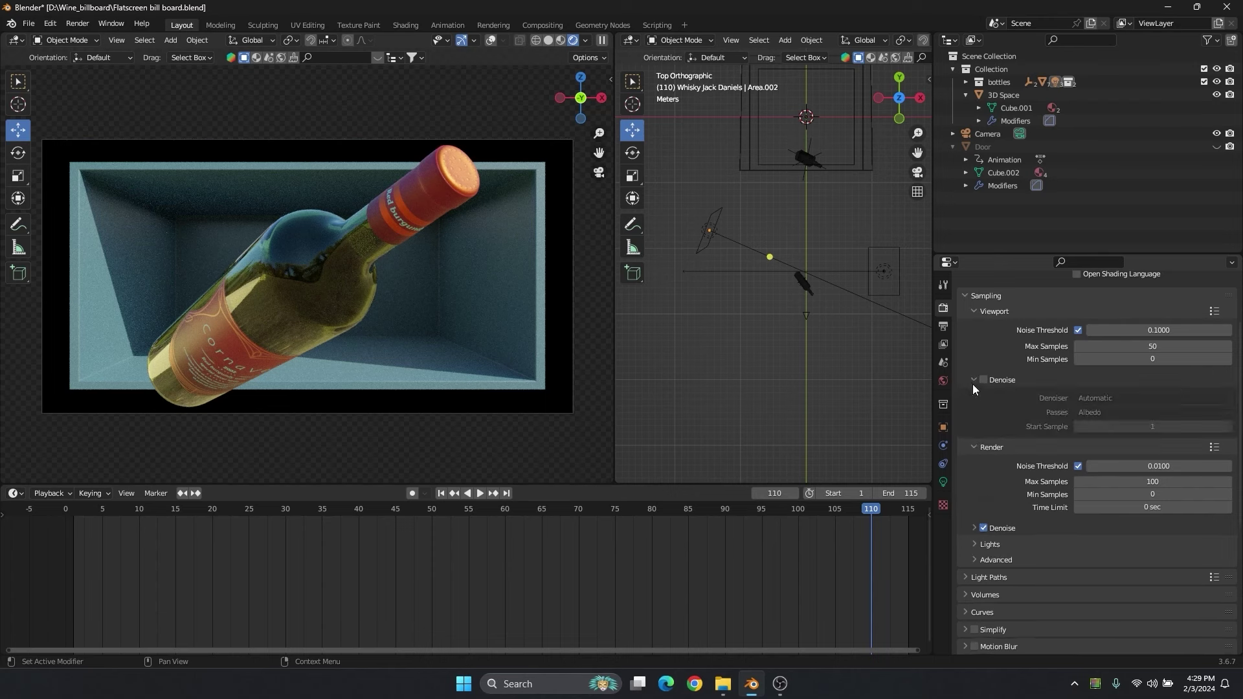
scroll(1086, 389, up, 3)
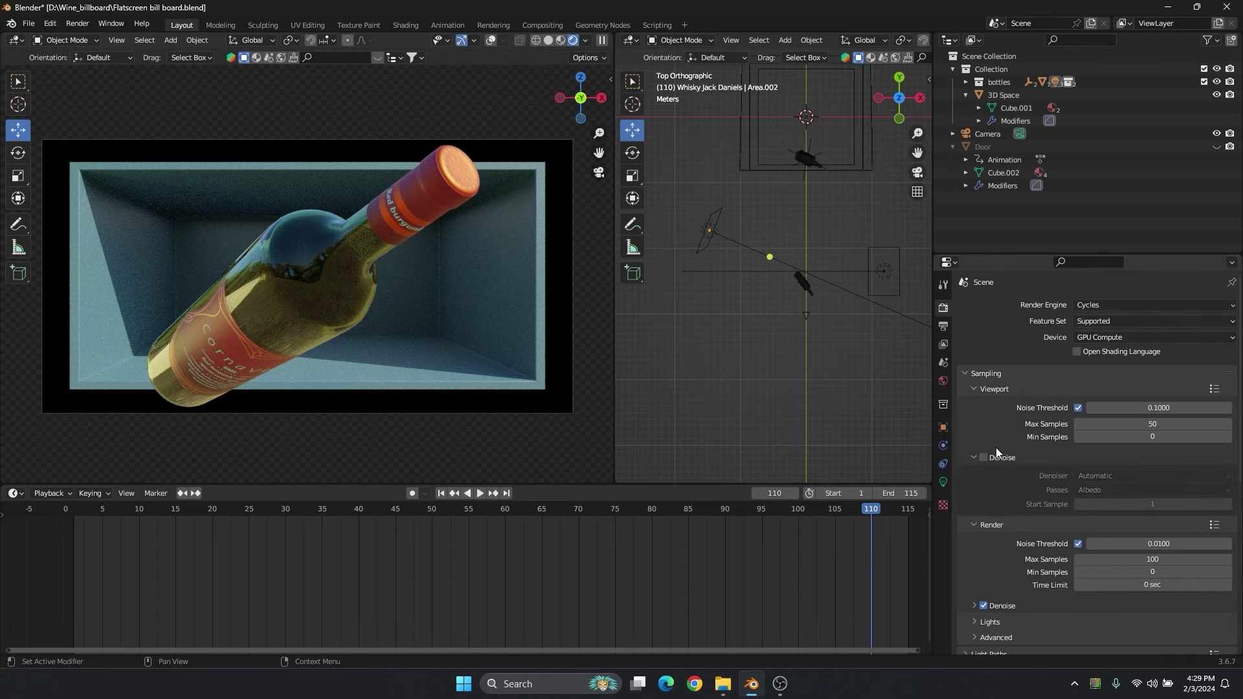
Set the diffuse and glossy max light bounces to 12, matching the total and transmission bounces.
scroll(995, 448, down, 8)
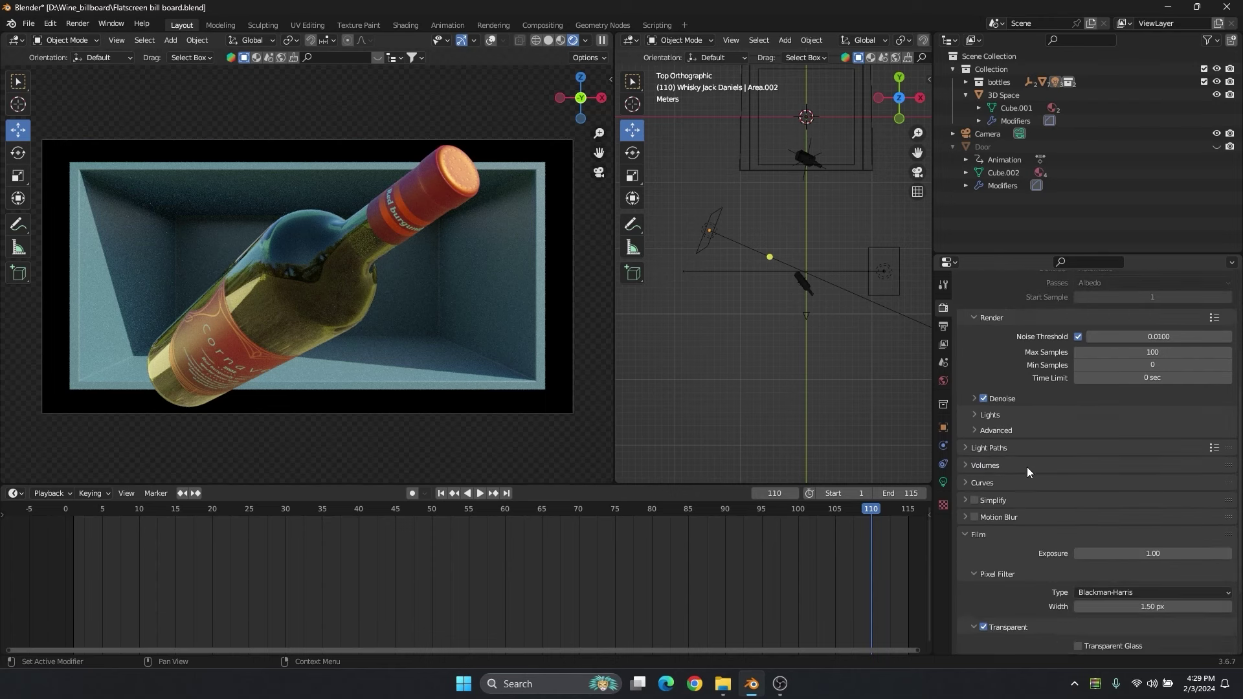
scroll(1027, 472, down, 1)
click(968, 422)
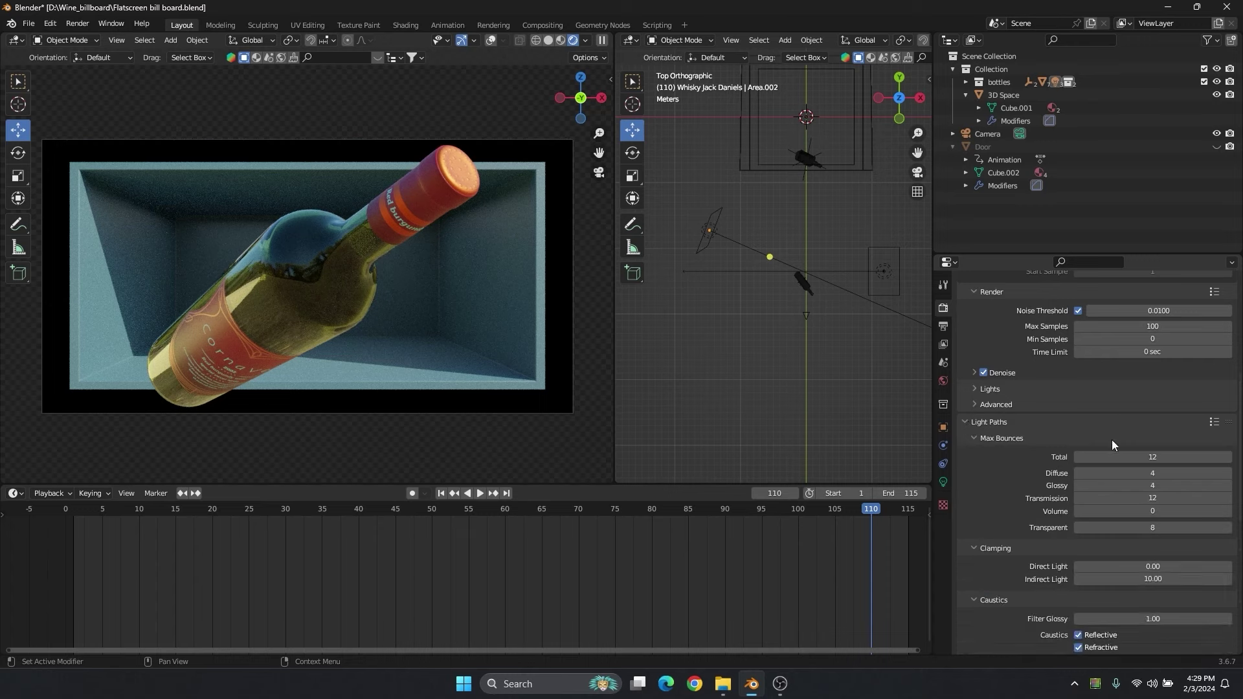
click(1161, 457)
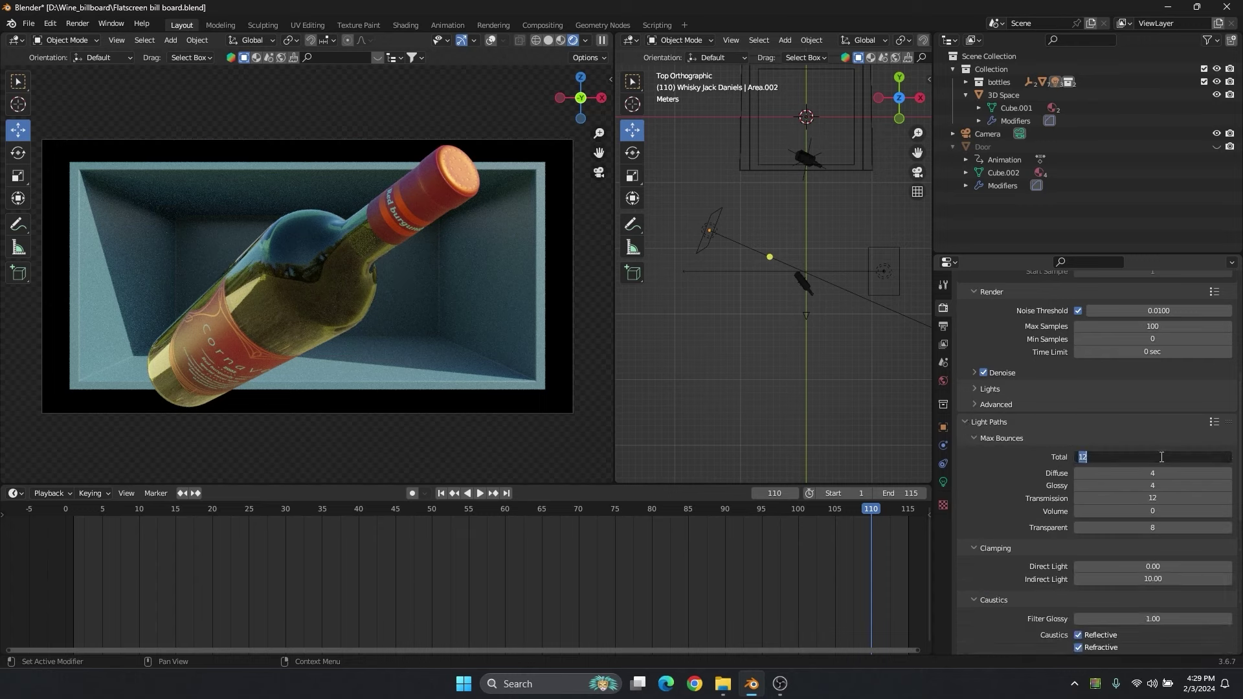
key(Tab)
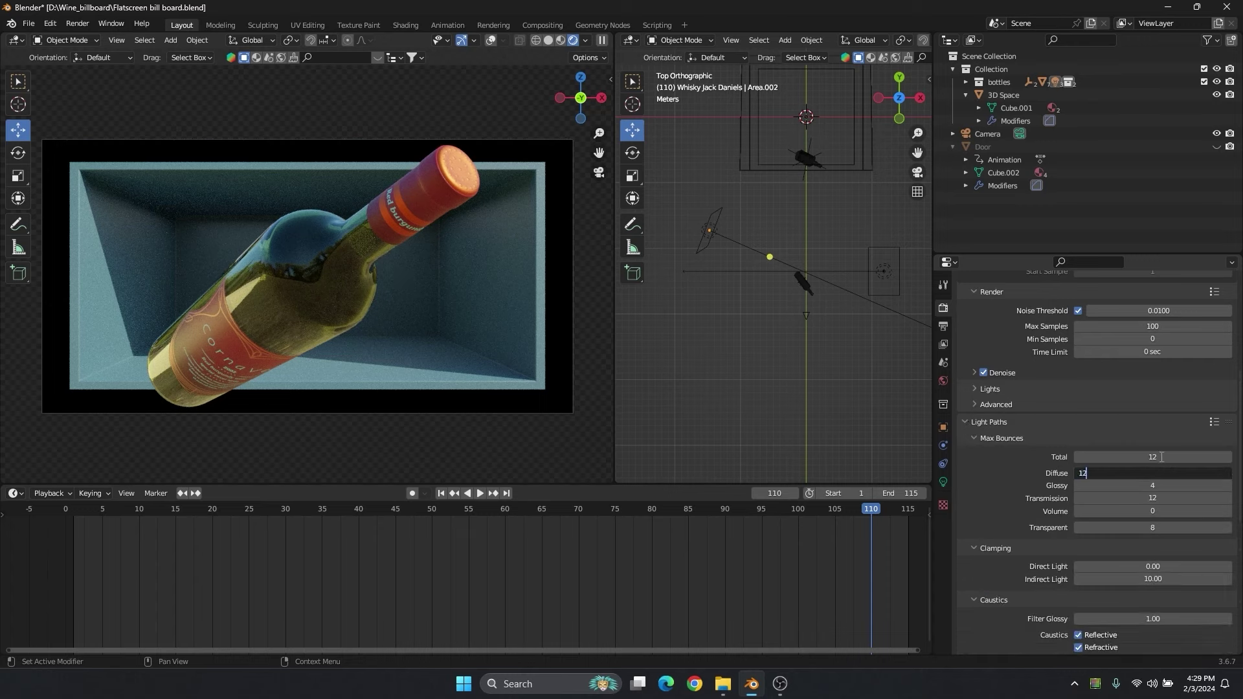
key(Tab)
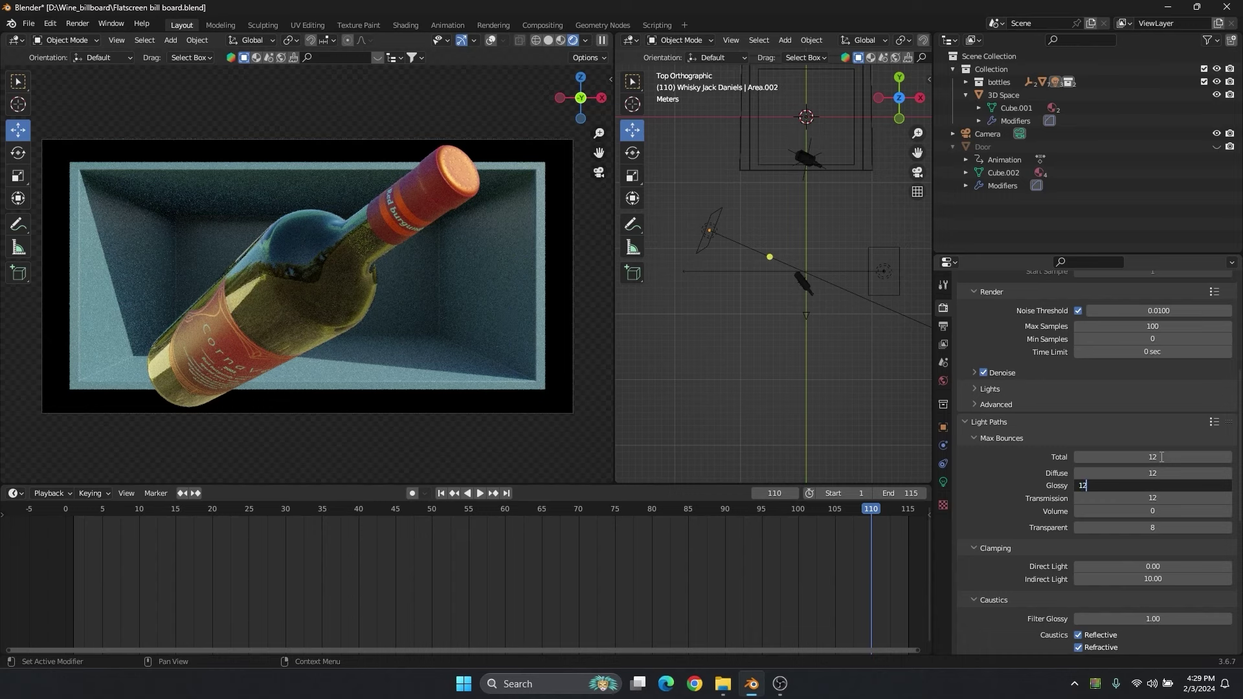
key(Tab)
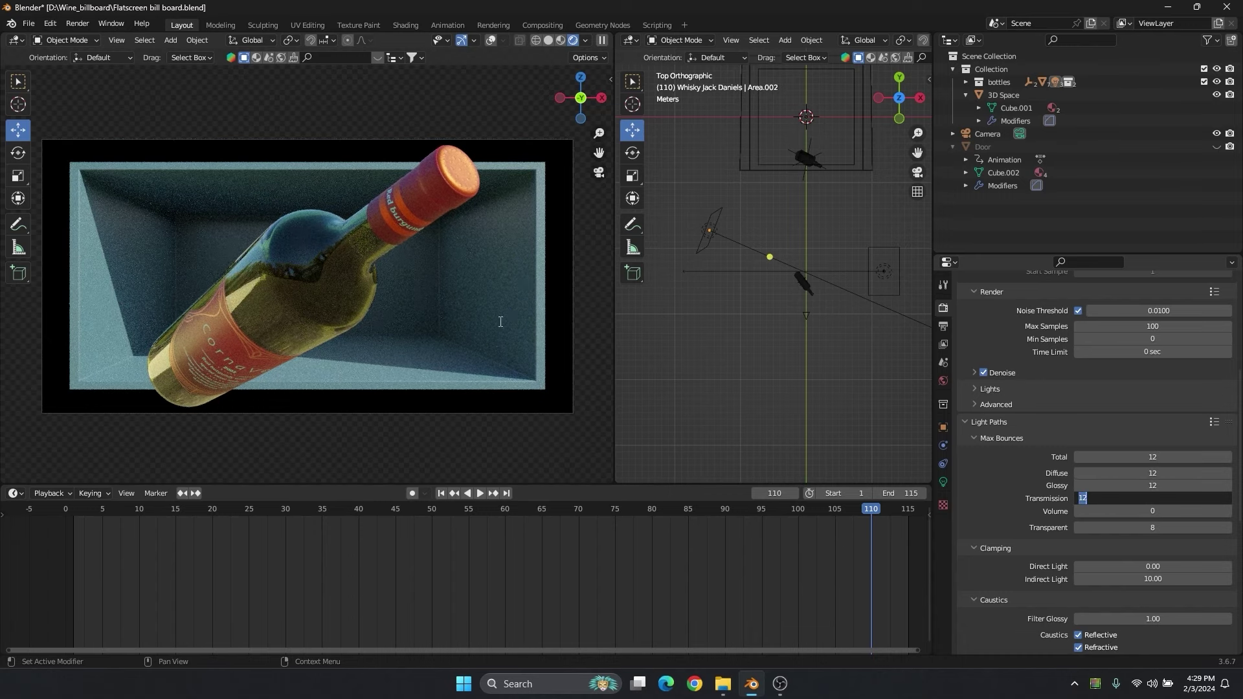
key(Return)
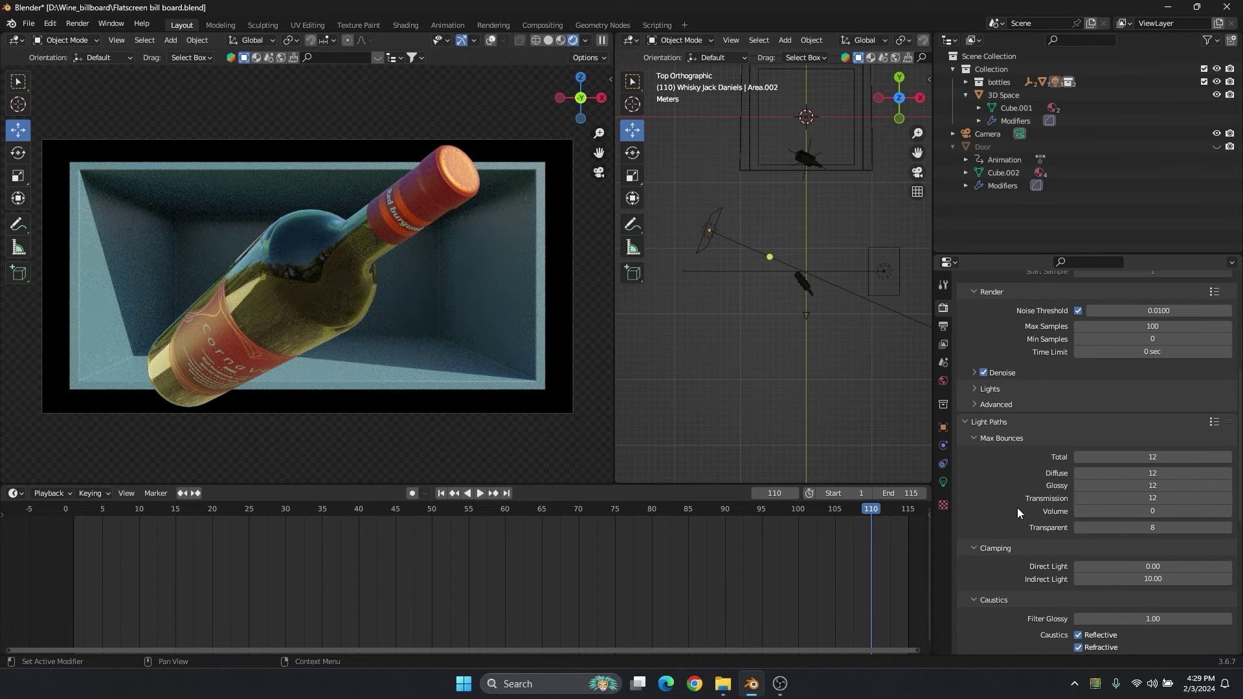
Set the color management look to High Contrast, keeping the Filmic view transform.
scroll(1017, 508, down, 5)
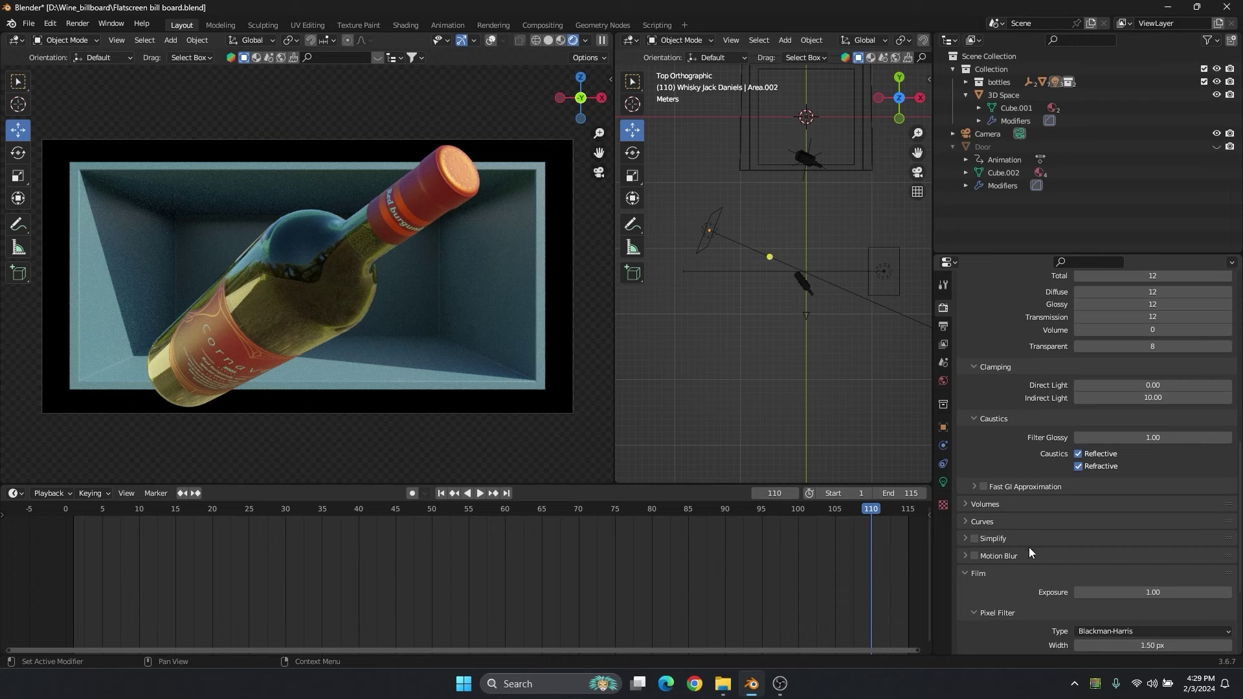
scroll(989, 570, down, 5)
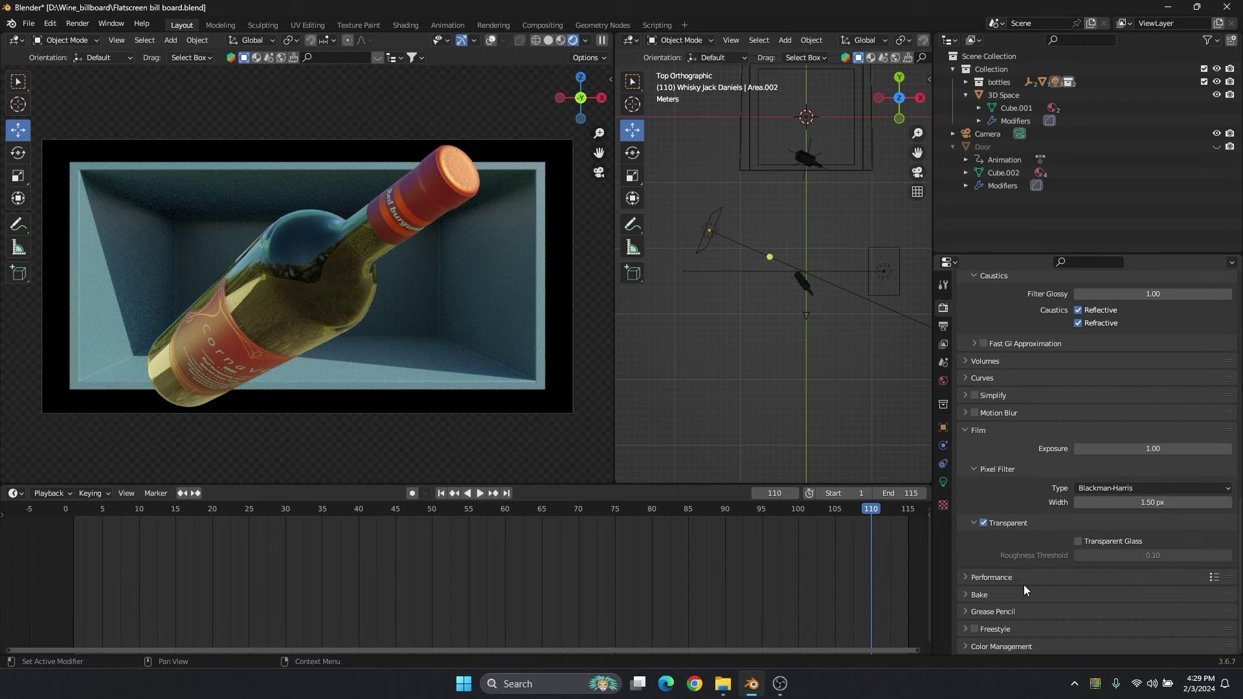
click(1018, 646)
scroll(1019, 583, down, 4)
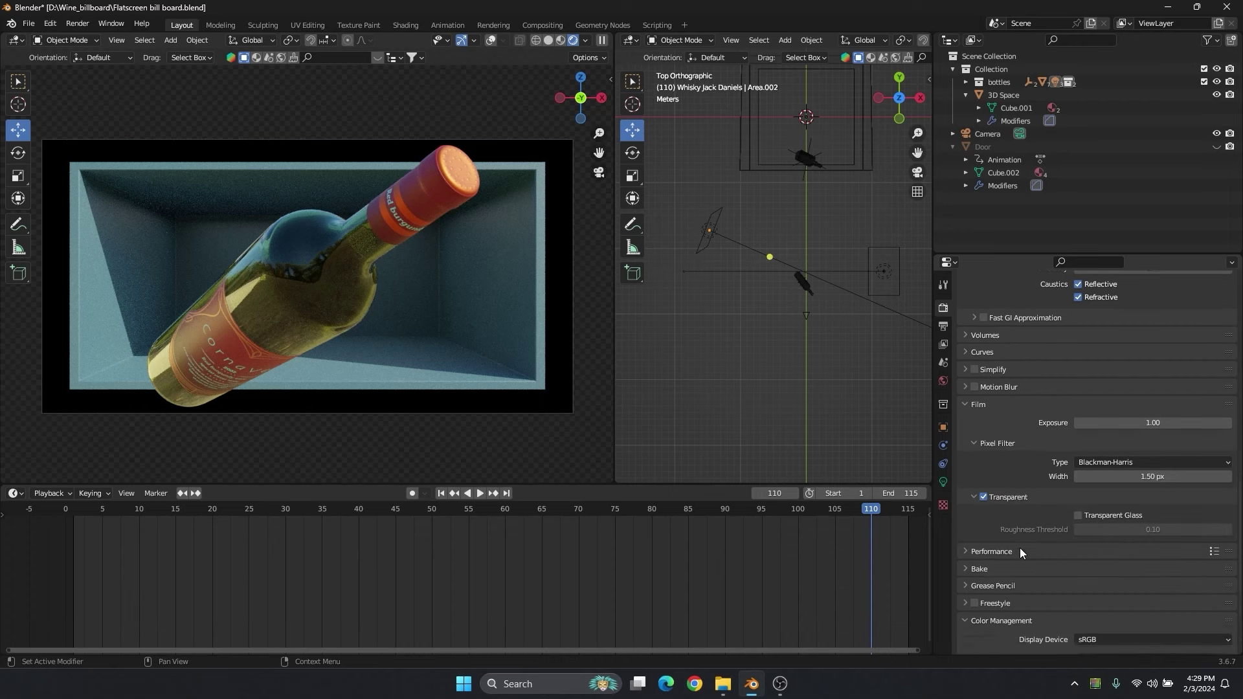
click(1114, 565)
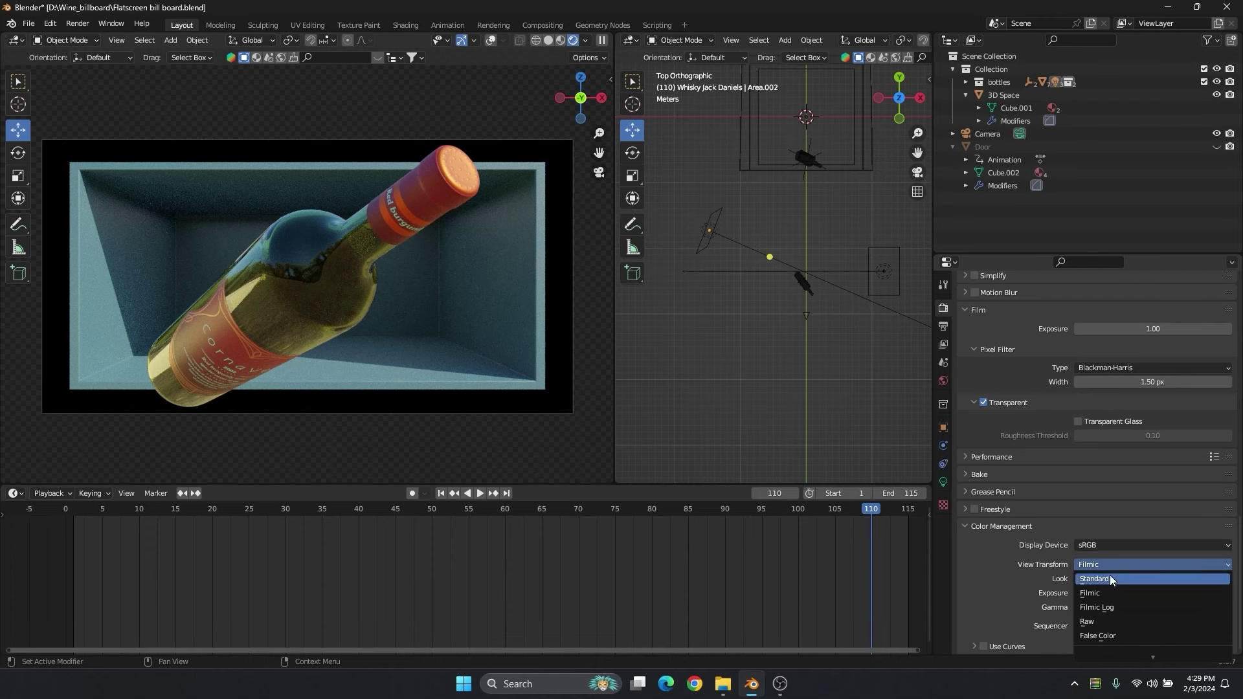
click(1100, 578)
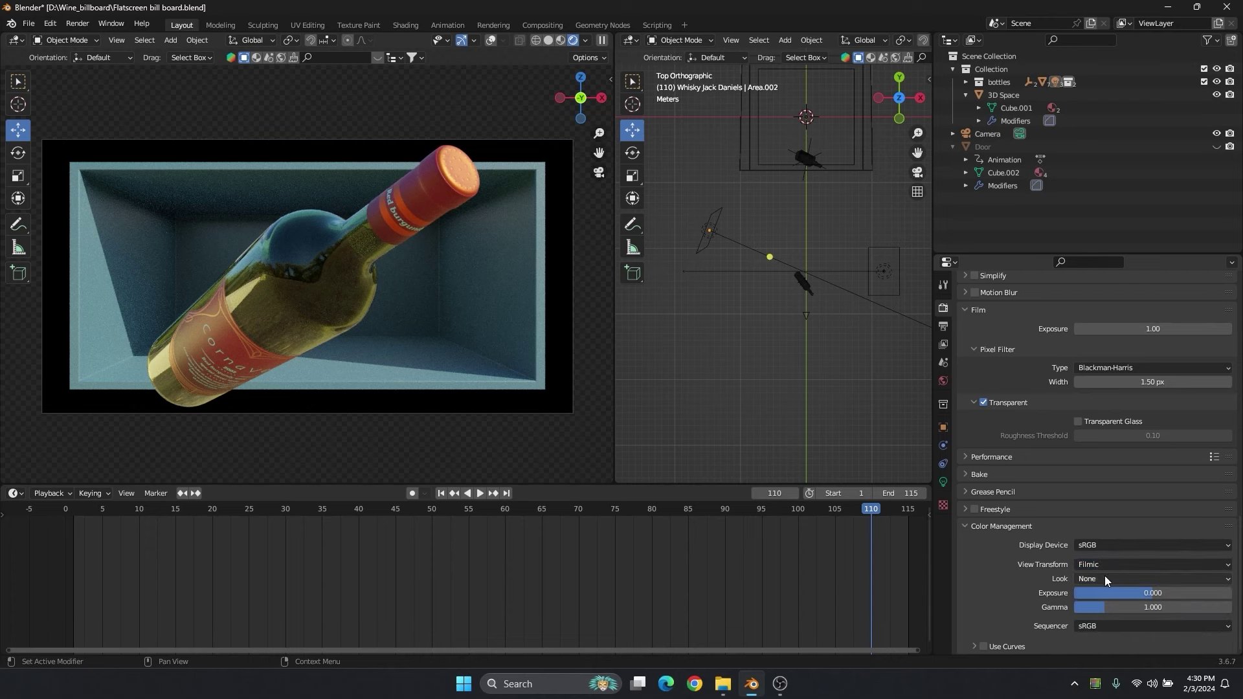
click(1104, 576)
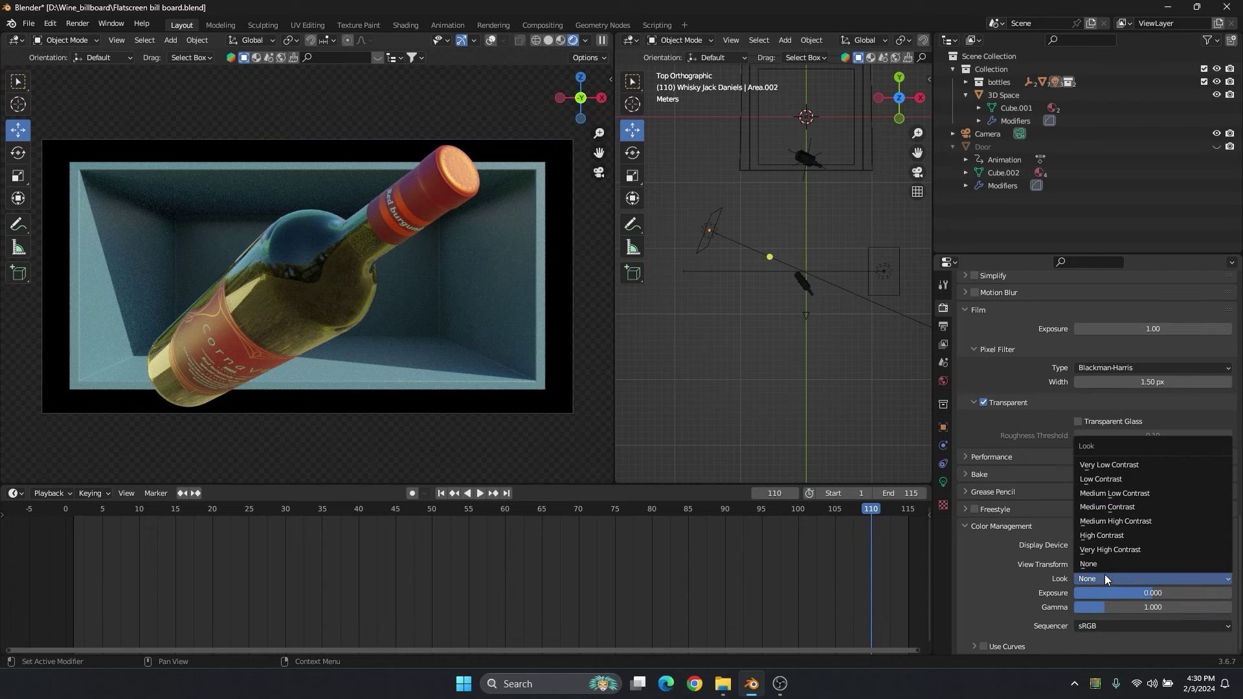
click(1108, 537)
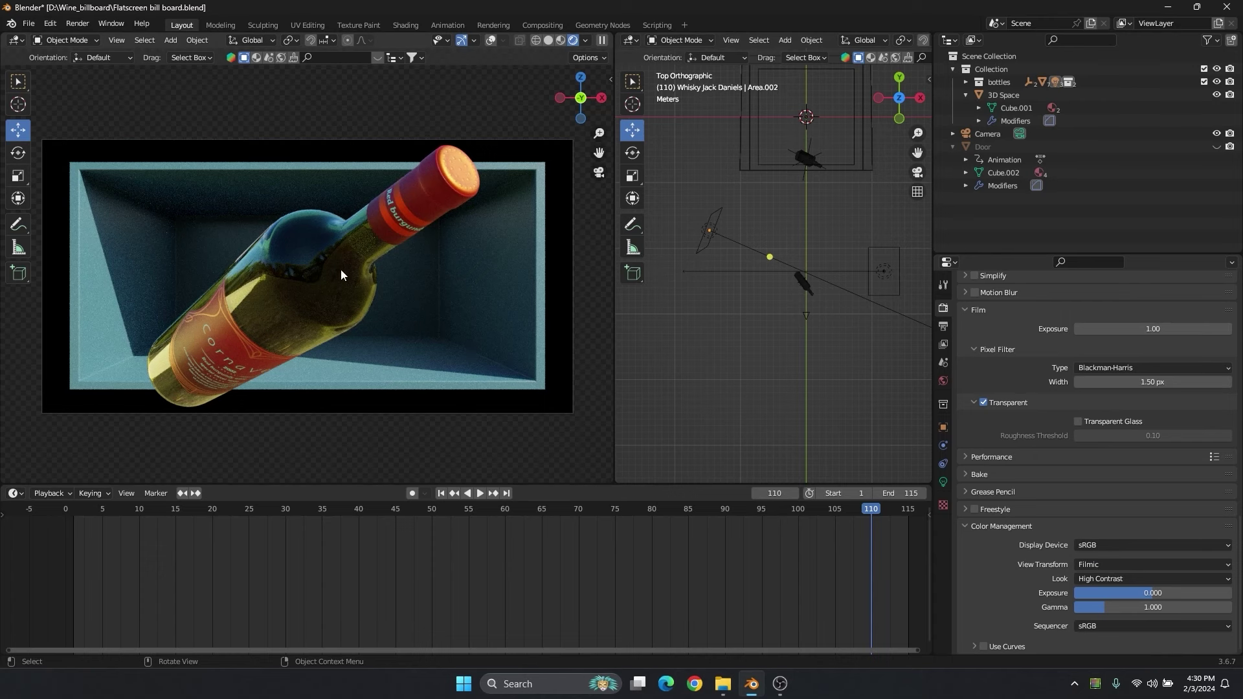
Try the Very High Contrast look on the rendered bottle and switch back to High Contrast.
click(1112, 577)
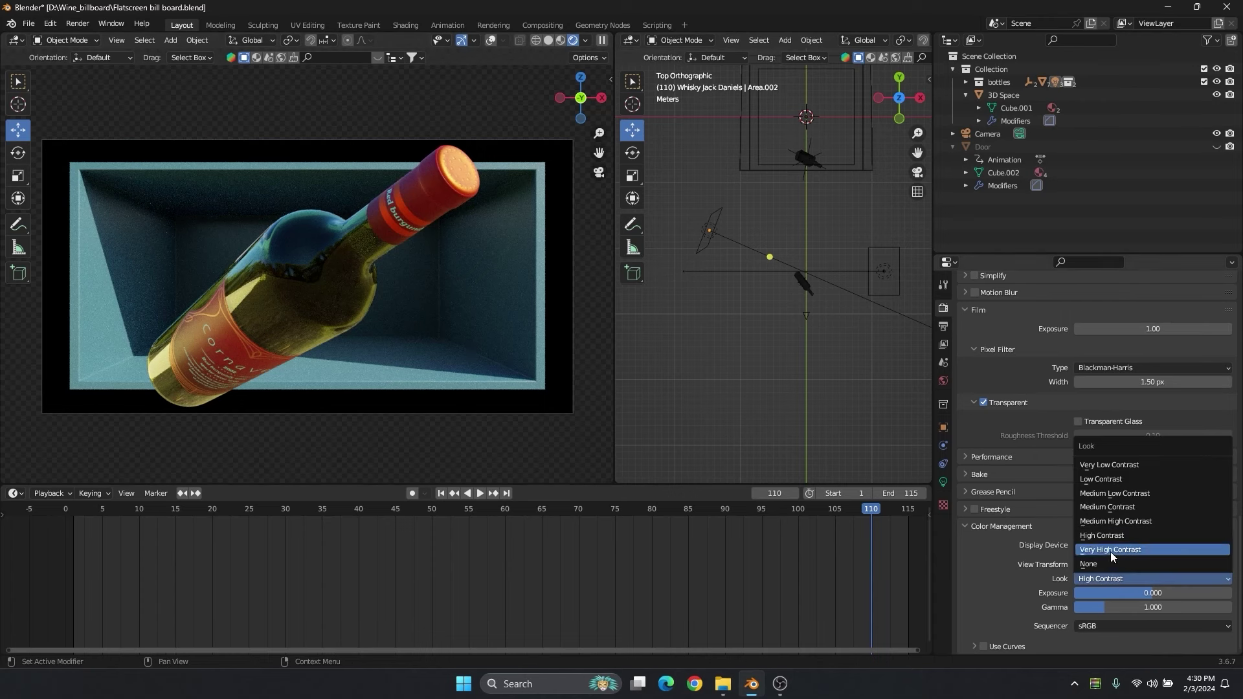
click(1109, 551)
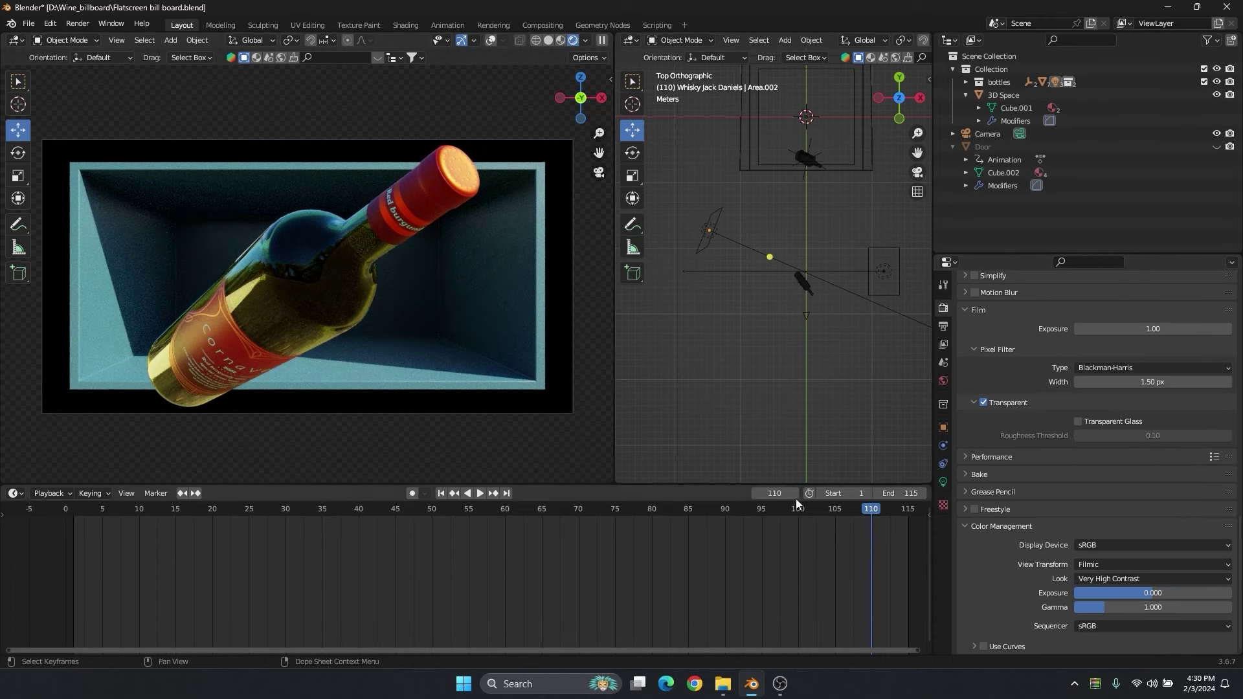
click(1108, 577)
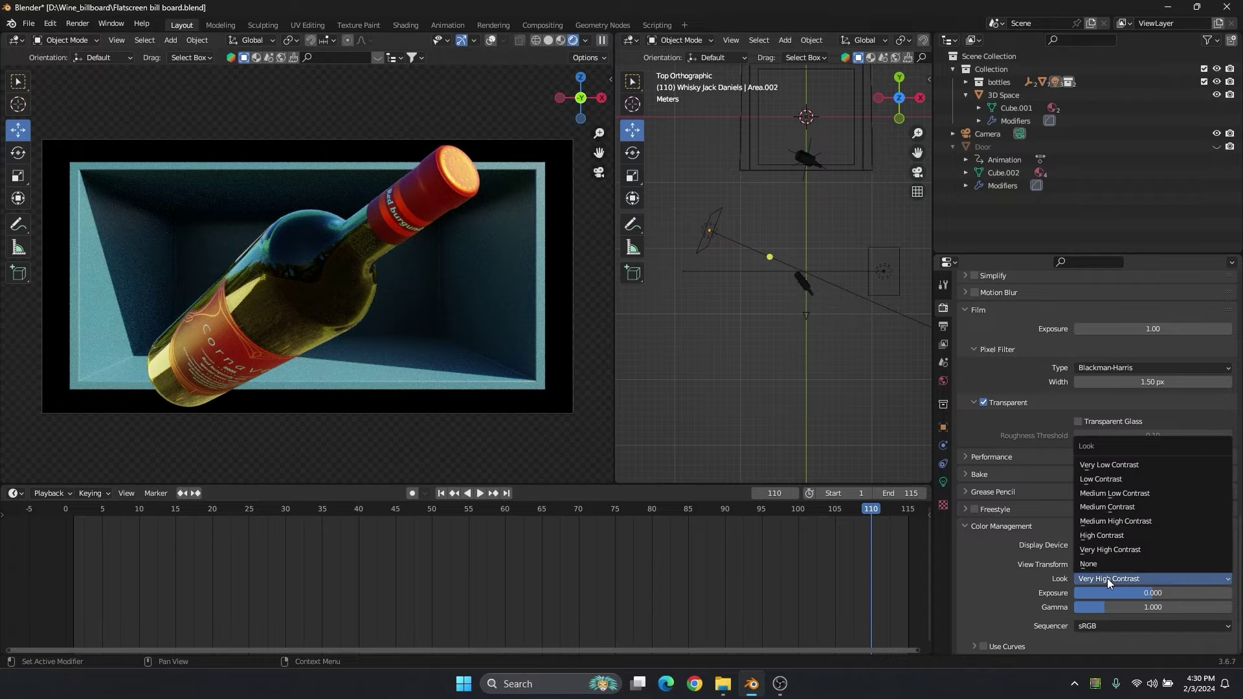
click(1107, 539)
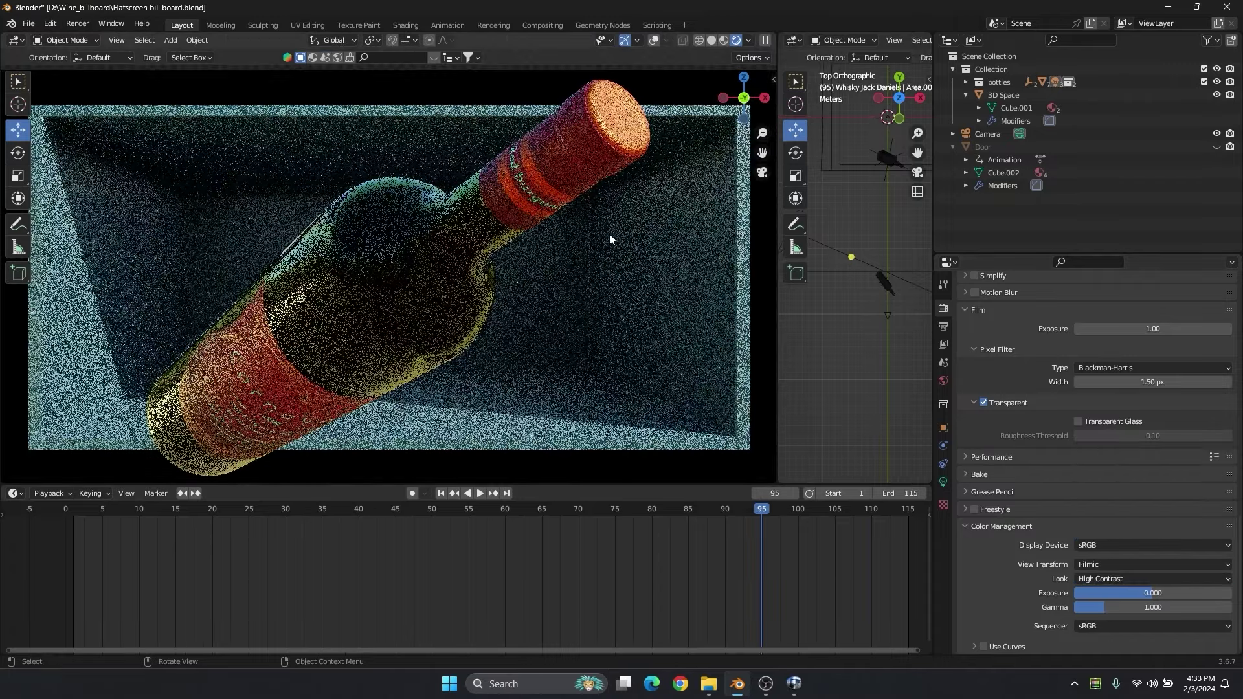
Render frame 95 as a still image and inspect the wine bottle in the result up close.
key(F12)
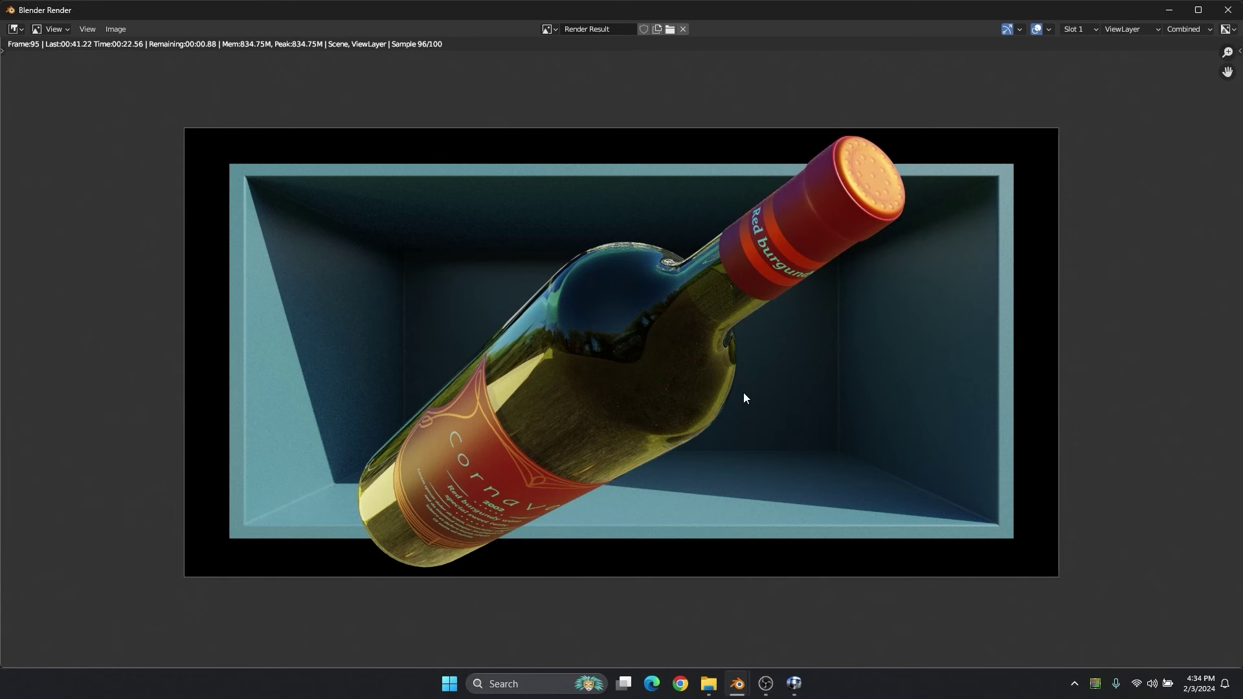
scroll(743, 392, up, 1)
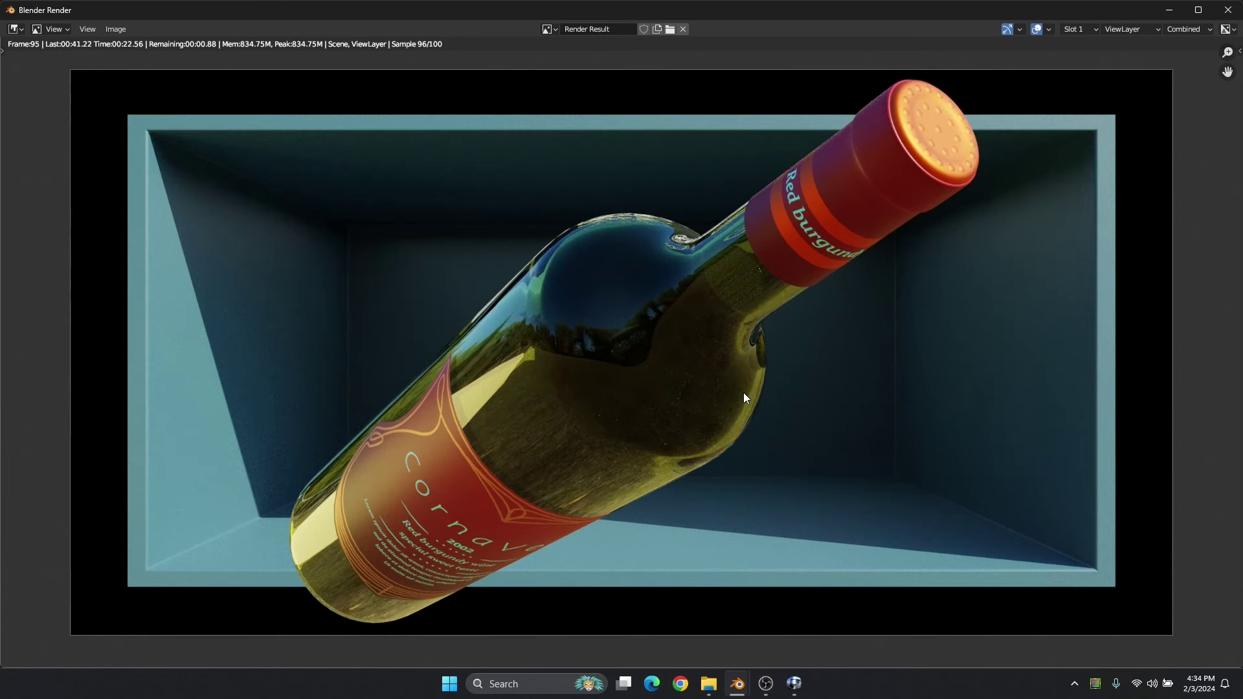
scroll(743, 393, down, 1)
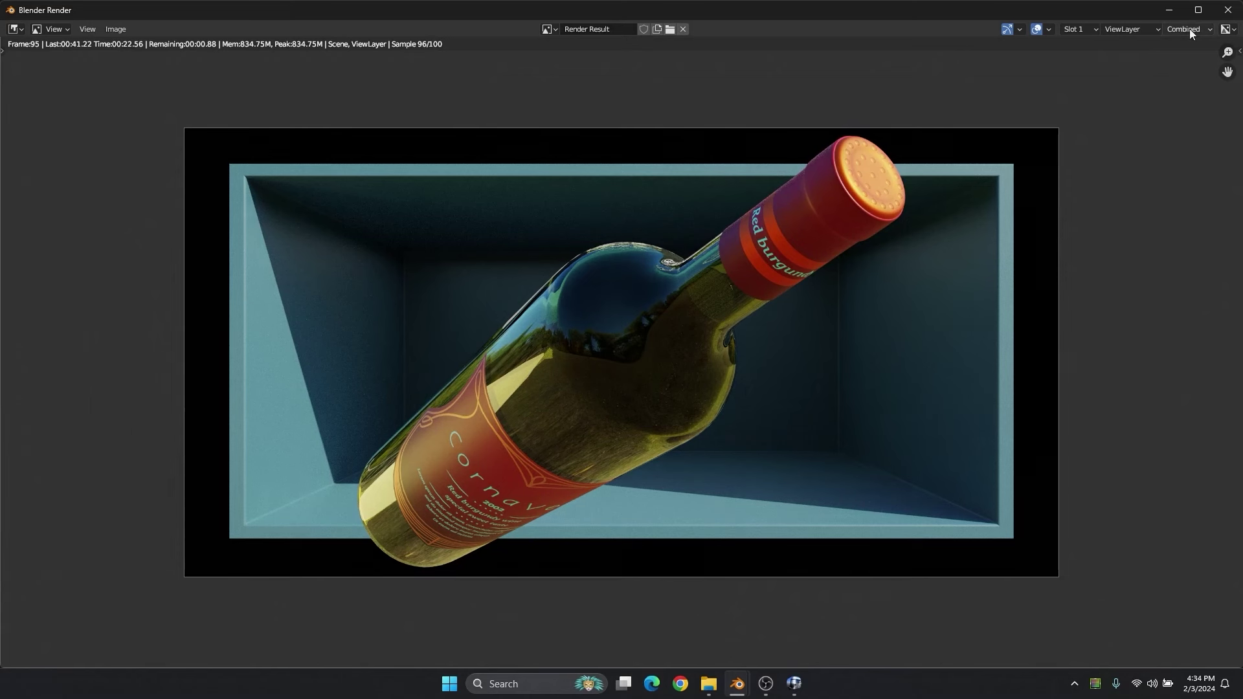